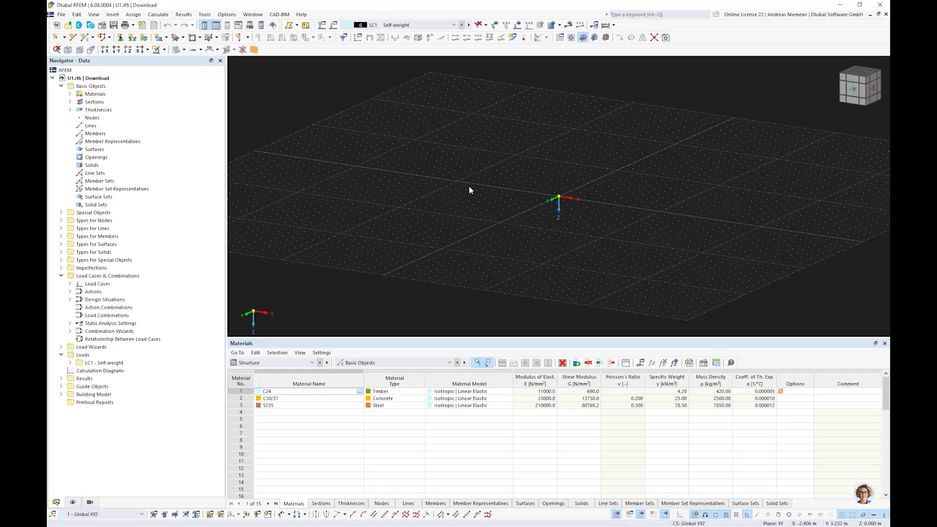
- Collapse the Basic Objects and Load Cases & Combinations categories, and expand Building Model and Guide Objects
{"action": "left_click", "coordinate": [59, 86]}
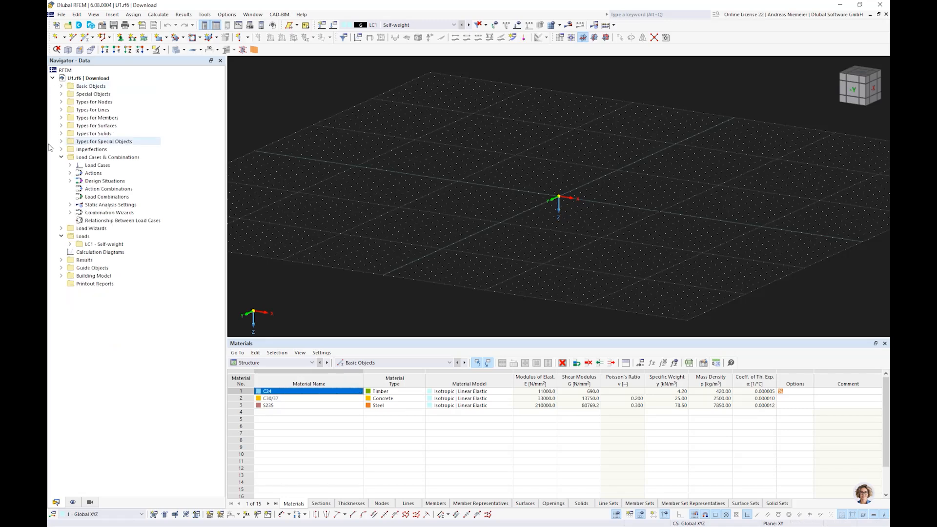
{"action": "left_click", "coordinate": [61, 157]}
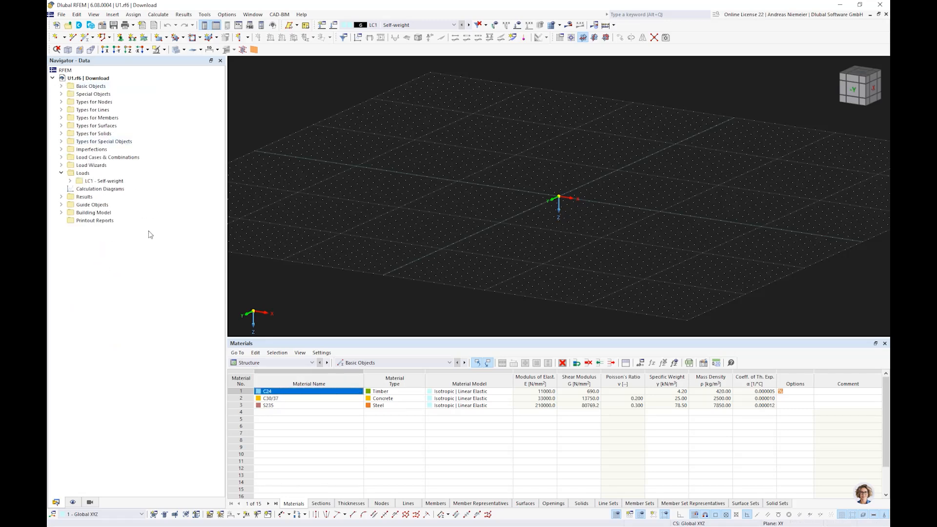
{"action": "left_click", "coordinate": [61, 212]}
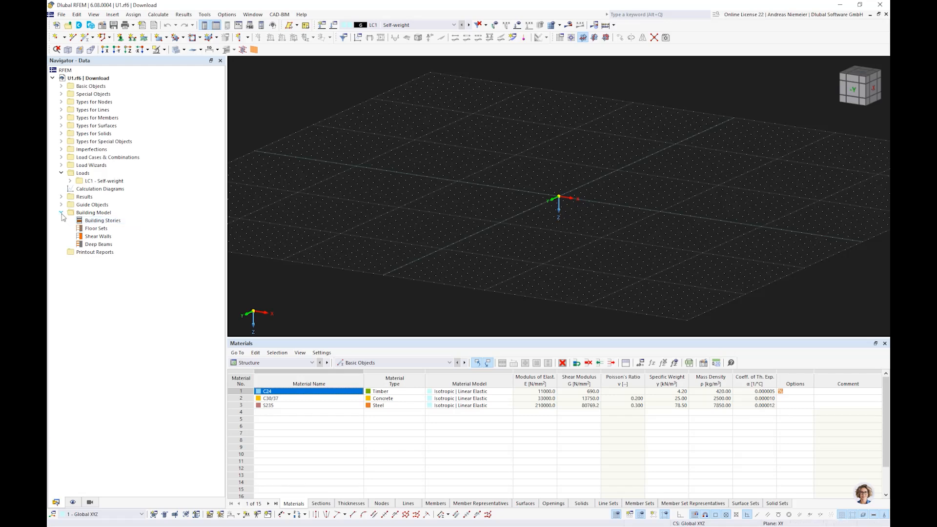
{"action": "double_click", "coordinate": [95, 205]}
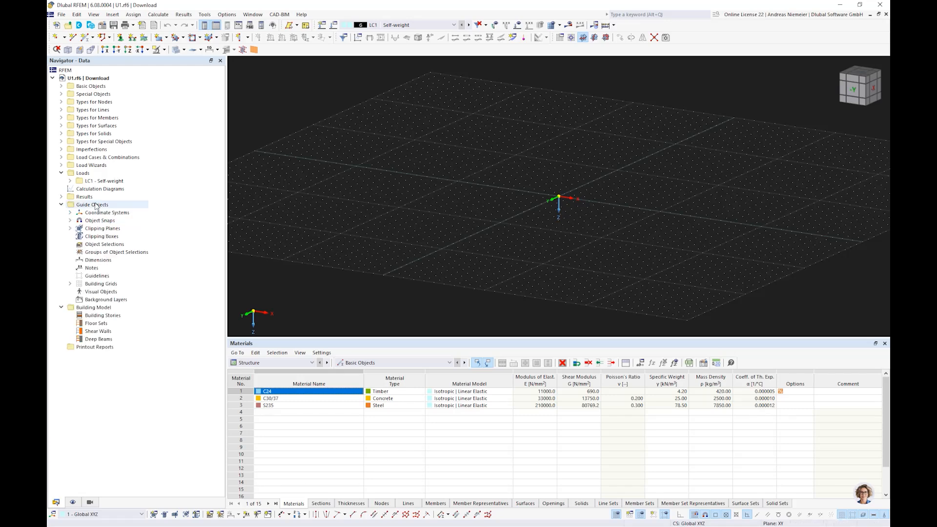
- Create a background layer from the file Regelgeschoss.dxf in the Umstieg folder
{"action": "left_click", "coordinate": [111, 302]}
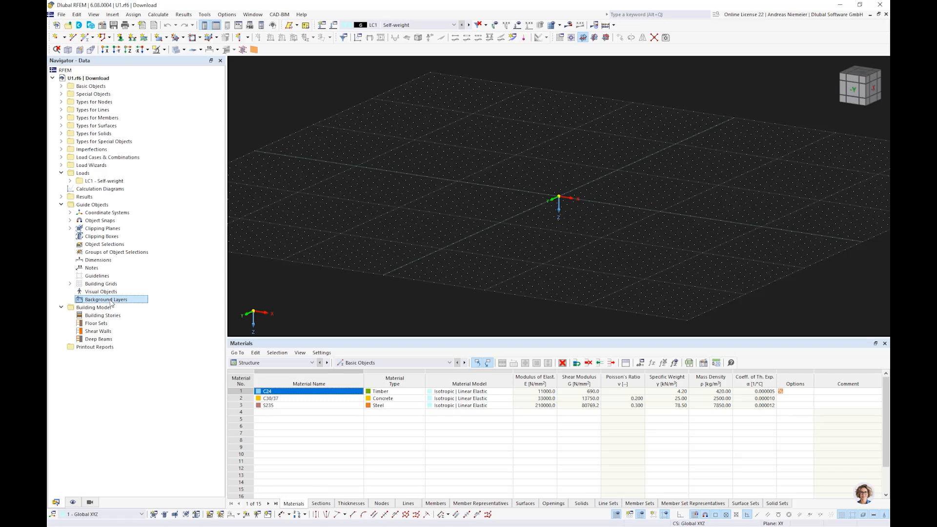
{"action": "double_click", "coordinate": [111, 302]}
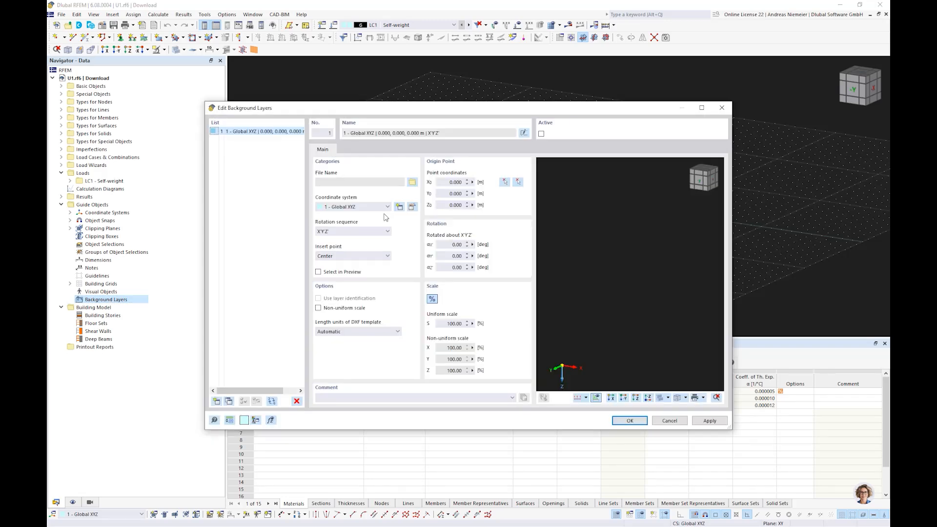
{"action": "left_click", "coordinate": [412, 183]}
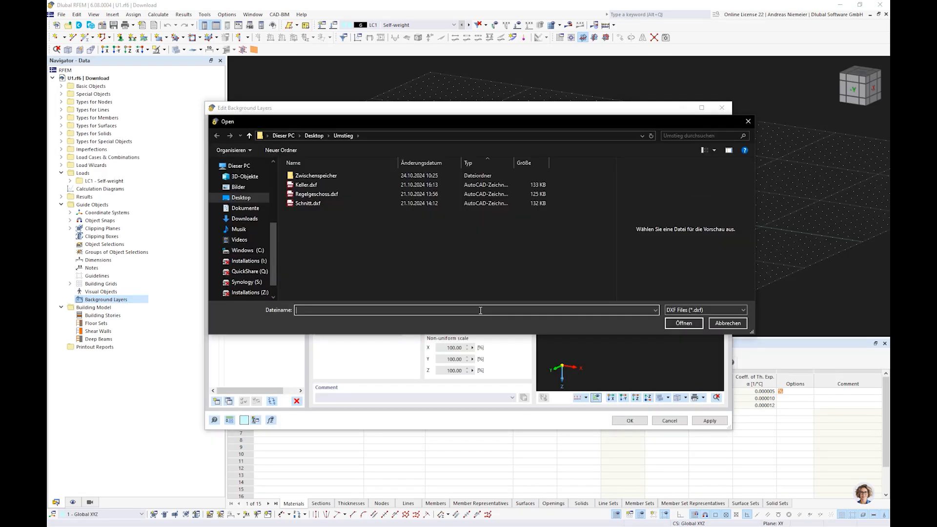
{"action": "left_click", "coordinate": [312, 193]}
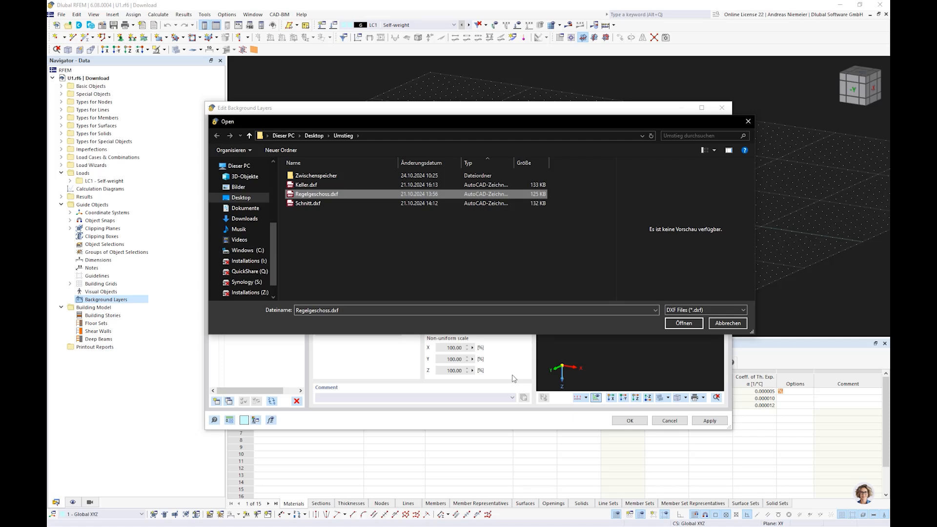
{"action": "left_click", "coordinate": [685, 323]}
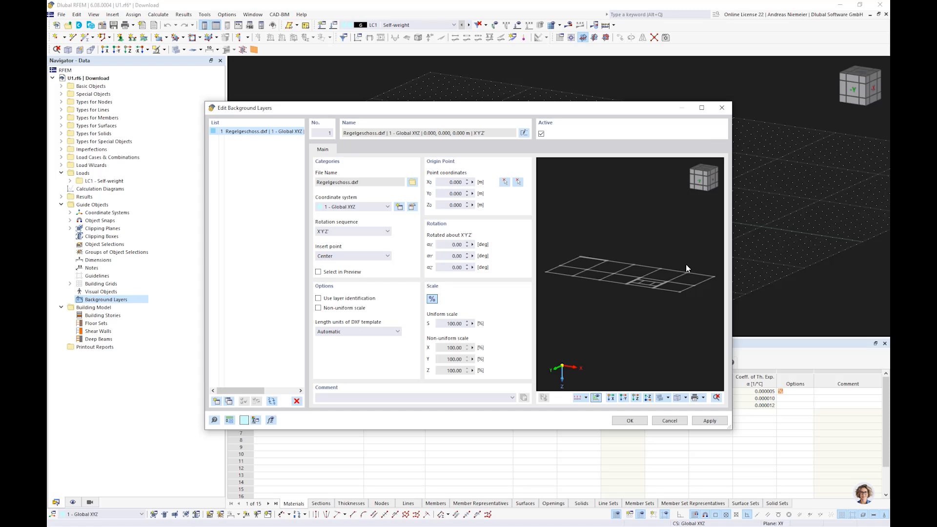
- Rotate the Regelgeschoss.dxf background layer 180° about its Z axis and accept the layer
{"action": "left_click", "coordinate": [456, 267]}
{"action": "type", "text": "180"}
{"action": "left_click", "coordinate": [453, 255]}
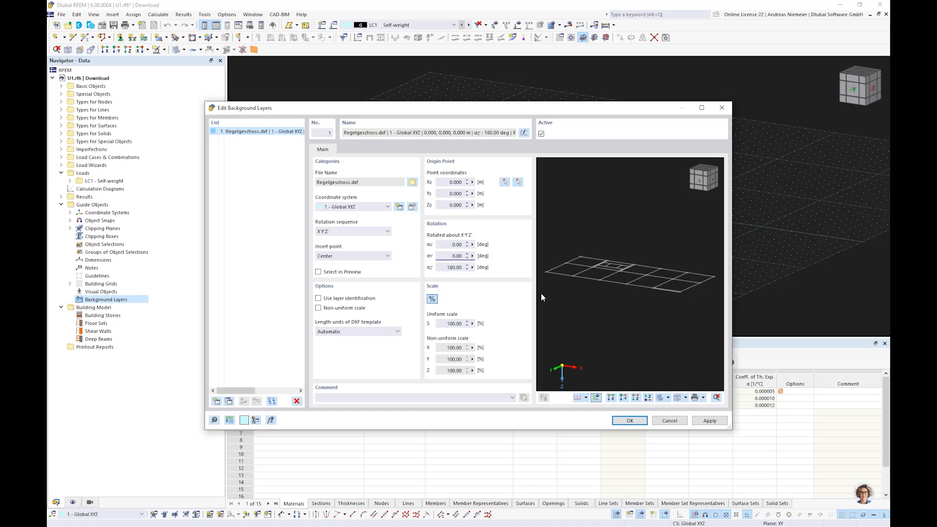
{"action": "left_click", "coordinate": [630, 420]}
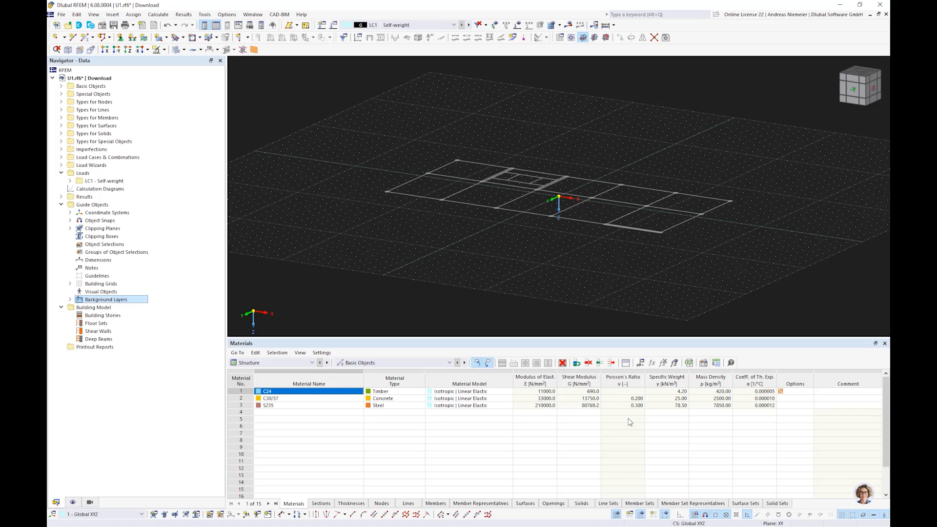
- Create building stories, adding a second story above the first, and set the upper story's height ΔZ to 3.2 m
{"action": "middle_click_drag", "start_coordinate": [442, 230], "coordinate": [409, 282], "text": "ctrl"}
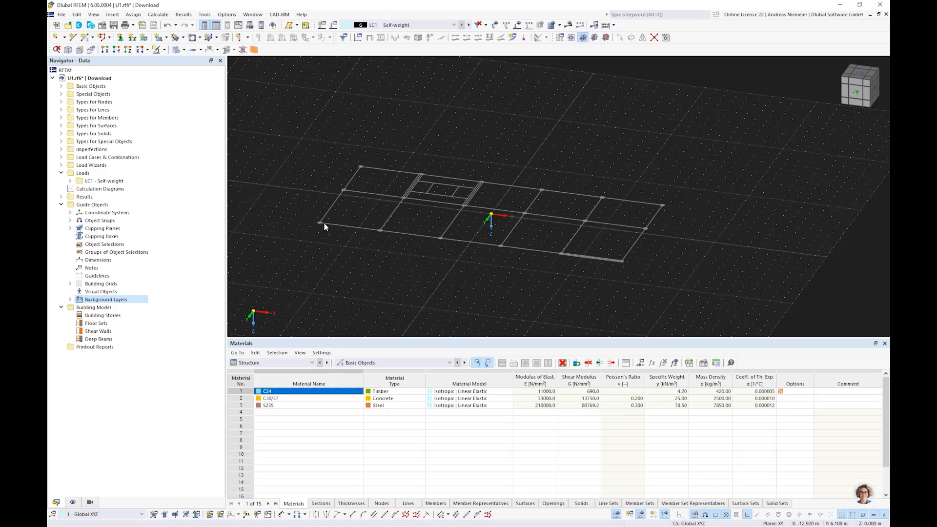
{"action": "scroll", "coordinate": [324, 224], "scroll_direction": "up", "scroll_amount": 2}
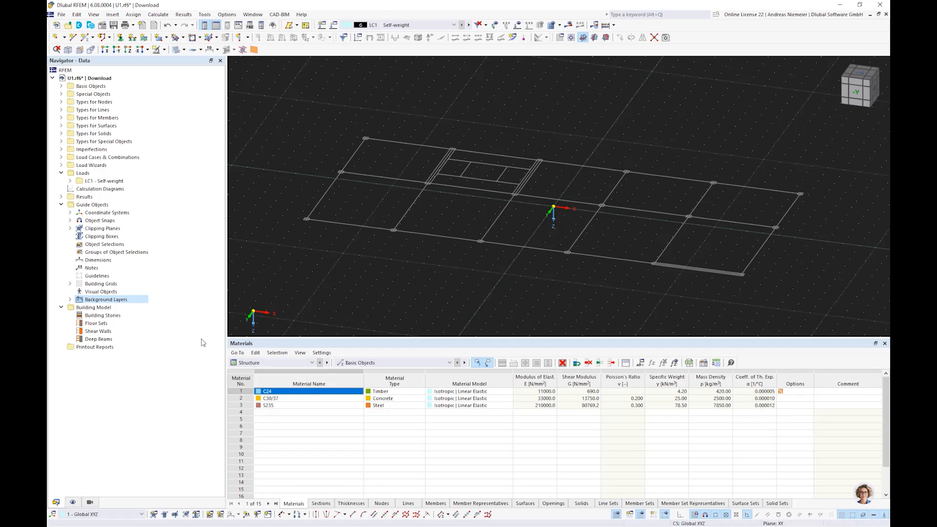
{"action": "double_click", "coordinate": [94, 316]}
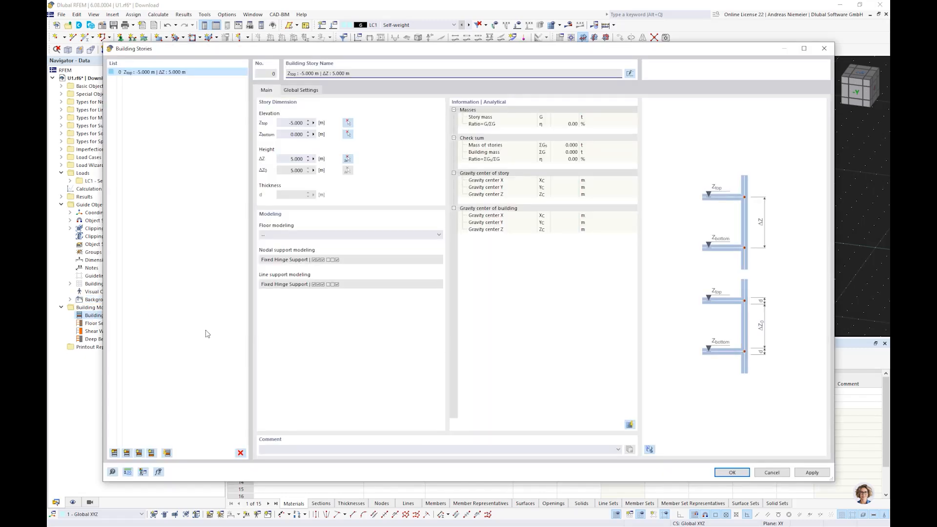
{"action": "left_click", "coordinate": [113, 454]}
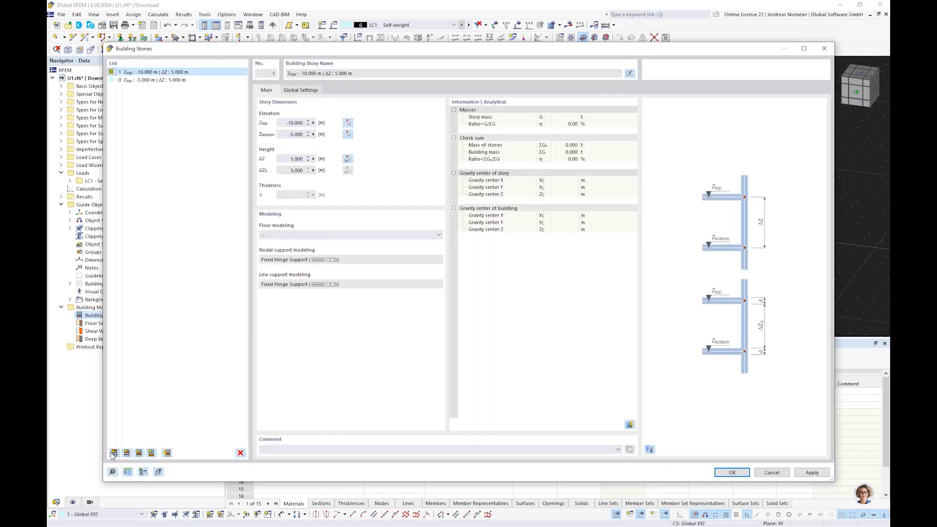
{"action": "left_click", "coordinate": [161, 81]}
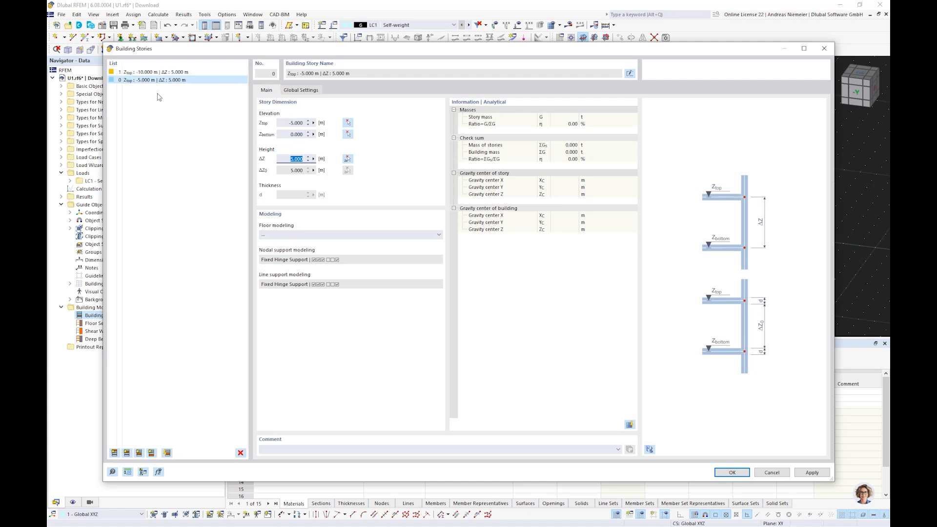
{"action": "left_click", "coordinate": [157, 72]}
{"action": "type", "text": "3,2"}
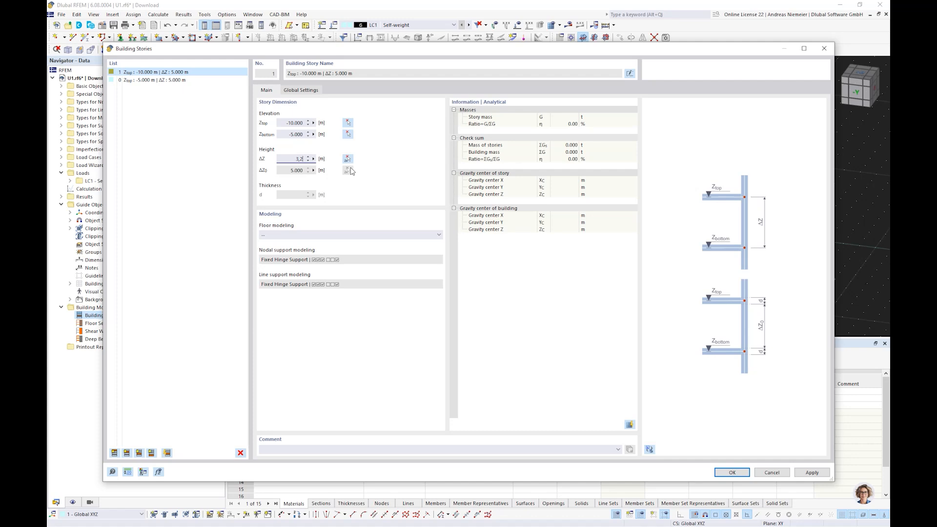
- Set the floor modeling of both building stories to Rigid Diaphragm and accept the stories
{"action": "left_click", "coordinate": [185, 81]}
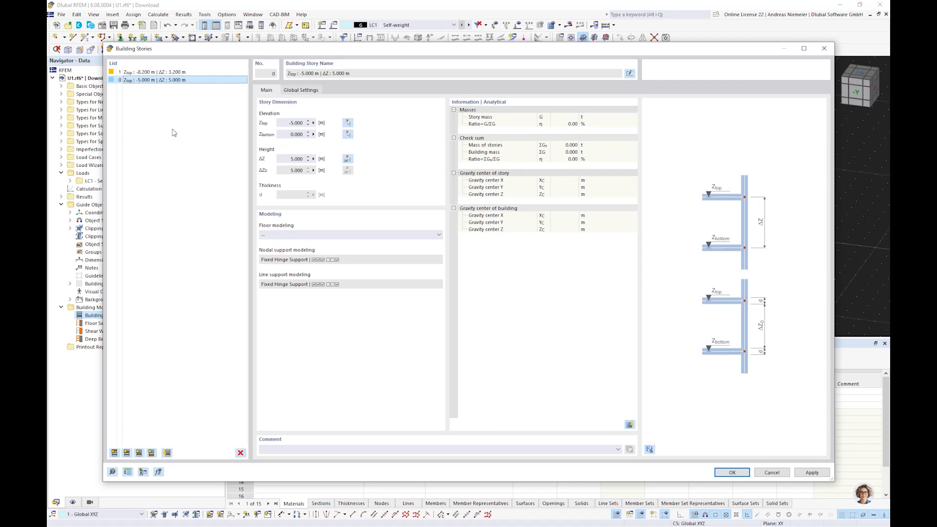
{"action": "left_click", "coordinate": [169, 72], "text": "ctrl"}
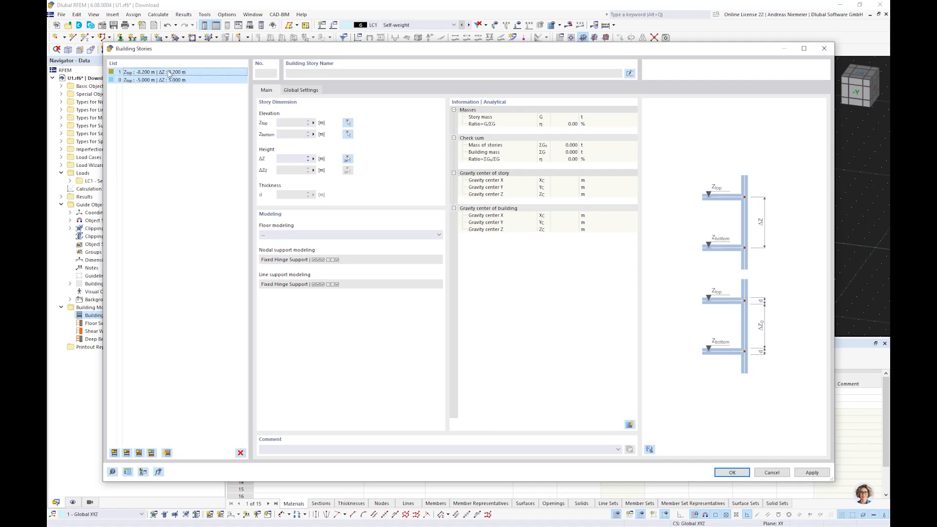
{"action": "left_click", "coordinate": [277, 236]}
{"action": "left_click", "coordinate": [282, 249]}
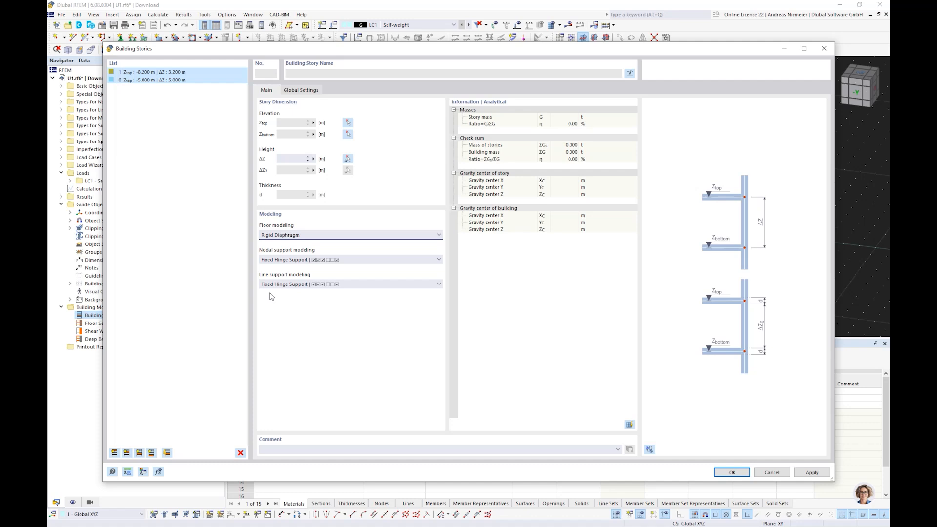
{"action": "left_click", "coordinate": [314, 264]}
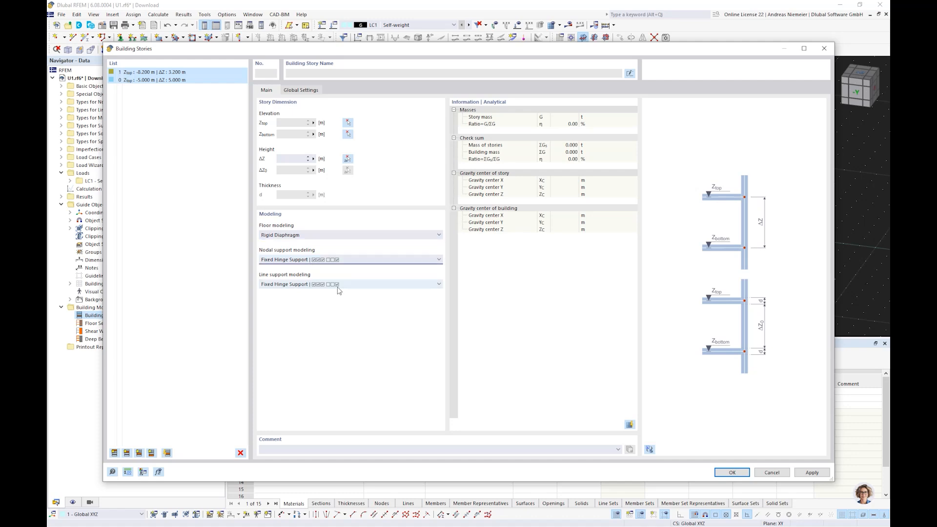
{"action": "left_click", "coordinate": [721, 474]}
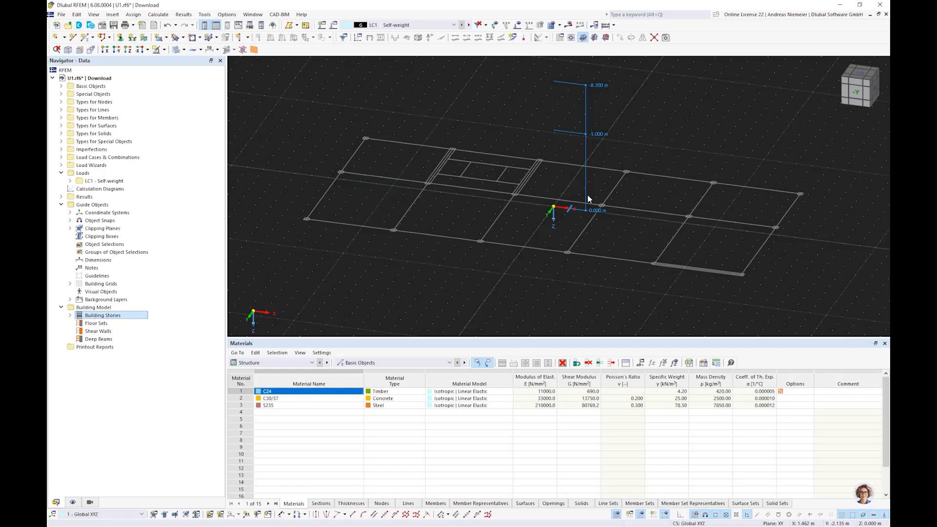
- Start a new building-model column and replace its HEA 200 section with a Massive Square section 300 mm wide
{"action": "left_click", "coordinate": [247, 37]}
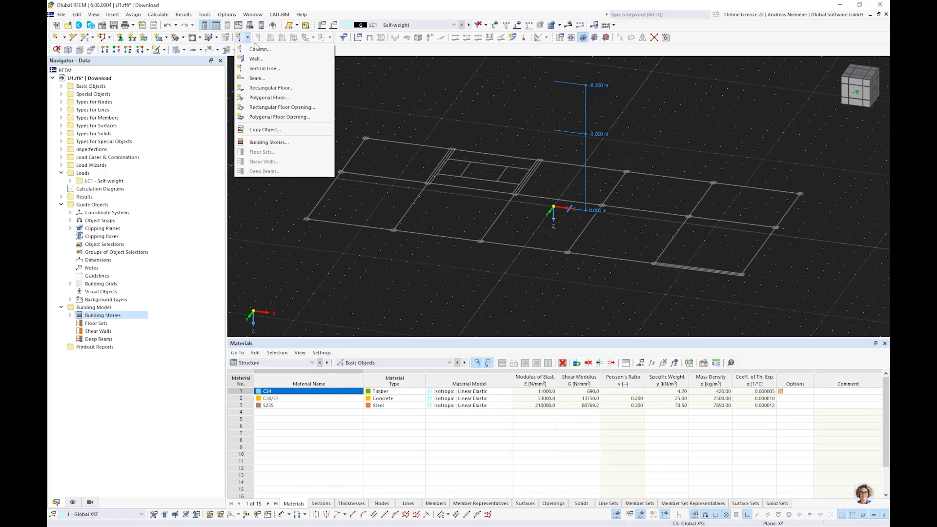
{"action": "left_click", "coordinate": [256, 50]}
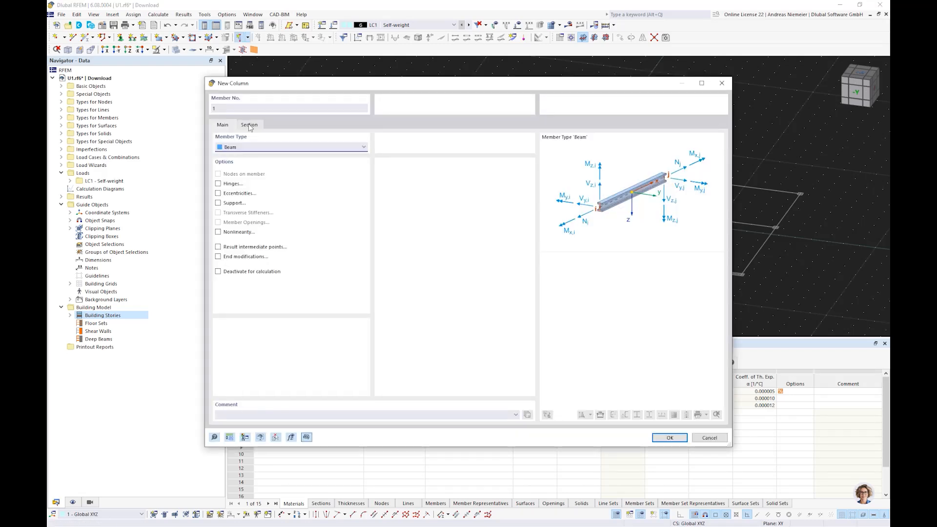
{"action": "left_click", "coordinate": [250, 125]}
{"action": "left_click", "coordinate": [490, 343]}
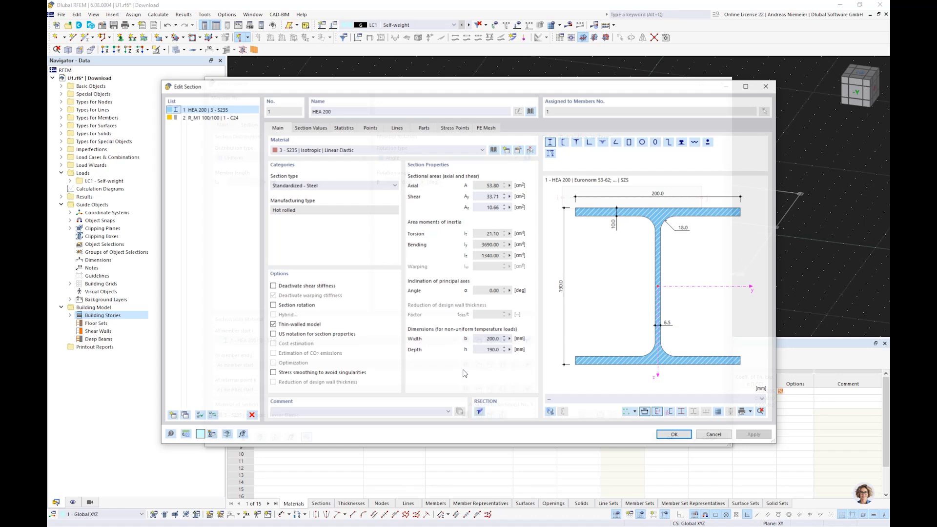
{"action": "left_click", "coordinate": [528, 113]}
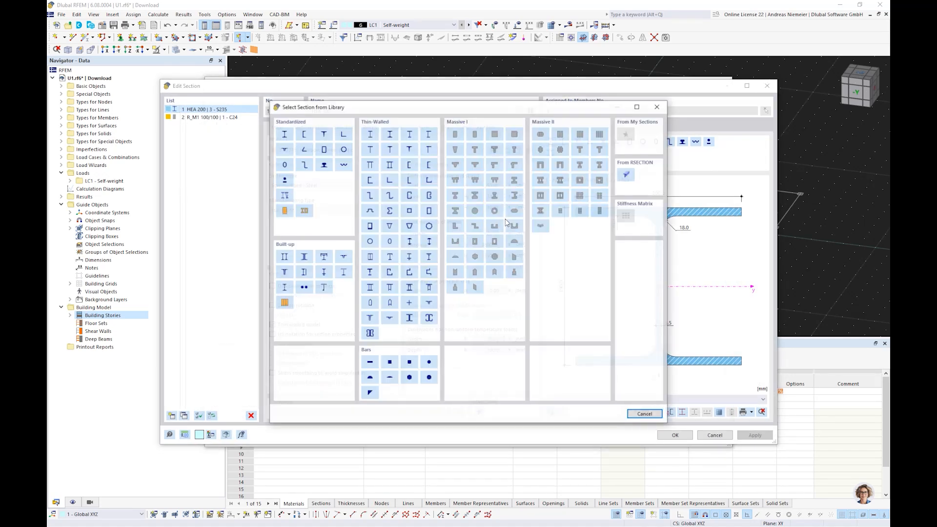
{"action": "left_click", "coordinate": [495, 137]}
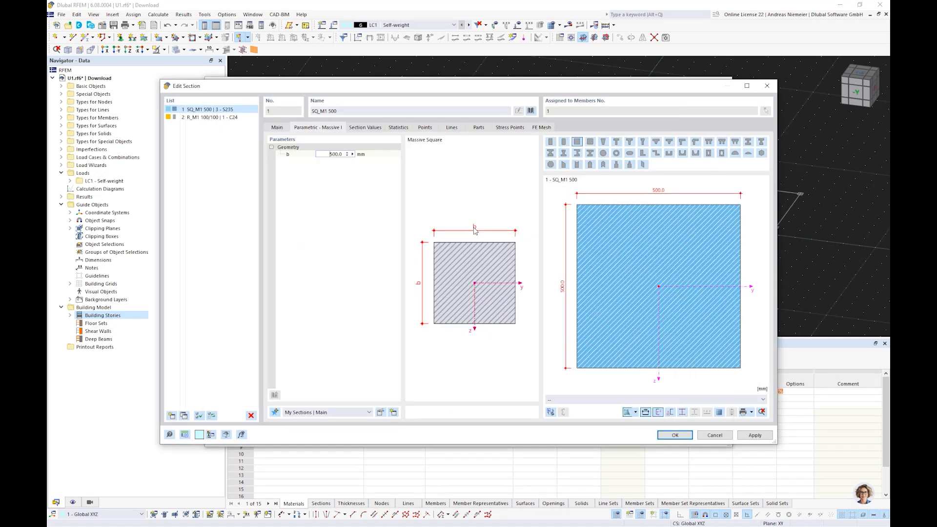
{"action": "double_click", "coordinate": [331, 154]}
{"action": "type", "text": "300"}
- Change the square section's material to concrete C30/37 of the European EN 1992-1-1 series and accept the new column definition
{"action": "left_click", "coordinate": [277, 127]}
{"action": "left_click", "coordinate": [497, 152]}
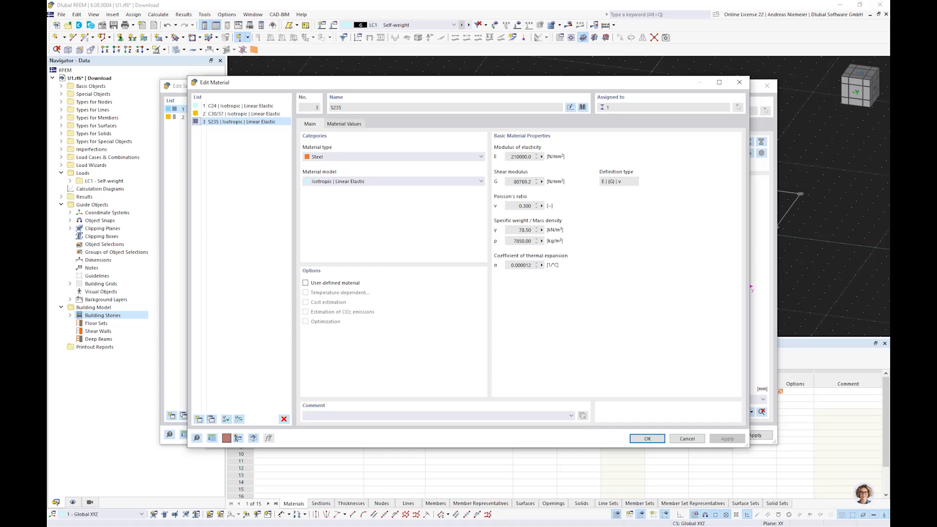
{"action": "left_click", "coordinate": [588, 108]}
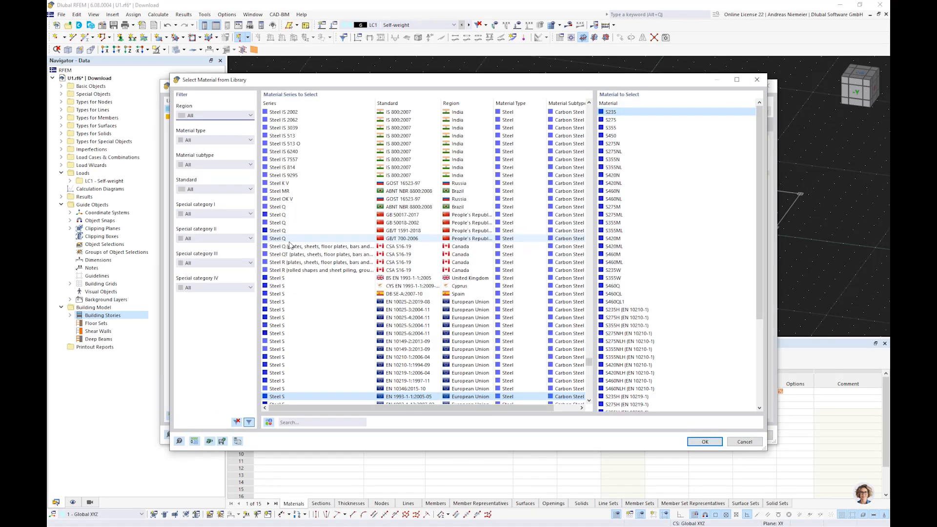
{"action": "left_click", "coordinate": [322, 422]}
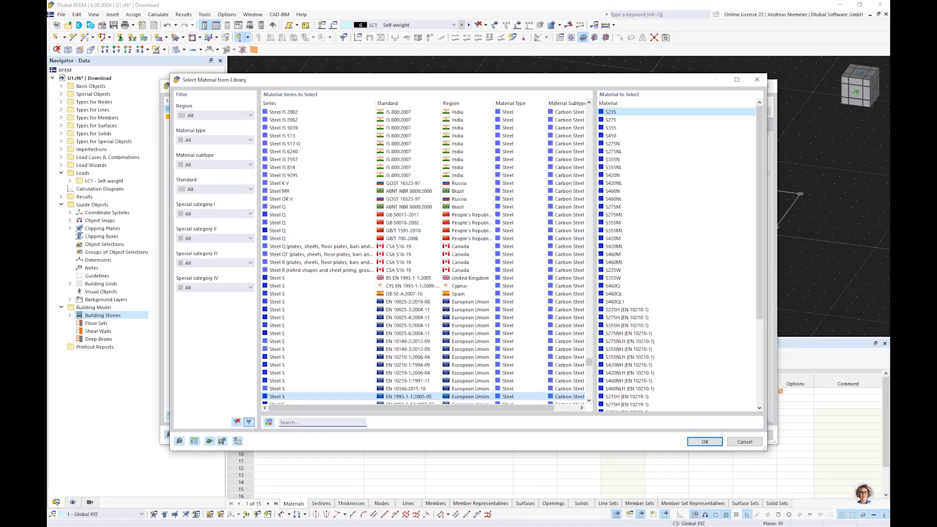
{"action": "type", "text": "c30"}
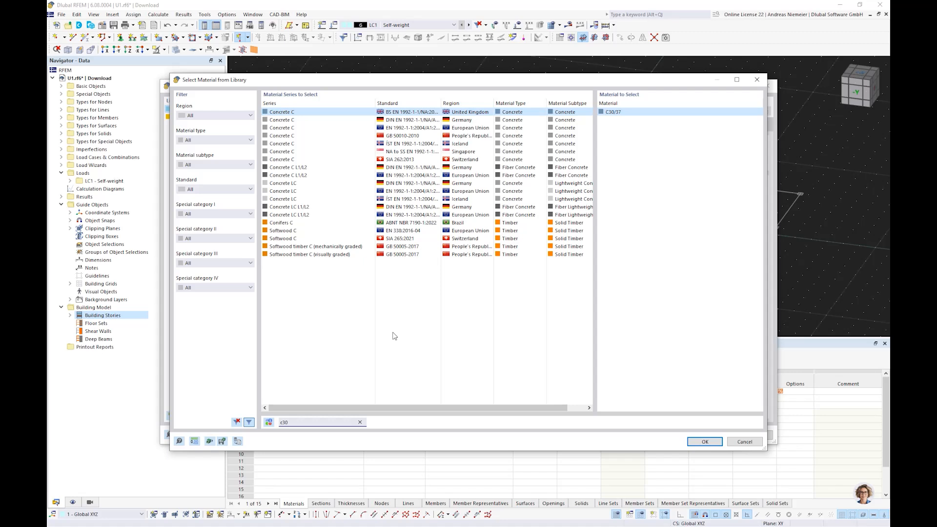
{"action": "left_click", "coordinate": [403, 128]}
{"action": "left_click", "coordinate": [689, 442]}
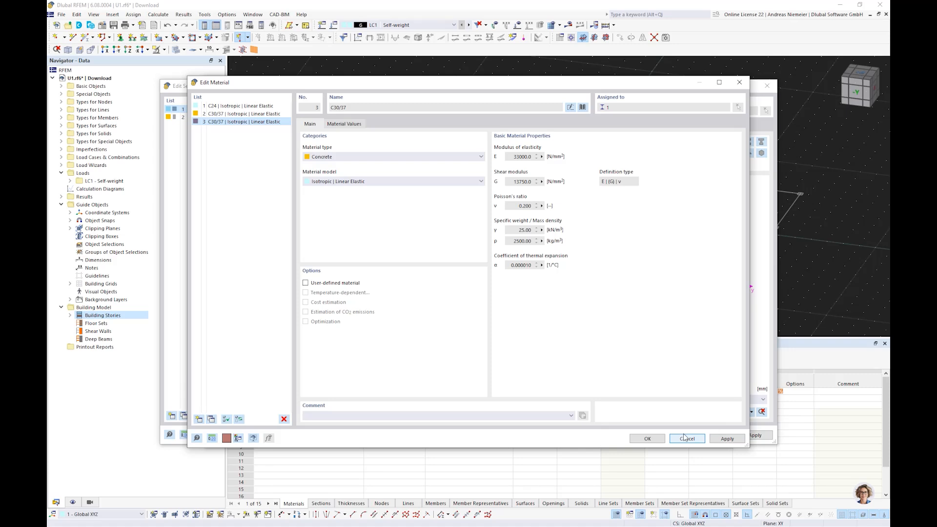
{"action": "left_click", "coordinate": [645, 438]}
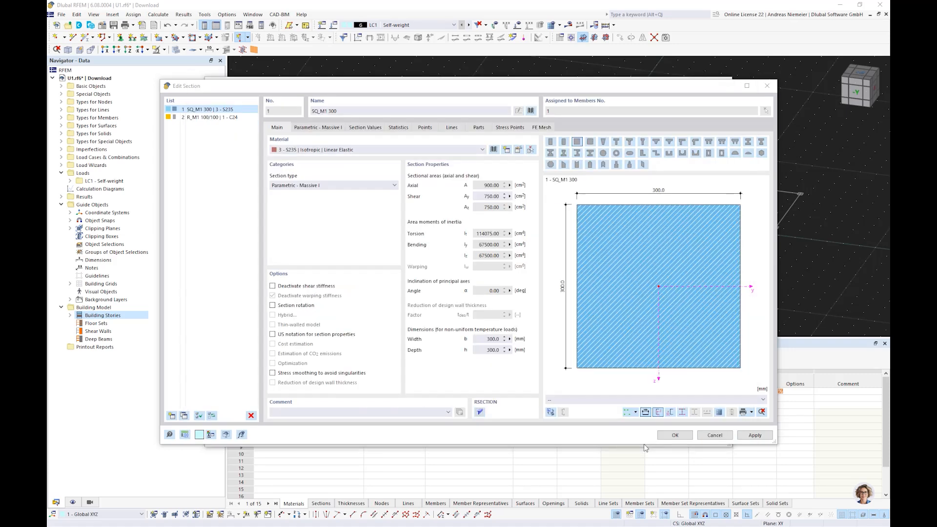
{"action": "left_click", "coordinate": [701, 436]}
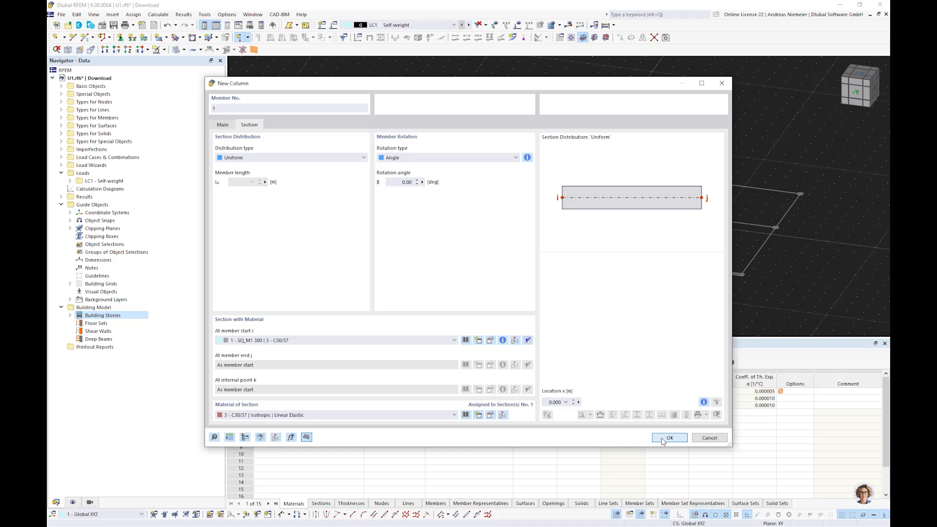
{"action": "left_click", "coordinate": [669, 438]}
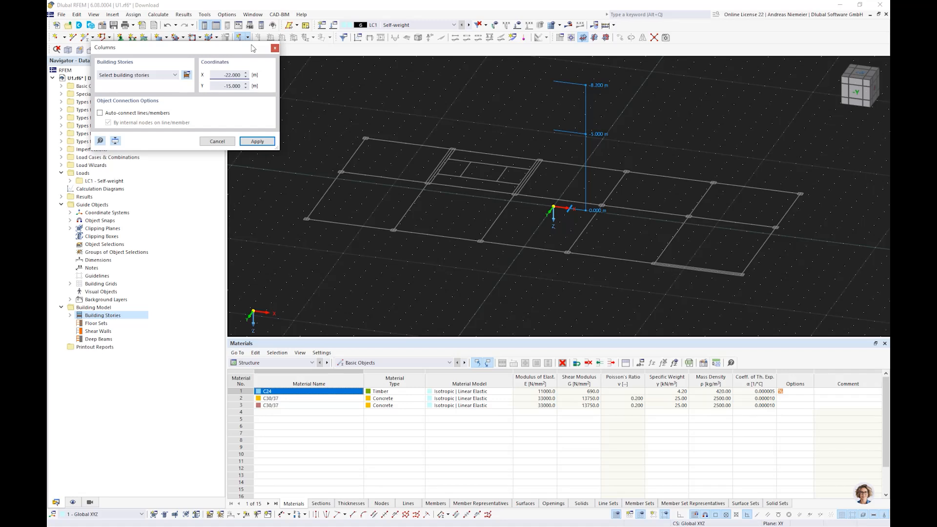
- Assign the new column to all building stories and place it at the grid corner X -13.5 m, Y 6 m
{"action": "left_click_drag", "start_coordinate": [196, 54], "coordinate": [175, 82]}
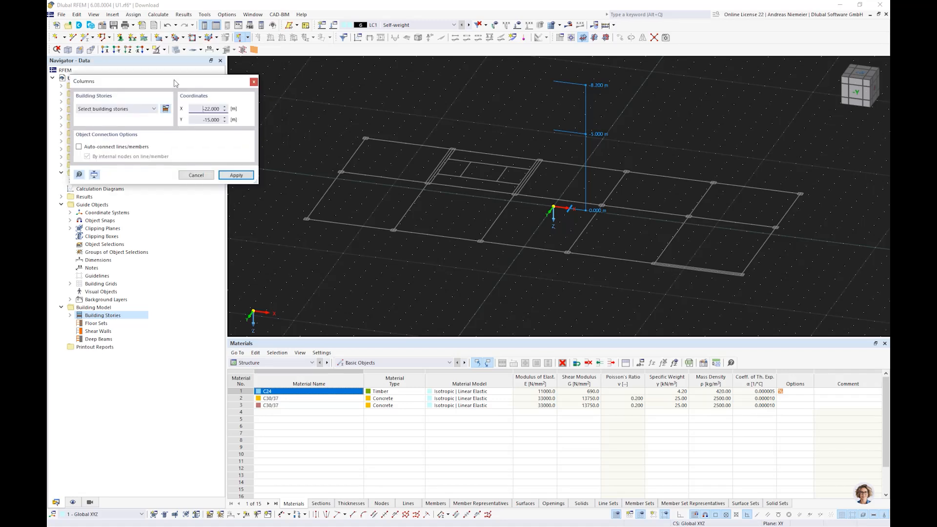
{"action": "left_click", "coordinate": [153, 109]}
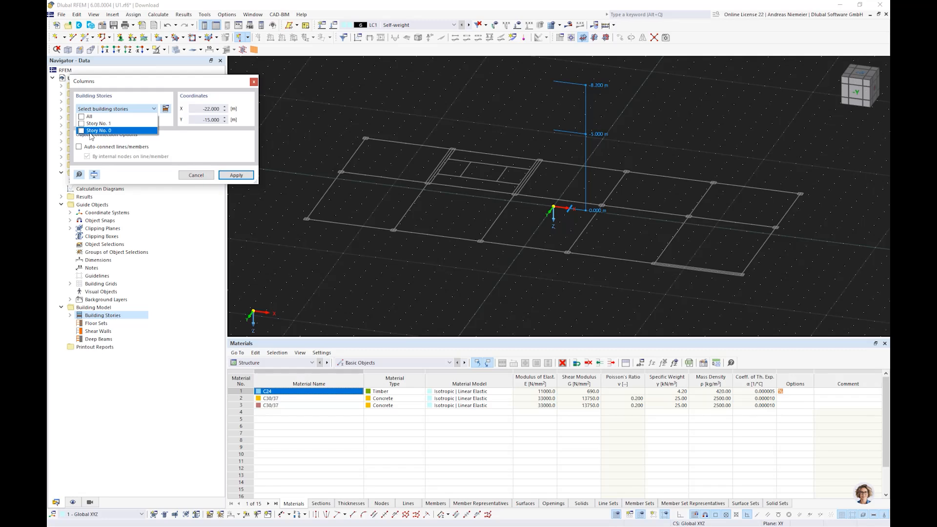
{"action": "left_click", "coordinate": [82, 116]}
{"action": "left_click", "coordinate": [206, 144]}
{"action": "scroll", "coordinate": [306, 219], "scroll_direction": "up", "scroll_amount": 5}
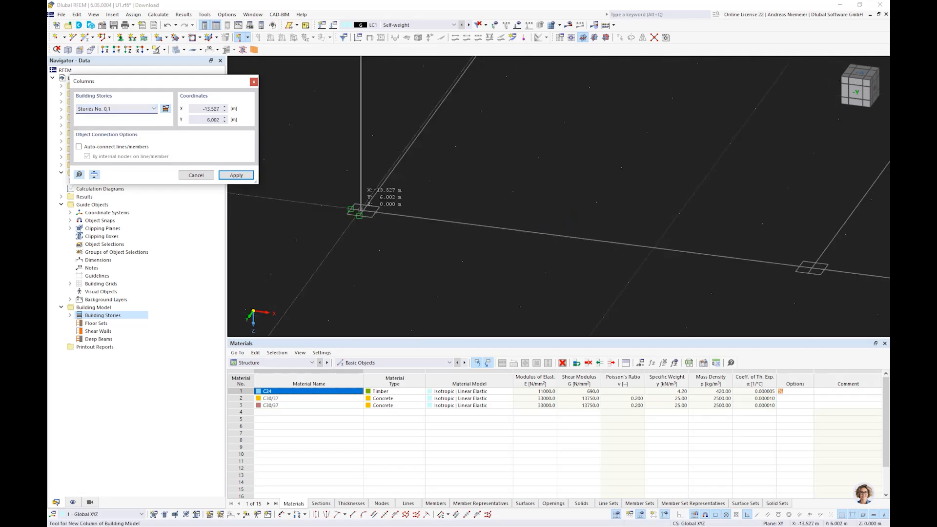
{"action": "scroll", "coordinate": [360, 214], "scroll_direction": "up", "scroll_amount": 3}
{"action": "scroll", "coordinate": [374, 218], "scroll_direction": "up", "scroll_amount": 2}
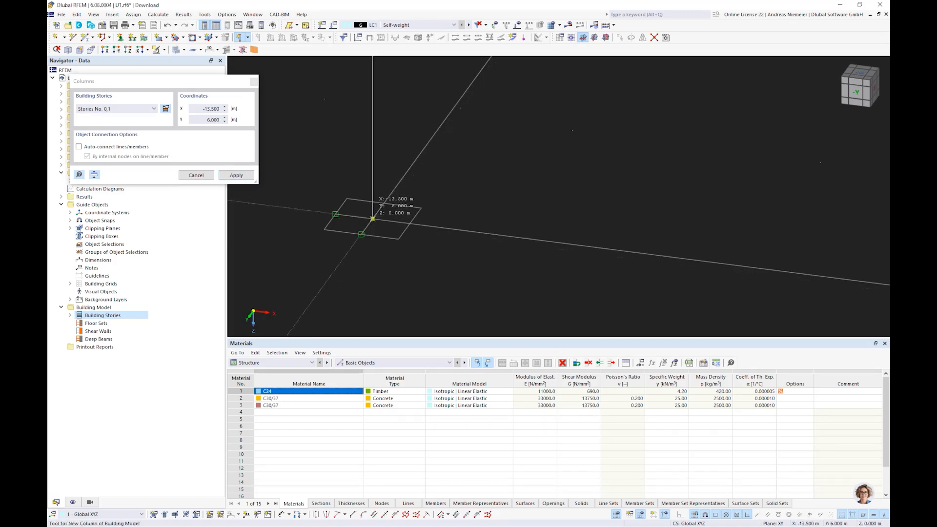
{"action": "left_click", "coordinate": [373, 219]}
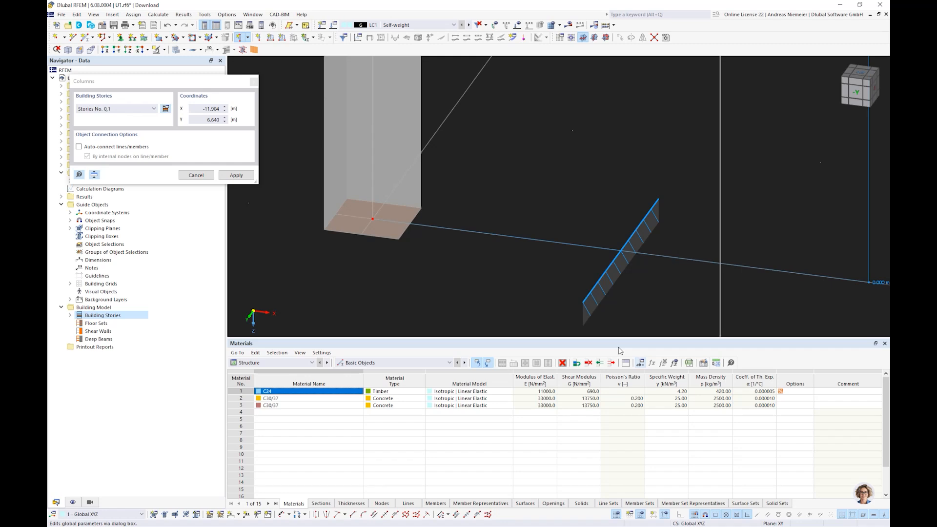
- Place two more columns on the grid line X -13.5 m, at Y -1 m and Y -6 m
{"action": "scroll", "coordinate": [459, 263], "scroll_direction": "down", "scroll_amount": 5}
{"action": "scroll", "coordinate": [500, 93], "scroll_direction": "up", "scroll_amount": 3}
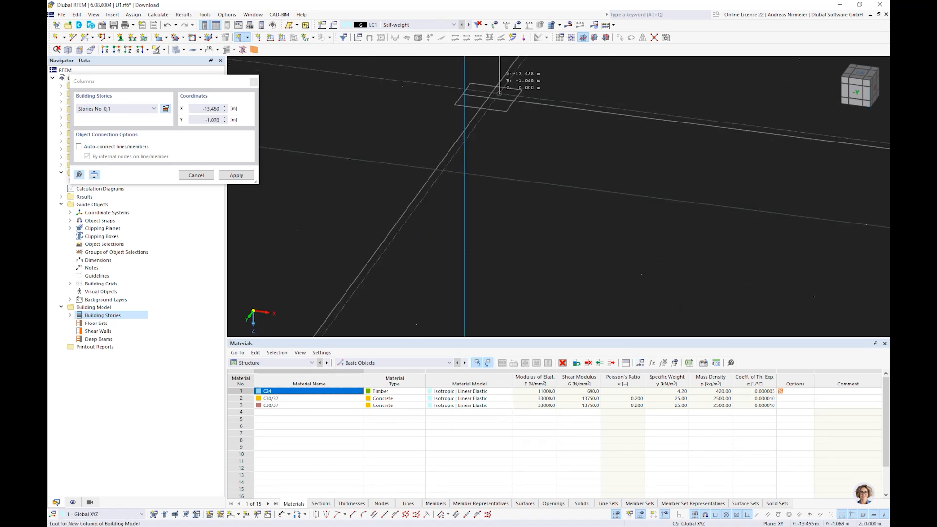
{"action": "scroll", "coordinate": [508, 144], "scroll_direction": "down", "scroll_amount": 4}
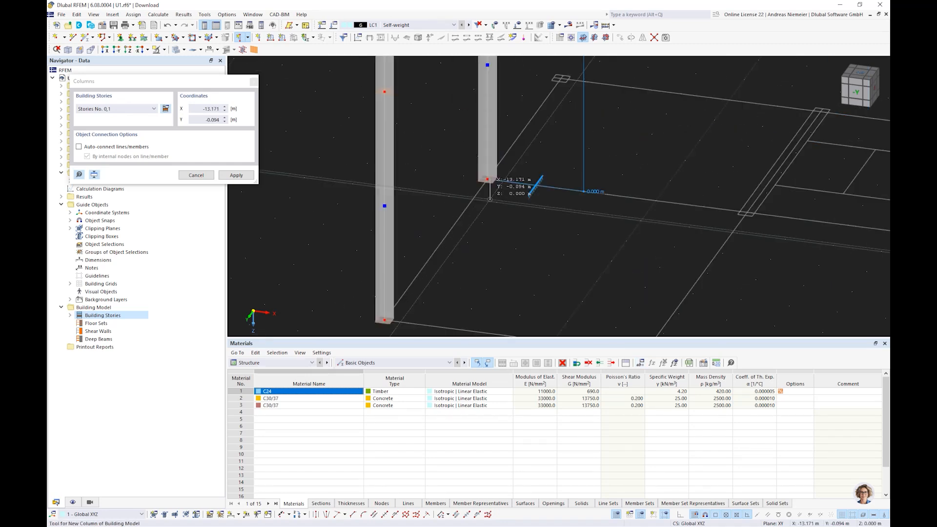
{"action": "scroll", "coordinate": [490, 199], "scroll_direction": "down", "scroll_amount": 1}
{"action": "middle_click_drag", "start_coordinate": [490, 199], "coordinate": [488, 194], "text": "ctrl"}
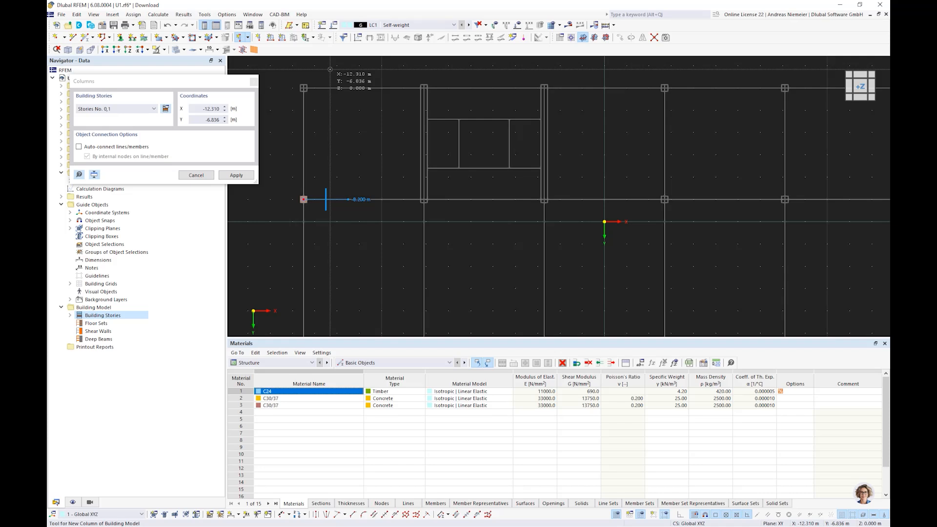
{"action": "scroll", "coordinate": [303, 91], "scroll_direction": "up", "scroll_amount": 3}
{"action": "middle_click_drag", "start_coordinate": [304, 91], "coordinate": [365, 139]}
{"action": "scroll", "coordinate": [357, 122], "scroll_direction": "up", "scroll_amount": 5}
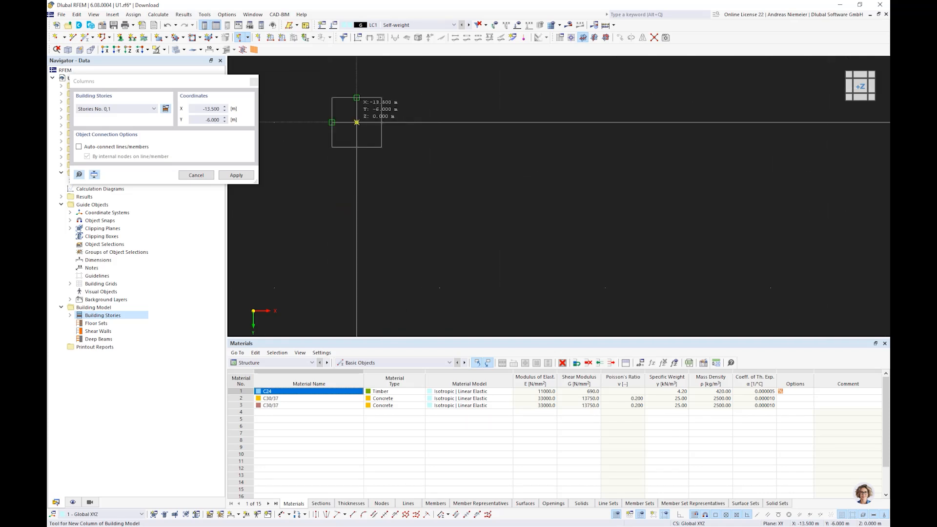
- Place columns along the plan's Y -6 m edge at X 2.7 m, 8.1 m and 13.5 m
{"action": "scroll", "coordinate": [357, 122], "scroll_direction": "down", "scroll_amount": 5}
{"action": "scroll", "coordinate": [614, 160], "scroll_direction": "up", "scroll_amount": 5}
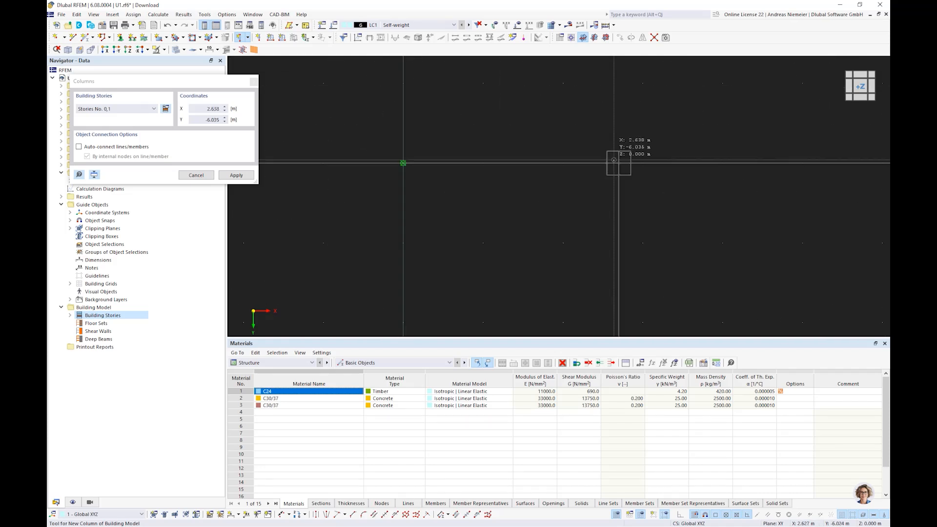
{"action": "scroll", "coordinate": [614, 159], "scroll_direction": "down", "scroll_amount": 3}
{"action": "scroll", "coordinate": [618, 177], "scroll_direction": "up", "scroll_amount": 3}
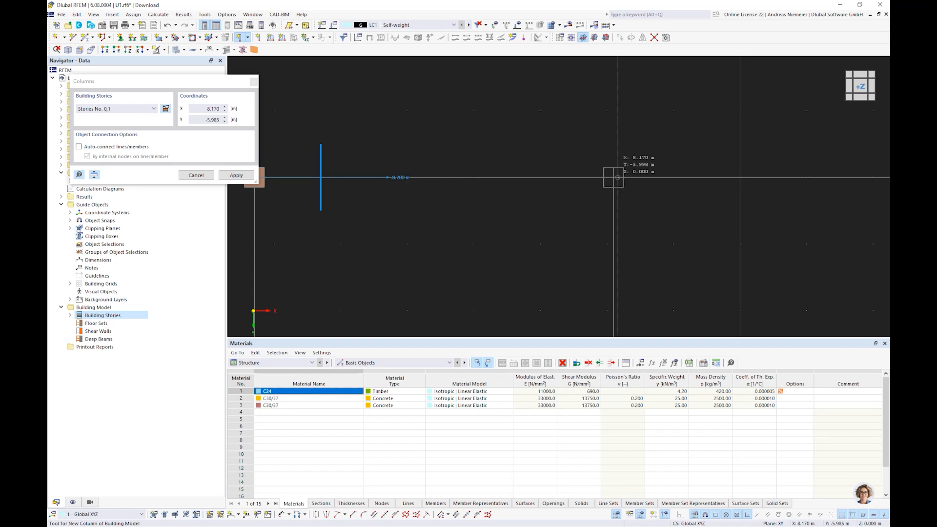
{"action": "left_click", "coordinate": [618, 177]}
{"action": "scroll", "coordinate": [473, 221], "scroll_direction": "down", "scroll_amount": 4}
{"action": "scroll", "coordinate": [703, 201], "scroll_direction": "up", "scroll_amount": 5}
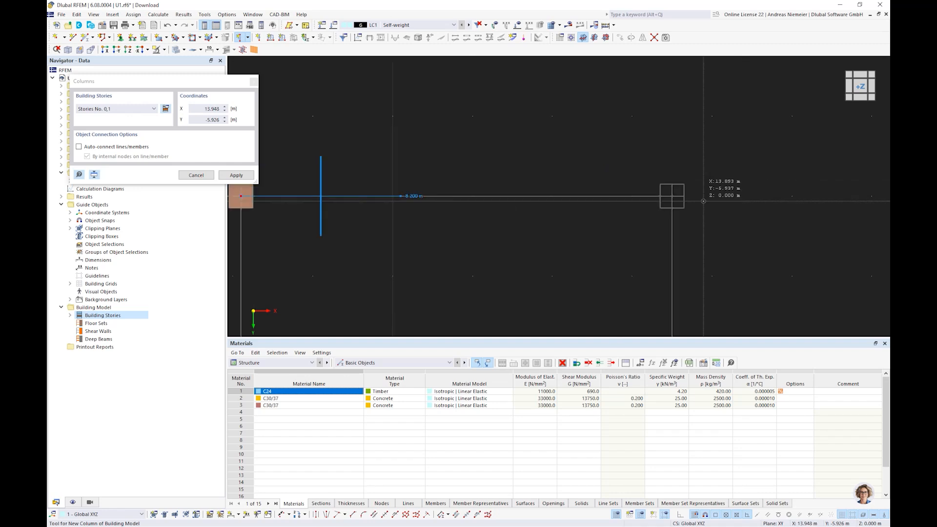
{"action": "left_click", "coordinate": [703, 201]}
- Place columns along the inner grid line Y -1 m at X 13.5 m, 8.1 m and 2.7 m
{"action": "scroll", "coordinate": [650, 169], "scroll_direction": "down", "scroll_amount": 3}
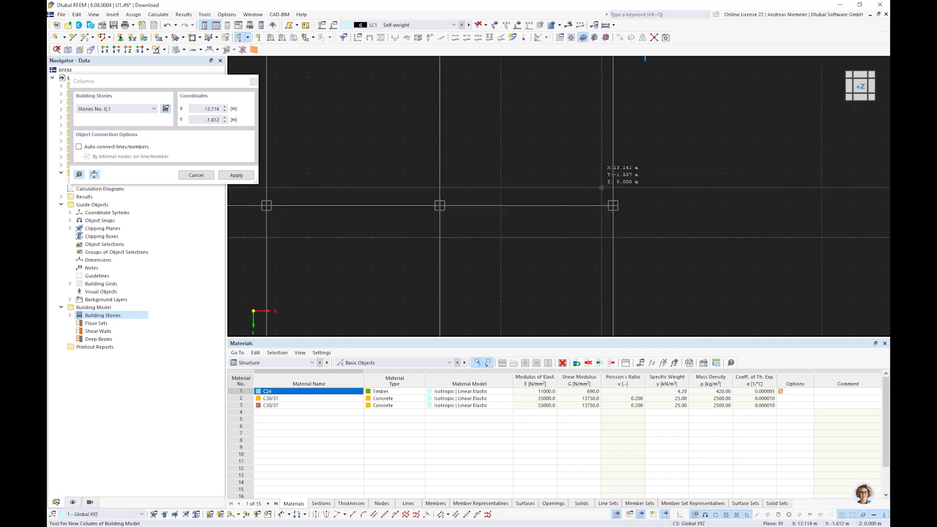
{"action": "scroll", "coordinate": [601, 188], "scroll_direction": "up", "scroll_amount": 3}
{"action": "scroll", "coordinate": [582, 266], "scroll_direction": "down", "scroll_amount": 2}
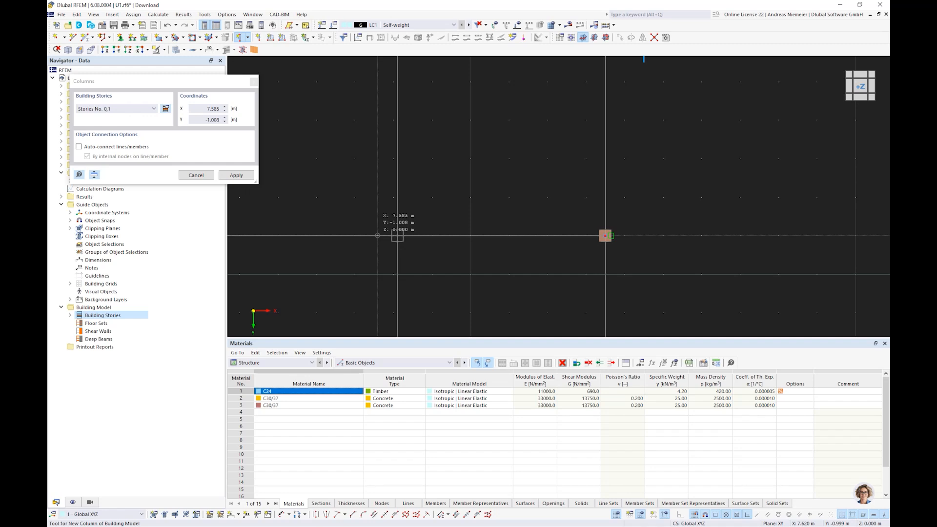
{"action": "scroll", "coordinate": [398, 235], "scroll_direction": "up", "scroll_amount": 3}
{"action": "left_click", "coordinate": [411, 235]}
{"action": "scroll", "coordinate": [370, 238], "scroll_direction": "down", "scroll_amount": 2}
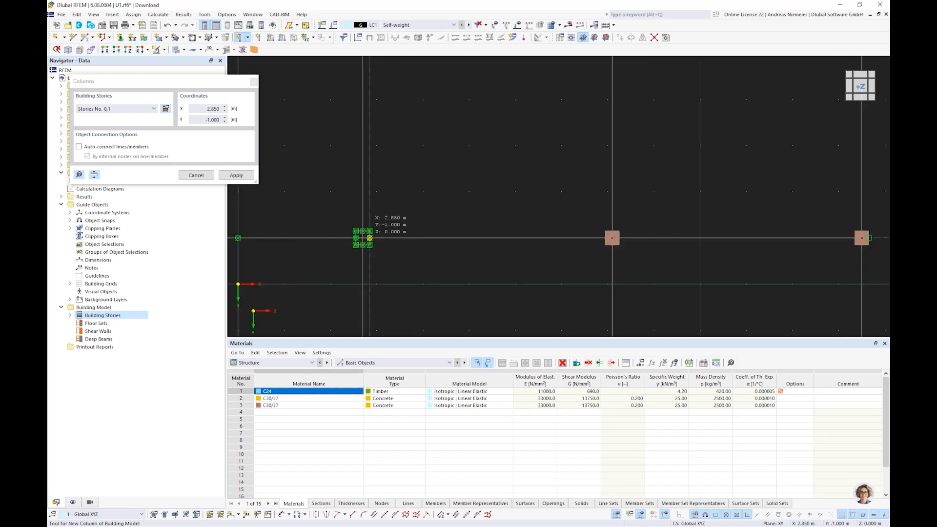
{"action": "left_click", "coordinate": [369, 237]}
{"action": "scroll", "coordinate": [369, 238], "scroll_direction": "up", "scroll_amount": 1}
- Place columns along the plan's Y 6 m edge at X 2.7 m, -2.7 m and -8.1 m, and finish column placement
{"action": "scroll", "coordinate": [418, 201], "scroll_direction": "down", "scroll_amount": 6}
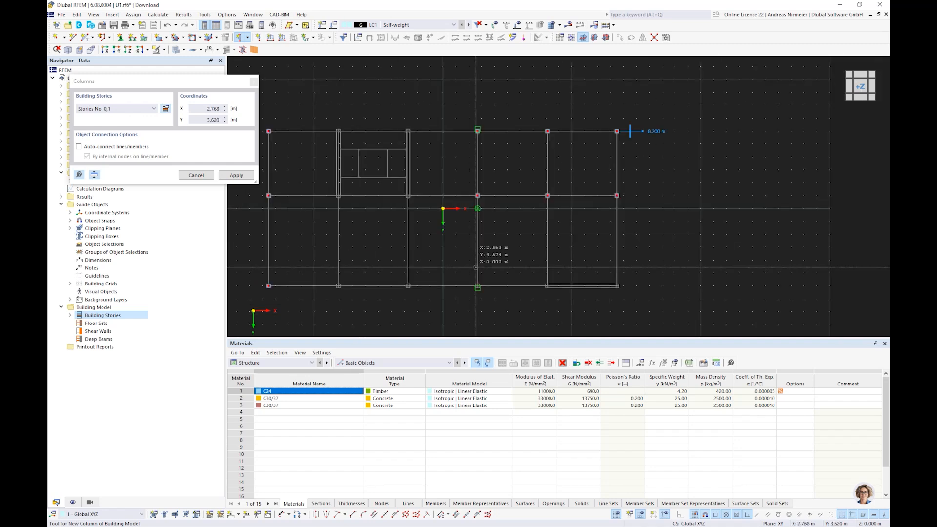
{"action": "scroll", "coordinate": [476, 267], "scroll_direction": "up", "scroll_amount": 3}
{"action": "left_click", "coordinate": [448, 266]}
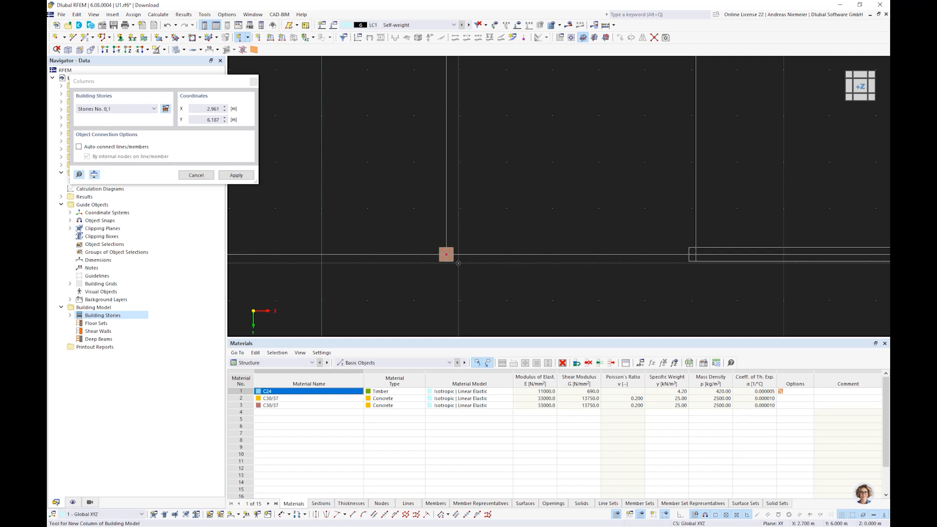
{"action": "scroll", "coordinate": [459, 263], "scroll_direction": "down", "scroll_amount": 4}
{"action": "scroll", "coordinate": [381, 263], "scroll_direction": "up", "scroll_amount": 5}
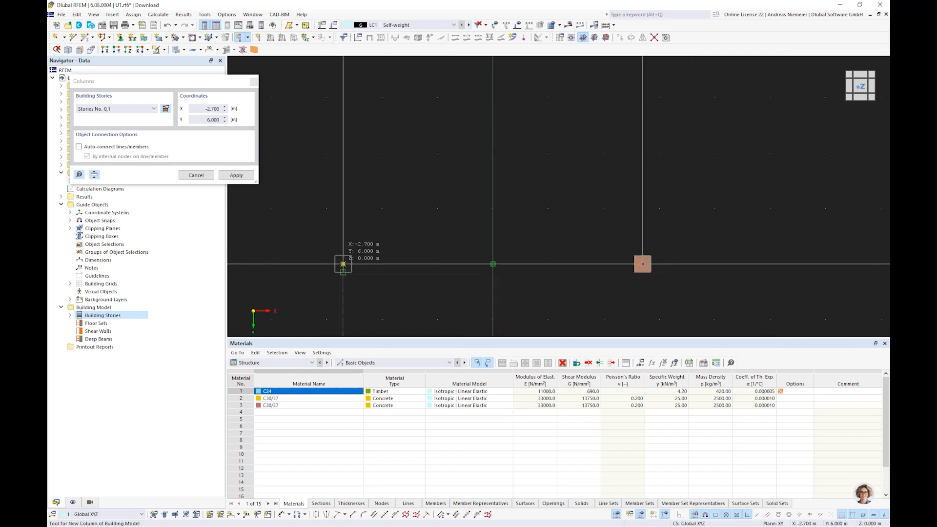
{"action": "scroll", "coordinate": [479, 282], "scroll_direction": "down", "scroll_amount": 6}
{"action": "scroll", "coordinate": [479, 282], "scroll_direction": "up", "scroll_amount": 7}
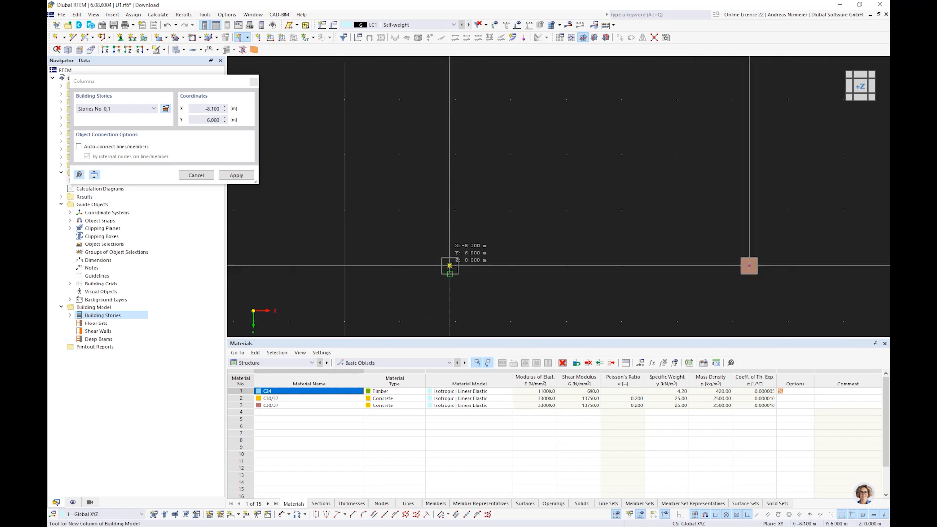
{"action": "left_click", "coordinate": [449, 265]}
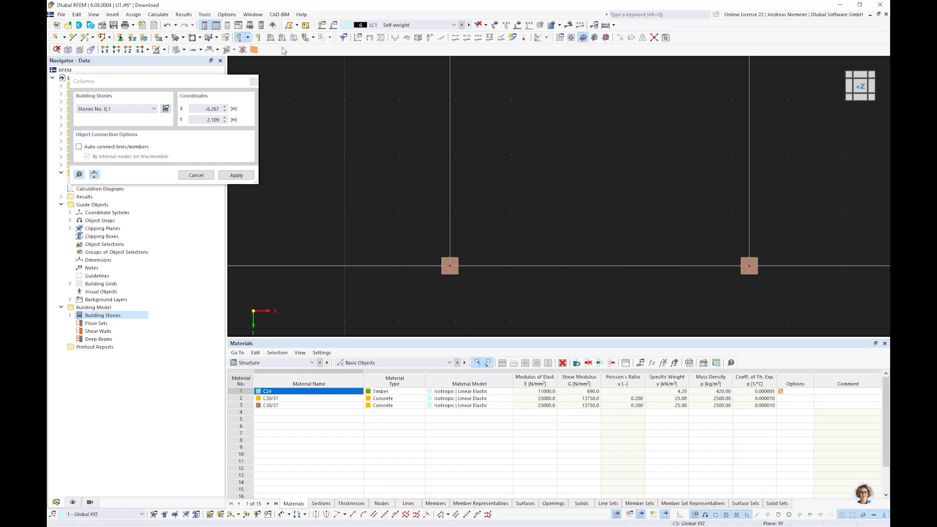
{"action": "key", "text": "Escape"}
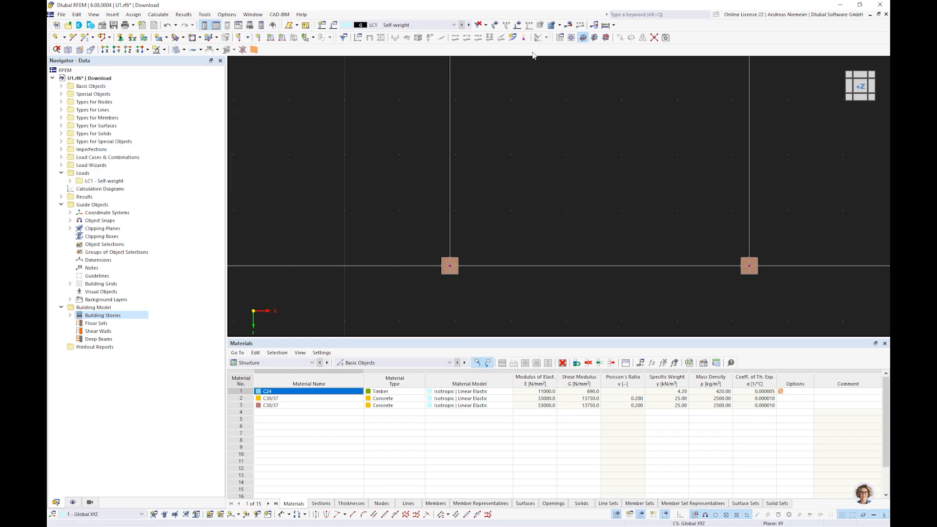
- Dock the third-row toolbar in the free space of the first toolbar row and view all columns in 3D
{"action": "left_click_drag", "start_coordinate": [49, 48], "coordinate": [637, 29]}
{"action": "left_click", "coordinate": [637, 27]}
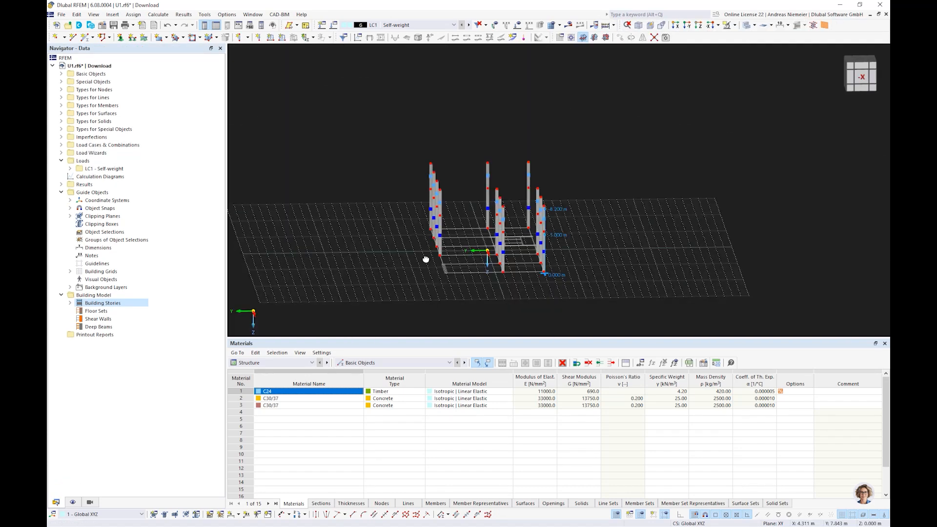
{"action": "middle_click_drag", "start_coordinate": [426, 260], "coordinate": [485, 129], "text": "ctrl"}
{"action": "scroll", "coordinate": [480, 264], "scroll_direction": "up", "scroll_amount": 3}
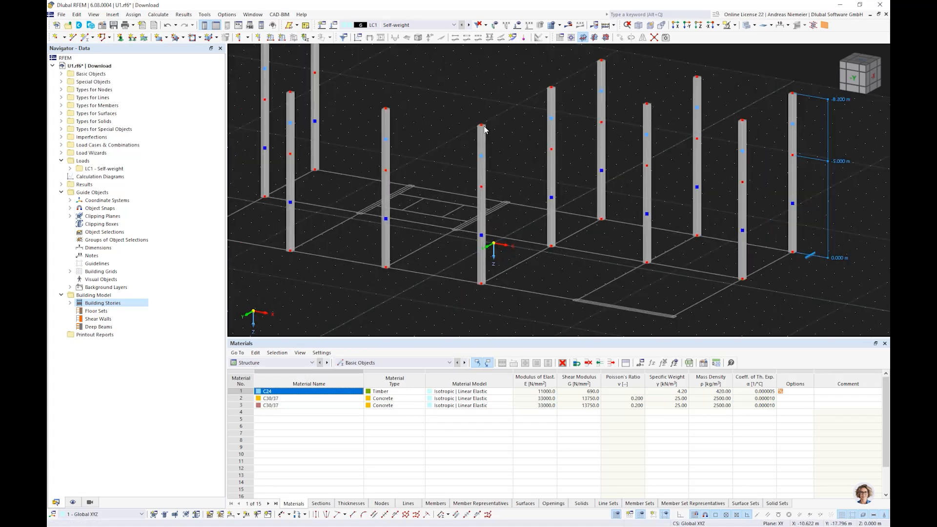
{"action": "scroll", "coordinate": [488, 212], "scroll_direction": "down", "scroll_amount": 2}
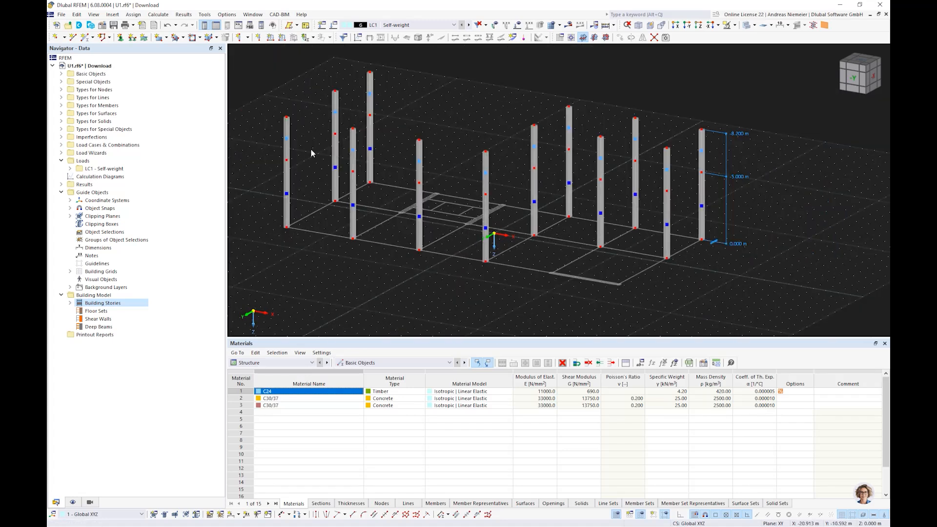
- Start a new polygonal floor with a new uniform thickness of 220 mm in concrete 2 - C30/37, and accept the definition
{"action": "left_click", "coordinate": [248, 38]}
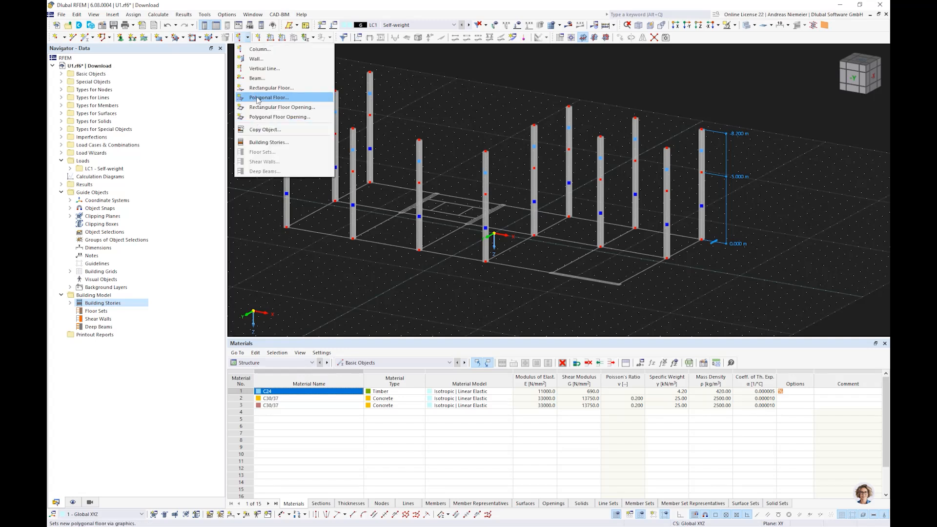
{"action": "left_click", "coordinate": [258, 97]}
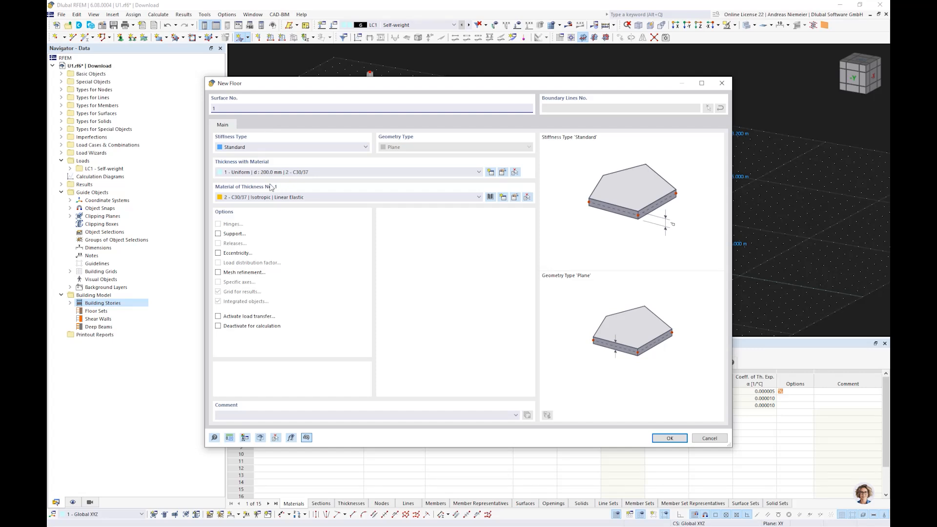
{"action": "left_click", "coordinate": [490, 172]}
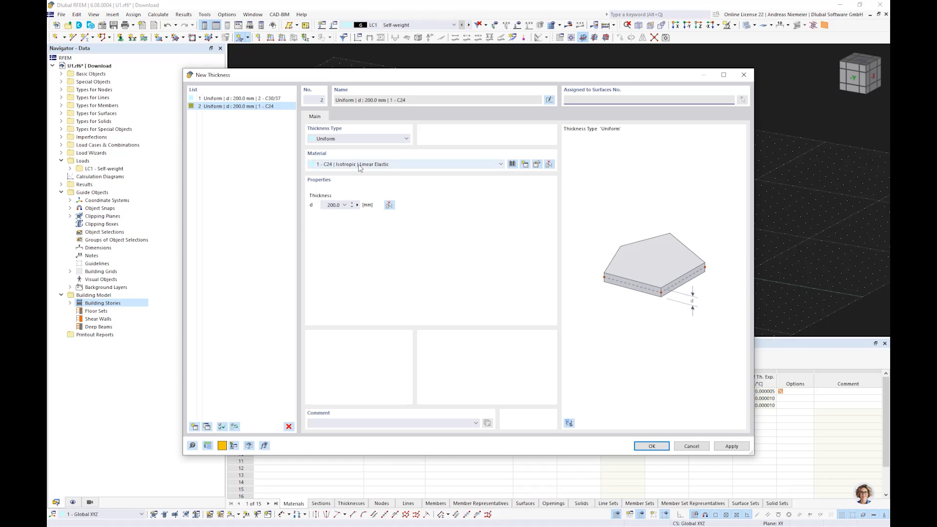
{"action": "left_click", "coordinate": [360, 166]}
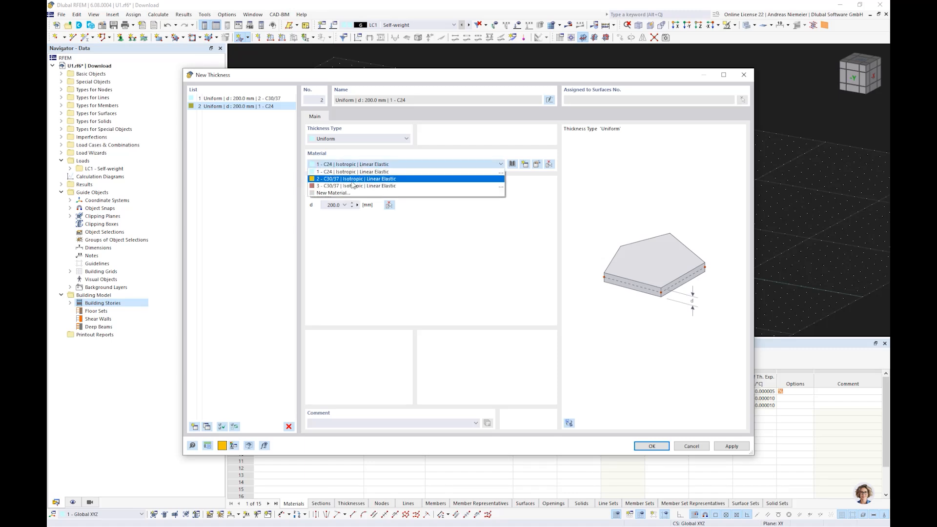
{"action": "left_click", "coordinate": [352, 180]}
{"action": "key", "text": "Tab"}
{"action": "type", "text": "220"}
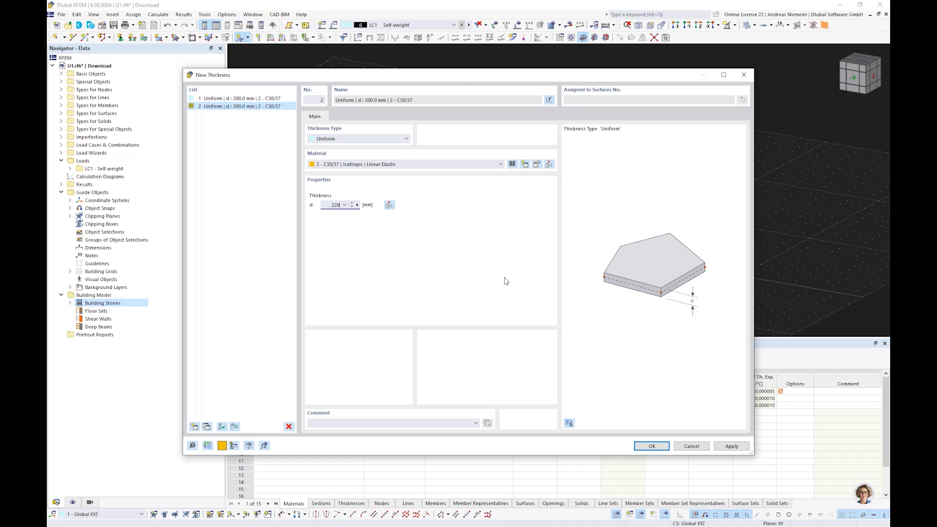
{"action": "key", "text": "Tab"}
{"action": "left_click", "coordinate": [651, 446]}
{"action": "left_click", "coordinate": [665, 441]}
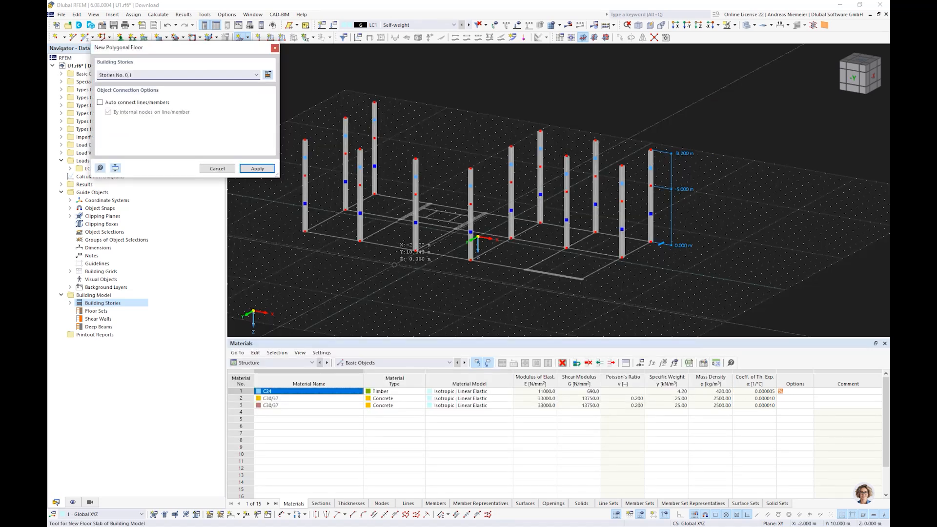
- Outline the floor along the plan's Y 6 m edge to X 13.5 m and on to the column at X 13.5 m, Y -6 m
{"action": "scroll", "coordinate": [324, 247], "scroll_direction": "up", "scroll_amount": 2}
{"action": "scroll", "coordinate": [360, 271], "scroll_direction": "up", "scroll_amount": 5}
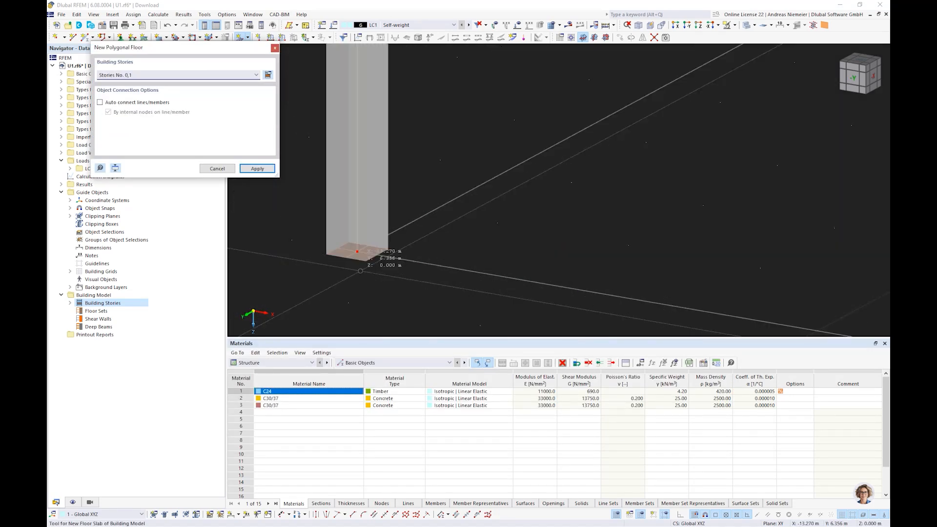
{"action": "scroll", "coordinate": [360, 271], "scroll_direction": "up", "scroll_amount": 2}
{"action": "scroll", "coordinate": [354, 237], "scroll_direction": "down", "scroll_amount": 5}
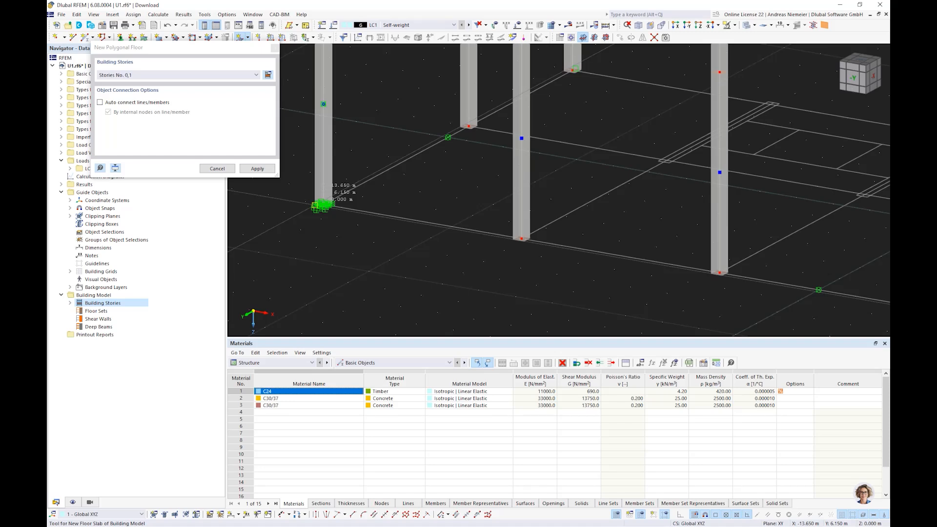
{"action": "left_click", "coordinate": [315, 206]}
{"action": "scroll", "coordinate": [315, 206], "scroll_direction": "down", "scroll_amount": 5}
{"action": "scroll", "coordinate": [628, 243], "scroll_direction": "up", "scroll_amount": 4}
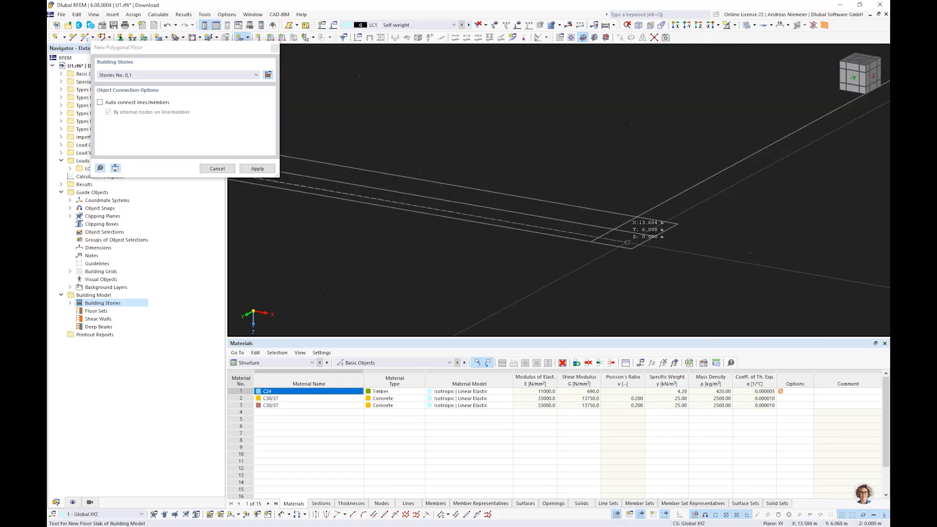
{"action": "scroll", "coordinate": [533, 260], "scroll_direction": "down", "scroll_amount": 3}
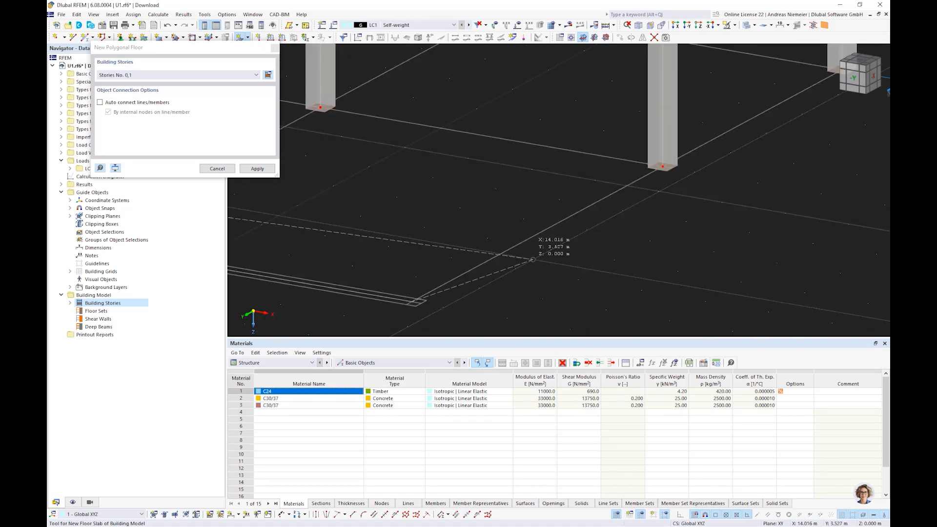
{"action": "scroll", "coordinate": [582, 224], "scroll_direction": "up", "scroll_amount": 3}
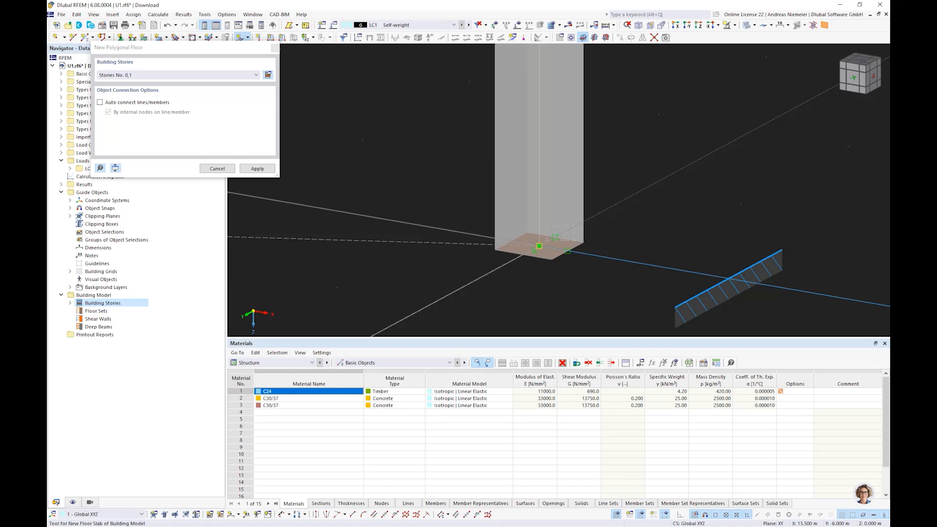
{"action": "scroll", "coordinate": [682, 296], "scroll_direction": "down", "scroll_amount": 4}
{"action": "scroll", "coordinate": [682, 296], "scroll_direction": "down", "scroll_amount": 3}
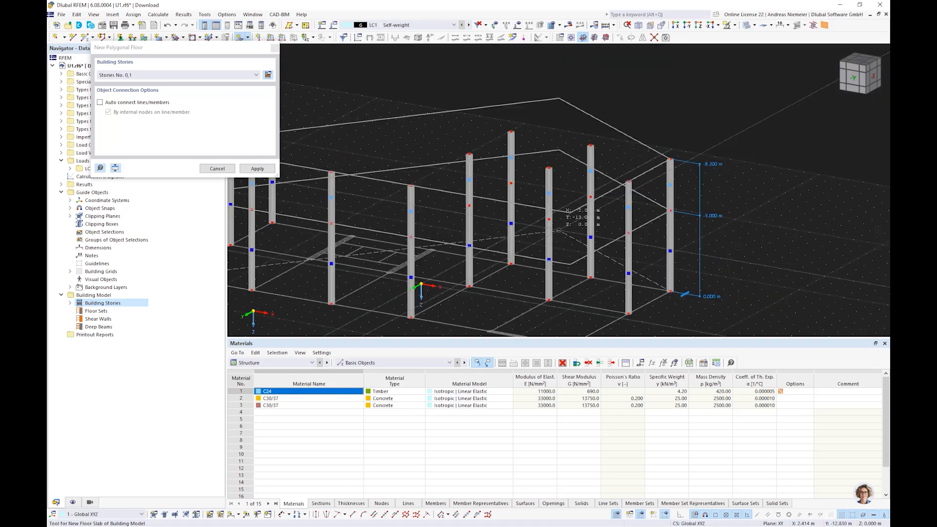
- Restrict the polygonal floor to Story No. 0
{"action": "left_click", "coordinate": [185, 76]}
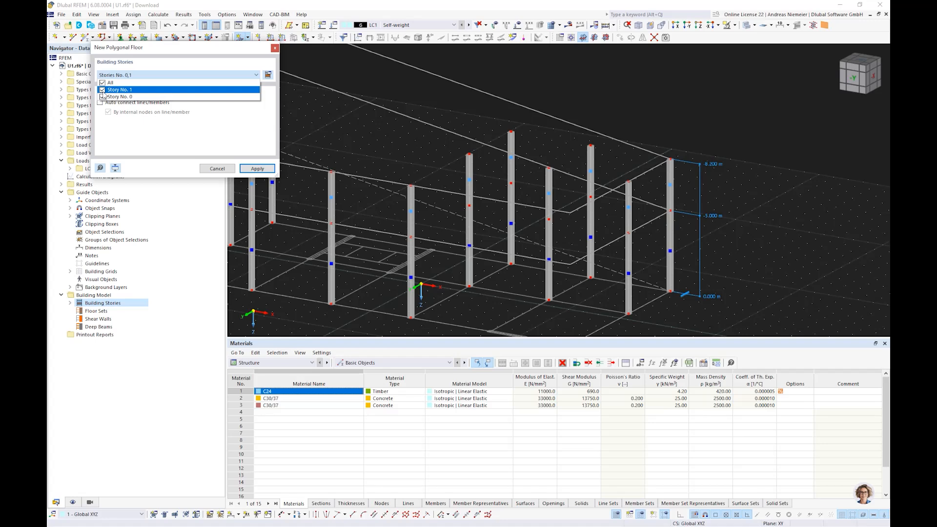
{"action": "left_click", "coordinate": [103, 96]}
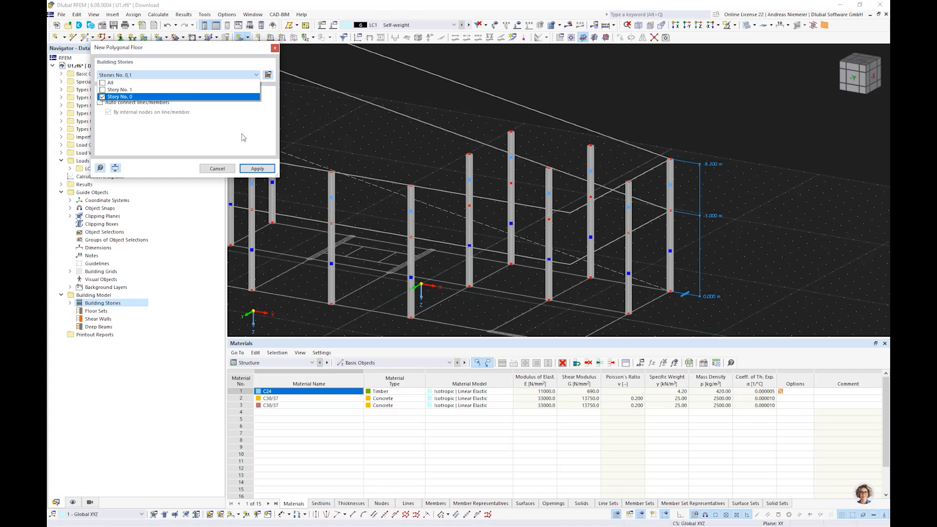
{"action": "left_click", "coordinate": [243, 137]}
- Continue the floor outline to X -2.7 m, Y -6 m and along the core wall to its inner corner
{"action": "scroll", "coordinate": [511, 224], "scroll_direction": "up", "scroll_amount": 2}
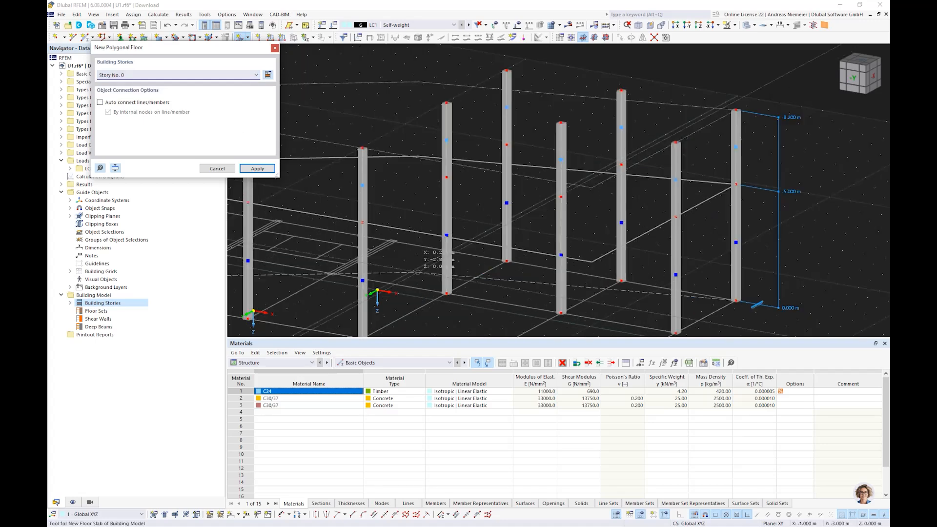
{"action": "scroll", "coordinate": [441, 221], "scroll_direction": "up", "scroll_amount": 3}
{"action": "scroll", "coordinate": [449, 226], "scroll_direction": "up", "scroll_amount": 1}
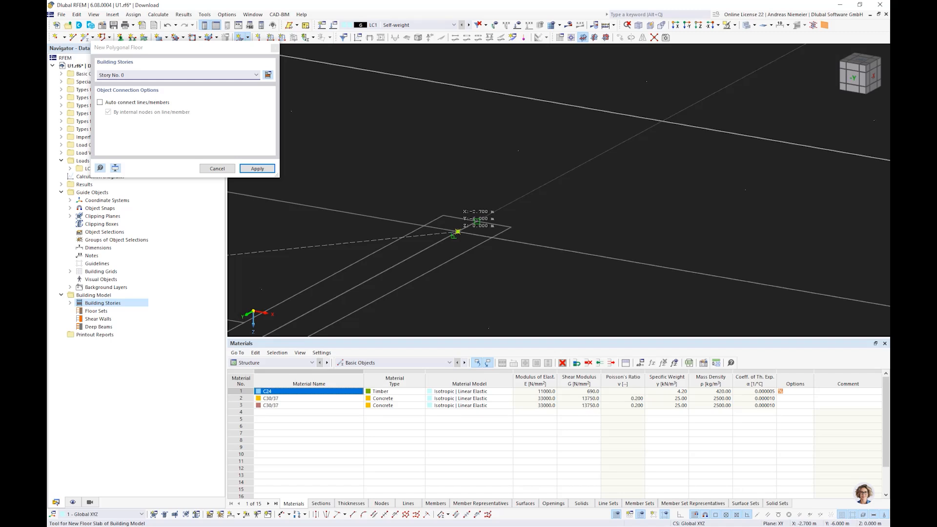
{"action": "scroll", "coordinate": [458, 231], "scroll_direction": "down", "scroll_amount": 4}
{"action": "scroll", "coordinate": [467, 207], "scroll_direction": "up", "scroll_amount": 4}
{"action": "left_click", "coordinate": [613, 159]}
{"action": "scroll", "coordinate": [632, 191], "scroll_direction": "down", "scroll_amount": 4}
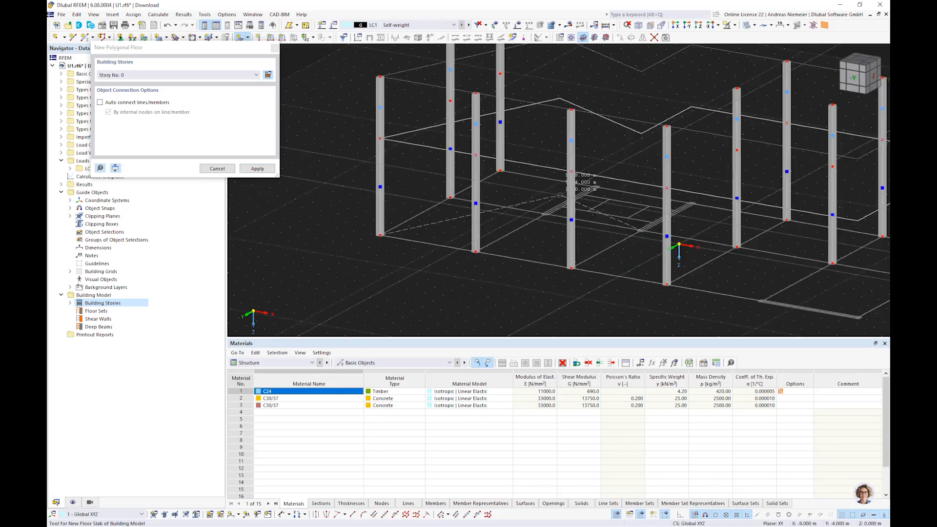
- Complete the outline around the core recess along X -8.1 m, on to X -13.5 m, Y -6 m, and close the floor polygon
{"action": "scroll", "coordinate": [560, 195], "scroll_direction": "up", "scroll_amount": 4}
{"action": "scroll", "coordinate": [510, 263], "scroll_direction": "down", "scroll_amount": 3}
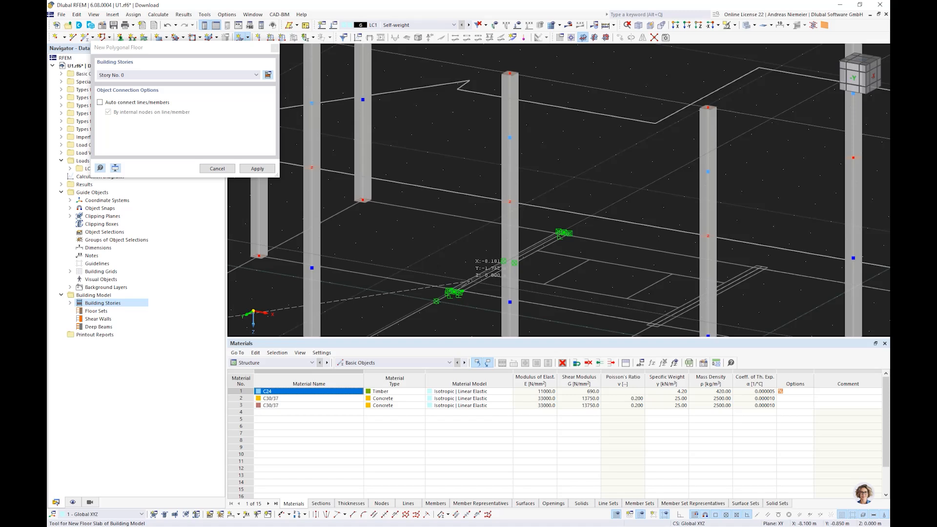
{"action": "scroll", "coordinate": [505, 262], "scroll_direction": "up", "scroll_amount": 3}
{"action": "scroll", "coordinate": [650, 265], "scroll_direction": "down", "scroll_amount": 1}
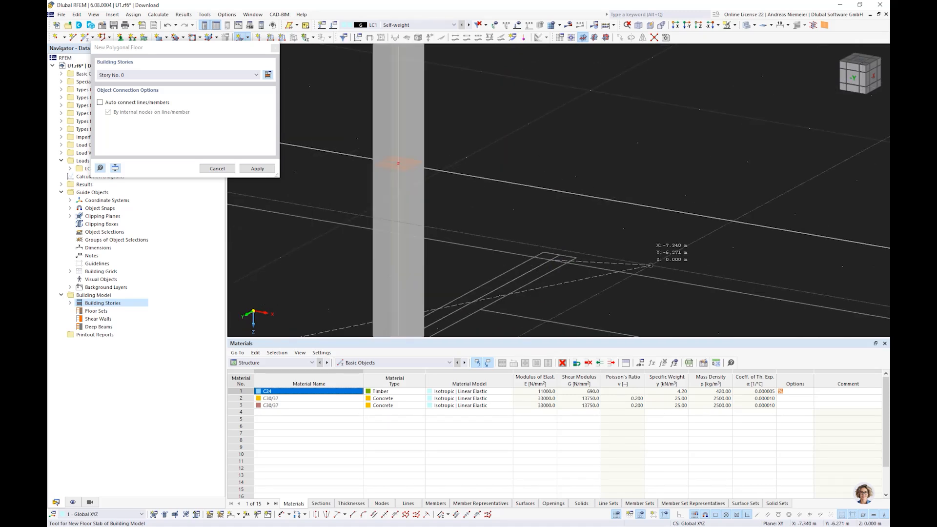
{"action": "scroll", "coordinate": [651, 265], "scroll_direction": "down", "scroll_amount": 3}
{"action": "scroll", "coordinate": [524, 254], "scroll_direction": "up", "scroll_amount": 3}
{"action": "scroll", "coordinate": [544, 246], "scroll_direction": "up", "scroll_amount": 2}
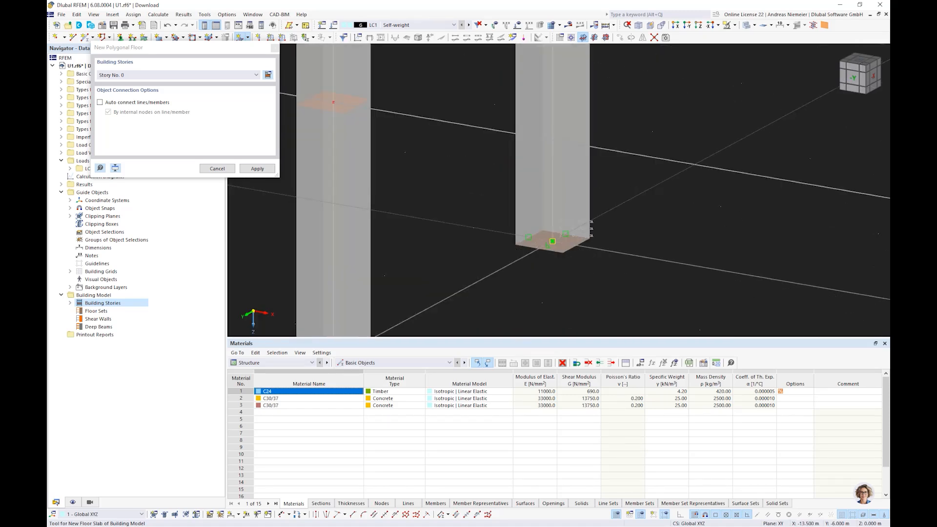
{"action": "scroll", "coordinate": [553, 241], "scroll_direction": "down", "scroll_amount": 3}
{"action": "scroll", "coordinate": [503, 250], "scroll_direction": "down", "scroll_amount": 4}
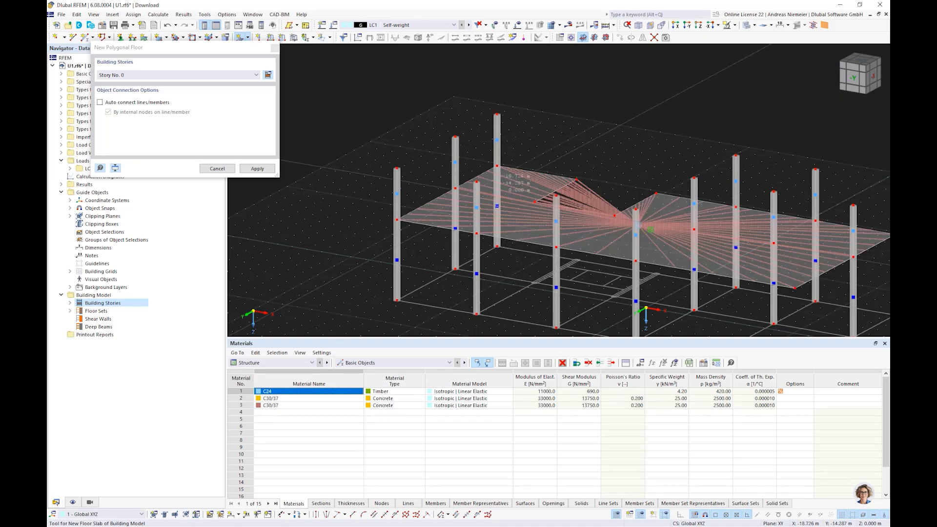
{"action": "key", "text": "Escape"}
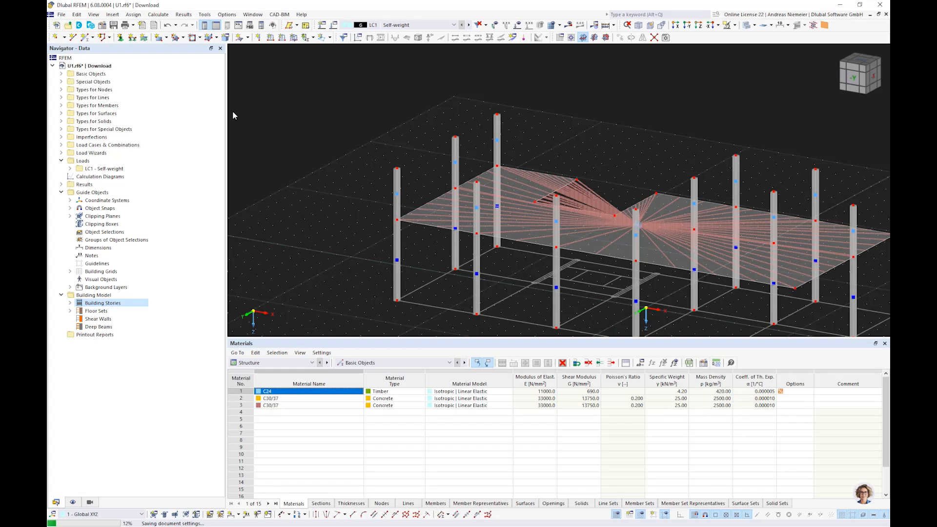
- Start another polygonal floor with the 220 mm C30/37 thickness and assign it only to Story No. 1
{"action": "left_click", "coordinate": [240, 38]}
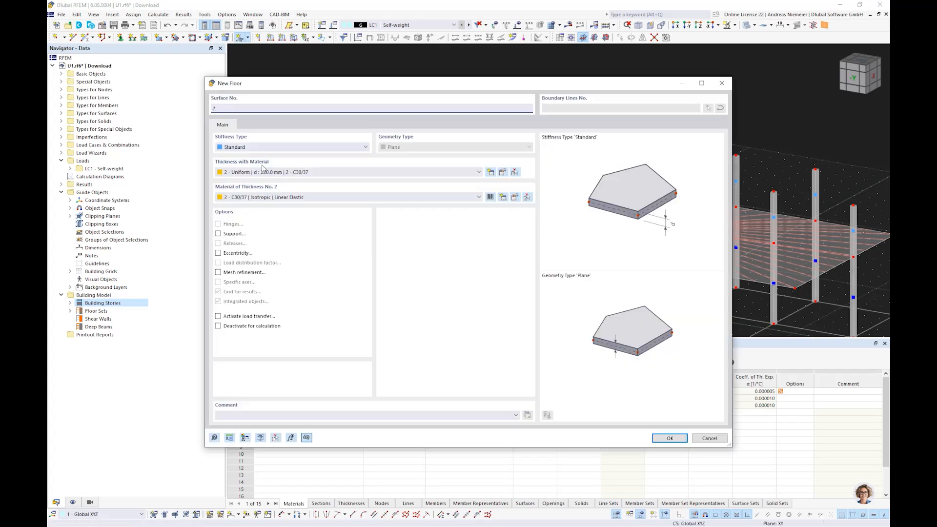
{"action": "left_click", "coordinate": [669, 438]}
{"action": "left_click", "coordinate": [146, 75]}
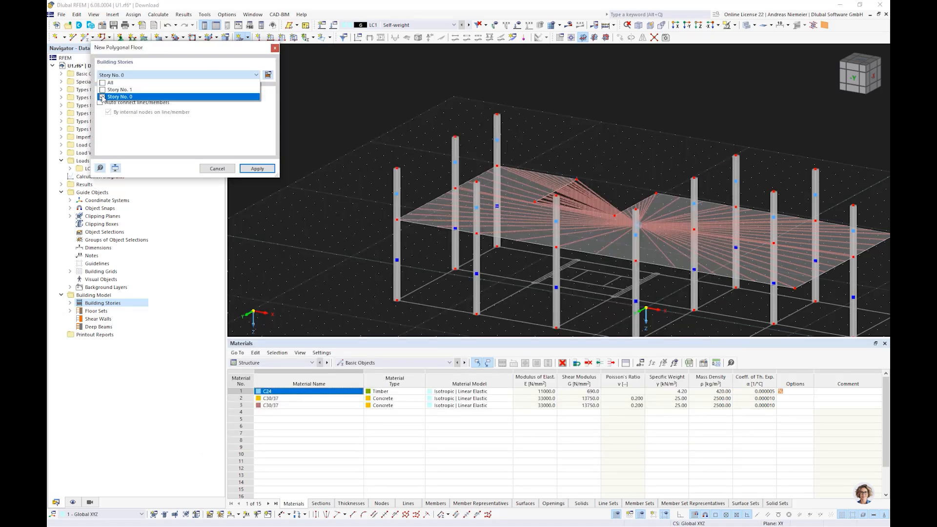
{"action": "left_click", "coordinate": [102, 90]}
{"action": "key", "text": "Return"}
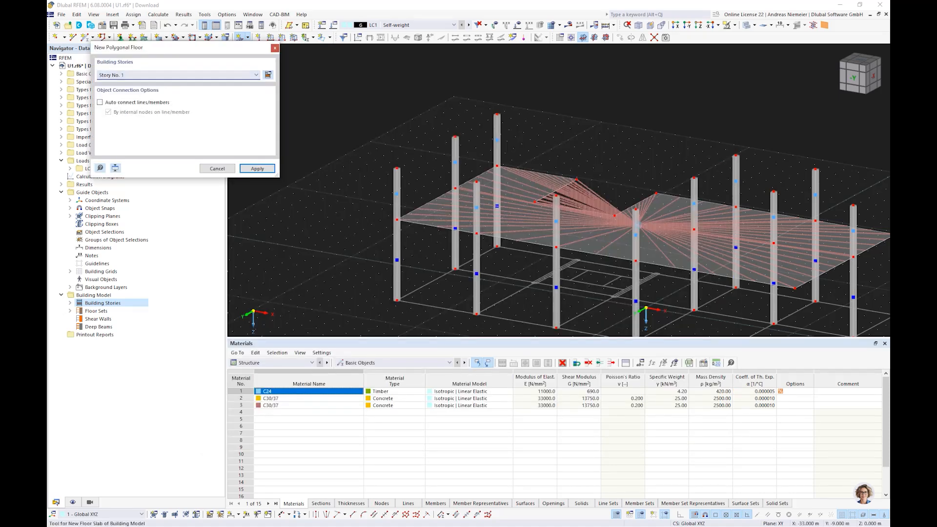
- Outline the Story No. 1 floor from the corner column at X -13.5 m, Y 6 m to the plan corner at X 13.5 m, Y 6 m
{"action": "scroll", "coordinate": [371, 171], "scroll_direction": "up", "scroll_amount": 5}
{"action": "left_click", "coordinate": [371, 171]}
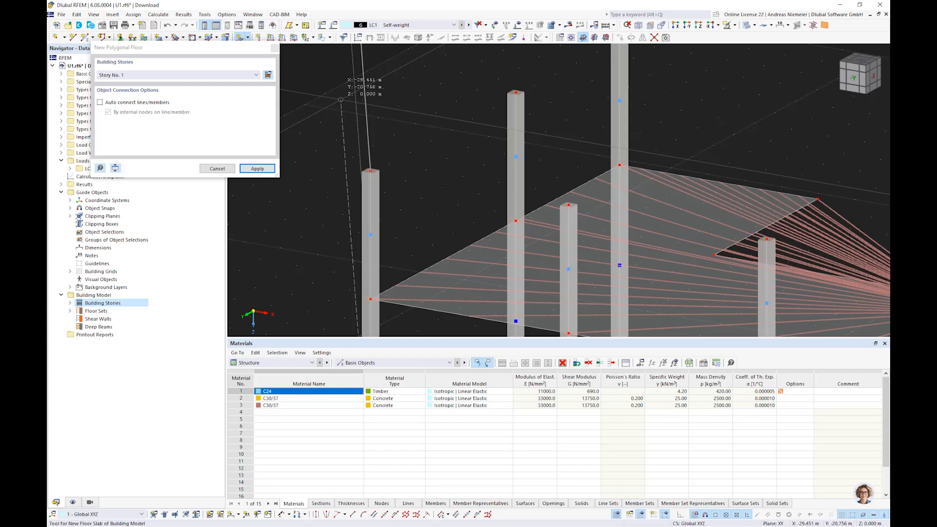
{"action": "scroll", "coordinate": [340, 100], "scroll_direction": "down", "scroll_amount": 8}
{"action": "scroll", "coordinate": [493, 155], "scroll_direction": "up", "scroll_amount": 6}
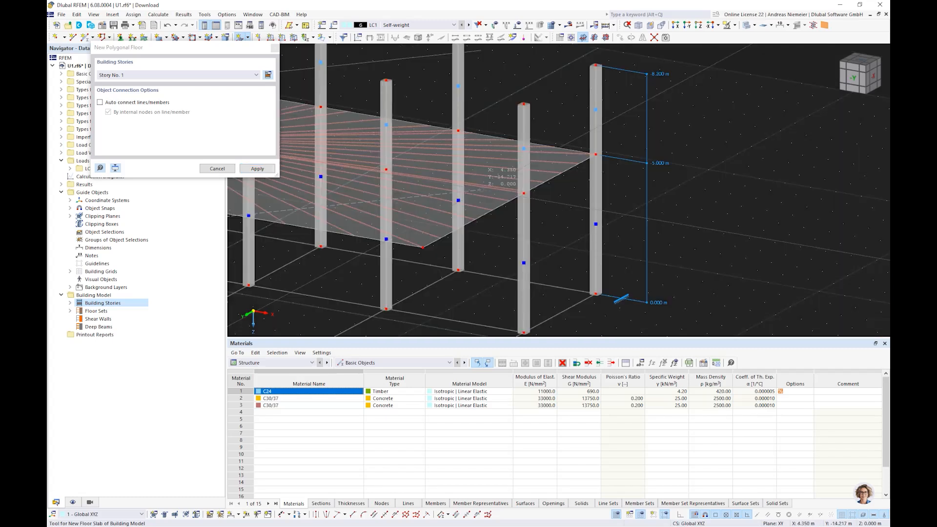
{"action": "scroll", "coordinate": [487, 163], "scroll_direction": "down", "scroll_amount": 3}
{"action": "scroll", "coordinate": [483, 179], "scroll_direction": "up", "scroll_amount": 5}
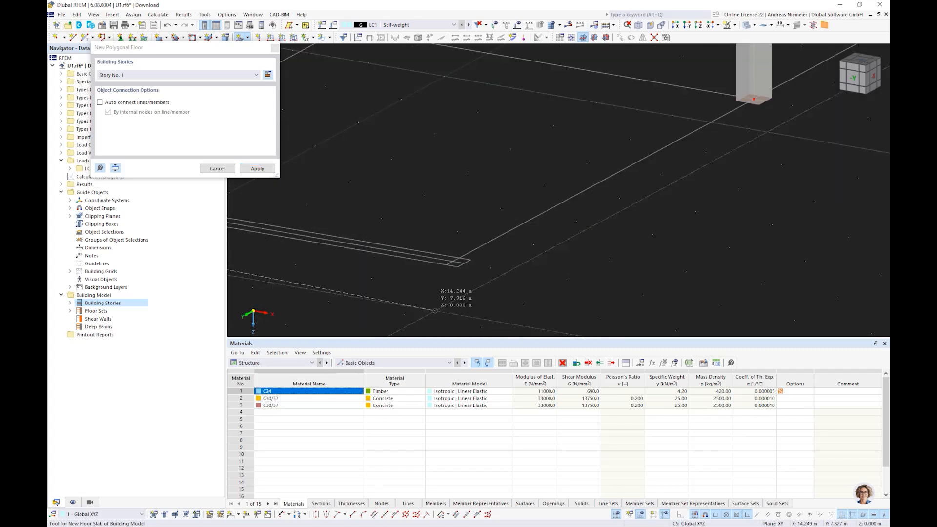
{"action": "scroll", "coordinate": [454, 239], "scroll_direction": "up", "scroll_amount": 3}
{"action": "left_click", "coordinate": [454, 238]}
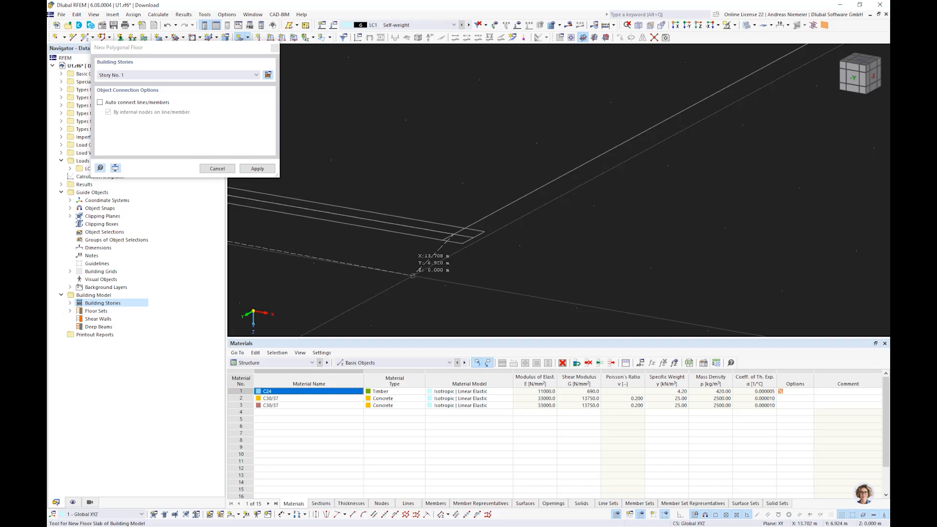
- Continue the floor outline to X 13.5 m, Y -6 m and X -13.5 m, Y -6 m, close the polygon and finish floor placement
{"action": "scroll", "coordinate": [412, 275], "scroll_direction": "down", "scroll_amount": 3}
{"action": "scroll", "coordinate": [557, 194], "scroll_direction": "up", "scroll_amount": 3}
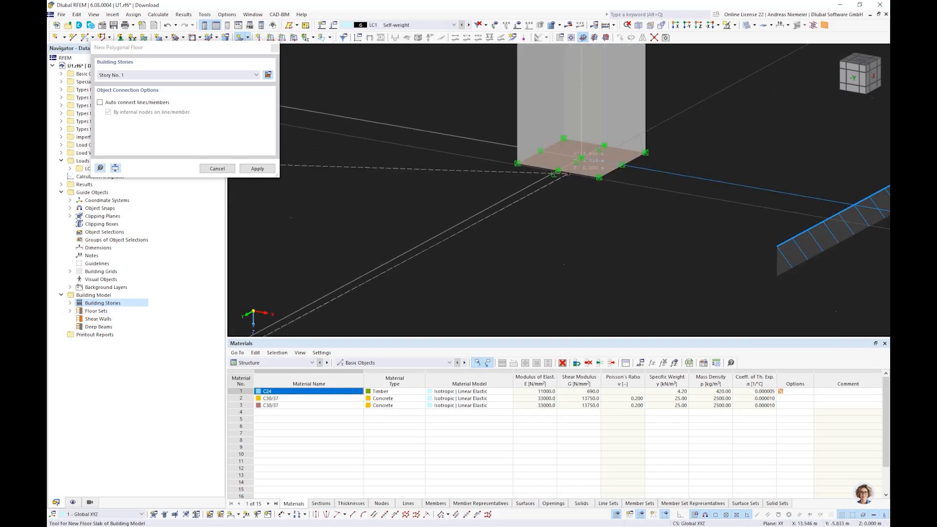
{"action": "scroll", "coordinate": [581, 158], "scroll_direction": "down", "scroll_amount": 3}
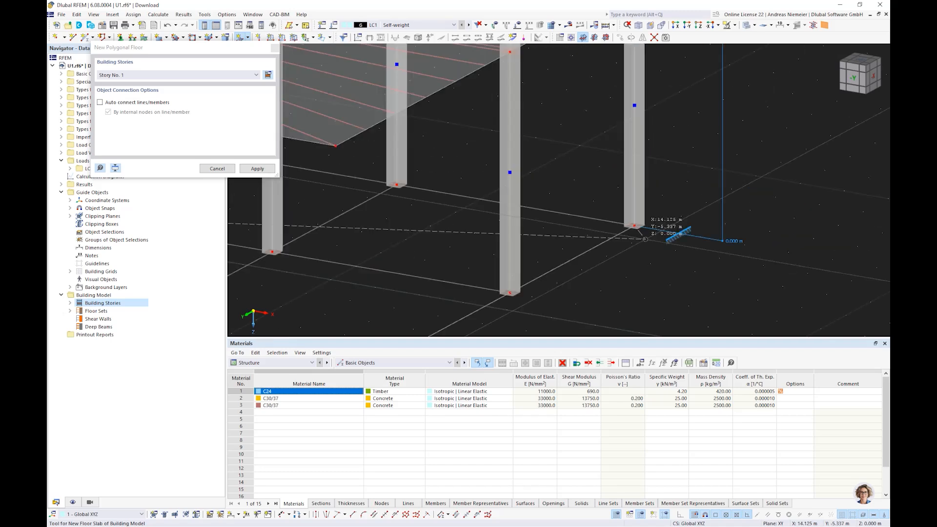
{"action": "scroll", "coordinate": [645, 238], "scroll_direction": "down", "scroll_amount": 3}
{"action": "scroll", "coordinate": [321, 192], "scroll_direction": "up", "scroll_amount": 5}
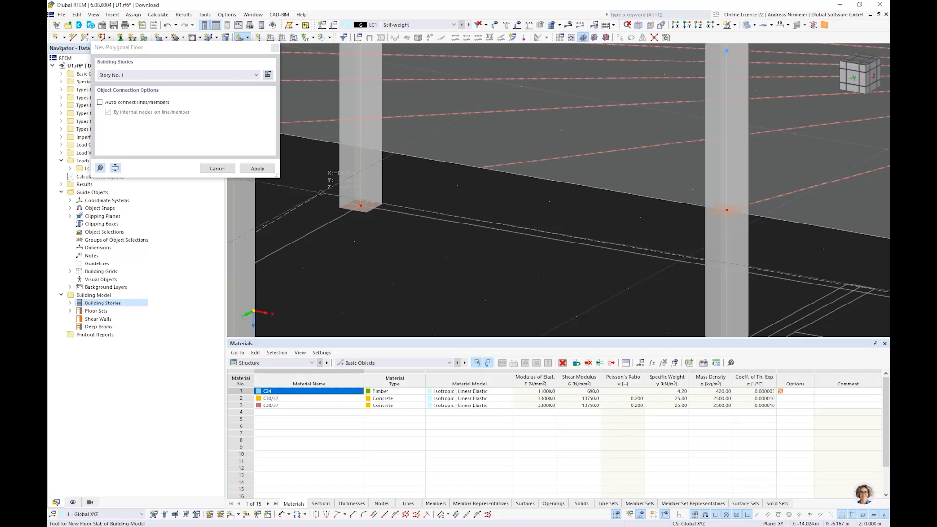
{"action": "scroll", "coordinate": [322, 193], "scroll_direction": "up", "scroll_amount": 1}
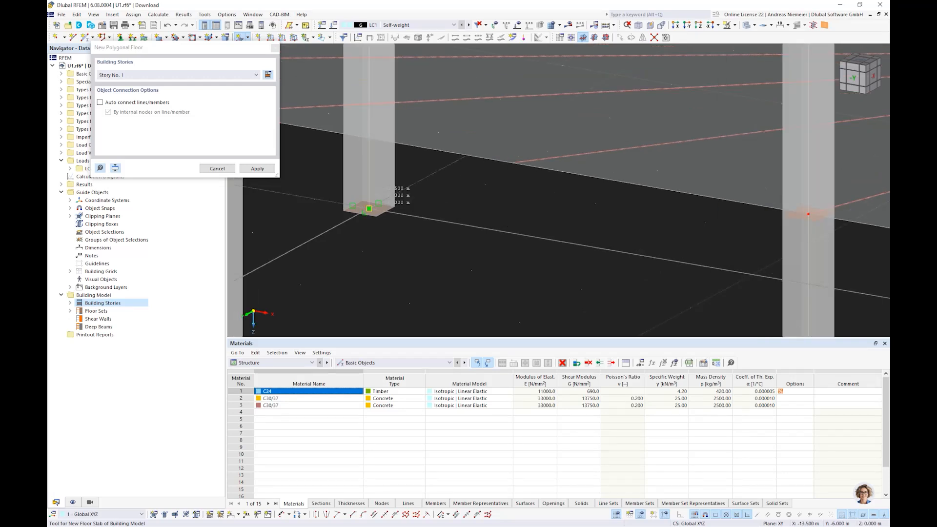
{"action": "scroll", "coordinate": [369, 208], "scroll_direction": "down", "scroll_amount": 5}
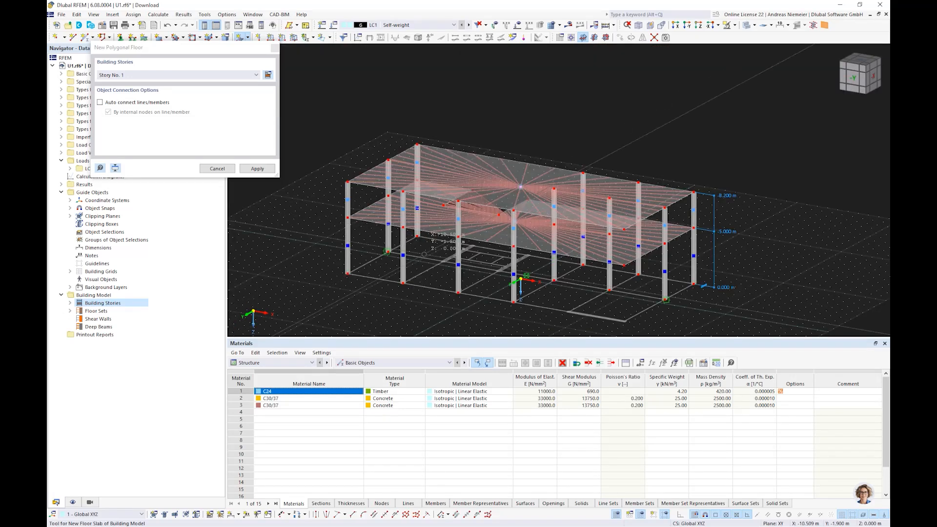
{"action": "key", "text": "Escape"}
- Start a new wall with a new uniform thickness of 240 mm in concrete 2 - C30/37, and accept the definition
{"action": "middle_click_drag", "start_coordinate": [359, 282], "coordinate": [390, 294], "text": "ctrl"}
{"action": "scroll", "coordinate": [390, 295], "scroll_direction": "up", "scroll_amount": 3}
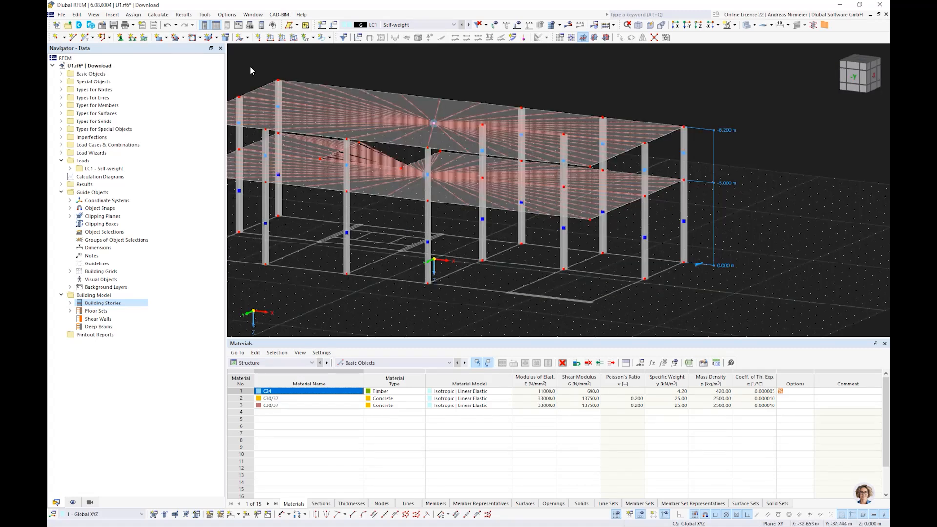
{"action": "left_click", "coordinate": [248, 37]}
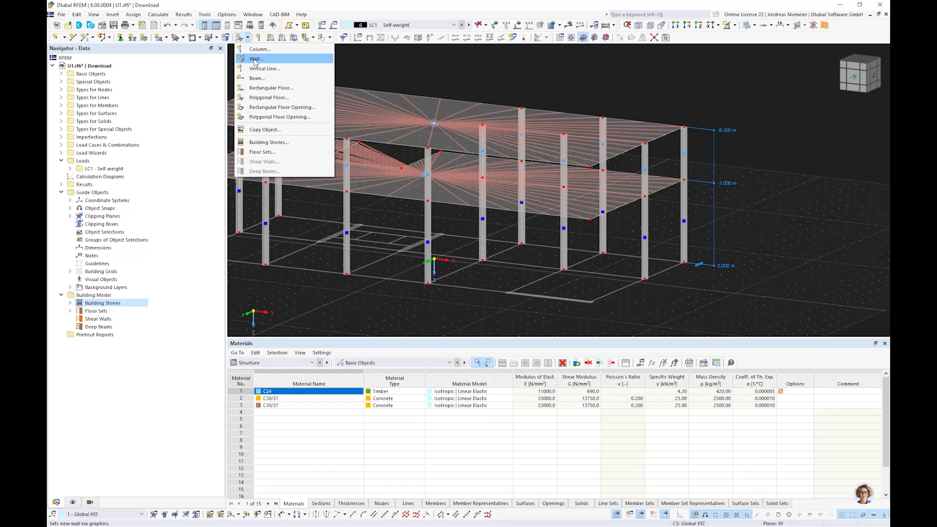
{"action": "left_click", "coordinate": [256, 59]}
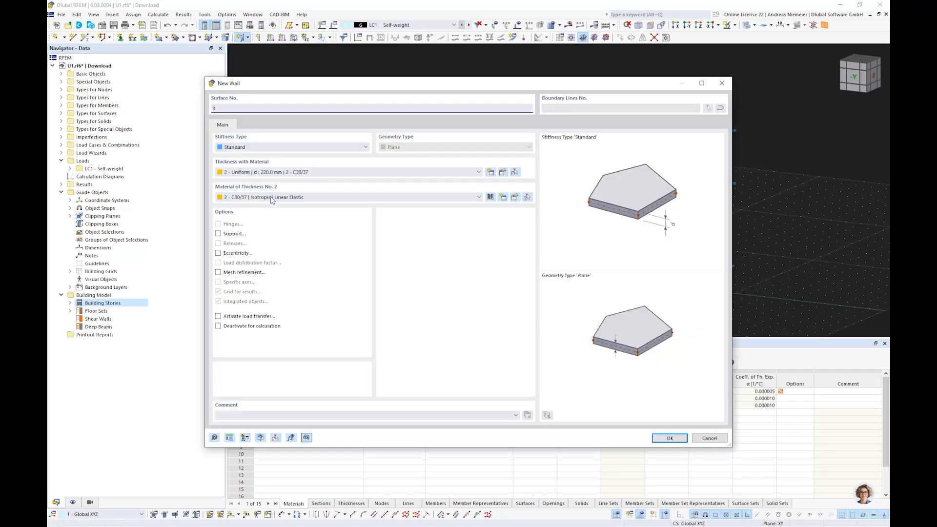
{"action": "left_click", "coordinate": [474, 172]}
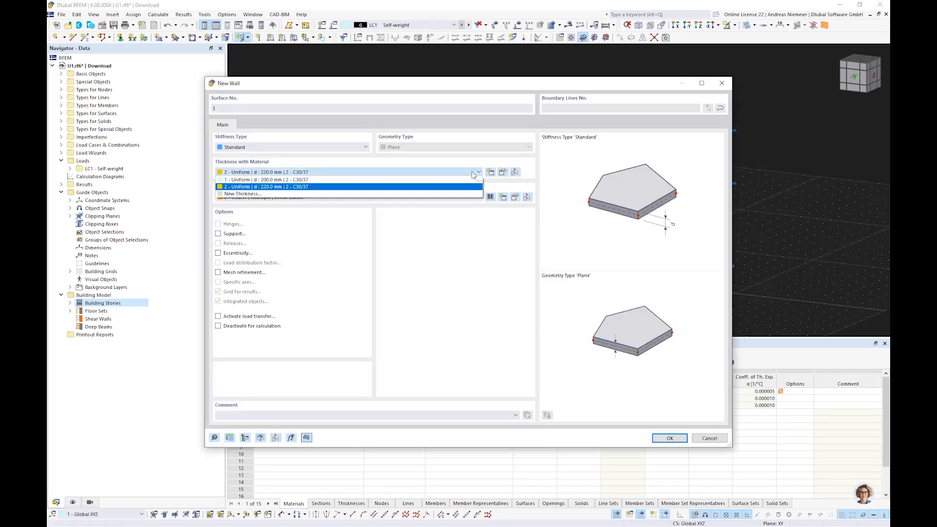
{"action": "left_click", "coordinate": [473, 174]}
{"action": "left_click", "coordinate": [490, 172]}
{"action": "double_click", "coordinate": [332, 205]}
{"action": "type", "text": "240"}
{"action": "left_click", "coordinate": [391, 165]}
{"action": "left_click", "coordinate": [382, 179]}
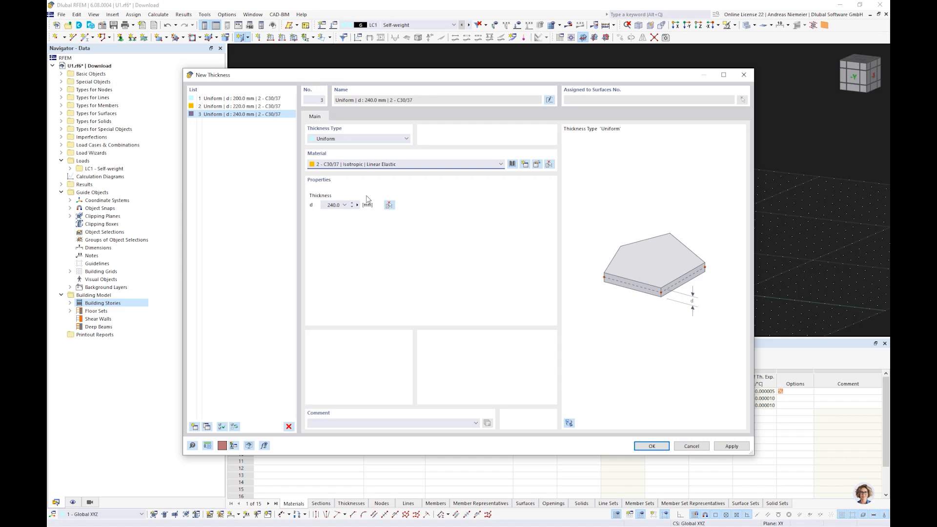
{"action": "left_click", "coordinate": [653, 447]}
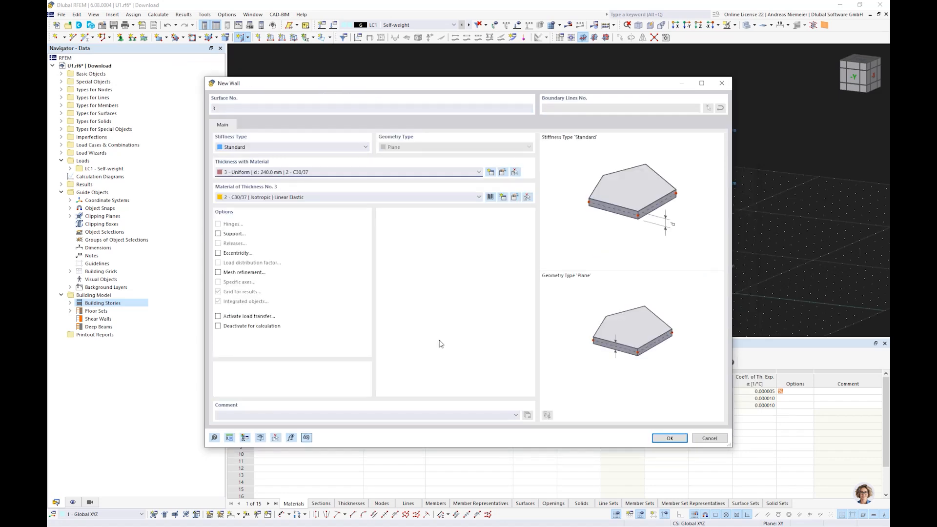
{"action": "left_click", "coordinate": [664, 441]}
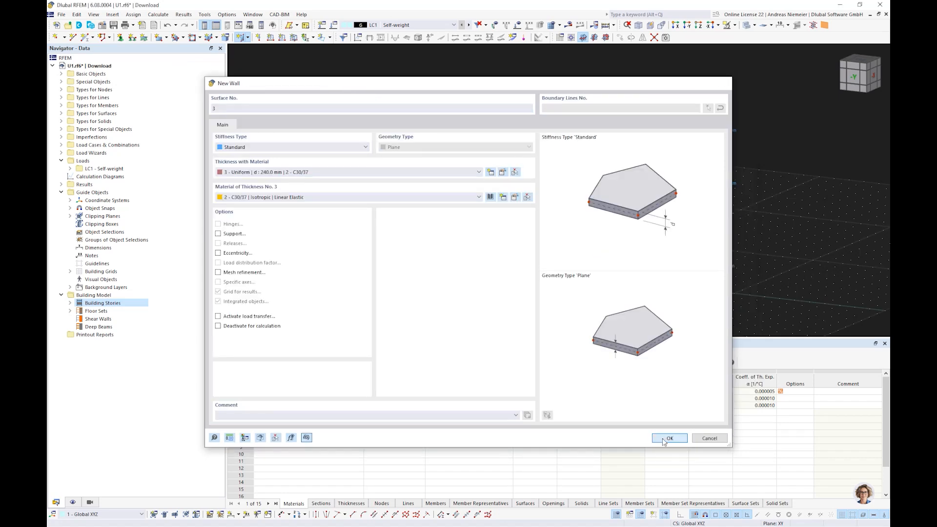
- Accept the new wall definition and assign the walls to all building stories
{"action": "left_click", "coordinate": [665, 439]}
{"action": "left_click", "coordinate": [144, 76]}
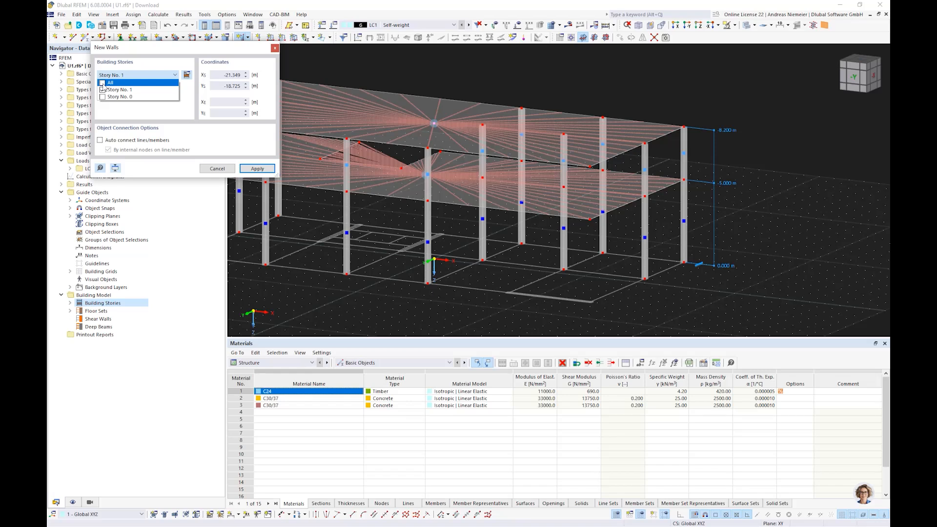
{"action": "left_click", "coordinate": [102, 83]}
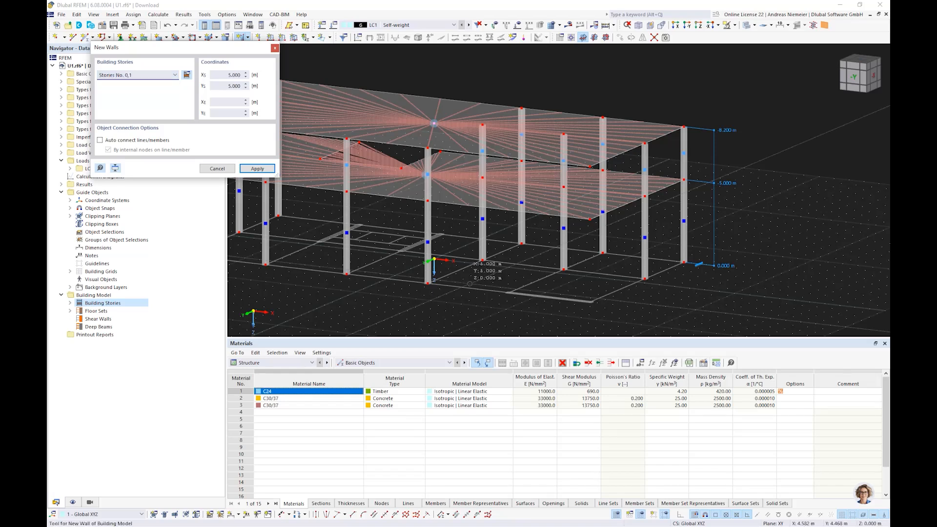
- Place the first wall from X 8.1 m, Y 6 m to X 13.5 m, Y 6 m
{"action": "scroll", "coordinate": [533, 283], "scroll_direction": "up", "scroll_amount": 5}
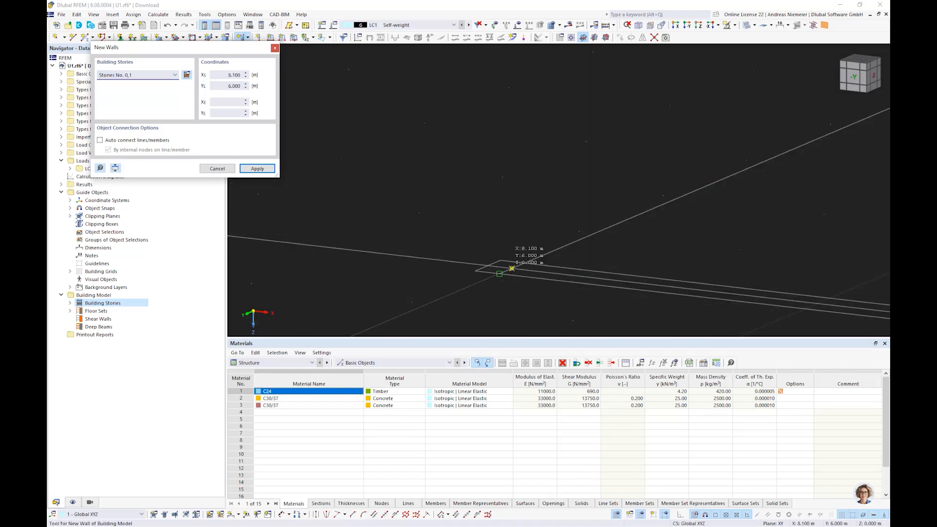
{"action": "left_click", "coordinate": [512, 269]}
{"action": "scroll", "coordinate": [625, 222], "scroll_direction": "down", "scroll_amount": 5}
{"action": "scroll", "coordinate": [624, 222], "scroll_direction": "up", "scroll_amount": 5}
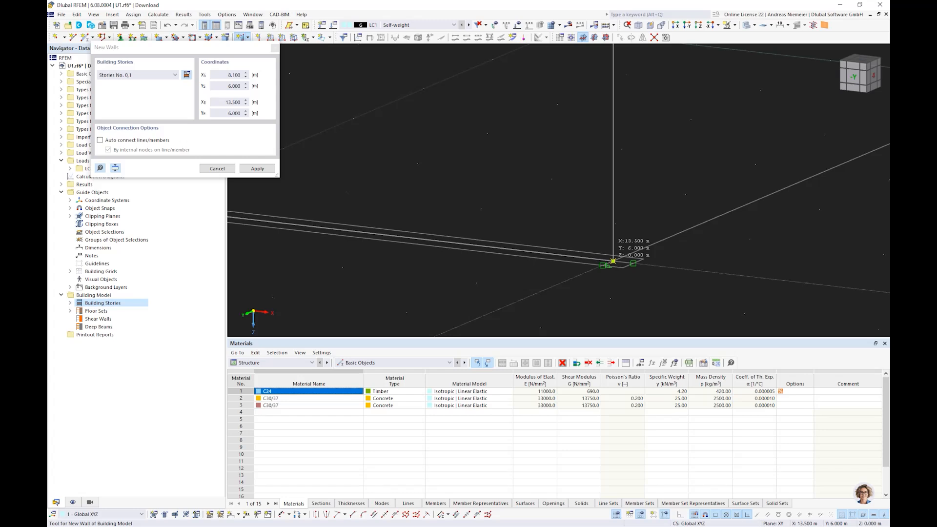
{"action": "left_click", "coordinate": [613, 262]}
{"action": "scroll", "coordinate": [635, 287], "scroll_direction": "down", "scroll_amount": 5}
- Place the second wall from X -2.7 m, Y -1 m to X -2.7 m, Y -6 m
{"action": "scroll", "coordinate": [639, 295], "scroll_direction": "down", "scroll_amount": 5}
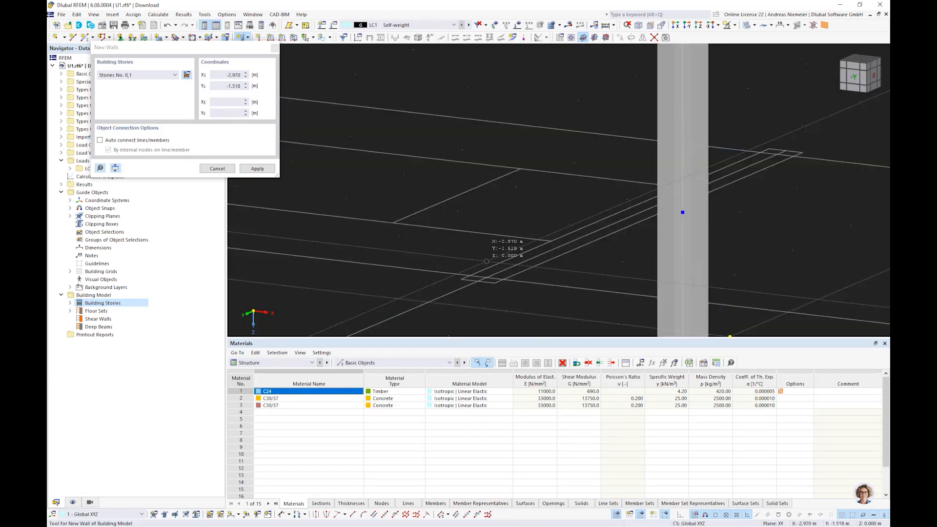
{"action": "scroll", "coordinate": [487, 264], "scroll_direction": "up", "scroll_amount": 3}
{"action": "left_click", "coordinate": [485, 287]}
{"action": "scroll", "coordinate": [493, 273], "scroll_direction": "down", "scroll_amount": 3}
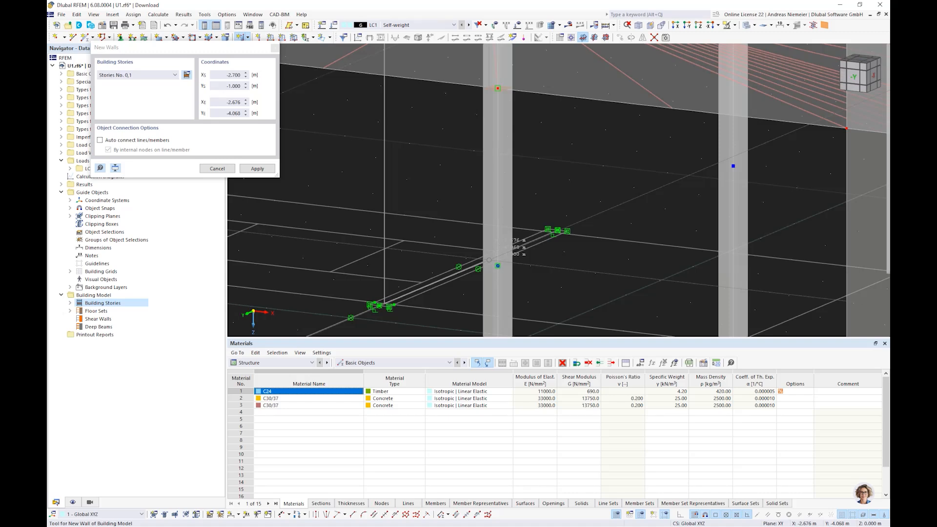
{"action": "scroll", "coordinate": [547, 236], "scroll_direction": "up", "scroll_amount": 6}
{"action": "left_click", "coordinate": [612, 195]}
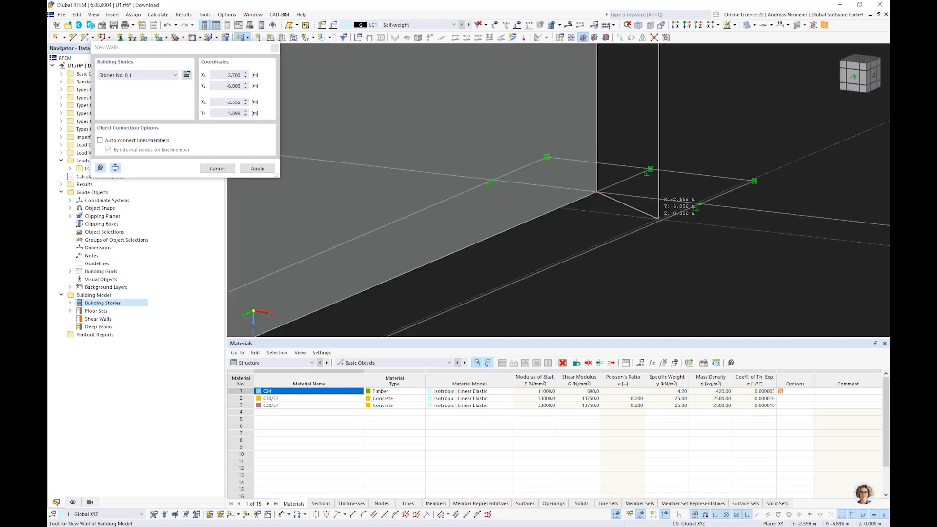
{"action": "right_click", "coordinate": [658, 219]}
{"action": "scroll", "coordinate": [659, 221], "scroll_direction": "down", "scroll_amount": 8}
- Place the third wall from X -8.1 m, Y -1 m to the plan edge at Y -6 m and finish wall placement
{"action": "scroll", "coordinate": [399, 243], "scroll_direction": "up", "scroll_amount": 8}
{"action": "left_click", "coordinate": [455, 203]}
{"action": "scroll", "coordinate": [383, 280], "scroll_direction": "down", "scroll_amount": 6}
{"action": "scroll", "coordinate": [572, 174], "scroll_direction": "up", "scroll_amount": 8}
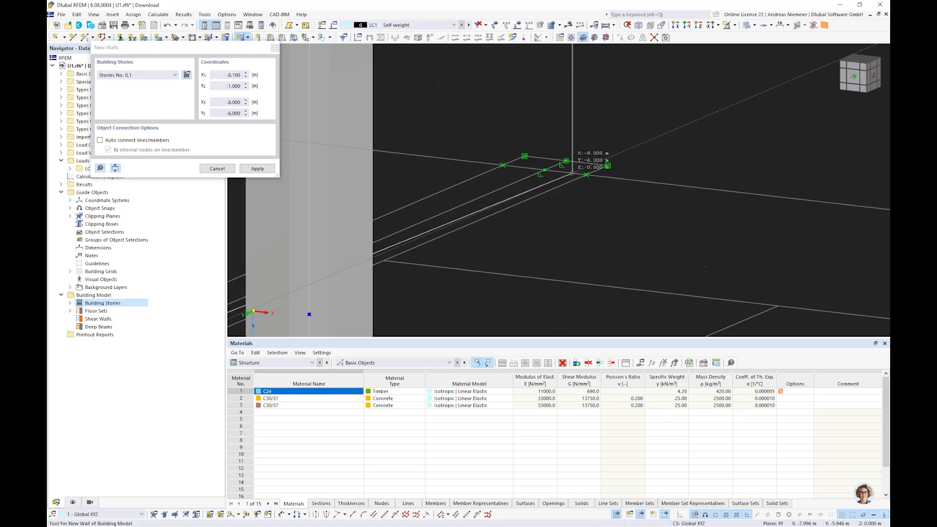
{"action": "left_click", "coordinate": [572, 173]}
{"action": "right_click", "coordinate": [550, 177]}
{"action": "scroll", "coordinate": [574, 218], "scroll_direction": "down", "scroll_amount": 6}
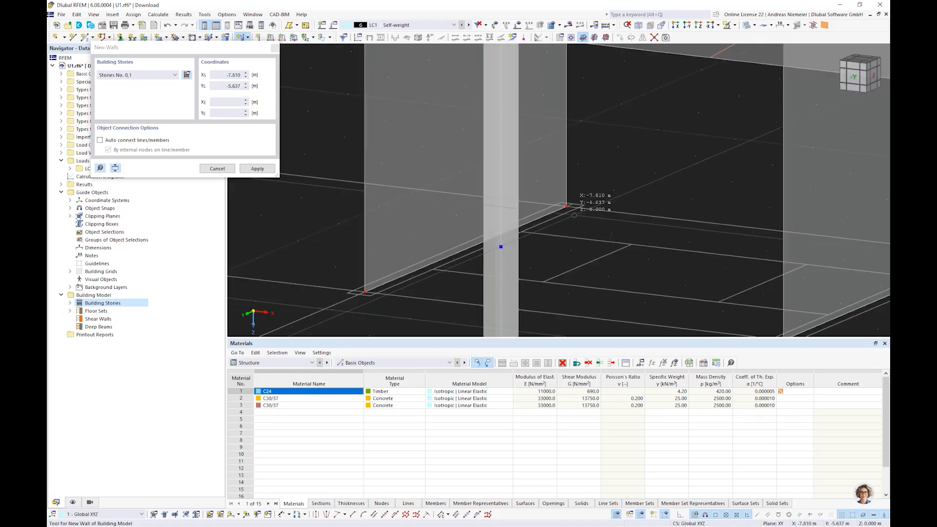
{"action": "key", "text": "Escape"}
{"action": "scroll", "coordinate": [581, 220], "scroll_direction": "down", "scroll_amount": 8}
{"action": "mouse_move", "coordinate": [589, 228]}
{"action": "middle_mouse_down"}
{"action": "mouse_move", "coordinate": [486, 215]}
{"action": "mouse_move", "coordinate": [502, 208]}
{"action": "mouse_move", "coordinate": [605, 237]}
{"action": "middle_mouse_up"}
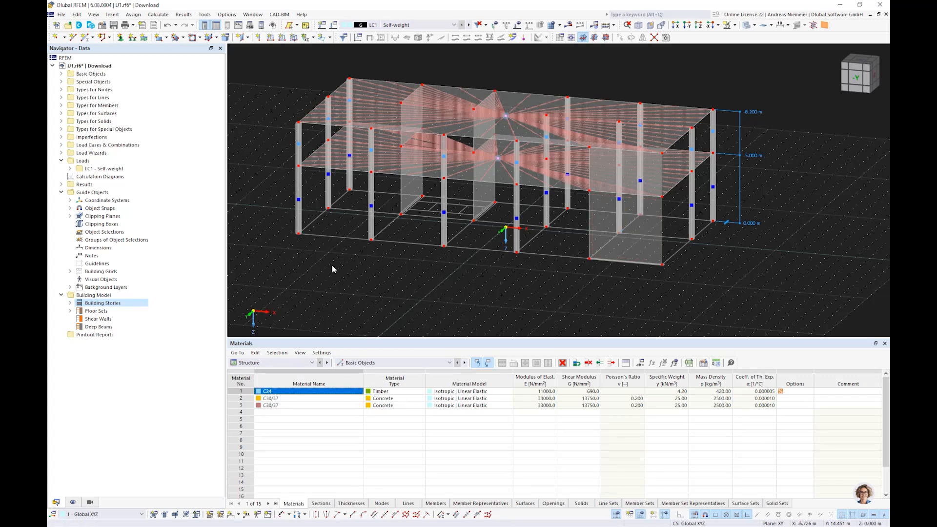
- Assign line supports to the base lines of the three walls
{"action": "left_click", "coordinate": [132, 38]}
{"action": "left_click", "coordinate": [526, 363]}
{"action": "left_click", "coordinate": [640, 262]}
{"action": "left_click", "coordinate": [483, 213]}
{"action": "left_click", "coordinate": [415, 209]}
{"action": "key", "text": "Escape"}
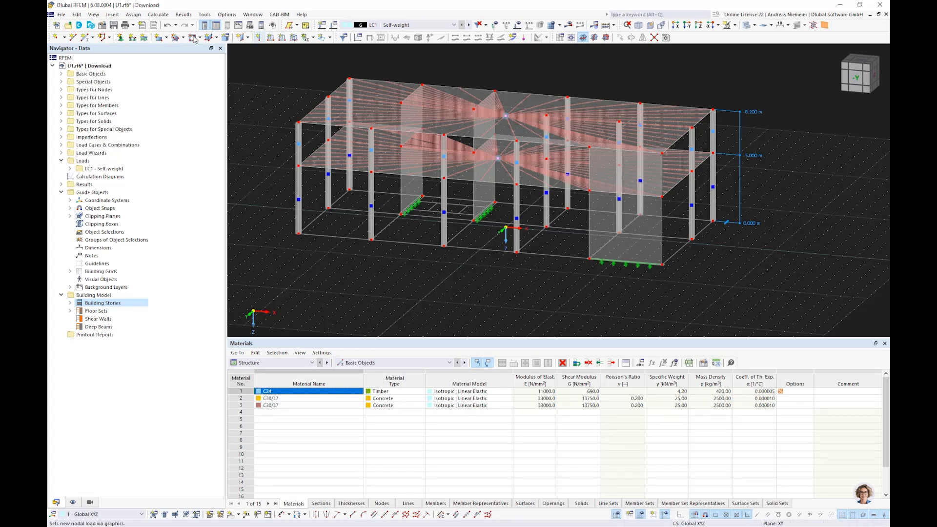
- Assign hinged nodal supports to the base nodes of all columns
{"action": "left_click", "coordinate": [120, 38]}
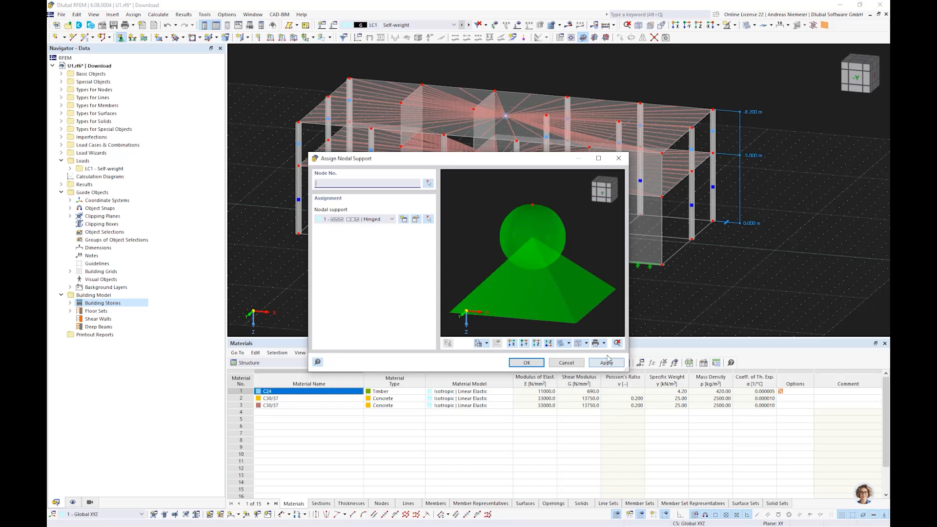
{"action": "left_click", "coordinate": [607, 362]}
{"action": "middle_click_drag", "start_coordinate": [393, 288], "coordinate": [304, 220], "text": "ctrl"}
{"action": "left_click_drag", "start_coordinate": [268, 198], "coordinate": [389, 259]}
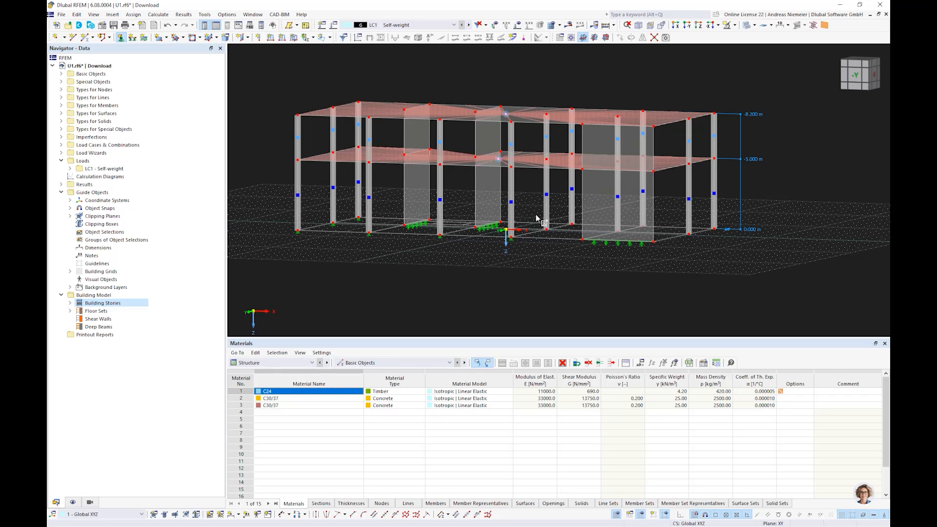
{"action": "middle_click_drag", "start_coordinate": [577, 249], "coordinate": [687, 267], "text": "ctrl"}
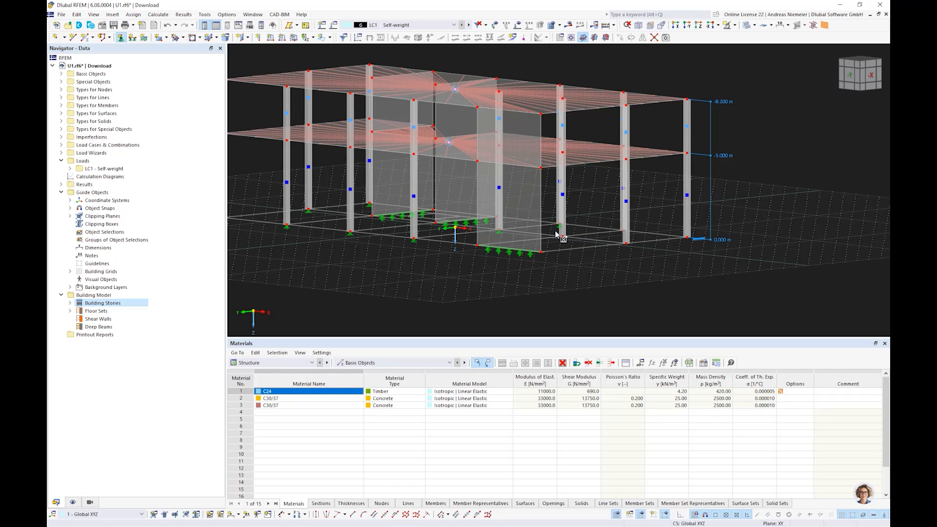
{"action": "middle_click_drag", "start_coordinate": [427, 285], "coordinate": [488, 289]}
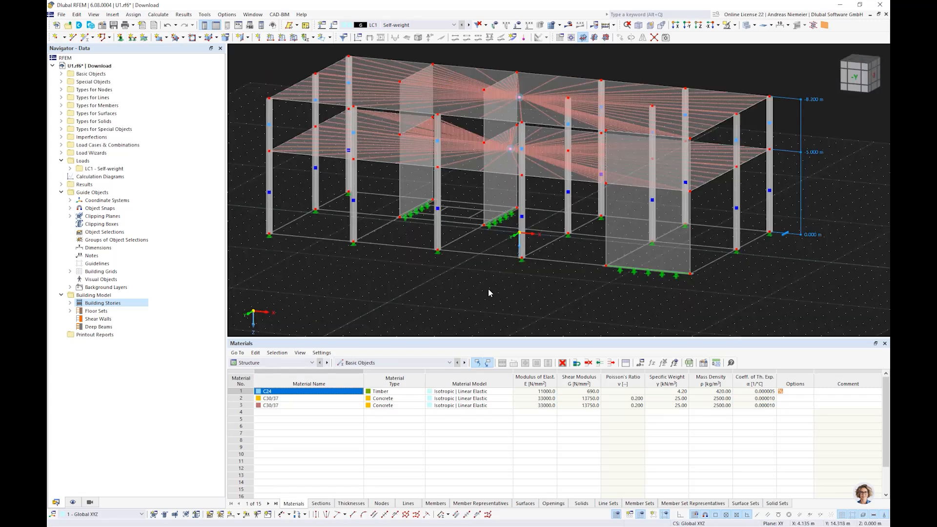
- Calculate the LC1 self-weight results and close the results summary table to enlarge the model view
{"action": "scroll", "coordinate": [488, 288], "scroll_direction": "down", "scroll_amount": 3}
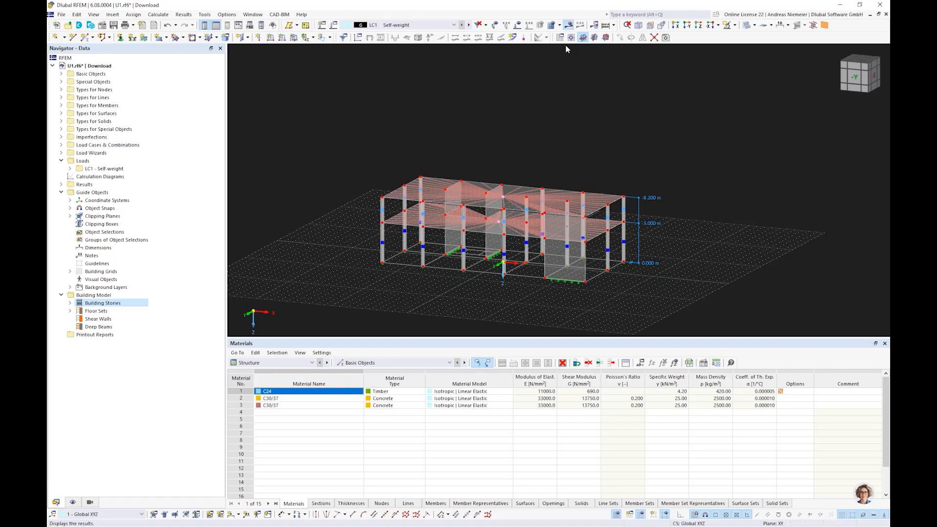
{"action": "left_click", "coordinate": [605, 25]}
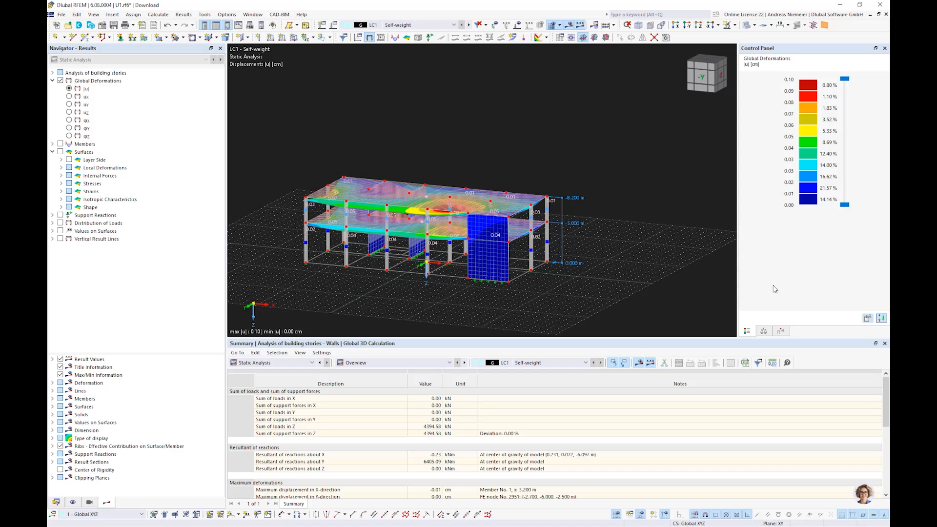
{"action": "left_click", "coordinate": [884, 345]}
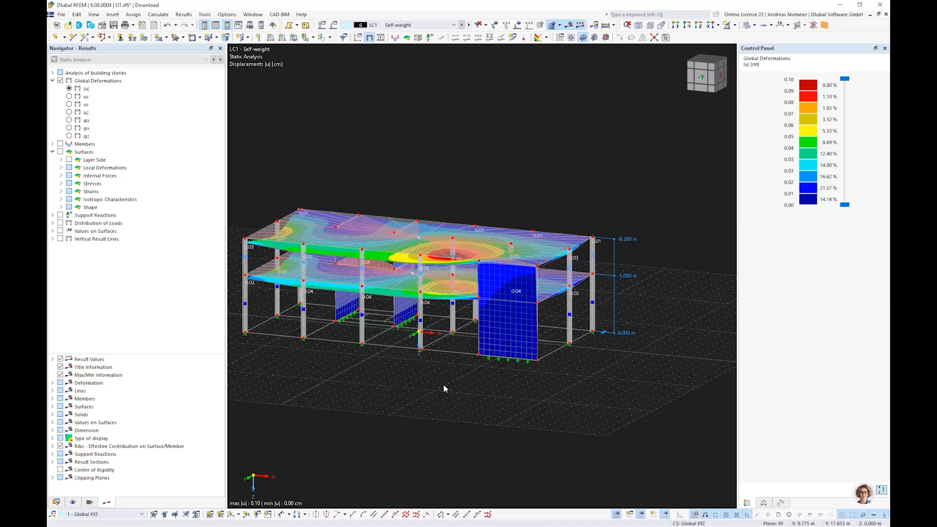
{"action": "middle_click_drag", "start_coordinate": [375, 380], "coordinate": [417, 343]}
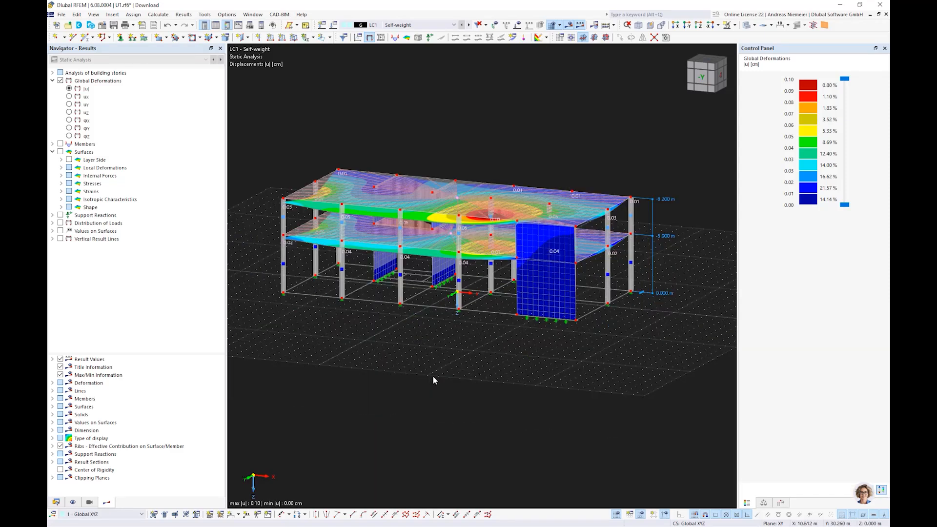
- Show the global deformations of the Floors | Local 2D Calculation and inspect both floors from the side and above
{"action": "left_click", "coordinate": [53, 73]}
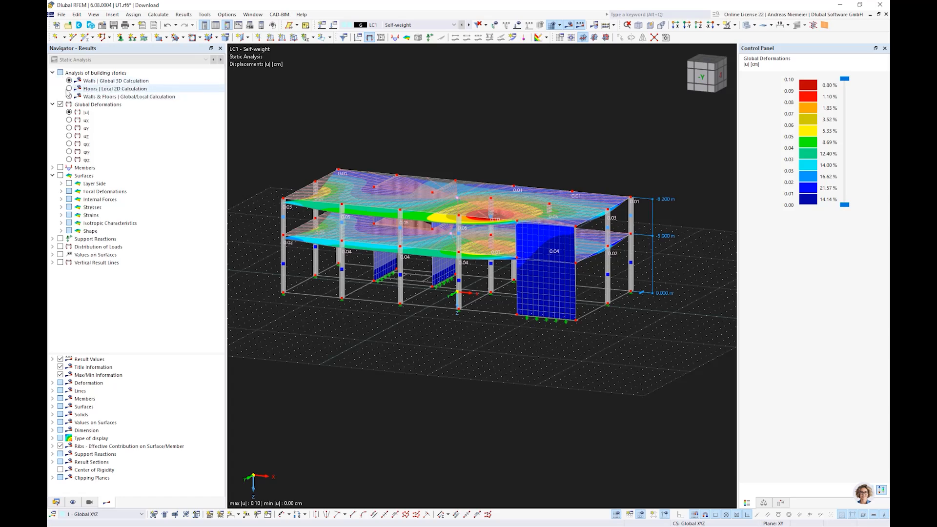
{"action": "left_click", "coordinate": [71, 90]}
{"action": "left_click", "coordinate": [69, 89]}
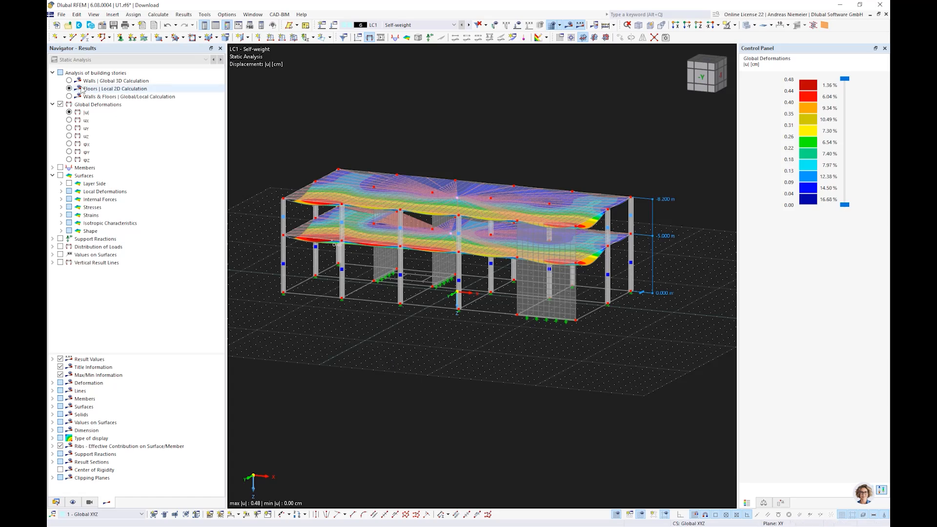
{"action": "middle_click_drag", "start_coordinate": [428, 296], "coordinate": [389, 335], "text": "ctrl"}
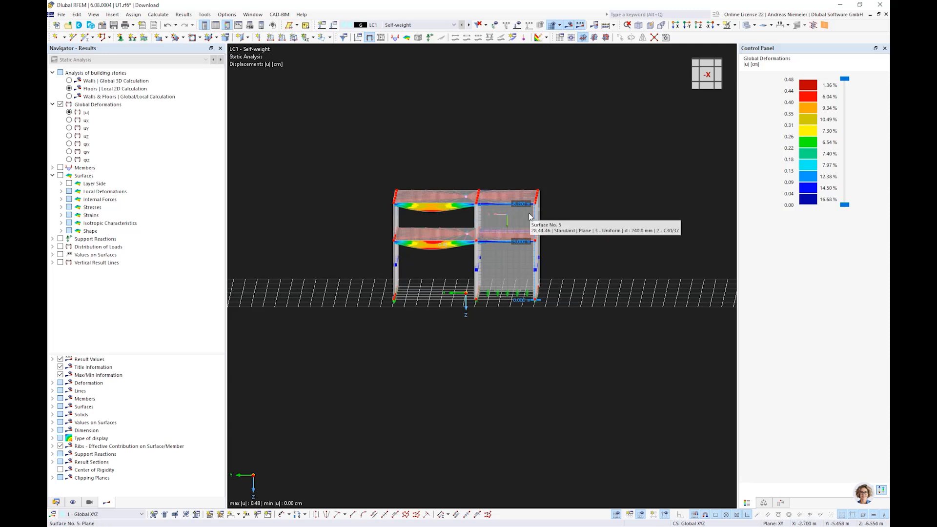
{"action": "scroll", "coordinate": [460, 245], "scroll_direction": "up", "scroll_amount": 1}
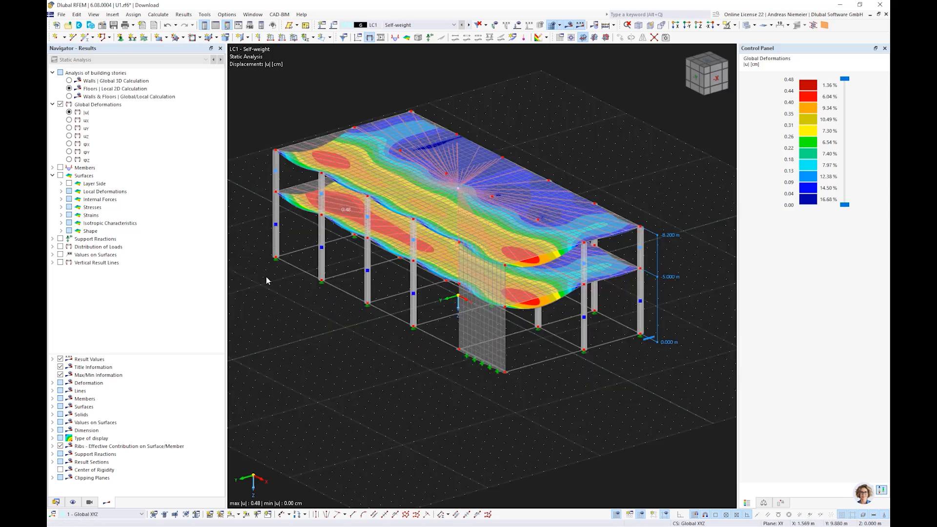
- Display the floors' basic internal forces, first the moments mx and then the axial forces nx
{"action": "left_click", "coordinate": [61, 199]}
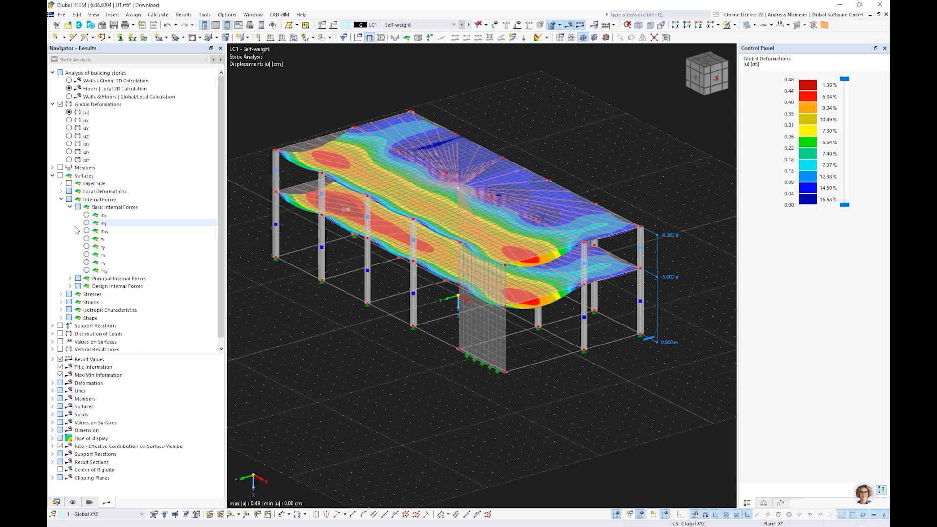
{"action": "left_click", "coordinate": [86, 215]}
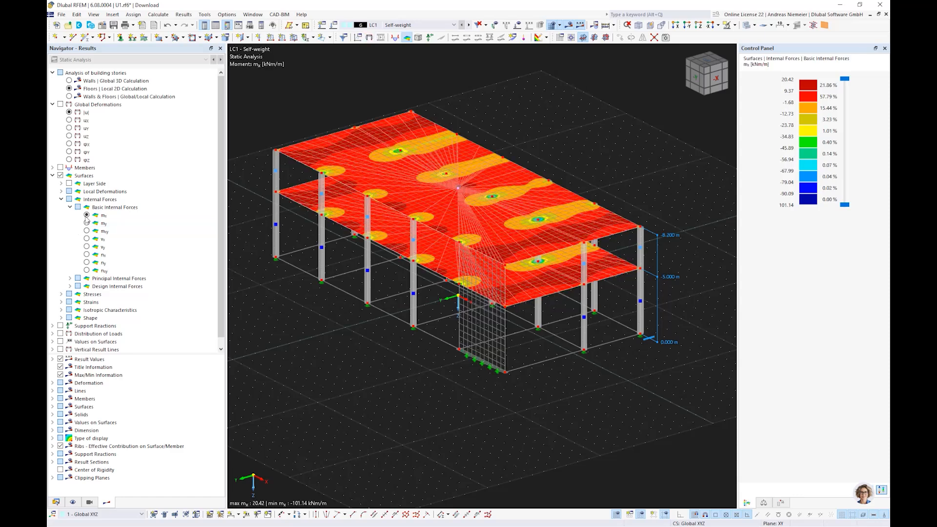
{"action": "left_click", "coordinate": [86, 255]}
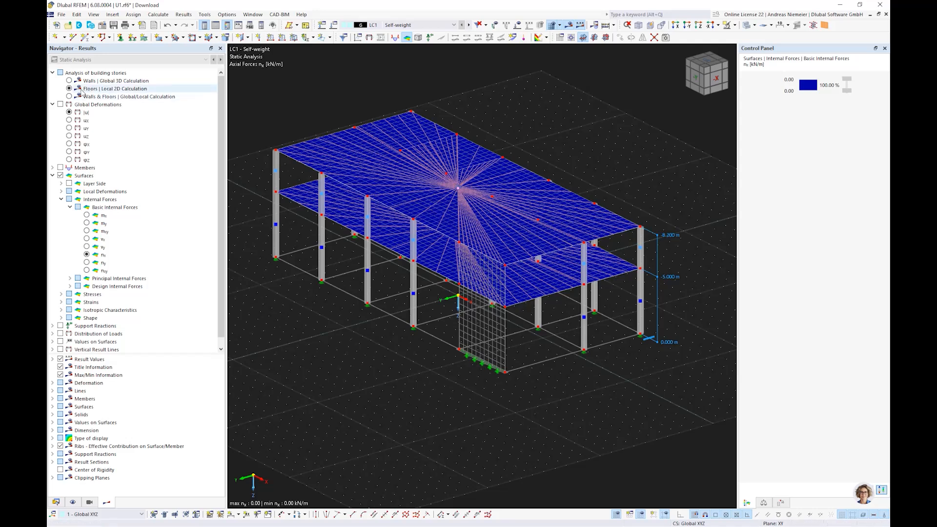
- Switch to the Walls | Global 3D Calculation and examine the axial forces nx in the walls from several angles
{"action": "left_click", "coordinate": [69, 81]}
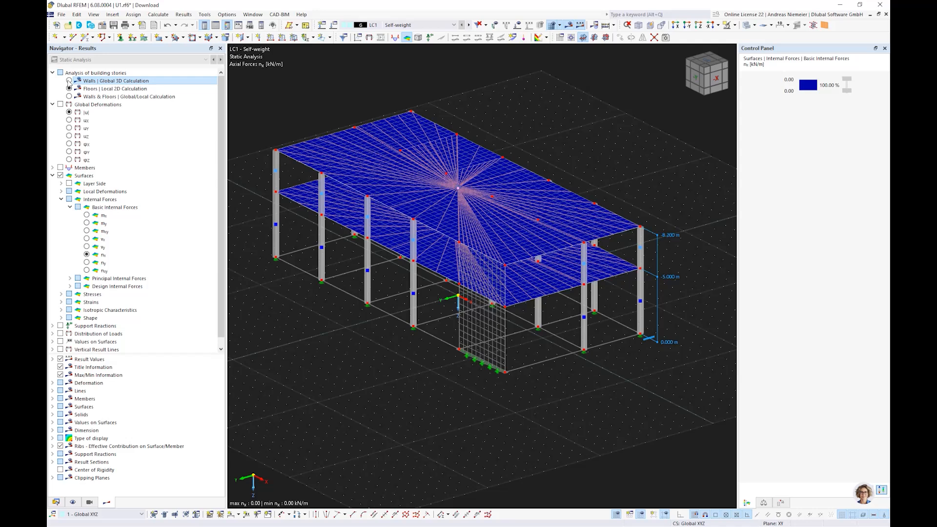
{"action": "middle_click_drag", "start_coordinate": [388, 355], "coordinate": [516, 325], "text": "ctrl"}
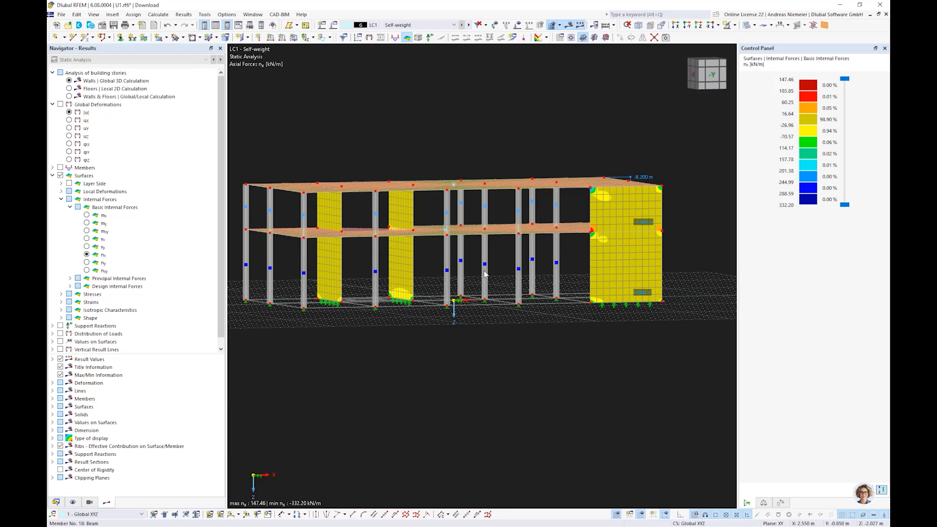
{"action": "mouse_move", "coordinate": [485, 274]}
{"action": "mouse_move", "coordinate": [308, 192]}
{"action": "middle_click_drag", "start_coordinate": [418, 118], "coordinate": [396, 125], "text": "ctrl"}
{"action": "scroll", "coordinate": [465, 118], "scroll_direction": "up", "scroll_amount": 1}
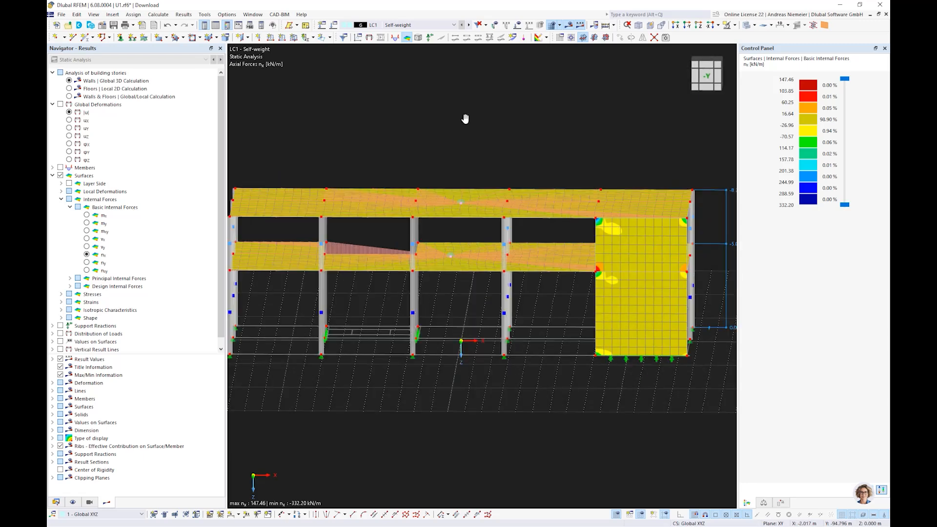
{"action": "middle_click_drag", "start_coordinate": [465, 118], "coordinate": [452, 118], "text": "ctrl"}
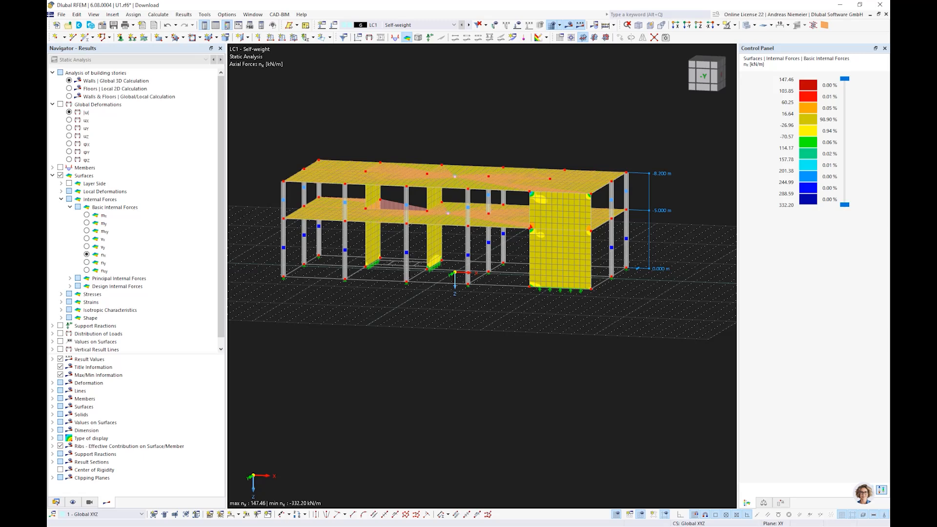
- Close the current model without saving the changes
{"action": "left_click", "coordinate": [62, 14]}
{"action": "left_click", "coordinate": [78, 44]}
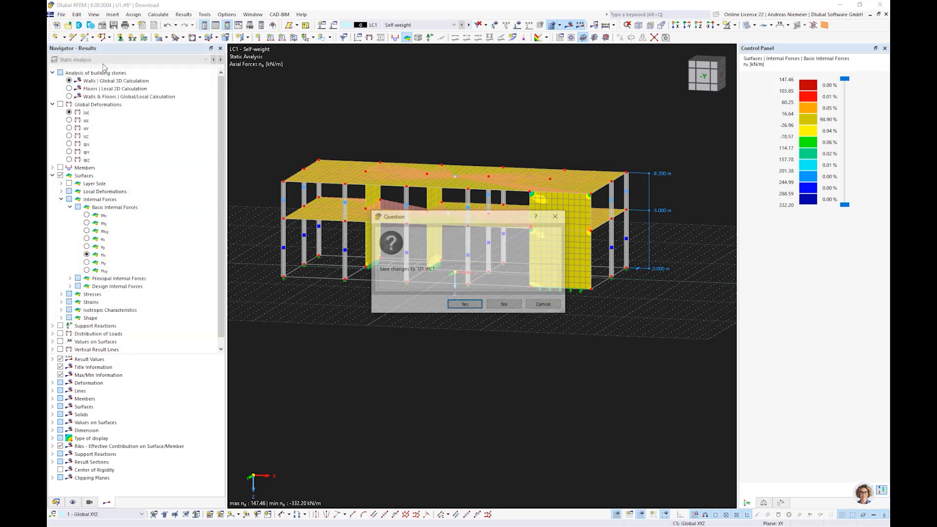
{"action": "left_click", "coordinate": [505, 305]}
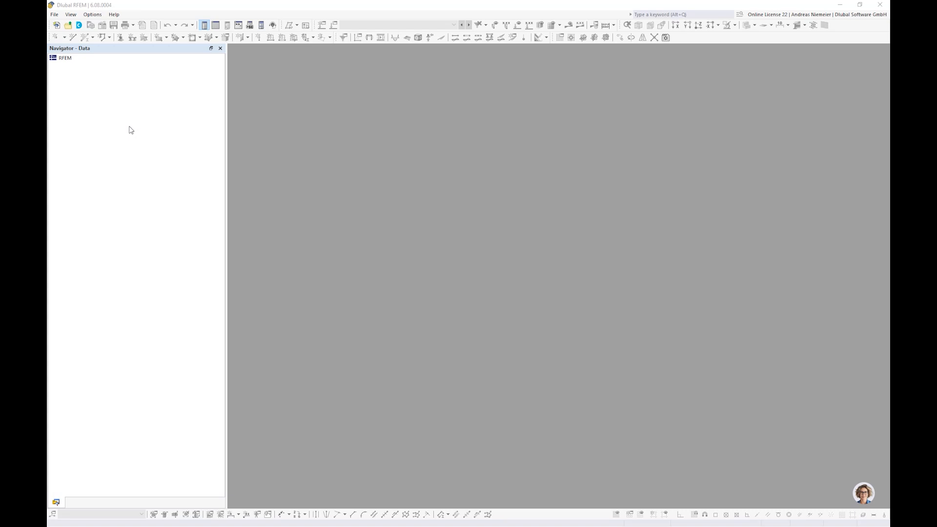
- Open the model file Building Modell.rf6 from the Umstieg folder
{"action": "key", "text": "ctrl+o"}
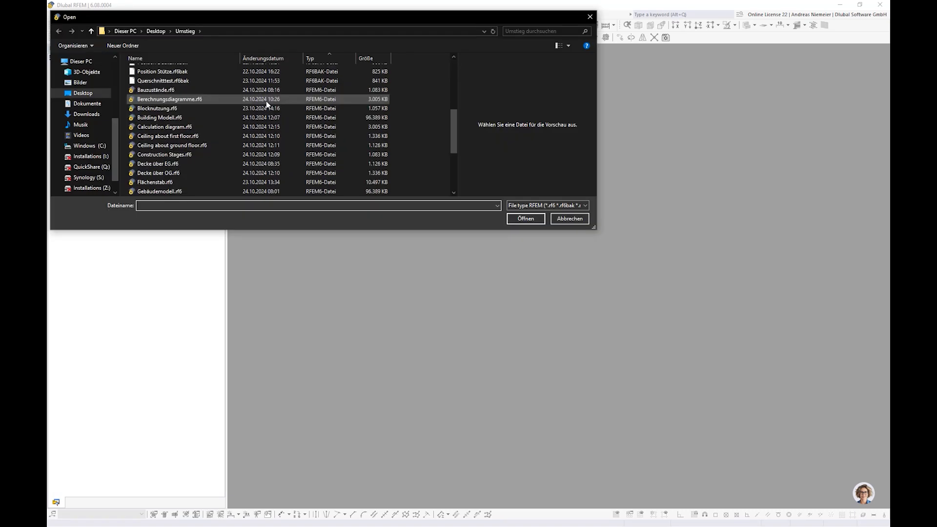
{"action": "left_click", "coordinate": [318, 59]}
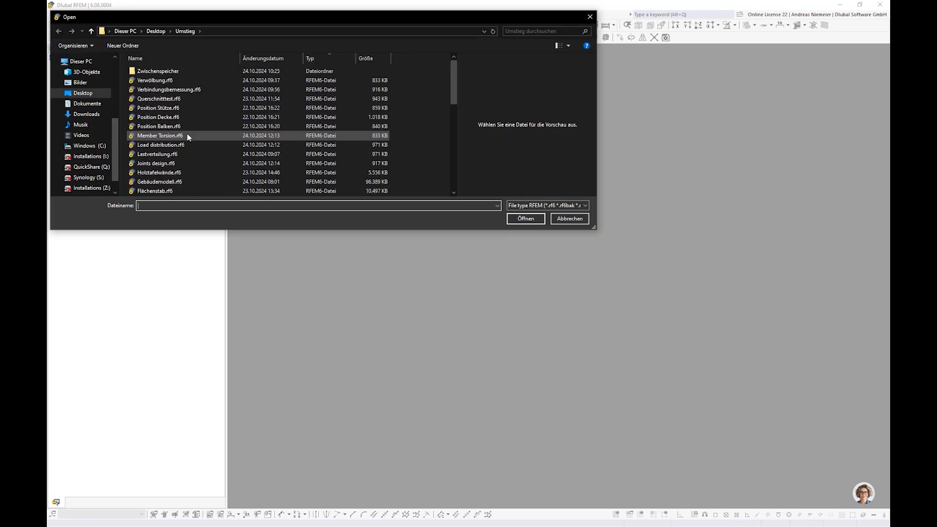
{"action": "left_click", "coordinate": [170, 173]}
{"action": "scroll", "coordinate": [168, 172], "scroll_direction": "down", "scroll_amount": 7}
{"action": "left_click", "coordinate": [166, 71]}
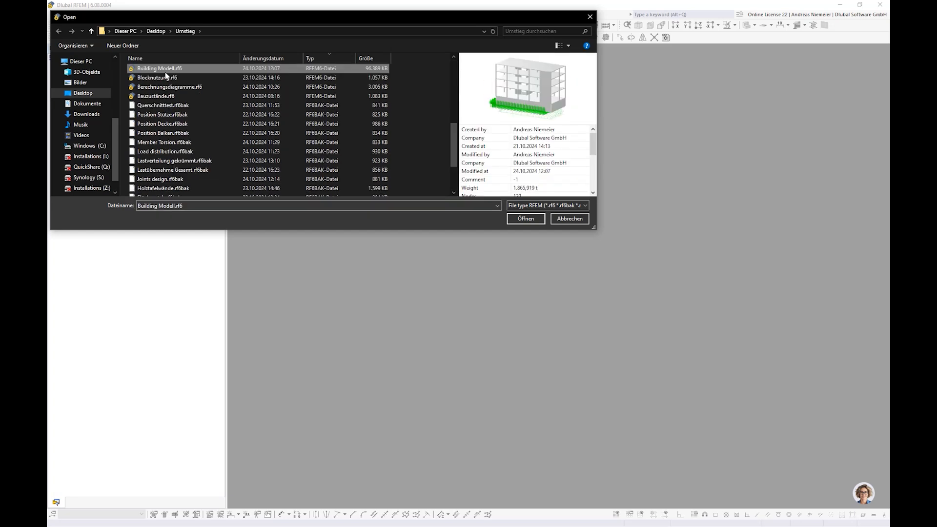
{"action": "left_click", "coordinate": [519, 220]}
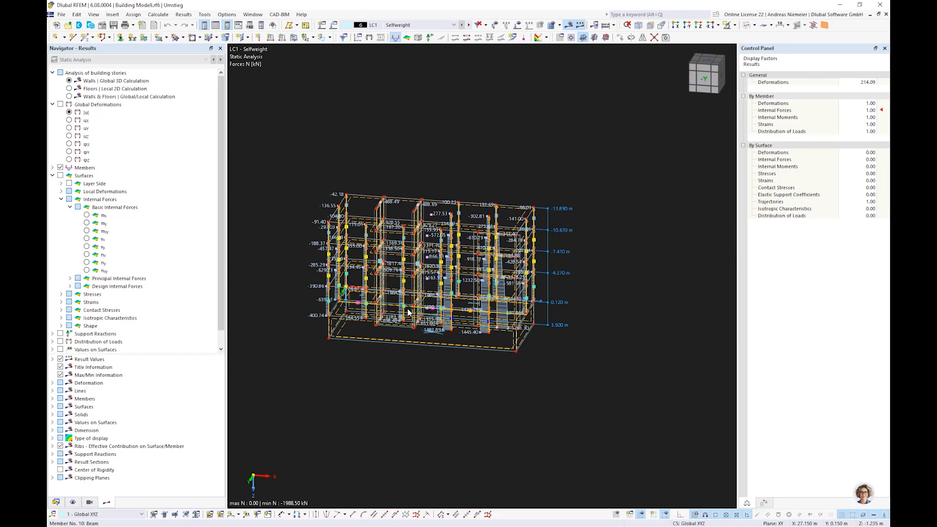
- Examine the axial forces N in the building's columns and walls under LC1 Selfweight, both close up and as a whole
{"action": "middle_click_drag", "start_coordinate": [592, 363], "coordinate": [540, 267], "text": "ctrl"}
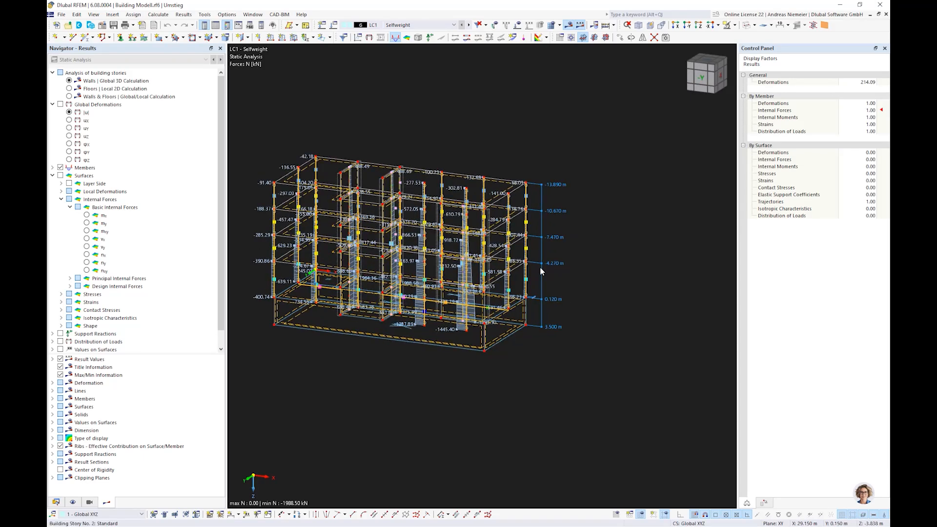
{"action": "scroll", "coordinate": [539, 267], "scroll_direction": "up", "scroll_amount": 3}
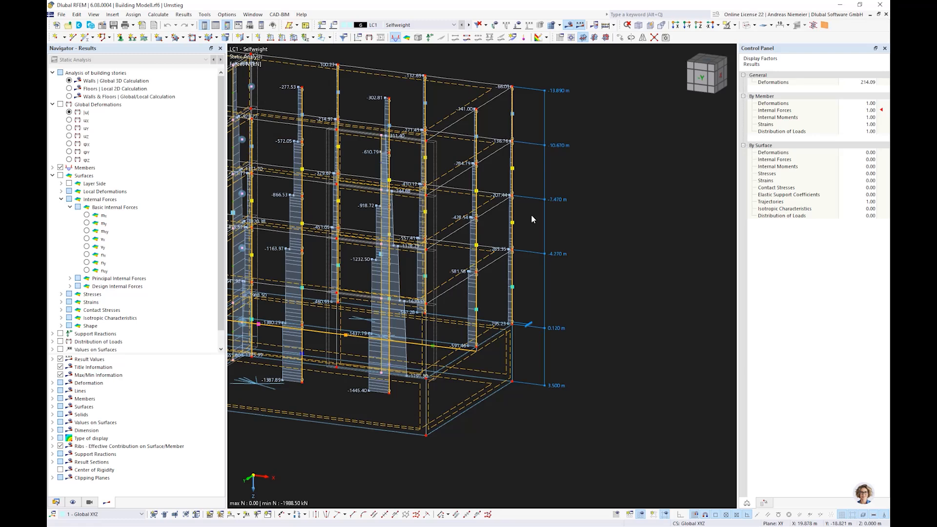
{"action": "scroll", "coordinate": [517, 244], "scroll_direction": "down", "scroll_amount": 3}
{"action": "scroll", "coordinate": [471, 376], "scroll_direction": "up", "scroll_amount": 1}
{"action": "middle_click_drag", "start_coordinate": [471, 377], "coordinate": [453, 369], "text": "ctrl"}
{"action": "scroll", "coordinate": [403, 376], "scroll_direction": "down", "scroll_amount": 1}
{"action": "scroll", "coordinate": [452, 369], "scroll_direction": "up", "scroll_amount": 1}
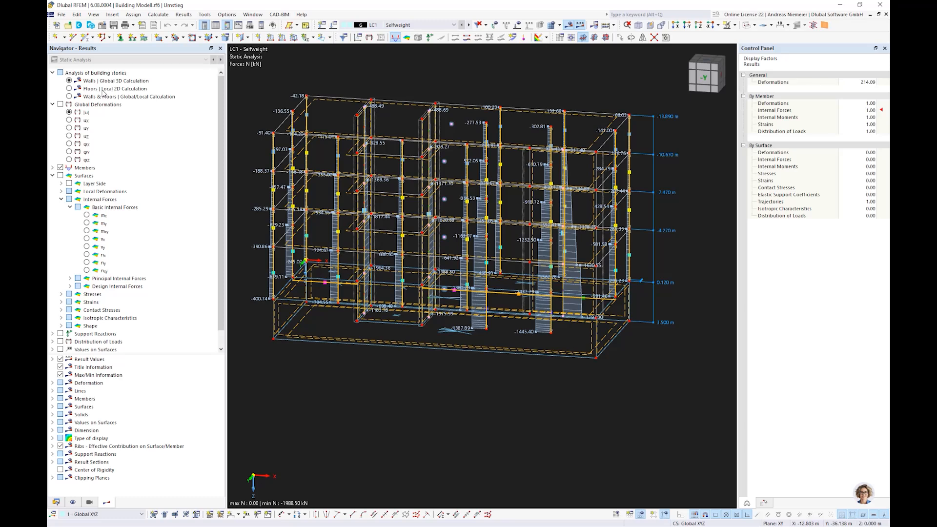
- Switch to the Floors | Local 2D Calculation, show the global deformations |u| and inspect the floor slabs from different sides
{"action": "left_click", "coordinate": [70, 89]}
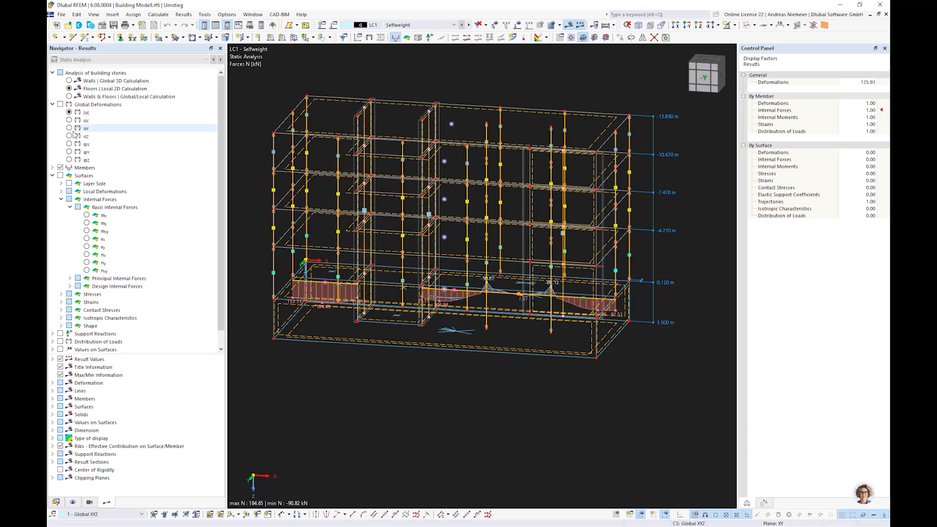
{"action": "left_click", "coordinate": [61, 104]}
{"action": "middle_click_drag", "start_coordinate": [509, 334], "coordinate": [452, 339], "text": "ctrl"}
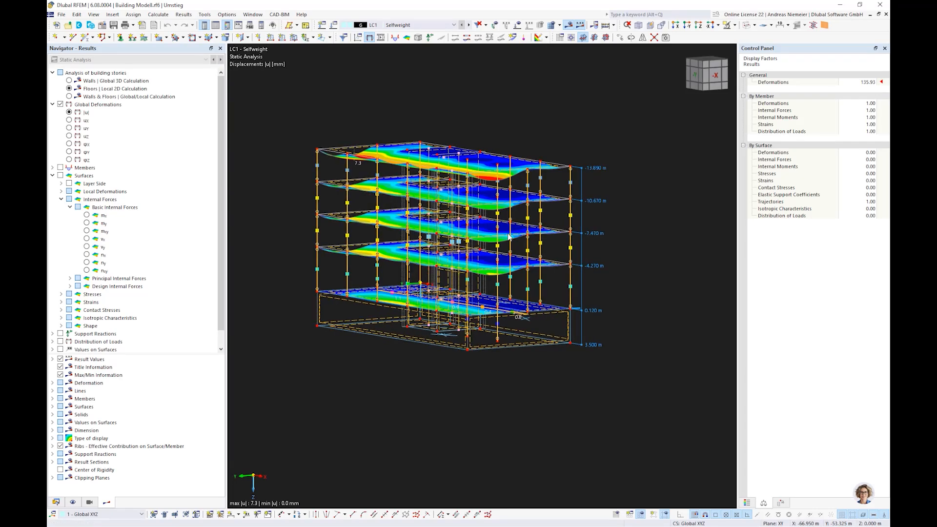
{"action": "scroll", "coordinate": [498, 183], "scroll_direction": "up", "scroll_amount": 5}
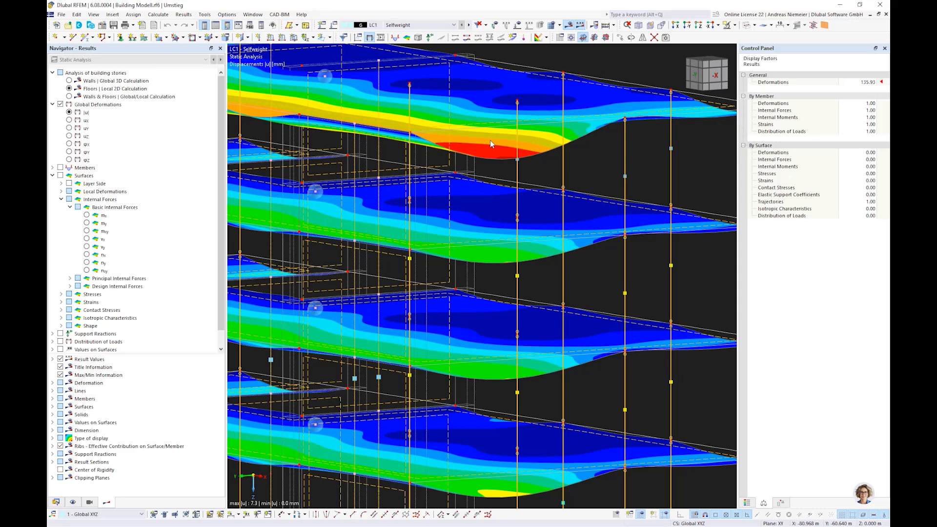
{"action": "scroll", "coordinate": [491, 140], "scroll_direction": "down", "scroll_amount": 5}
{"action": "middle_click_drag", "start_coordinate": [486, 378], "coordinate": [447, 409], "text": "ctrl"}
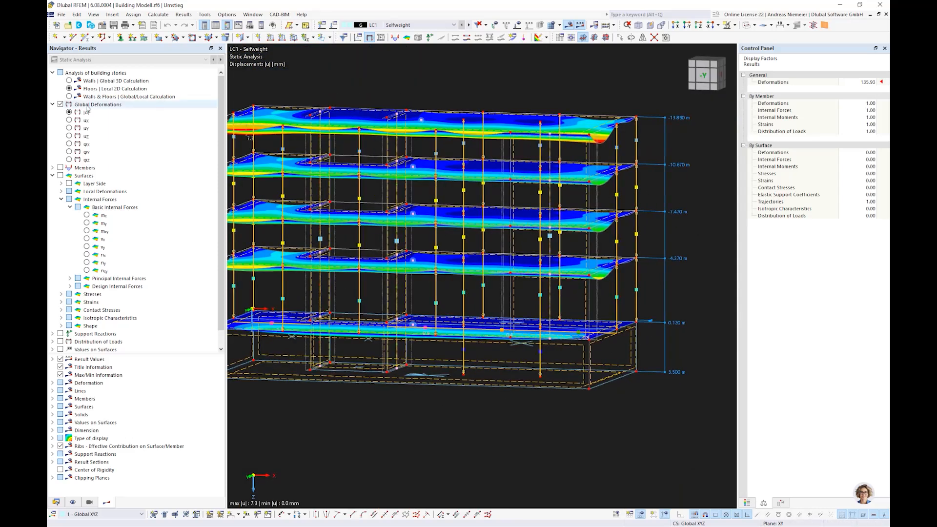
- Switch back to the Walls | Global 3D Calculation and display the members' axial internal forces N
{"action": "left_click", "coordinate": [68, 81]}
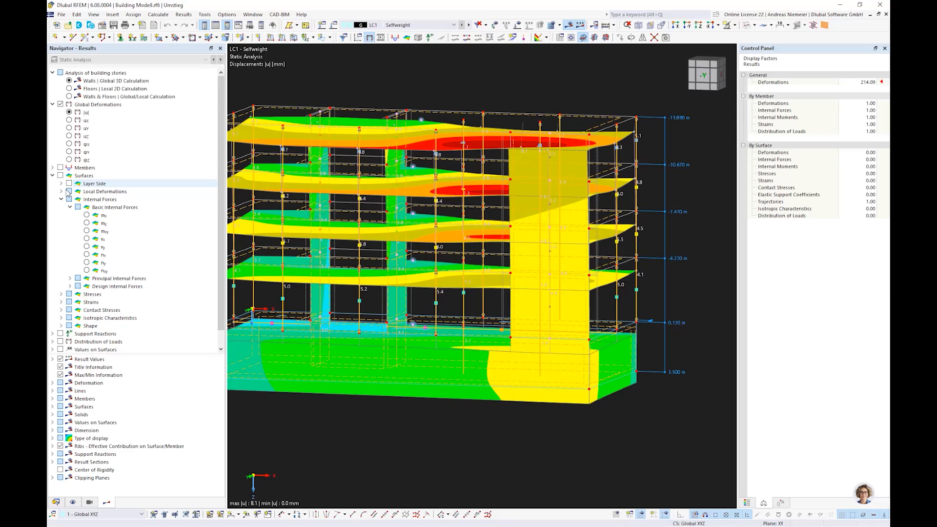
{"action": "left_click", "coordinate": [62, 200]}
{"action": "left_click", "coordinate": [52, 167]}
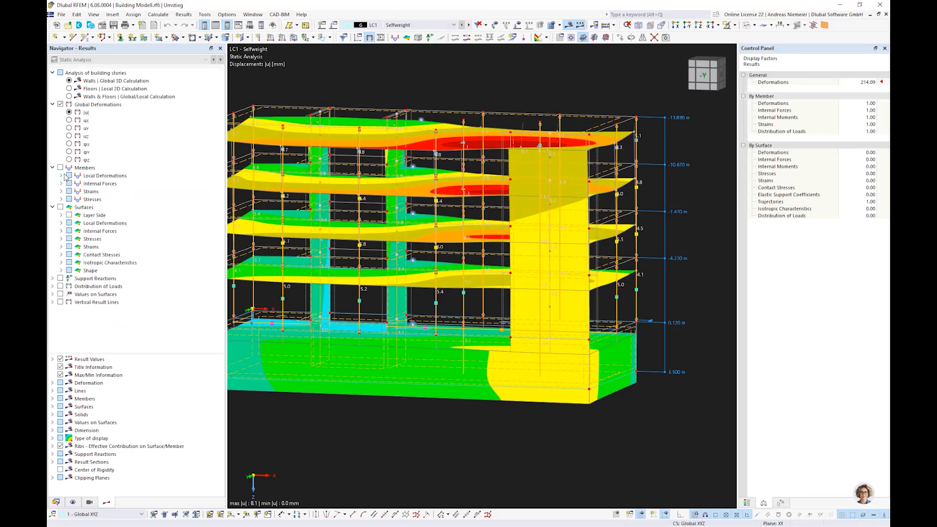
{"action": "left_click", "coordinate": [61, 184]}
{"action": "left_click", "coordinate": [78, 191]}
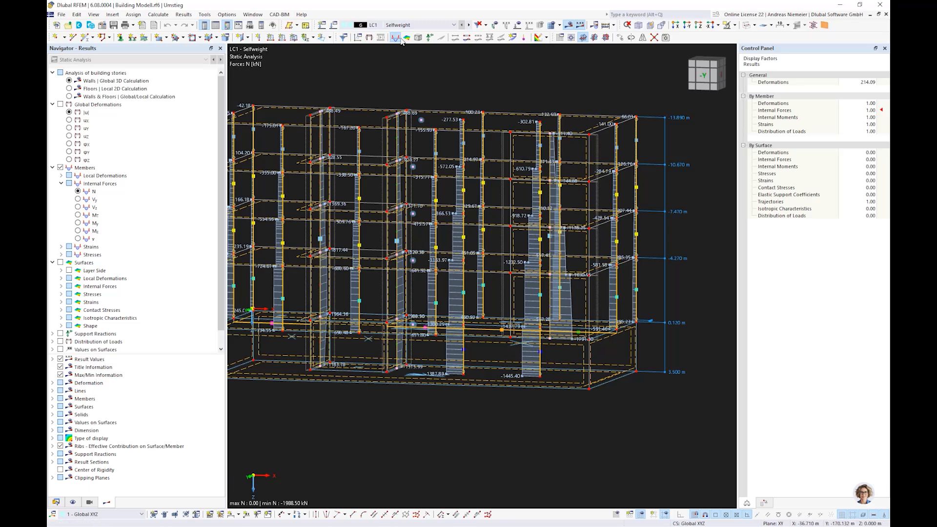
- Show the results of load case LC6 Q Office ground floor and examine the axial forces in the lower stories
{"action": "left_click", "coordinate": [413, 25]}
{"action": "key", "text": "Escape"}
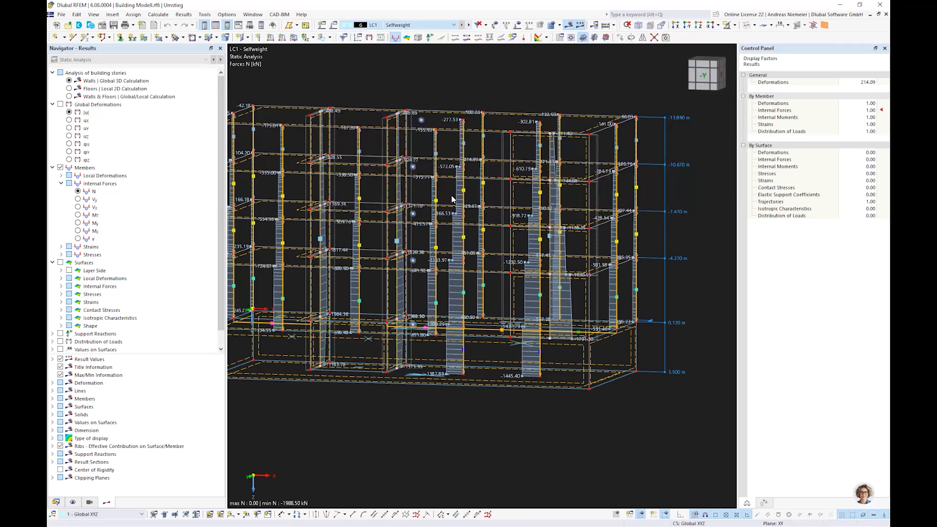
{"action": "left_click", "coordinate": [412, 25]}
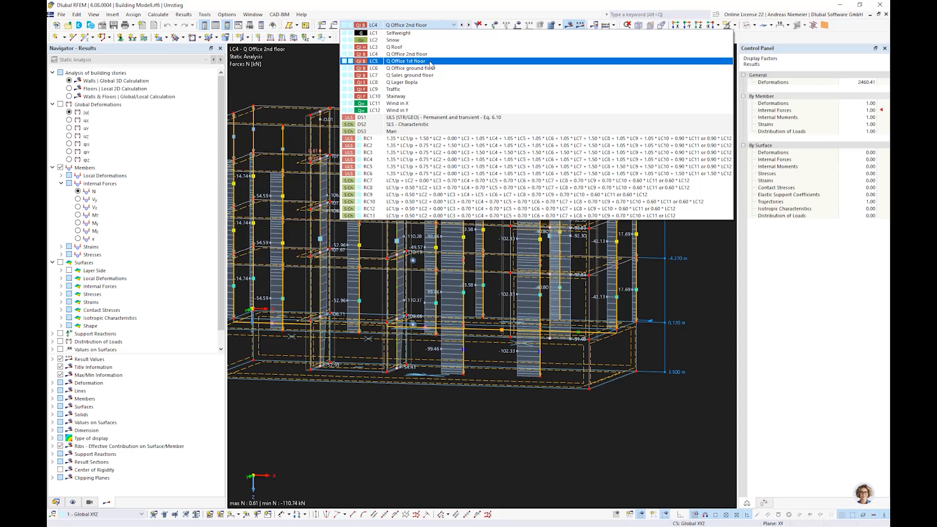
{"action": "left_click", "coordinate": [425, 68]}
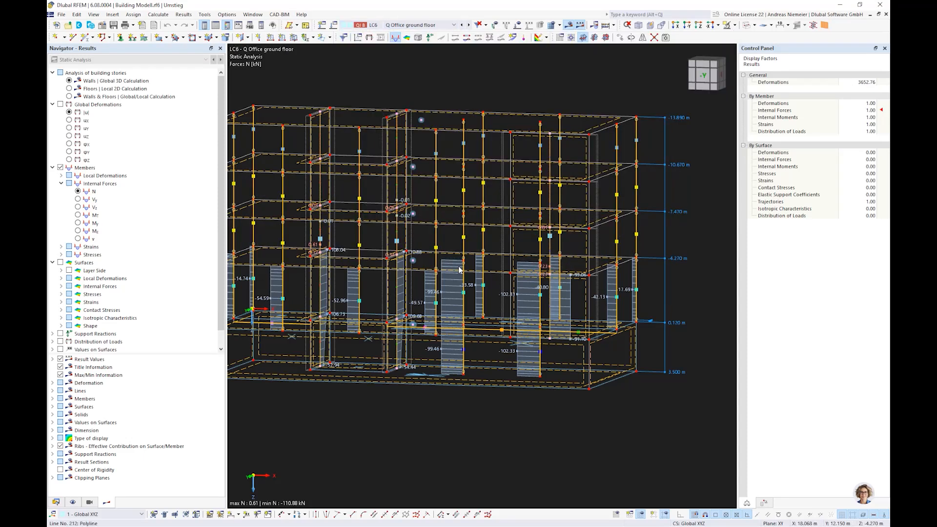
{"action": "scroll", "coordinate": [462, 271], "scroll_direction": "up", "scroll_amount": 2}
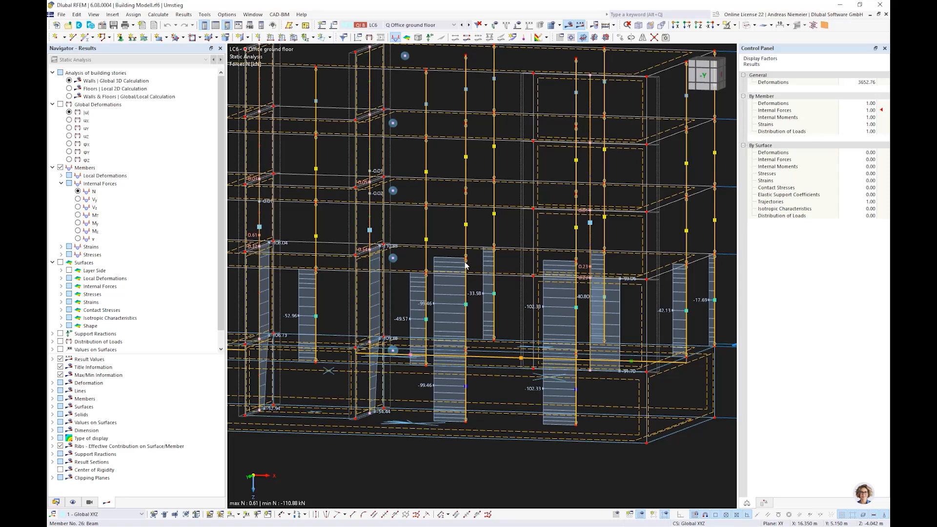
{"action": "scroll", "coordinate": [436, 258], "scroll_direction": "down", "scroll_amount": 3}
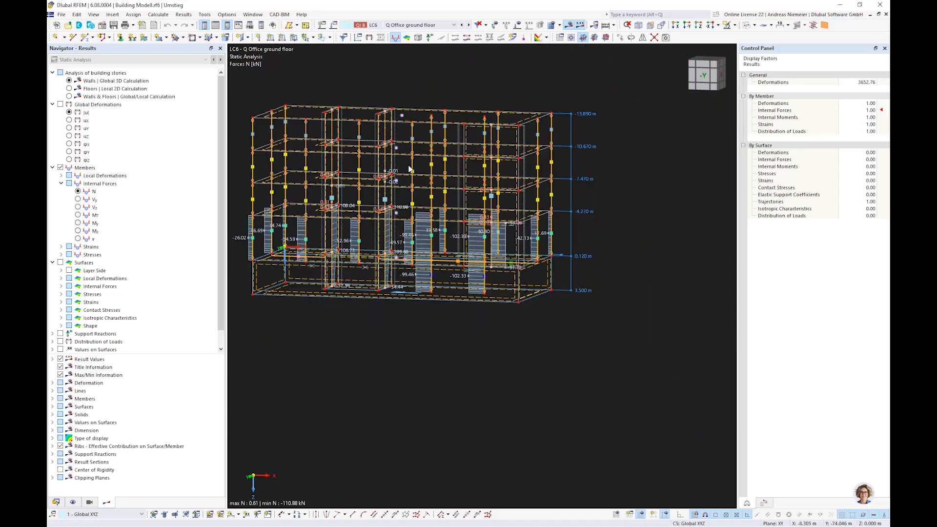
{"action": "middle_click_drag", "start_coordinate": [508, 280], "coordinate": [436, 308], "text": "ctrl"}
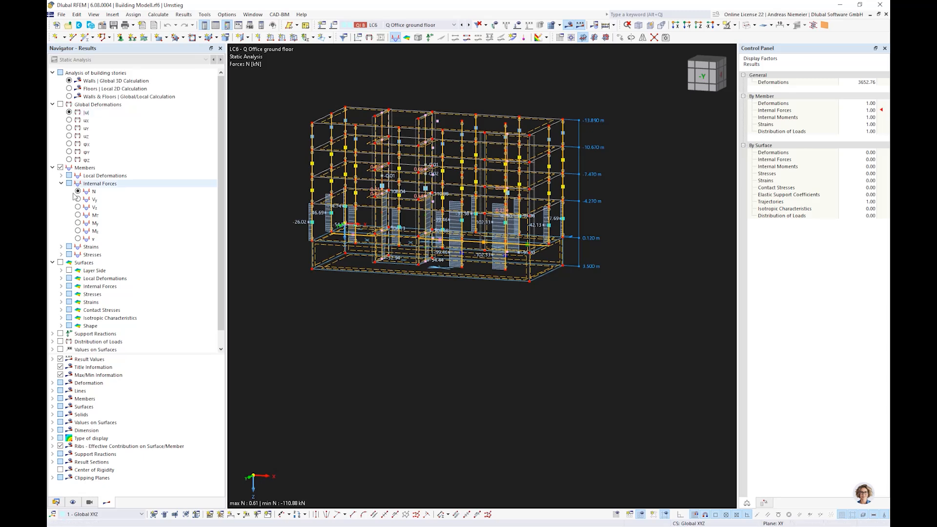
- Return to load case LC1 Selfweight and show the static analysis result tables by stories
{"action": "left_click", "coordinate": [389, 27]}
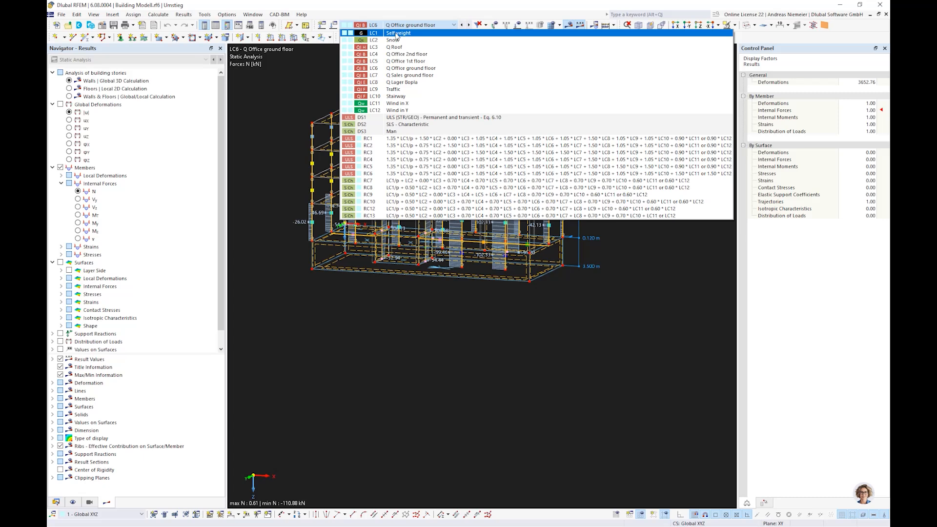
{"action": "left_click", "coordinate": [397, 34]}
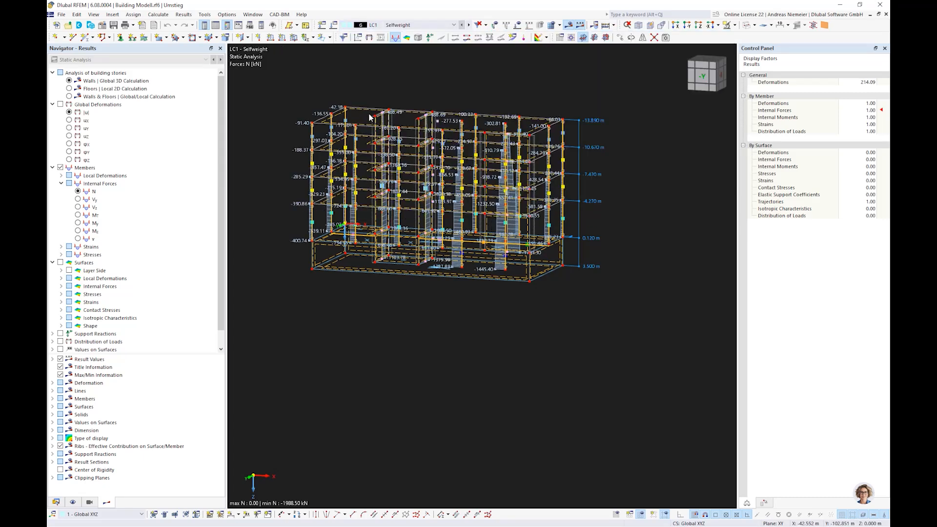
{"action": "left_click", "coordinate": [215, 27]}
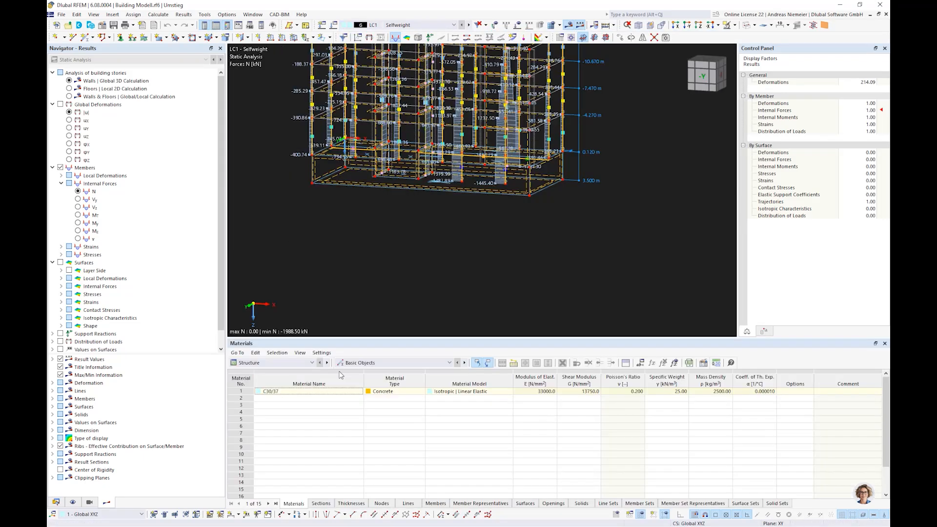
{"action": "left_click", "coordinate": [262, 364]}
{"action": "left_click", "coordinate": [265, 412]}
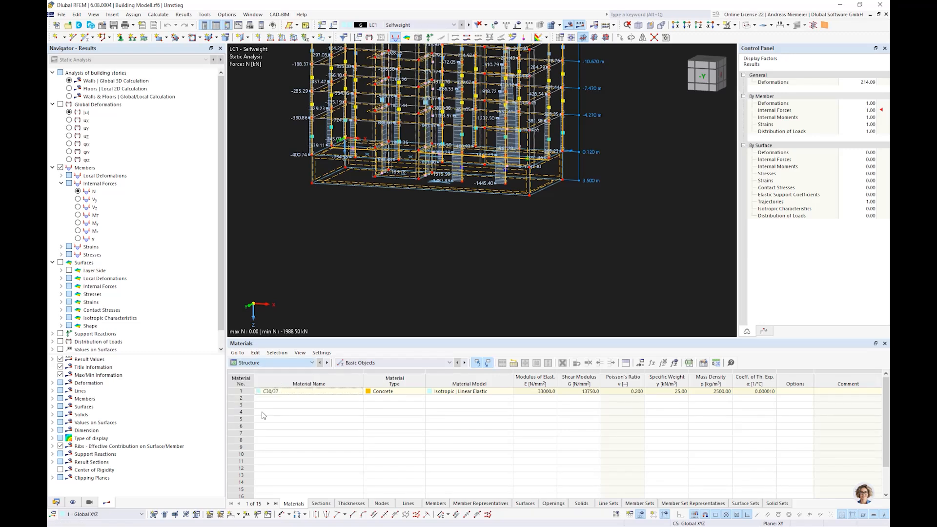
{"action": "left_click", "coordinate": [366, 363]}
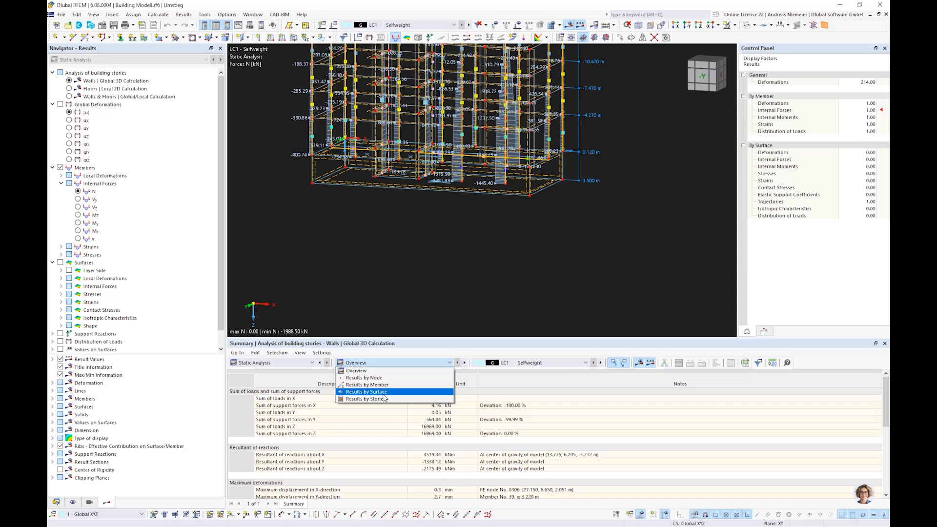
{"action": "left_click", "coordinate": [367, 399]}
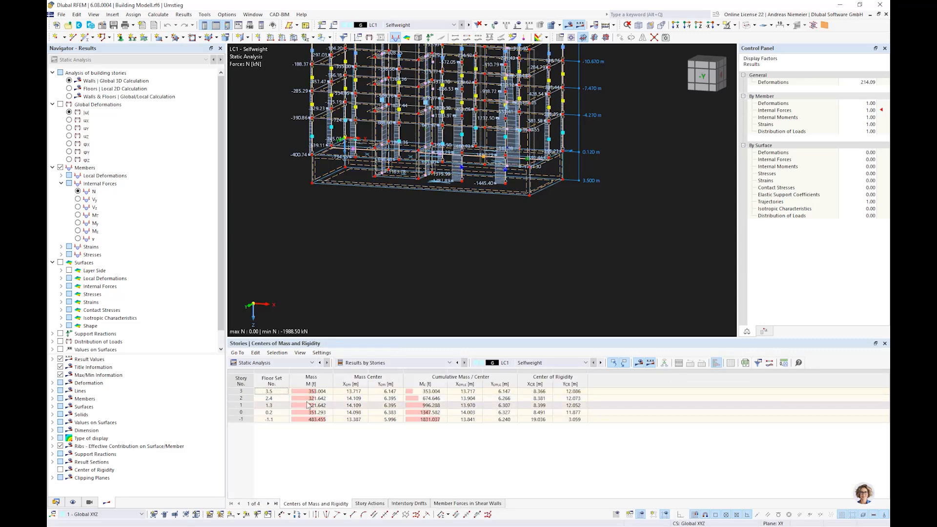
- Locate the masses of the uppermost and lowest stories in the model, and compare story 3's mass center with its center of rigidity
{"action": "left_click", "coordinate": [324, 390]}
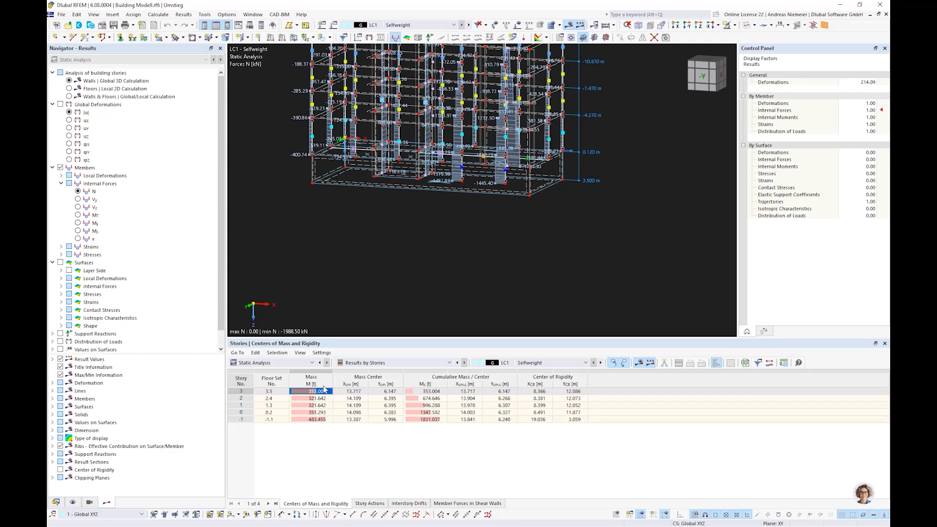
{"action": "left_click", "coordinate": [313, 420]}
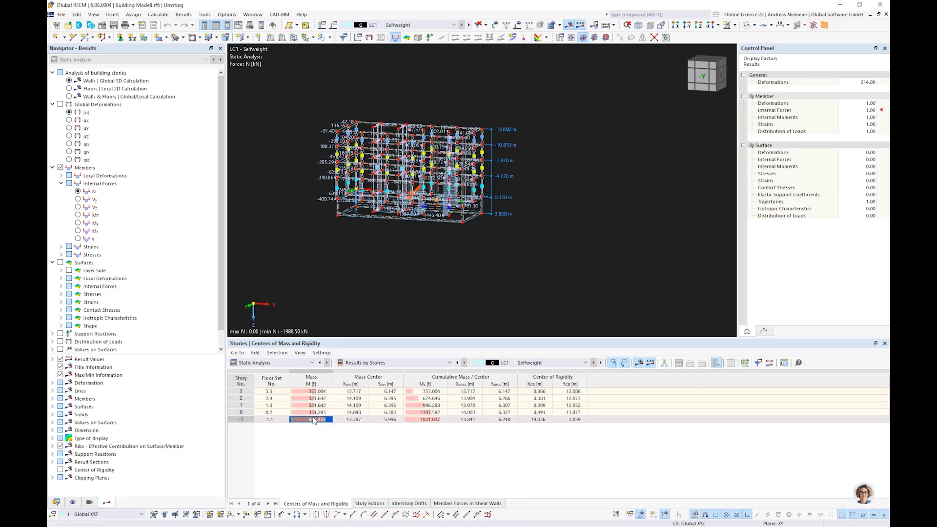
{"action": "left_click", "coordinate": [317, 391]}
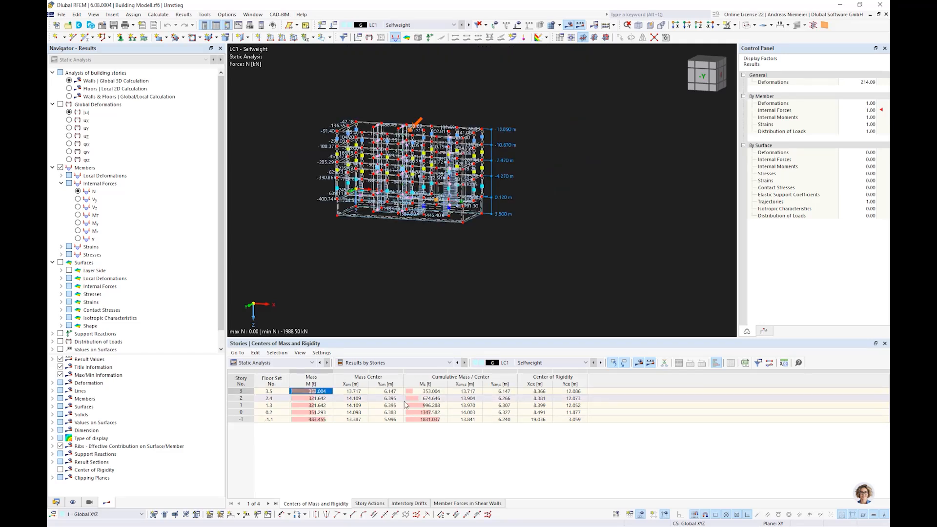
{"action": "left_click_drag", "start_coordinate": [350, 392], "coordinate": [373, 417]}
{"action": "left_click", "coordinate": [355, 392]}
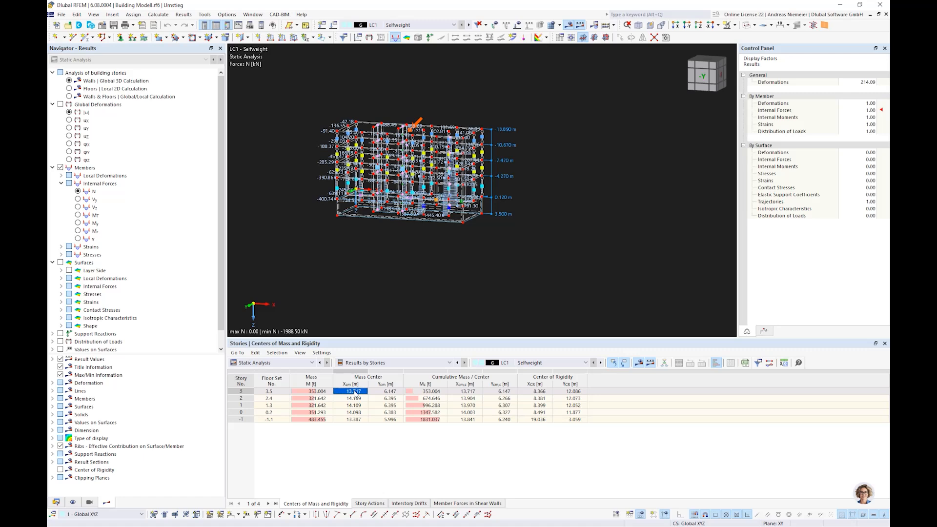
{"action": "left_click", "coordinate": [526, 393]}
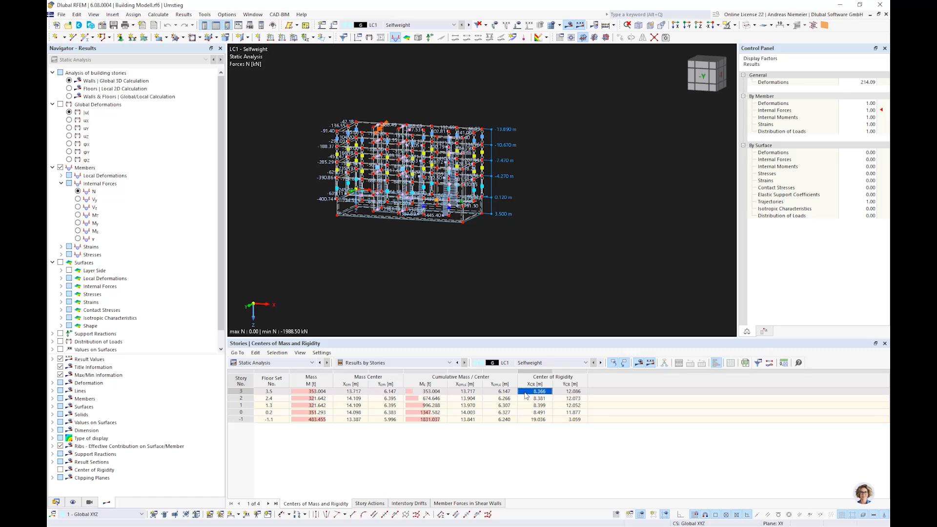
{"action": "left_click", "coordinate": [359, 392]}
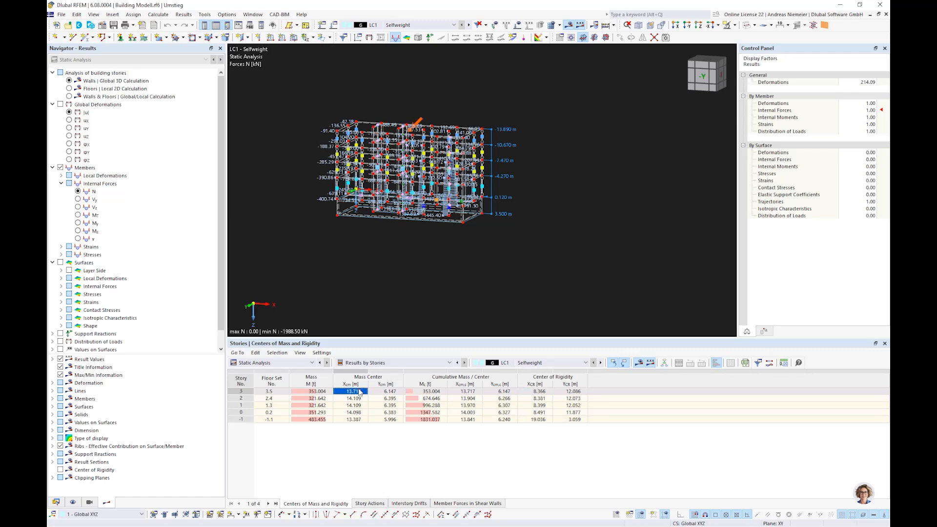
{"action": "left_click", "coordinate": [529, 392]}
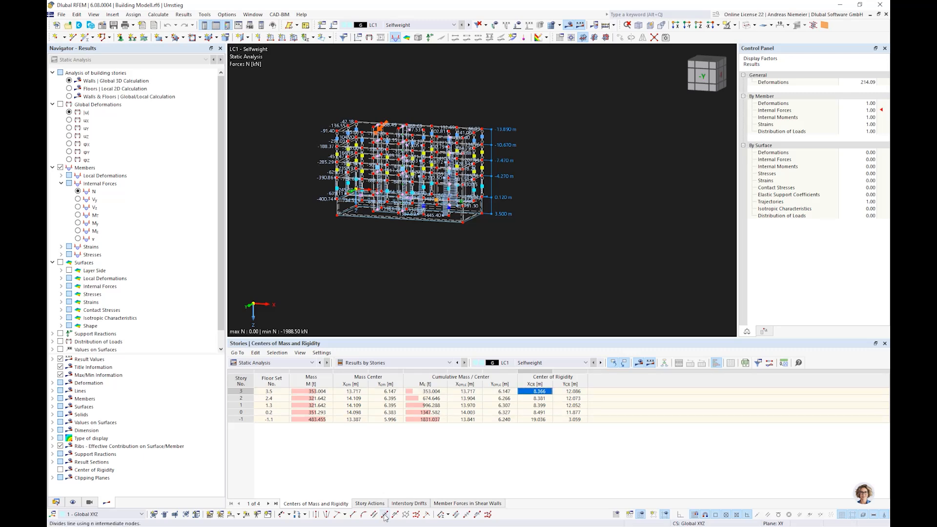
- Show the table of member forces in shear walls and examine the wall result members at the upper stories of the model
{"action": "left_click", "coordinate": [454, 504]}
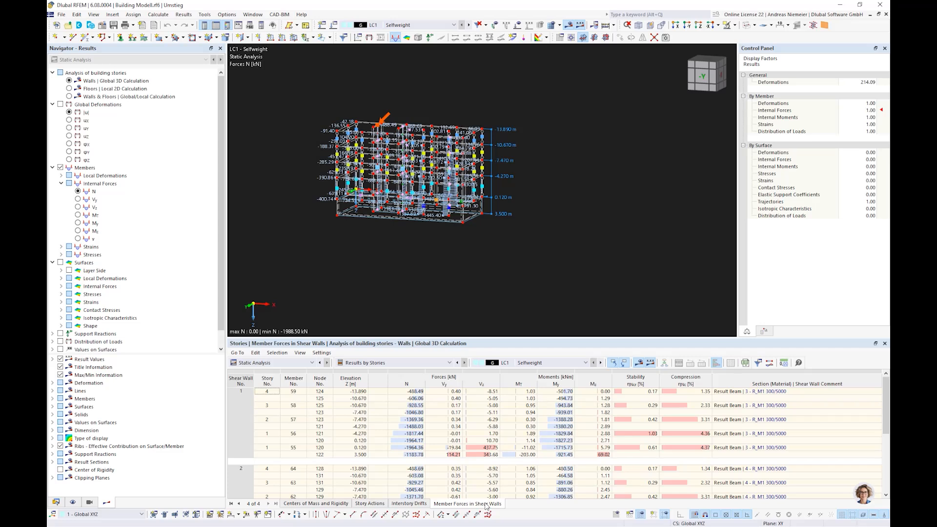
{"action": "middle_click_drag", "start_coordinate": [423, 256], "coordinate": [416, 261]}
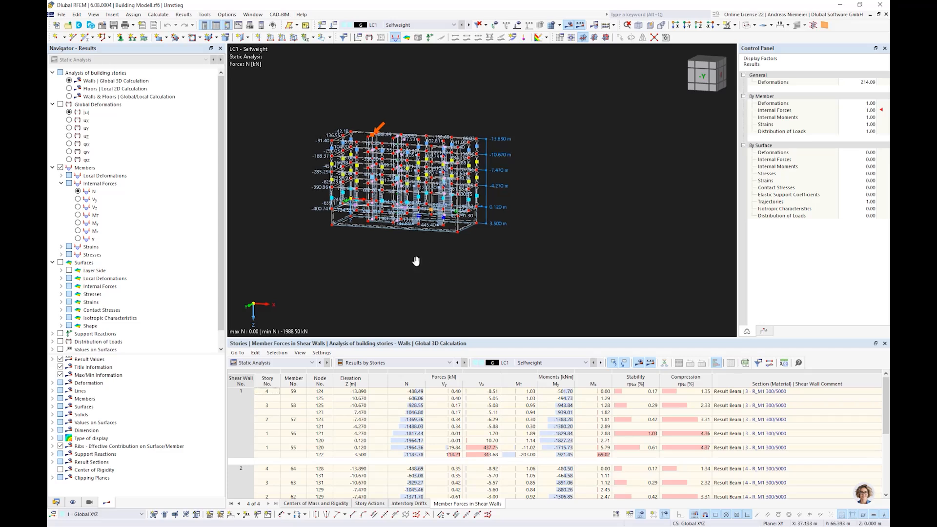
{"action": "scroll", "coordinate": [380, 228], "scroll_direction": "up", "scroll_amount": 2}
{"action": "scroll", "coordinate": [379, 228], "scroll_direction": "up", "scroll_amount": 2}
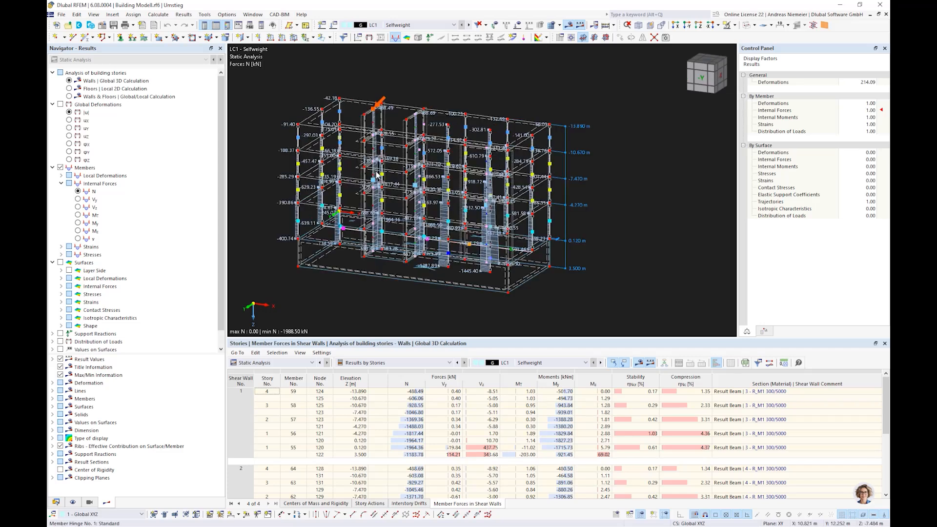
{"action": "scroll", "coordinate": [370, 103], "scroll_direction": "up", "scroll_amount": 4}
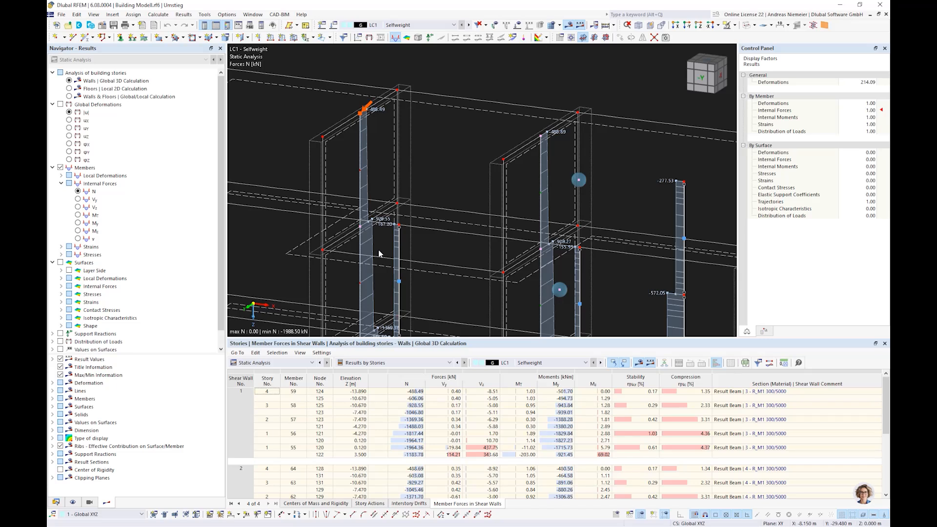
{"action": "scroll", "coordinate": [380, 254], "scroll_direction": "down", "scroll_amount": 3}
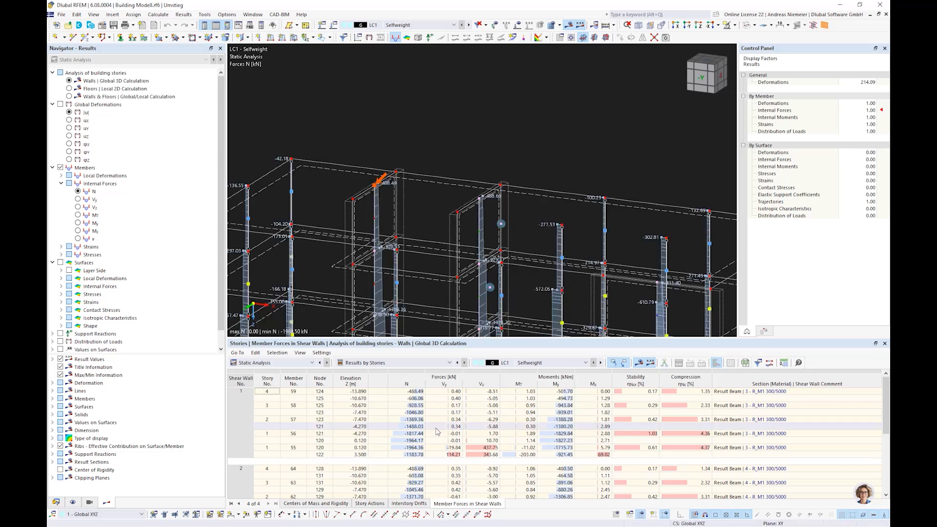
- Open the definition of shear wall 1 from the building model data, review its segments and section, and close it without changes
{"action": "left_click", "coordinate": [55, 502]}
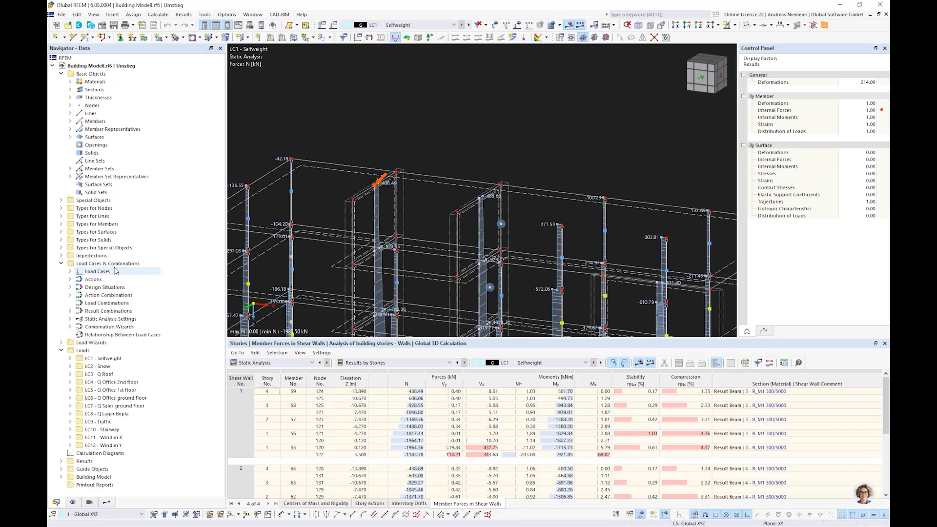
{"action": "left_click", "coordinate": [61, 477]}
{"action": "scroll", "coordinate": [135, 395], "scroll_direction": "down", "scroll_amount": 1}
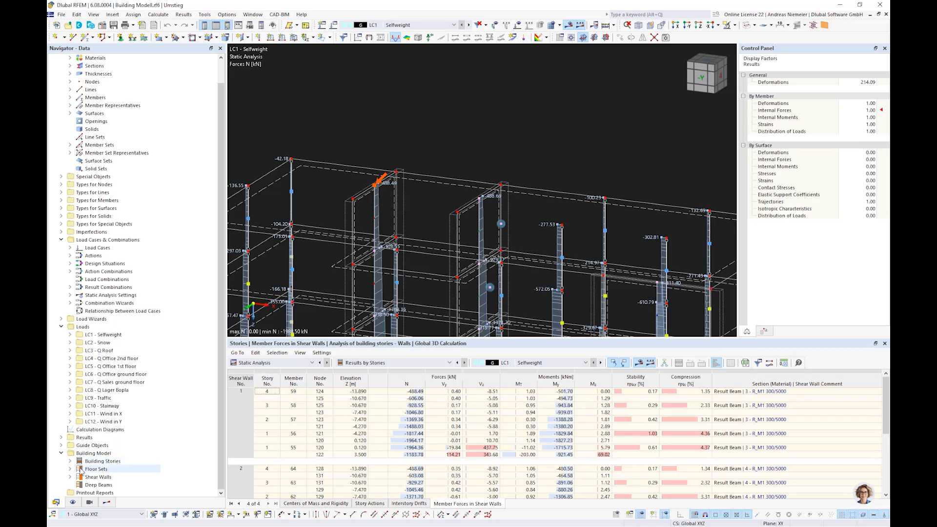
{"action": "left_click", "coordinate": [70, 469]}
{"action": "left_click", "coordinate": [70, 470]}
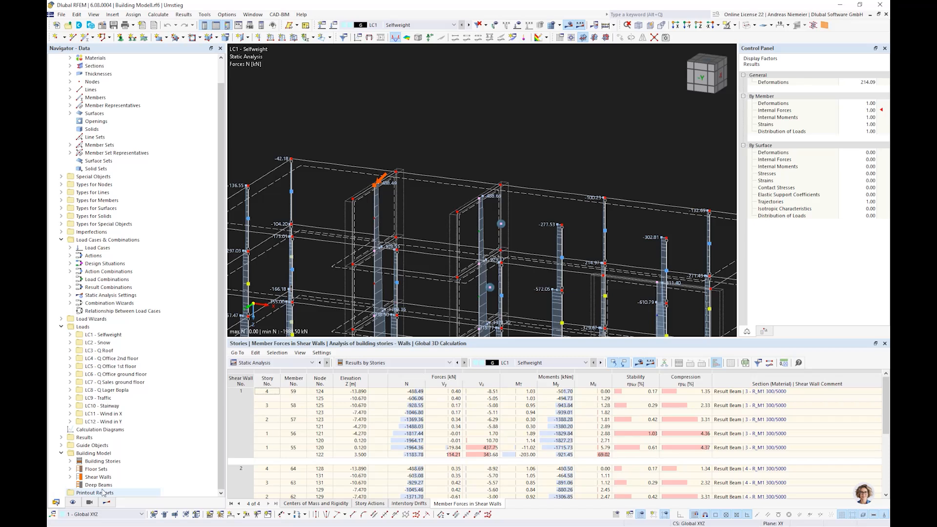
{"action": "left_click", "coordinate": [89, 478]}
{"action": "double_click", "coordinate": [90, 479]}
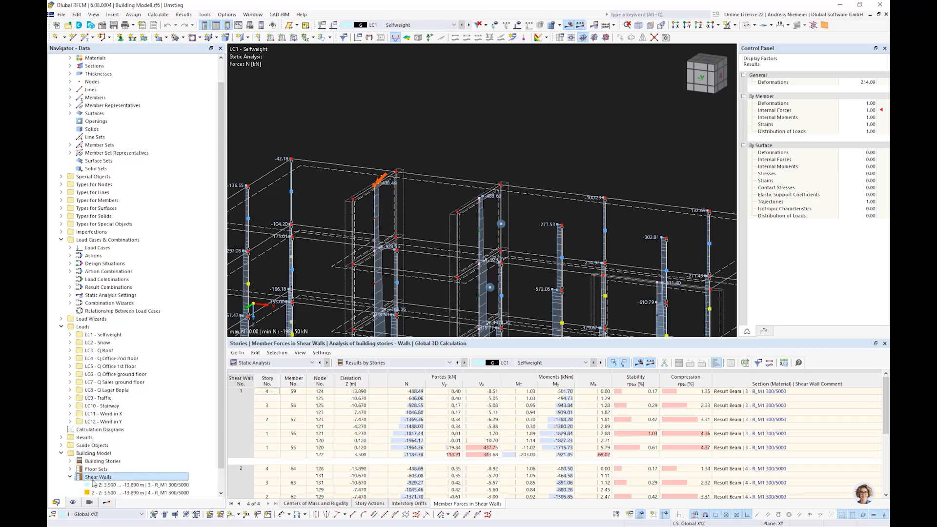
{"action": "left_click", "coordinate": [110, 485]}
{"action": "double_click", "coordinate": [110, 485]}
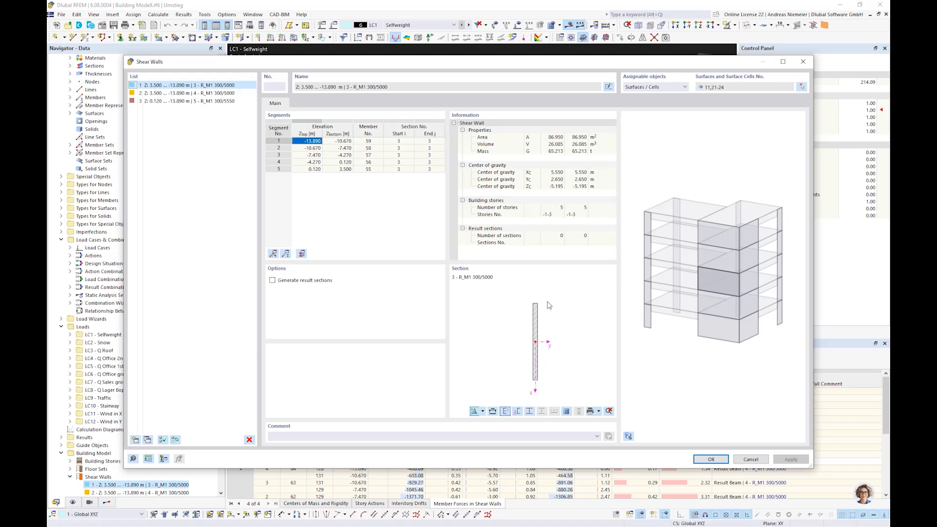
{"action": "left_click", "coordinate": [751, 459]}
- Examine the shear walls' axial forces in the model and locate shear wall 1's N values for members 59 and 55
{"action": "scroll", "coordinate": [407, 108], "scroll_direction": "up", "scroll_amount": 2}
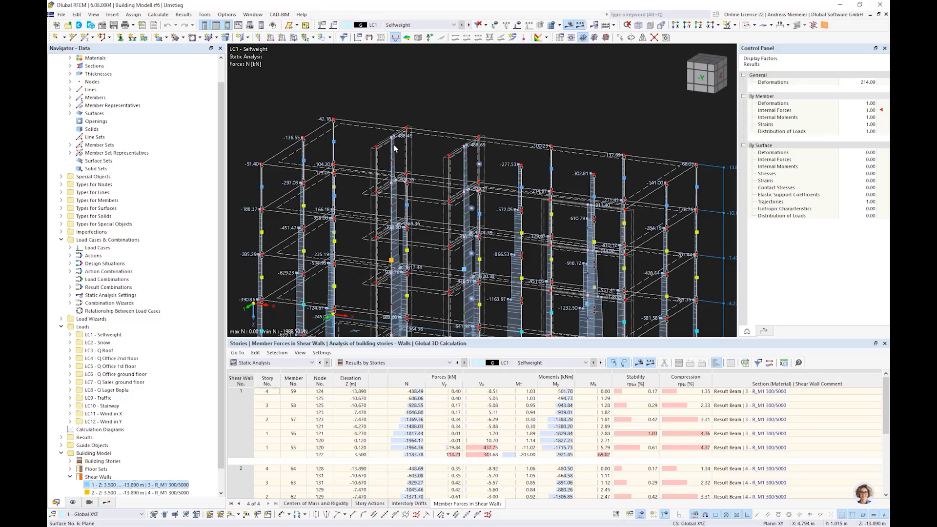
{"action": "scroll", "coordinate": [473, 250], "scroll_direction": "down", "scroll_amount": 3}
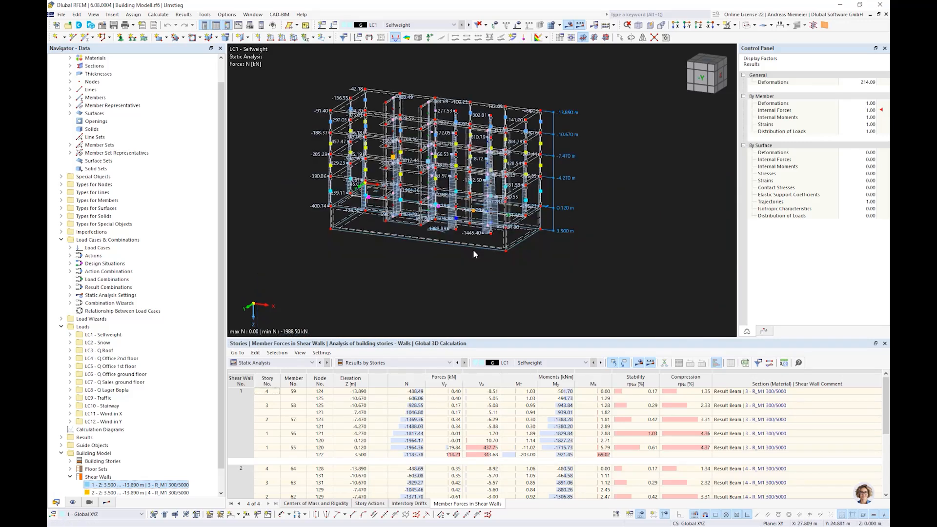
{"action": "scroll", "coordinate": [574, 248], "scroll_direction": "up", "scroll_amount": 4}
{"action": "middle_click_drag", "start_coordinate": [575, 250], "coordinate": [604, 274], "text": "ctrl"}
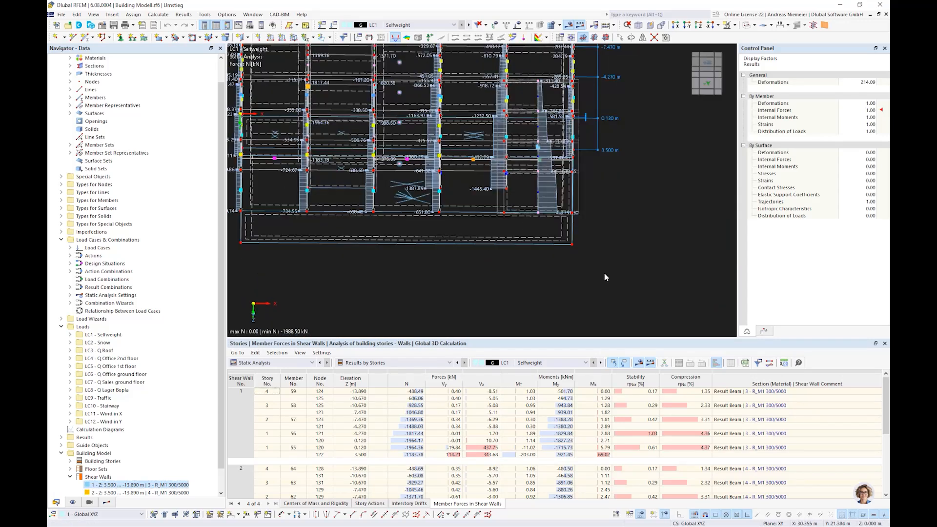
{"action": "scroll", "coordinate": [604, 273], "scroll_direction": "down", "scroll_amount": 1}
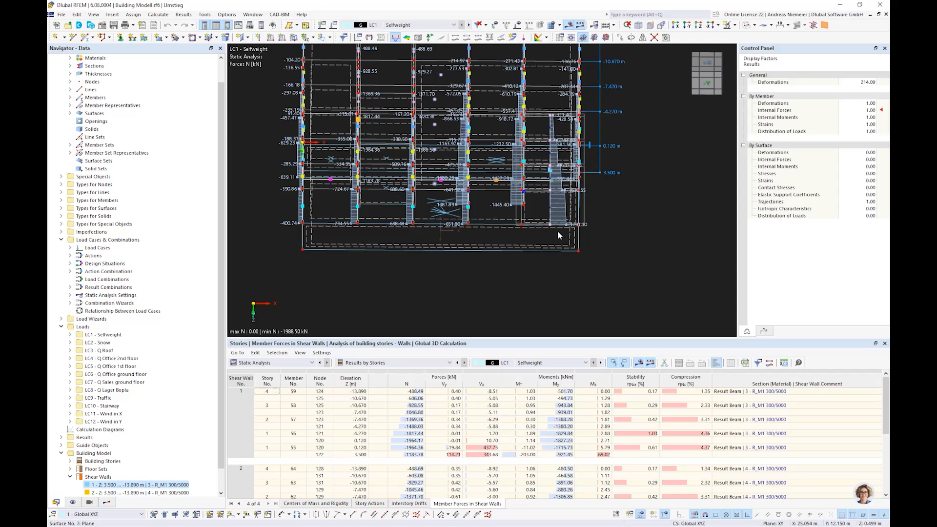
{"action": "scroll", "coordinate": [555, 116], "scroll_direction": "up", "scroll_amount": 3}
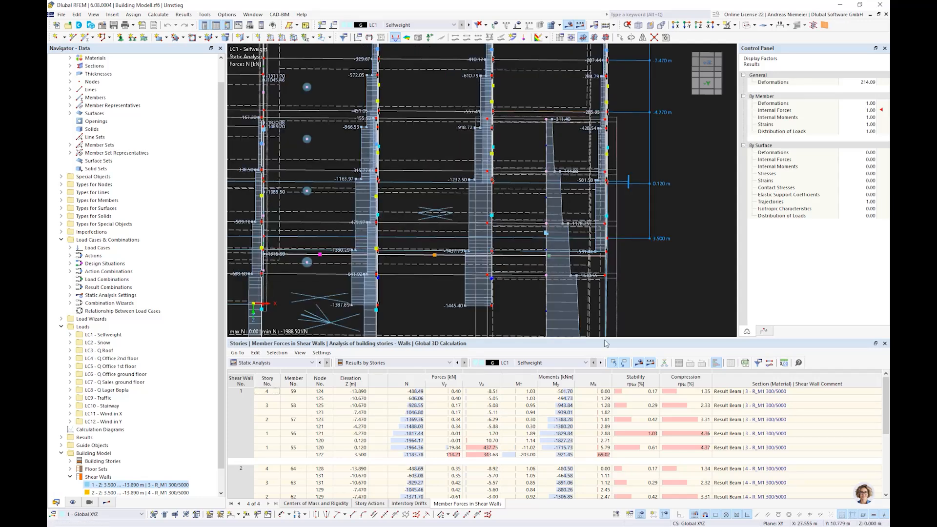
{"action": "left_click", "coordinate": [399, 406]}
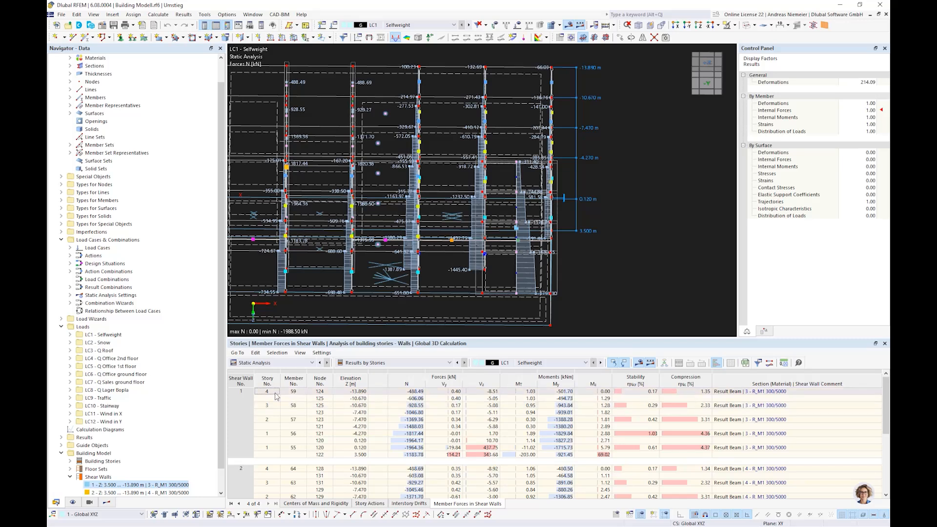
{"action": "left_click", "coordinate": [415, 392]}
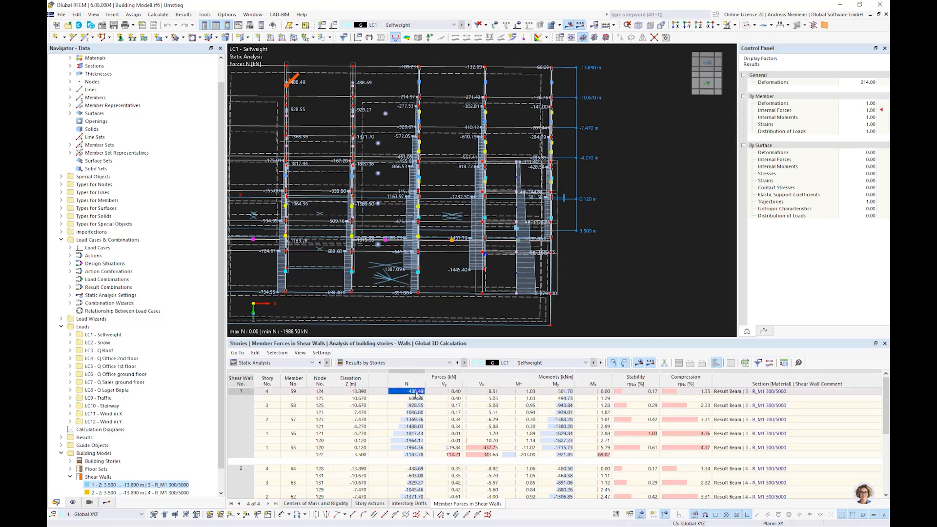
{"action": "left_click", "coordinate": [389, 447]}
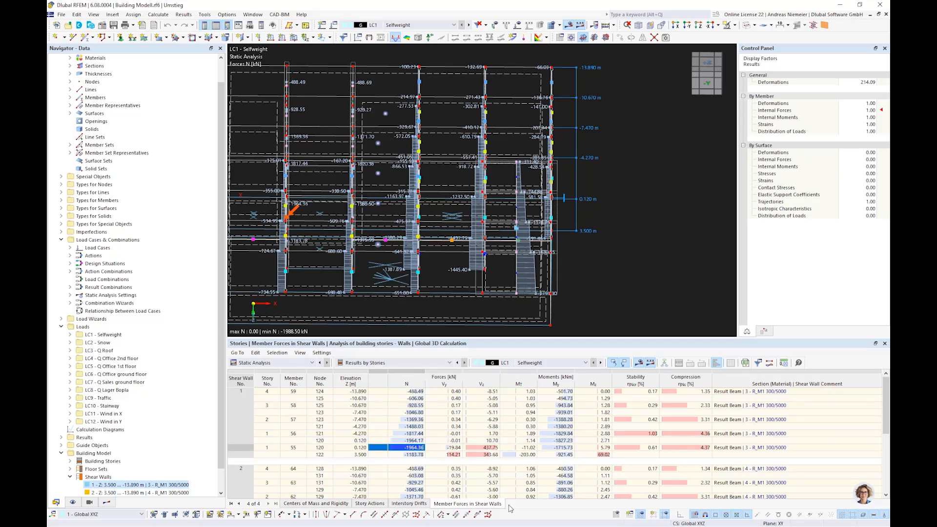
- Review the member forces listed for shear walls 2 and 3
{"action": "scroll", "coordinate": [244, 425], "scroll_direction": "down", "scroll_amount": 4}
{"action": "left_click", "coordinate": [247, 434]}
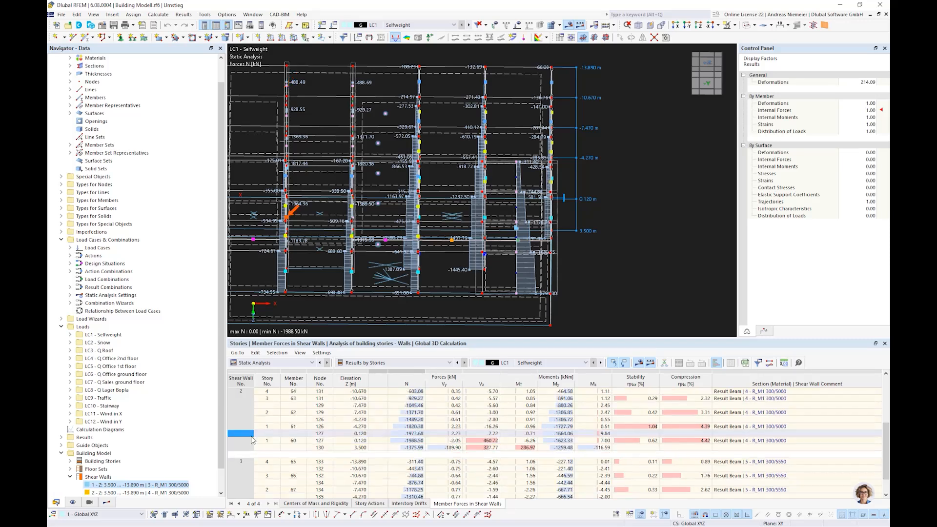
{"action": "scroll", "coordinate": [250, 447], "scroll_direction": "down", "scroll_amount": 1}
{"action": "left_click", "coordinate": [247, 453]}
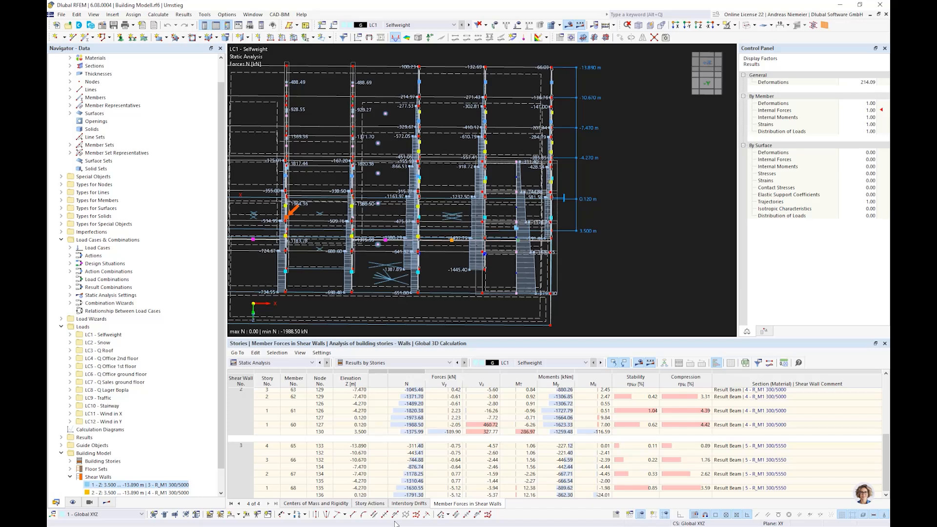
- Show the story actions for load case LC11 Wind in X and display its loads on the model
{"action": "left_click", "coordinate": [370, 504]}
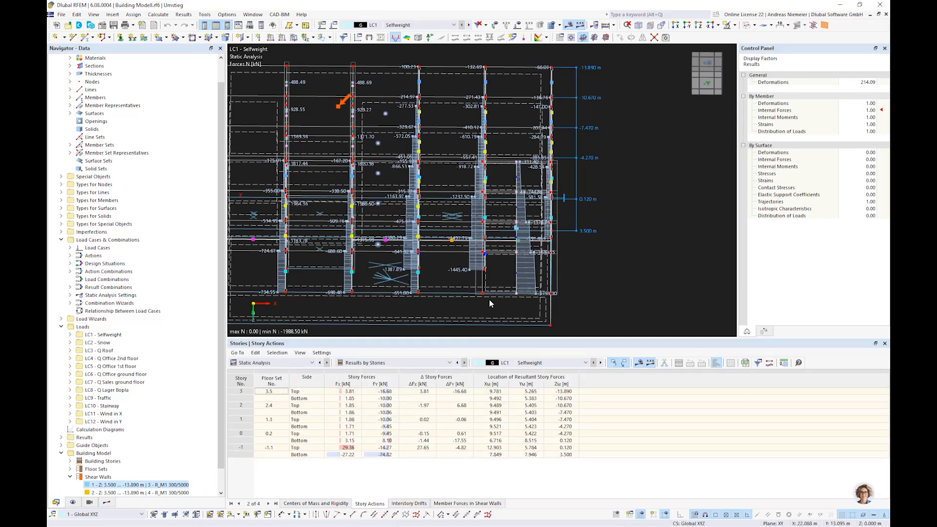
{"action": "scroll", "coordinate": [562, 275], "scroll_direction": "down", "scroll_amount": 3}
{"action": "middle_click_drag", "start_coordinate": [563, 274], "coordinate": [554, 368], "text": "ctrl"}
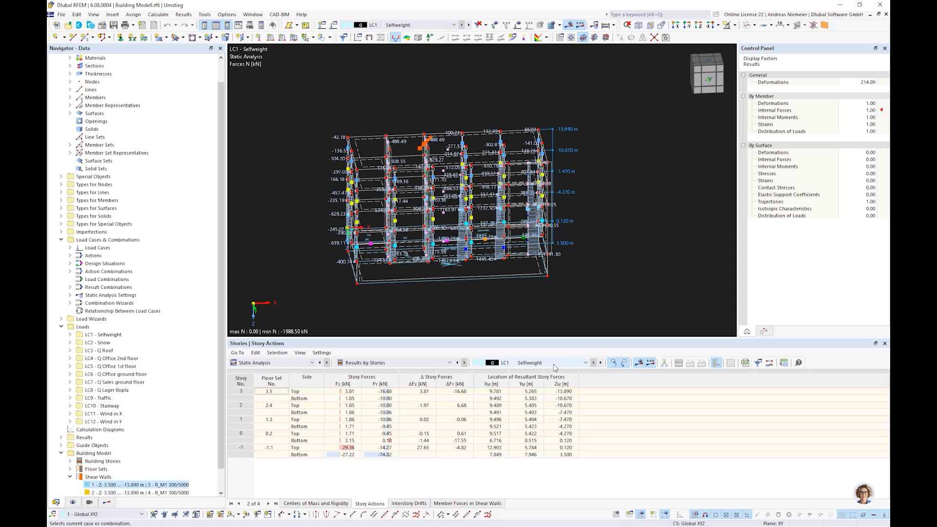
{"action": "left_click", "coordinate": [554, 365]}
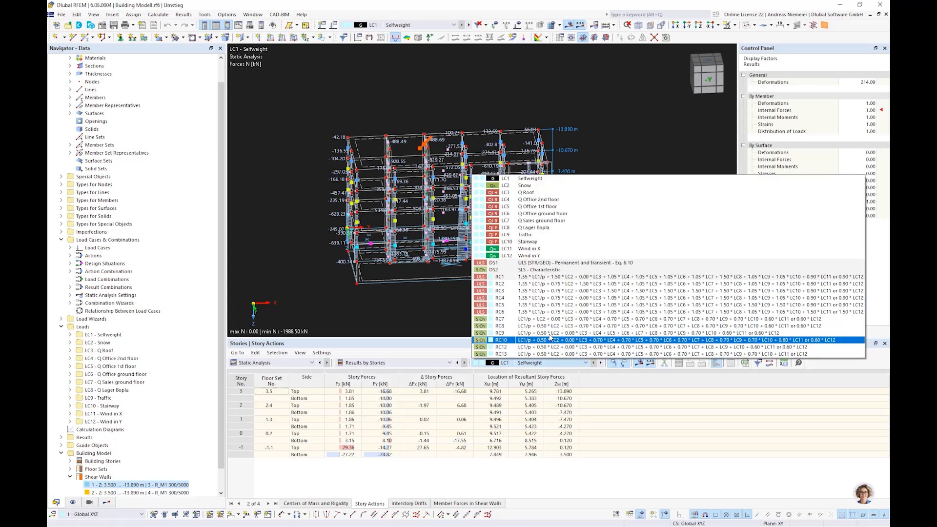
{"action": "left_click", "coordinate": [551, 250]}
{"action": "left_click", "coordinate": [518, 25]}
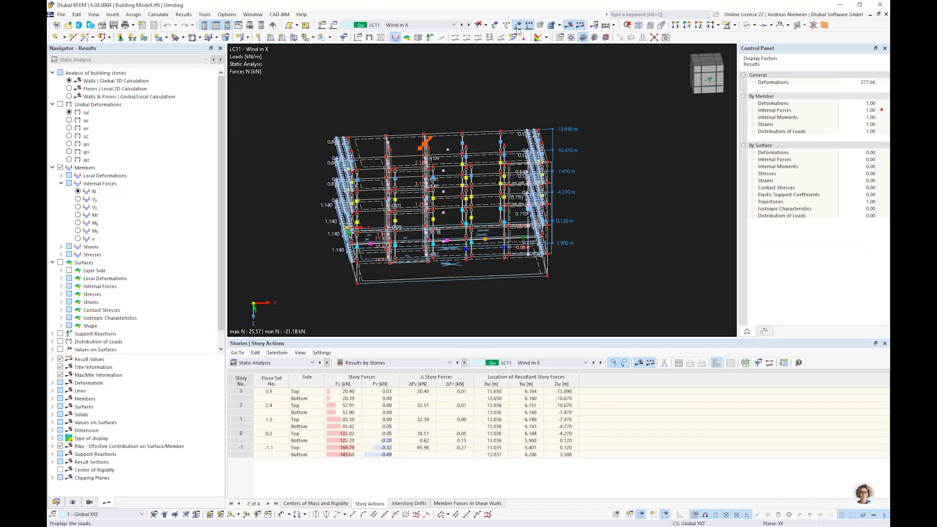
- View the building from the front and display the vertical result lines of the story forces beside it
{"action": "scroll", "coordinate": [562, 210], "scroll_direction": "down", "scroll_amount": 1}
{"action": "middle_click_drag", "start_coordinate": [562, 210], "coordinate": [571, 217], "text": "ctrl"}
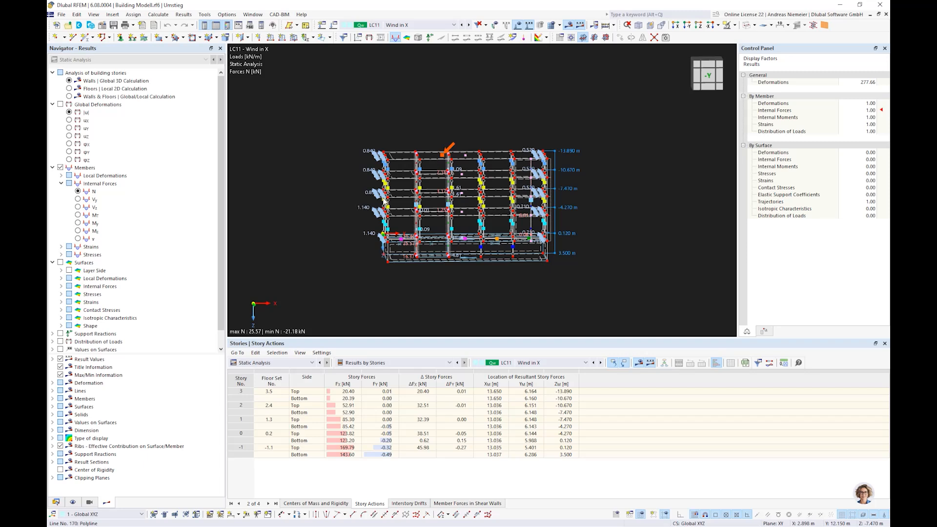
{"action": "middle_click_drag", "start_coordinate": [555, 295], "coordinate": [535, 291]}
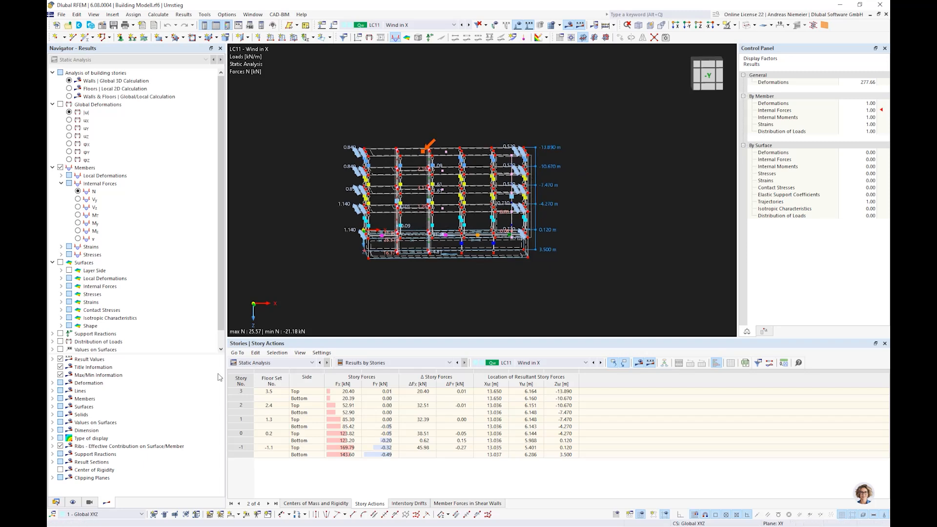
{"action": "scroll", "coordinate": [80, 252], "scroll_direction": "down", "scroll_amount": 1}
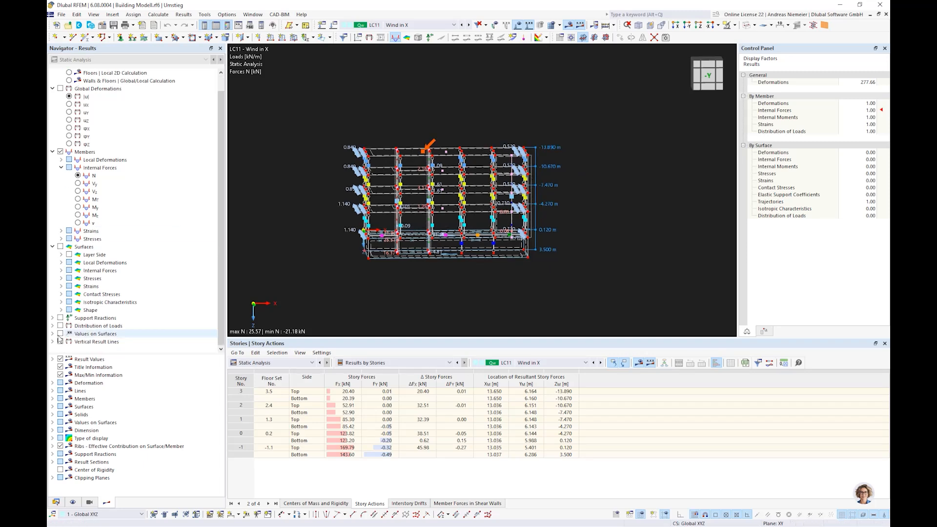
{"action": "left_click", "coordinate": [60, 342]}
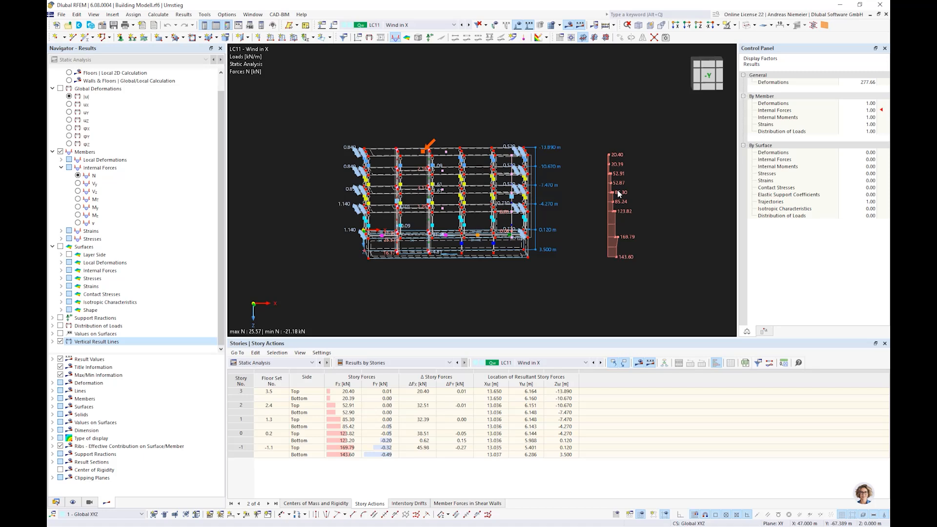
- Examine the story force differences ΔFx from story 3 downward, locating them in the model and highlighting the entire column
{"action": "left_click", "coordinate": [420, 392]}
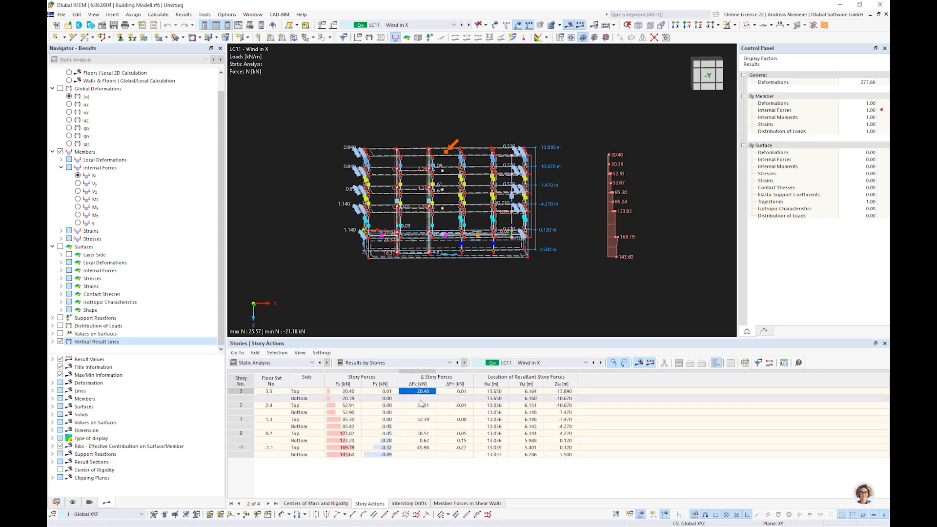
{"action": "key", "text": "Down"}
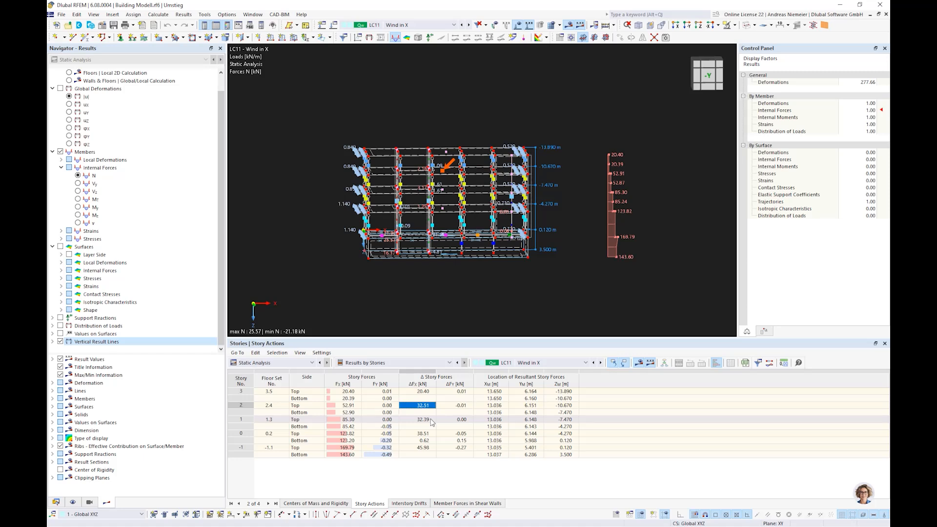
{"action": "key", "text": "Down"}
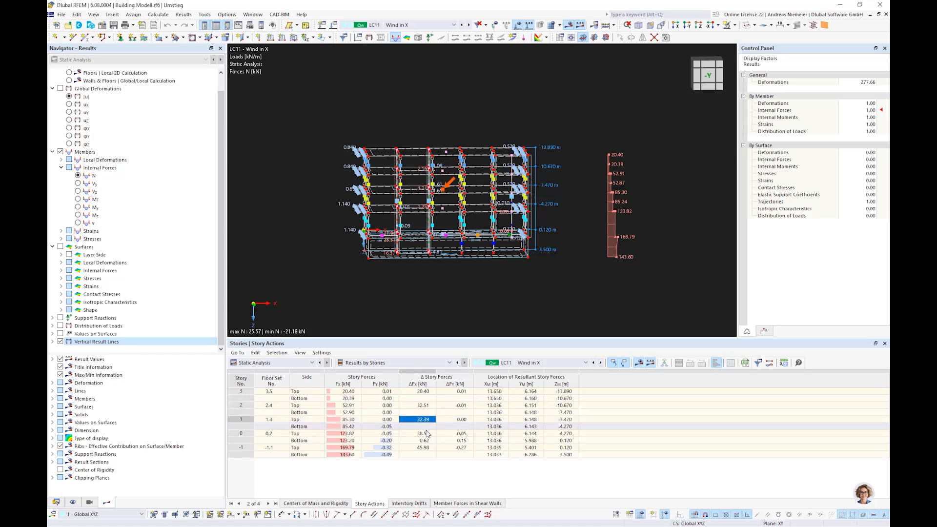
{"action": "key", "text": "Up"}
{"action": "left_click_drag", "start_coordinate": [427, 418], "coordinate": [426, 420]}
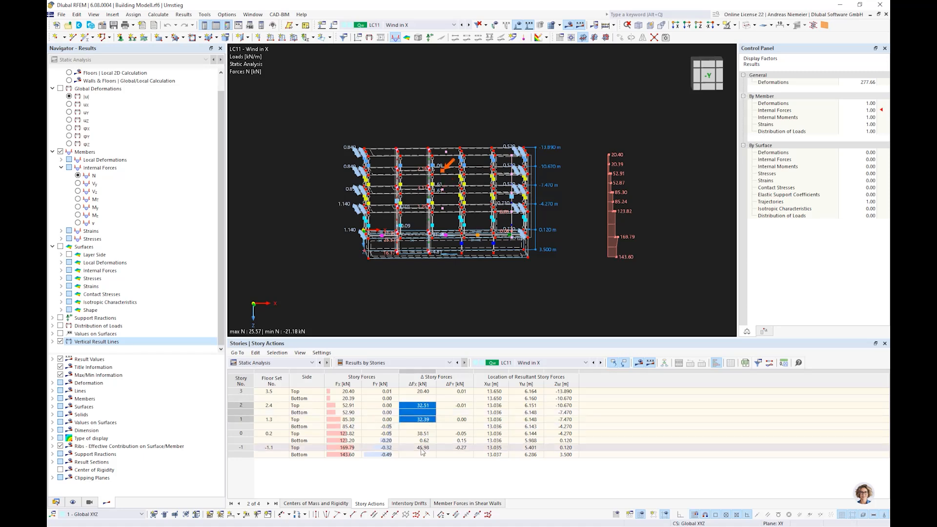
{"action": "left_click", "coordinate": [422, 383]}
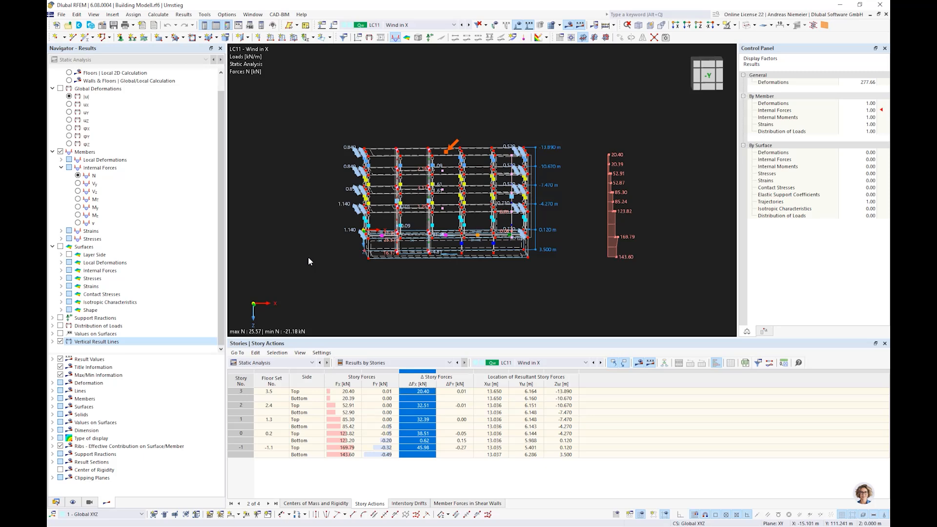
- Check the floor modeling options of building story 3. OG, keep its Rigid Diaphragm setting, and close the story settings unchanged
{"action": "middle_click_drag", "start_coordinate": [565, 248], "coordinate": [534, 304]}
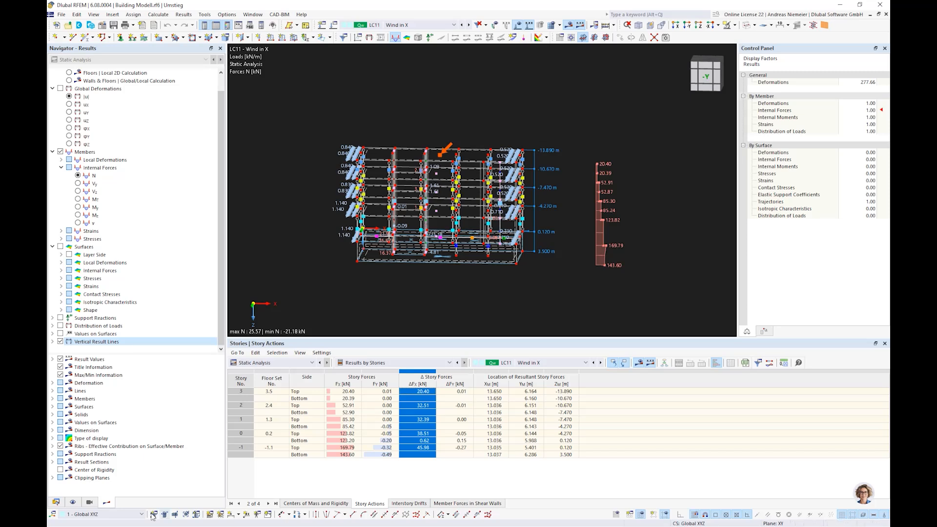
{"action": "left_click", "coordinate": [56, 502]}
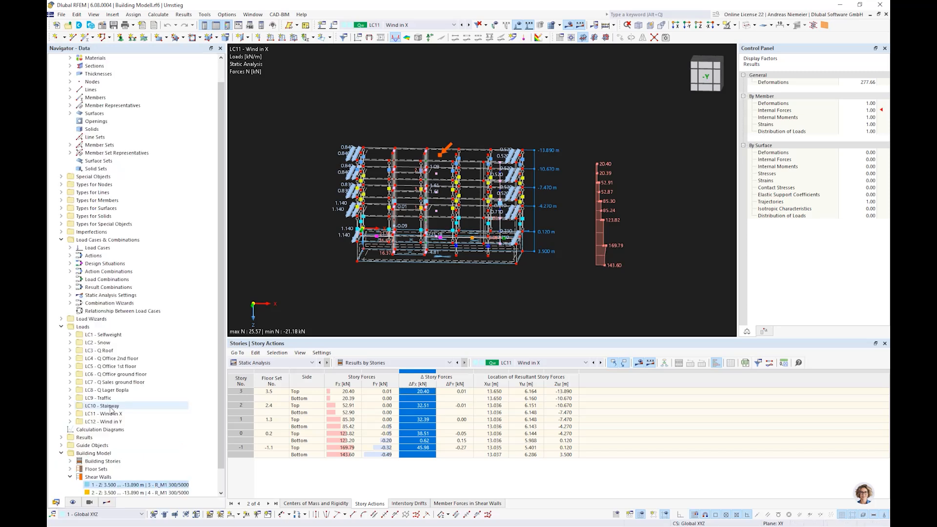
{"action": "scroll", "coordinate": [111, 409], "scroll_direction": "down", "scroll_amount": 1}
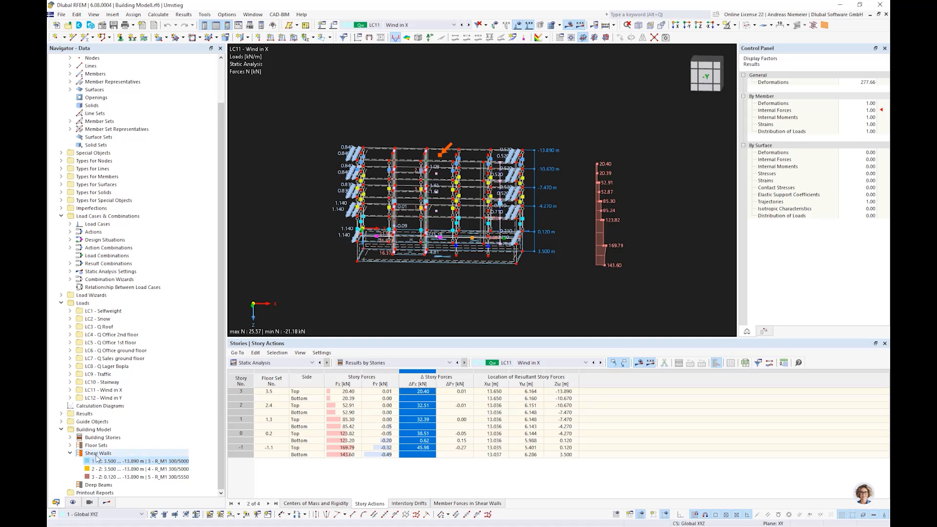
{"action": "left_click", "coordinate": [97, 438]}
{"action": "double_click", "coordinate": [97, 438]}
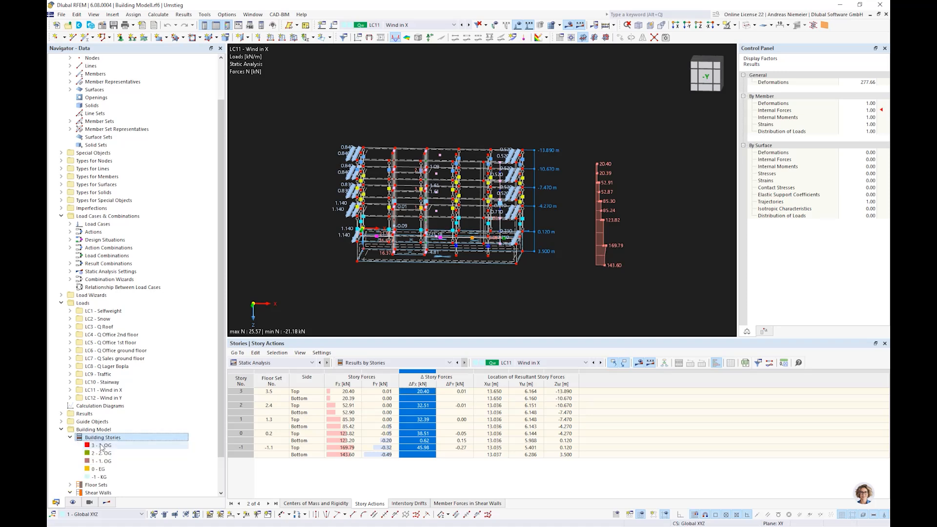
{"action": "double_click", "coordinate": [102, 445]}
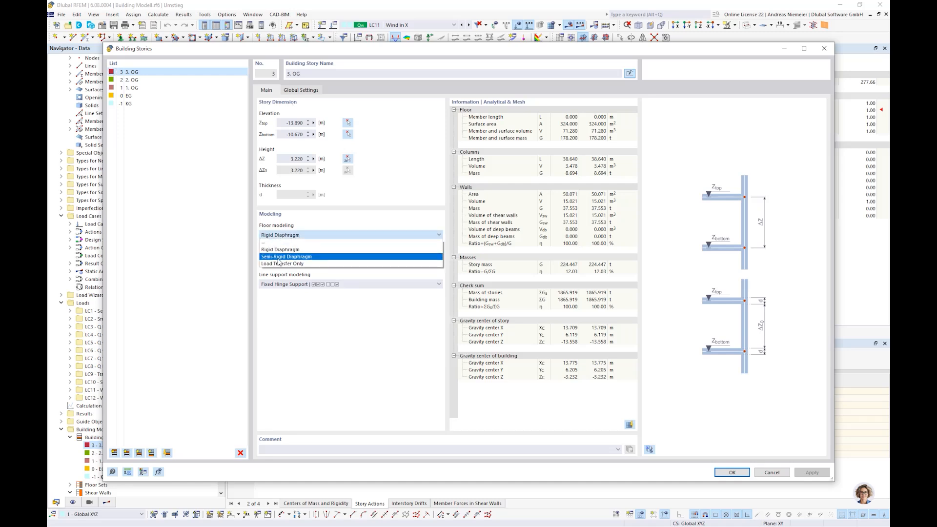
{"action": "left_click", "coordinate": [359, 227]}
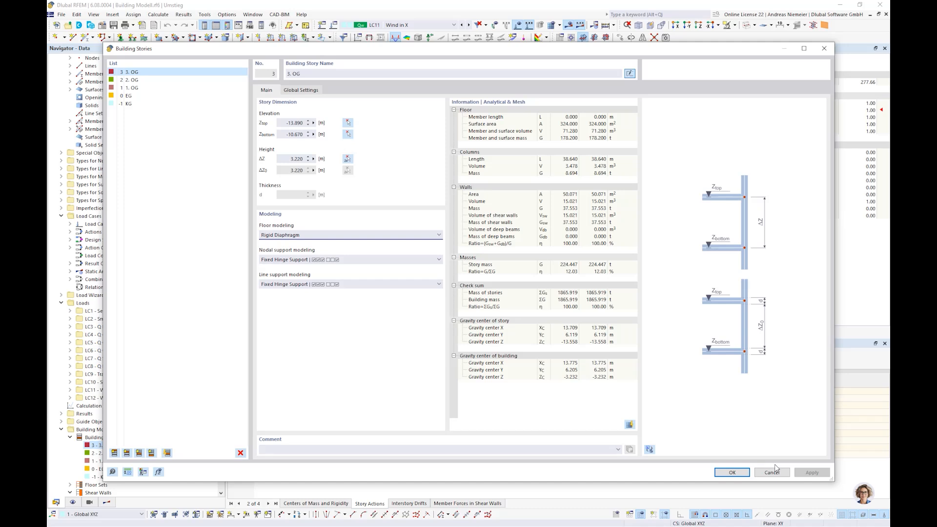
{"action": "left_click", "coordinate": [775, 466]}
{"action": "middle_click_drag", "start_coordinate": [549, 277], "coordinate": [522, 305]}
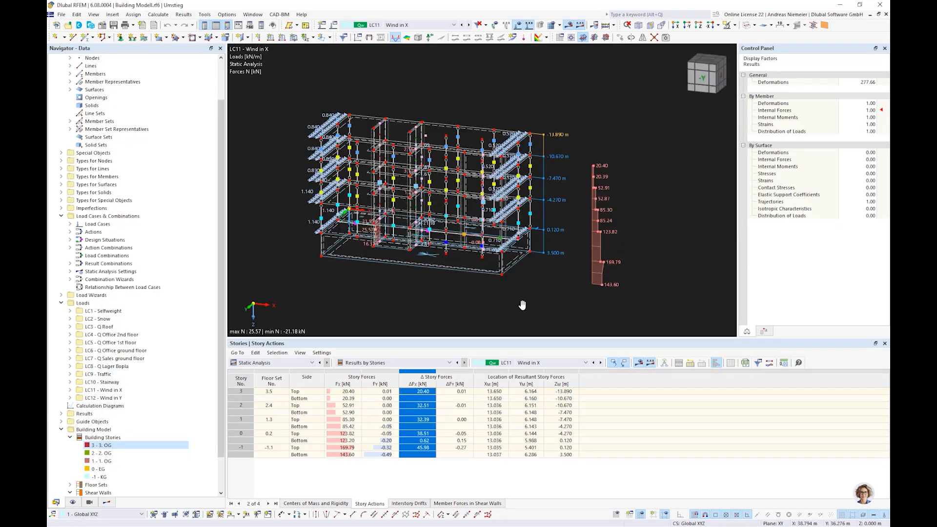
{"action": "scroll", "coordinate": [522, 306], "scroll_direction": "down", "scroll_amount": 2}
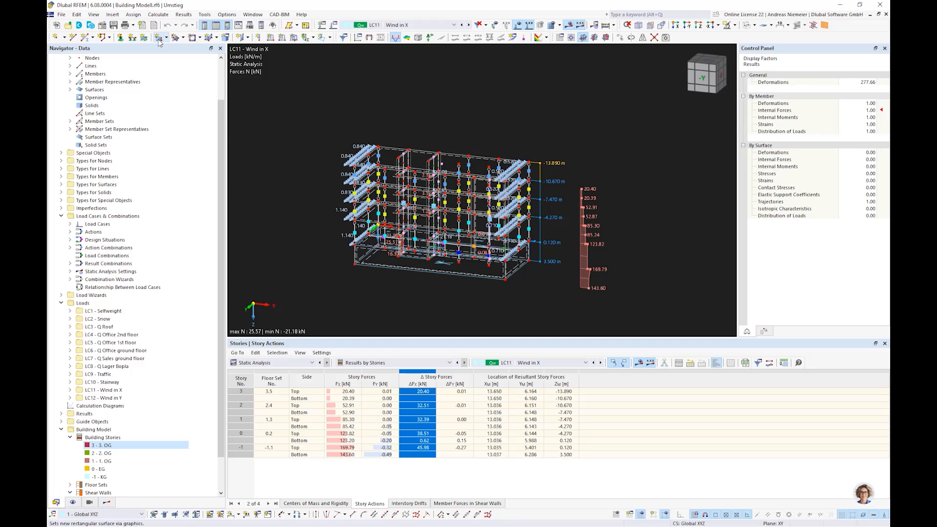
- Close the building model and open Construction Stages.rf6 from the Umstieg folder
{"action": "left_click", "coordinate": [62, 15]}
{"action": "left_click", "coordinate": [140, 96]}
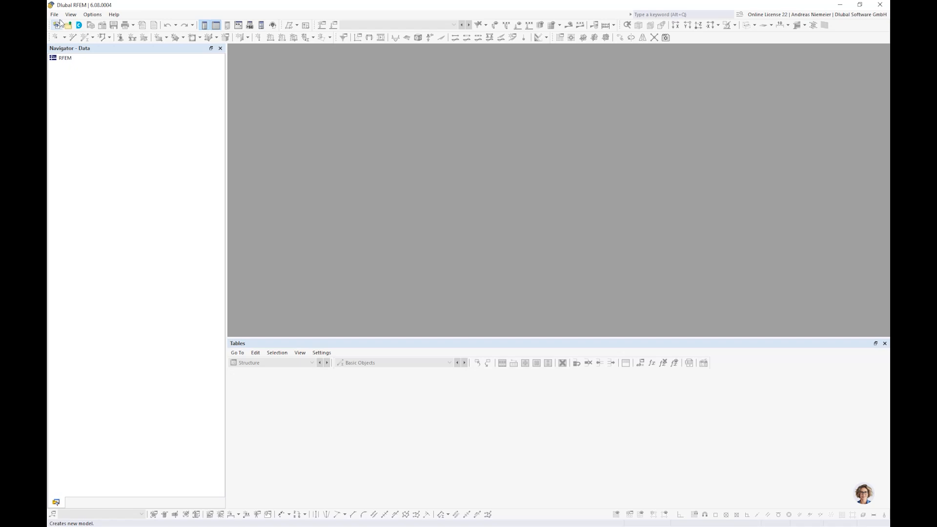
{"action": "left_click", "coordinate": [54, 14]}
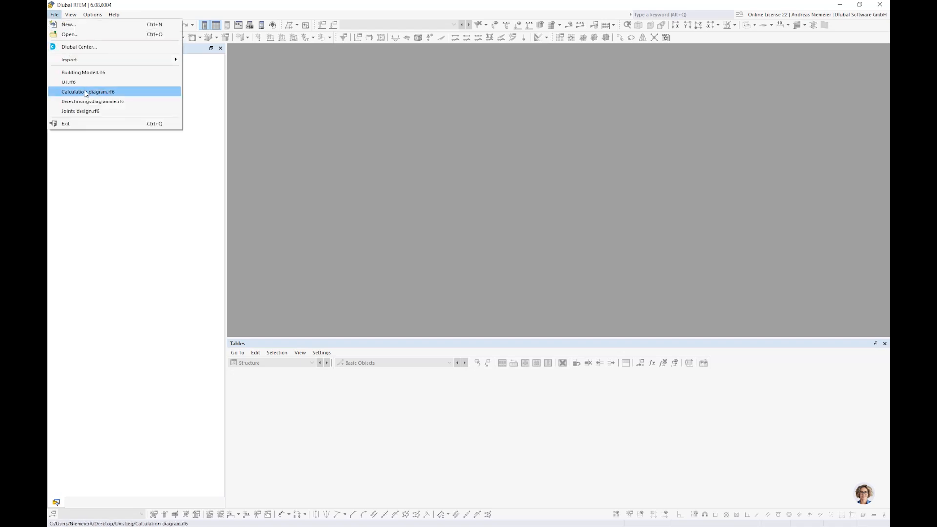
{"action": "left_click", "coordinate": [86, 35]}
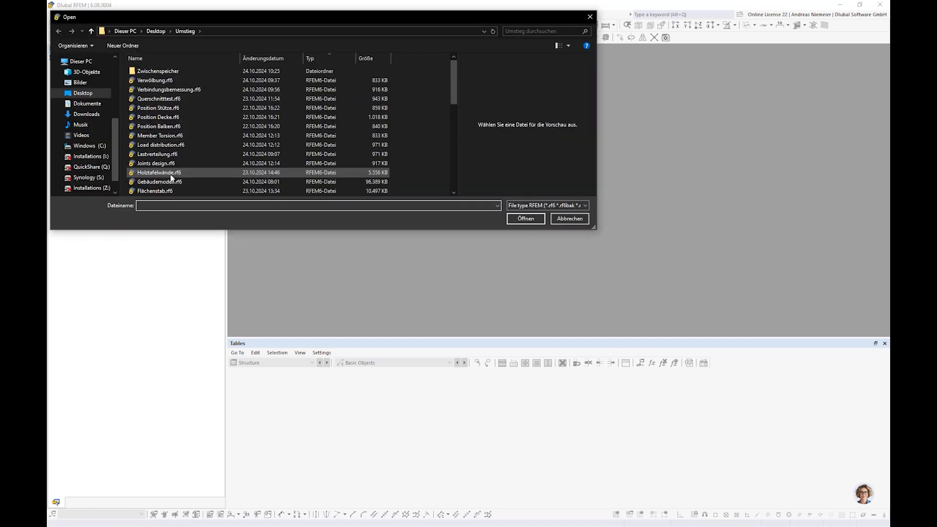
{"action": "left_click", "coordinate": [168, 182]}
{"action": "scroll", "coordinate": [165, 189], "scroll_direction": "down", "scroll_amount": 5}
{"action": "left_click", "coordinate": [168, 69]}
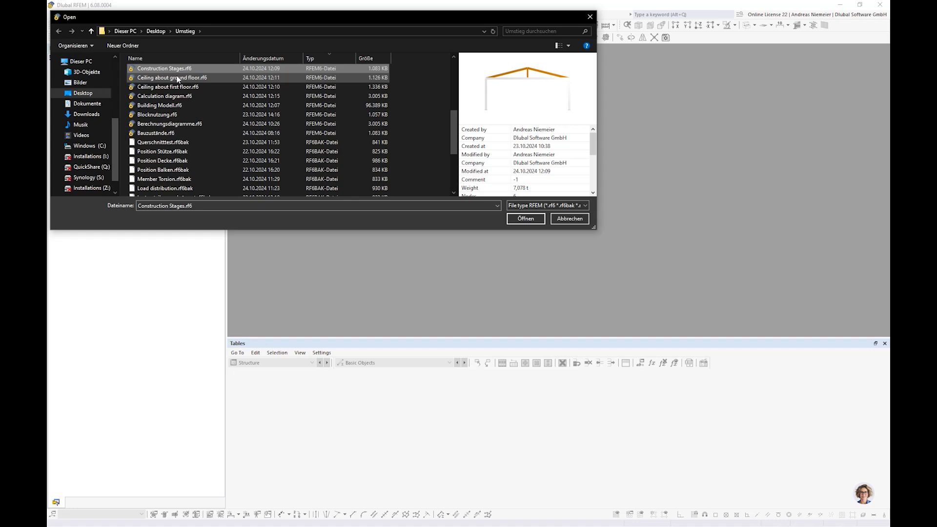
{"action": "key", "text": "Escape"}
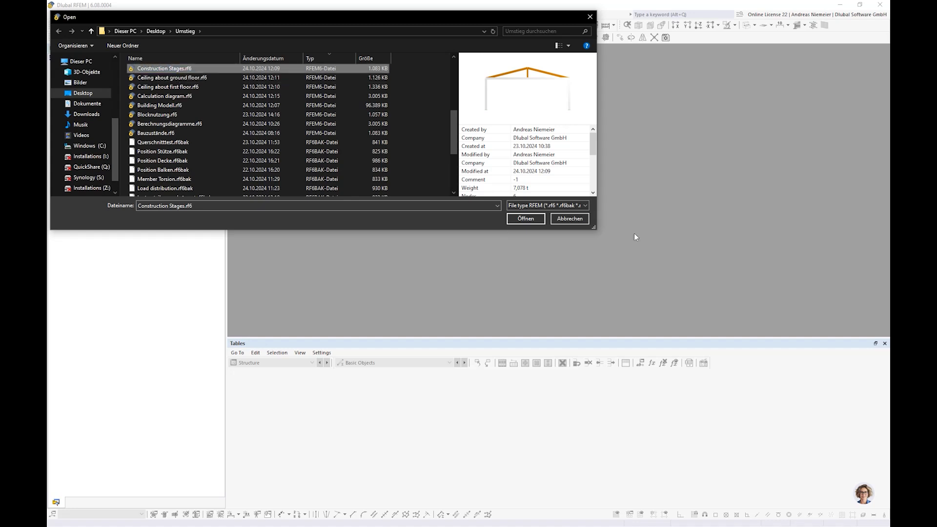
{"action": "left_click", "coordinate": [526, 219]}
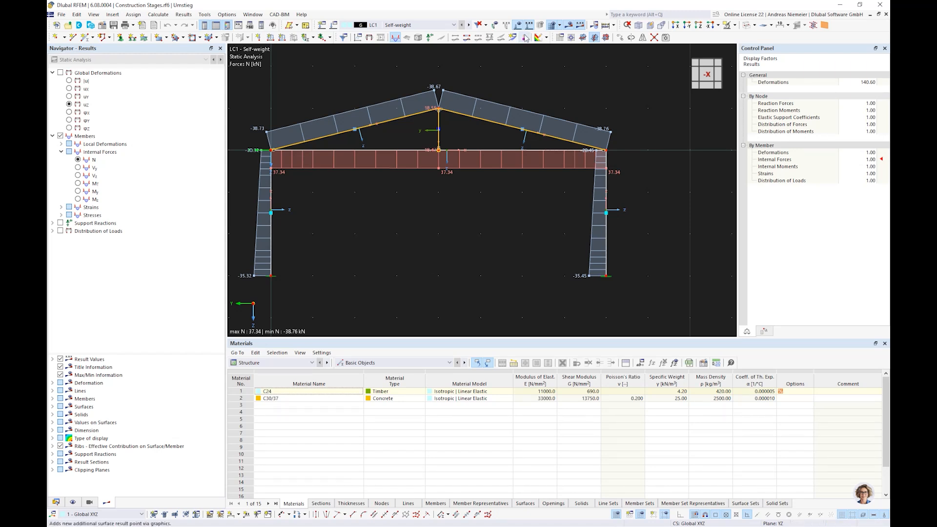
- Hide the results to examine the bare frame structure, and show the axial force results again
{"action": "left_click", "coordinate": [568, 25]}
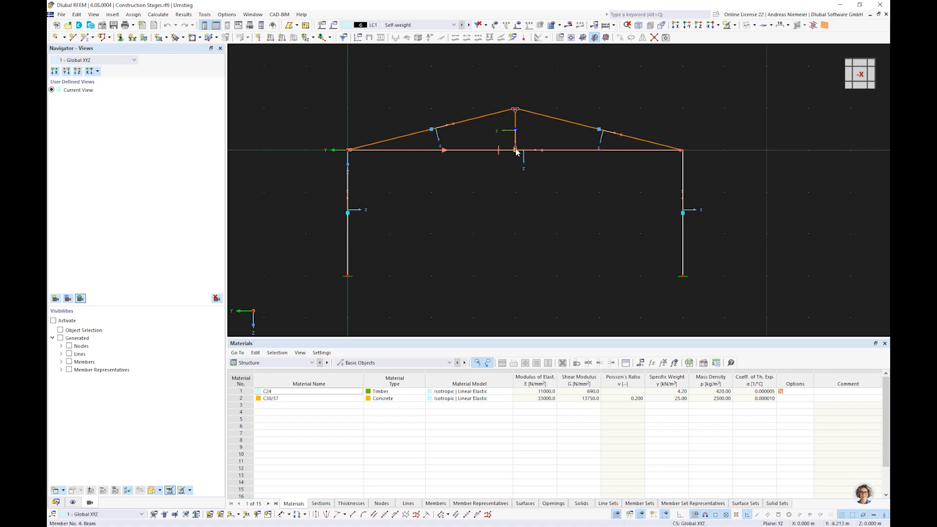
{"action": "scroll", "coordinate": [350, 154], "scroll_direction": "up", "scroll_amount": 2}
{"action": "scroll", "coordinate": [351, 155], "scroll_direction": "down", "scroll_amount": 2}
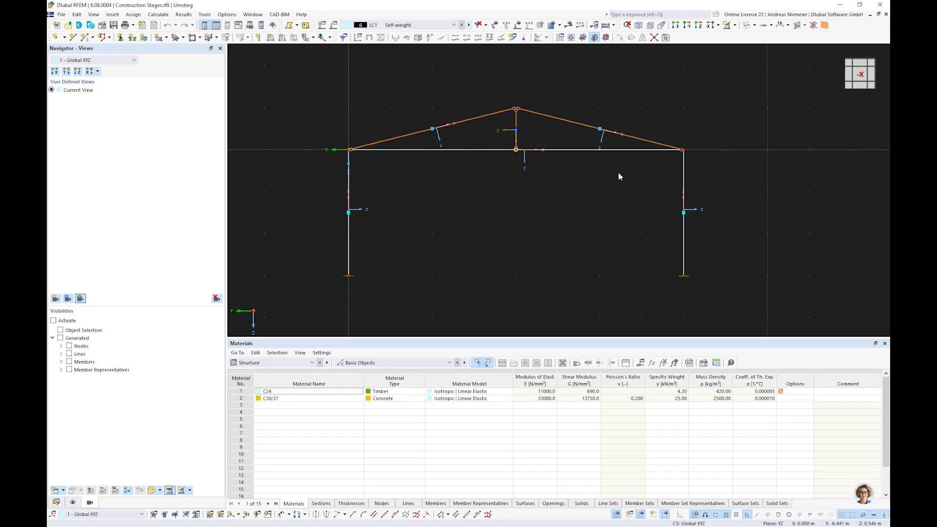
{"action": "left_click", "coordinate": [572, 24]}
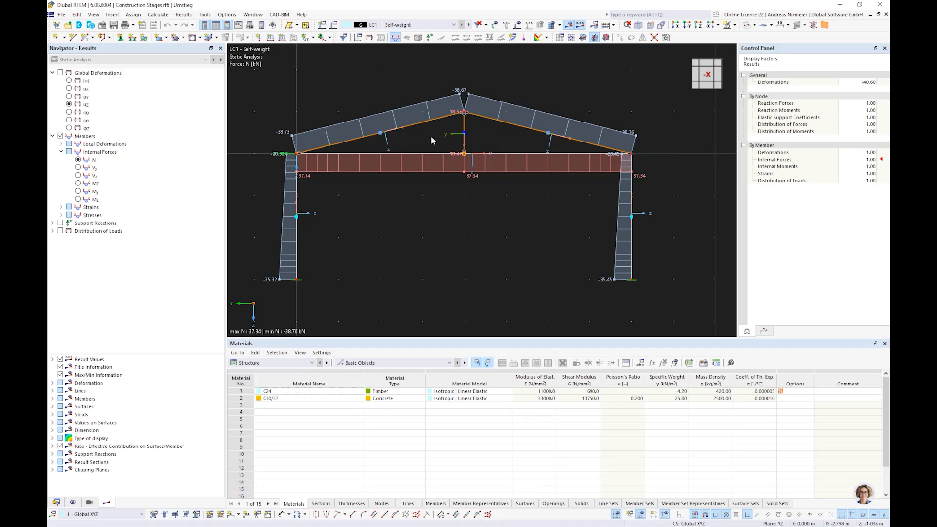
- Compare the self-weight displacements uz with the member axial forces N, examining the horizontal beam and the middle post
{"action": "left_click", "coordinate": [519, 27]}
{"action": "left_click", "coordinate": [518, 26]}
{"action": "left_click", "coordinate": [60, 73]}
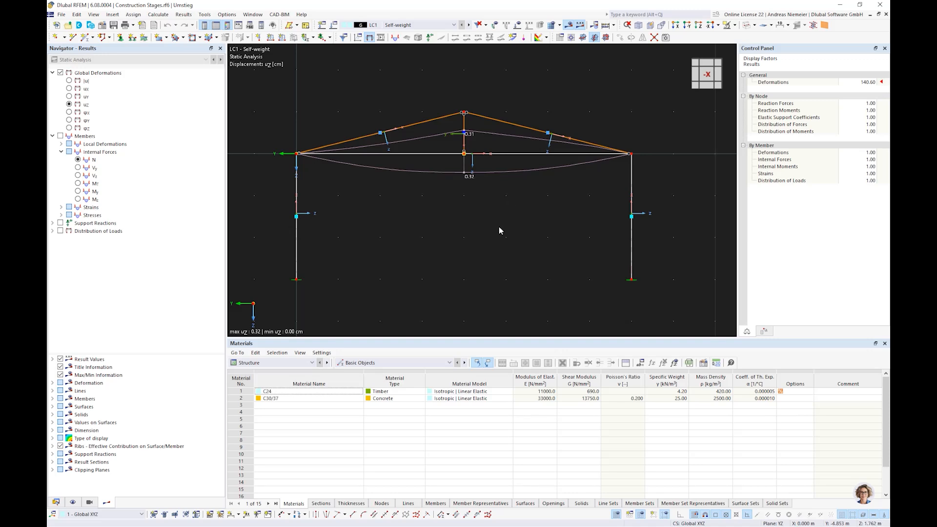
{"action": "left_click", "coordinate": [73, 160]}
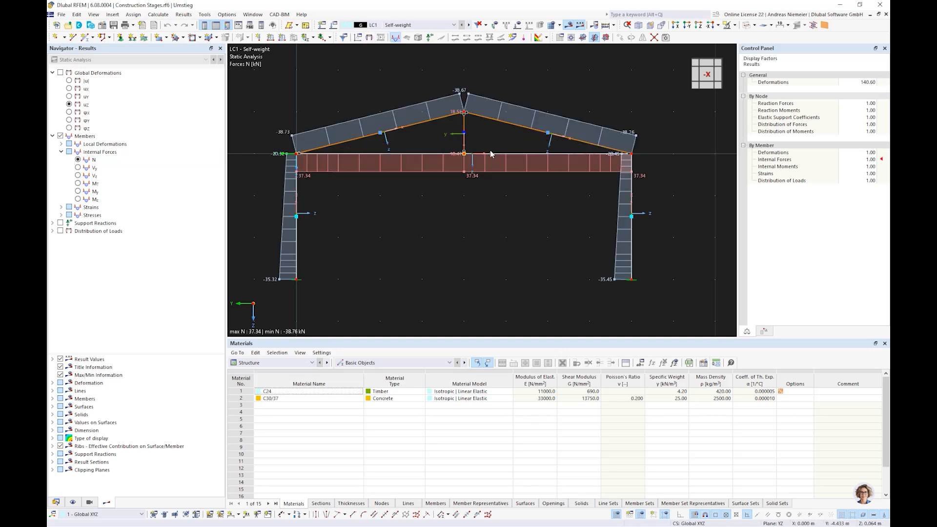
{"action": "scroll", "coordinate": [470, 121], "scroll_direction": "up", "scroll_amount": 2}
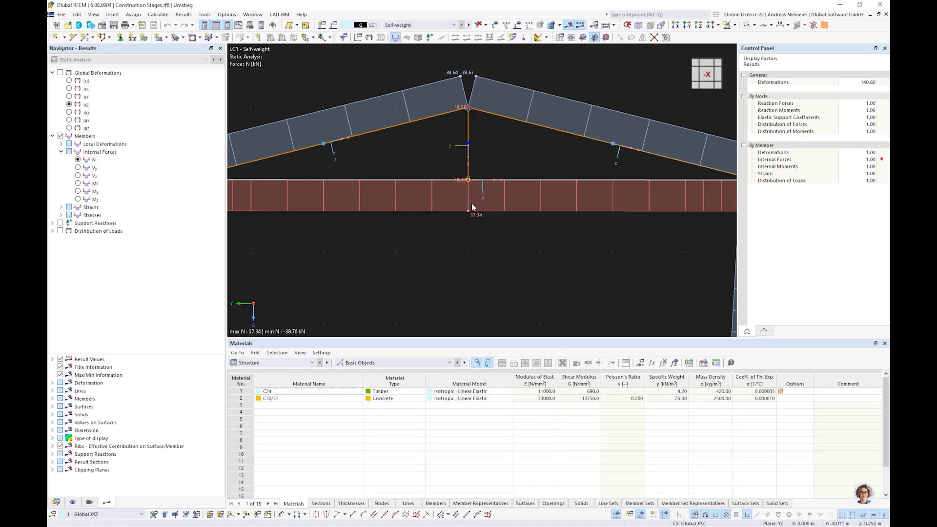
{"action": "scroll", "coordinate": [472, 203], "scroll_direction": "down", "scroll_amount": 2}
{"action": "scroll", "coordinate": [462, 229], "scroll_direction": "down", "scroll_amount": 2}
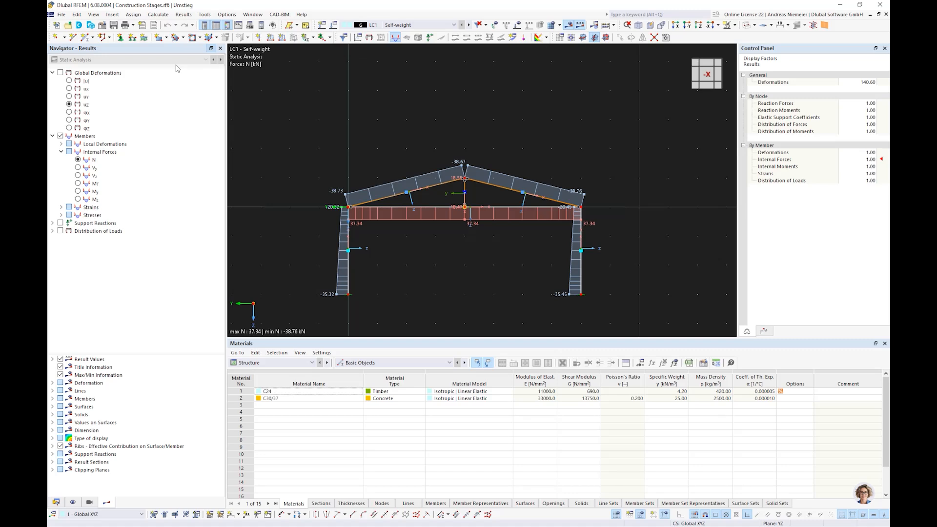
- Activate the Construction Stages Analysis (CSA) add-on in the model's base data
{"action": "left_click", "coordinate": [101, 25]}
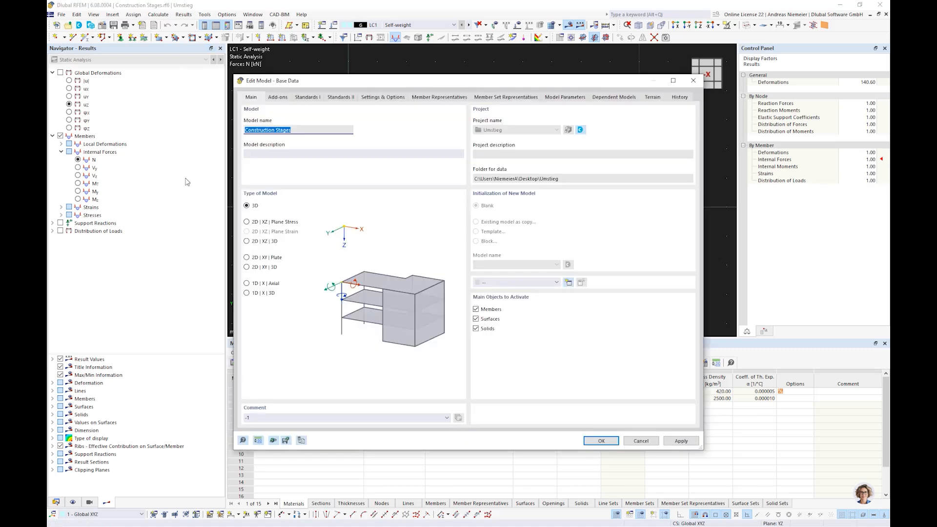
{"action": "left_click", "coordinate": [276, 98]}
{"action": "left_click", "coordinate": [247, 140]}
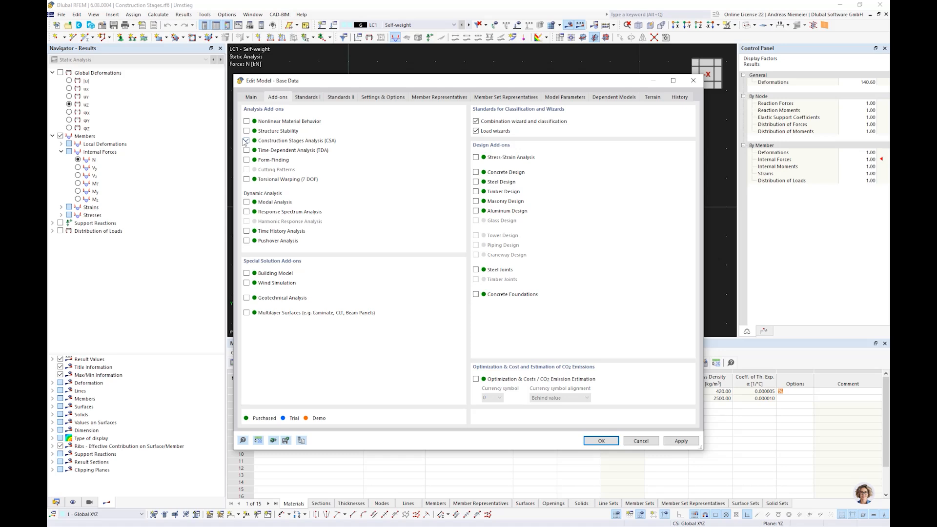
{"action": "left_click", "coordinate": [604, 444]}
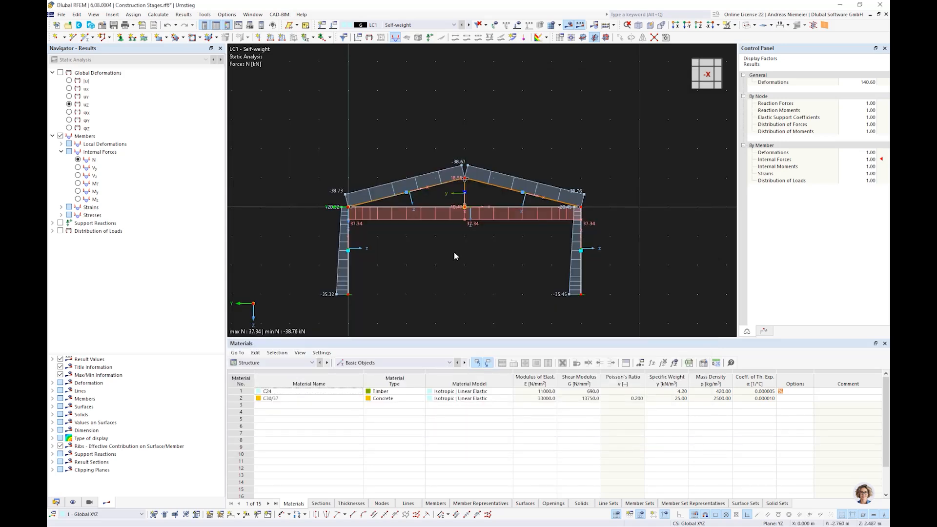
- Create a first construction stage named Column with changes to members and nodal supports enabled
{"action": "left_click", "coordinate": [57, 503]}
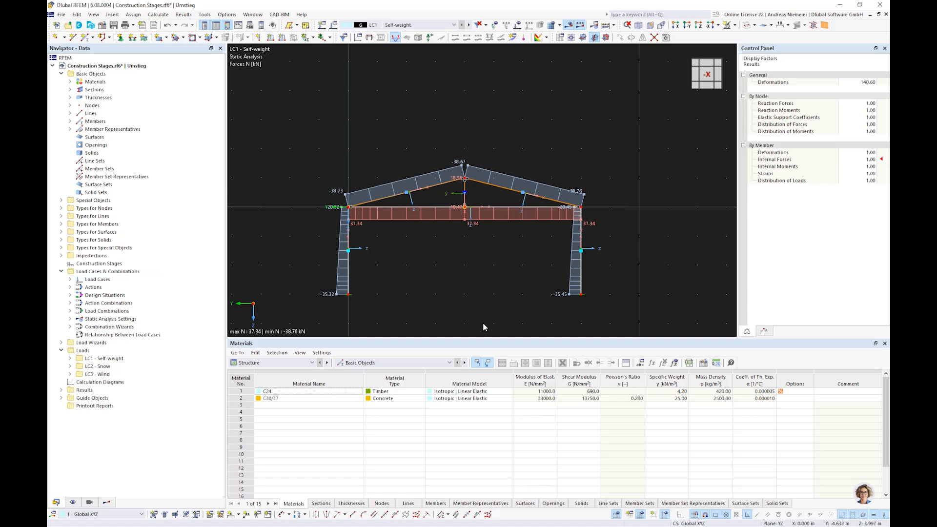
{"action": "right_click", "coordinate": [107, 264]}
{"action": "left_click", "coordinate": [146, 278]}
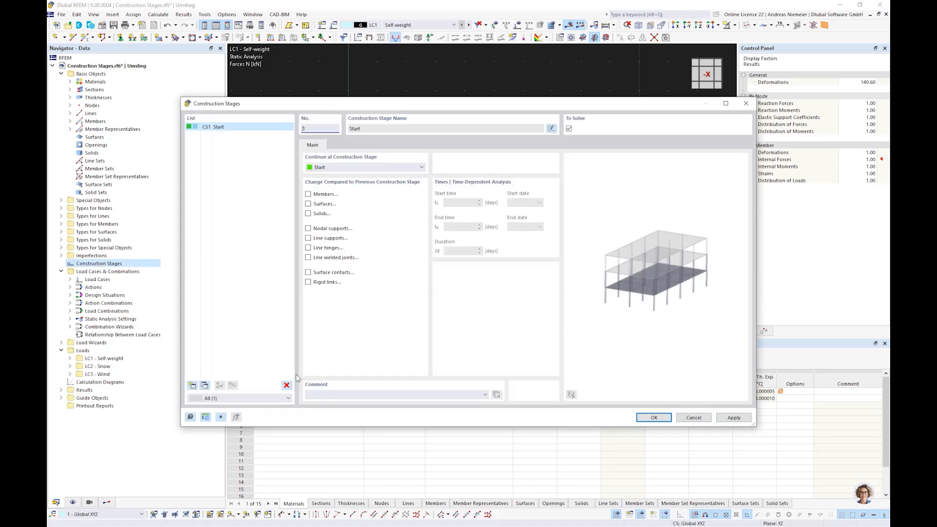
{"action": "left_click", "coordinate": [551, 128]}
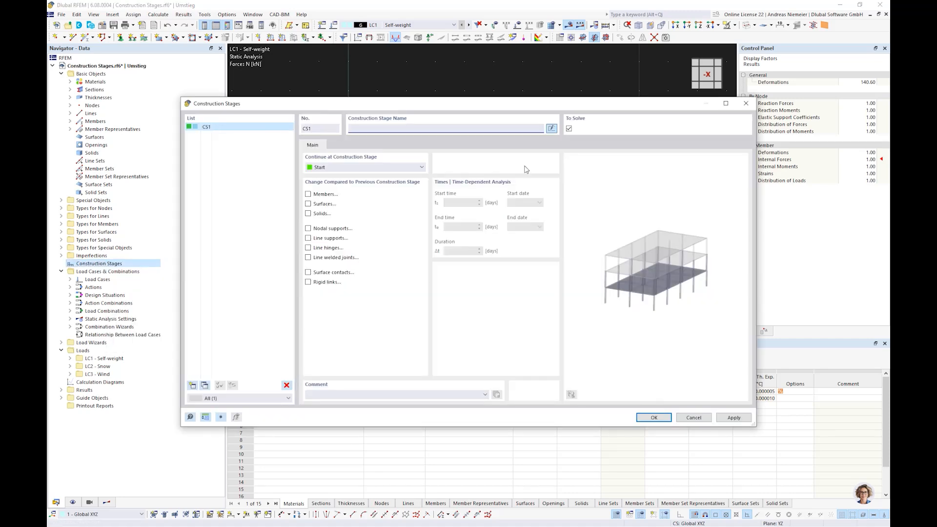
{"action": "type", "text": "Column"}
{"action": "left_click", "coordinate": [271, 325]}
{"action": "left_click", "coordinate": [308, 195]}
{"action": "left_click", "coordinate": [308, 229]}
- Add the two columns, members 5 and 6, to the Column stage by selecting them in the model
{"action": "left_click", "coordinate": [340, 146]}
{"action": "left_click", "coordinate": [536, 177]}
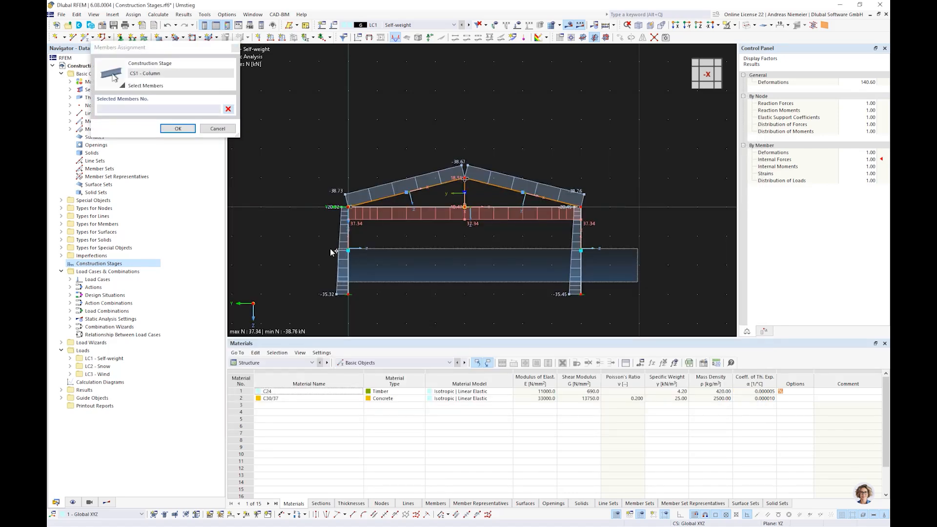
{"action": "left_click_drag", "start_coordinate": [330, 251], "coordinate": [332, 252]}
{"action": "left_click", "coordinate": [176, 129]}
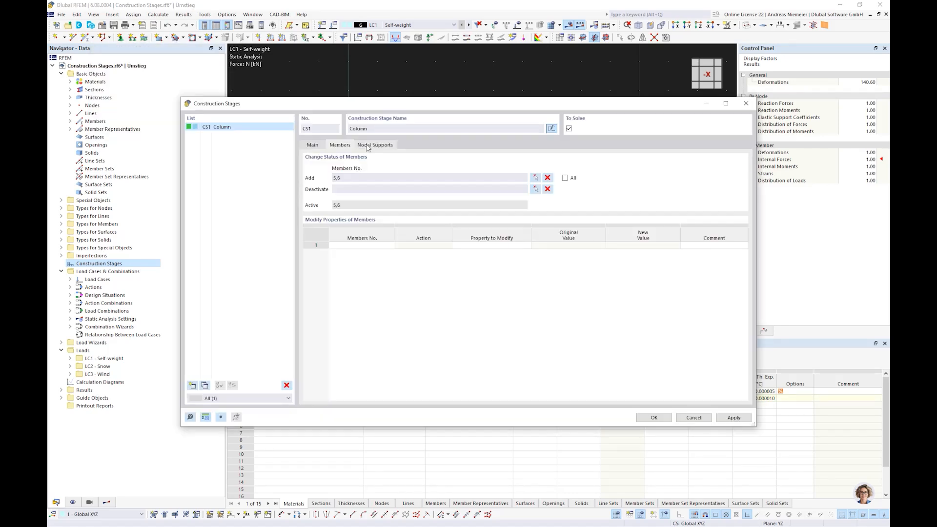
- Add the nodal supports at the two column bases, nodes 5 and 7, to the Column stage
{"action": "left_click", "coordinate": [374, 145]}
{"action": "left_click", "coordinate": [535, 179]}
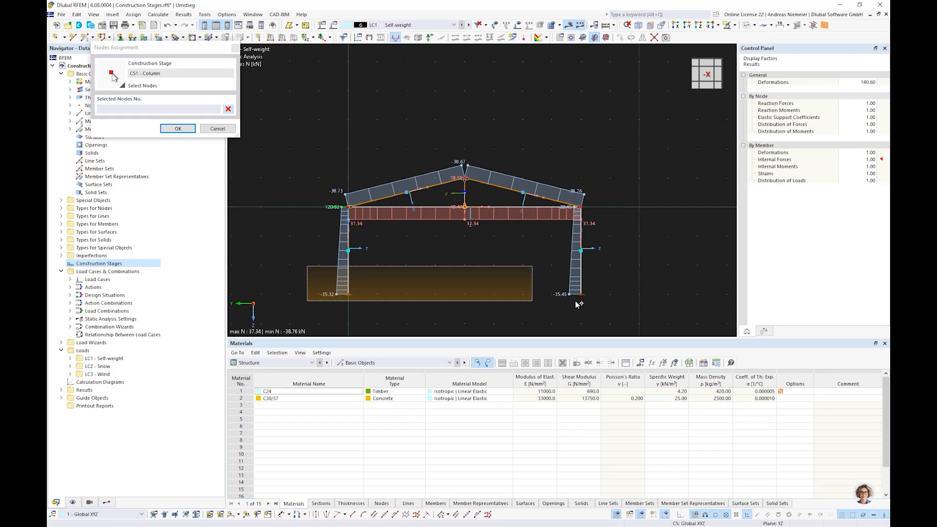
{"action": "left_click_drag", "start_coordinate": [577, 305], "coordinate": [584, 305]}
{"action": "left_click", "coordinate": [177, 129]}
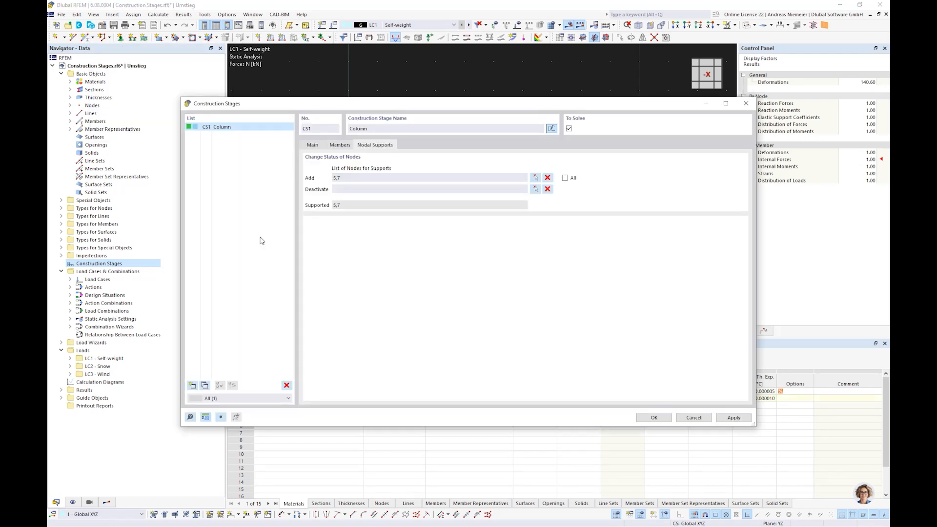
- Create a second construction stage named Girder that continues from the Column stage
{"action": "left_click", "coordinate": [193, 385]}
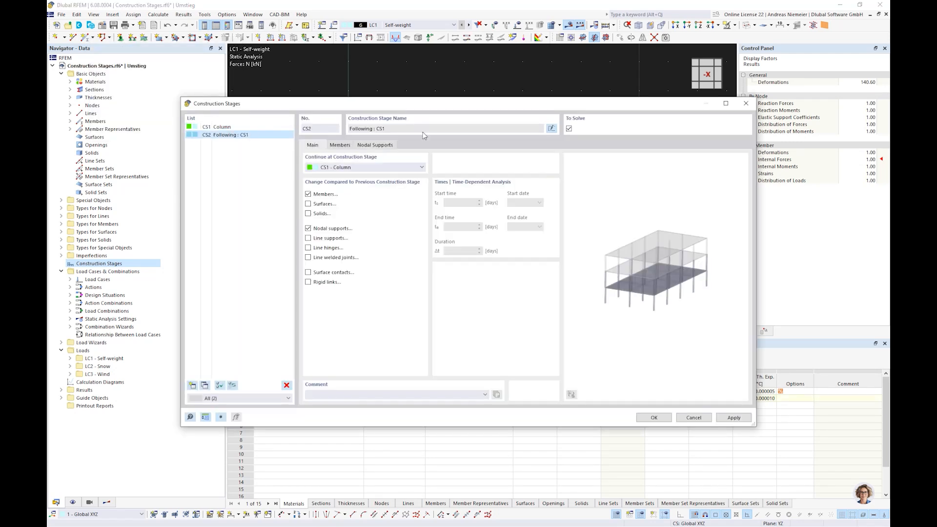
{"action": "left_click", "coordinate": [551, 129]}
{"action": "type", "text": "Girder"}
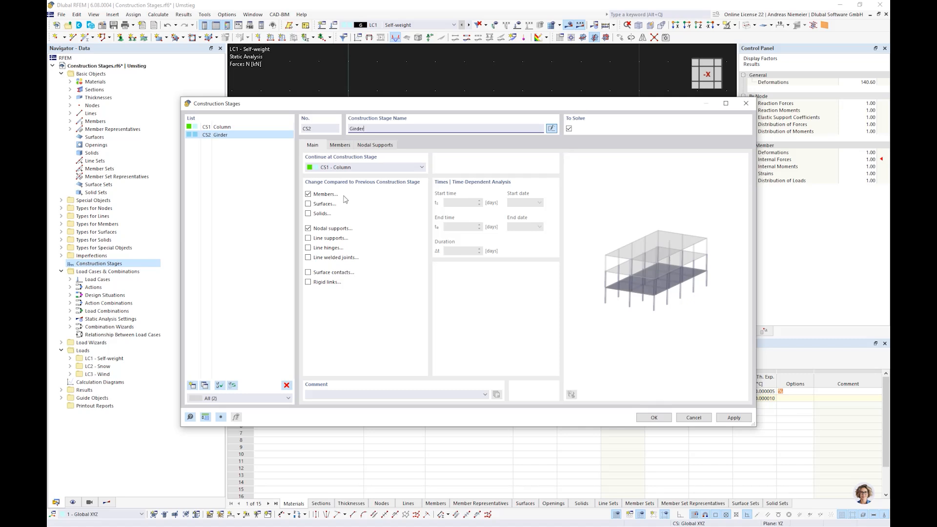
- Add the horizontal girder, member 4, to the Girder stage by selecting it in the model
{"action": "left_click", "coordinate": [339, 145]}
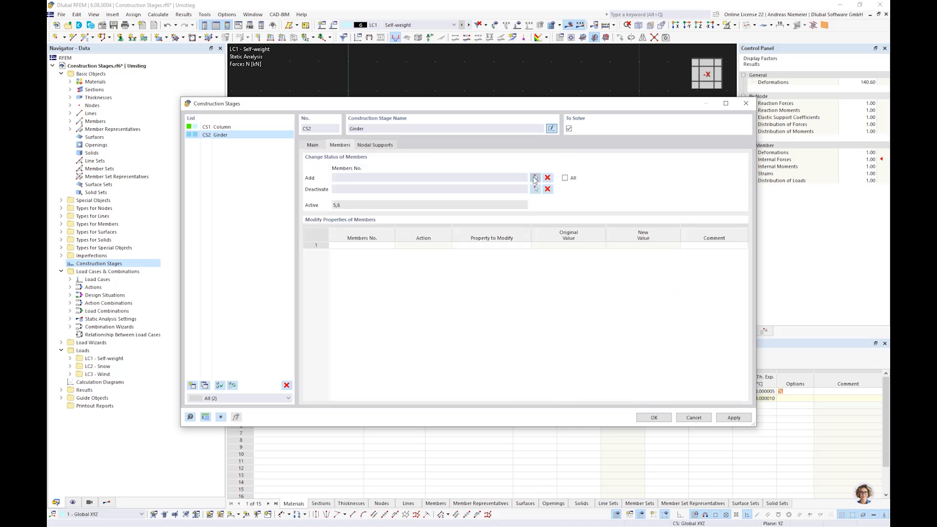
{"action": "left_click", "coordinate": [535, 179]}
{"action": "left_click", "coordinate": [496, 204]}
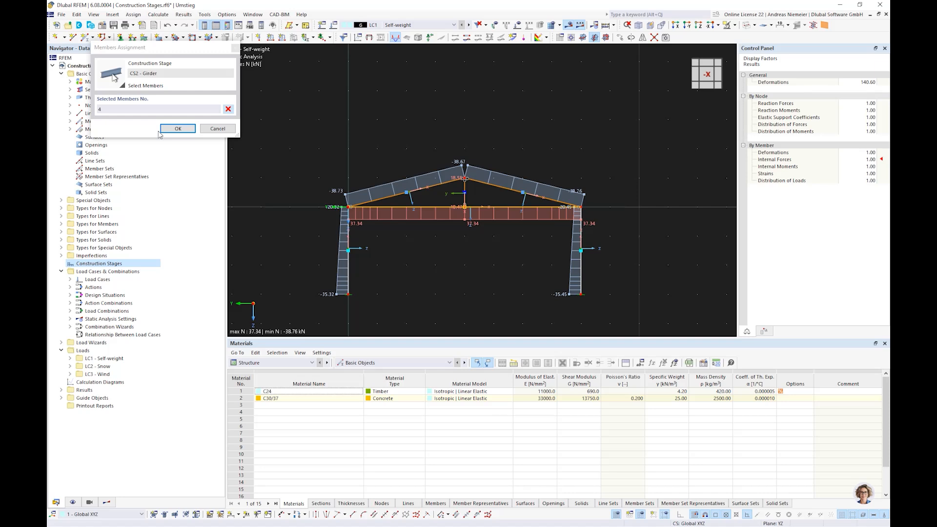
{"action": "left_click", "coordinate": [175, 129]}
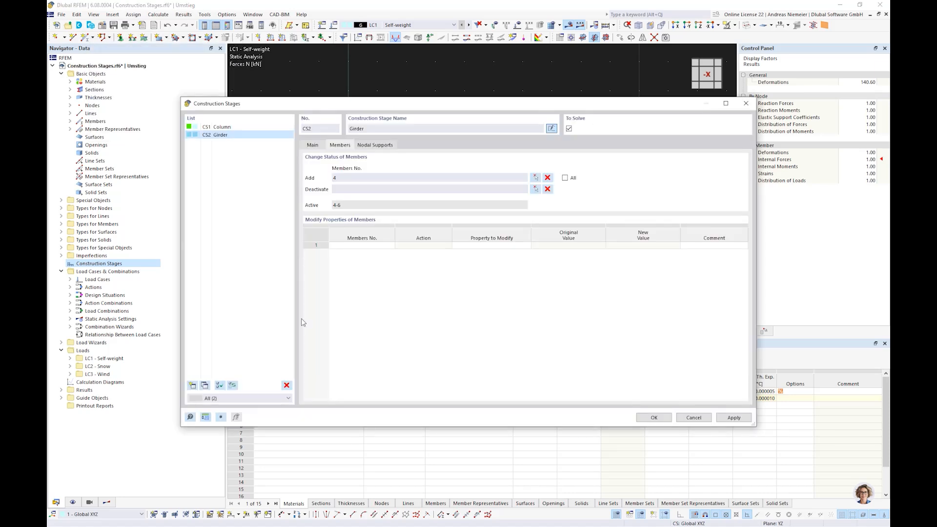
- Create a third construction stage named Roof that follows the Girder stage
{"action": "left_click", "coordinate": [194, 385]}
{"action": "left_click", "coordinate": [340, 145]}
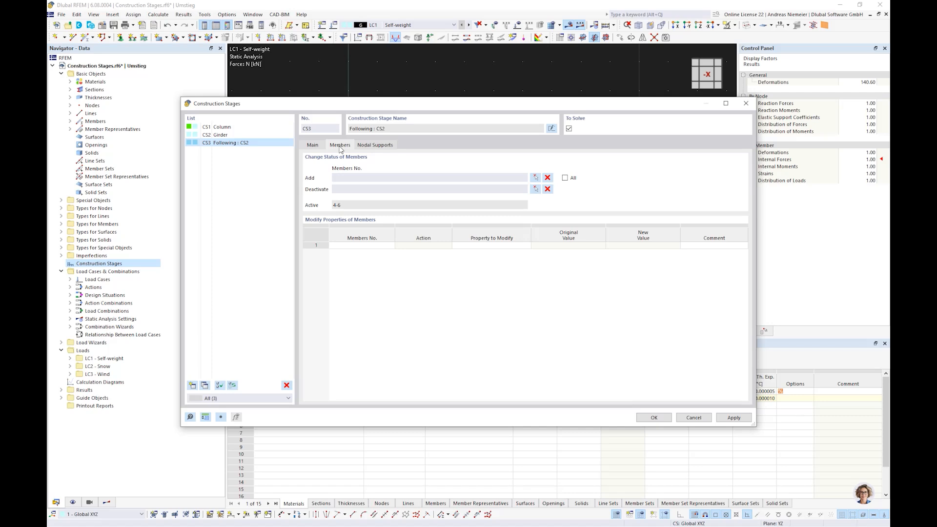
{"action": "left_click", "coordinate": [551, 128]}
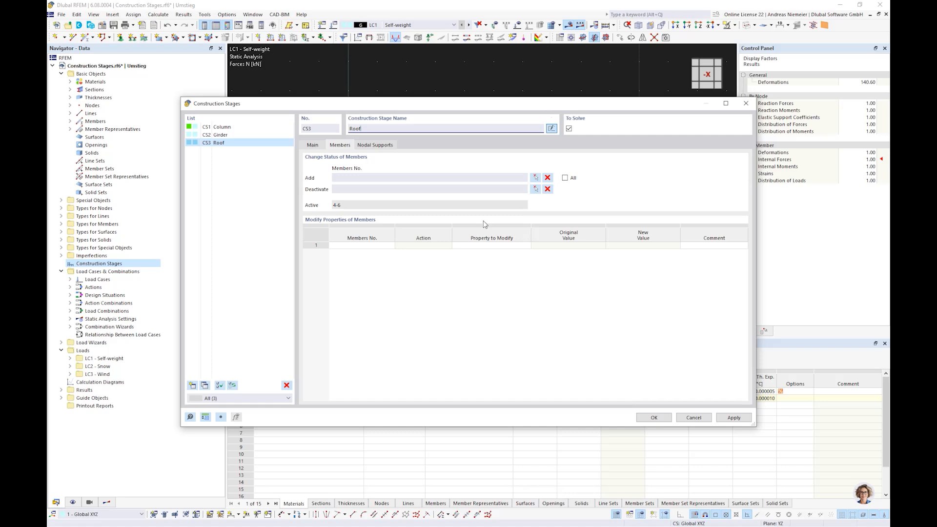
- Add the remaining roof members to the Roof stage by selecting them in the model, and save the construction stages
{"action": "left_click", "coordinate": [535, 177]}
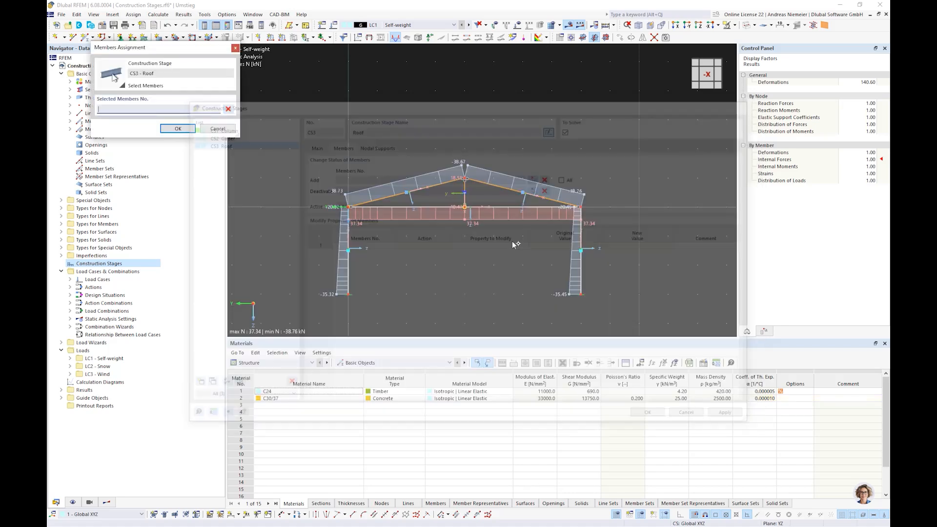
{"action": "left_click", "coordinate": [178, 128]}
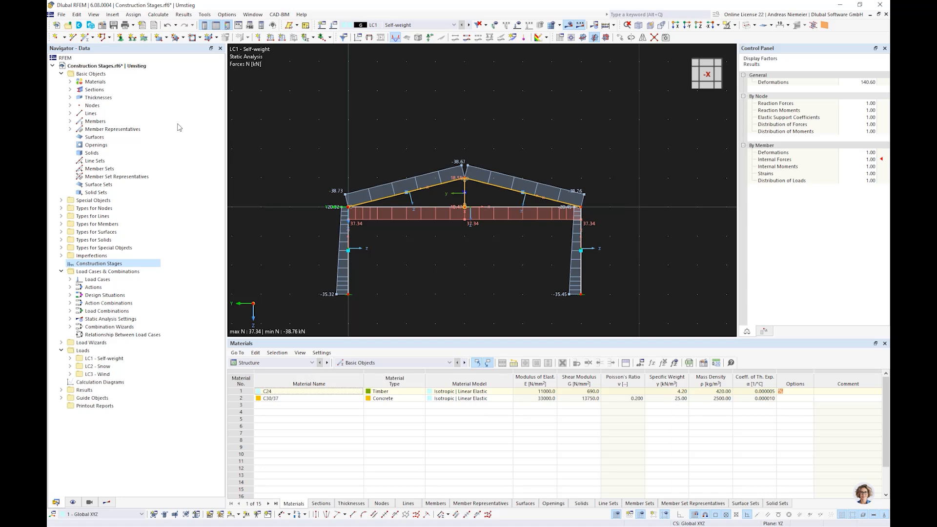
{"action": "left_click", "coordinate": [652, 417]}
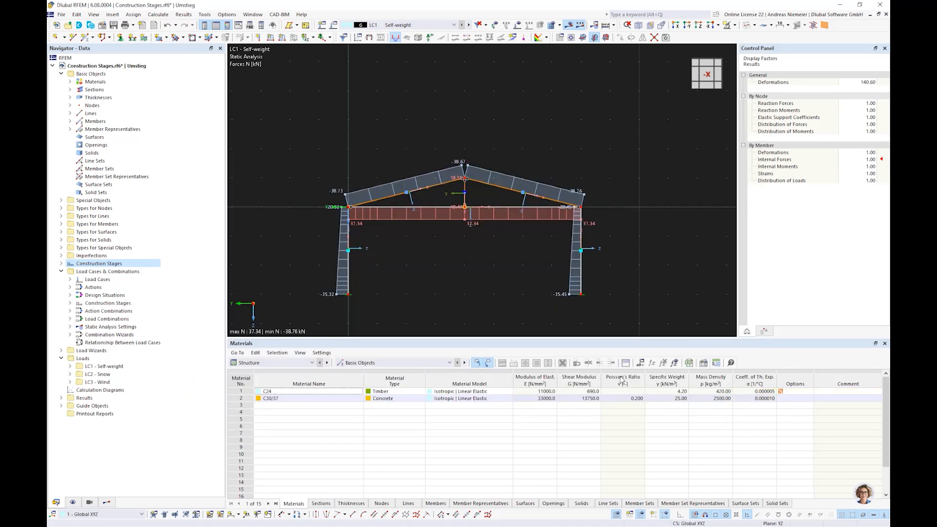
- Display the Column stage without hidden objects in the background, and step through the Girder and Roof stages
{"action": "left_click", "coordinate": [433, 26]}
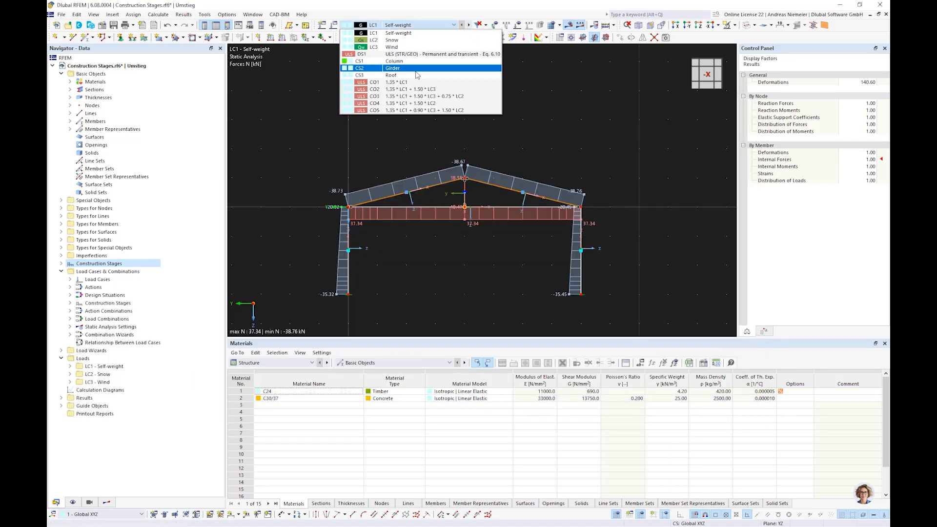
{"action": "left_click", "coordinate": [419, 61]}
{"action": "right_click", "coordinate": [579, 111]}
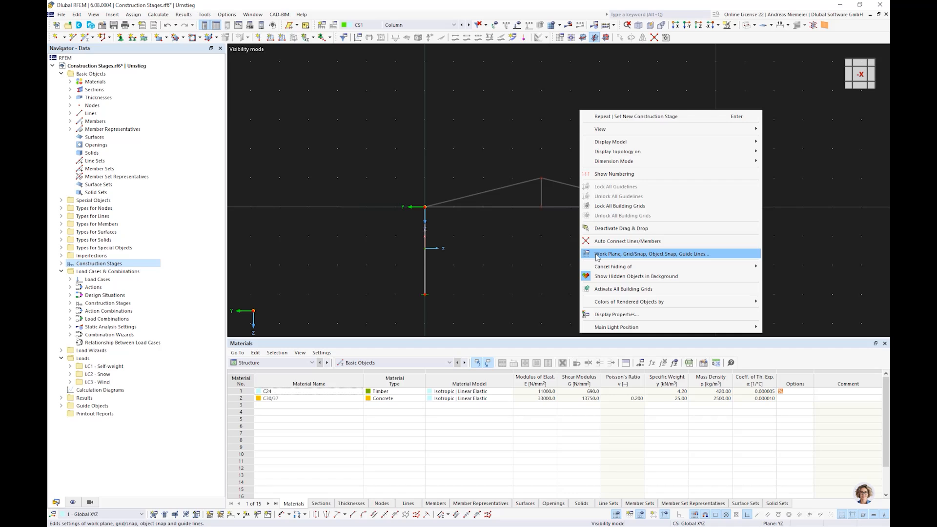
{"action": "left_click", "coordinate": [597, 254]}
{"action": "middle_click_drag", "start_coordinate": [585, 268], "coordinate": [491, 217]}
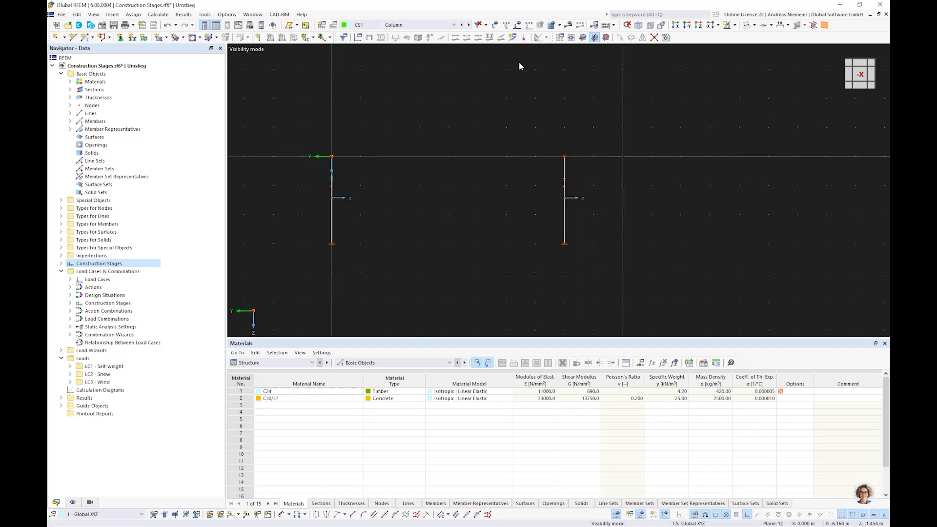
{"action": "left_click", "coordinate": [469, 26]}
{"action": "left_click", "coordinate": [470, 25]}
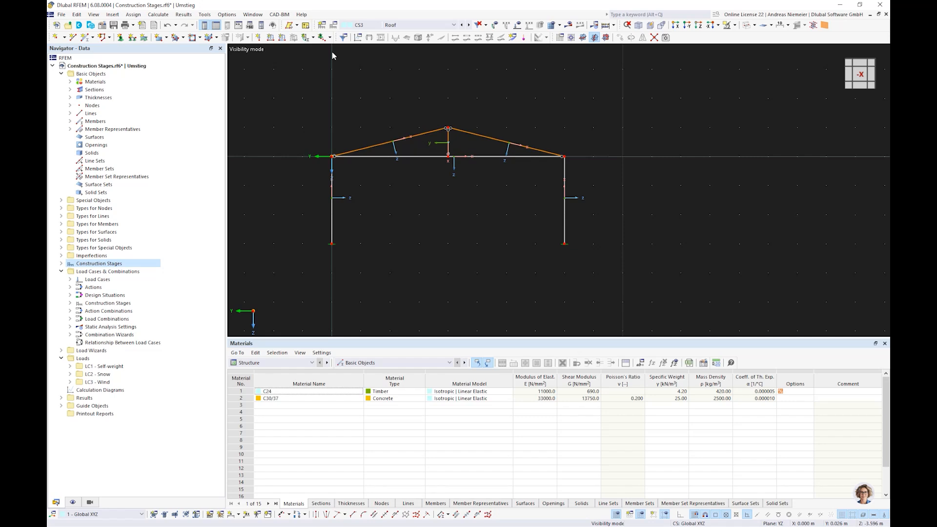
- Enable consideration of the initial state in combination wizard 2 of the ULS design situation DS1
{"action": "double_click", "coordinate": [144, 273]}
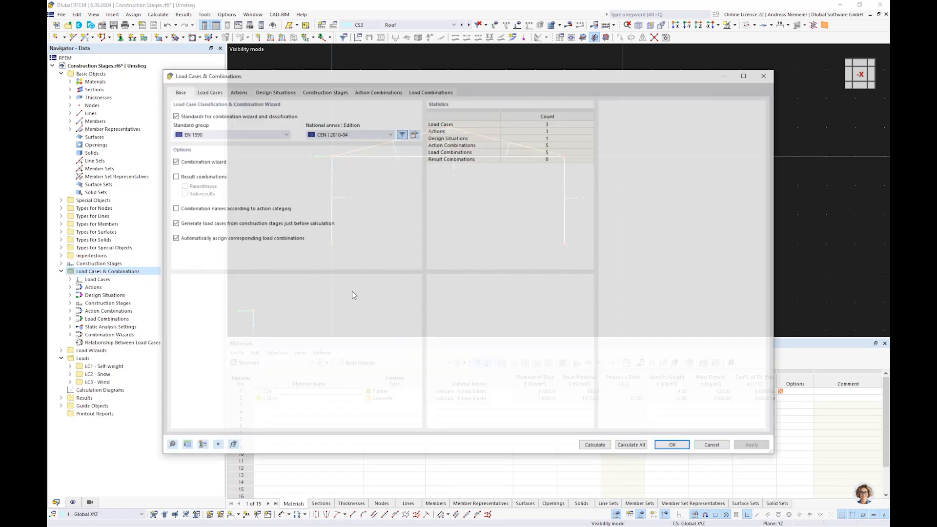
{"action": "left_click", "coordinate": [287, 92]}
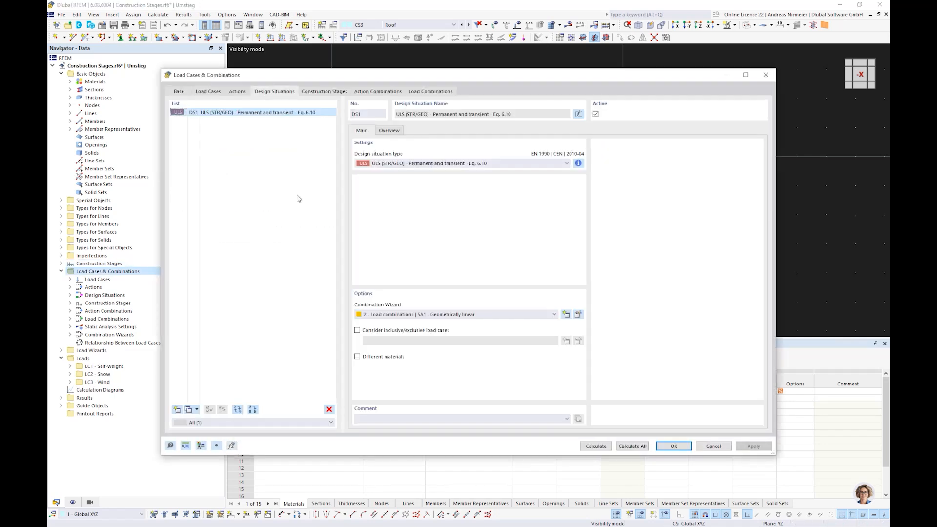
{"action": "left_click", "coordinate": [578, 315]}
{"action": "left_click", "coordinate": [324, 311]}
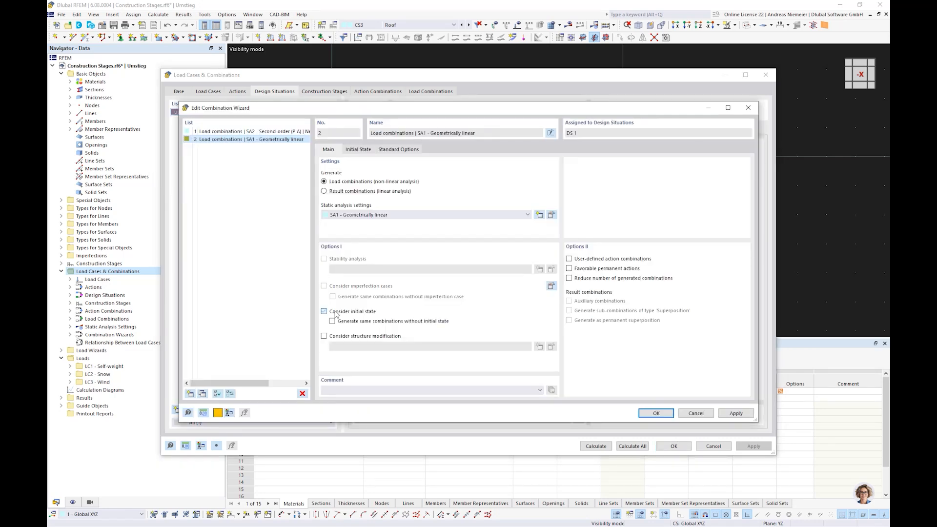
- Assign the Column, Girder and Roof stages as initial states in combination wizard 2 and confirm the wizard
{"action": "left_click", "coordinate": [357, 149]}
{"action": "double_click", "coordinate": [370, 194]}
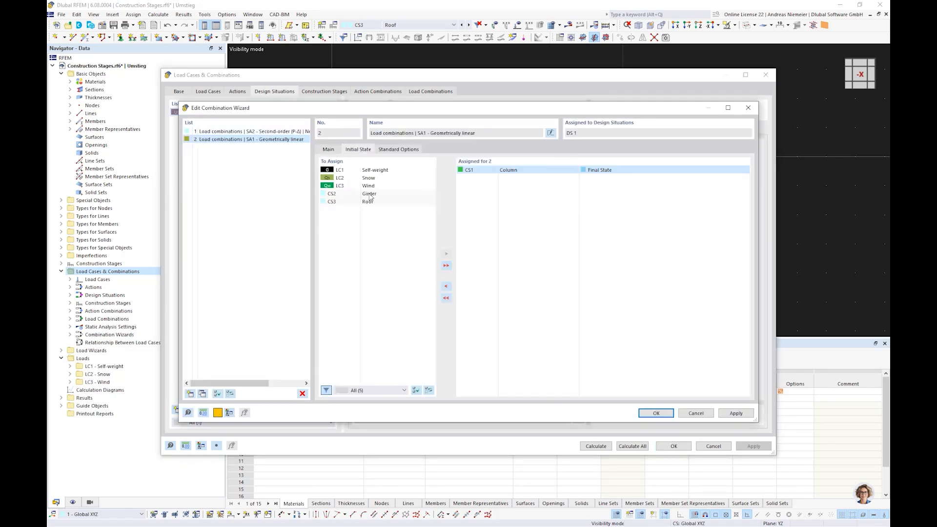
{"action": "left_click", "coordinate": [370, 194]}
{"action": "double_click", "coordinate": [369, 194]}
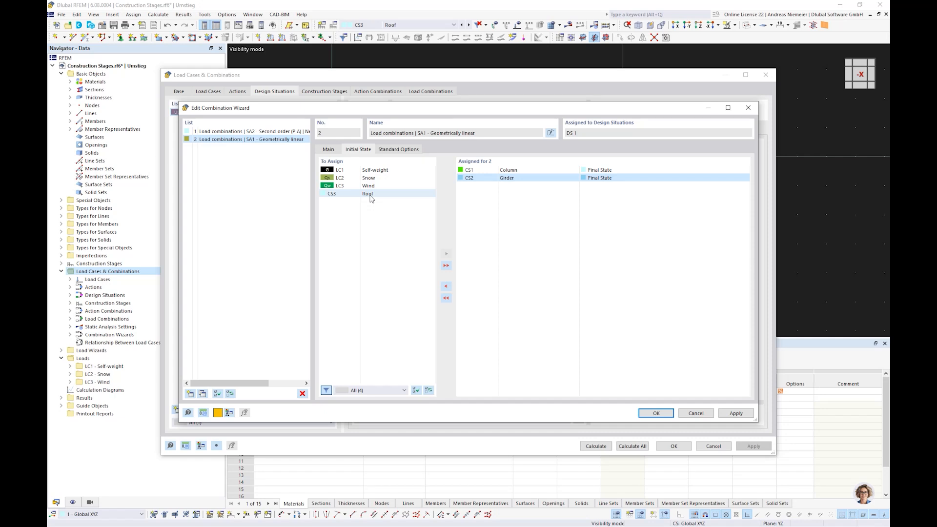
{"action": "double_click", "coordinate": [370, 195]}
{"action": "left_click", "coordinate": [663, 415]}
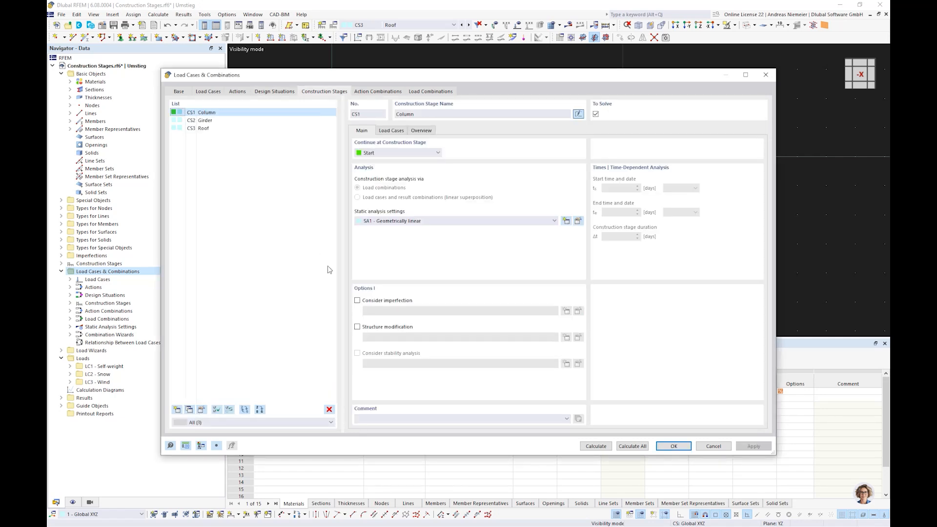
- Assign the Self-weight and Wind load cases to the Column construction stage
{"action": "left_click", "coordinate": [391, 130]}
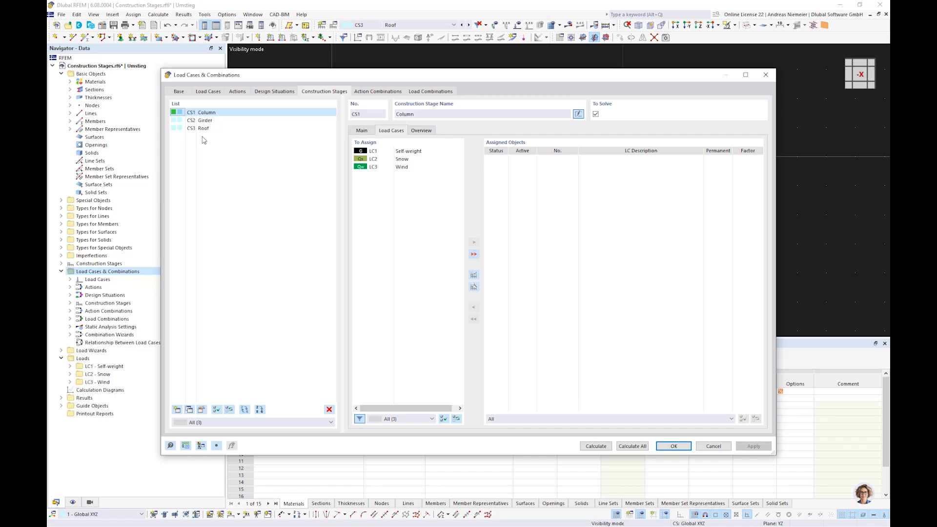
{"action": "double_click", "coordinate": [395, 153]}
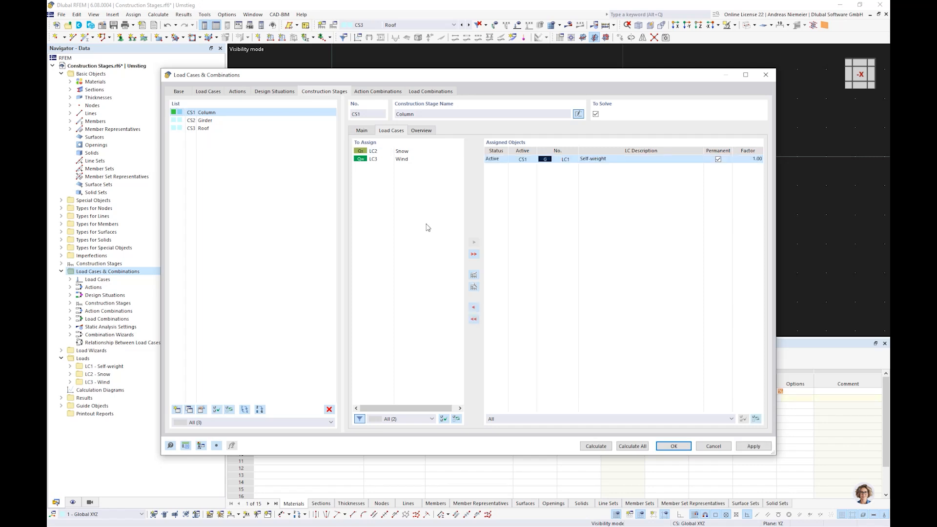
{"action": "double_click", "coordinate": [405, 161]}
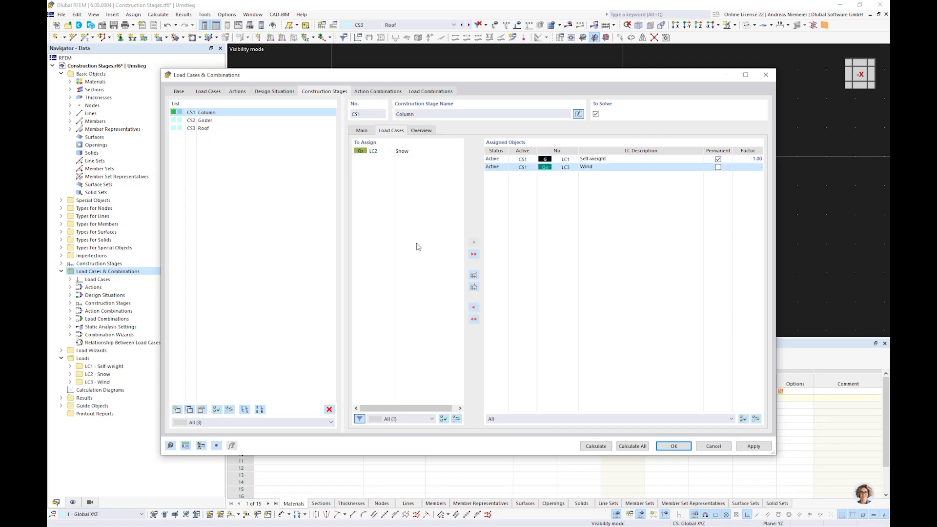
- Assign the Wind load case to the Girder construction stage
{"action": "left_click", "coordinate": [208, 121]}
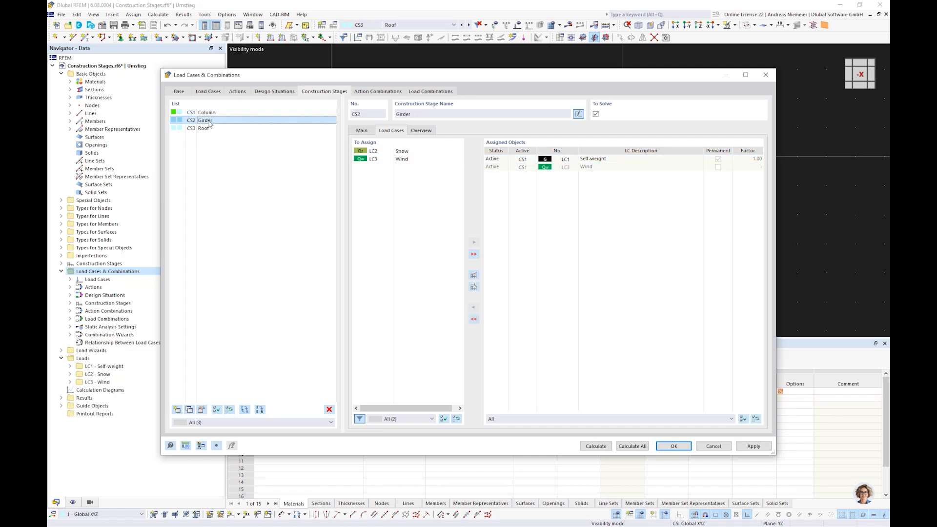
{"action": "left_click", "coordinate": [404, 164]}
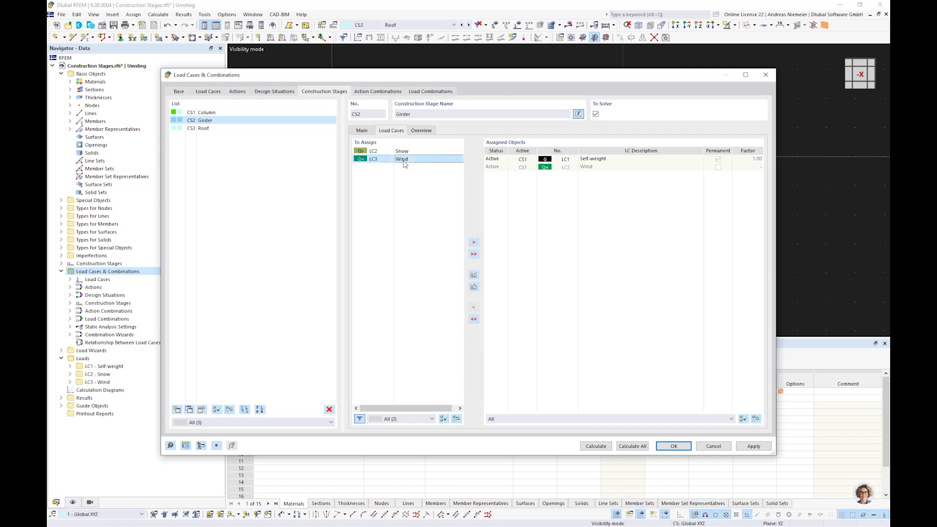
{"action": "double_click", "coordinate": [405, 164]}
- Assign the Snow and Wind load cases to the Roof construction stage
{"action": "left_click", "coordinate": [239, 128]}
{"action": "double_click", "coordinate": [408, 152]}
{"action": "double_click", "coordinate": [408, 151]}
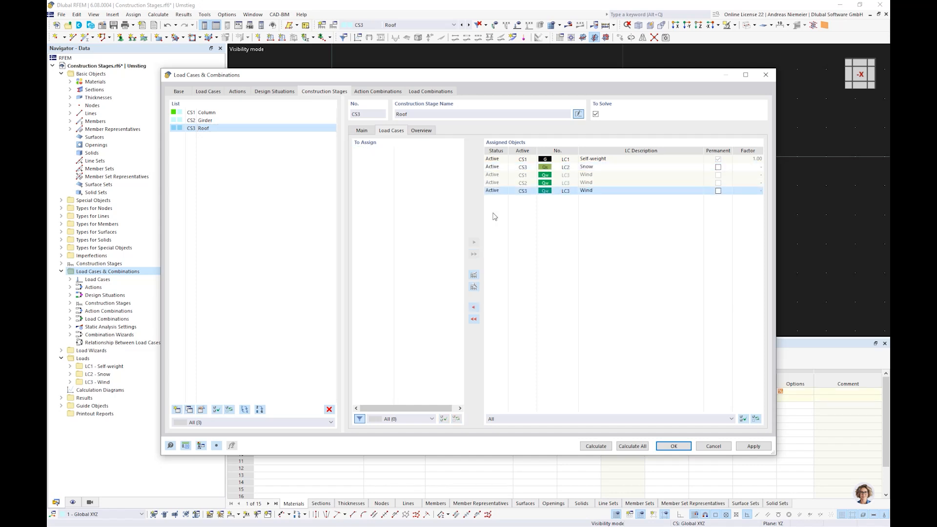
- Examine the generated load combinations CO1 to CO7, checking their construction stages, initial states and assigned load case factors
{"action": "left_click", "coordinate": [441, 92]}
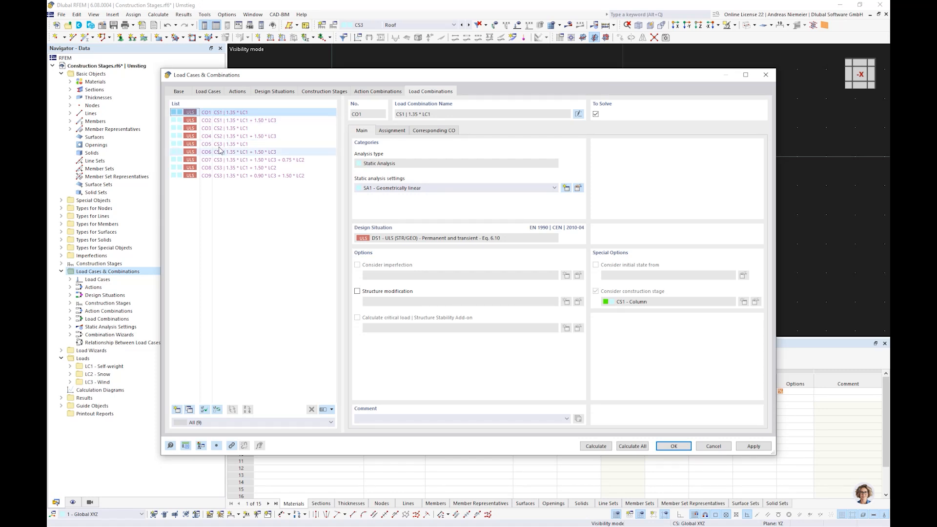
{"action": "key", "text": "Down"}
{"action": "key", "text": "Down"}
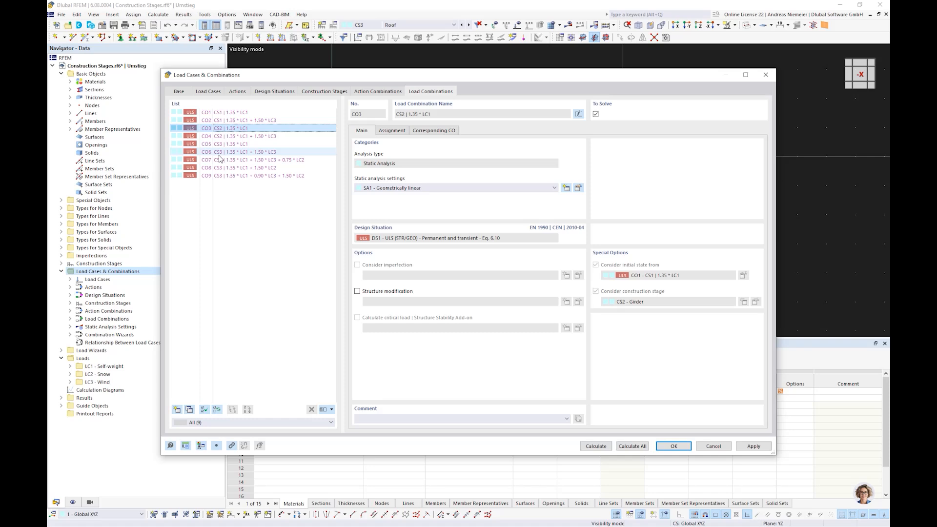
{"action": "left_click", "coordinate": [220, 114]}
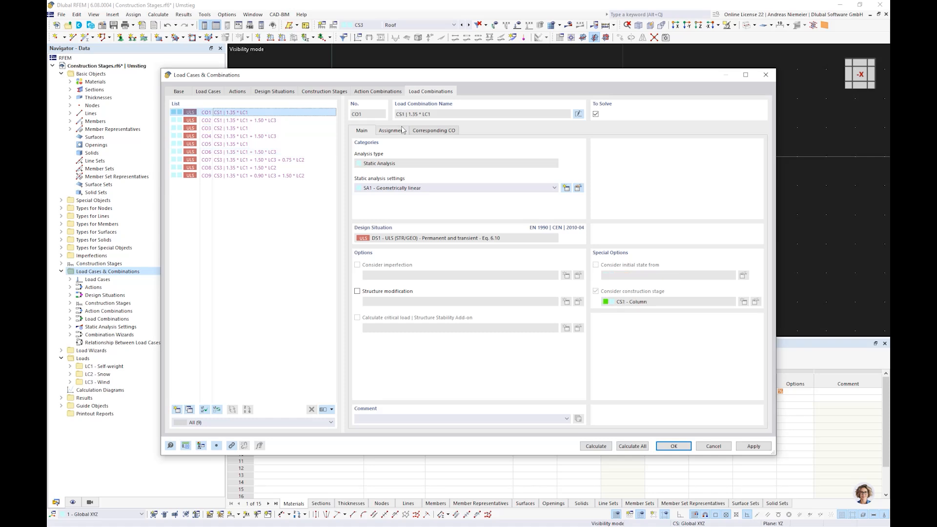
{"action": "left_click", "coordinate": [391, 131]}
{"action": "left_click", "coordinate": [259, 120]}
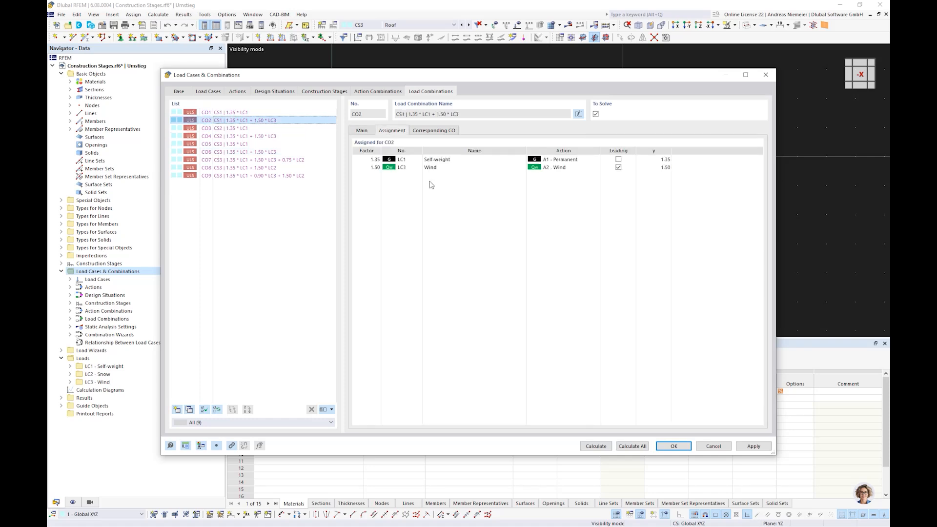
{"action": "left_click", "coordinate": [247, 129]}
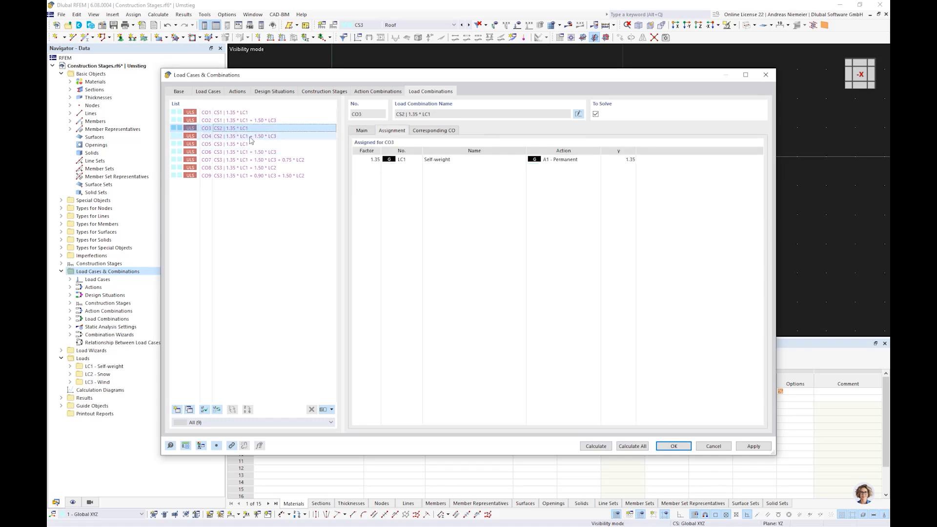
{"action": "key", "text": "Down"}
{"action": "left_click", "coordinate": [225, 146]}
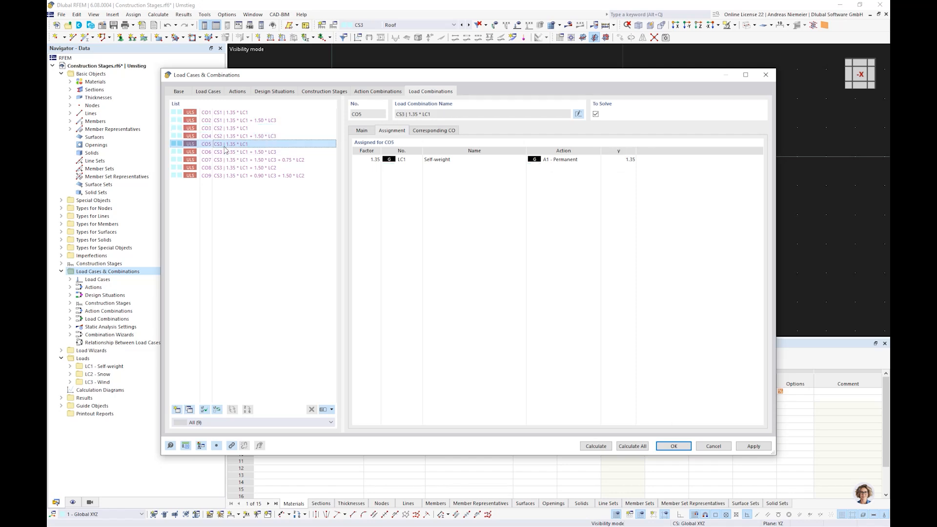
{"action": "left_click", "coordinate": [238, 152]}
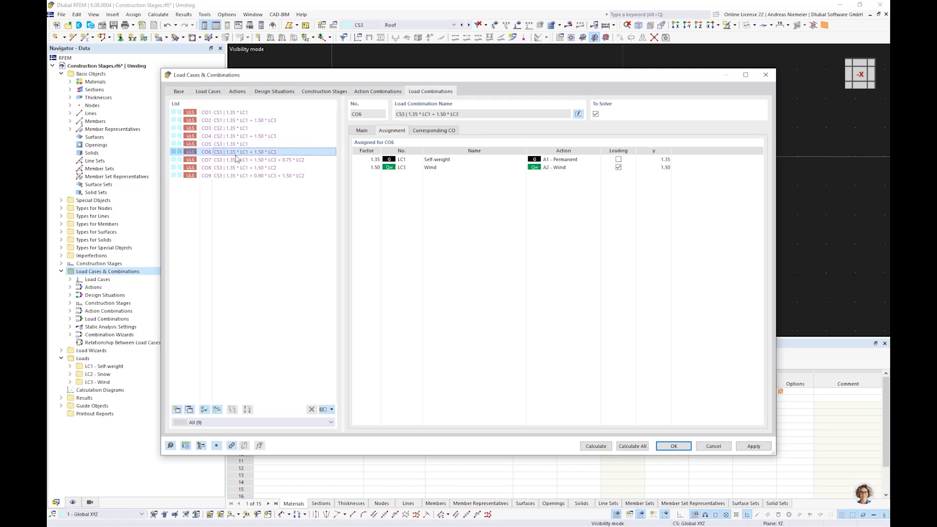
{"action": "left_click", "coordinate": [237, 159]}
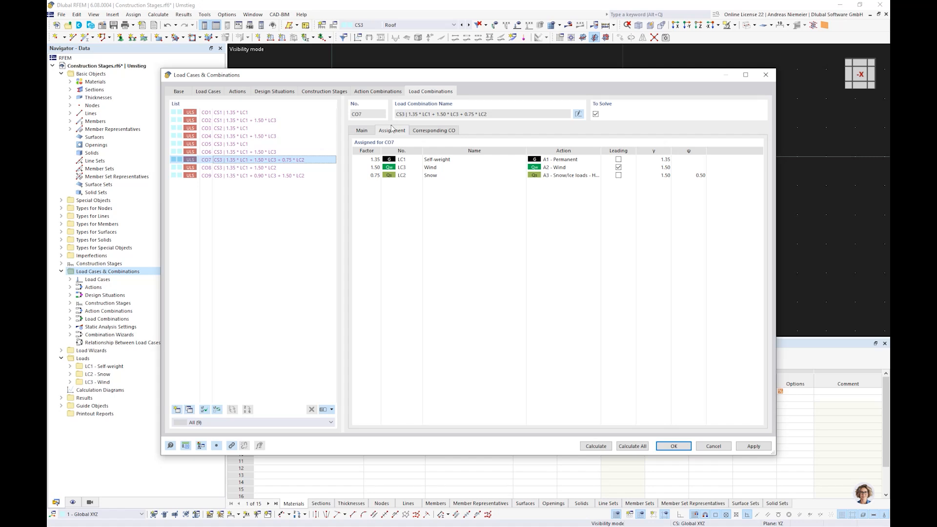
- Calculate the ULS design situation DS1 and display its member axial forces in the model
{"action": "left_click", "coordinate": [292, 92]}
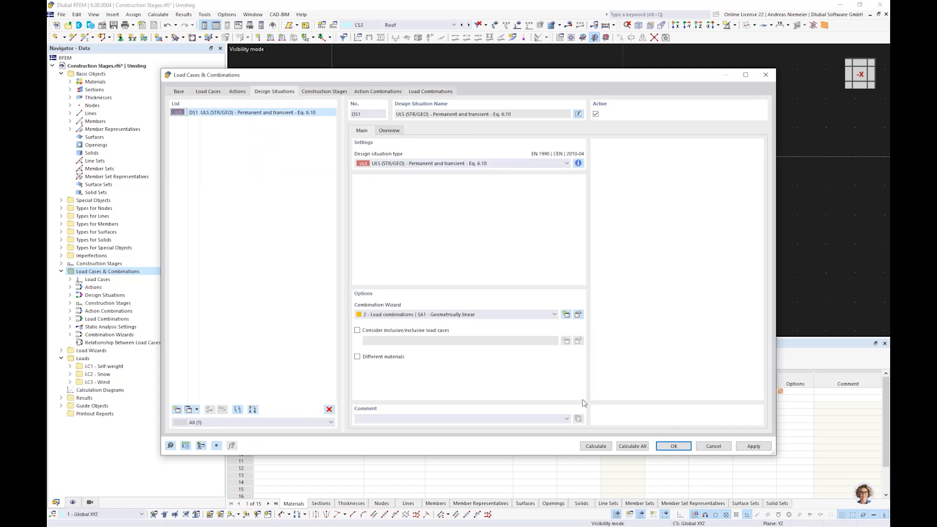
{"action": "left_click", "coordinate": [596, 446]}
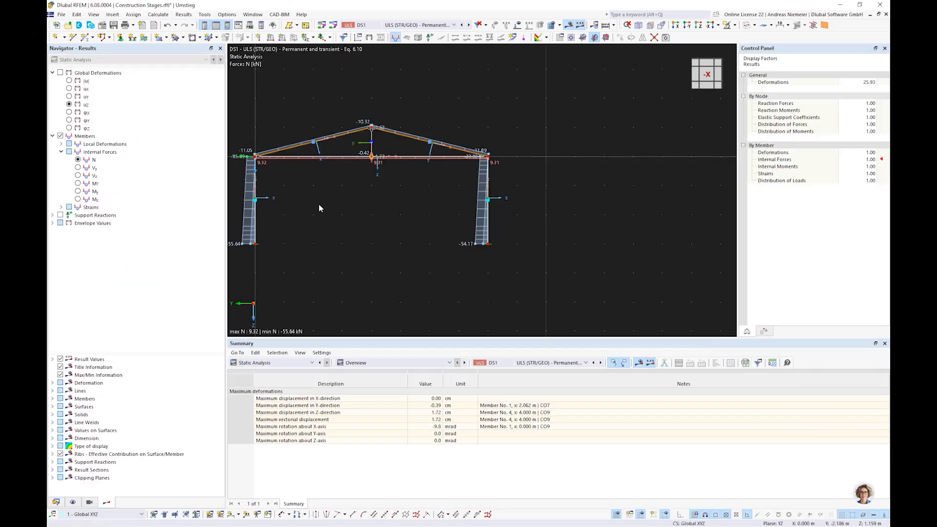
{"action": "scroll", "coordinate": [407, 245], "scroll_direction": "up", "scroll_amount": 1}
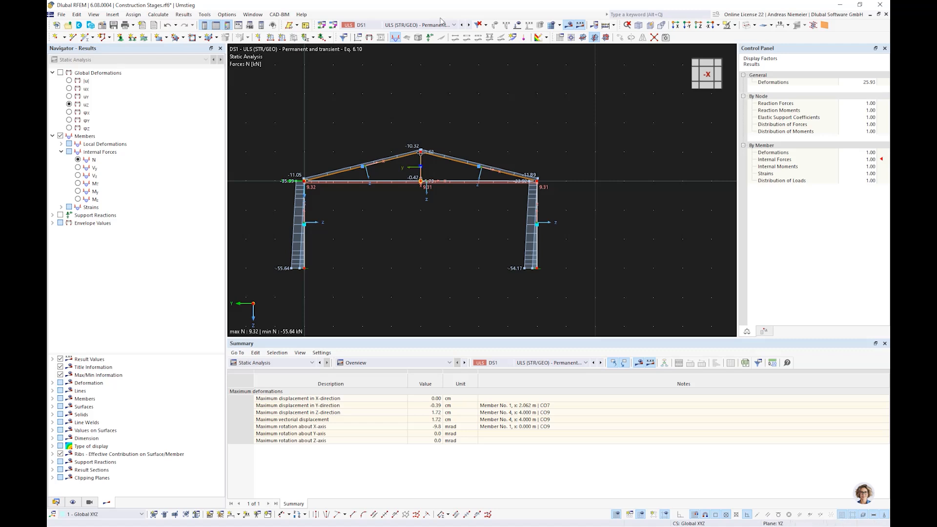
- Compare the member axial forces N of load combinations CO1 and CO2 for the Column construction stage
{"action": "left_click", "coordinate": [438, 25]}
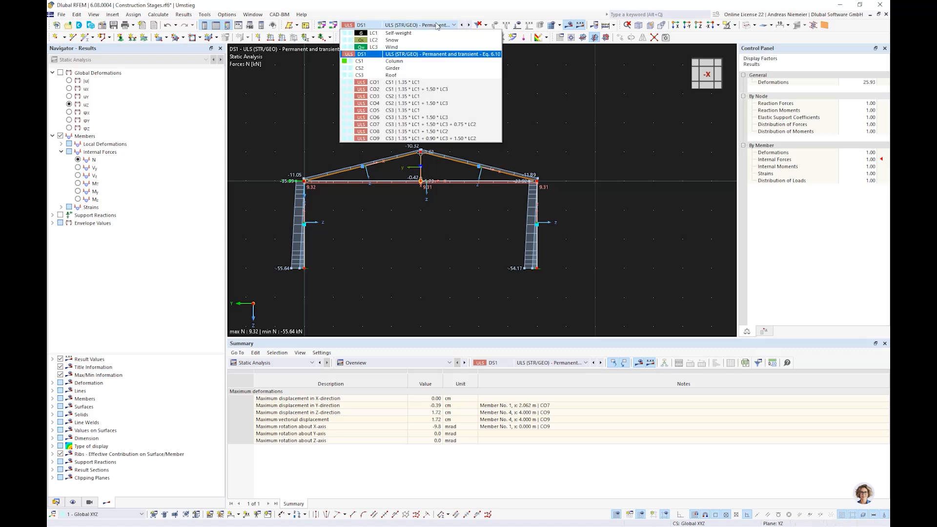
{"action": "left_click", "coordinate": [427, 82]}
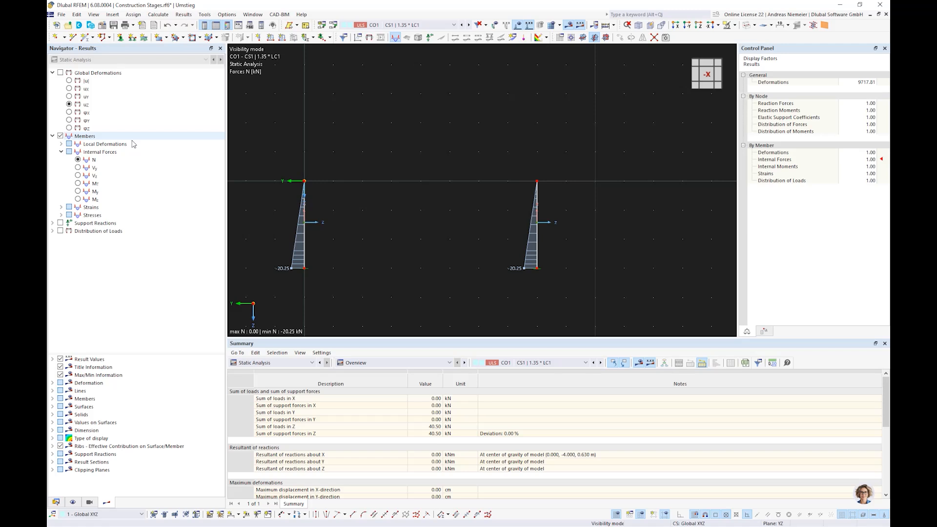
{"action": "left_click", "coordinate": [468, 25]}
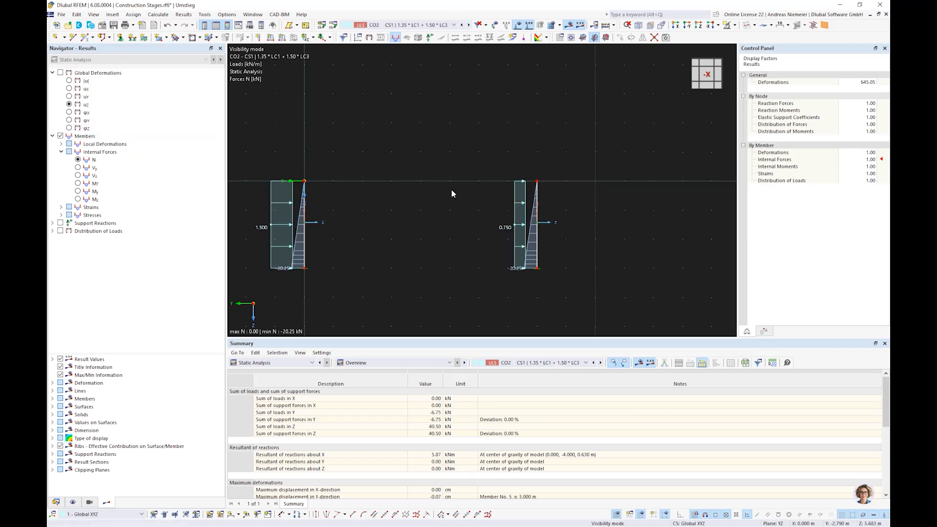
{"action": "left_click", "coordinate": [461, 25]}
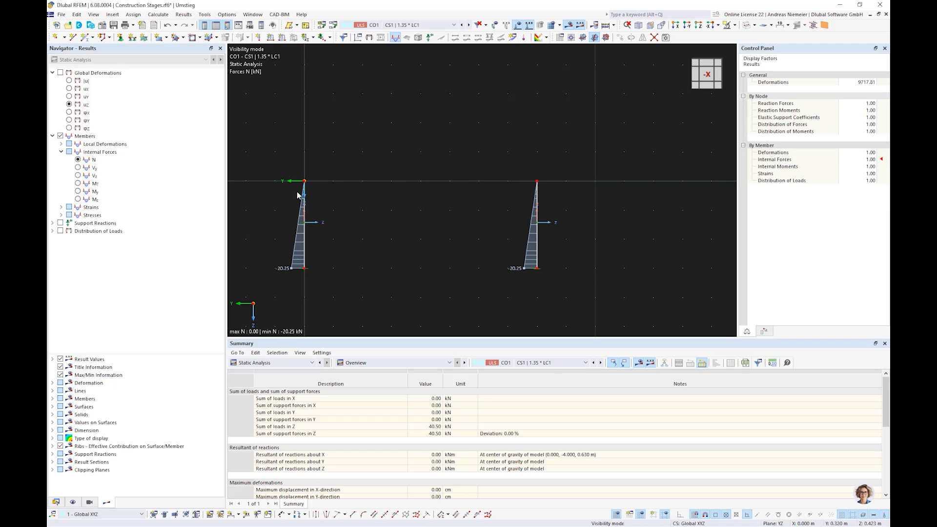
- Review load combination CO3 of the Girder stage by displaying its axial forces N, bending moments My and global displacements uz
{"action": "left_click", "coordinate": [447, 25]}
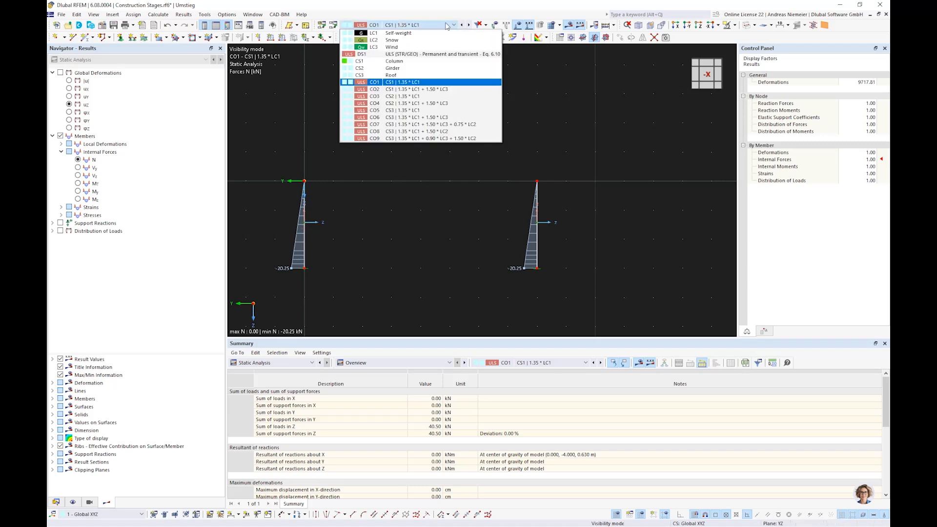
{"action": "left_click", "coordinate": [426, 98]}
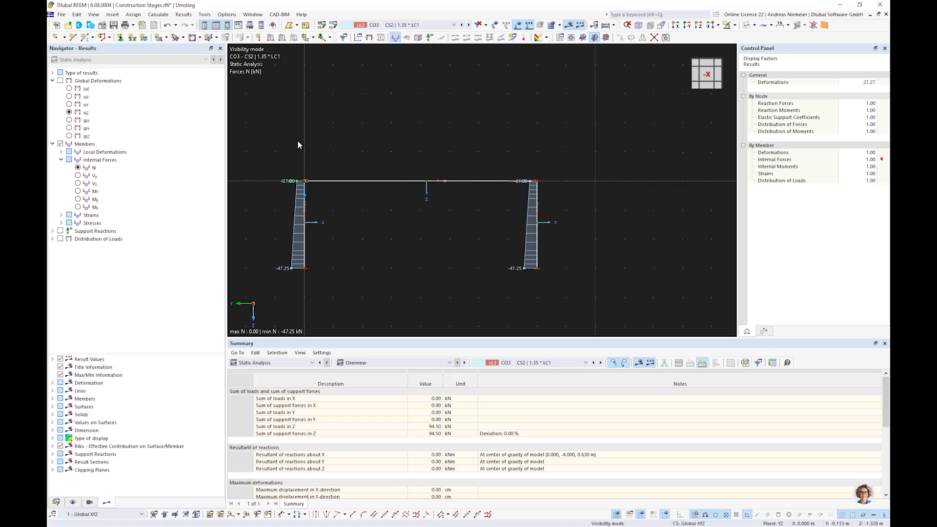
{"action": "left_click", "coordinate": [79, 199]}
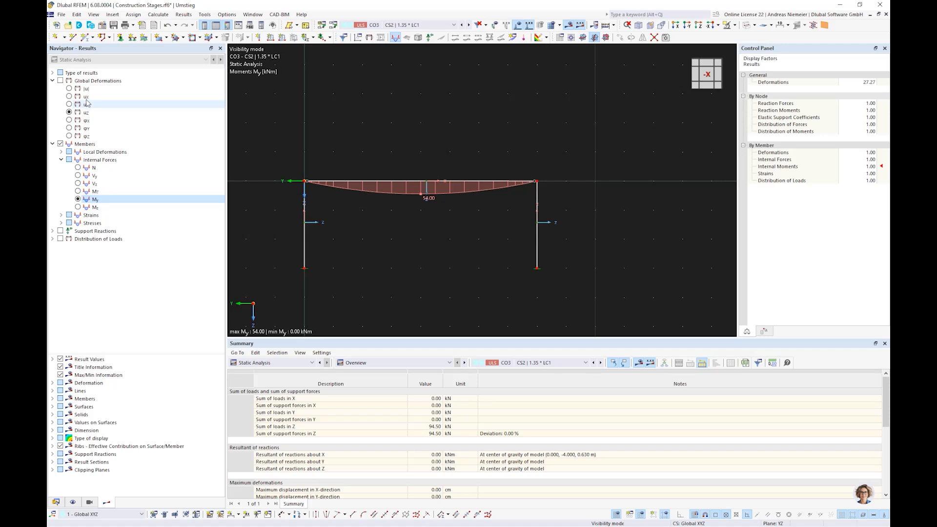
{"action": "left_click", "coordinate": [60, 81]}
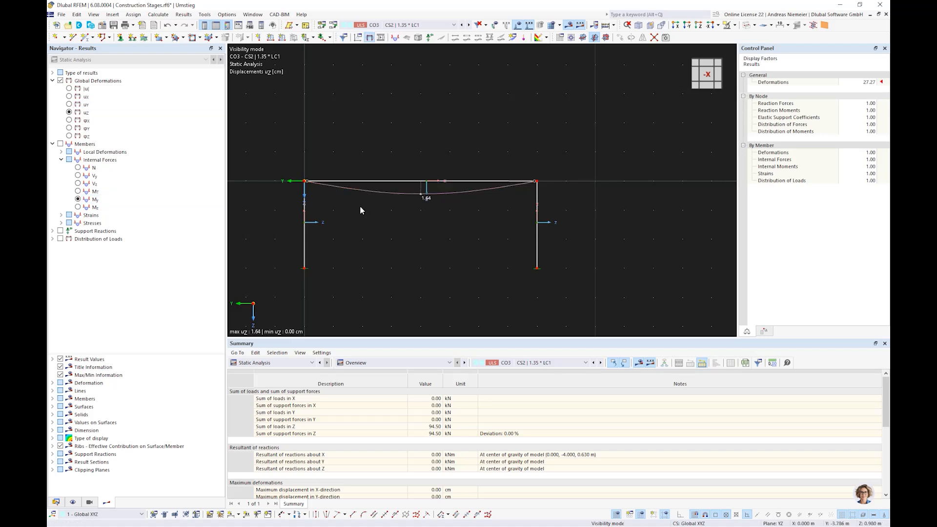
- Examine the global displacements uz and the member axial forces N of load combination CO5 for the Roof stage
{"action": "left_click", "coordinate": [417, 26]}
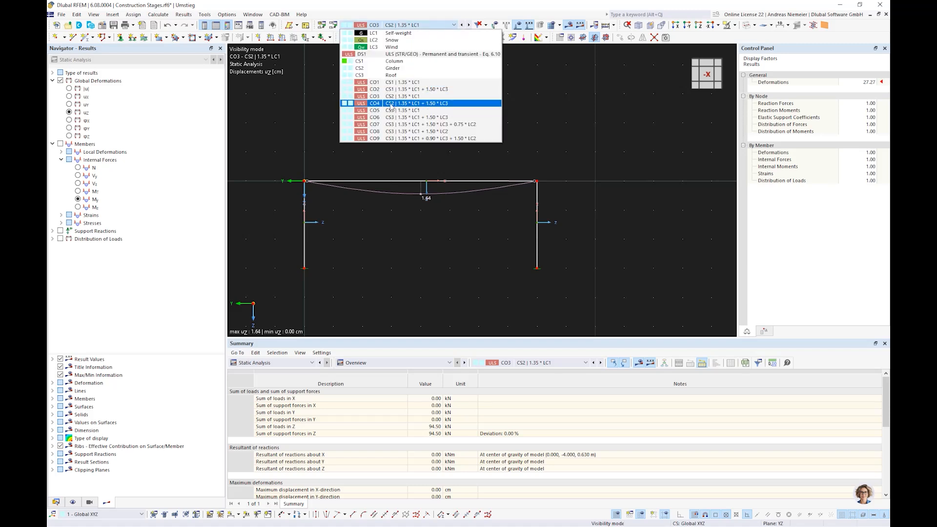
{"action": "left_click", "coordinate": [409, 111]}
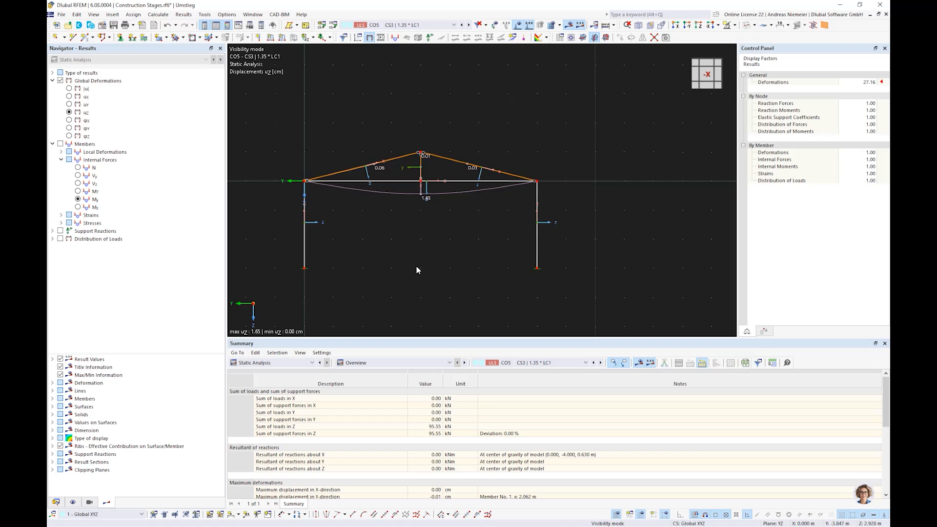
{"action": "scroll", "coordinate": [416, 179], "scroll_direction": "up", "scroll_amount": 3}
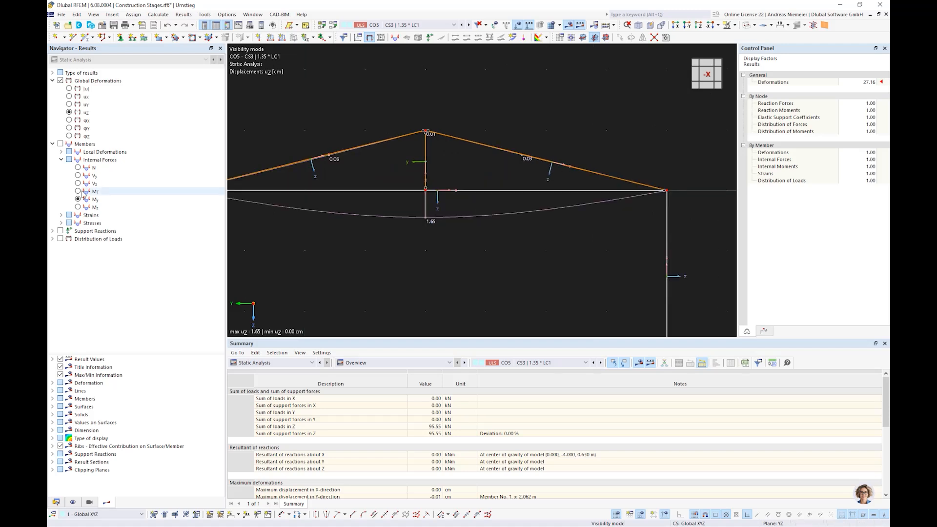
{"action": "left_click", "coordinate": [78, 168]}
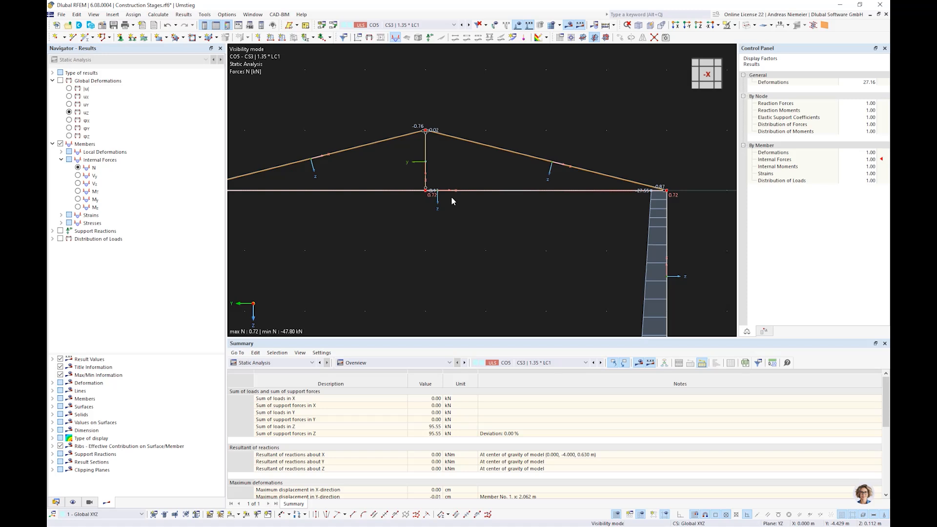
{"action": "scroll", "coordinate": [452, 198], "scroll_direction": "down", "scroll_amount": 2}
{"action": "scroll", "coordinate": [460, 200], "scroll_direction": "down", "scroll_amount": 1}
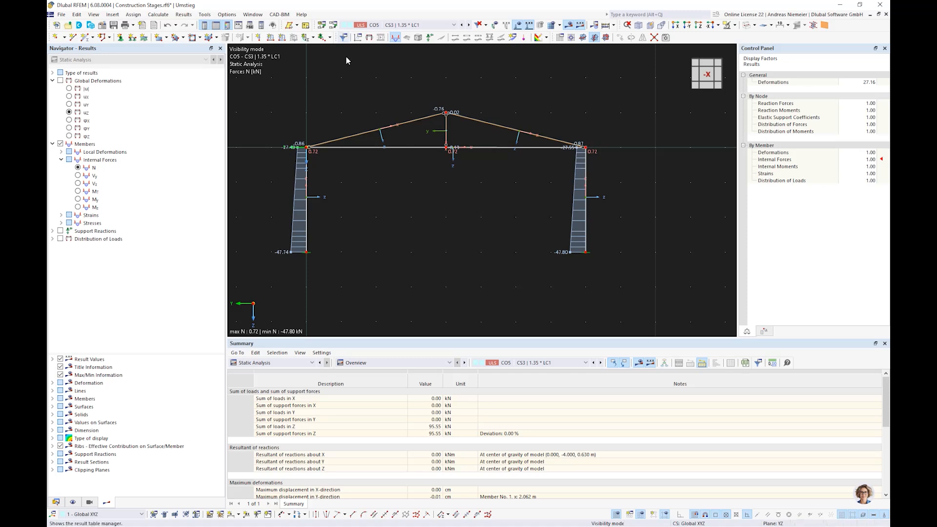
- Set the static analysis settings of the Column construction stage to SA3 - Large deformations | Newton-Raphson | 100 | 1
{"action": "left_click", "coordinate": [339, 24]}
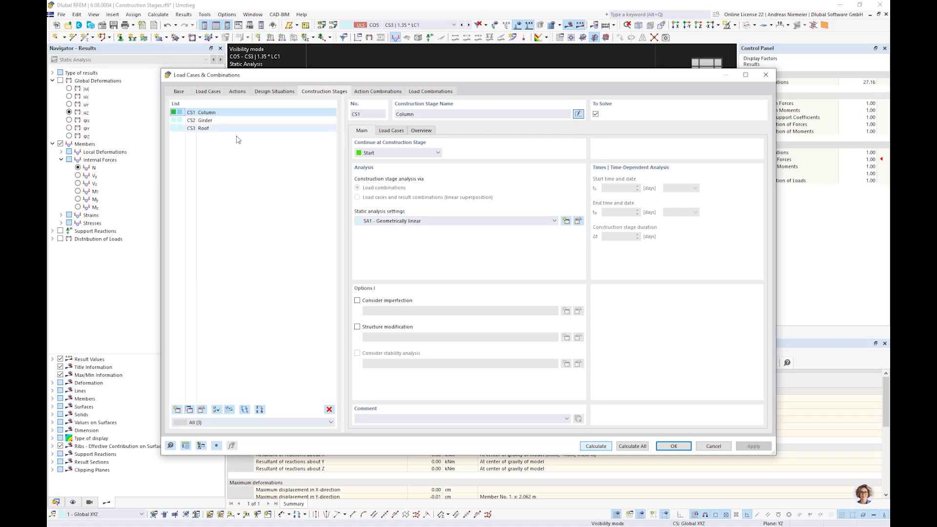
{"action": "left_click", "coordinate": [420, 221]}
{"action": "left_click", "coordinate": [424, 243]}
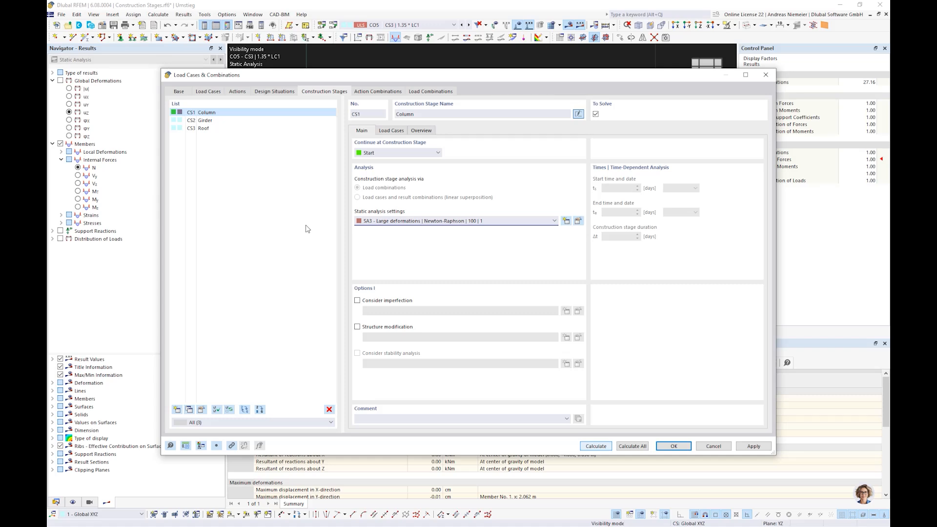
{"action": "left_click", "coordinate": [203, 128], "text": "shift"}
{"action": "left_click", "coordinate": [398, 223]}
- Assign static analysis settings SA3 - Large deformations to the Girder and Roof stages, and check the settings of load combination CO5
{"action": "left_click", "coordinate": [205, 120]}
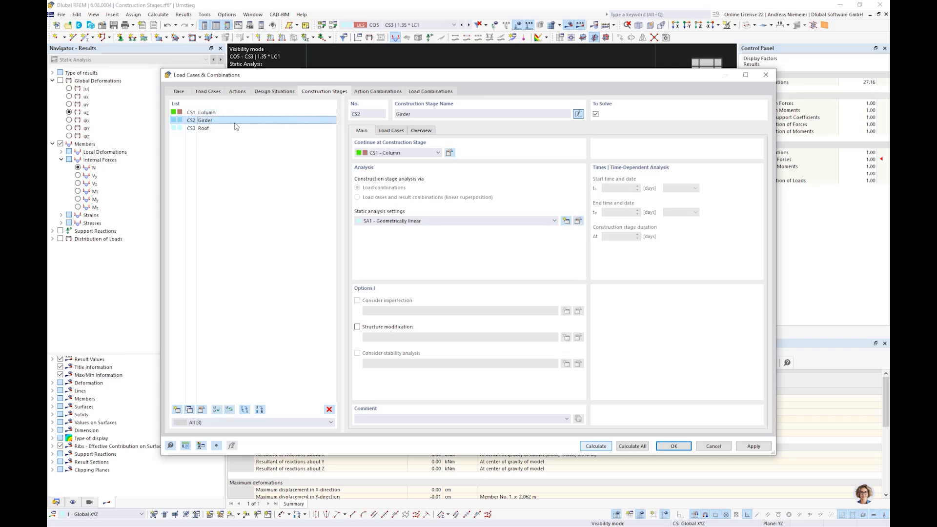
{"action": "left_click", "coordinate": [403, 221]}
{"action": "left_click", "coordinate": [403, 235]}
{"action": "left_click", "coordinate": [220, 128]}
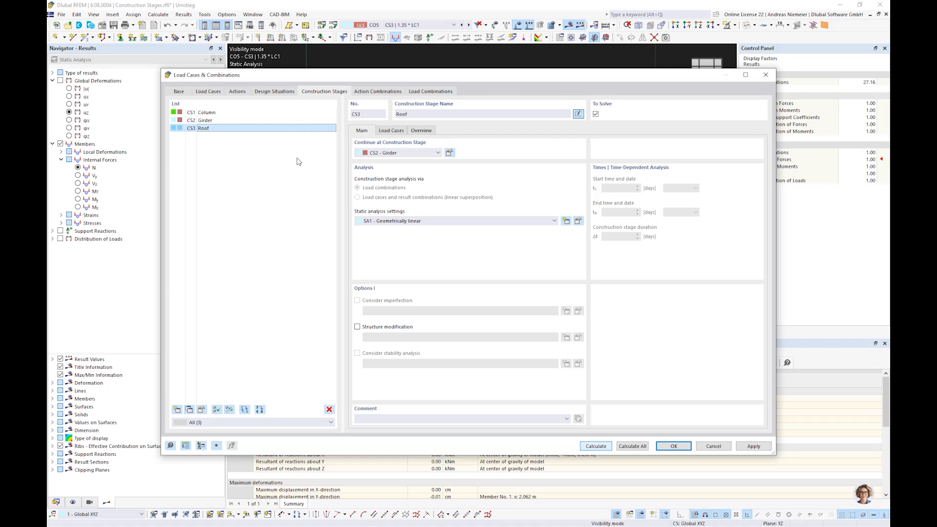
{"action": "left_click", "coordinate": [385, 221]}
{"action": "left_click", "coordinate": [383, 235]}
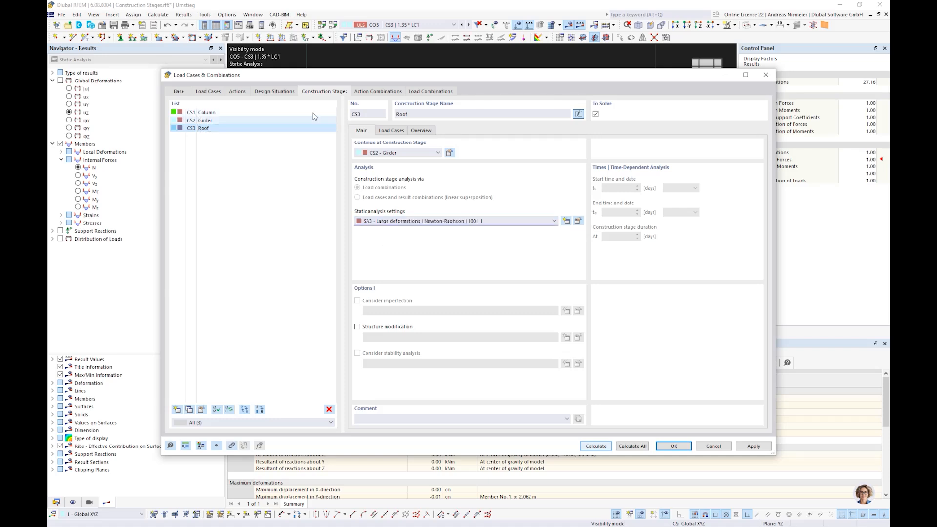
{"action": "left_click", "coordinate": [430, 91]}
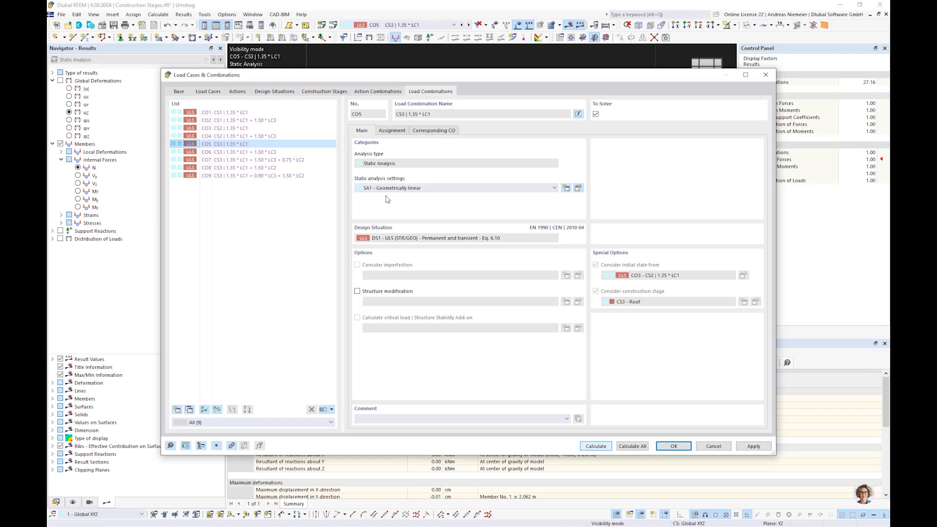
{"action": "left_click", "coordinate": [667, 447]}
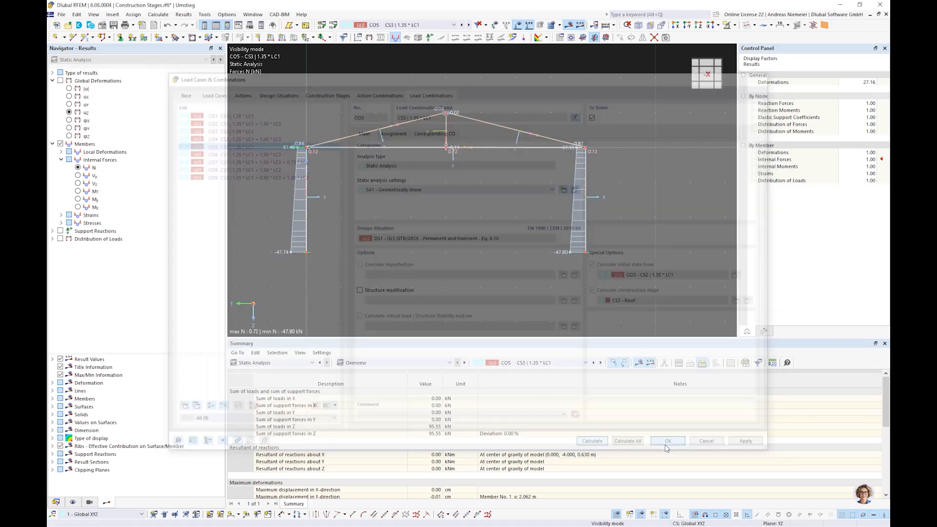
- Look through the list of load cases, stages and combinations, and recheck CO5's static analysis, initial state and construction stage settings
{"action": "left_click", "coordinate": [391, 25]}
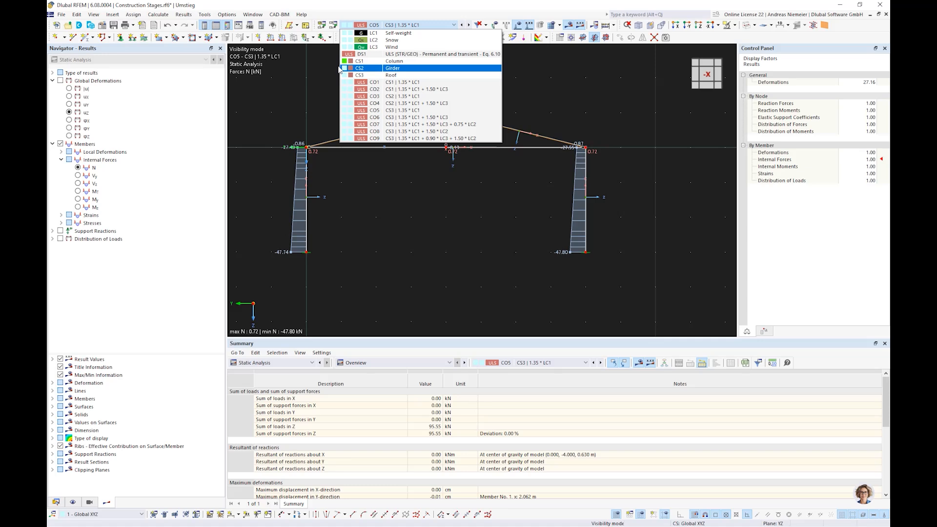
{"action": "left_click", "coordinate": [434, 241]}
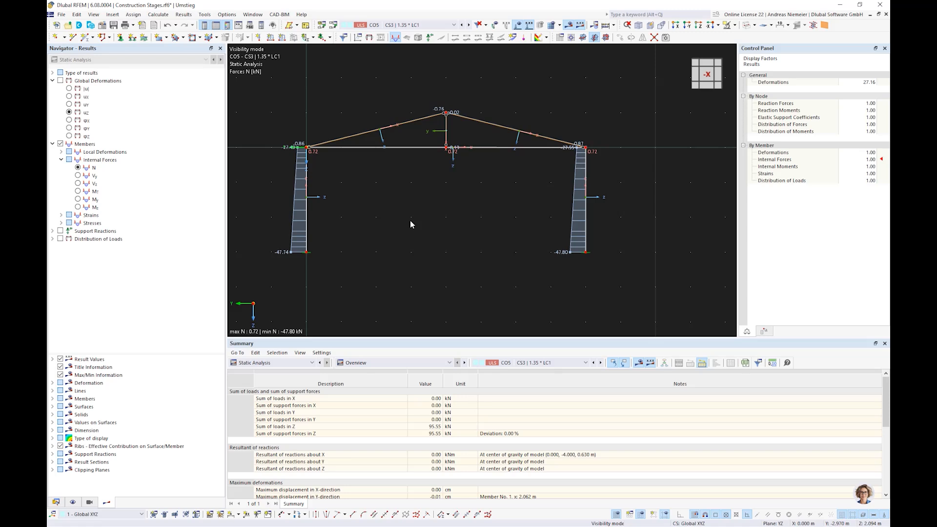
{"action": "left_click", "coordinate": [332, 26]}
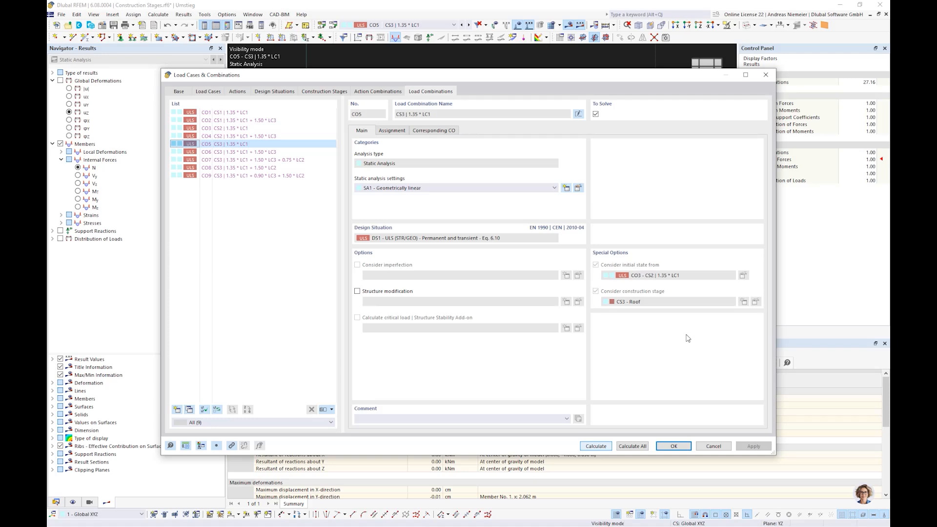
{"action": "left_click", "coordinate": [713, 446]}
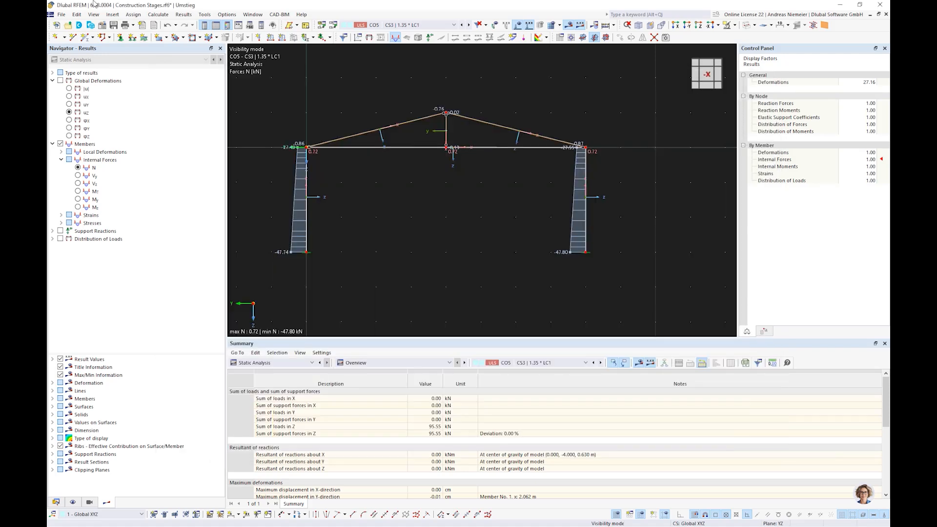
- Close the Construction Stages.rf6 model without saving the changes
{"action": "left_click", "coordinate": [62, 14]}
{"action": "left_click", "coordinate": [73, 43]}
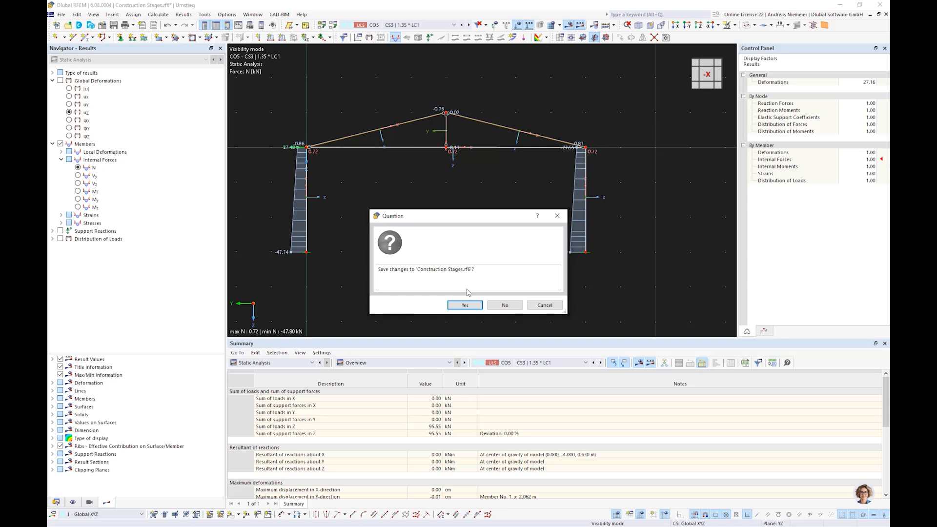
{"action": "left_click", "coordinate": [505, 305]}
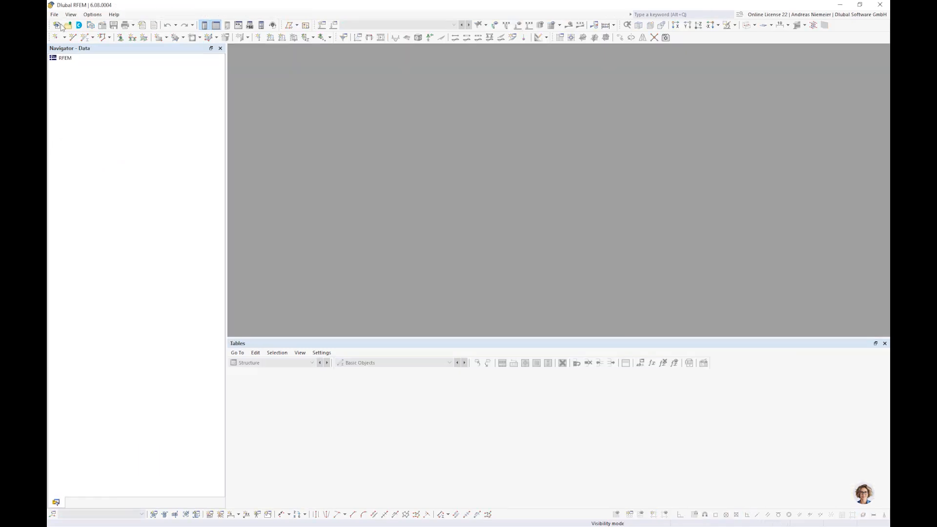
- Open the model Ceiling about first floor.rf6 from the Umstieg folder
{"action": "left_click", "coordinate": [54, 14]}
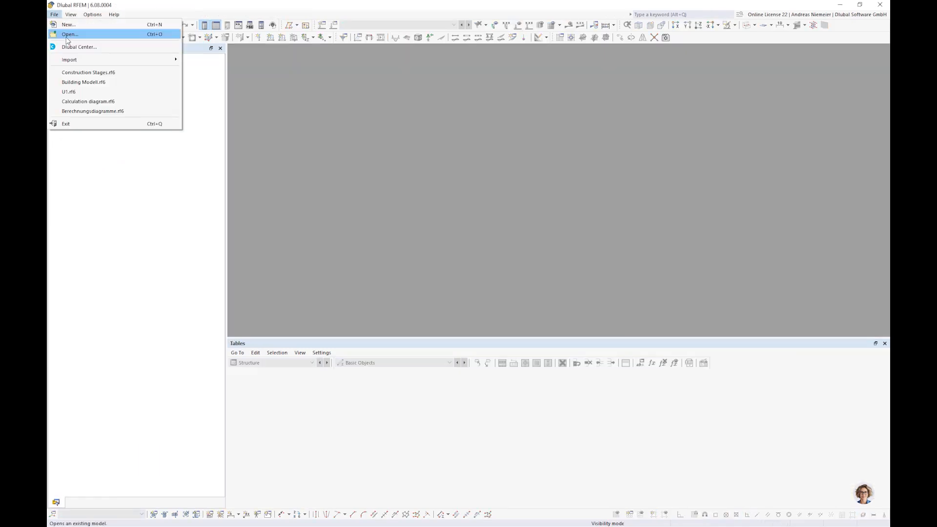
{"action": "left_click", "coordinate": [73, 35]}
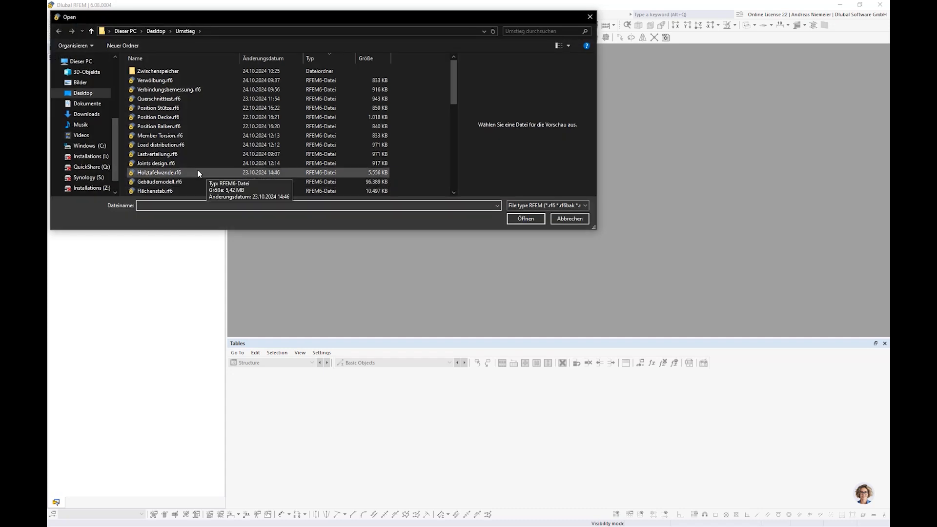
{"action": "scroll", "coordinate": [194, 169], "scroll_direction": "down", "scroll_amount": 5}
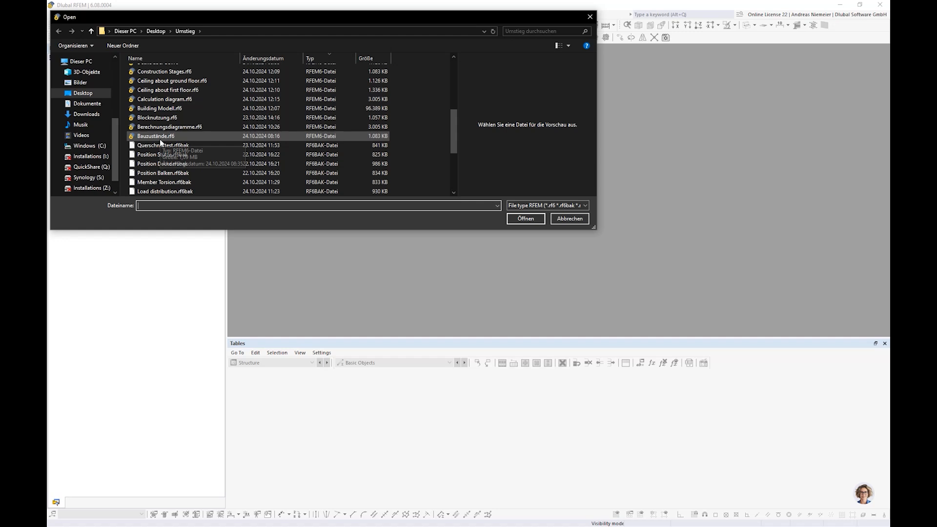
{"action": "scroll", "coordinate": [166, 151], "scroll_direction": "down", "scroll_amount": 4}
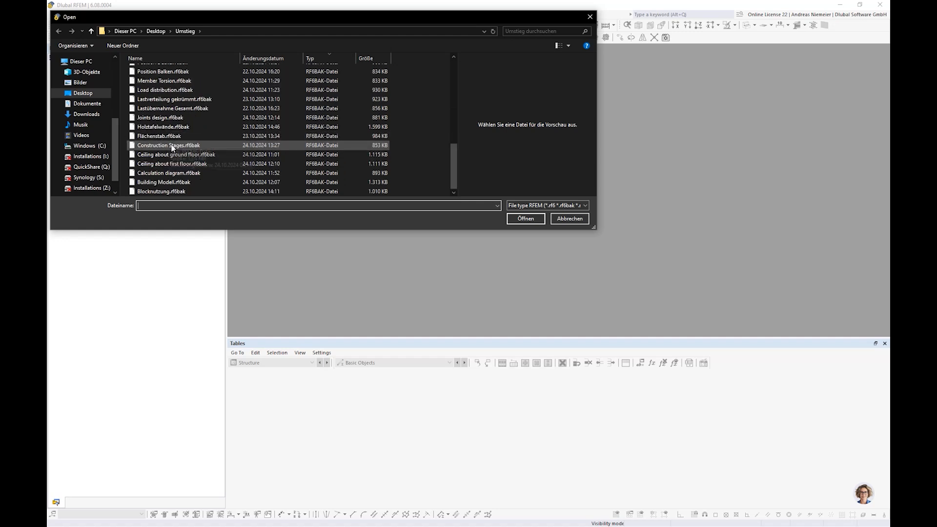
{"action": "scroll", "coordinate": [173, 149], "scroll_direction": "up", "scroll_amount": 5}
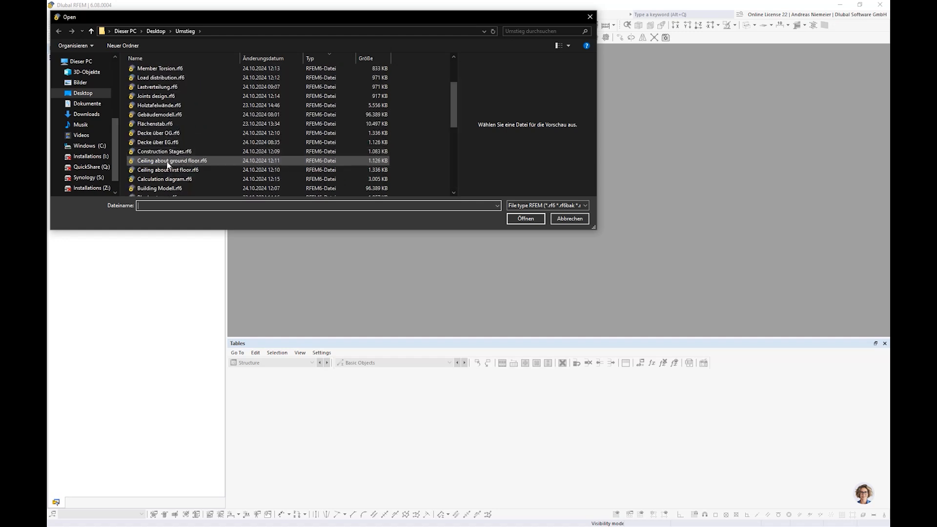
{"action": "left_click", "coordinate": [169, 170]}
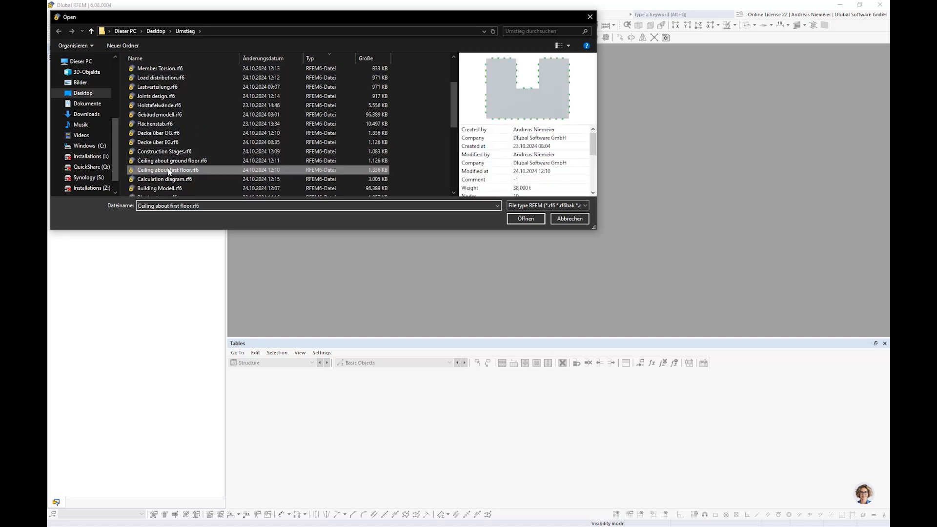
{"action": "left_click", "coordinate": [525, 219]}
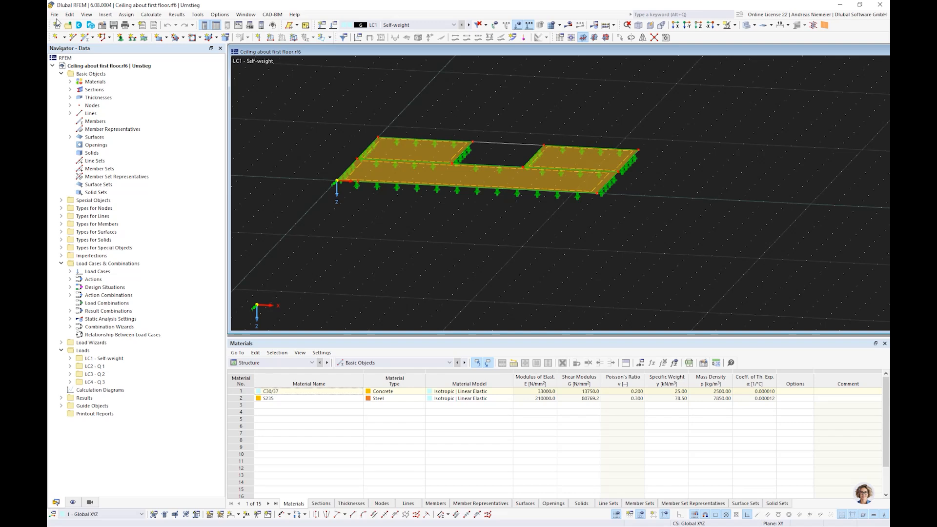
- Open the model Ceiling about ground floor.rf6 from the Umstieg folder
{"action": "left_click", "coordinate": [54, 14]}
{"action": "left_click", "coordinate": [69, 34]}
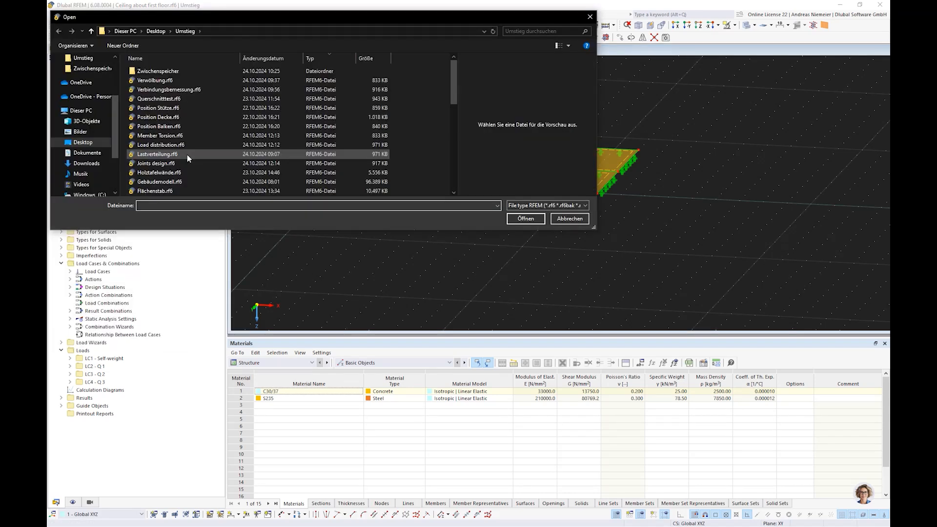
{"action": "scroll", "coordinate": [187, 154], "scroll_direction": "down", "scroll_amount": 4}
{"action": "left_click", "coordinate": [185, 154]}
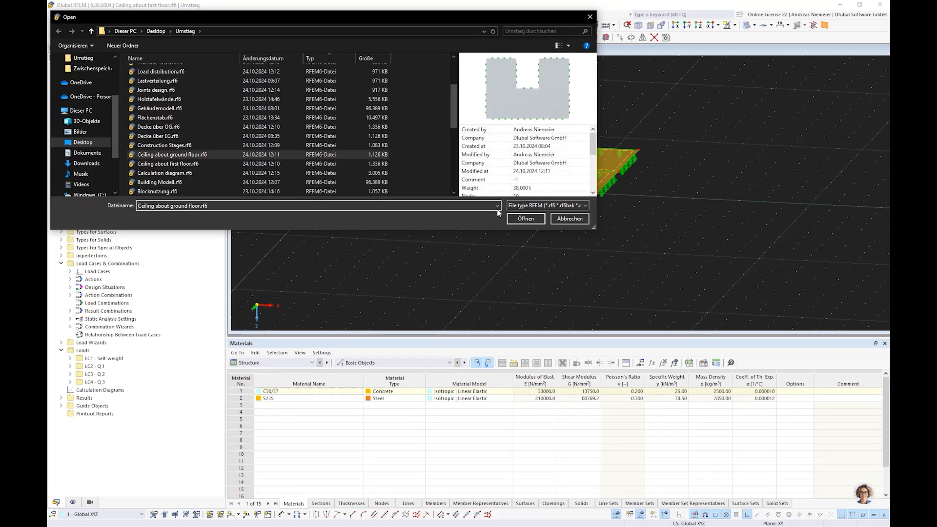
{"action": "left_click", "coordinate": [526, 218]}
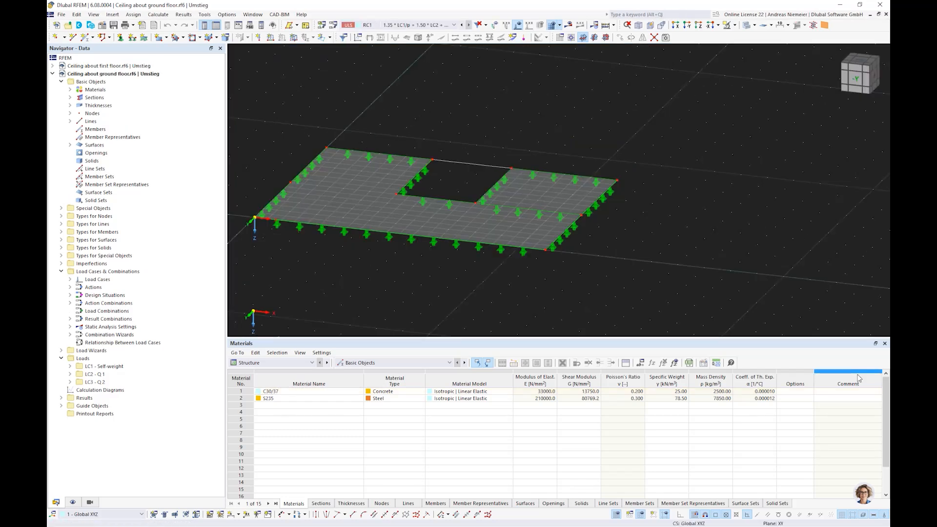
- Hide the Materials table and arrange the first-floor and ground-floor model windows one above the other
{"action": "left_click", "coordinate": [885, 343]}
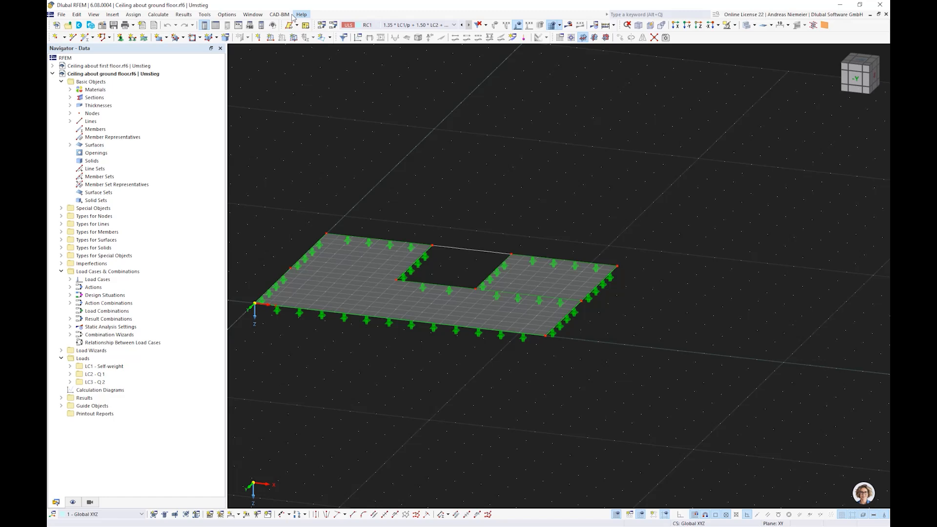
{"action": "left_click", "coordinate": [253, 14]}
{"action": "left_click", "coordinate": [265, 90]}
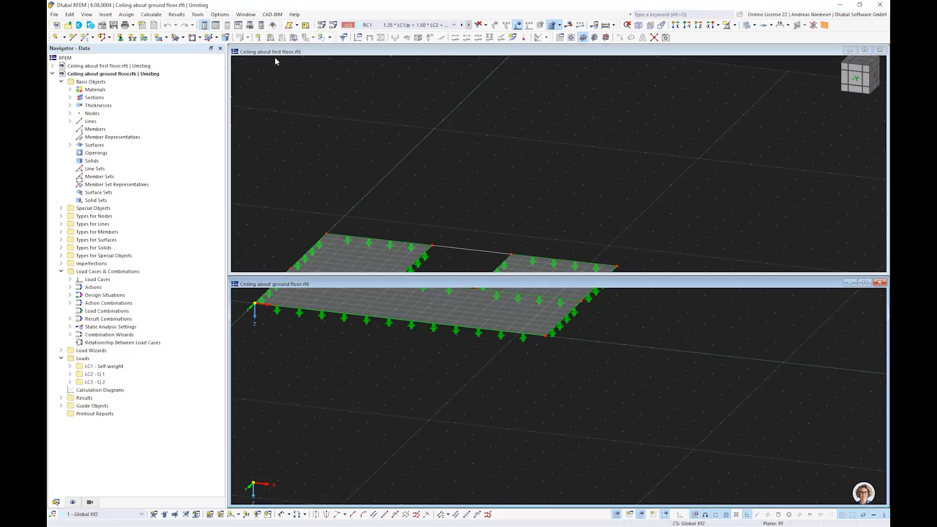
{"action": "middle_click_drag", "start_coordinate": [358, 207], "coordinate": [437, 182]}
{"action": "scroll", "coordinate": [437, 181], "scroll_direction": "up", "scroll_amount": 1}
{"action": "scroll", "coordinate": [487, 184], "scroll_direction": "up", "scroll_amount": 2}
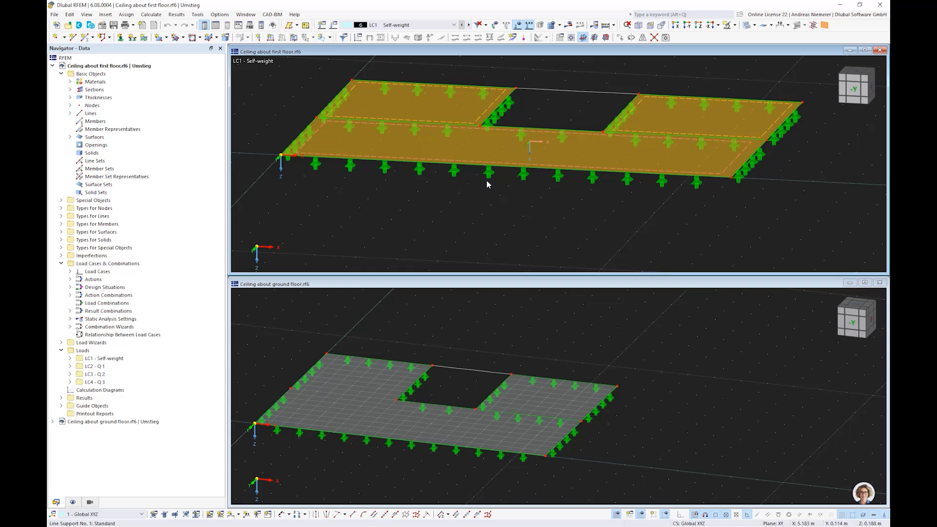
{"action": "scroll", "coordinate": [487, 184], "scroll_direction": "down", "scroll_amount": 1}
{"action": "middle_click_drag", "start_coordinate": [446, 368], "coordinate": [482, 344]}
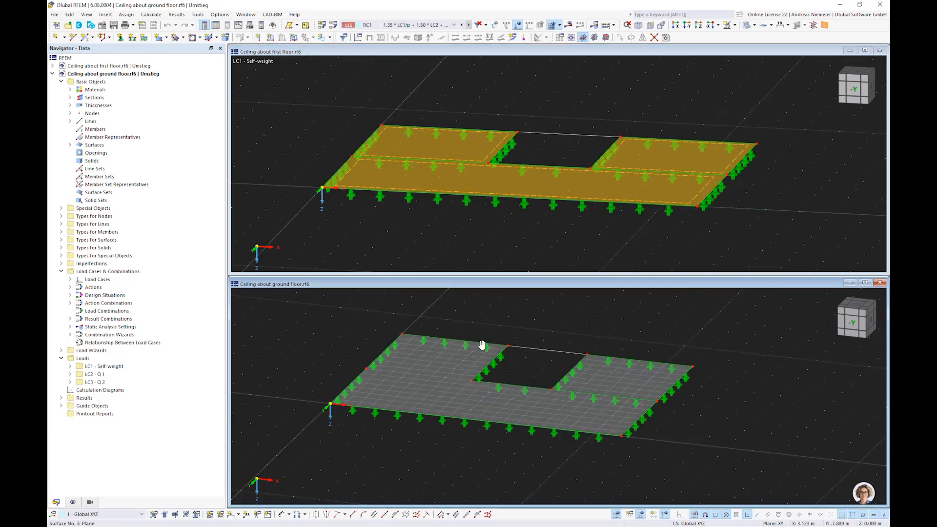
{"action": "scroll", "coordinate": [488, 357], "scroll_direction": "up", "scroll_amount": 2}
{"action": "left_click", "coordinate": [488, 234]}
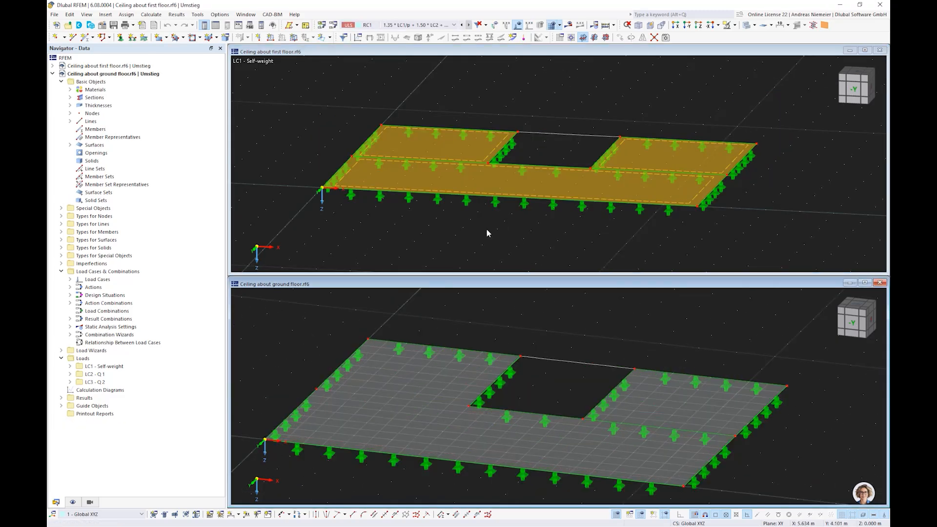
{"action": "scroll", "coordinate": [476, 227], "scroll_direction": "down", "scroll_amount": 1}
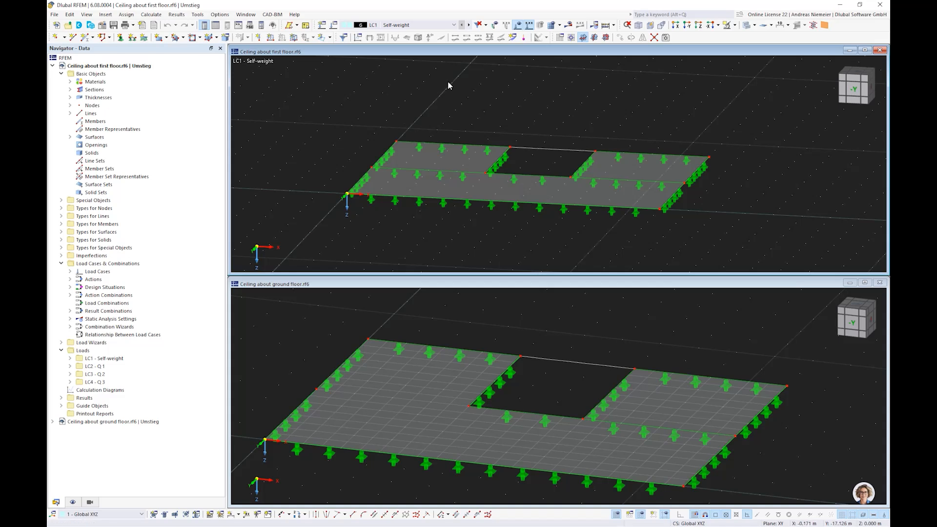
- Show the first-floor ceiling in plan view along Z and display load case LC2 - Q 1 with its results hidden
{"action": "key", "text": "ctrl+3"}
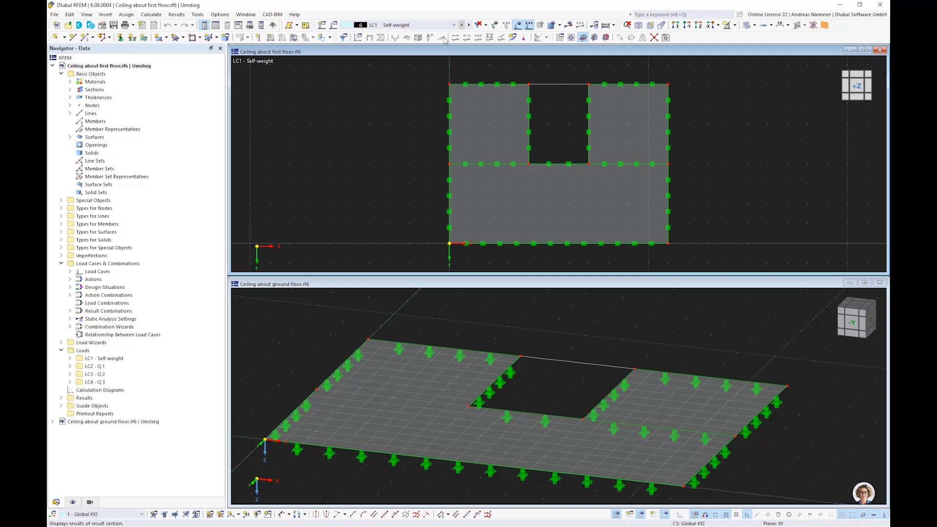
{"action": "left_click", "coordinate": [431, 25]}
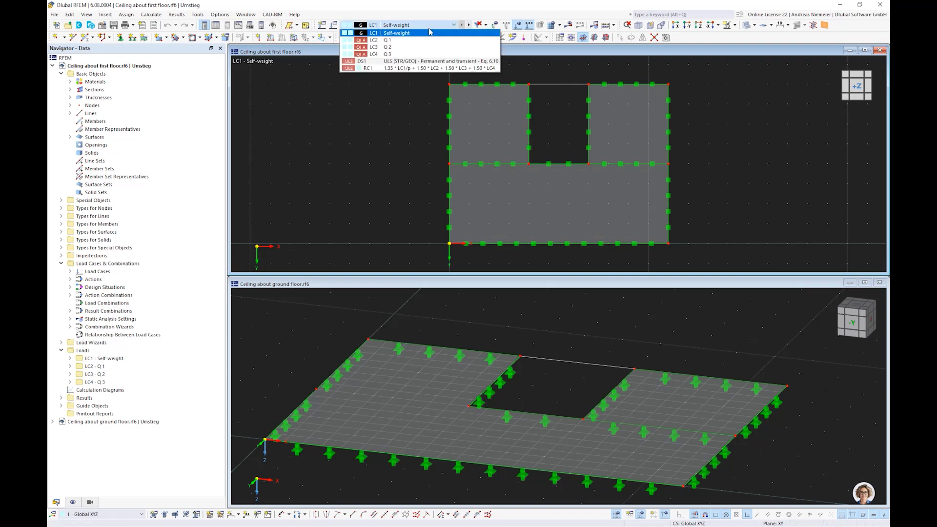
{"action": "left_click", "coordinate": [390, 40]}
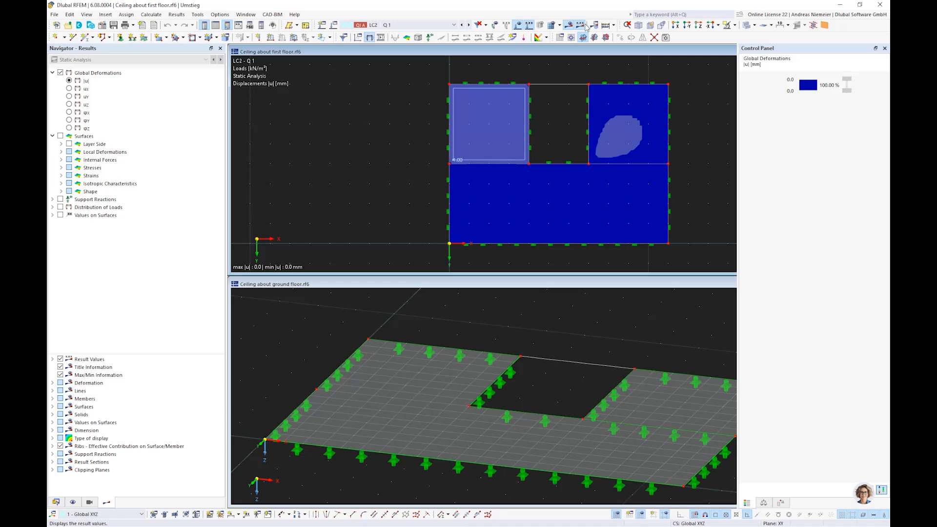
{"action": "left_click", "coordinate": [585, 25]}
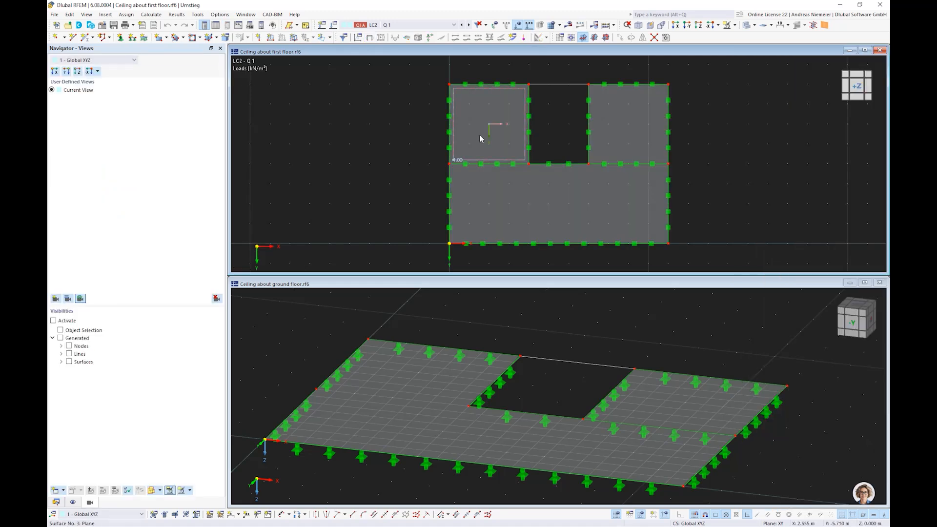
- Step through the first-floor ceiling's remaining imposed load cases up to LC4 - Q 3, and check its list of load cases and combinations
{"action": "left_click", "coordinate": [469, 25]}
{"action": "left_click", "coordinate": [469, 25]}
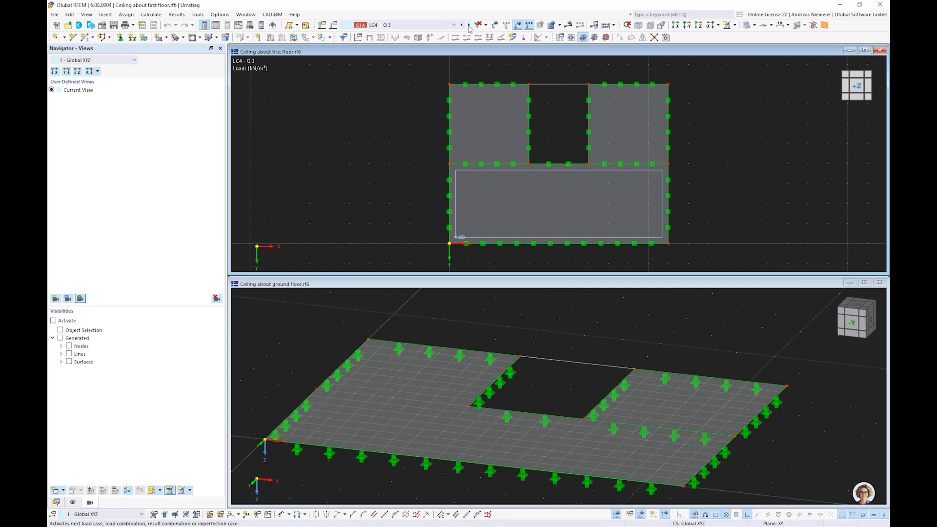
{"action": "left_click", "coordinate": [390, 25]}
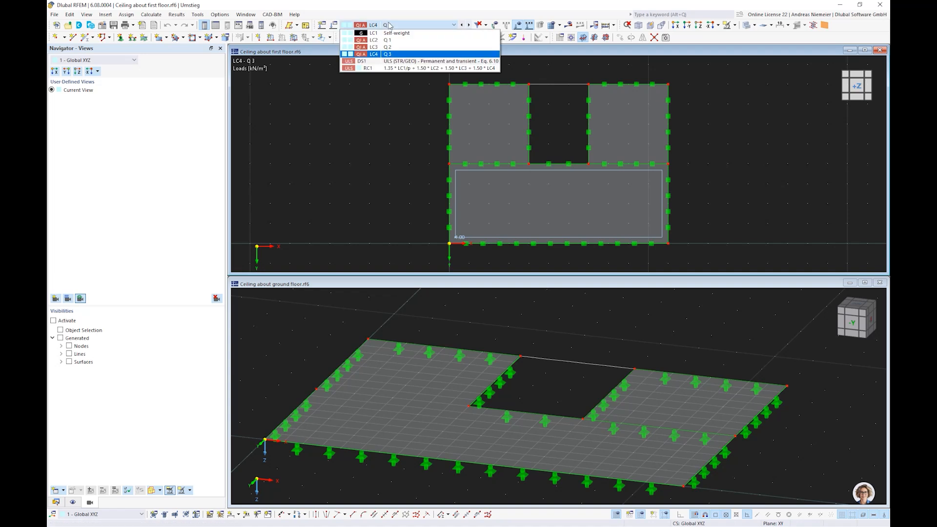
{"action": "left_click", "coordinate": [376, 97]}
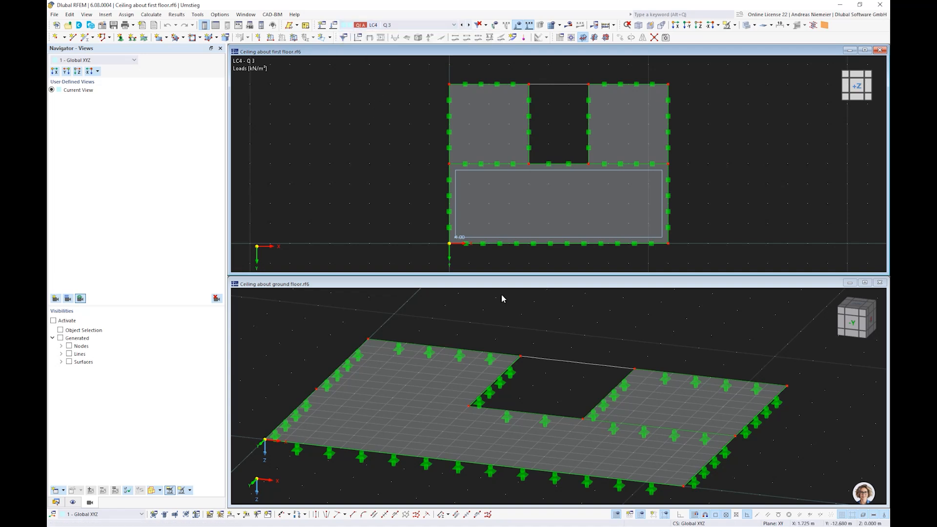
- Show the ground-floor ceiling in plan view along Z and review the surface loads of load cases LC2 - Q 1 and LC3 - Q 2
{"action": "left_click", "coordinate": [487, 305]}
{"action": "key", "text": "ctrl+3"}
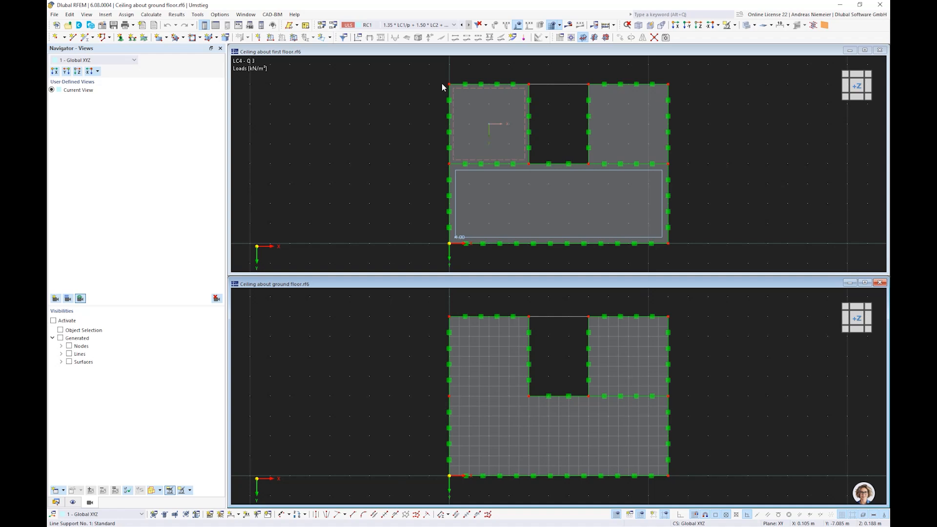
{"action": "left_click", "coordinate": [418, 28]}
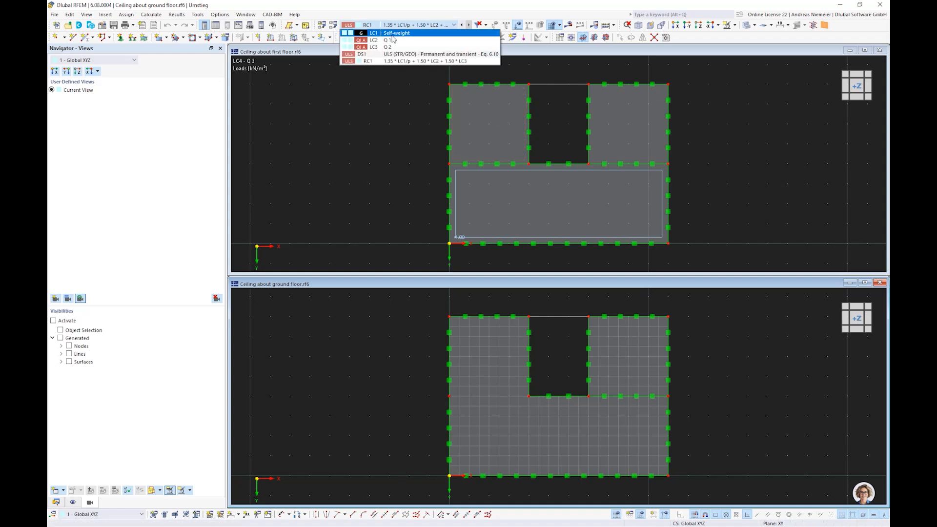
{"action": "left_click", "coordinate": [393, 35]}
{"action": "left_click", "coordinate": [470, 25]}
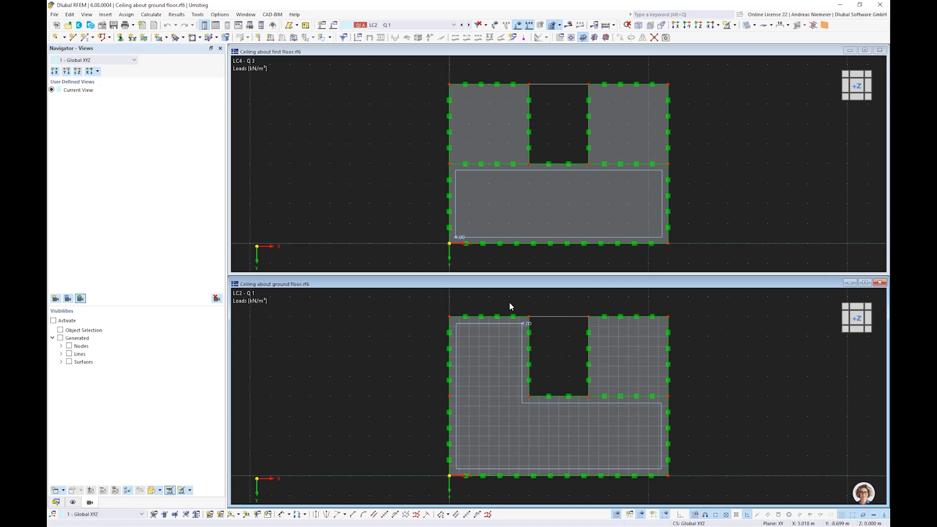
{"action": "left_click", "coordinate": [468, 25]}
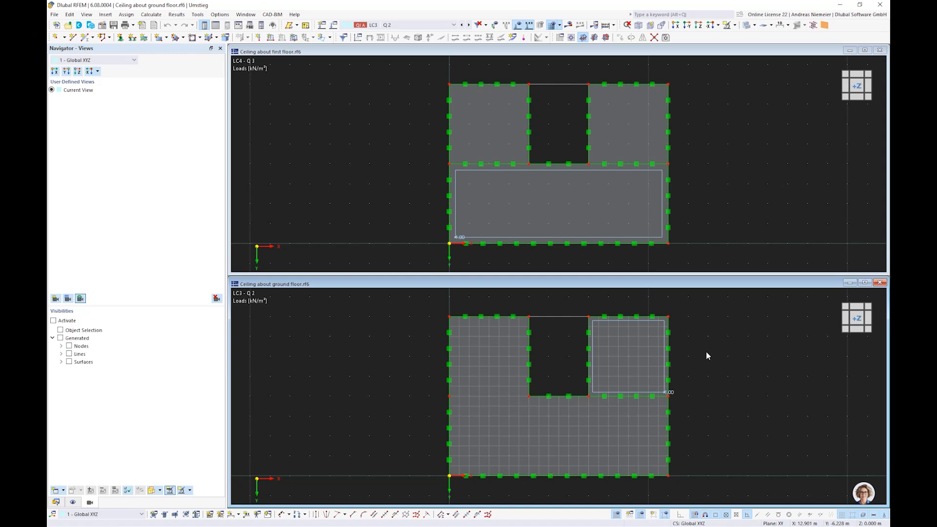
- Show the first-floor ceiling model in a 3D view with load case LC4 - Q 3 active
{"action": "left_click", "coordinate": [546, 64]}
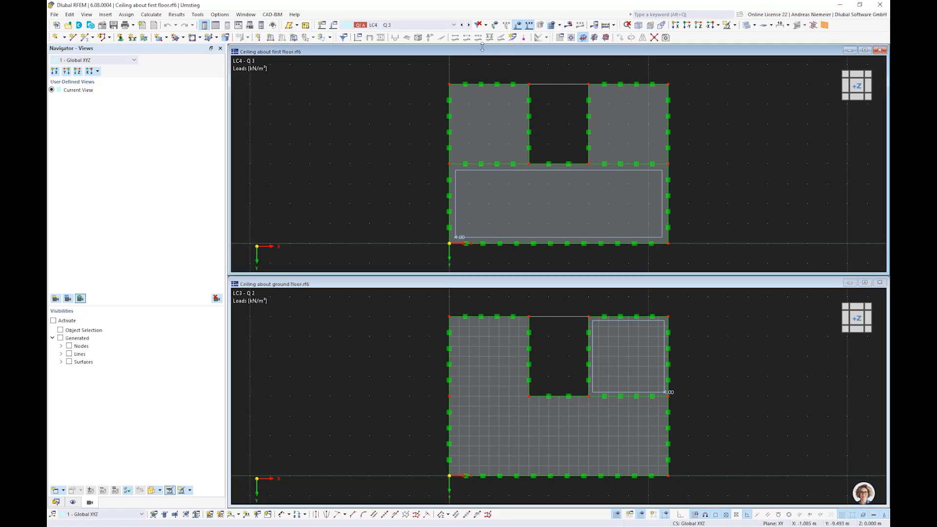
{"action": "left_click", "coordinate": [650, 26]}
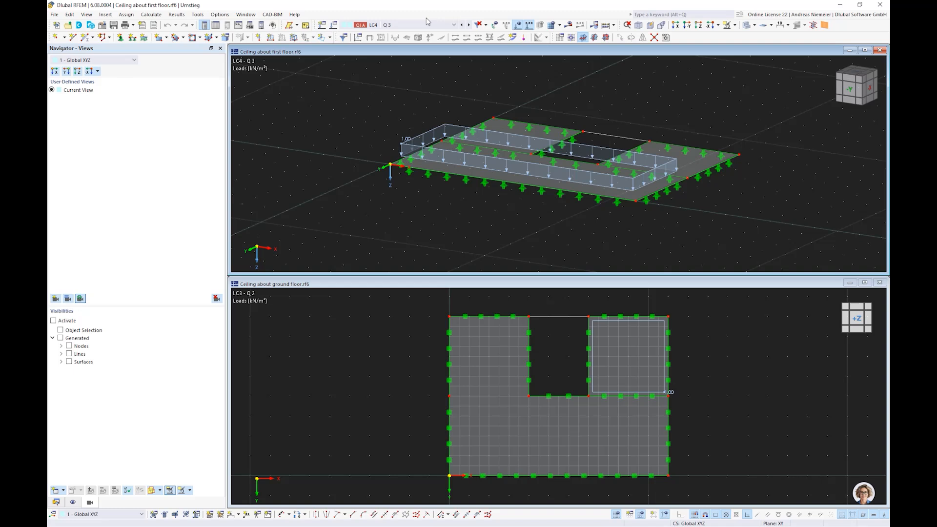
{"action": "left_click", "coordinate": [426, 23]}
{"action": "left_click", "coordinate": [406, 55]}
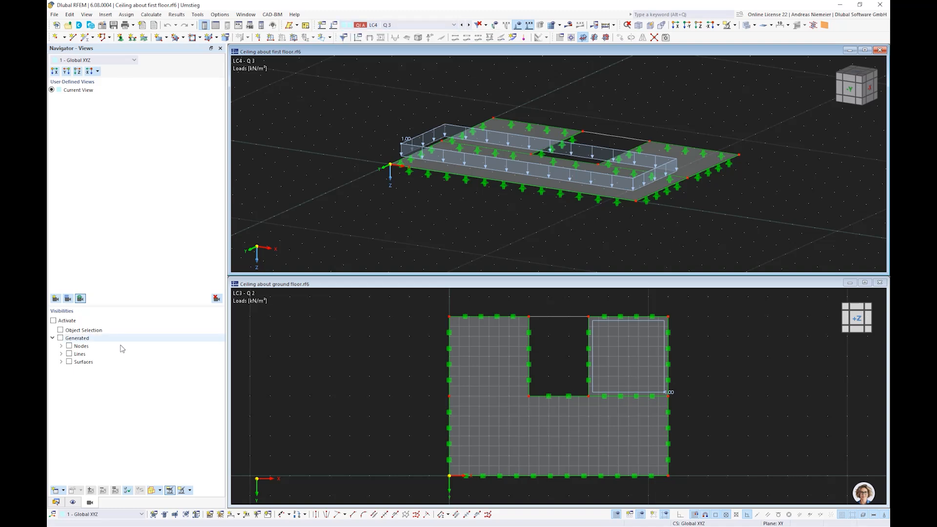
- Display the calculation results of the first-floor ceiling for LC4, including its support reactions
{"action": "left_click", "coordinate": [57, 501]}
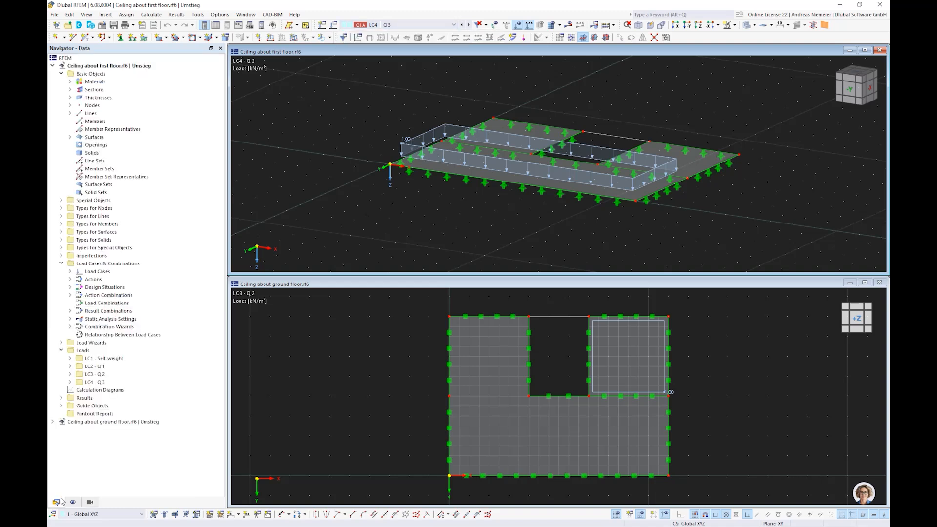
{"action": "left_click", "coordinate": [569, 24]}
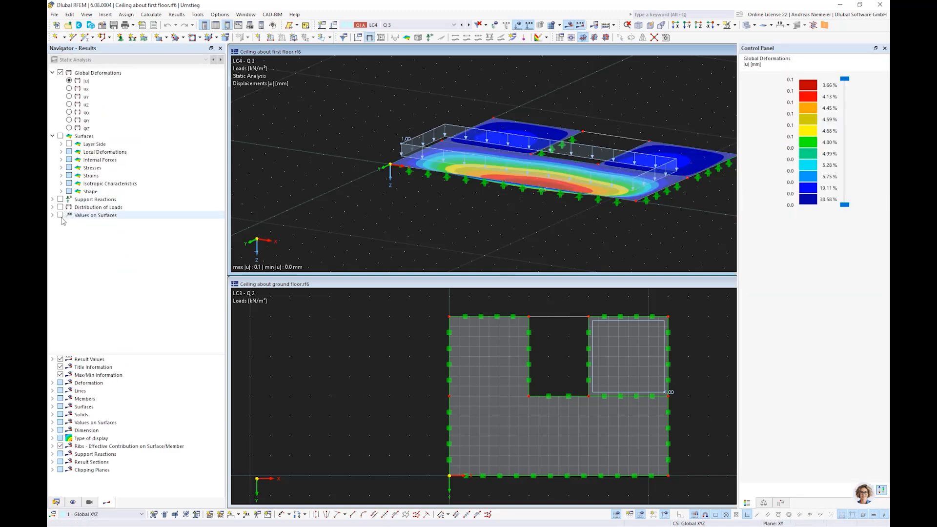
{"action": "left_click", "coordinate": [60, 199]}
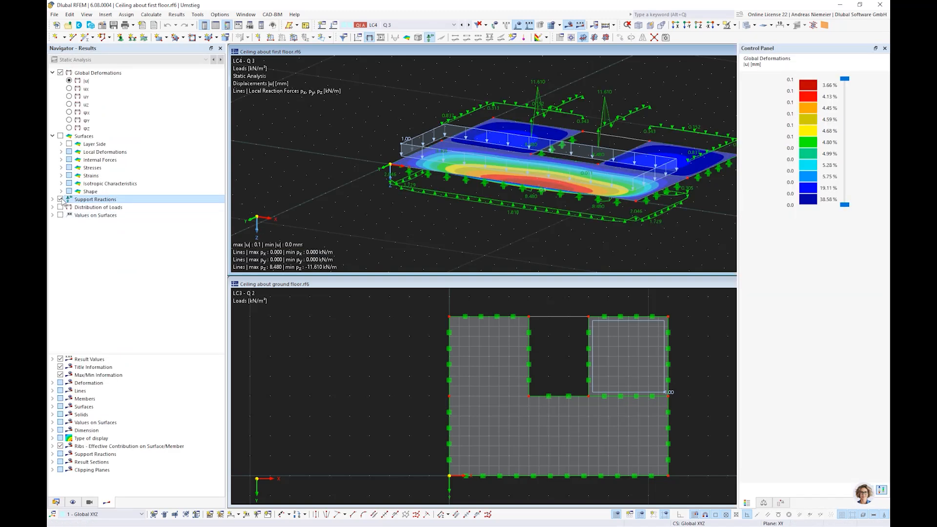
- In the ground-floor ceiling model, make three copies of load case LC3 - Q 2
{"action": "left_click", "coordinate": [355, 326]}
{"action": "middle_click_drag", "start_coordinate": [389, 371], "coordinate": [581, 351], "text": "ctrl"}
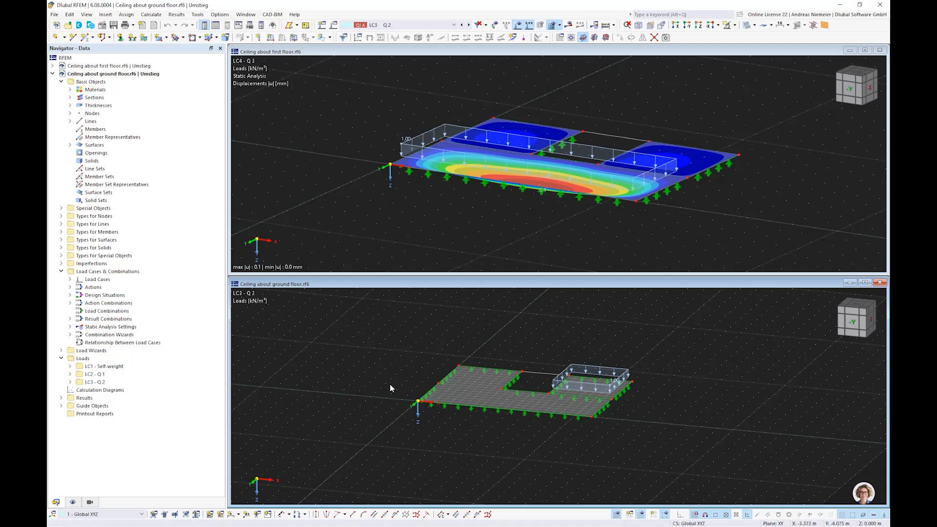
{"action": "left_click", "coordinate": [334, 29]}
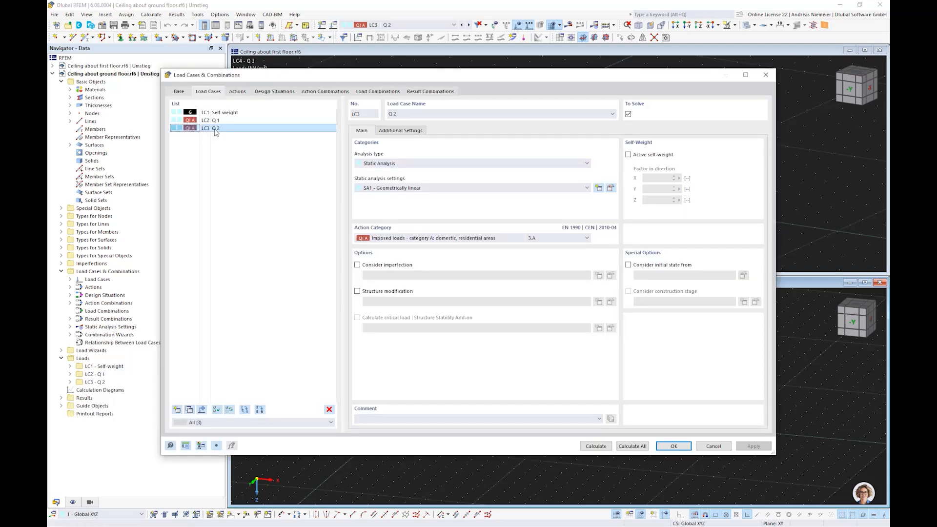
{"action": "left_click", "coordinate": [190, 410]}
{"action": "left_click", "coordinate": [190, 410]}
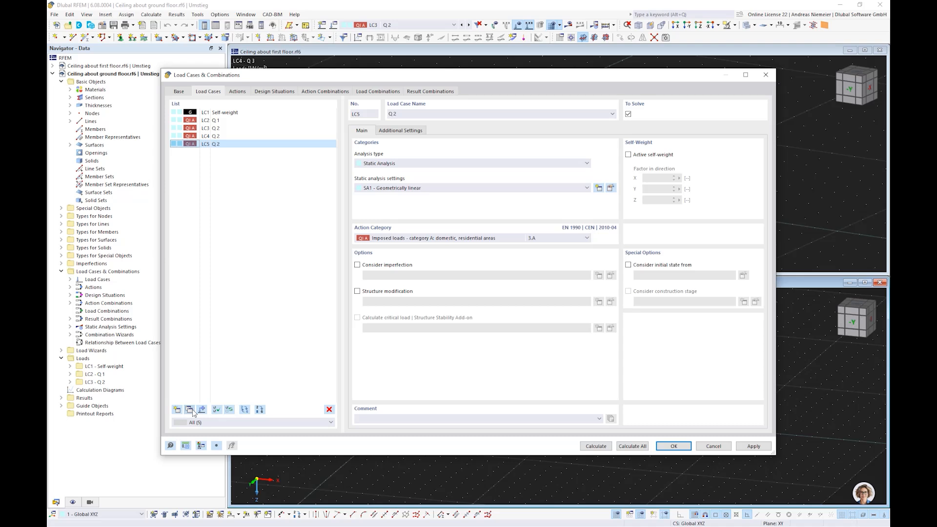
{"action": "left_click", "coordinate": [190, 410]}
- Rename the copied load cases LC4, LC5 and LC6 as Q 3, Q 4 and Q 5, and accept the load case settings
{"action": "left_click", "coordinate": [229, 137]}
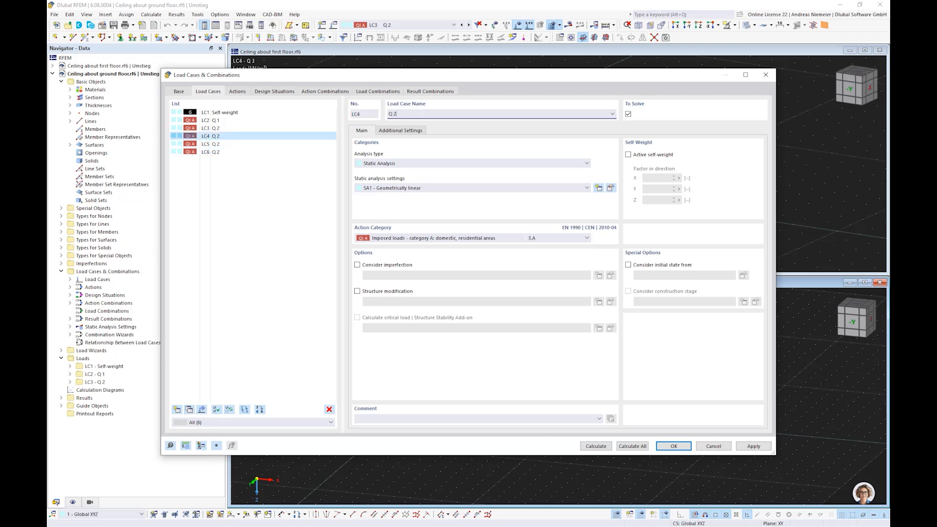
{"action": "key", "text": "BackSpace"}
{"action": "type", "text": "3"}
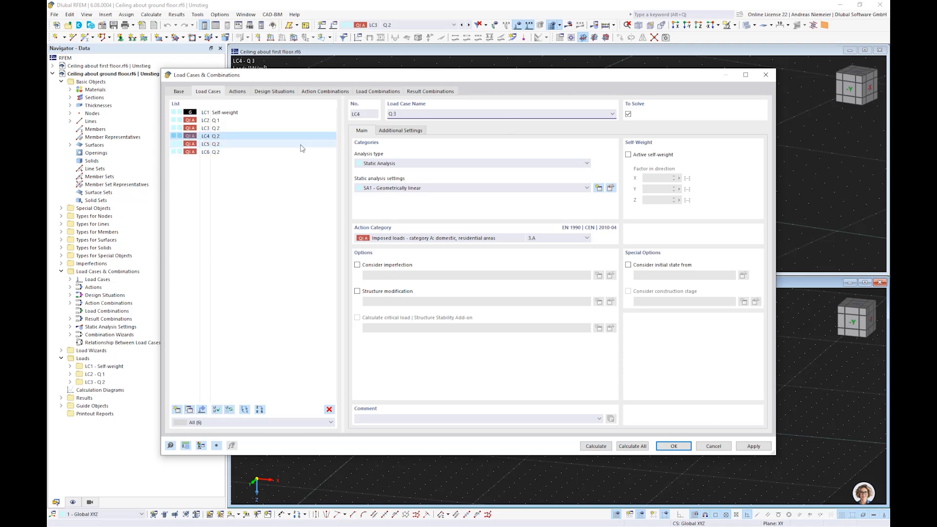
{"action": "left_click", "coordinate": [302, 145]}
{"action": "left_click", "coordinate": [422, 117]}
{"action": "key", "text": "BackSpace"}
{"action": "type", "text": "4"}
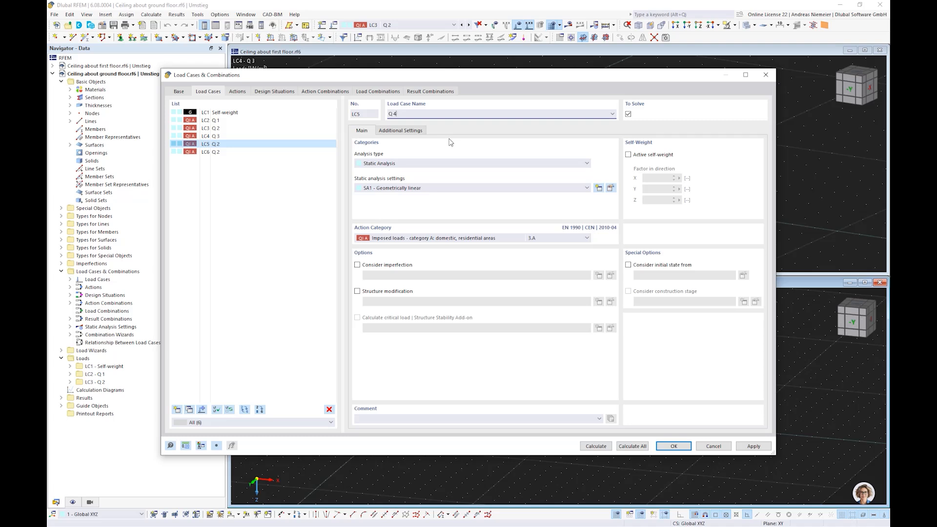
{"action": "left_click", "coordinate": [226, 152]}
{"action": "left_click", "coordinate": [422, 114]}
{"action": "key", "text": "BackSpace"}
{"action": "type", "text": "5"}
{"action": "left_click", "coordinate": [237, 214]}
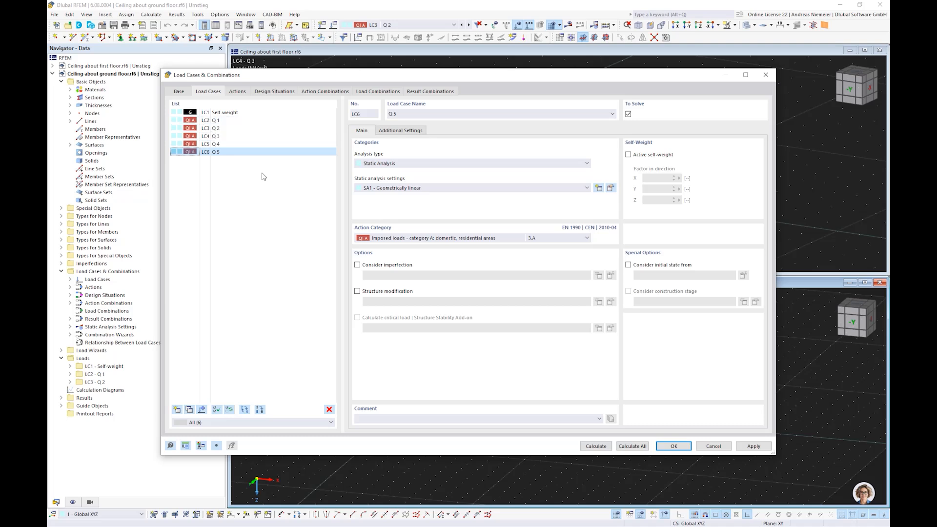
{"action": "left_click", "coordinate": [664, 447]}
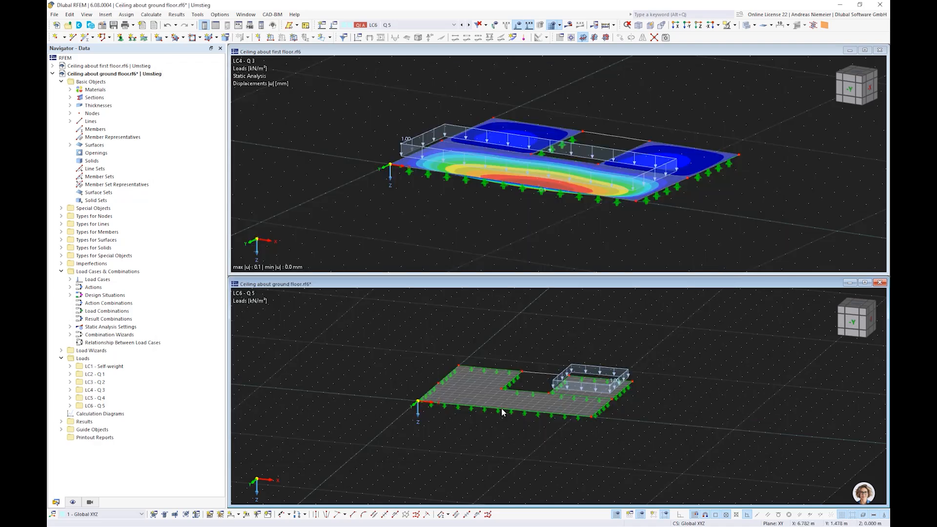
- Examine the loads contained in the ground-floor model's load cases, including Q 1, Q 2 and Q 3
{"action": "left_click", "coordinate": [469, 25]}
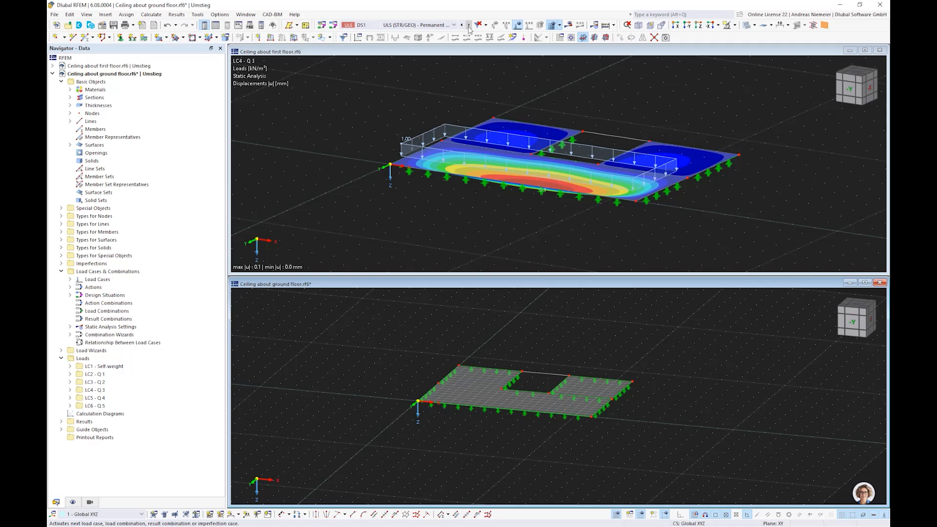
{"action": "left_click", "coordinate": [440, 26]}
{"action": "left_click", "coordinate": [408, 54]}
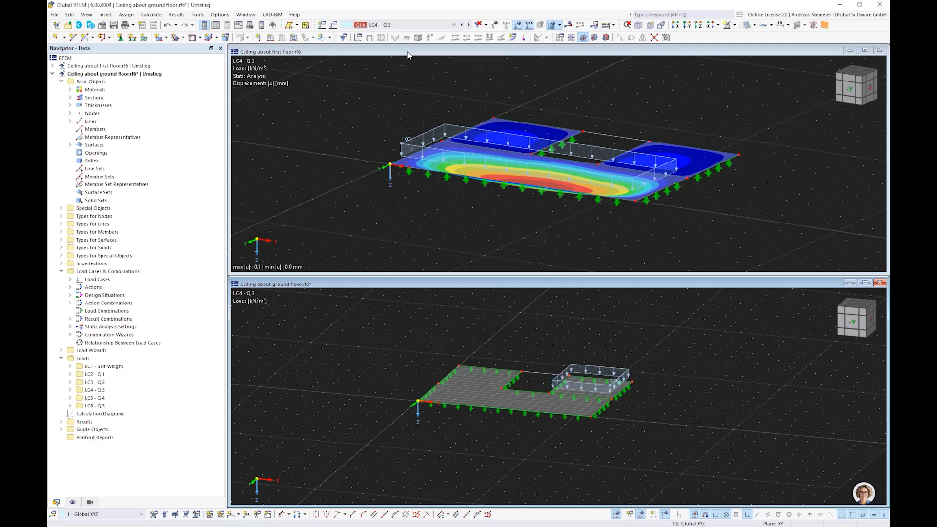
{"action": "left_click", "coordinate": [411, 26]}
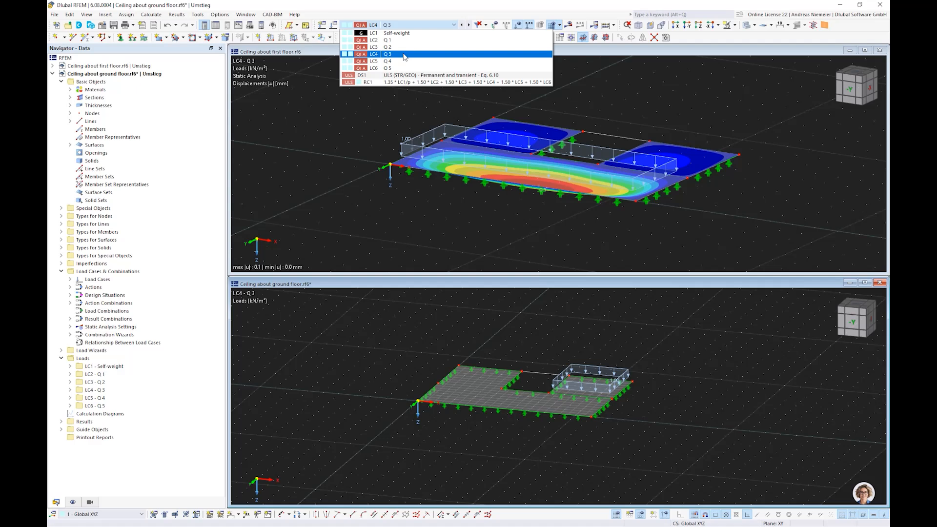
{"action": "left_click", "coordinate": [405, 54]}
{"action": "left_click", "coordinate": [461, 25]}
{"action": "left_click", "coordinate": [454, 25]}
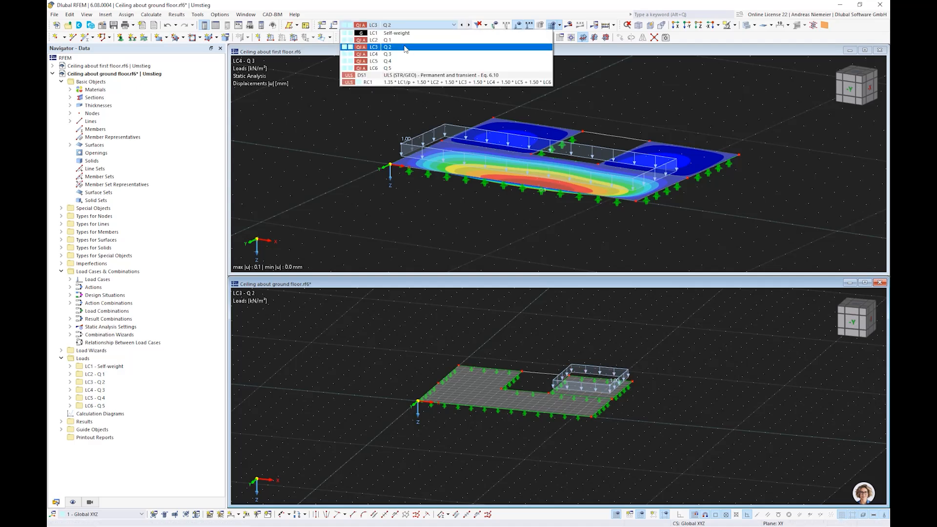
{"action": "left_click", "coordinate": [415, 39]}
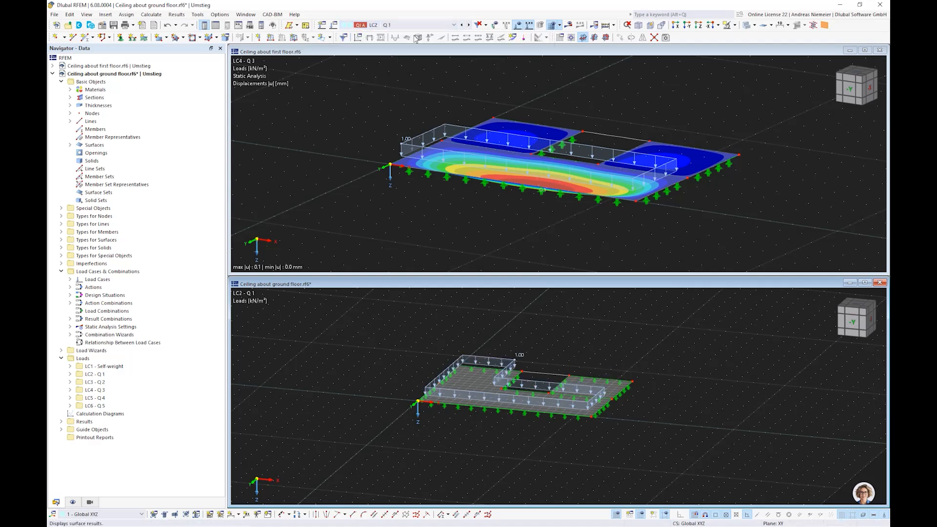
- Delete the copied surface load from each of the load cases LC4 - Q 3, LC5 - Q 4 and LC6 - Q 5
{"action": "left_click", "coordinate": [469, 25]}
{"action": "left_click", "coordinate": [469, 25]}
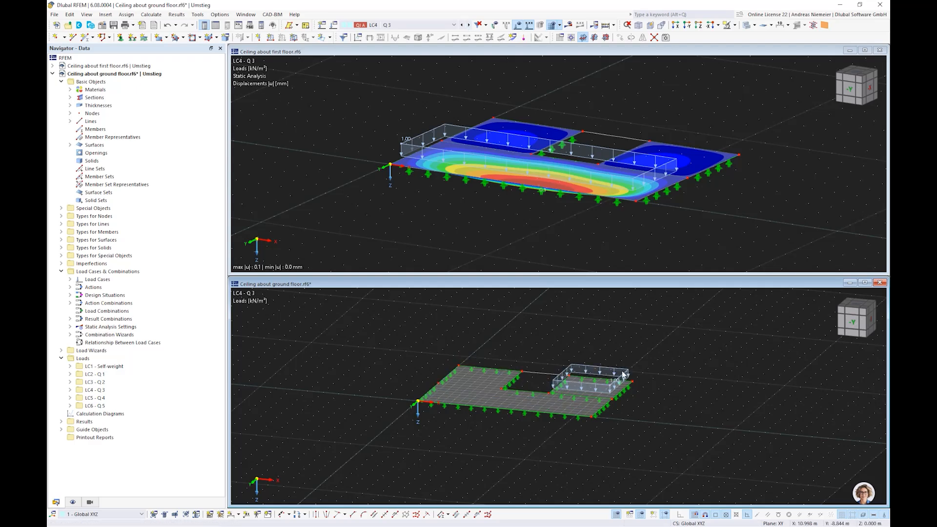
{"action": "key", "text": "Delete"}
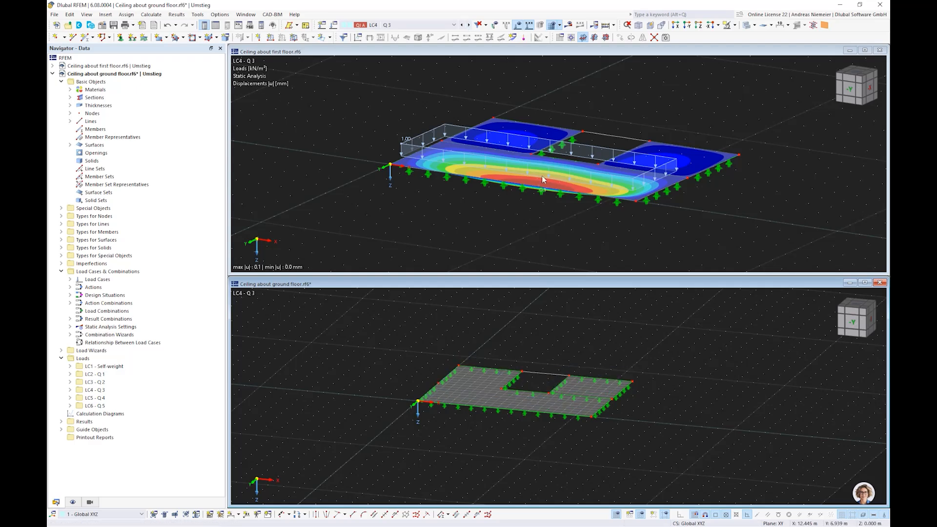
{"action": "left_click", "coordinate": [469, 25]}
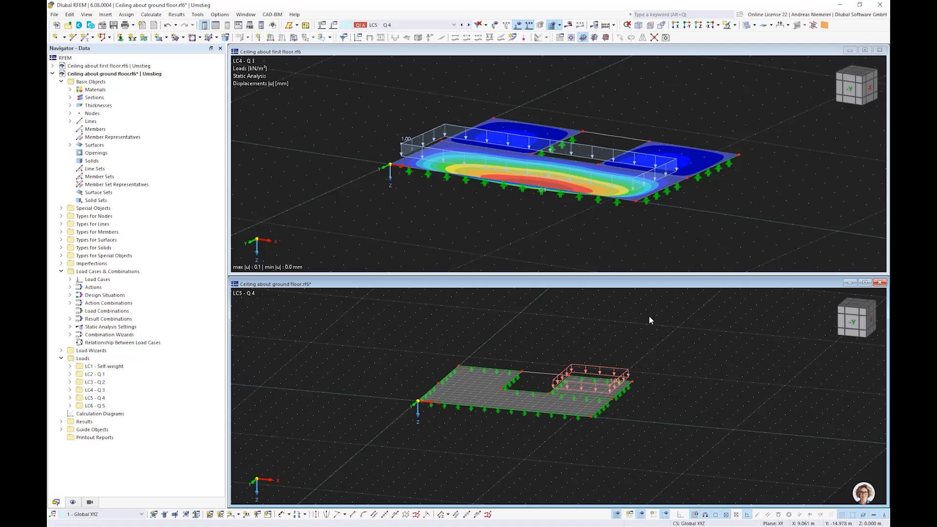
{"action": "key", "text": "Delete"}
{"action": "left_click", "coordinate": [469, 25]}
{"action": "left_click", "coordinate": [603, 367]}
{"action": "key", "text": "Delete"}
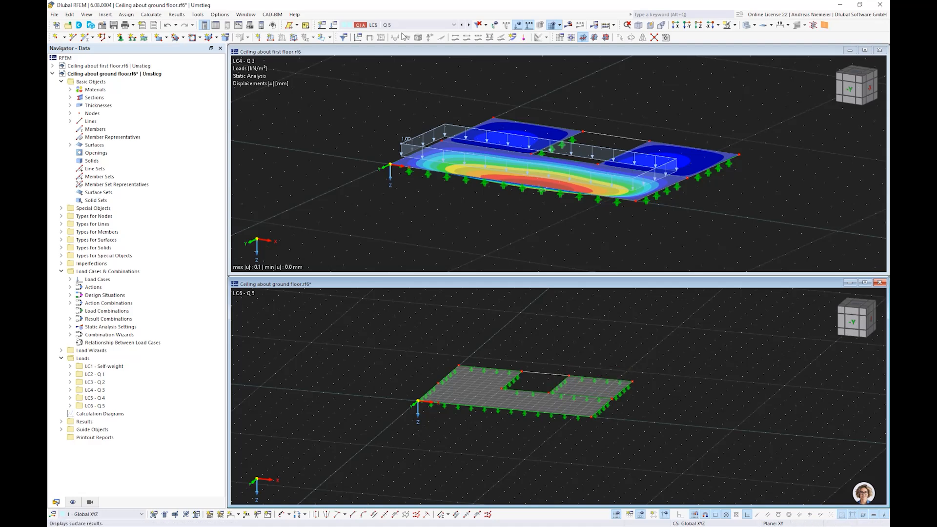
- Create a new Import Support Reactions load wizard with "Ceiling about first floor" as the connected model
{"action": "left_click", "coordinate": [396, 25]}
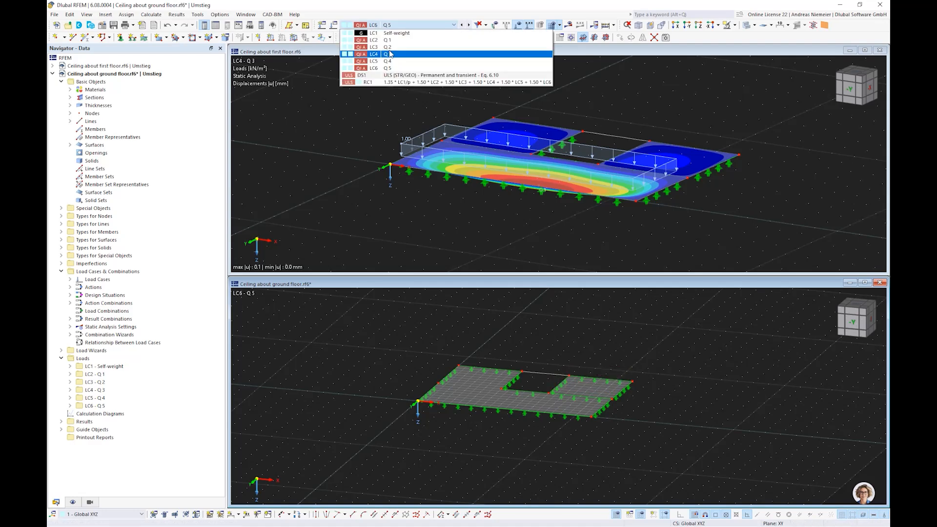
{"action": "left_click", "coordinate": [341, 350]}
{"action": "left_click", "coordinate": [61, 358]}
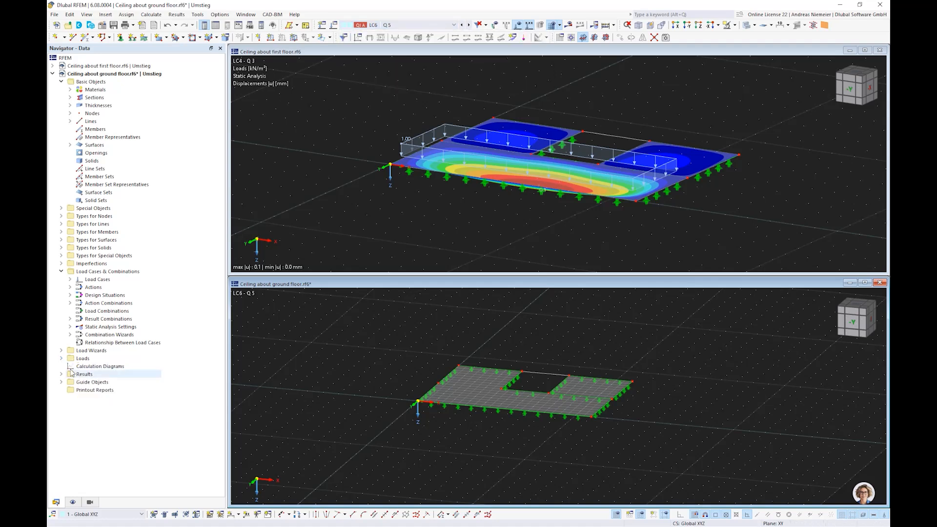
{"action": "left_click", "coordinate": [61, 351]}
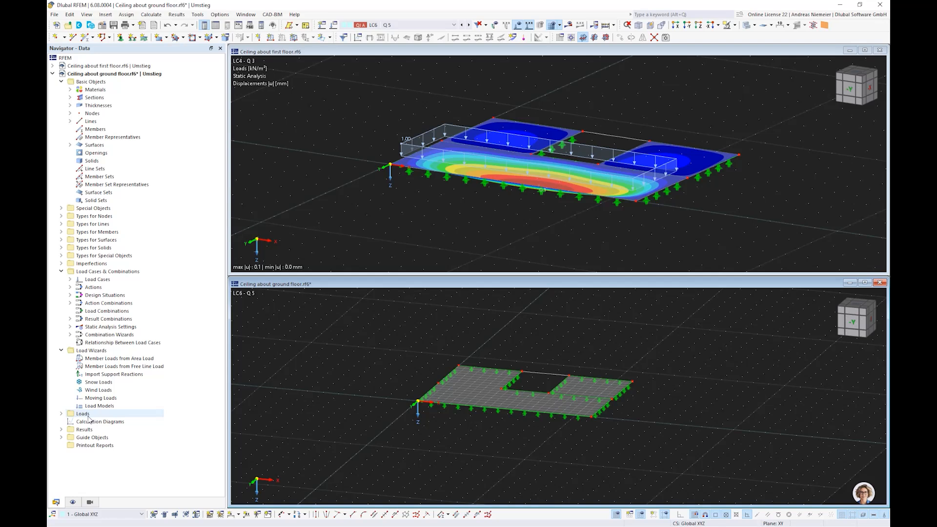
{"action": "double_click", "coordinate": [102, 375]}
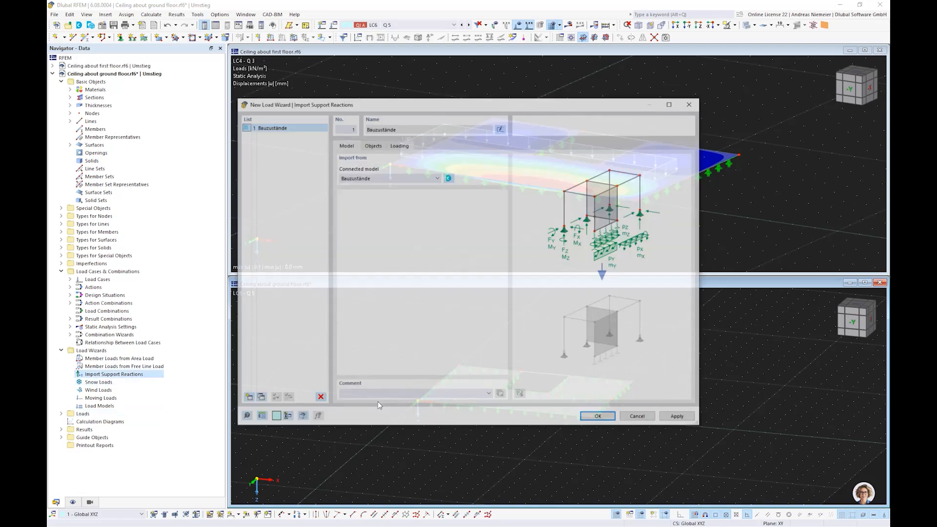
{"action": "left_click", "coordinate": [381, 179]}
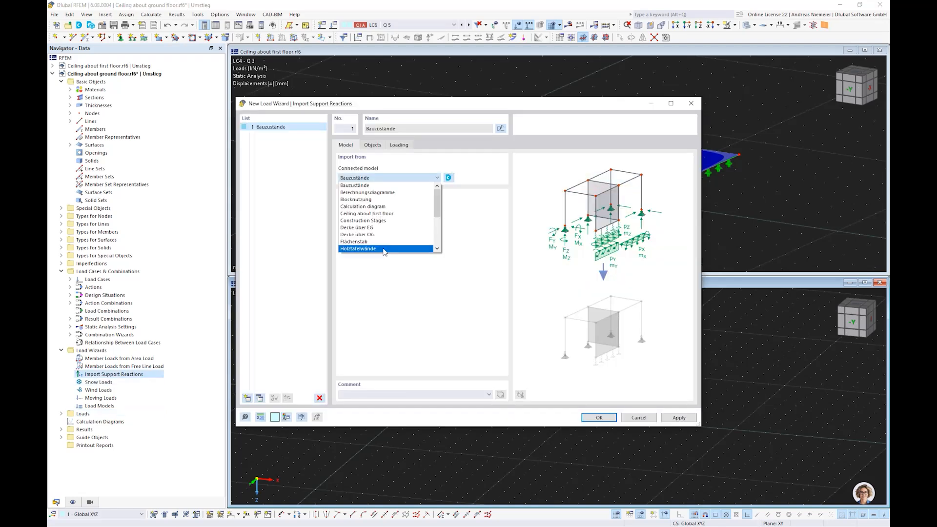
{"action": "left_click", "coordinate": [371, 215]}
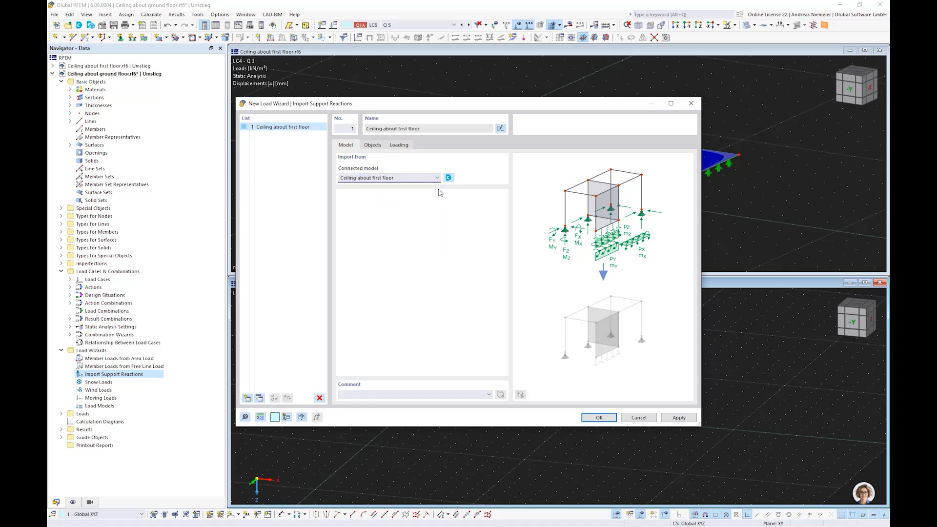
- Set the wizard's object connection type to Free loads and move the dialog clear of the models
{"action": "left_click", "coordinate": [373, 146]}
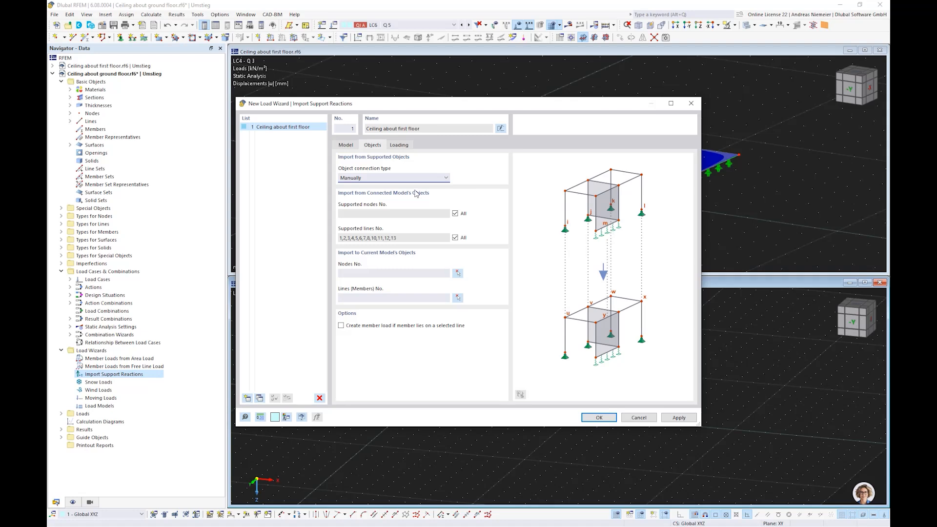
{"action": "left_click", "coordinate": [398, 177]}
{"action": "left_click", "coordinate": [396, 193]}
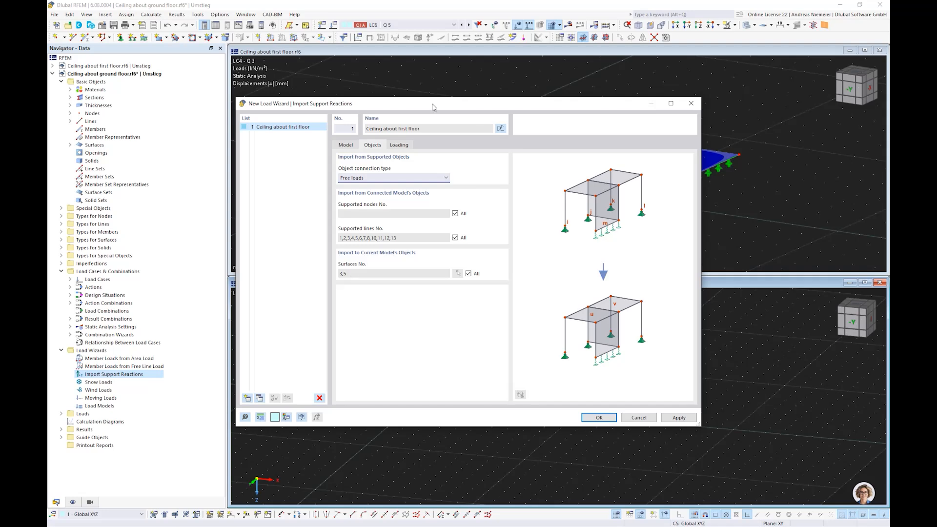
{"action": "left_click_drag", "start_coordinate": [433, 107], "coordinate": [317, 296]}
{"action": "left_click_drag", "start_coordinate": [432, 292], "coordinate": [410, 62]}
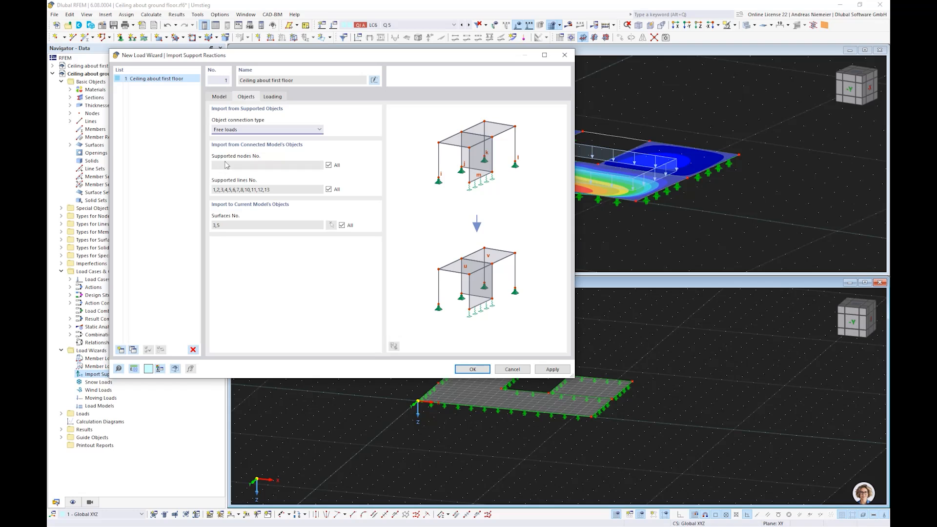
- Set the loading connection type of the support reaction import to Automatically
{"action": "left_click", "coordinate": [275, 97]}
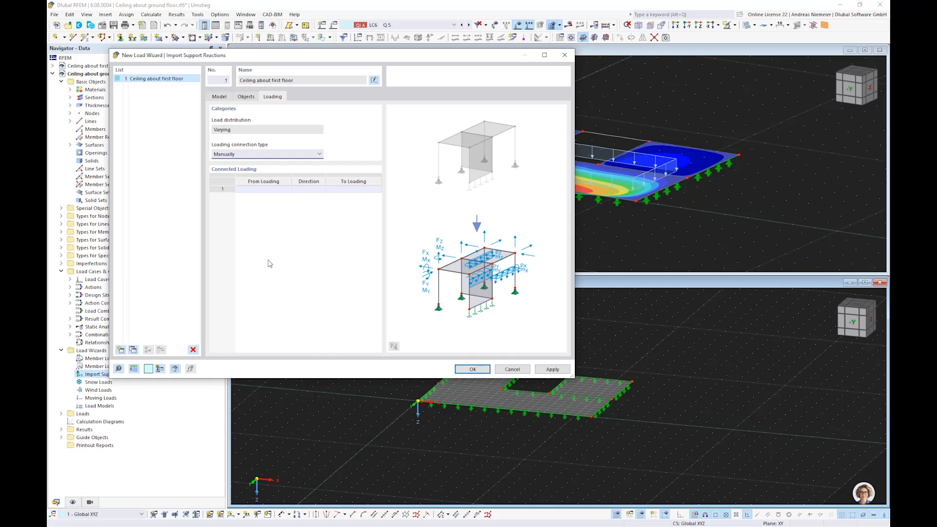
{"action": "left_click", "coordinate": [246, 154]}
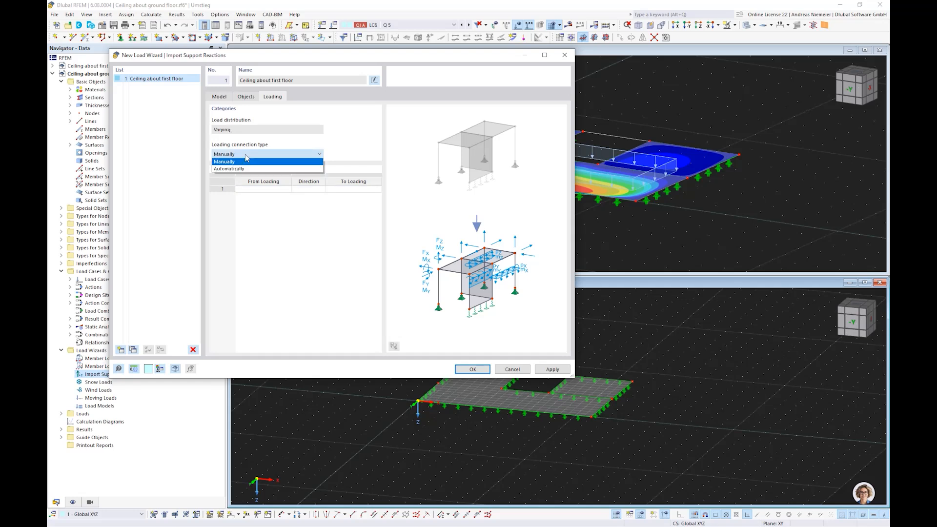
{"action": "left_click", "coordinate": [243, 168]}
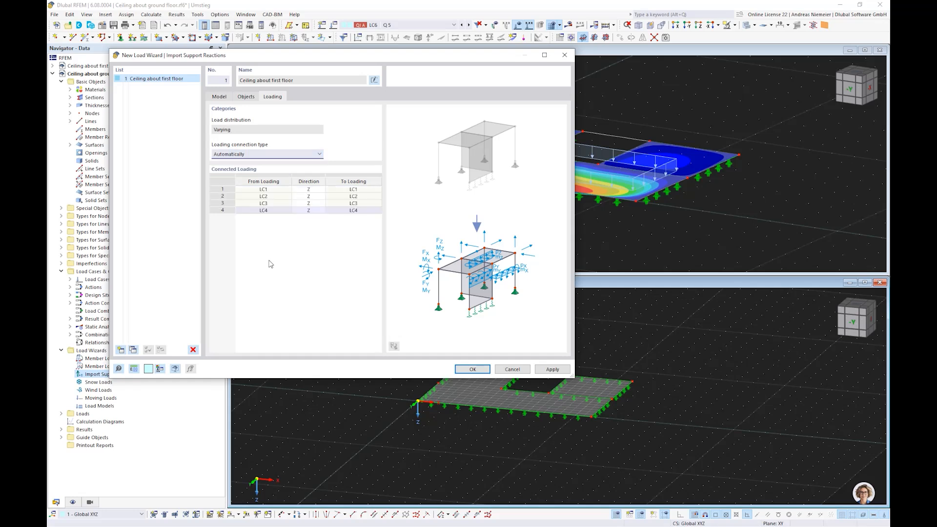
{"action": "left_click", "coordinate": [264, 190]}
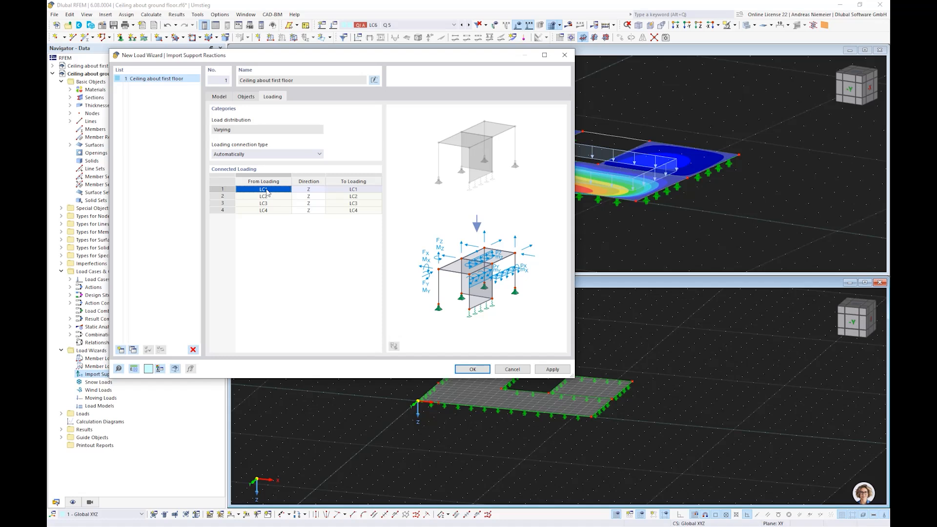
{"action": "left_click", "coordinate": [361, 184]}
{"action": "left_click", "coordinate": [360, 190]}
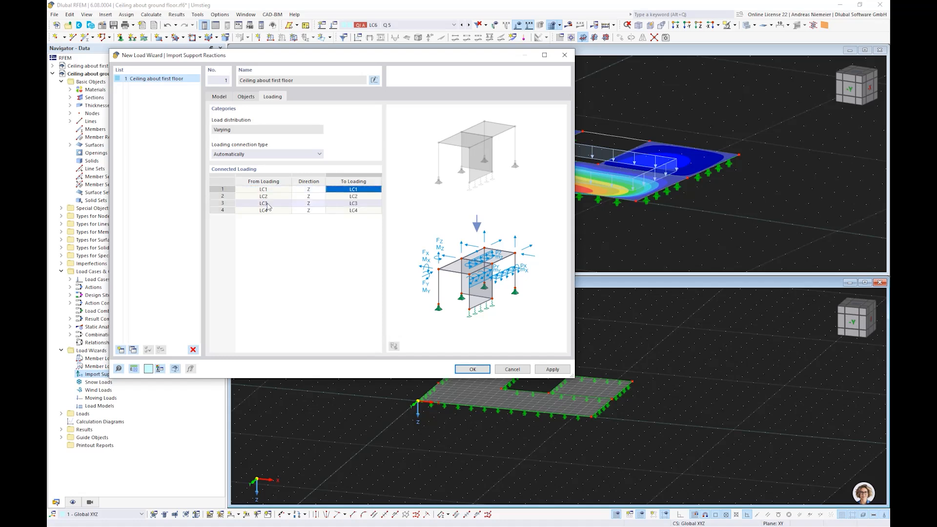
{"action": "left_click", "coordinate": [266, 204]}
{"action": "left_click", "coordinate": [264, 205]}
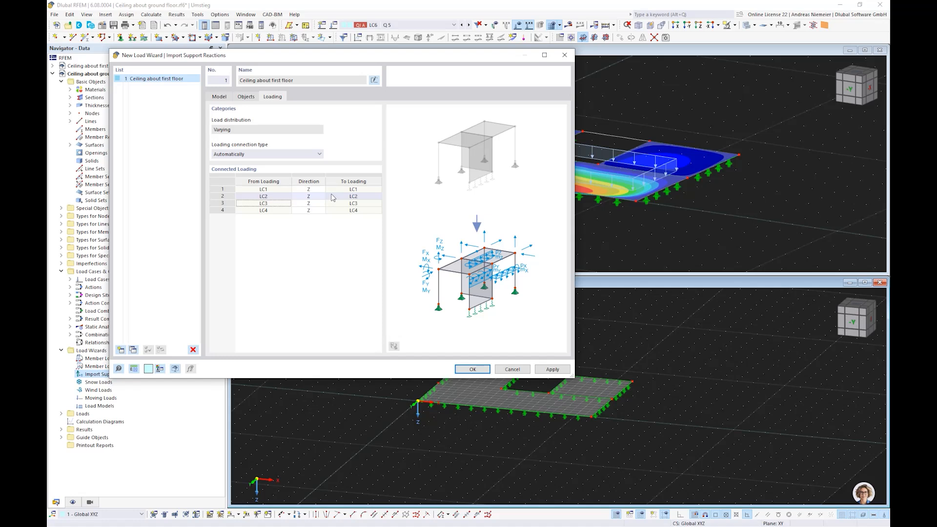
{"action": "left_click", "coordinate": [334, 196]}
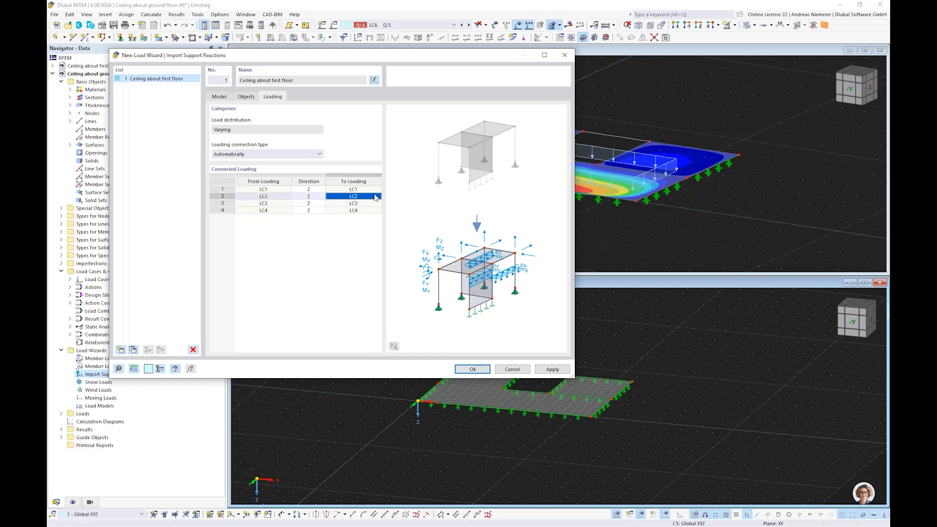
- Set the loading connection type to Manually, assign LC2 to LC4, LC3 to LC5 and LC4 to LC6, and confirm the wizard
{"action": "left_click", "coordinate": [271, 157]}
{"action": "left_click", "coordinate": [271, 170]}
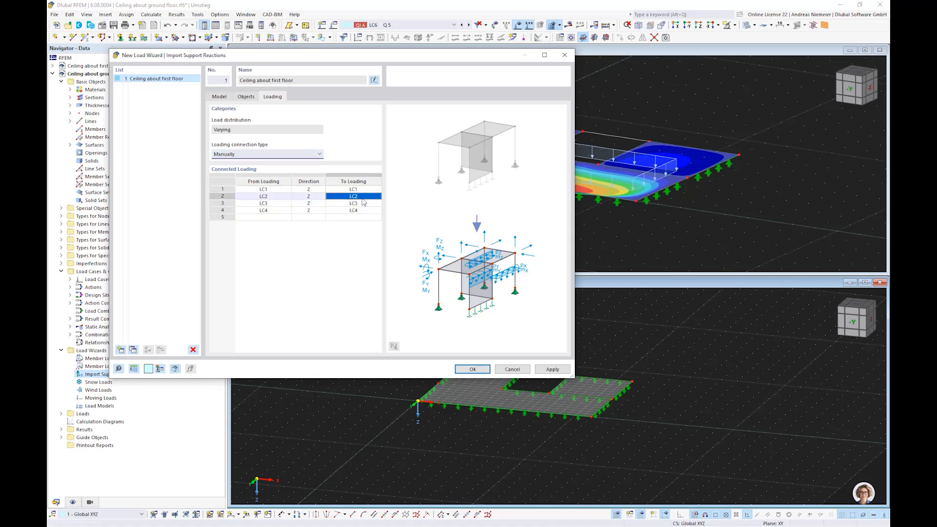
{"action": "left_click", "coordinate": [360, 196]}
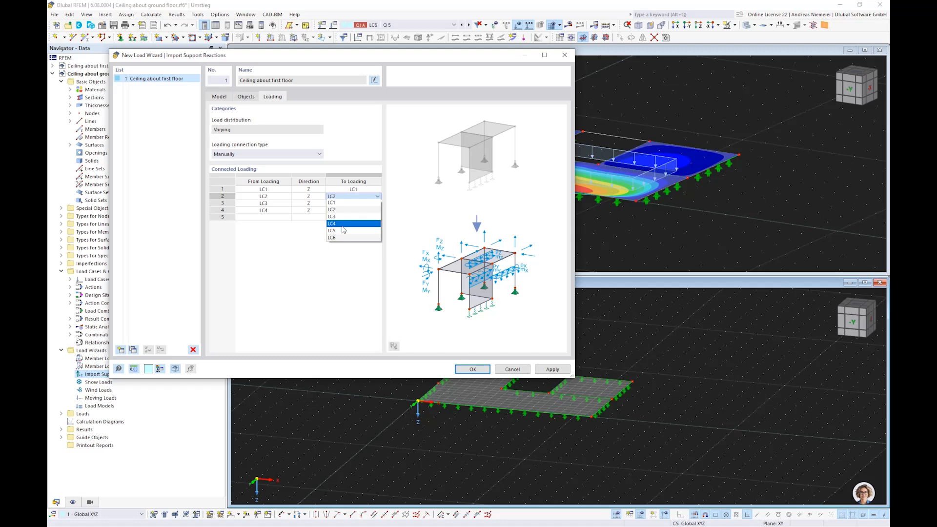
{"action": "left_click", "coordinate": [343, 225]}
{"action": "left_click", "coordinate": [364, 204]}
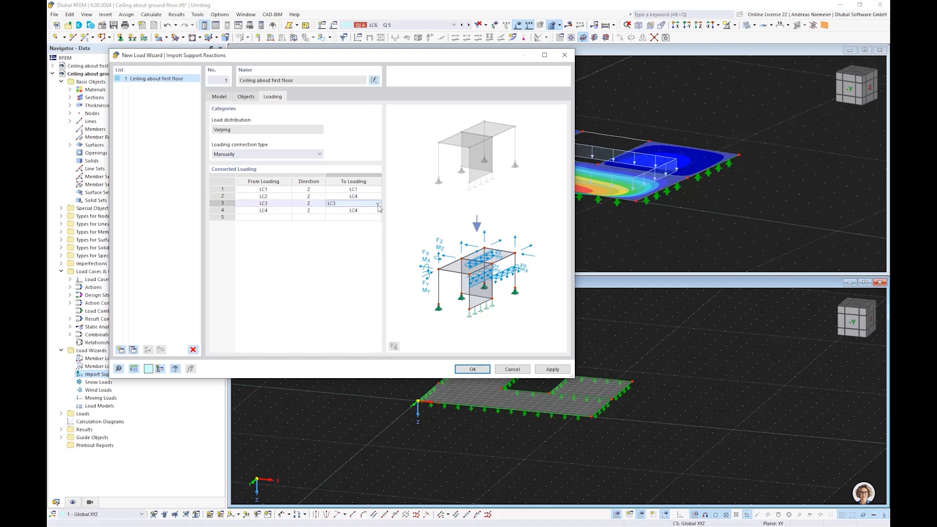
{"action": "left_click", "coordinate": [377, 205]}
{"action": "left_click", "coordinate": [347, 238]}
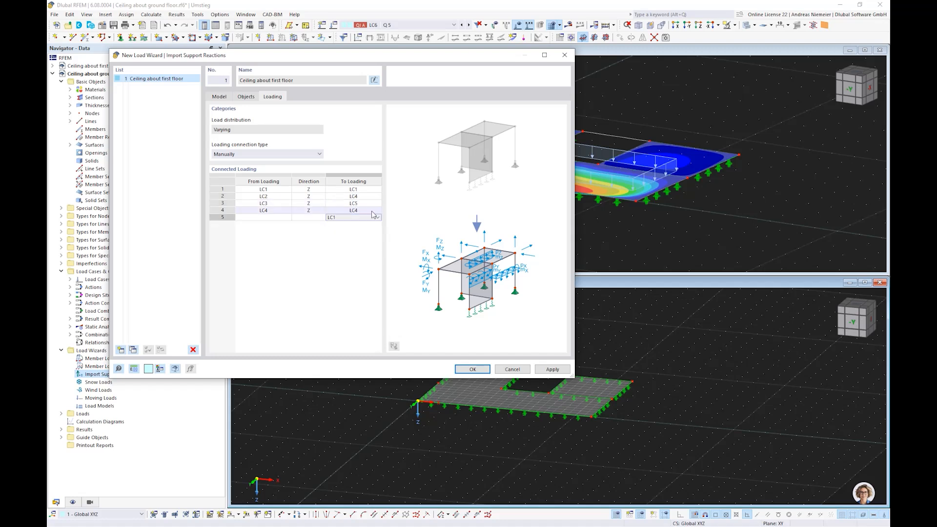
{"action": "left_click", "coordinate": [373, 211]}
{"action": "left_click", "coordinate": [349, 252]}
{"action": "left_click", "coordinate": [350, 250]}
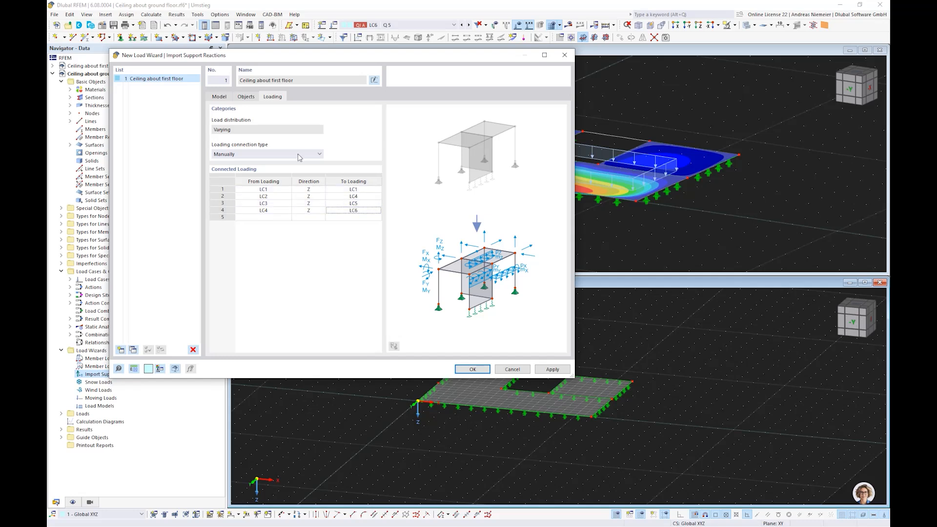
{"action": "left_click", "coordinate": [473, 370]}
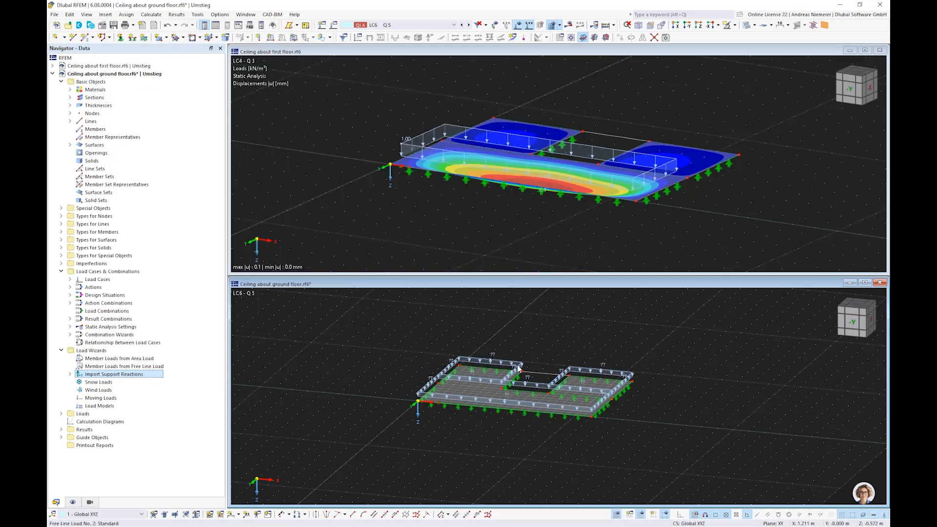
- Calculate the ground-floor ceiling model with its imported line loads
{"action": "scroll", "coordinate": [517, 365], "scroll_direction": "up", "scroll_amount": 3}
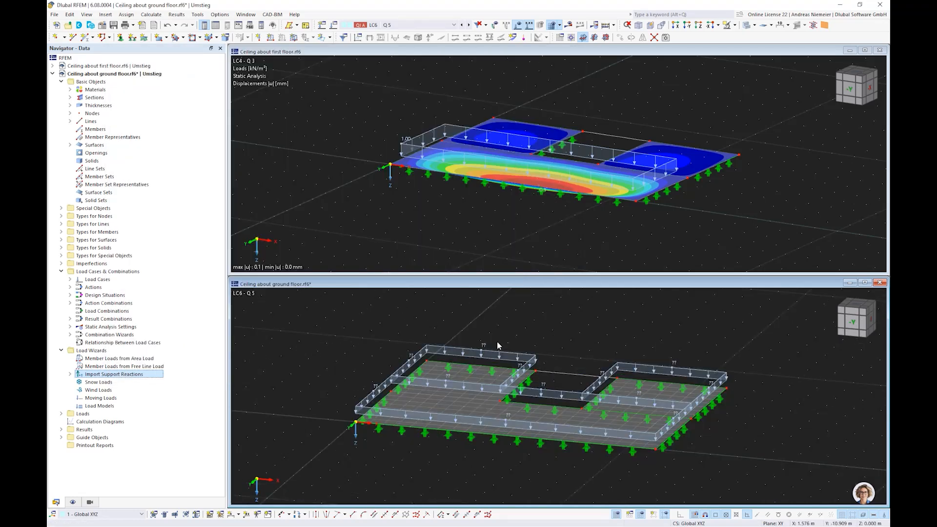
{"action": "left_click", "coordinate": [606, 26]}
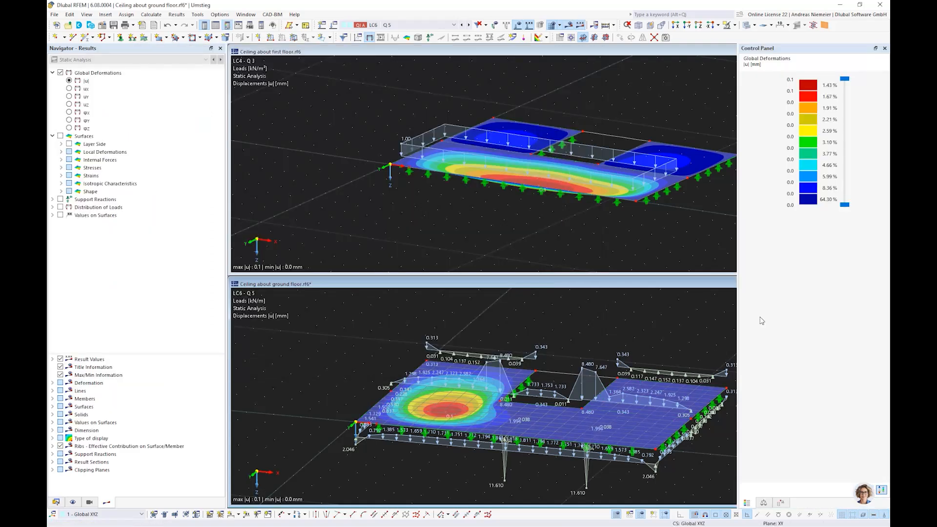
{"action": "middle_click_drag", "start_coordinate": [523, 321], "coordinate": [463, 314]}
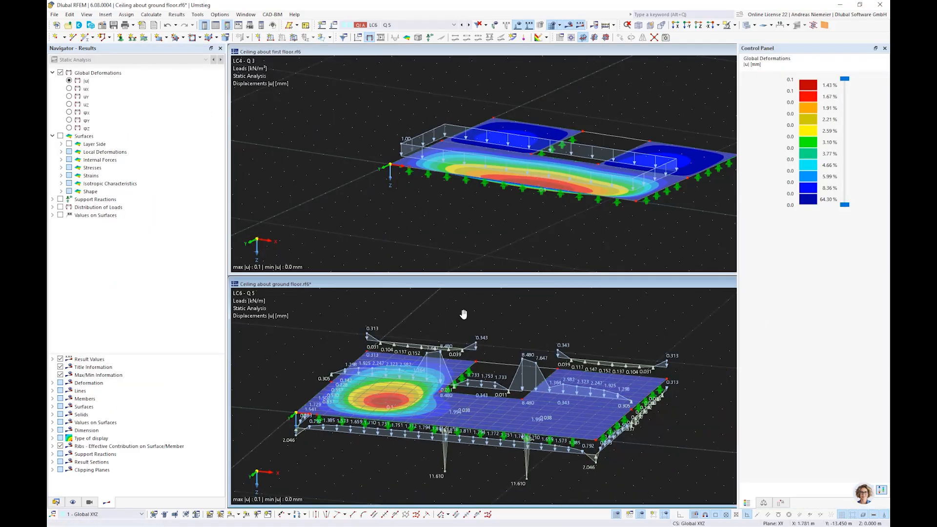
{"action": "scroll", "coordinate": [454, 441], "scroll_direction": "down", "scroll_amount": 2}
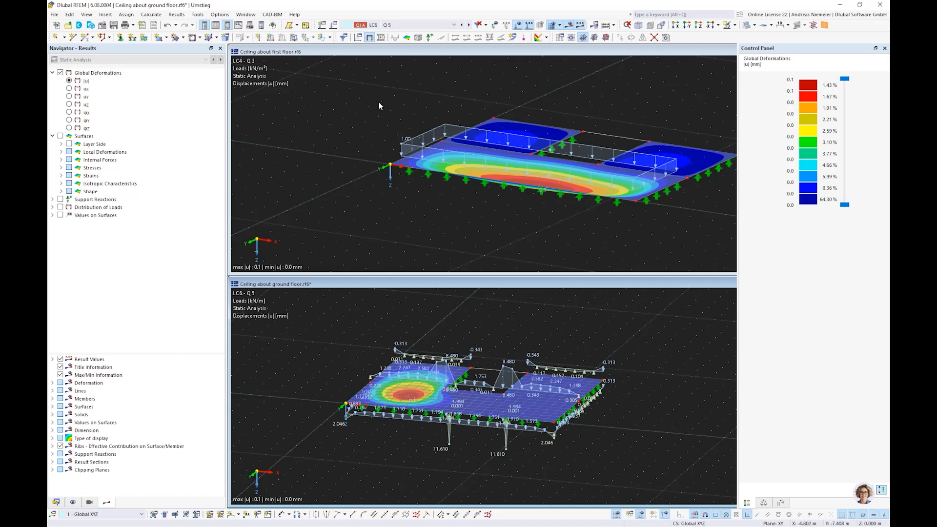
- Examine the imported loads and deformations of the ground-floor ceiling in LC1 - Self-weight, LC2 - Q 1, LC4 - Q 3 and LC6 - Q 5
{"action": "left_click", "coordinate": [397, 25]}
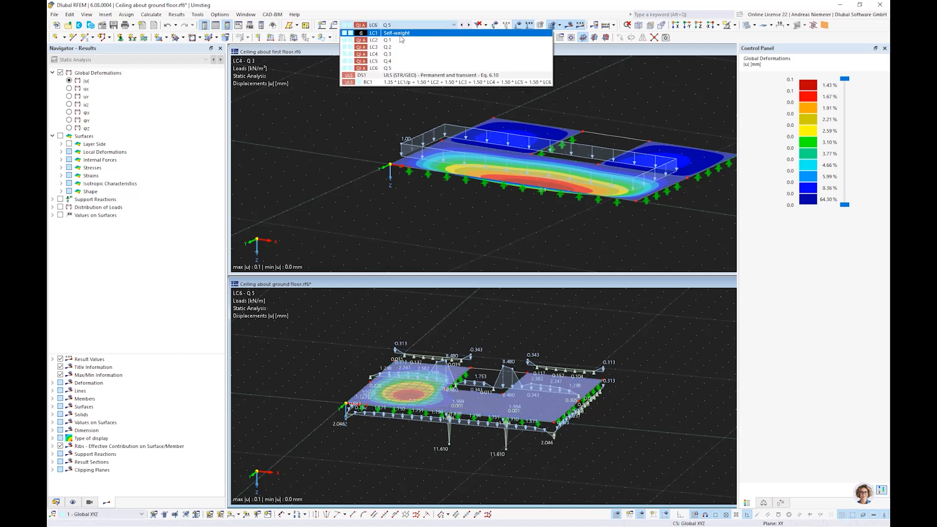
{"action": "left_click", "coordinate": [398, 33]}
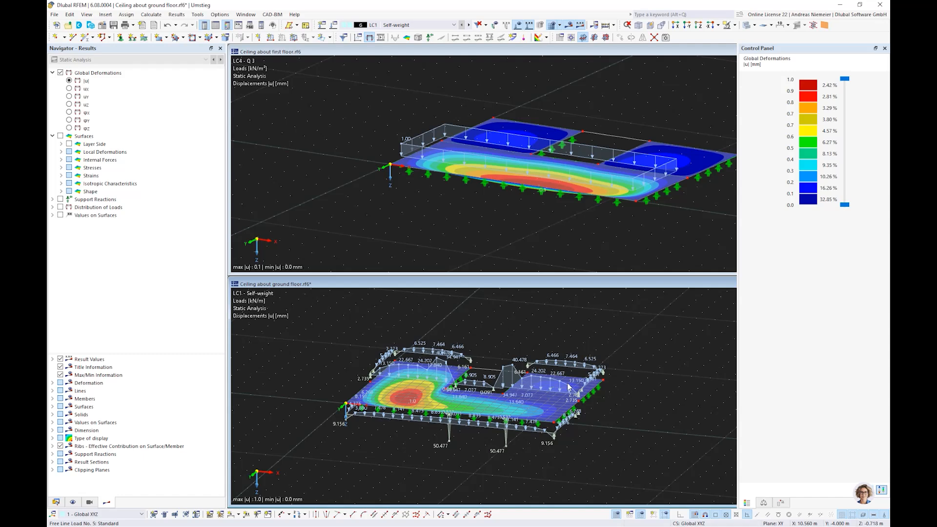
{"action": "scroll", "coordinate": [405, 407], "scroll_direction": "up", "scroll_amount": 3}
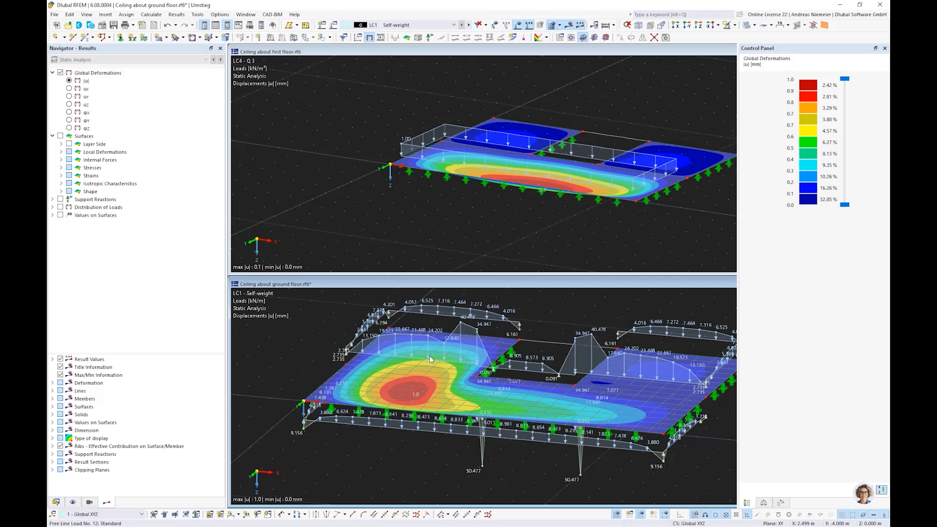
{"action": "scroll", "coordinate": [427, 372], "scroll_direction": "down", "scroll_amount": 2}
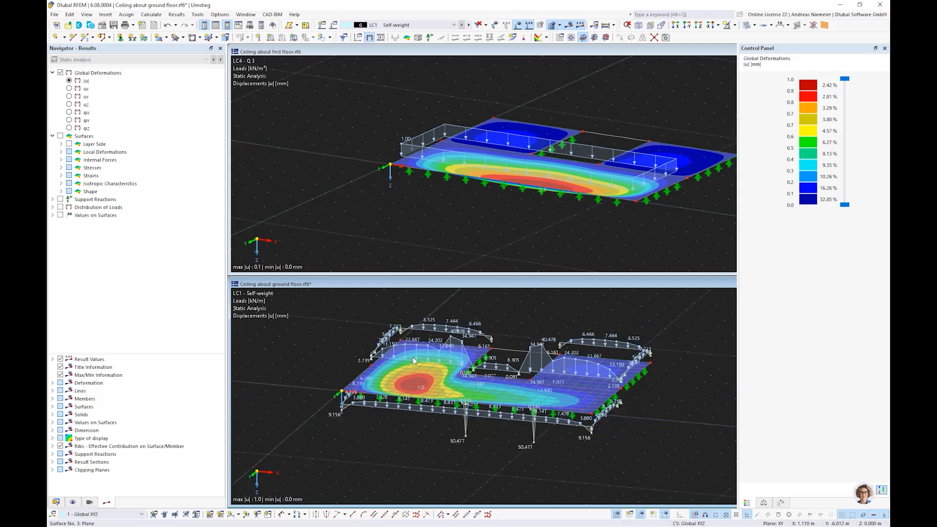
{"action": "left_click", "coordinate": [422, 26]}
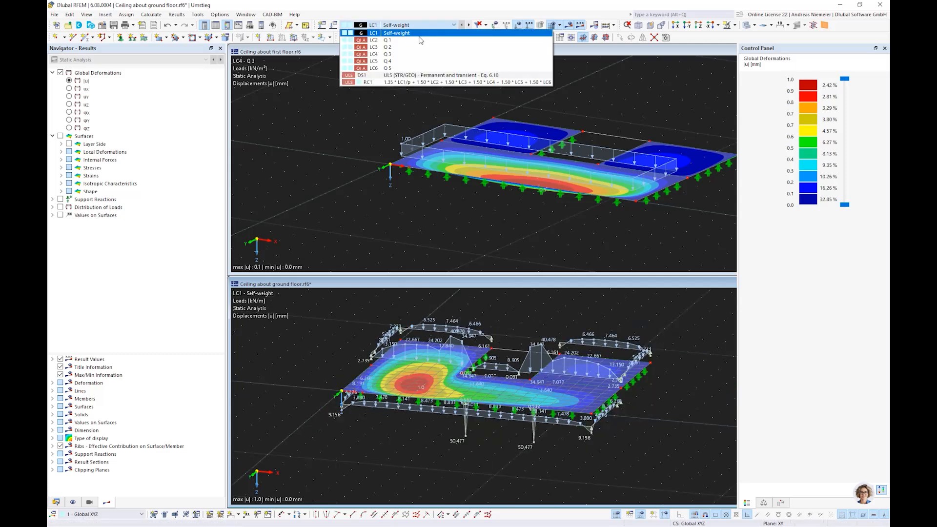
{"action": "left_click", "coordinate": [420, 40]}
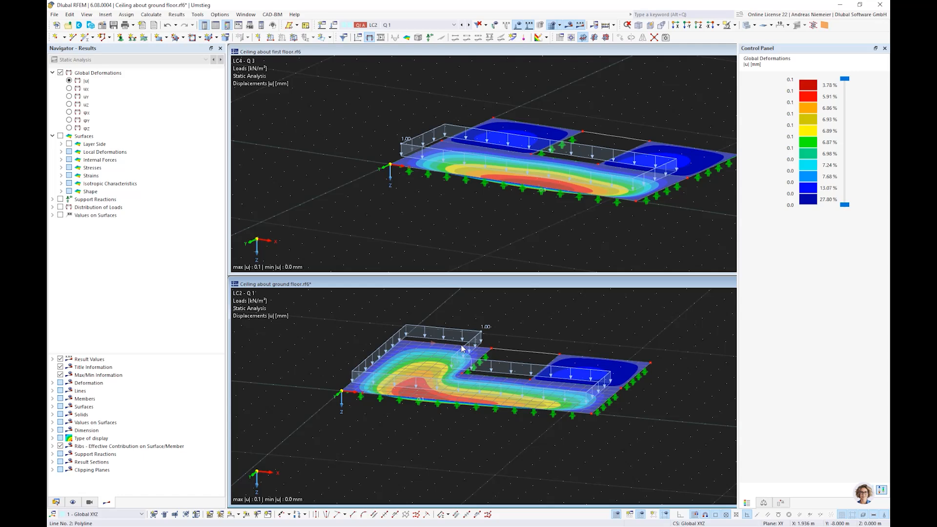
{"action": "left_click", "coordinate": [469, 25]}
{"action": "left_click", "coordinate": [469, 25]}
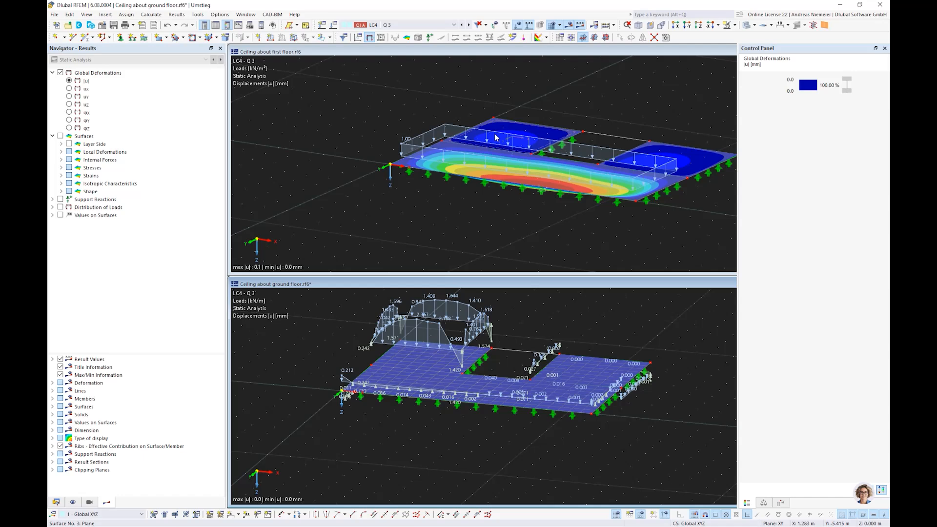
{"action": "left_click", "coordinate": [468, 25]}
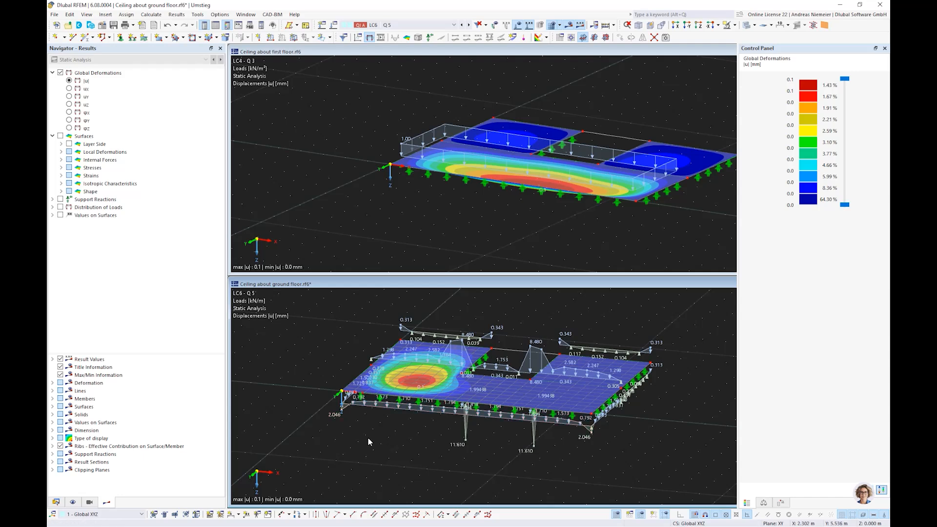
{"action": "middle_click_drag", "start_coordinate": [427, 443], "coordinate": [397, 441], "text": "ctrl"}
{"action": "scroll", "coordinate": [396, 440], "scroll_direction": "down", "scroll_amount": 2}
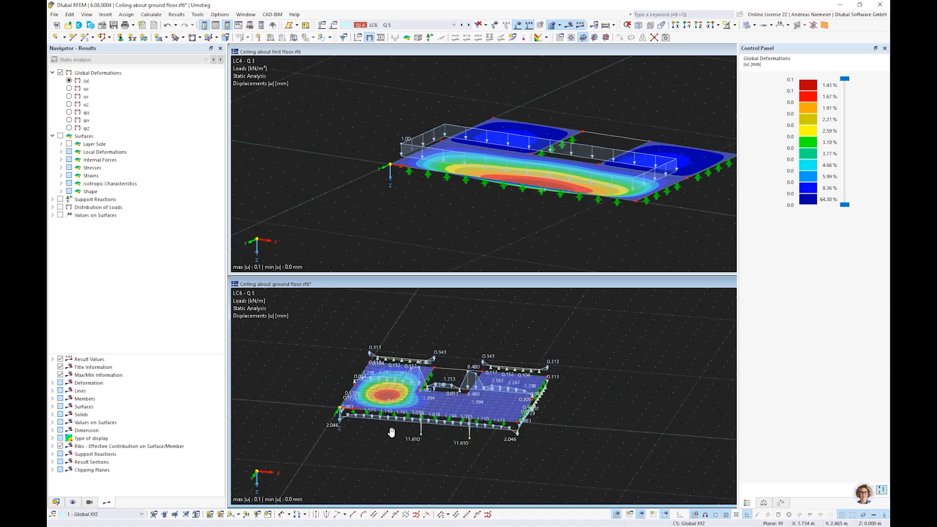
{"action": "scroll", "coordinate": [393, 433], "scroll_direction": "up", "scroll_amount": 2}
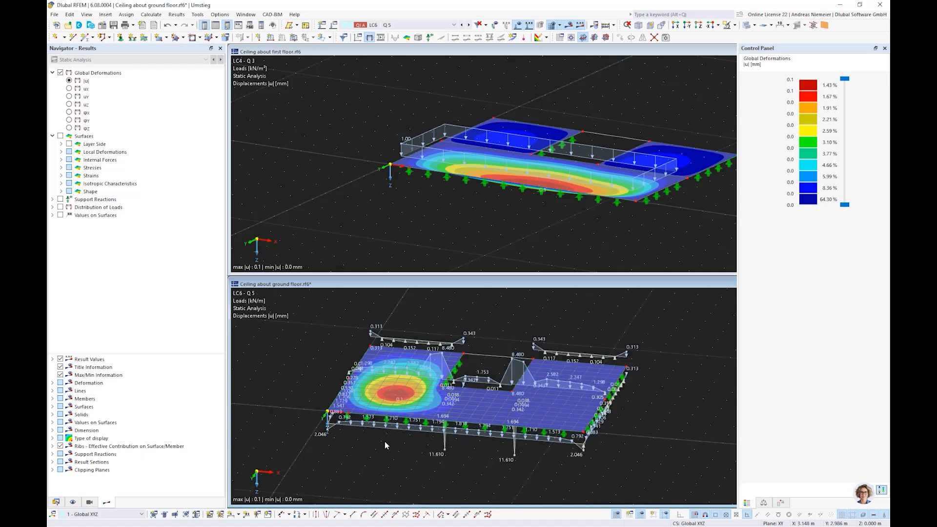
- In LC1 of the first-floor ceiling model, apply a uniform vertical line load of 1 kN/m to the edge lines at both short ends
{"action": "middle_click_drag", "start_coordinate": [397, 195], "coordinate": [390, 235]}
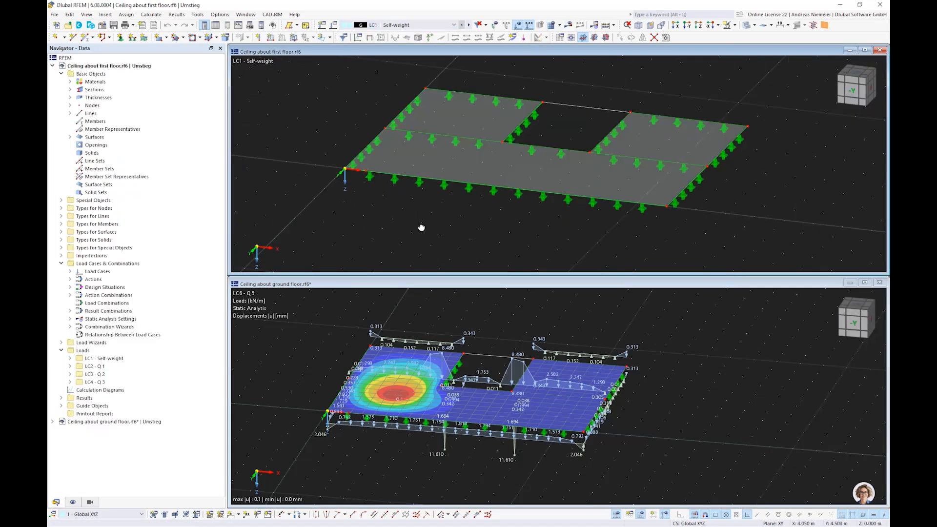
{"action": "middle_click_drag", "start_coordinate": [421, 228], "coordinate": [389, 164], "text": "ctrl"}
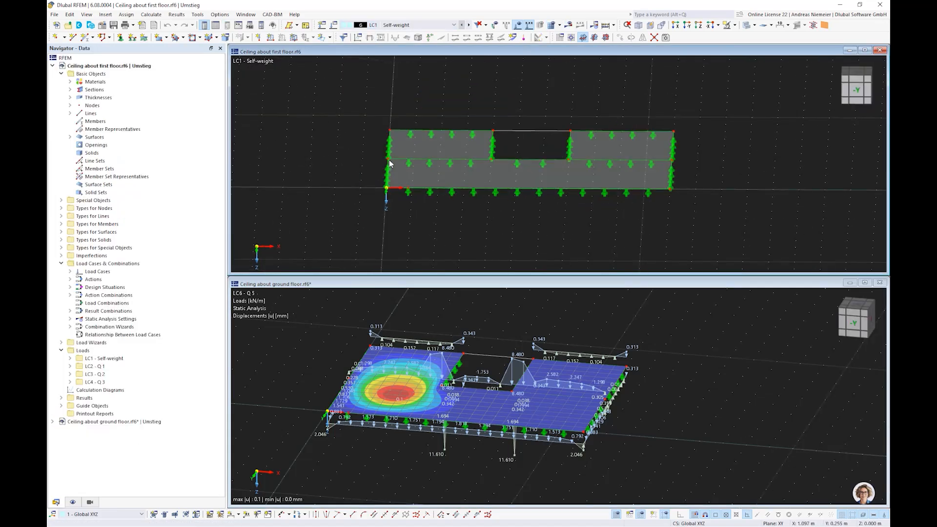
{"action": "left_click", "coordinate": [271, 38]}
{"action": "left_click", "coordinate": [389, 167]}
{"action": "type", "text": "1"}
{"action": "key", "text": "Return"}
{"action": "left_click_drag", "start_coordinate": [363, 107], "coordinate": [401, 200]}
{"action": "left_click_drag", "start_coordinate": [641, 128], "coordinate": [693, 200]}
{"action": "left_click", "coordinate": [179, 129]}
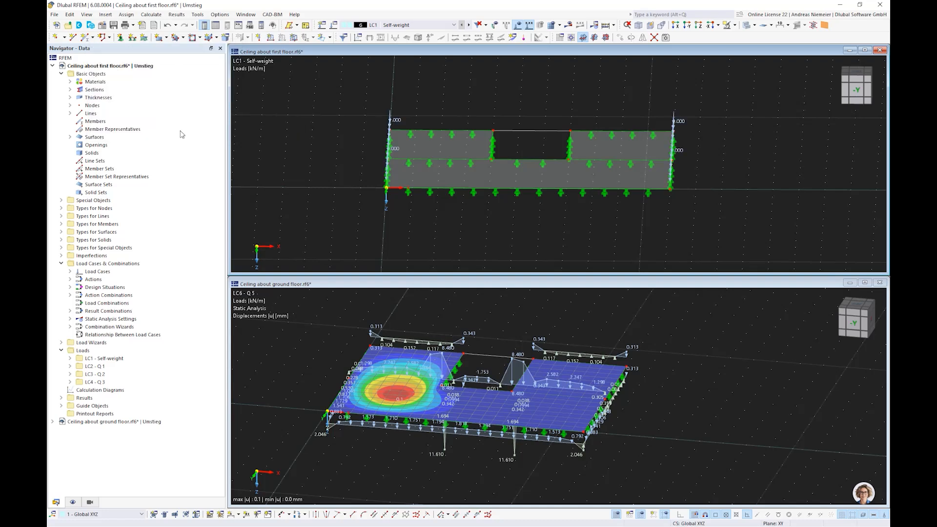
- Apply a uniform 1 kN/m line load in global X on true length to the edge lines at the slab's positive-X end
{"action": "left_click", "coordinate": [271, 37]}
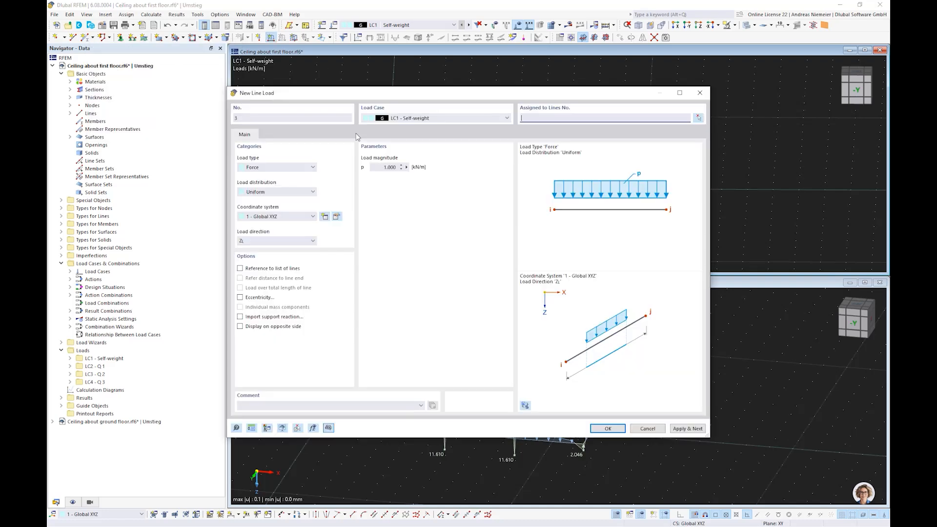
{"action": "left_click", "coordinate": [259, 241]}
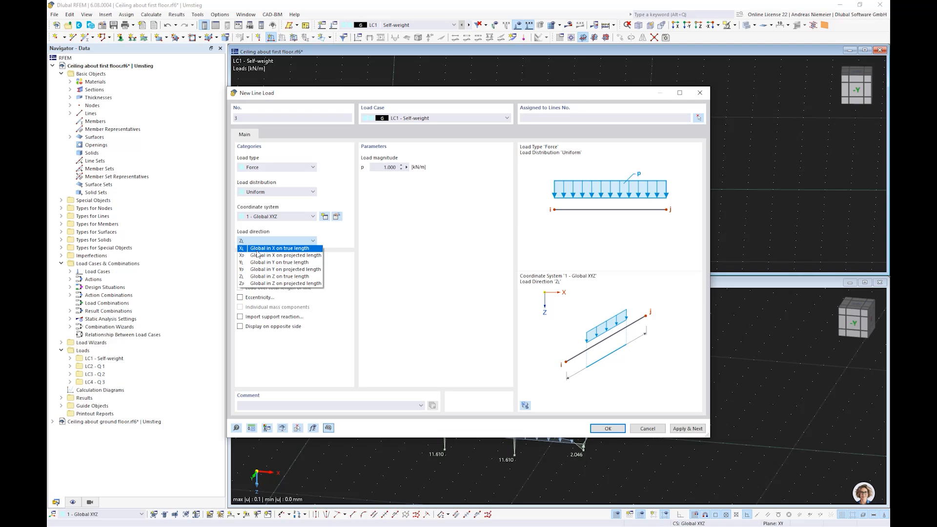
{"action": "left_click", "coordinate": [259, 249]}
{"action": "left_click", "coordinate": [608, 429]}
{"action": "left_click", "coordinate": [389, 145]}
{"action": "left_click", "coordinate": [388, 173]}
{"action": "key", "text": "Return"}
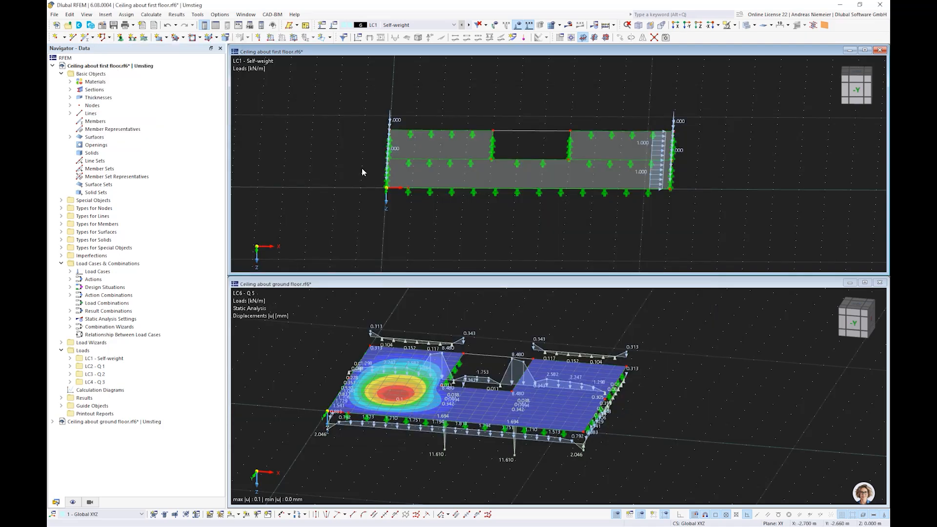
- Apply a uniform line load of -1 kN/m in global X to edge lines 1 and 8 at the slab's origin end
{"action": "left_click", "coordinate": [270, 37]}
{"action": "type", "text": "-"}
{"action": "left_click", "coordinate": [596, 429]}
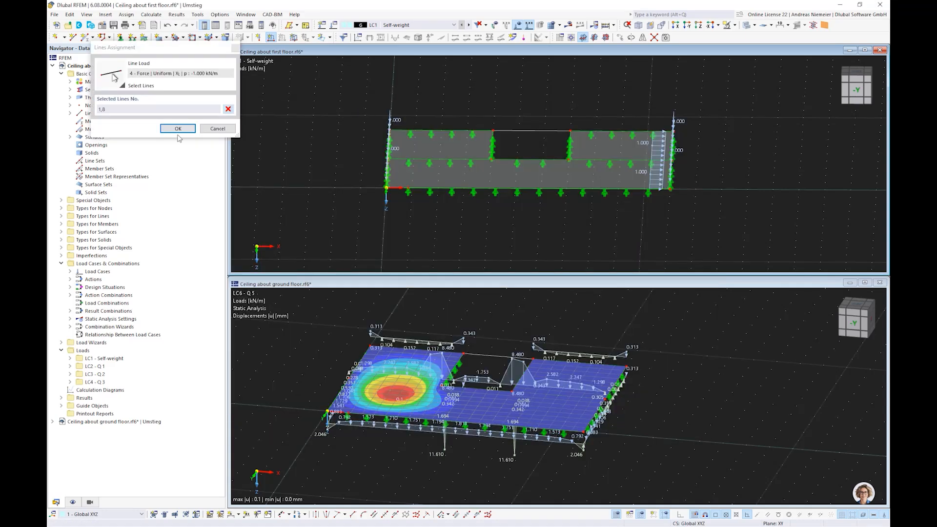
{"action": "left_click", "coordinate": [177, 129]}
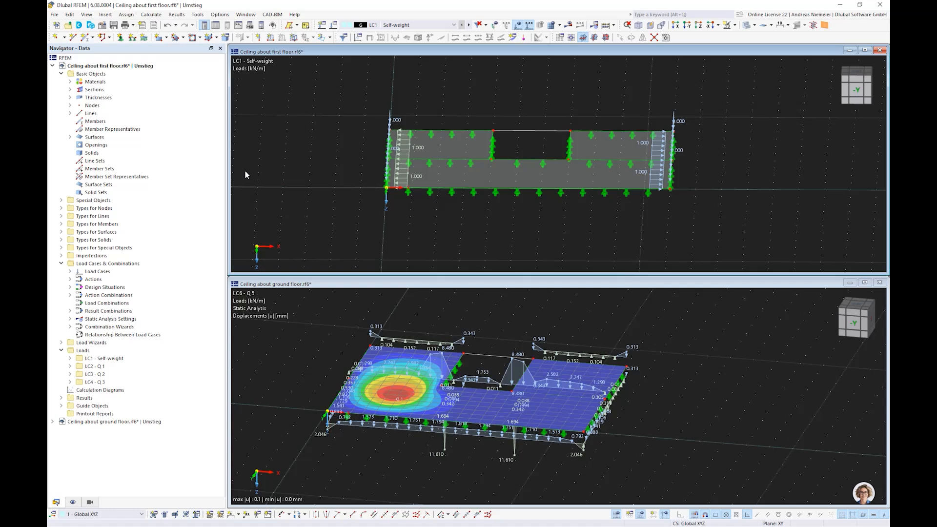
- In the ground-floor ceiling model, set the support reaction import from LC1 to LC1 to transfer directions X and Z
{"action": "left_click", "coordinate": [309, 326]}
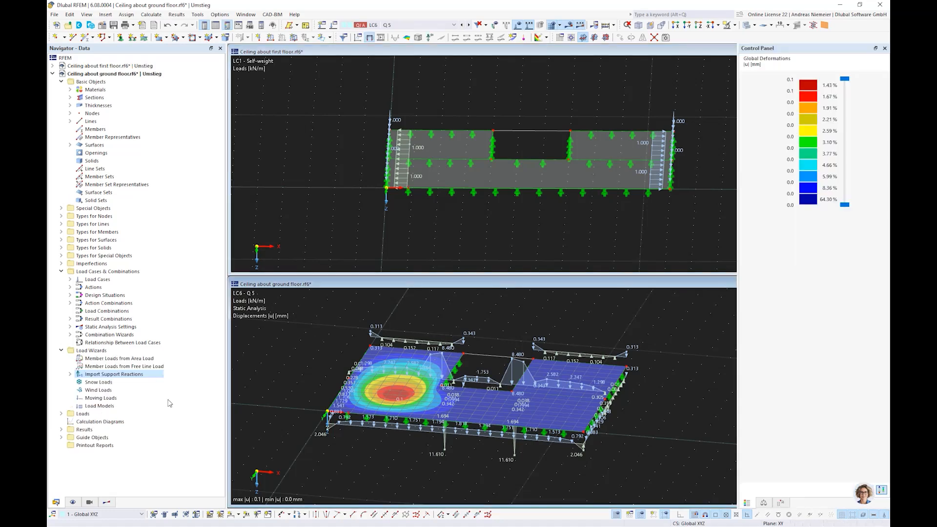
{"action": "double_click", "coordinate": [101, 376]}
{"action": "double_click", "coordinate": [119, 382]}
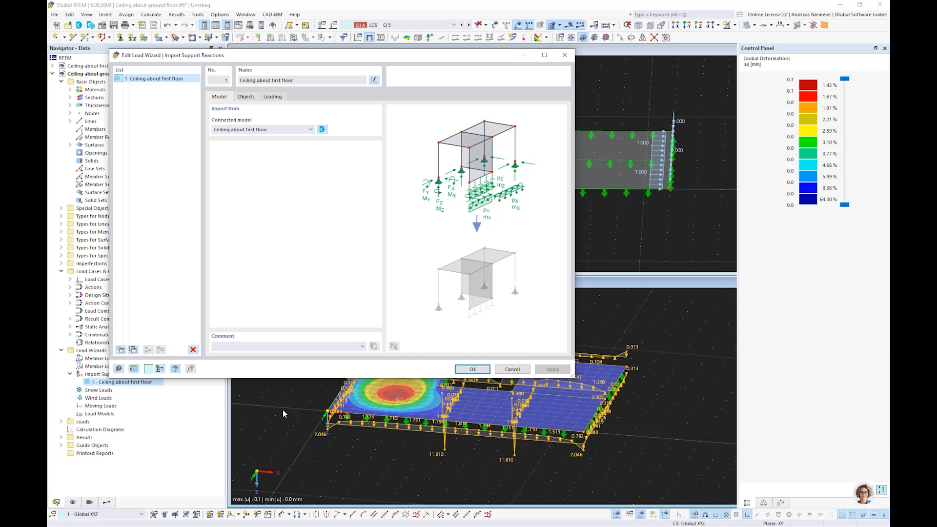
{"action": "left_click", "coordinate": [271, 98]}
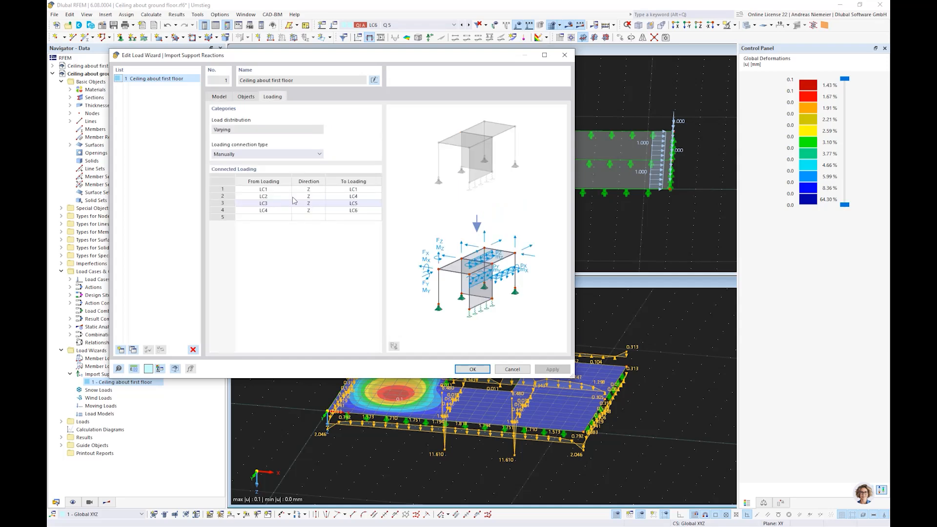
{"action": "left_click", "coordinate": [323, 189]}
{"action": "left_click", "coordinate": [323, 189]}
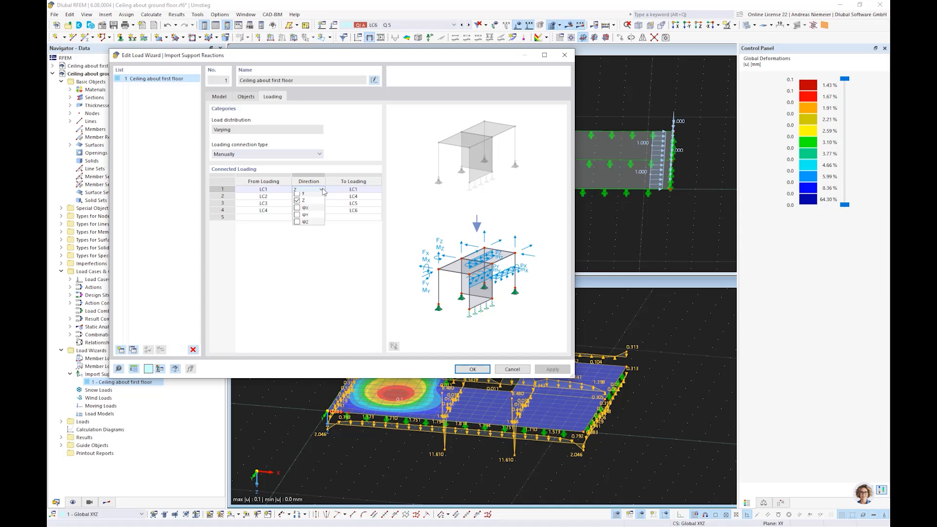
{"action": "left_click", "coordinate": [297, 196]}
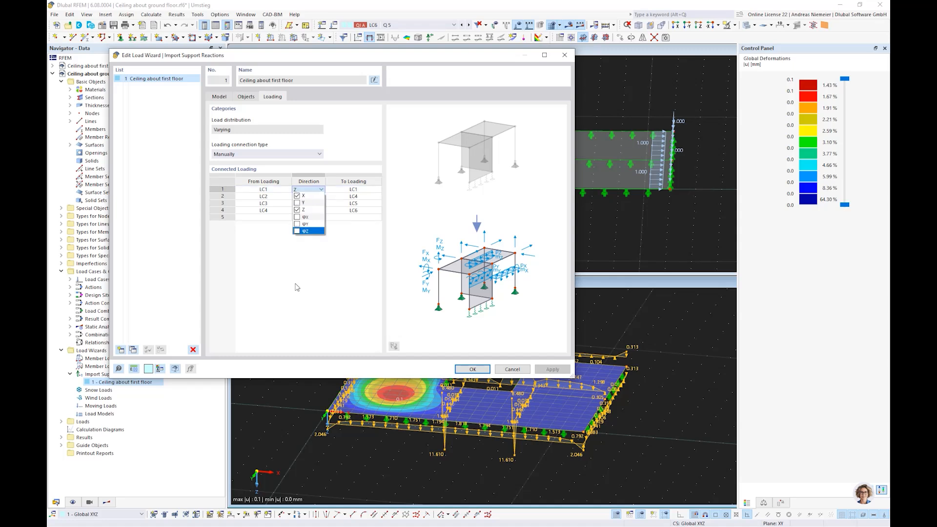
{"action": "left_click", "coordinate": [296, 285]}
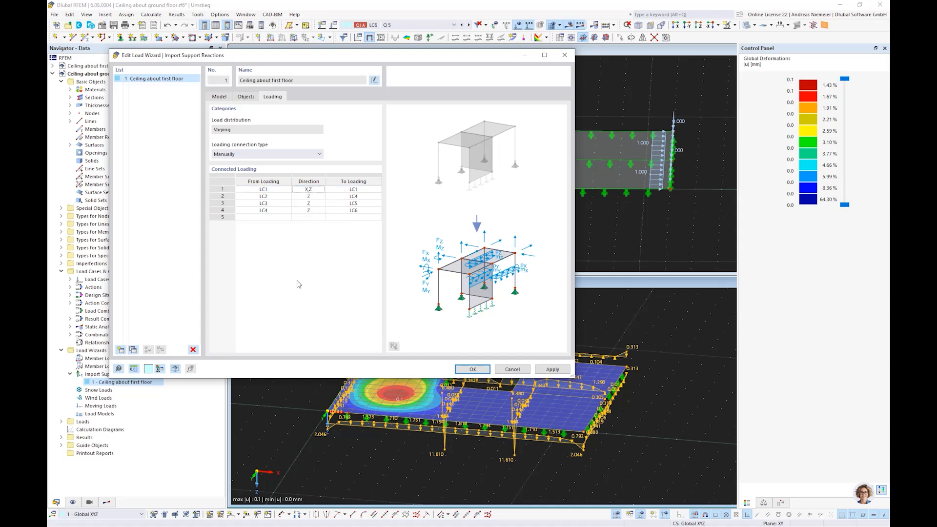
{"action": "left_click", "coordinate": [472, 370]}
{"action": "left_click", "coordinate": [505, 341]}
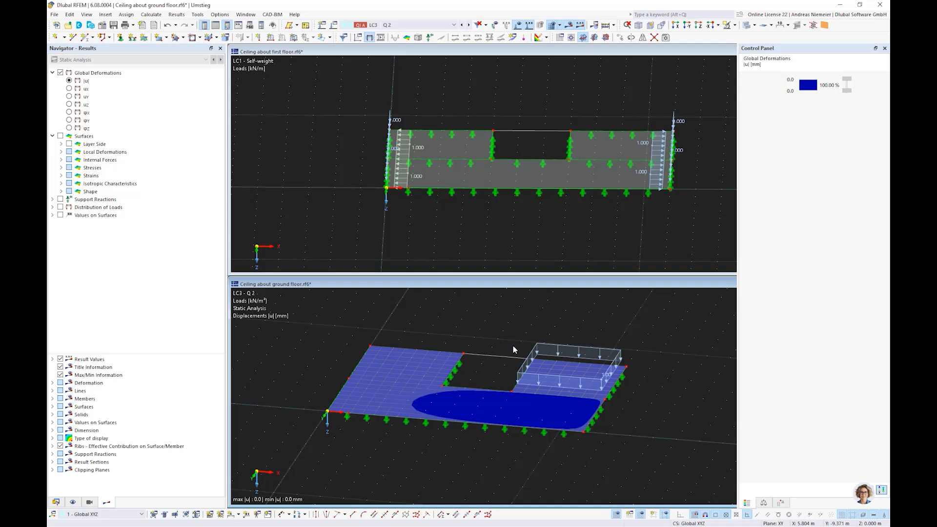
- Save the first-floor ceiling model, then recalculate the ground-floor ceiling and inspect its loads in LC1 - Self-weight
{"action": "left_click", "coordinate": [446, 206]}
{"action": "left_click", "coordinate": [115, 26]}
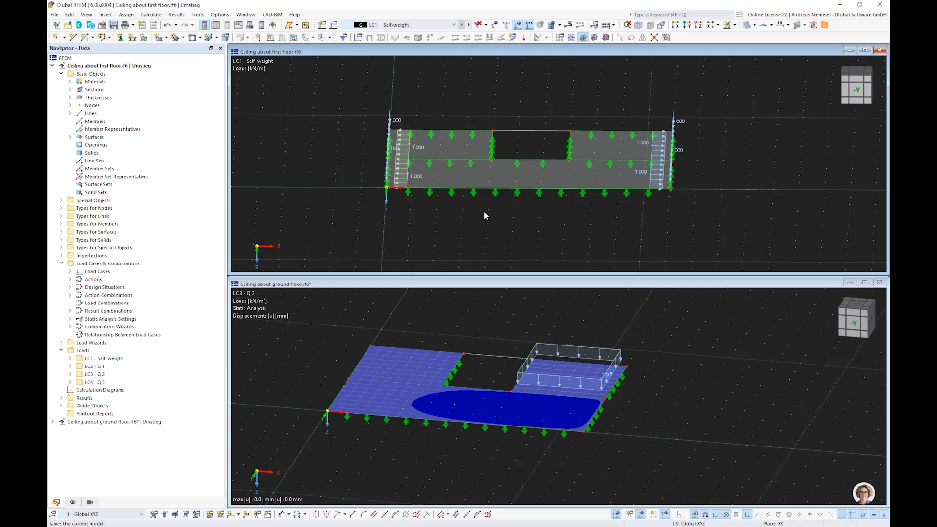
{"action": "left_click", "coordinate": [493, 310]}
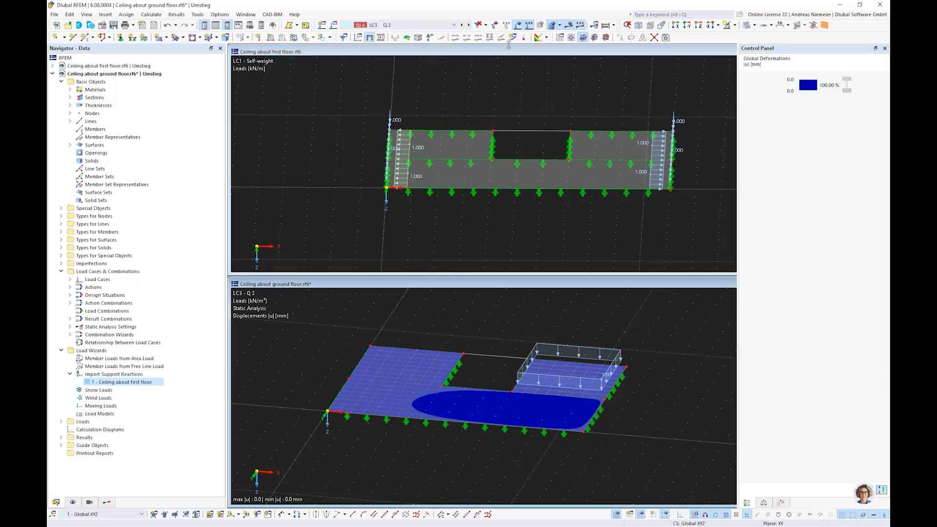
{"action": "left_click", "coordinate": [606, 27]}
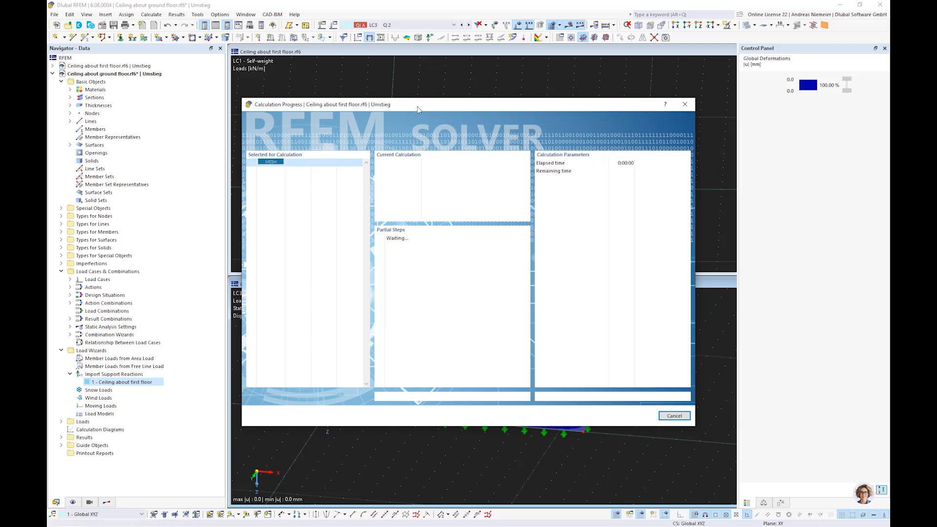
{"action": "left_click_drag", "start_coordinate": [417, 106], "coordinate": [182, 236]}
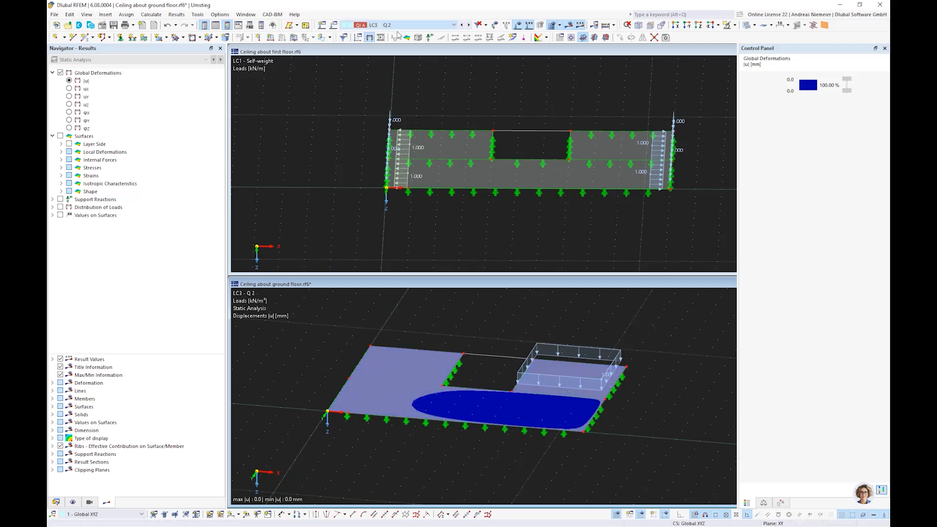
{"action": "scroll", "coordinate": [378, 429], "scroll_direction": "up", "scroll_amount": 3}
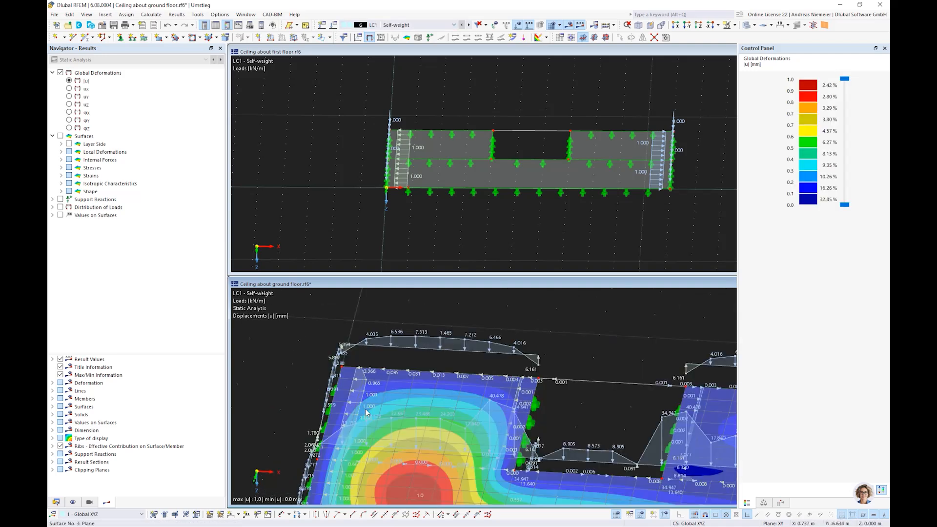
{"action": "scroll", "coordinate": [358, 406], "scroll_direction": "down", "scroll_amount": 3}
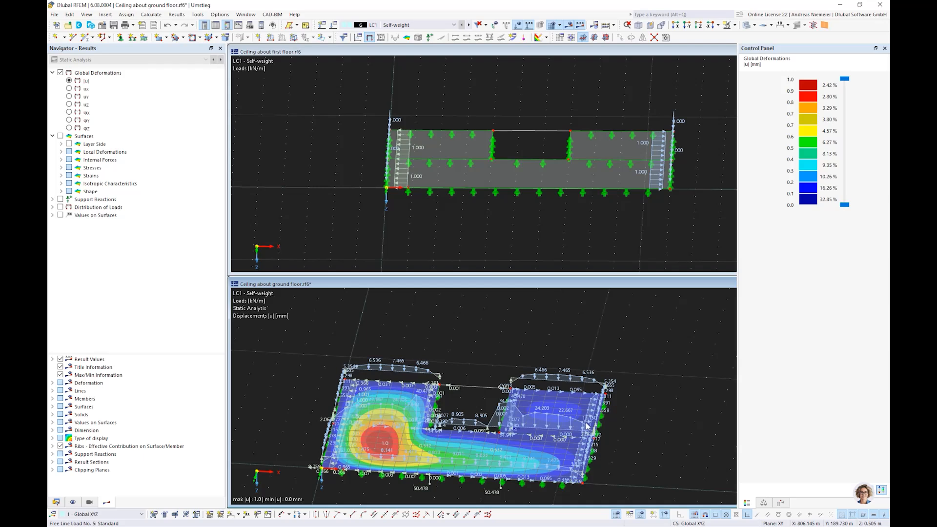
{"action": "scroll", "coordinate": [581, 405], "scroll_direction": "up", "scroll_amount": 2}
{"action": "scroll", "coordinate": [591, 415], "scroll_direction": "down", "scroll_amount": 3}
{"action": "middle_click_drag", "start_coordinate": [595, 421], "coordinate": [461, 451], "text": "ctrl"}
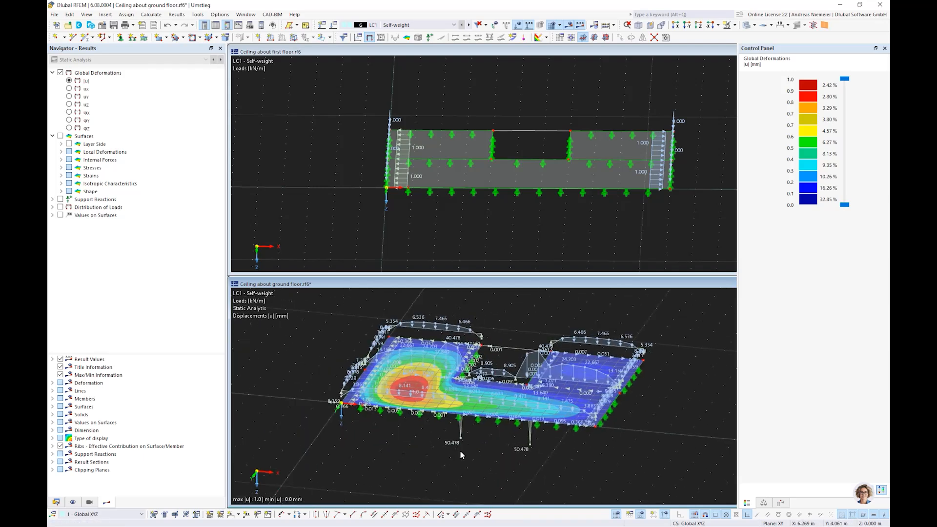
- Disconnect the generated loads of the support reaction import together with the dependent model, and inspect a free line load at the rear edge
{"action": "left_click", "coordinate": [56, 503]}
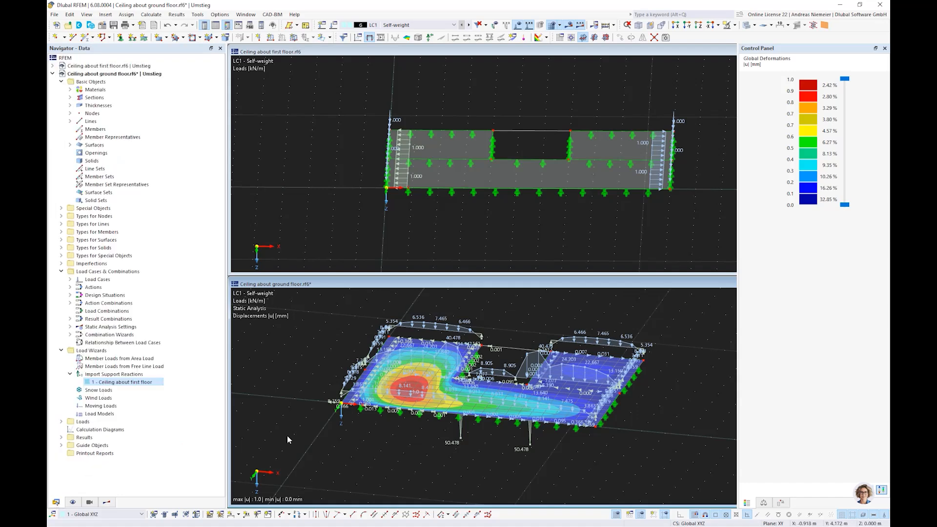
{"action": "right_click", "coordinate": [137, 387]}
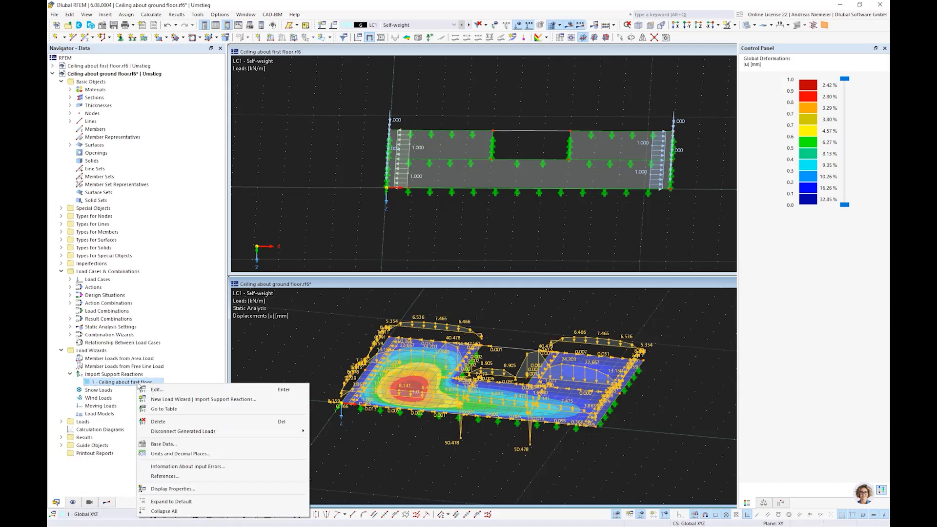
{"action": "mouse_move", "coordinate": [184, 432]}
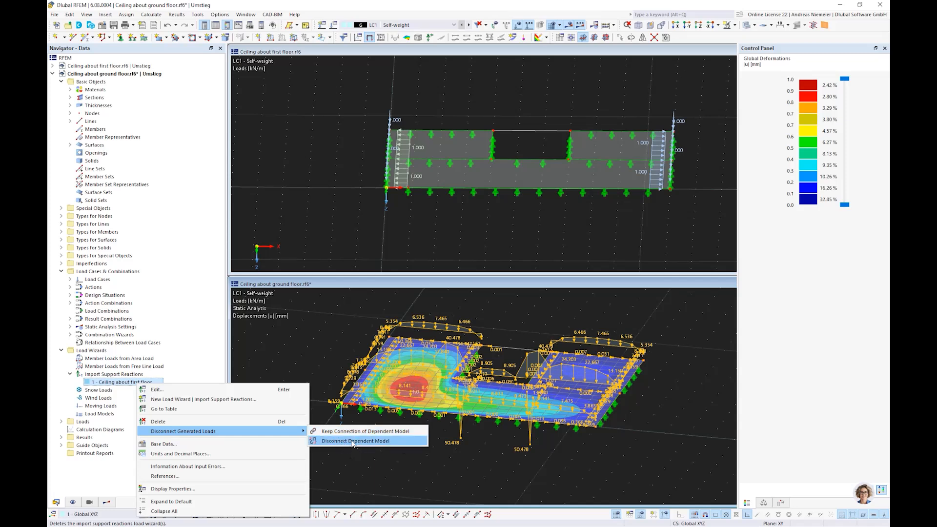
{"action": "left_click", "coordinate": [353, 442]}
{"action": "left_click", "coordinate": [506, 324]}
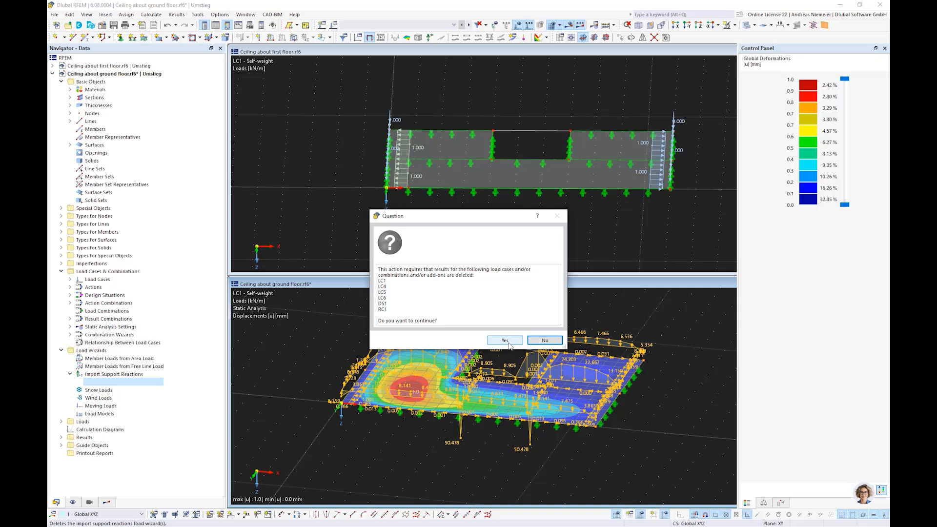
{"action": "left_click", "coordinate": [506, 340]}
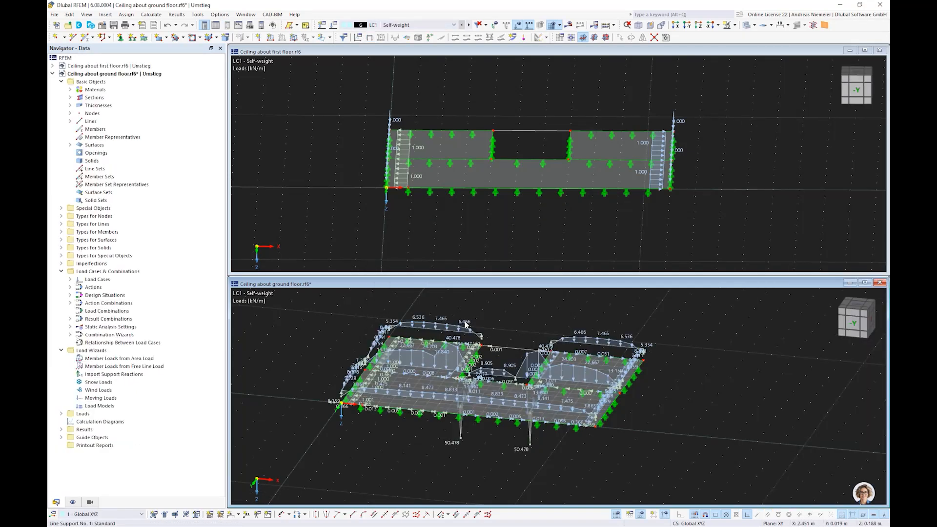
{"action": "double_click", "coordinate": [446, 326]}
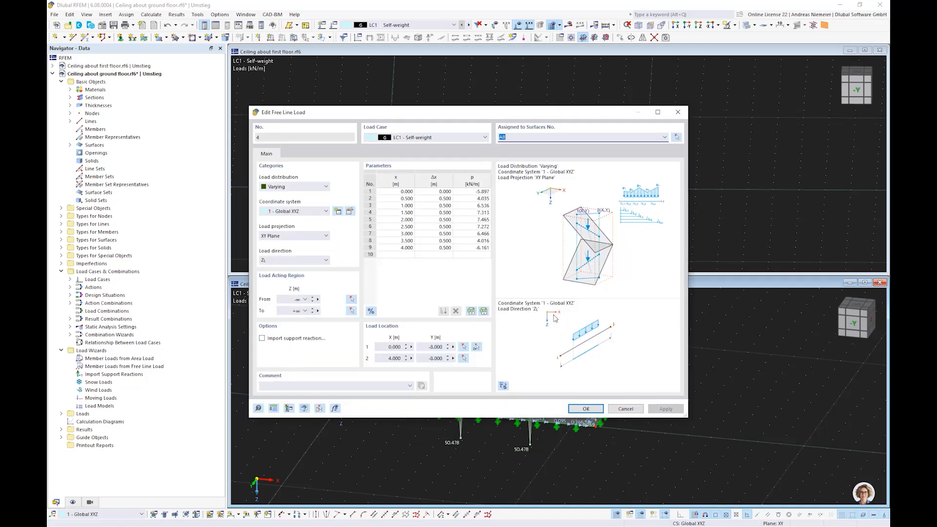
{"action": "left_click", "coordinate": [634, 408]}
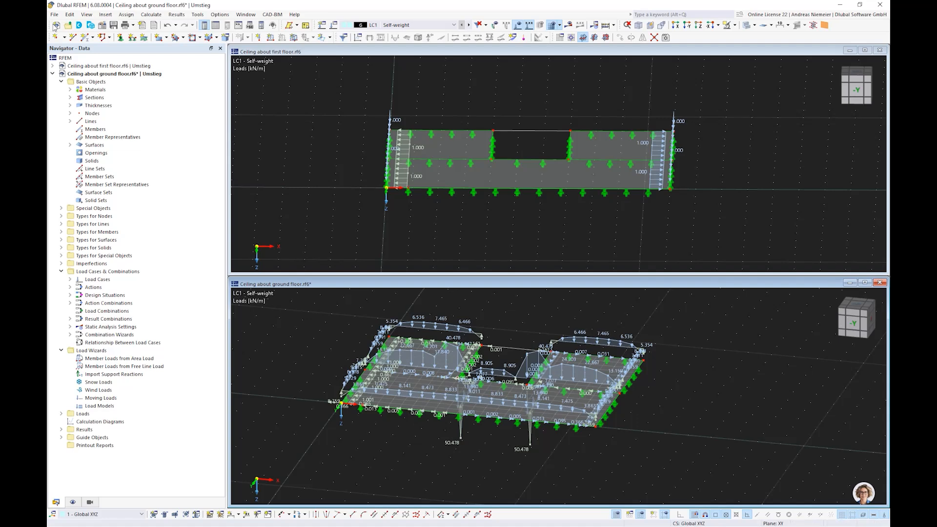
- Close all open ceiling models
{"action": "left_click", "coordinate": [245, 15]}
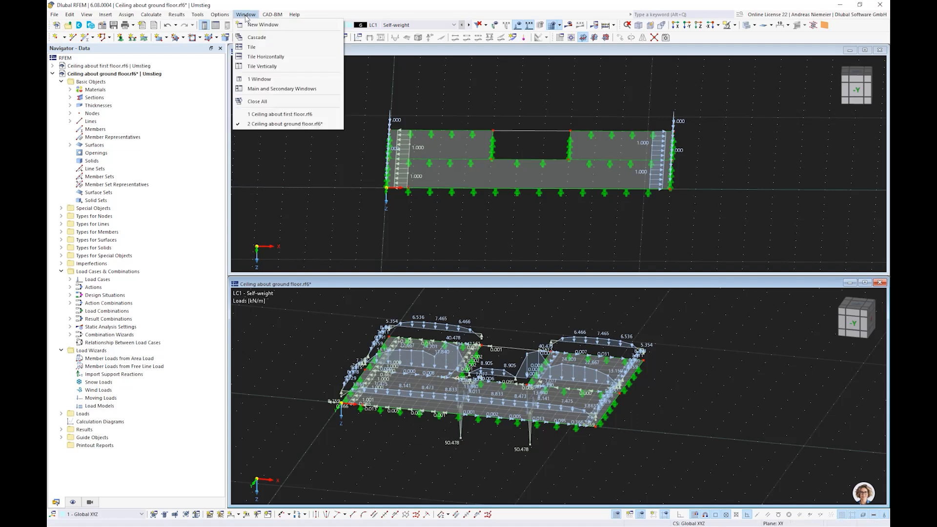
{"action": "left_click", "coordinate": [261, 103]}
{"action": "left_click", "coordinate": [508, 304]}
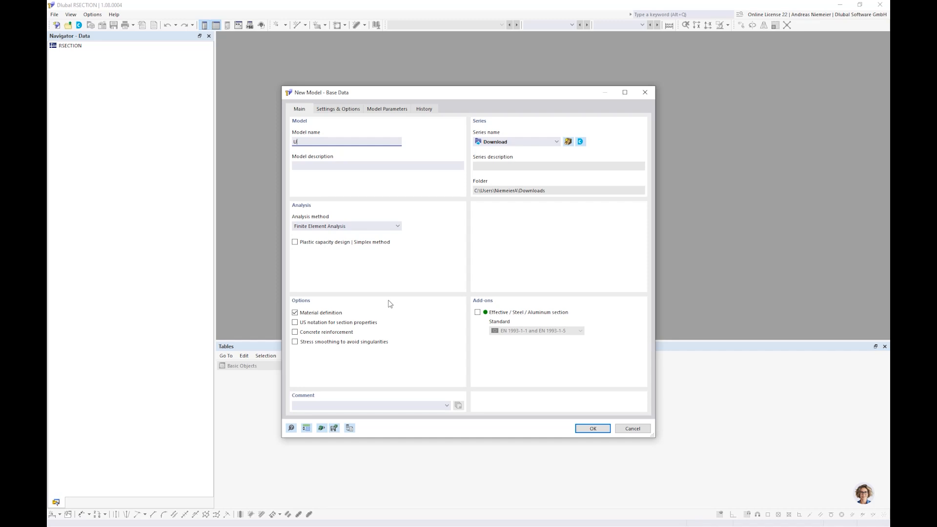
- In RSECTION, create a new model named UU1 with the Finite Element Analysis method
{"action": "type", "text": "UU1"}
{"action": "left_click", "coordinate": [326, 226]}
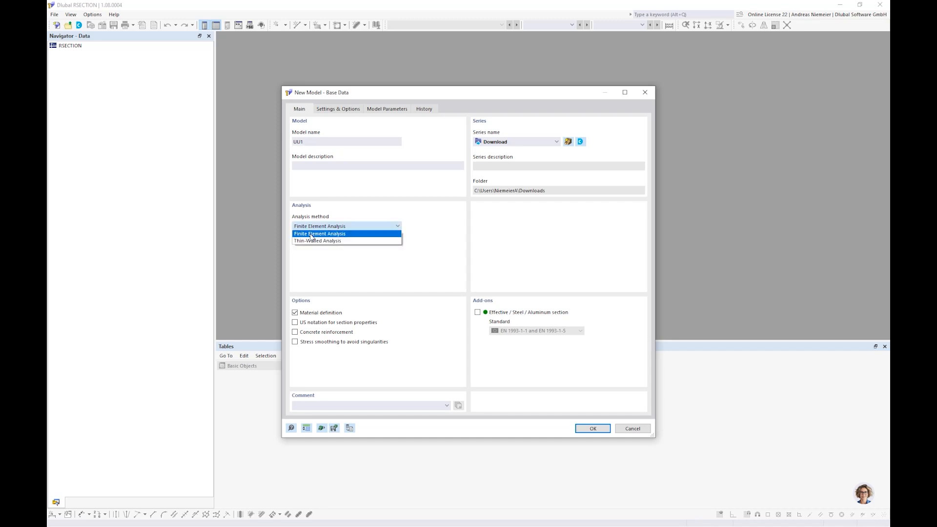
{"action": "left_click", "coordinate": [442, 273]}
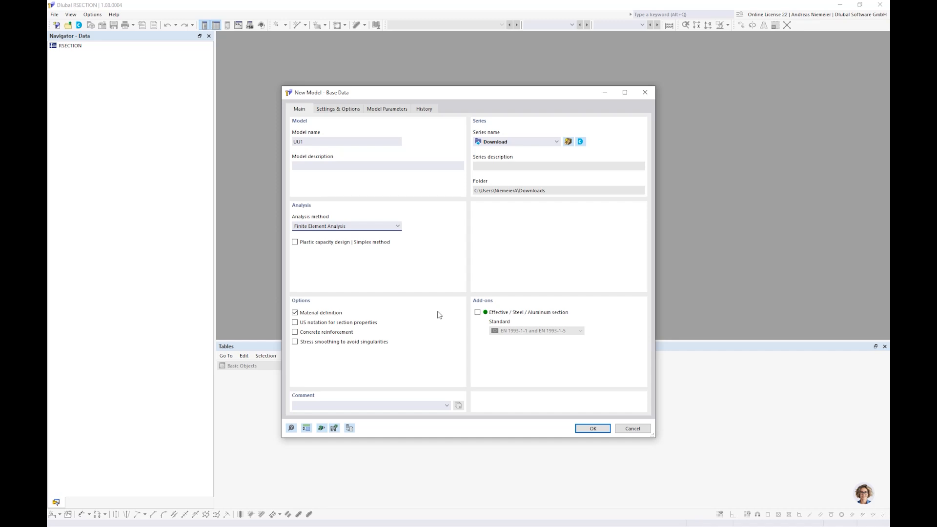
{"action": "left_click", "coordinate": [594, 429]}
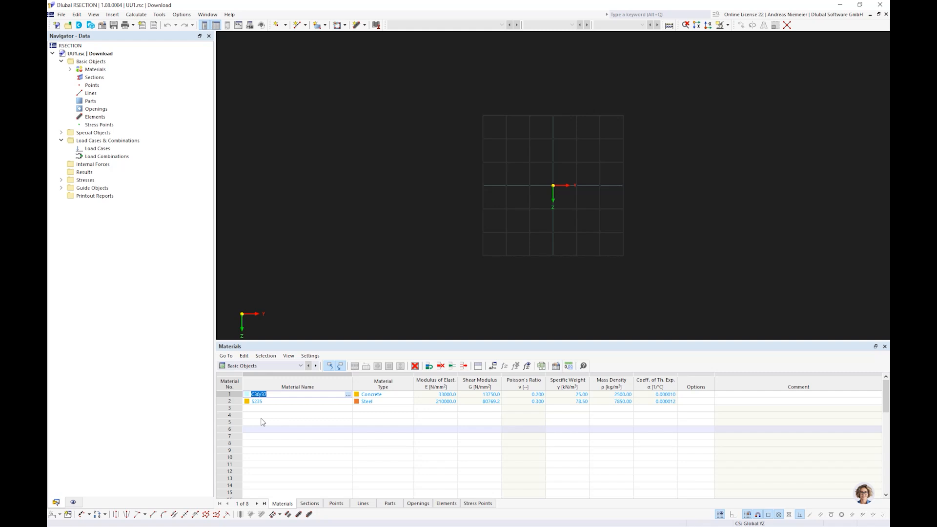
- Insert an empty first row above the C30/37 concrete in the materials table
{"action": "left_click", "coordinate": [233, 395]}
{"action": "left_click", "coordinate": [233, 402], "text": "shift"}
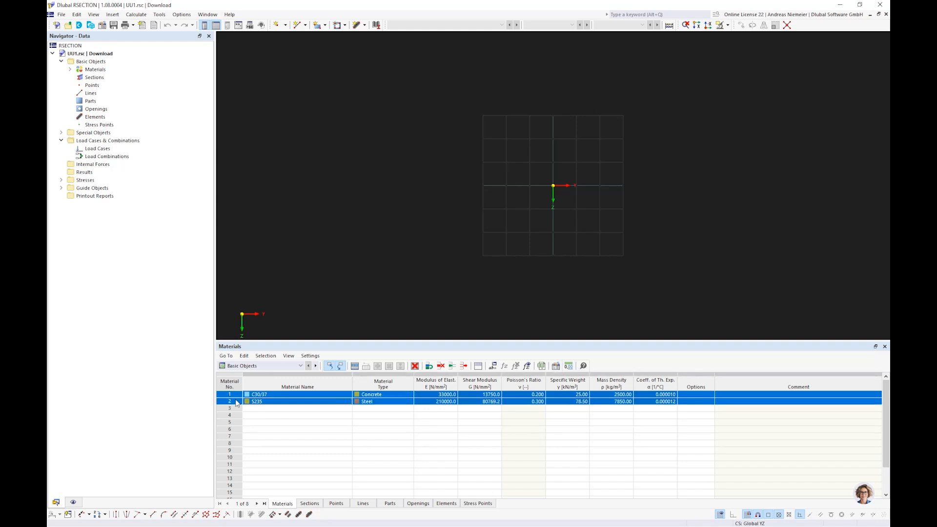
{"action": "left_click", "coordinate": [273, 395]}
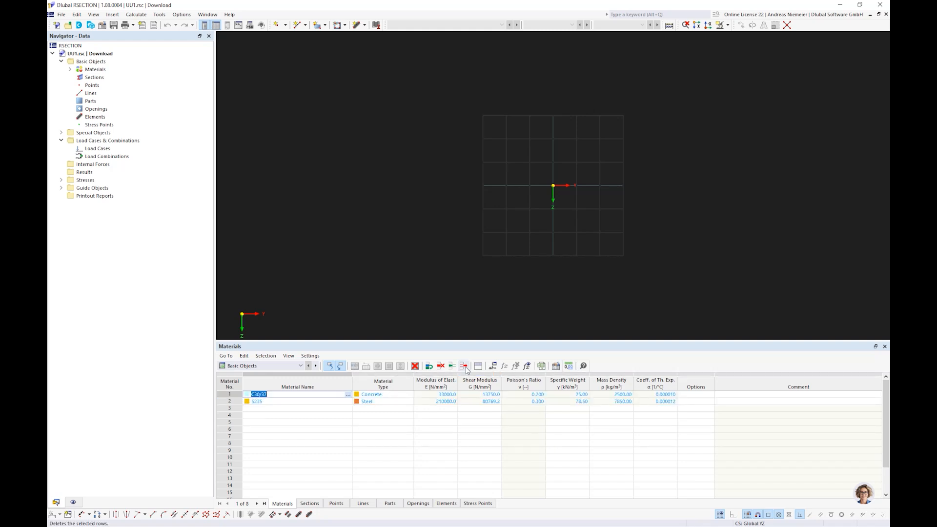
{"action": "left_click", "coordinate": [464, 366]}
{"action": "left_click", "coordinate": [315, 394]}
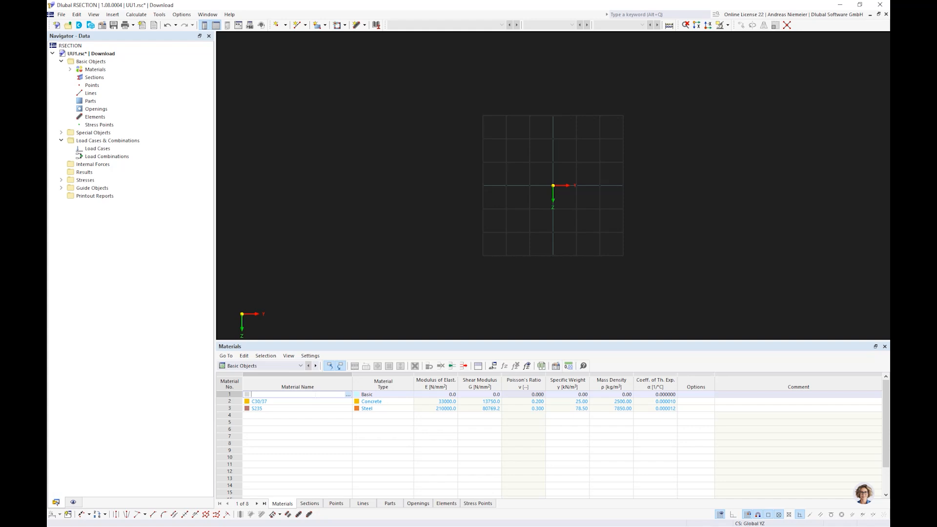
- Assign aluminum EN AW-6061 (EP,ET,ER/B) T6 from the EN 1999-1-1:2007 library series to material 1
{"action": "left_click", "coordinate": [348, 394]}
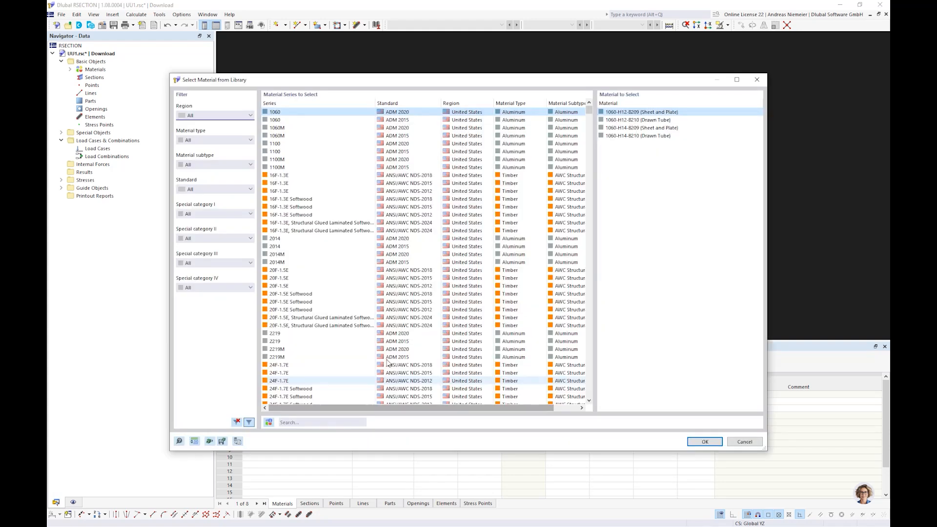
{"action": "left_click", "coordinate": [298, 422]}
{"action": "type", "text": "6061"}
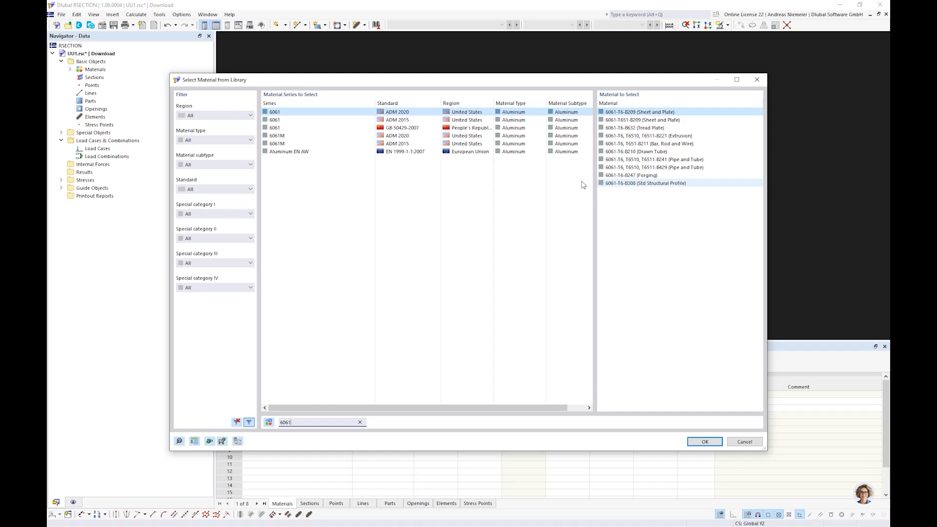
{"action": "left_click", "coordinate": [566, 151]}
{"action": "left_click", "coordinate": [636, 159]}
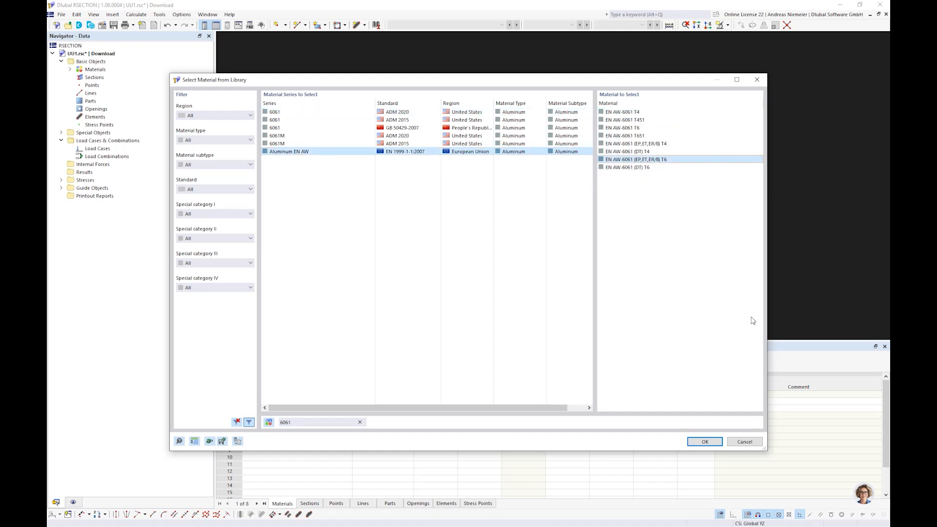
{"action": "left_click", "coordinate": [704, 442]}
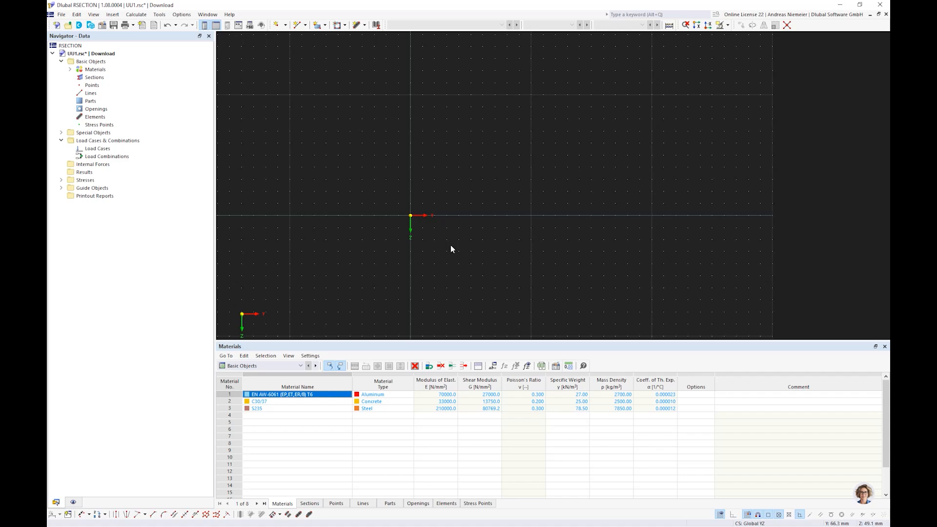
- Draw a stepped polyline from the origin: about 60 mm right, 60 mm up, 20 mm left and 20 mm up
{"action": "left_click", "coordinate": [305, 25]}
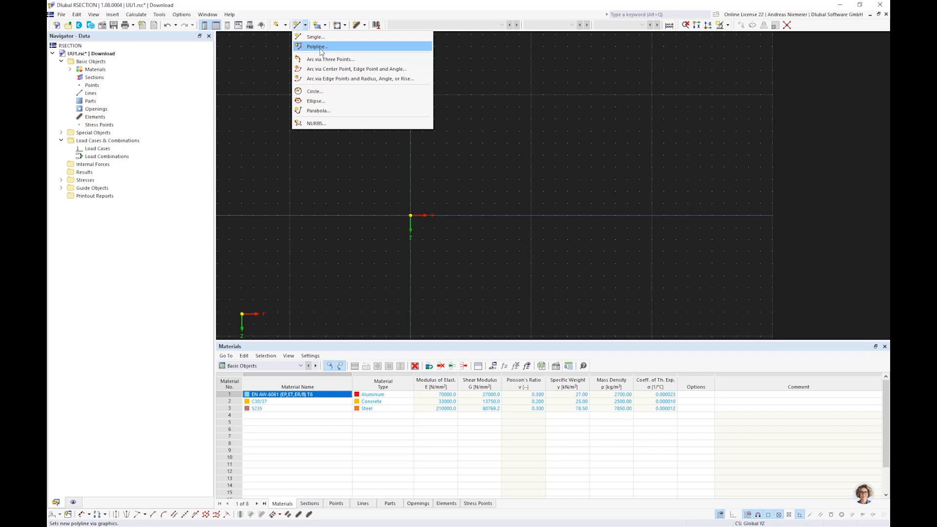
{"action": "left_click", "coordinate": [320, 48]}
{"action": "left_click", "coordinate": [411, 216]}
{"action": "scroll", "coordinate": [443, 214], "scroll_direction": "up", "scroll_amount": 3}
{"action": "left_click", "coordinate": [443, 215]}
{"action": "left_click", "coordinate": [444, 140]}
{"action": "left_click", "coordinate": [419, 140]}
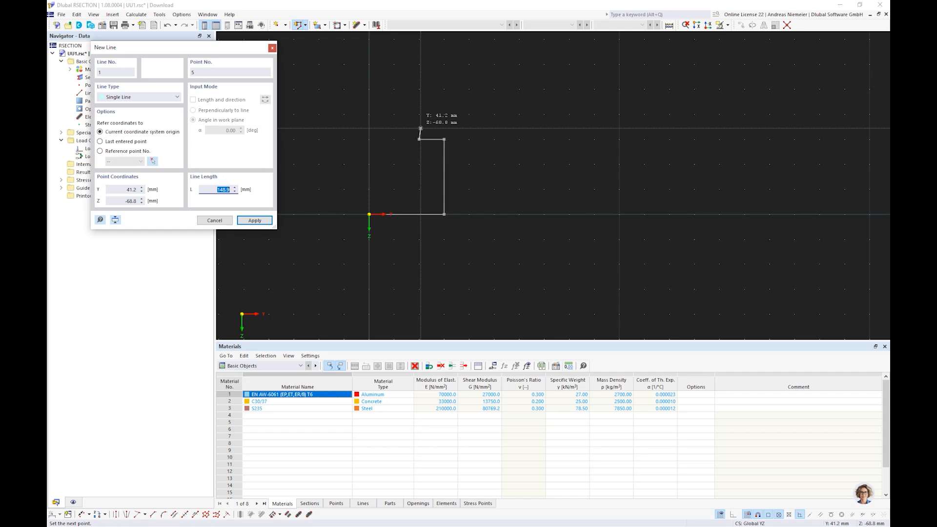
{"action": "left_click", "coordinate": [419, 114]}
{"action": "right_click", "coordinate": [503, 121]}
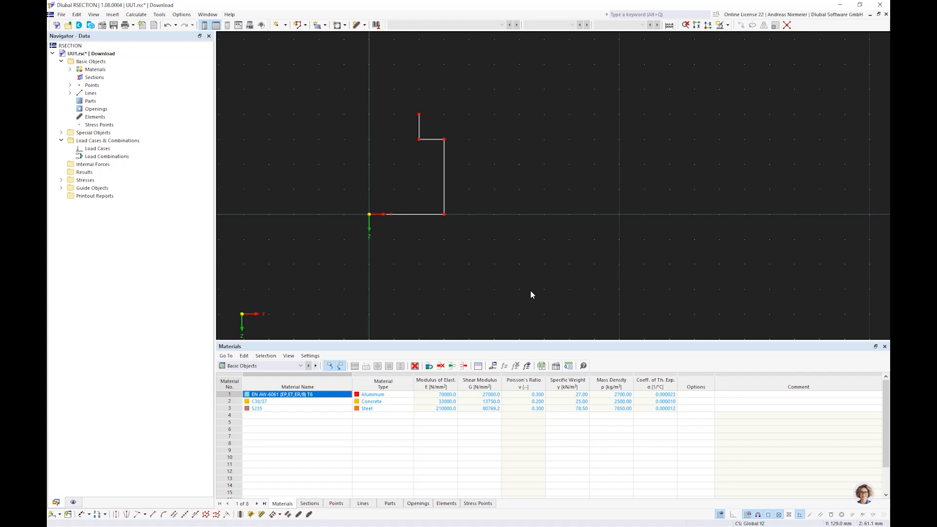
- Create parallel lines offset 1.5 mm on both the inner and outer side of the stepped polyline
{"action": "left_click", "coordinate": [174, 515]}
{"action": "key", "text": "Tab"}
{"action": "type", "text": "1"}
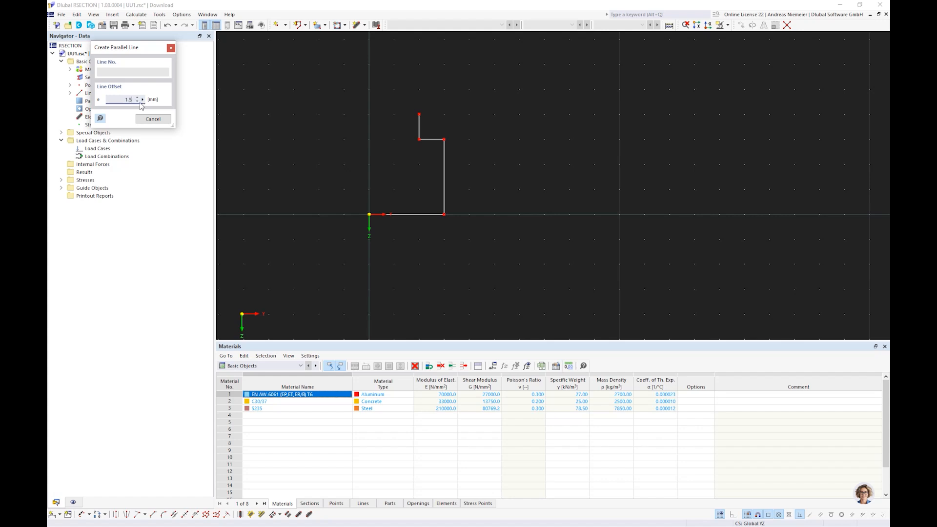
{"action": "left_click", "coordinate": [442, 174]}
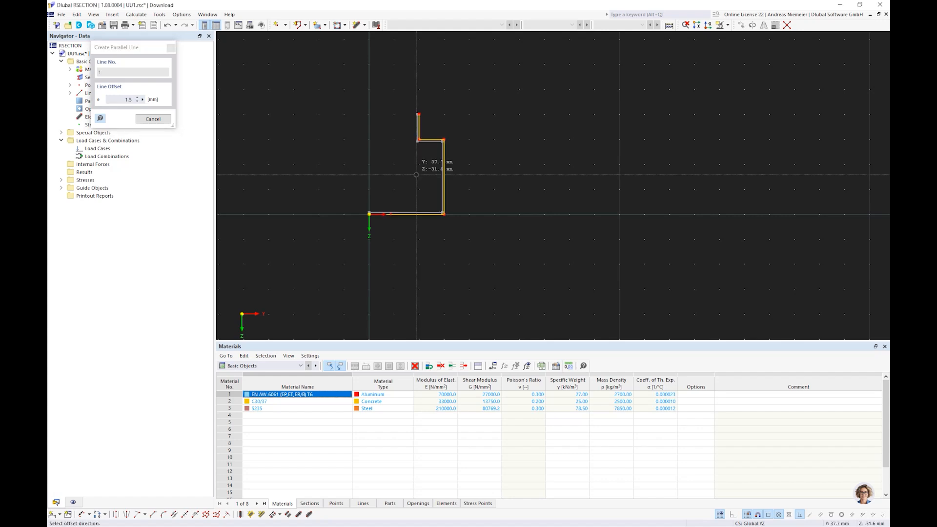
{"action": "left_click", "coordinate": [416, 174]}
{"action": "scroll", "coordinate": [443, 186], "scroll_direction": "up", "scroll_amount": 2}
{"action": "left_click", "coordinate": [444, 185]}
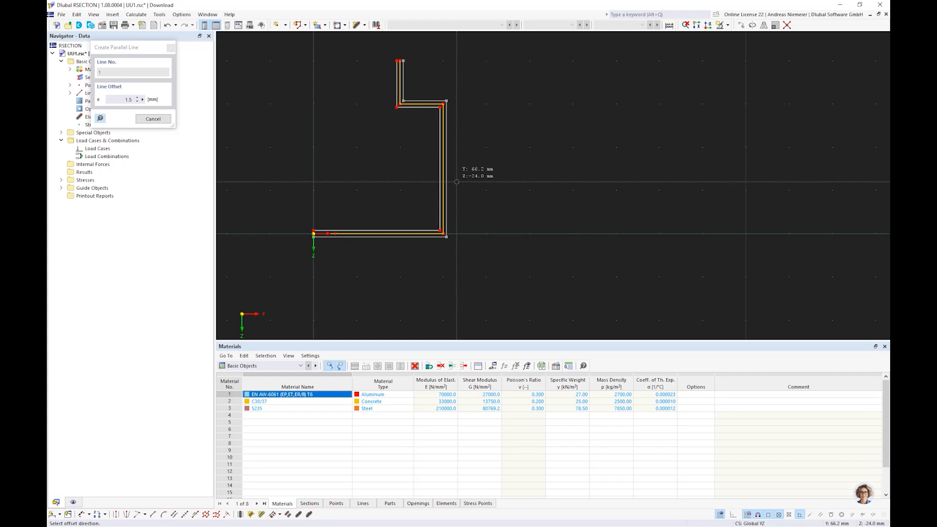
{"action": "left_click", "coordinate": [456, 182]}
- Delete the middle polyline and split the two offset polylines into single lines
{"action": "scroll", "coordinate": [434, 223], "scroll_direction": "up", "scroll_amount": 2}
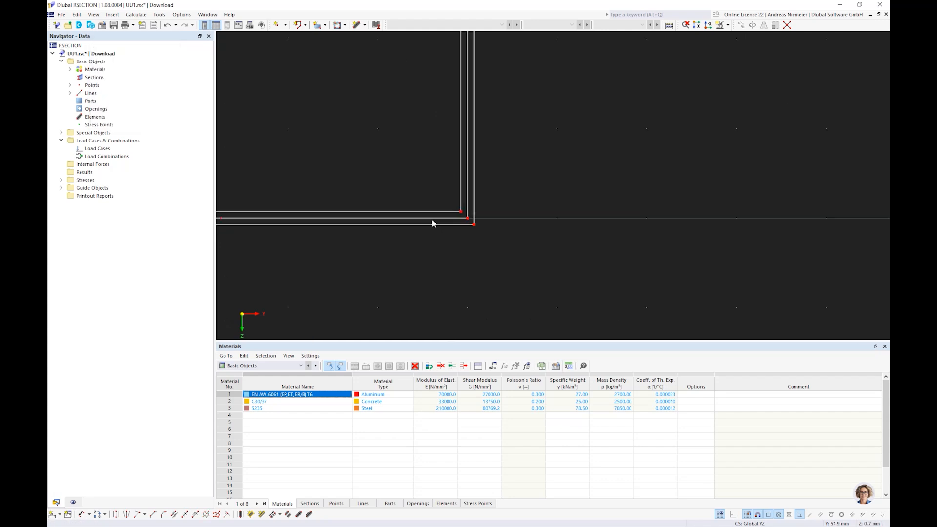
{"action": "left_click", "coordinate": [435, 222]}
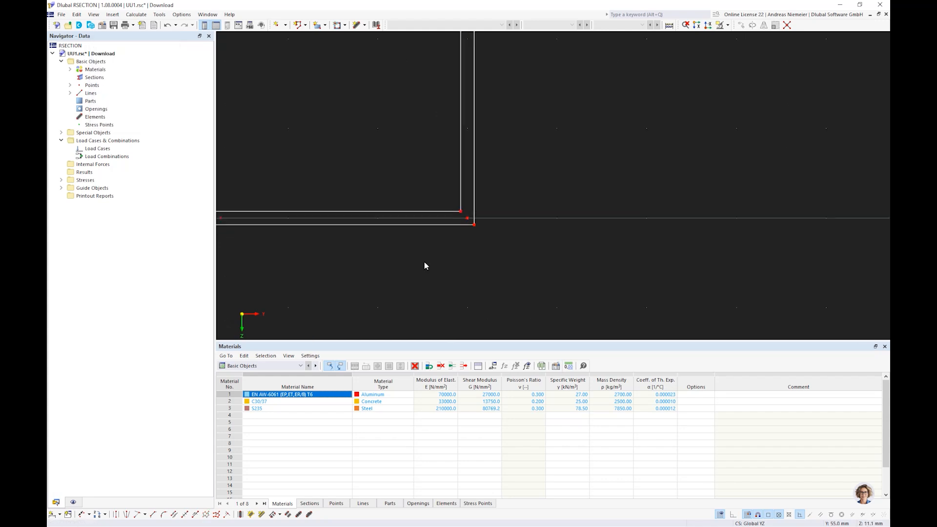
{"action": "left_click_drag", "start_coordinate": [380, 210], "coordinate": [380, 209]}
{"action": "right_click", "coordinate": [394, 213]}
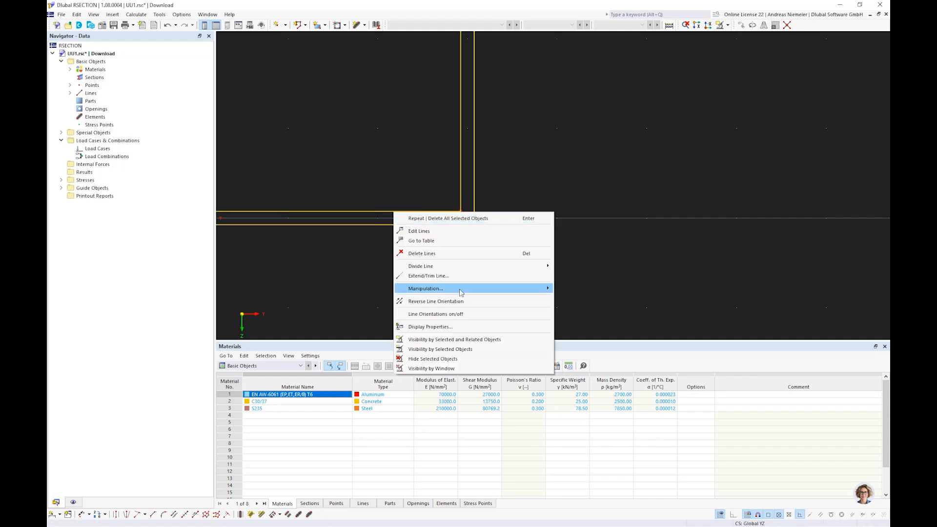
{"action": "mouse_move", "coordinate": [460, 293]}
{"action": "left_click", "coordinate": [595, 338]}
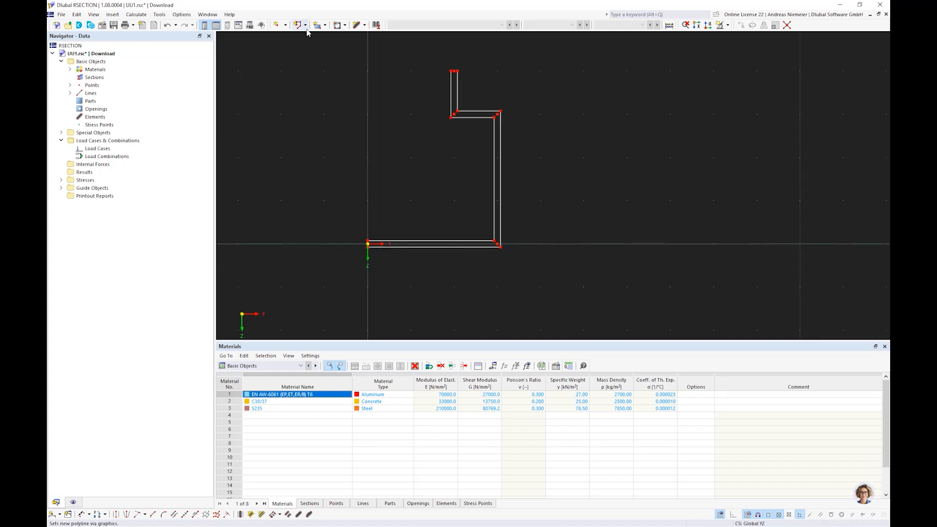
- Close the open ends of the profile outline with 3 mm single lines at the upper tip and at the origin
{"action": "left_click", "coordinate": [305, 25]}
{"action": "left_click", "coordinate": [316, 37]}
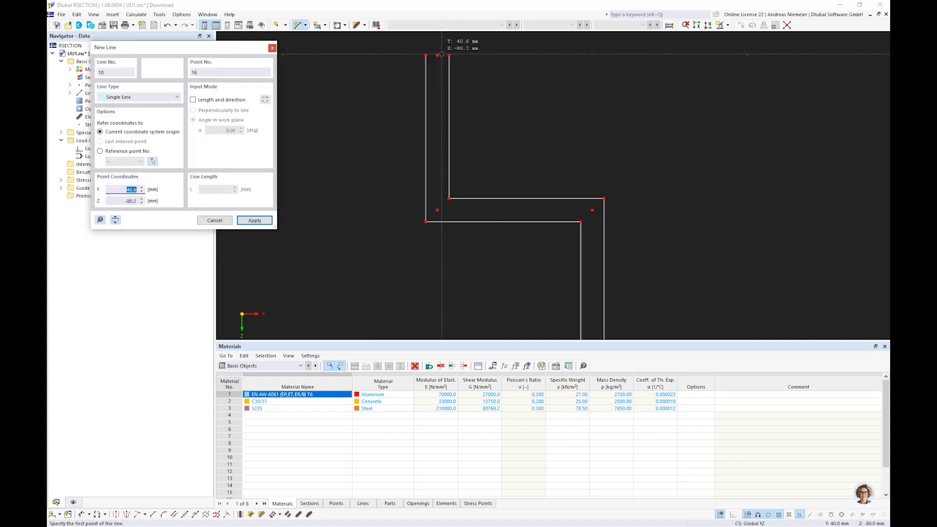
{"action": "left_click", "coordinate": [425, 55]}
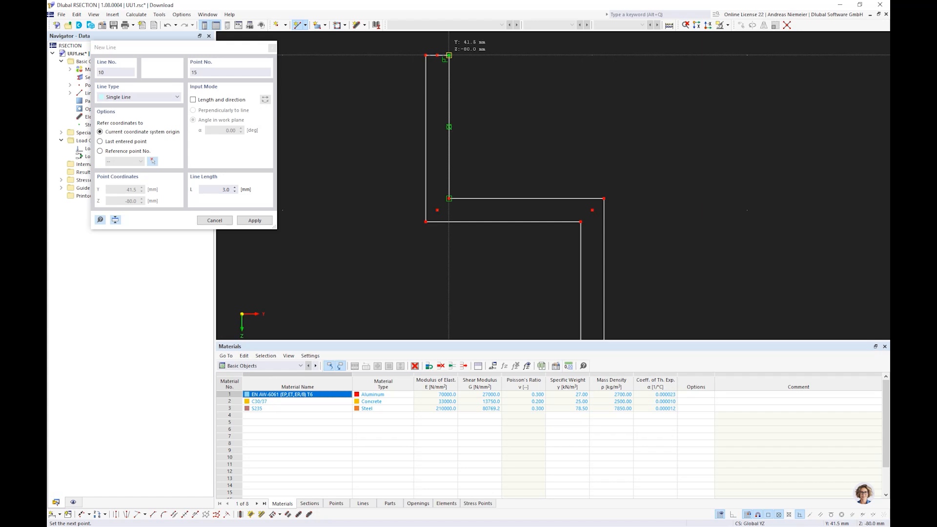
{"action": "left_click", "coordinate": [449, 55]}
{"action": "scroll", "coordinate": [517, 100], "scroll_direction": "down", "scroll_amount": 2}
{"action": "scroll", "coordinate": [428, 220], "scroll_direction": "up", "scroll_amount": 3}
{"action": "left_click", "coordinate": [405, 212]}
{"action": "key", "text": "Escape"}
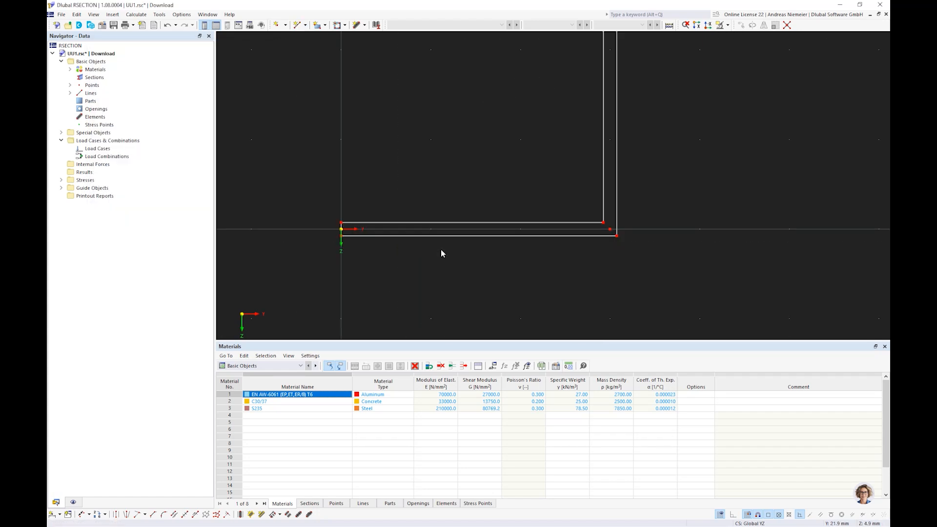
- Round the three inner corners of the profile outline with a 1 mm radius
{"action": "scroll", "coordinate": [441, 253], "scroll_direction": "down", "scroll_amount": 1}
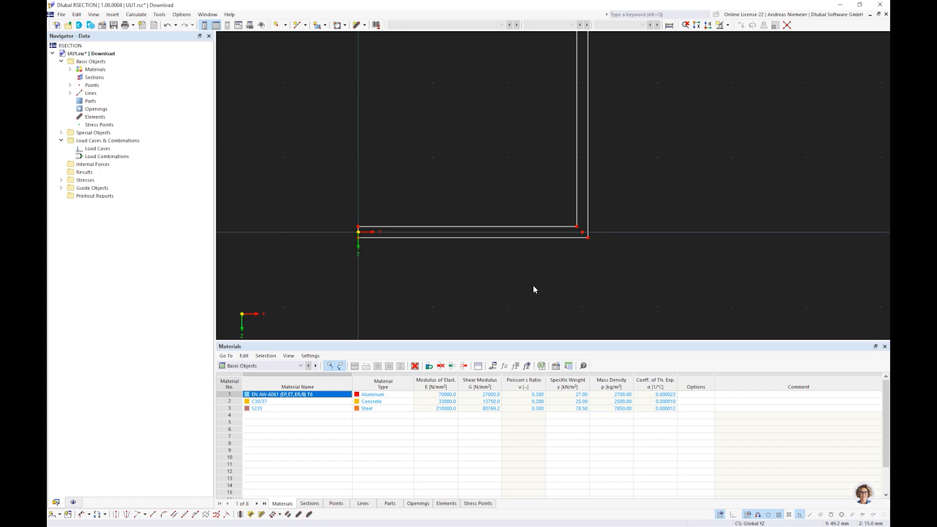
{"action": "scroll", "coordinate": [533, 287], "scroll_direction": "down", "scroll_amount": 2}
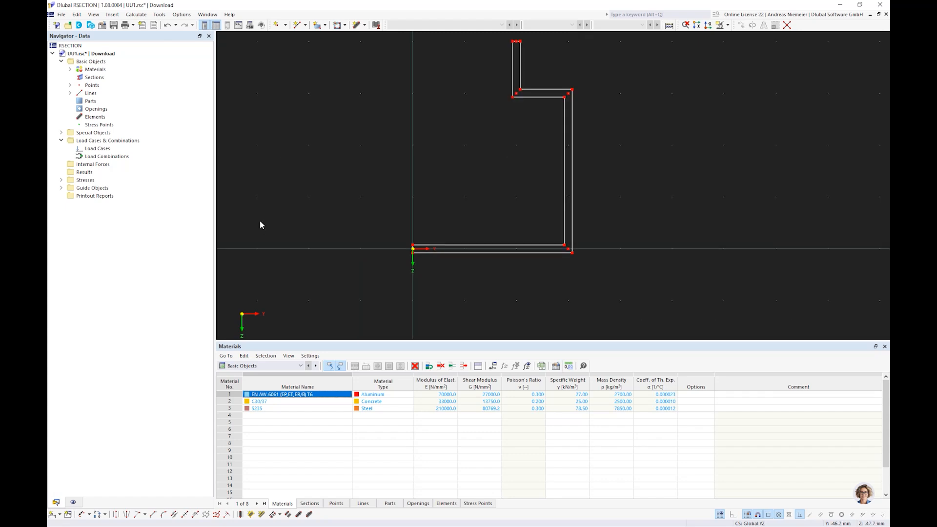
{"action": "left_click", "coordinate": [194, 516]}
{"action": "left_click", "coordinate": [198, 84]}
{"action": "type", "text": "1"}
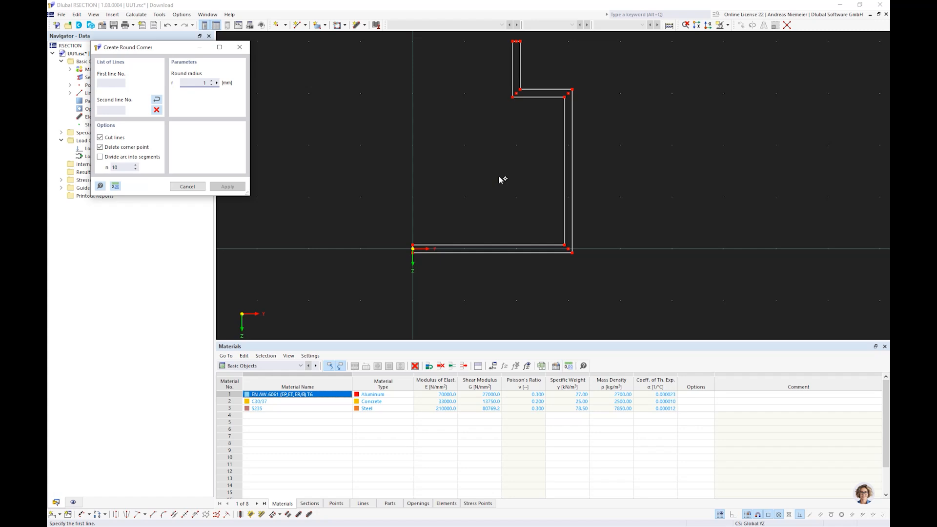
{"action": "left_click", "coordinate": [533, 89]}
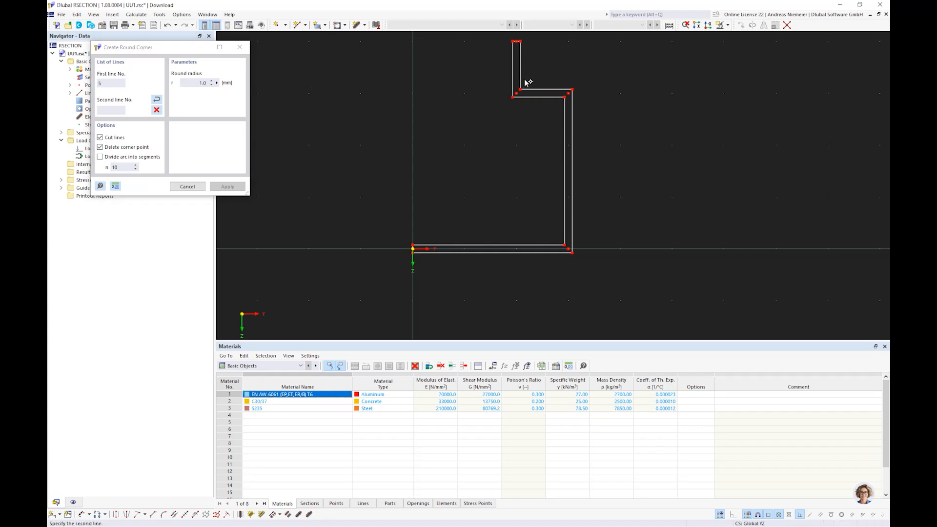
{"action": "left_click", "coordinate": [520, 78]}
{"action": "scroll", "coordinate": [556, 110], "scroll_direction": "up", "scroll_amount": 2}
{"action": "left_click", "coordinate": [558, 92]}
{"action": "left_click", "coordinate": [569, 101]}
{"action": "scroll", "coordinate": [575, 298], "scroll_direction": "up", "scroll_amount": 4}
{"action": "left_click", "coordinate": [572, 272]}
{"action": "left_click", "coordinate": [562, 287]}
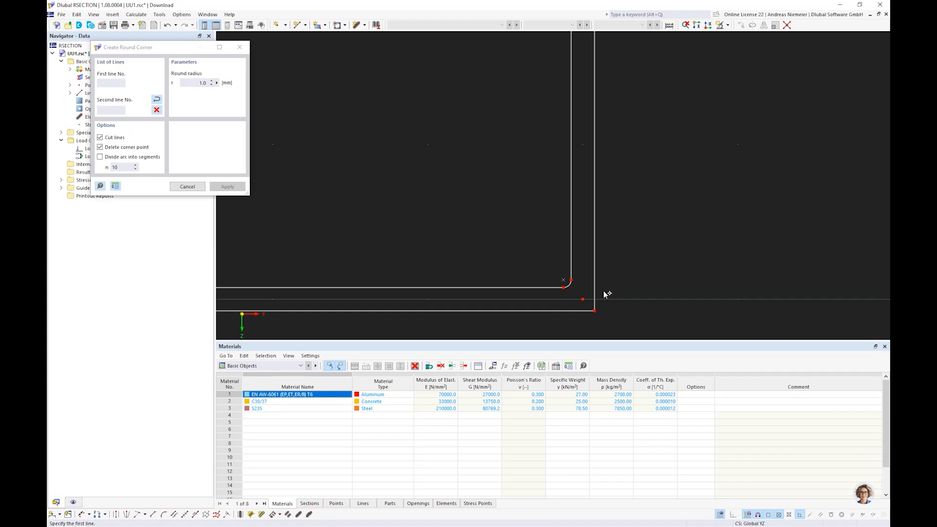
- Round the three outer corners of the profile outline with a 4 mm radius
{"action": "left_click_drag", "start_coordinate": [196, 83], "coordinate": [222, 84]}
{"action": "type", "text": "4"}
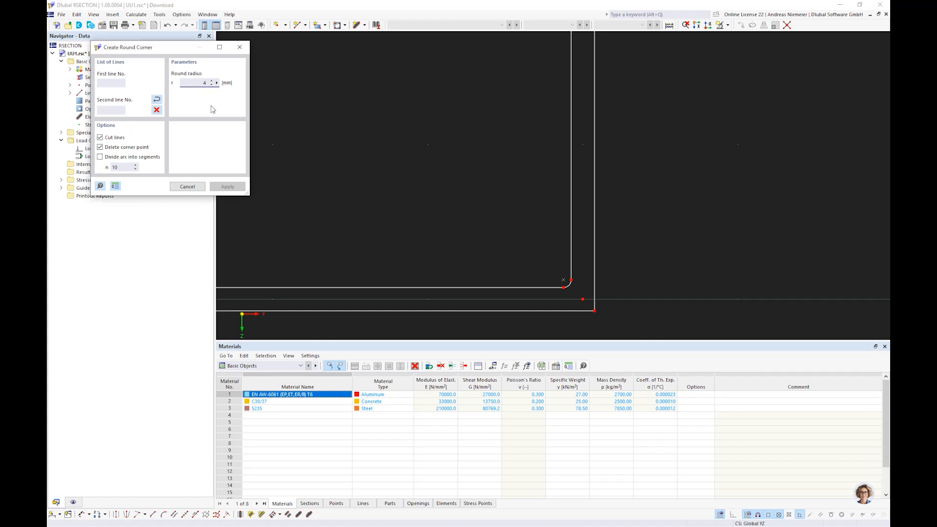
{"action": "left_click", "coordinate": [566, 310]}
{"action": "left_click", "coordinate": [595, 296]}
{"action": "scroll", "coordinate": [513, 285], "scroll_direction": "down", "scroll_amount": 2}
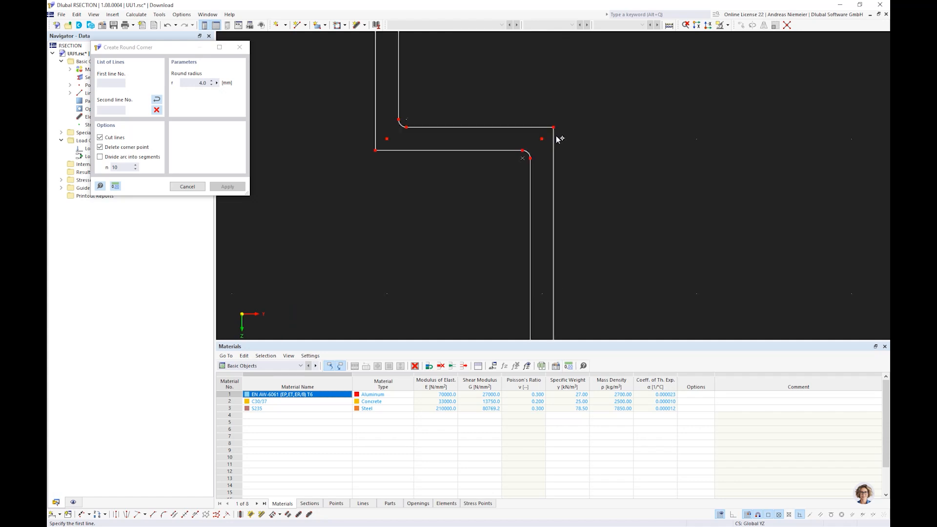
{"action": "left_click", "coordinate": [542, 128]}
{"action": "left_click", "coordinate": [538, 128]}
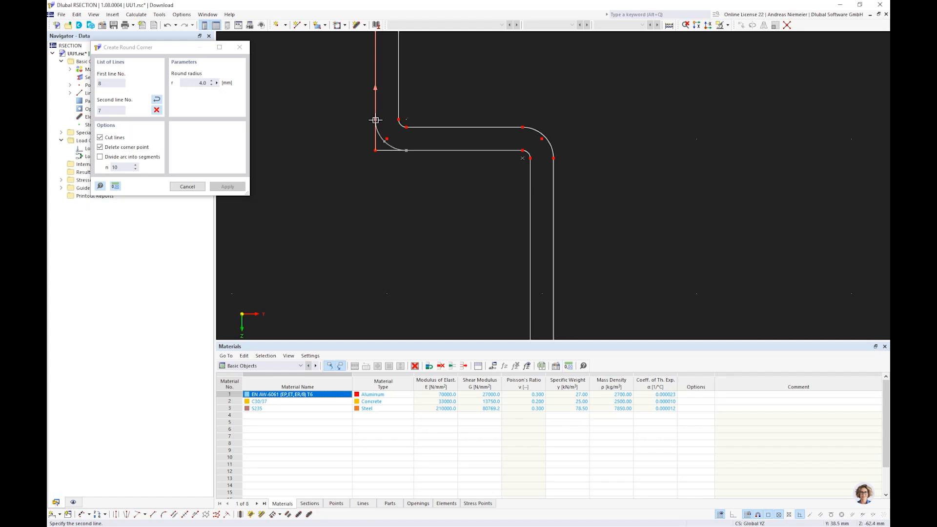
{"action": "left_click", "coordinate": [375, 120]}
{"action": "key", "text": "Escape"}
- Create a new part in EN AW-6061 (EP,ET,ER/B) T6 using all lines of the profile outline as boundary lines
{"action": "scroll", "coordinate": [379, 145], "scroll_direction": "down", "scroll_amount": 6}
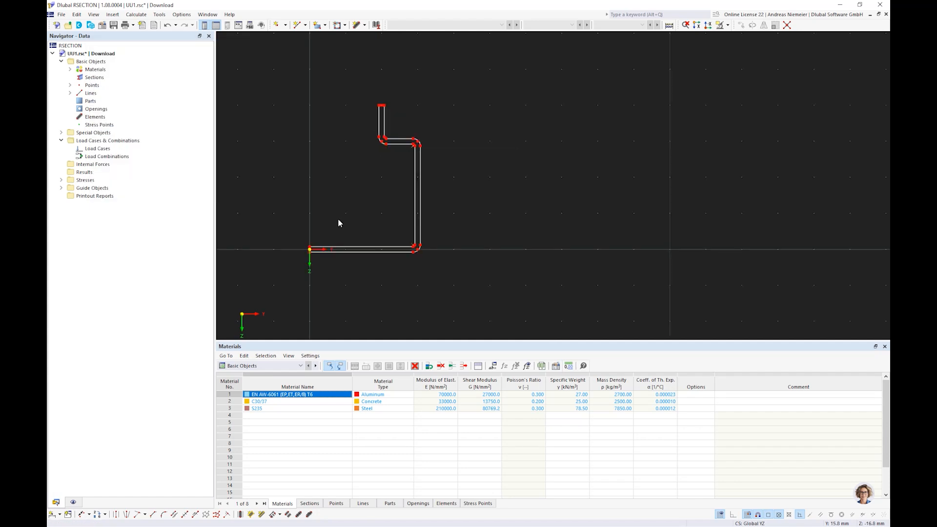
{"action": "right_click", "coordinate": [88, 101]}
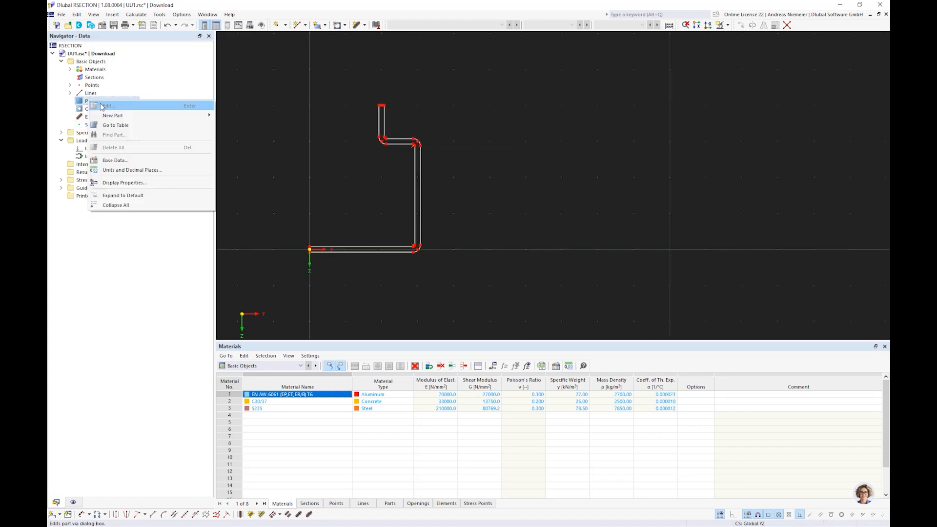
{"action": "mouse_move", "coordinate": [124, 118]}
{"action": "left_click", "coordinate": [238, 116]}
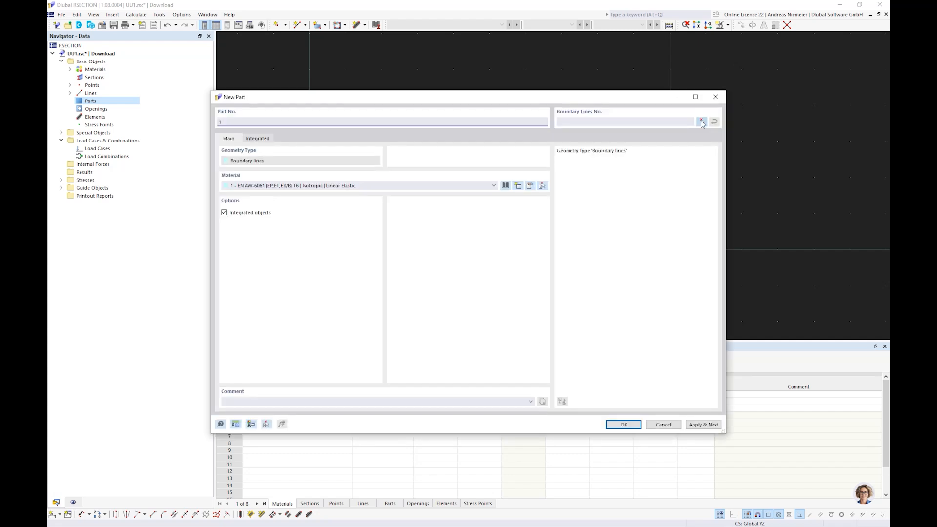
{"action": "left_click", "coordinate": [702, 122]}
{"action": "left_click_drag", "start_coordinate": [280, 86], "coordinate": [449, 276]}
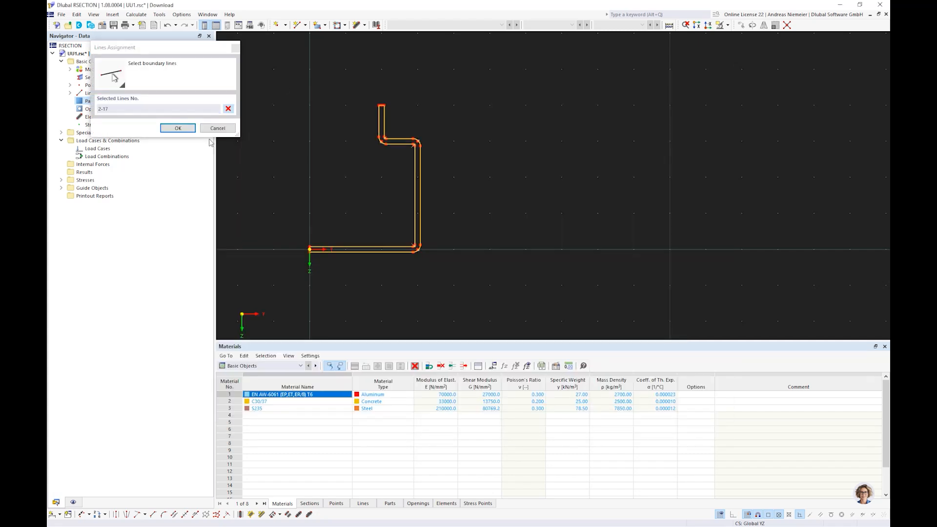
{"action": "key", "text": "Return"}
{"action": "left_click", "coordinate": [624, 424]}
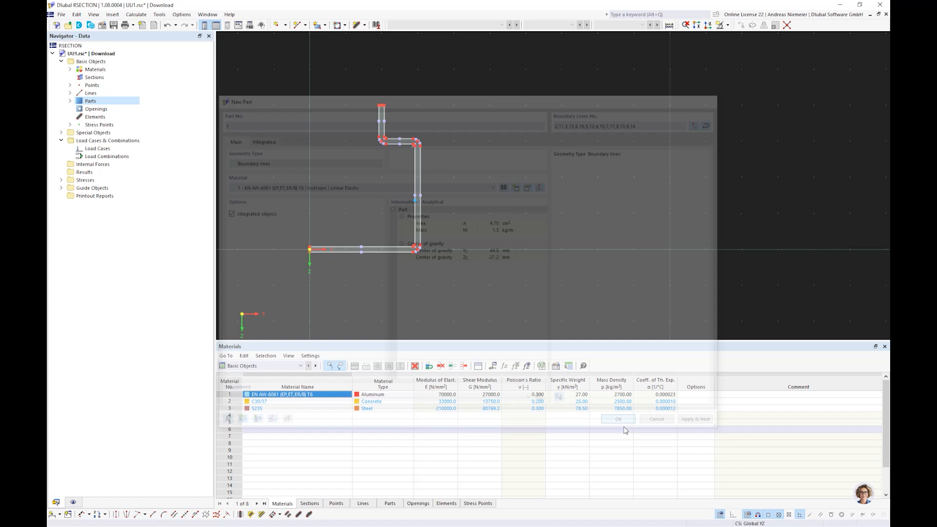
- Calculate the section with Finite Element Analysis and review the section properties
{"action": "scroll", "coordinate": [404, 254], "scroll_direction": "up", "scroll_amount": 2}
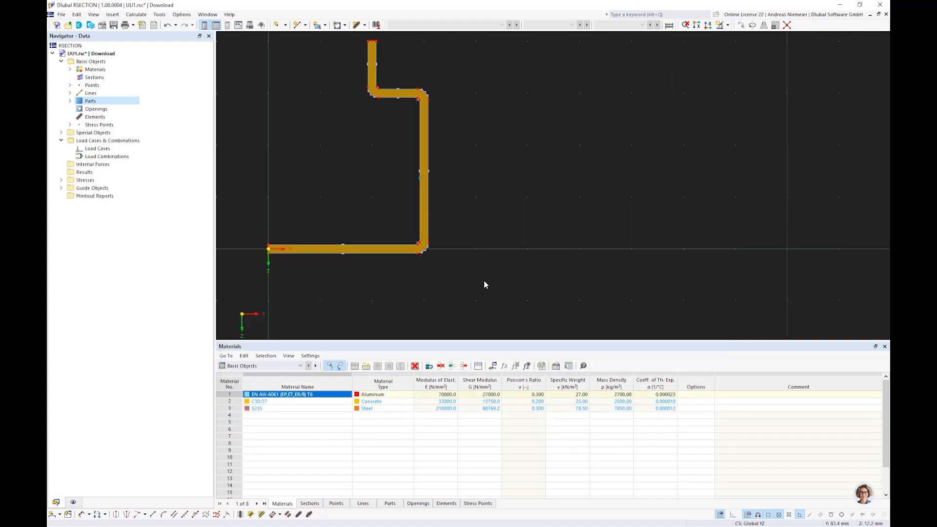
{"action": "left_click", "coordinate": [669, 25]}
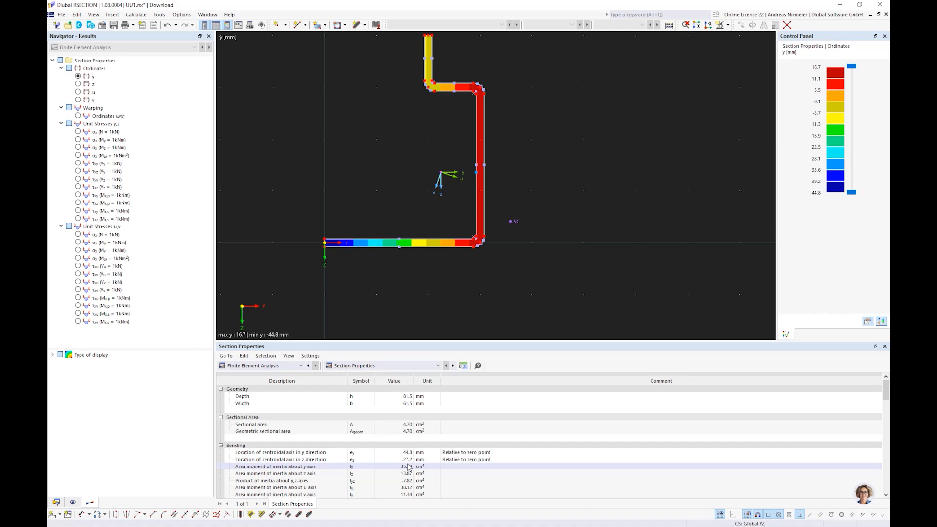
{"action": "scroll", "coordinate": [437, 303], "scroll_direction": "down", "scroll_amount": 1}
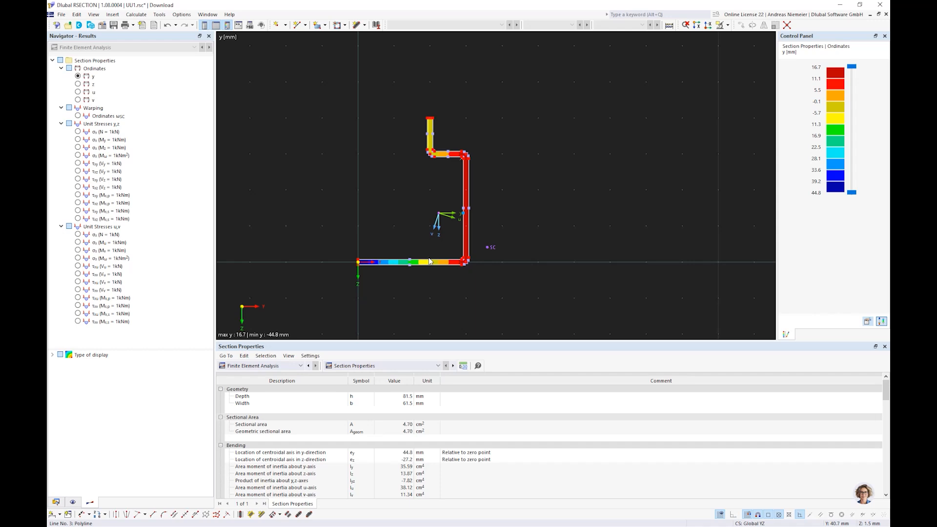
{"action": "scroll", "coordinate": [429, 262], "scroll_direction": "up", "scroll_amount": 2}
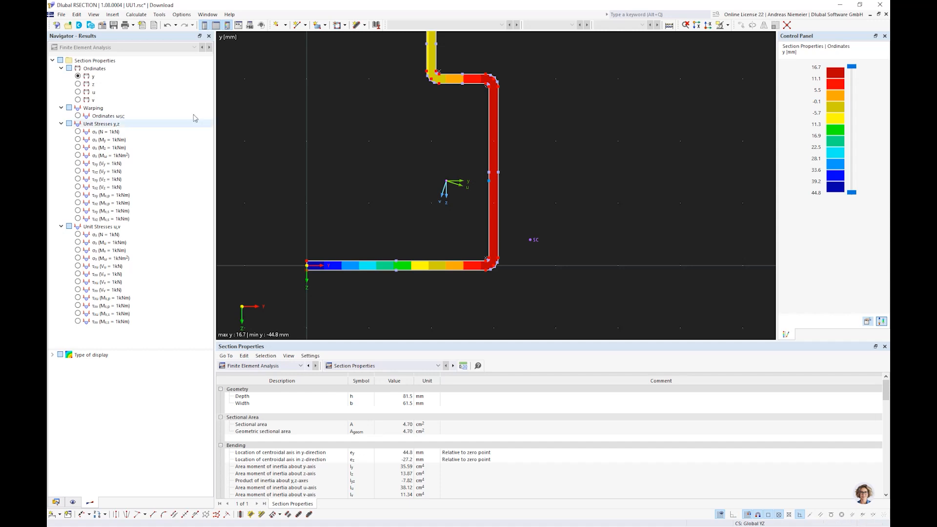
- Change the model's analysis method to Thin-Walled Analysis and activate the Effective / Steel / Aluminum section add-on with standard EN 1999-1-1 (Aluminum)
{"action": "left_click", "coordinate": [102, 26]}
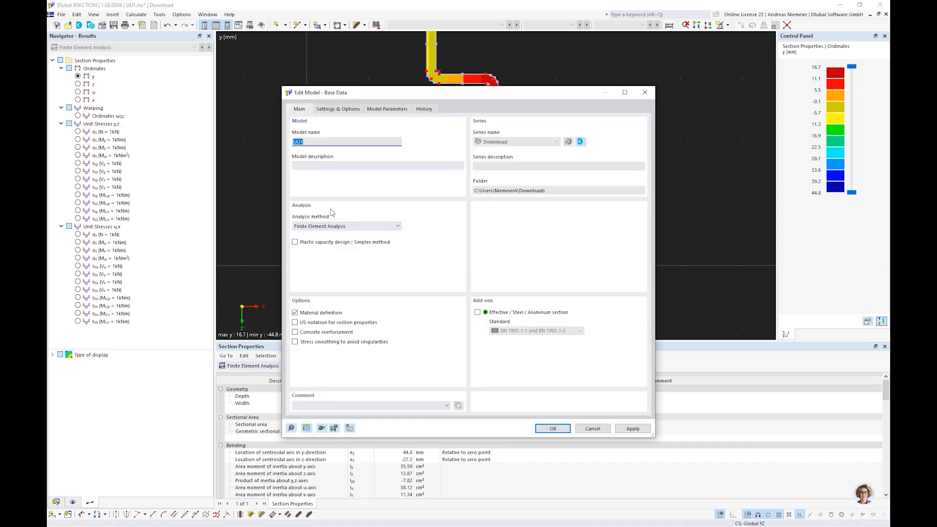
{"action": "left_click", "coordinate": [329, 226]}
{"action": "left_click", "coordinate": [326, 241]}
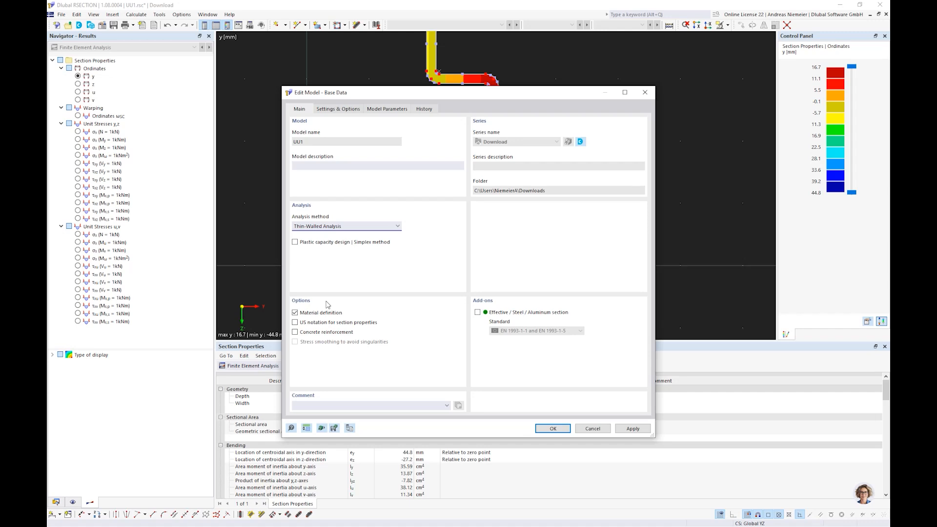
{"action": "left_click", "coordinate": [478, 312]}
{"action": "left_click", "coordinate": [536, 331]}
{"action": "left_click", "coordinate": [531, 353]}
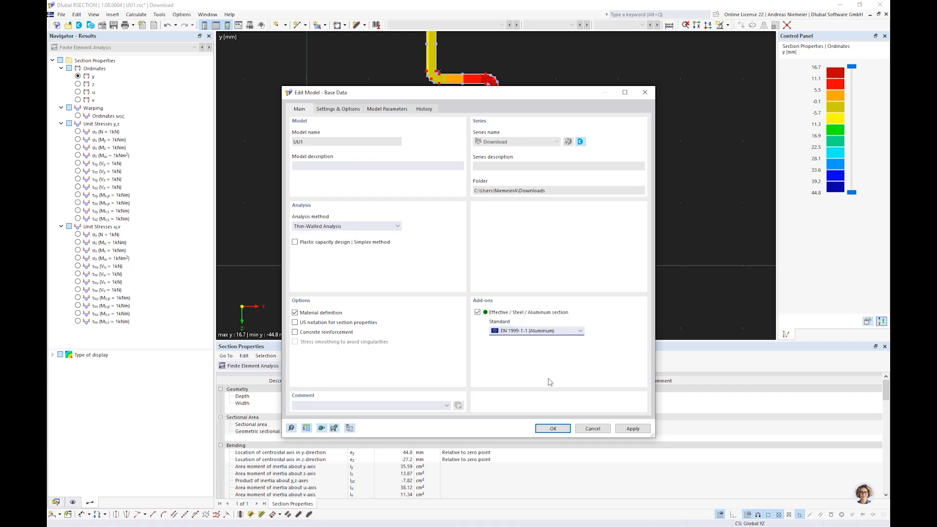
{"action": "left_click", "coordinate": [558, 434]}
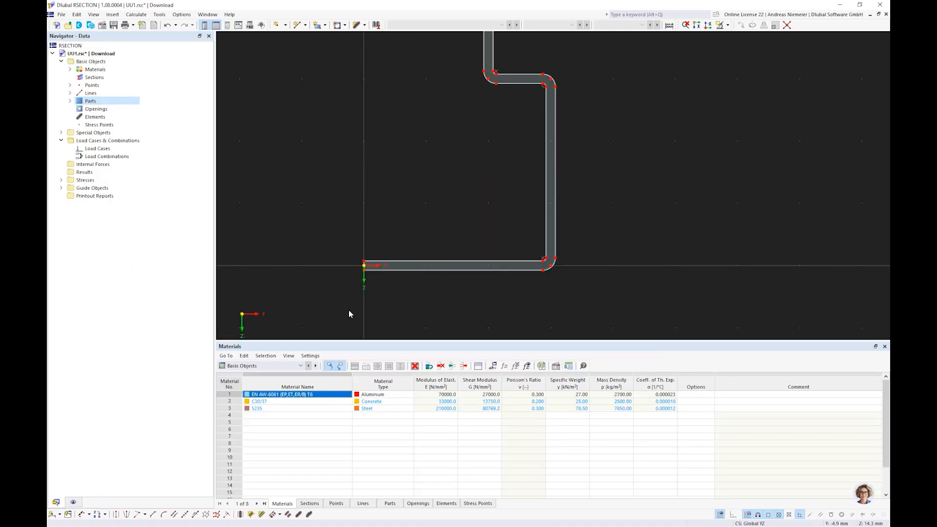
- Create a 3 mm thick single-line element along the centreline of the lower flange, from the origin to Y 60, Z 0 mm
{"action": "left_click", "coordinate": [358, 26]}
{"action": "left_click", "coordinate": [218, 231]}
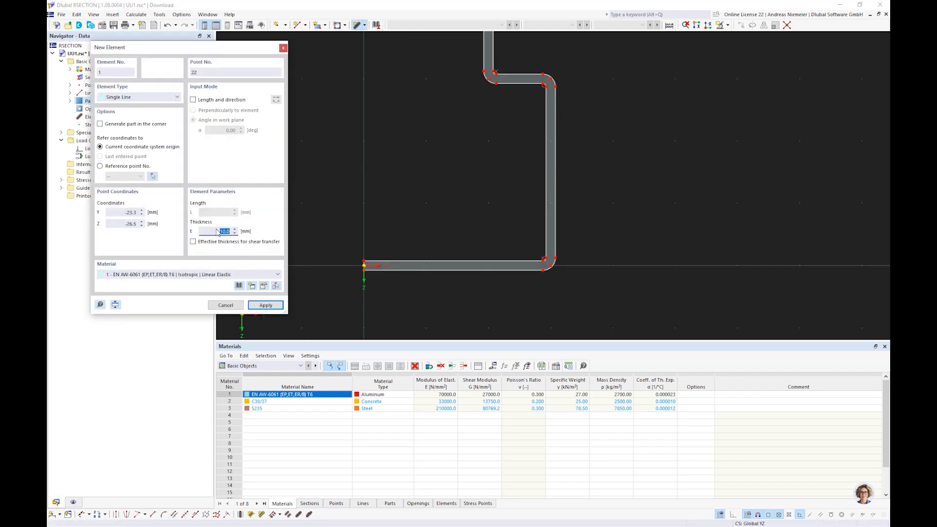
{"action": "type", "text": "3"}
{"action": "scroll", "coordinate": [360, 257], "scroll_direction": "up", "scroll_amount": 3}
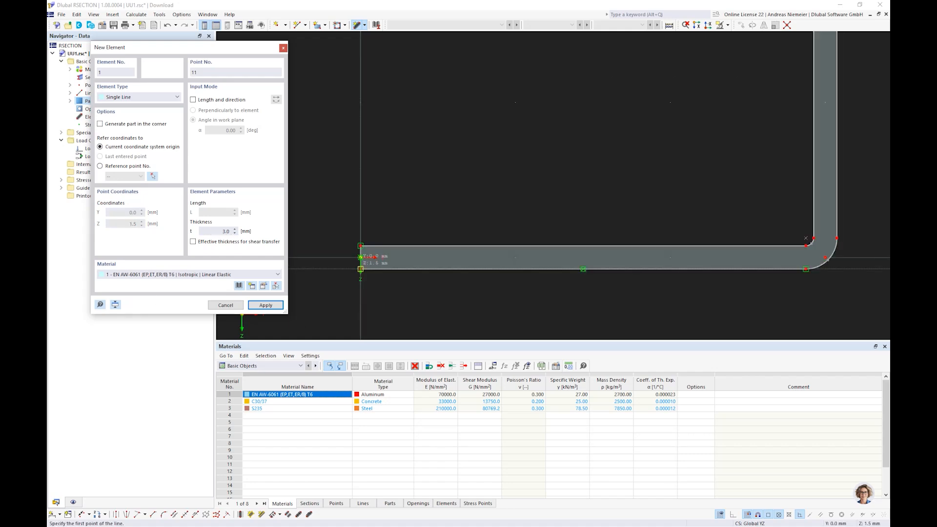
{"action": "scroll", "coordinate": [360, 257], "scroll_direction": "up", "scroll_amount": 2}
{"action": "left_click", "coordinate": [361, 251]}
{"action": "scroll", "coordinate": [361, 251], "scroll_direction": "down", "scroll_amount": 2}
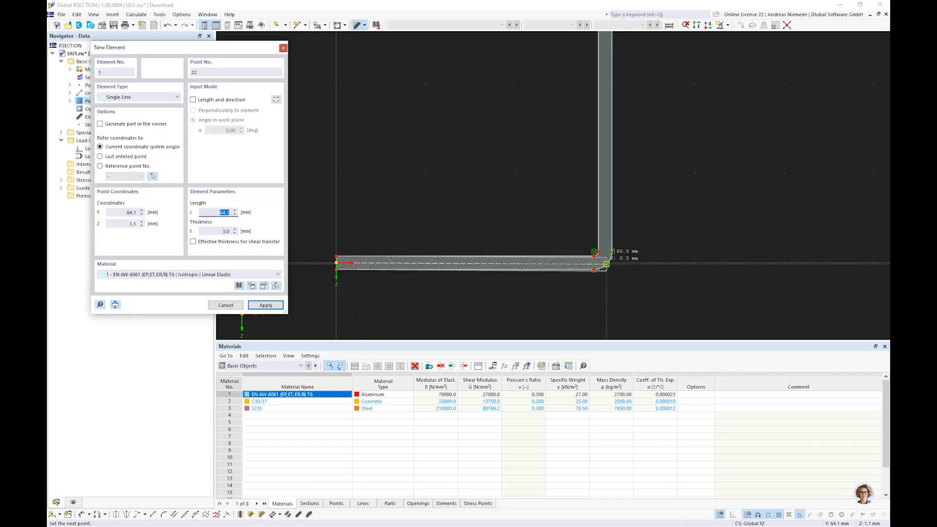
{"action": "scroll", "coordinate": [606, 264], "scroll_direction": "up", "scroll_amount": 3}
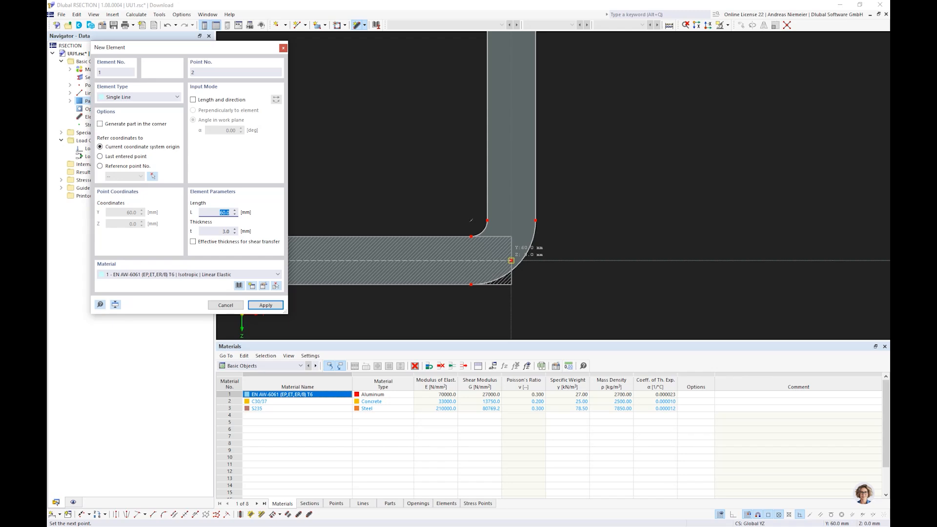
{"action": "left_click", "coordinate": [511, 260]}
- Add the vertical web element along the profile's centreline, from the lower corner up to Y 60, Z -60 mm
{"action": "scroll", "coordinate": [511, 285], "scroll_direction": "down", "scroll_amount": 3}
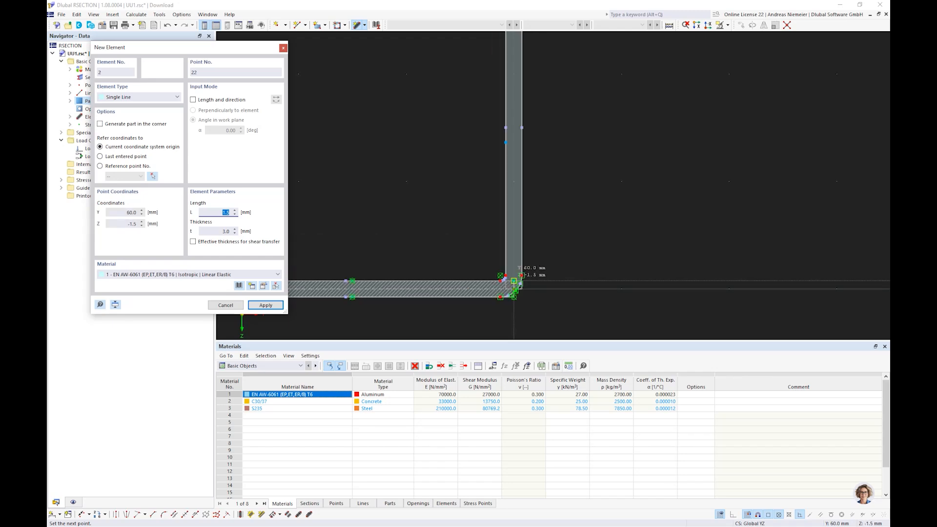
{"action": "scroll", "coordinate": [514, 281], "scroll_direction": "down", "scroll_amount": 3}
{"action": "scroll", "coordinate": [519, 91], "scroll_direction": "up", "scroll_amount": 5}
{"action": "scroll", "coordinate": [518, 91], "scroll_direction": "up", "scroll_amount": 3}
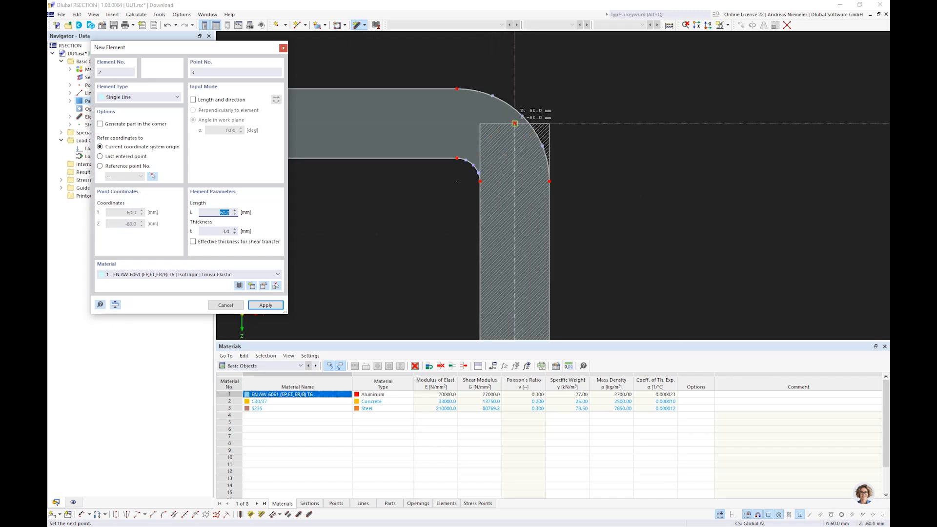
{"action": "left_click", "coordinate": [515, 124]}
- Add 3 mm elements along the centrelines of the short upper flange and the vertical end lip, and finish the element chain
{"action": "scroll", "coordinate": [664, 148], "scroll_direction": "down", "scroll_amount": 3}
{"action": "scroll", "coordinate": [513, 142], "scroll_direction": "up", "scroll_amount": 2}
{"action": "left_click", "coordinate": [396, 145]}
{"action": "scroll", "coordinate": [405, 145], "scroll_direction": "down", "scroll_amount": 4}
{"action": "scroll", "coordinate": [427, 106], "scroll_direction": "up", "scroll_amount": 3}
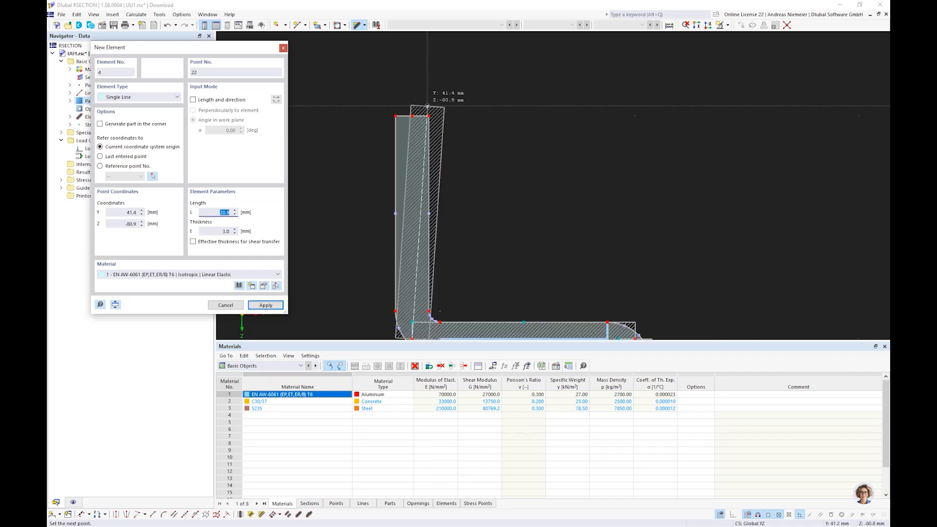
{"action": "left_click", "coordinate": [427, 106]}
{"action": "scroll", "coordinate": [484, 139], "scroll_direction": "down", "scroll_amount": 5}
{"action": "key", "text": "Escape"}
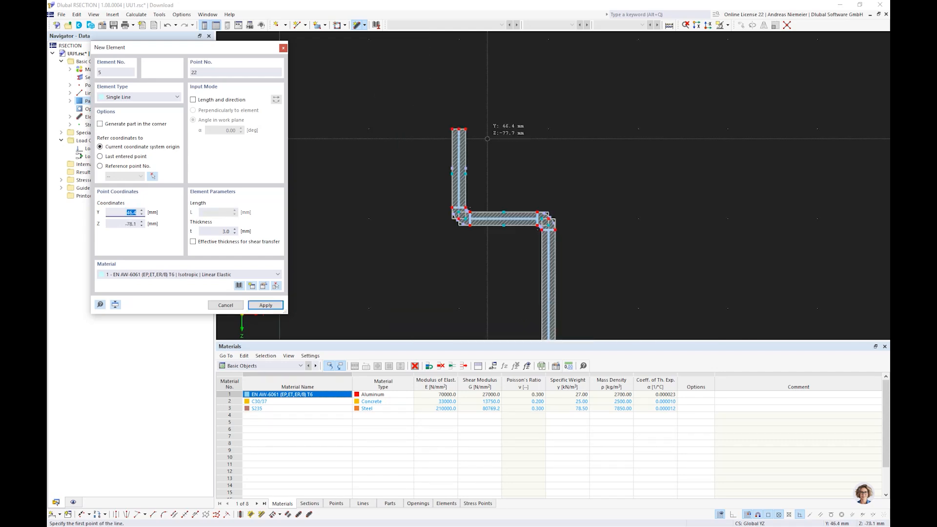
{"action": "key", "text": "Escape"}
- Examine the part and the elements in the full profile, including how they overlap at the upper rounded corner
{"action": "scroll", "coordinate": [567, 127], "scroll_direction": "down", "scroll_amount": 5}
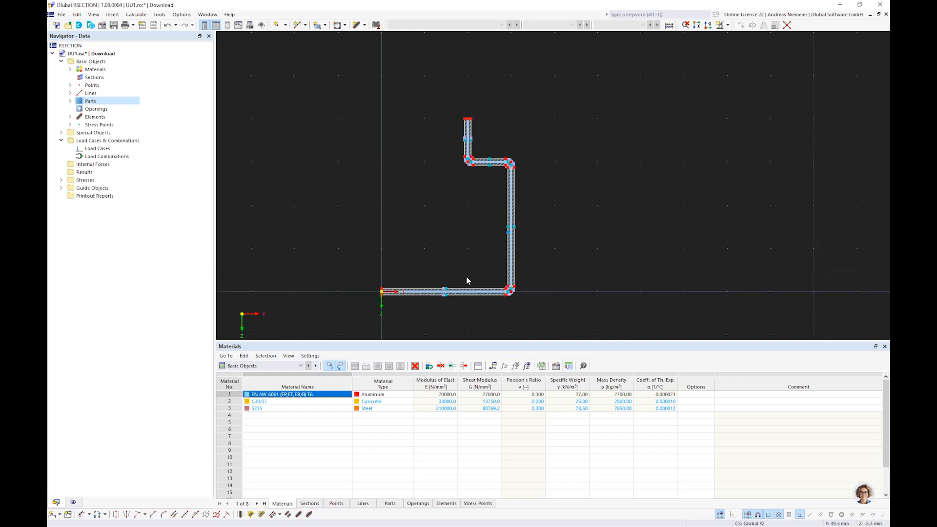
{"action": "scroll", "coordinate": [467, 277], "scroll_direction": "up", "scroll_amount": 3}
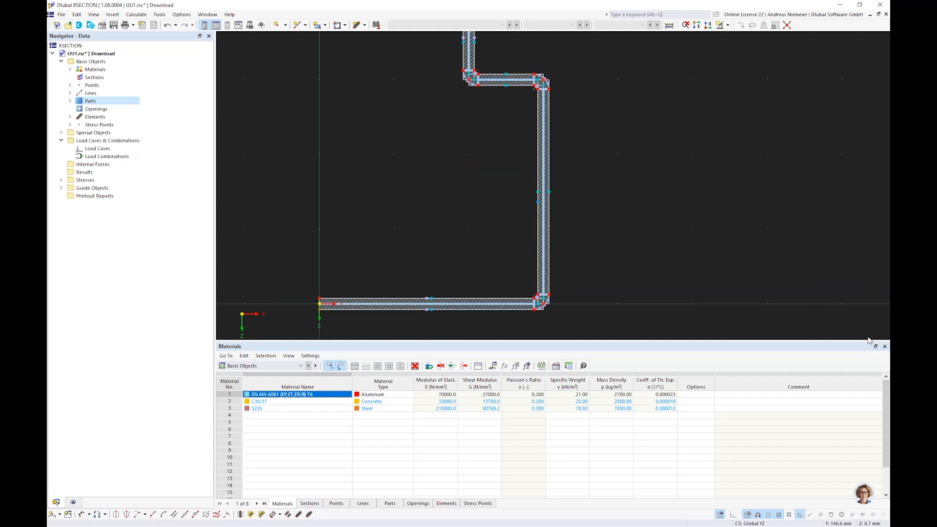
{"action": "left_click", "coordinate": [885, 346]}
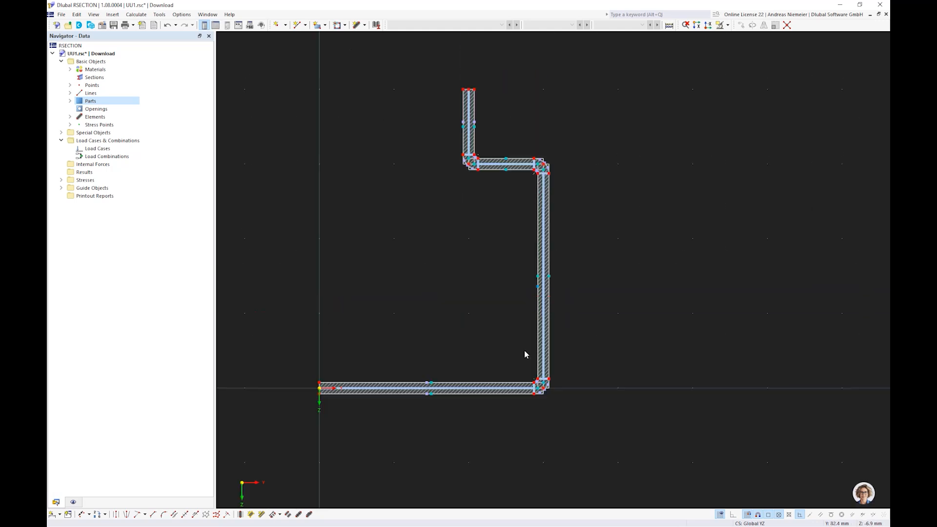
{"action": "double_click", "coordinate": [93, 101]}
{"action": "left_click", "coordinate": [102, 109]}
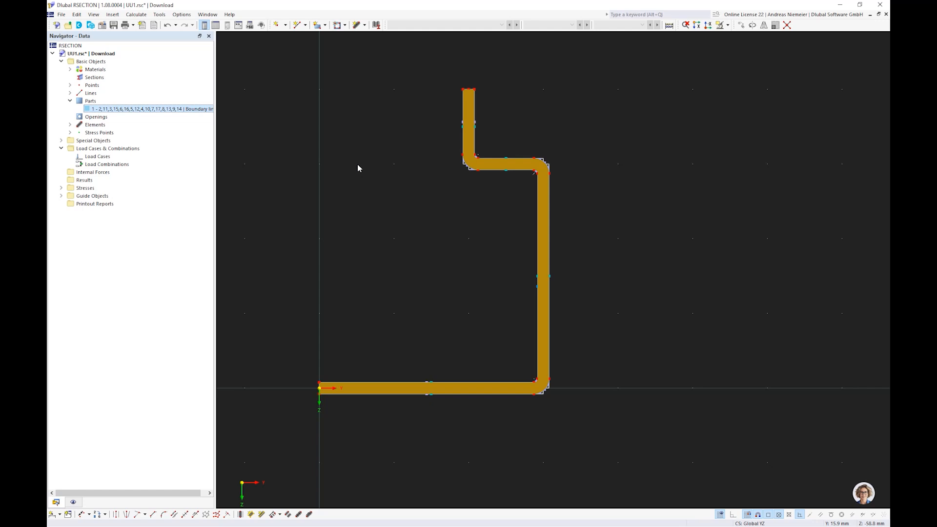
{"action": "left_click", "coordinate": [90, 109]}
{"action": "left_click", "coordinate": [96, 125]}
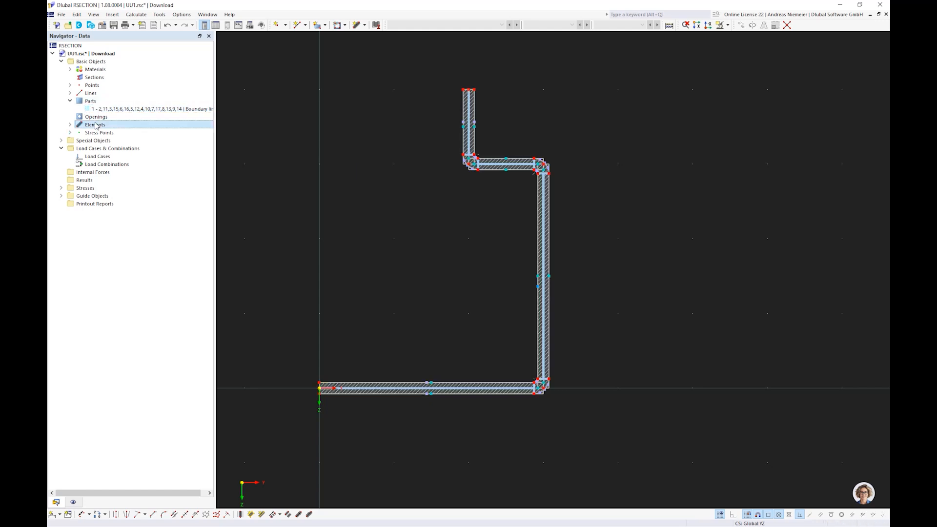
{"action": "scroll", "coordinate": [543, 174], "scroll_direction": "up", "scroll_amount": 3}
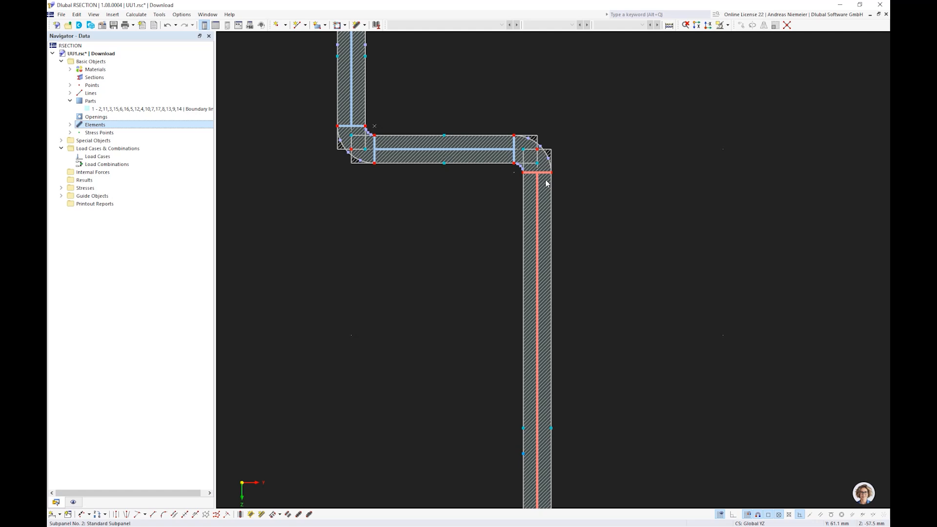
{"action": "scroll", "coordinate": [547, 184], "scroll_direction": "up", "scroll_amount": 2}
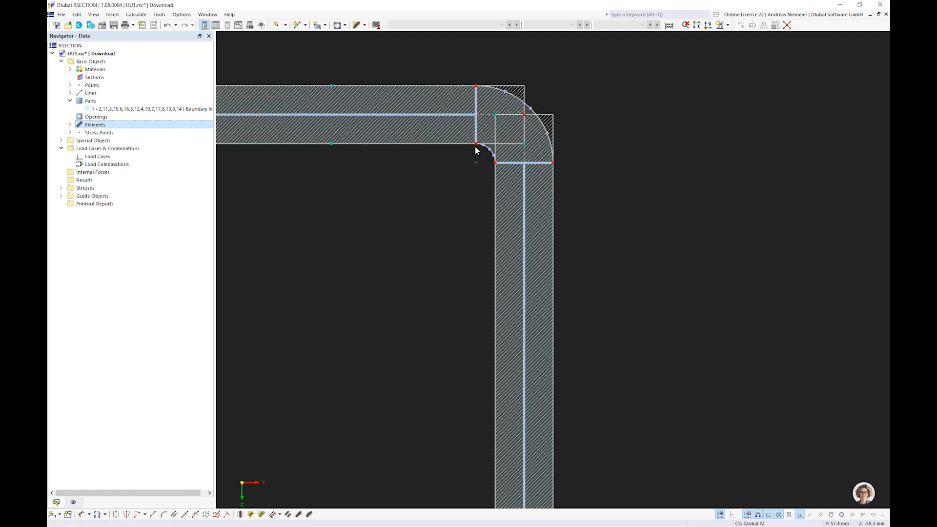
{"action": "scroll", "coordinate": [428, 305], "scroll_direction": "down", "scroll_amount": 3}
{"action": "scroll", "coordinate": [405, 320], "scroll_direction": "down", "scroll_amount": 1}
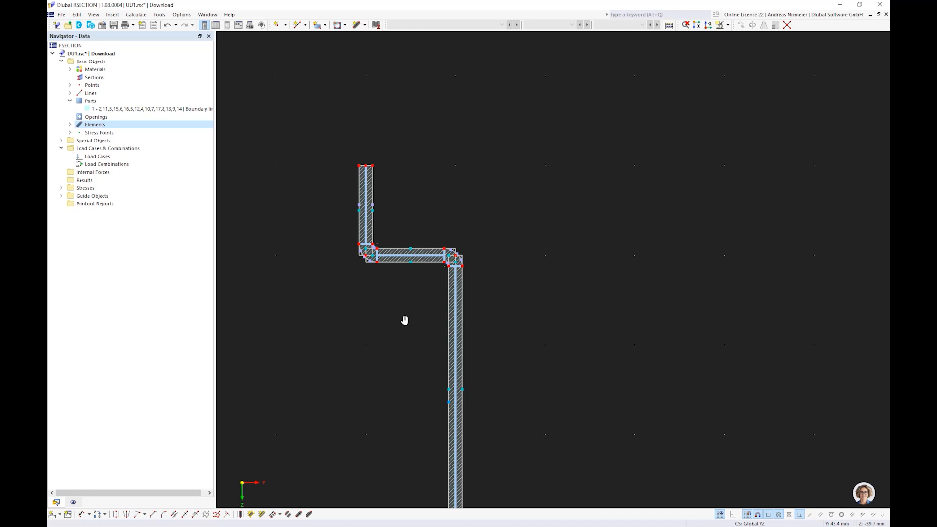
{"action": "middle_click_drag", "start_coordinate": [405, 320], "coordinate": [467, 255]}
{"action": "scroll", "coordinate": [467, 255], "scroll_direction": "down", "scroll_amount": 1}
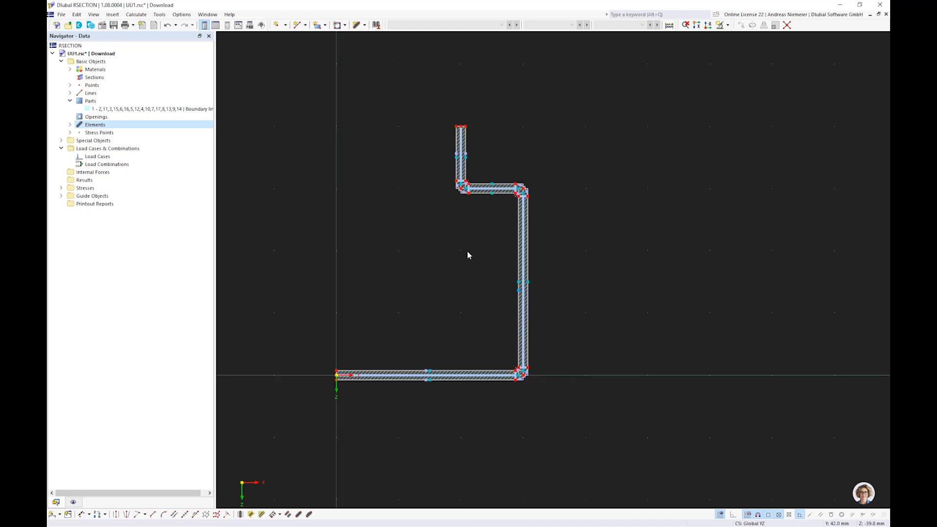
- Calculate the section, list its Thin-Walled Analysis section properties in the results table and save the model
{"action": "left_click", "coordinate": [671, 26]}
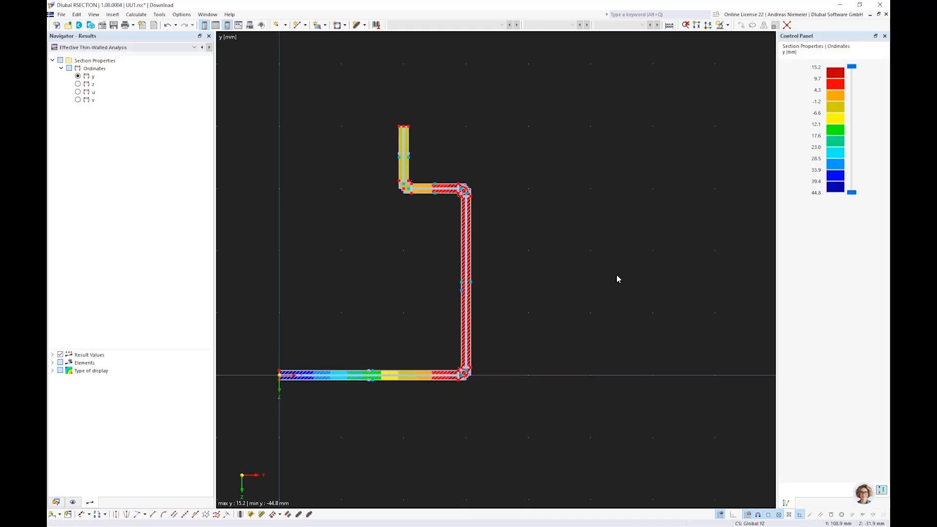
{"action": "left_click", "coordinate": [213, 27]}
{"action": "left_click", "coordinate": [279, 366]}
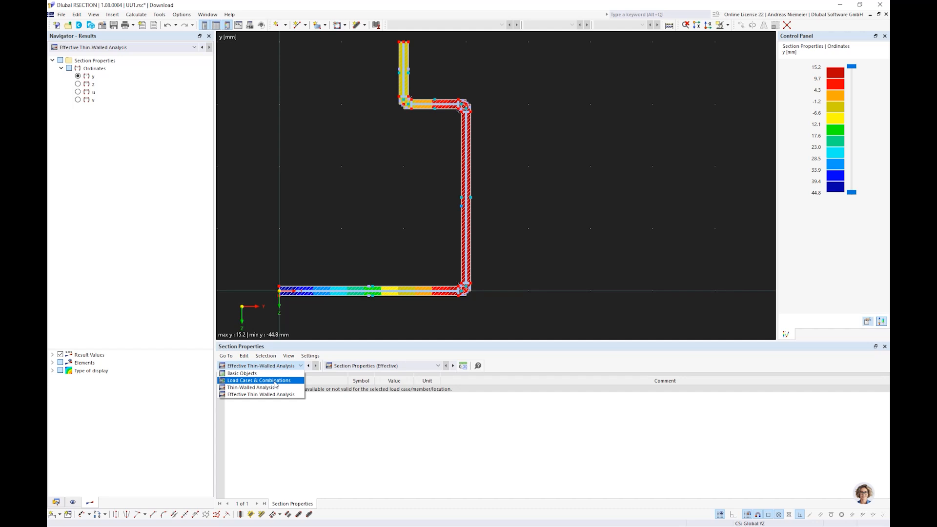
{"action": "left_click", "coordinate": [274, 388]}
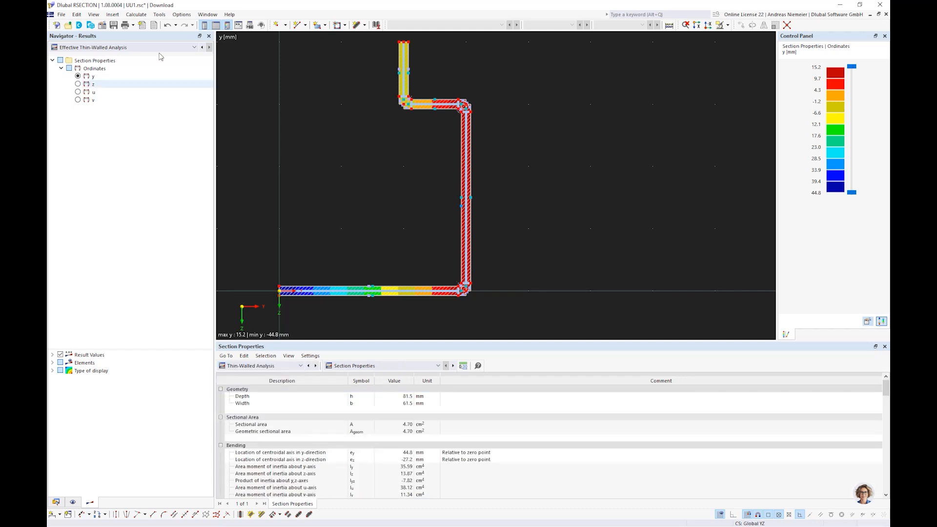
{"action": "left_click", "coordinate": [112, 26]}
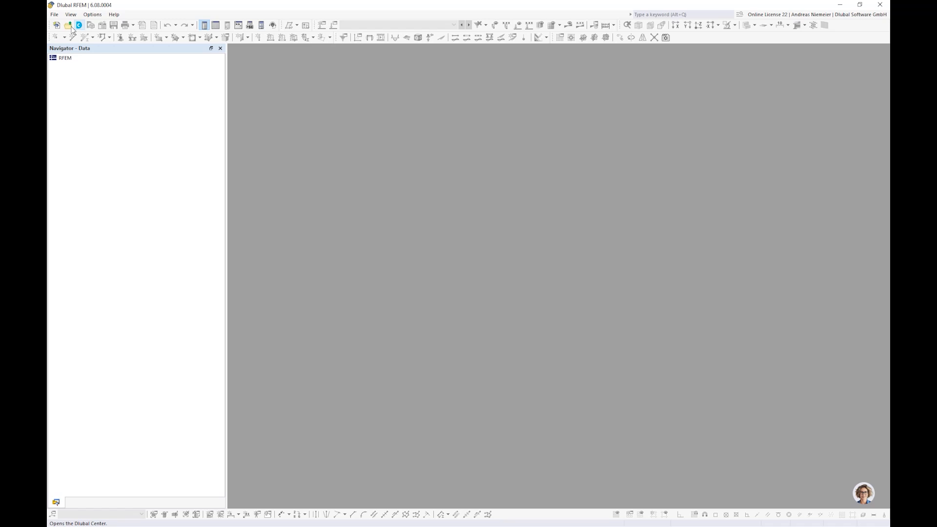
- In RFEM, create a new 3D model named U7 with the Aluminum Design add-on activated
{"action": "left_click", "coordinate": [56, 25]}
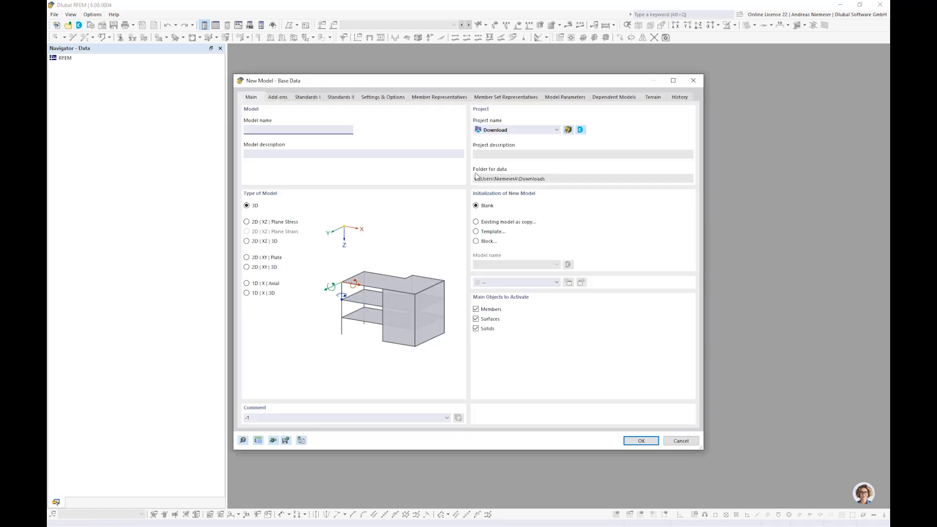
{"action": "type", "text": "U7"}
{"action": "left_click", "coordinate": [277, 96]}
{"action": "left_click", "coordinate": [496, 211]}
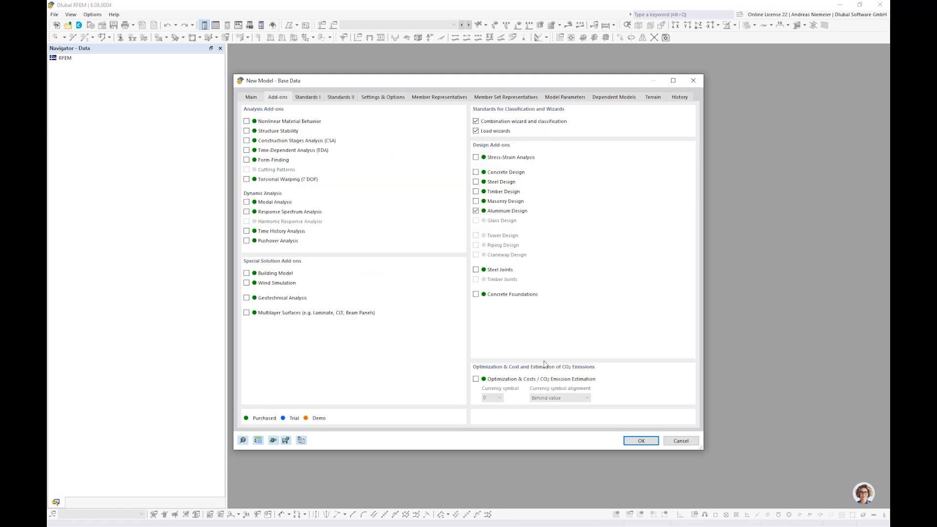
{"action": "left_click", "coordinate": [642, 441]}
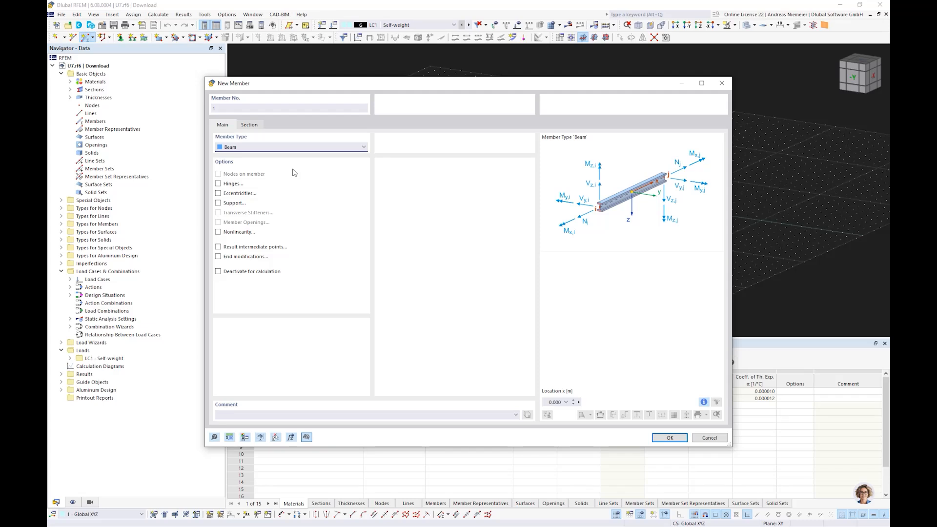
- Assign the RSECTION section UU1 from the Download project to the new beam member
{"action": "left_click", "coordinate": [249, 125]}
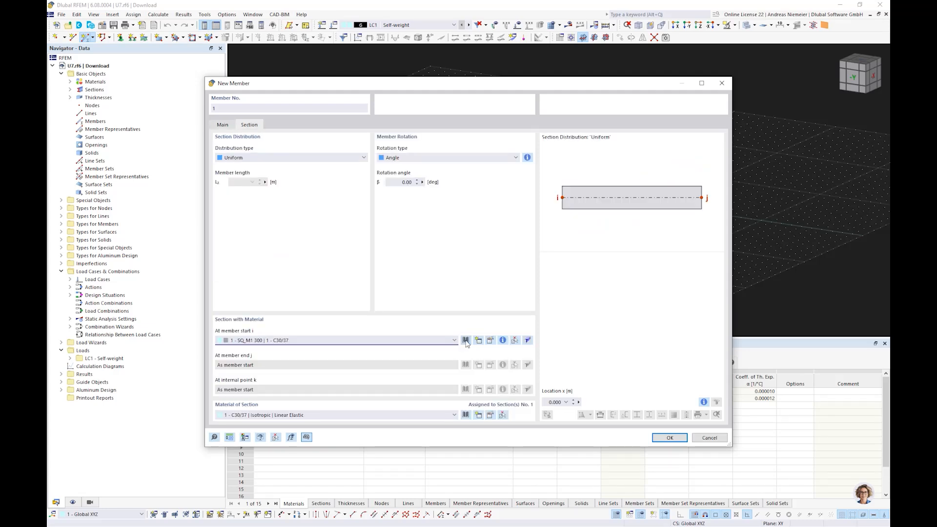
{"action": "left_click", "coordinate": [466, 341]}
{"action": "left_click", "coordinate": [627, 174]}
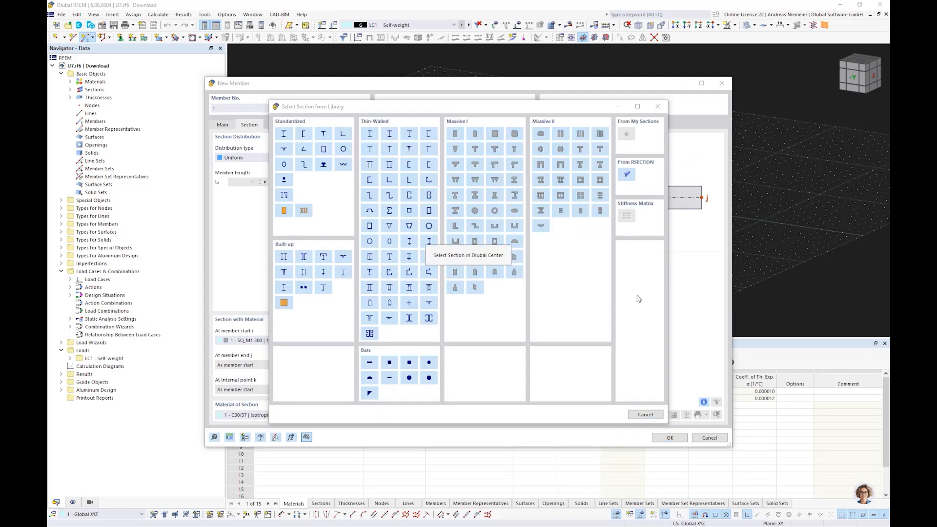
{"action": "left_click", "coordinate": [315, 134]}
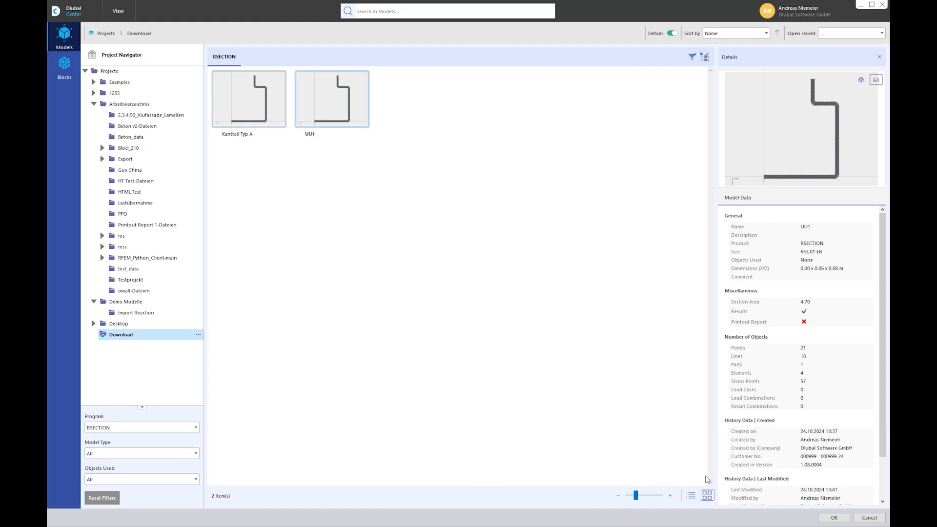
{"action": "double_click", "coordinate": [331, 119]}
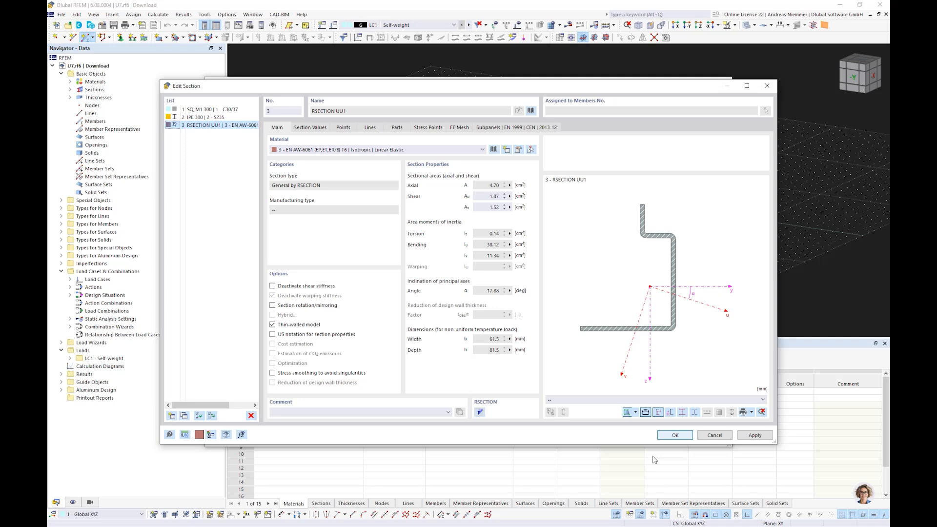
{"action": "left_click", "coordinate": [670, 436]}
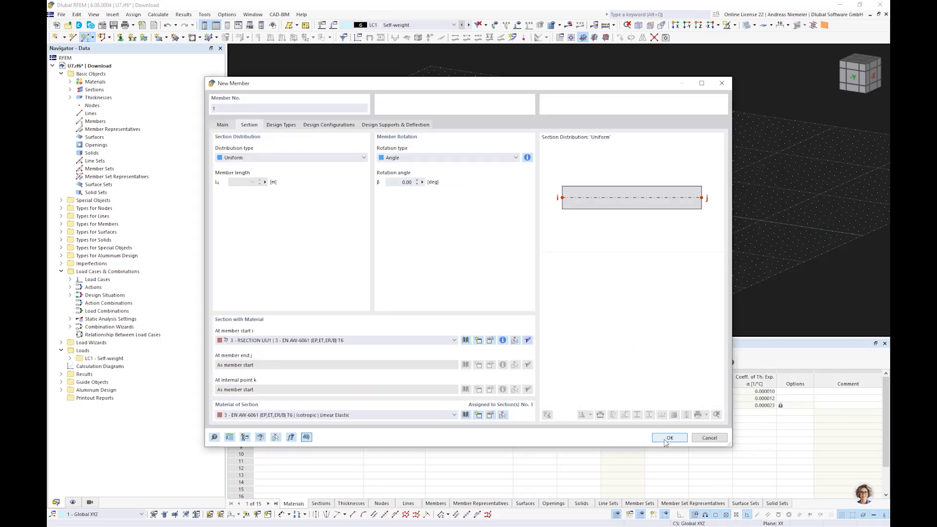
- Place the beam as a single line from the origin, about 1 m along the X-axis
{"action": "left_click", "coordinate": [669, 438]}
{"action": "scroll", "coordinate": [565, 188], "scroll_direction": "up", "scroll_amount": 3}
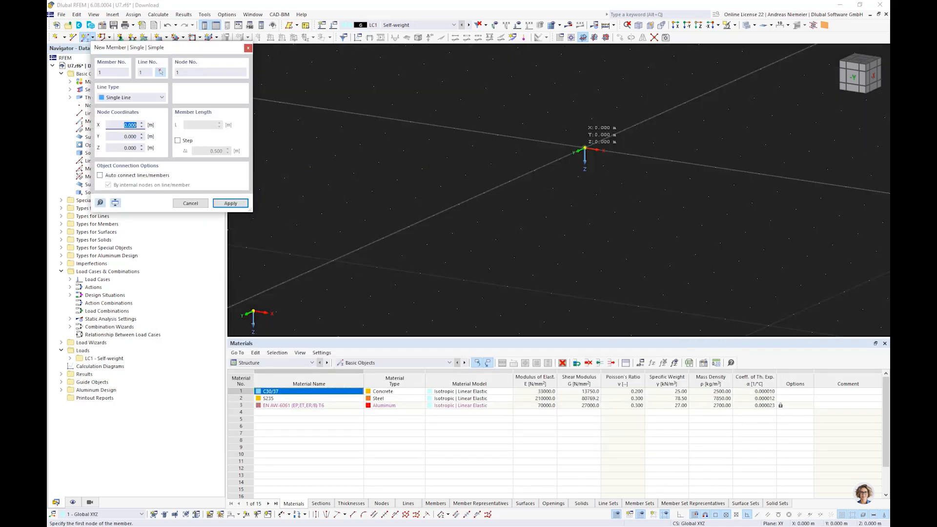
{"action": "left_click", "coordinate": [584, 148]}
{"action": "left_click", "coordinate": [628, 155]}
{"action": "scroll", "coordinate": [640, 192], "scroll_direction": "up", "scroll_amount": 5}
{"action": "middle_click_drag", "start_coordinate": [640, 192], "coordinate": [415, 332]}
{"action": "scroll", "coordinate": [483, 186], "scroll_direction": "up", "scroll_amount": 3}
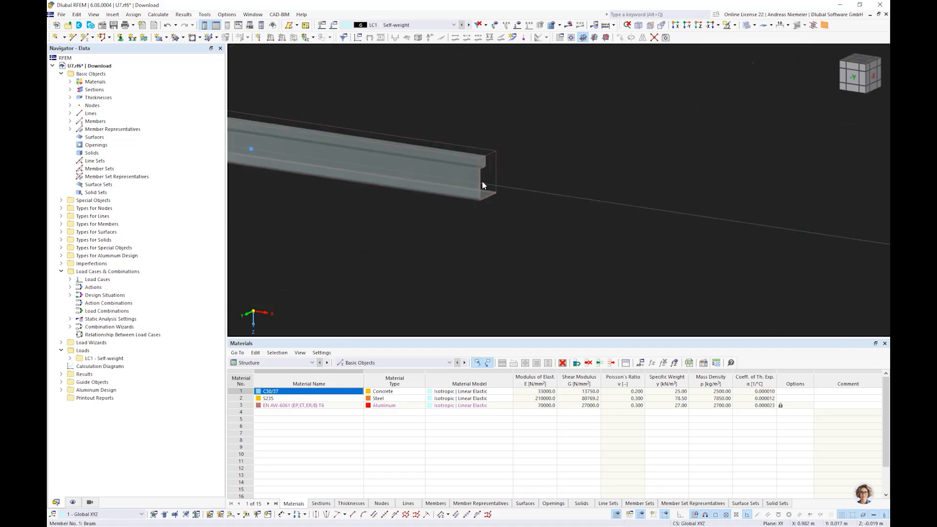
{"action": "scroll", "coordinate": [482, 186], "scroll_direction": "down", "scroll_amount": 3}
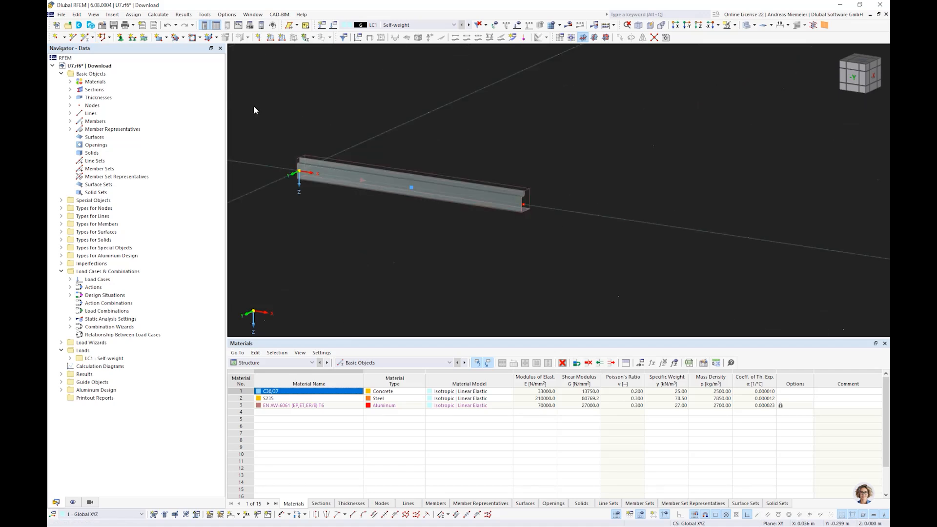
- Assign the Fixed nodal support to both end nodes of the beam
{"action": "left_click", "coordinate": [120, 37]}
{"action": "left_click", "coordinate": [355, 219]}
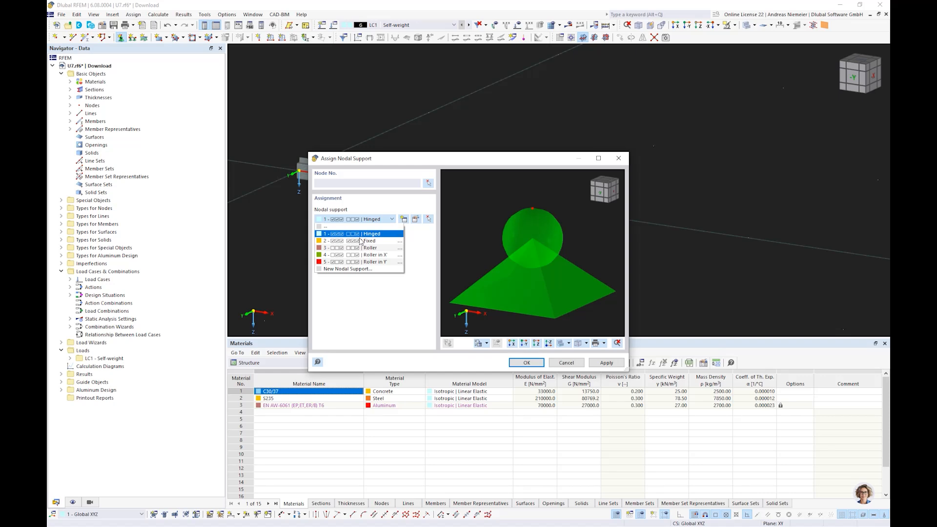
{"action": "left_click", "coordinate": [361, 241]}
{"action": "left_click", "coordinate": [526, 363]}
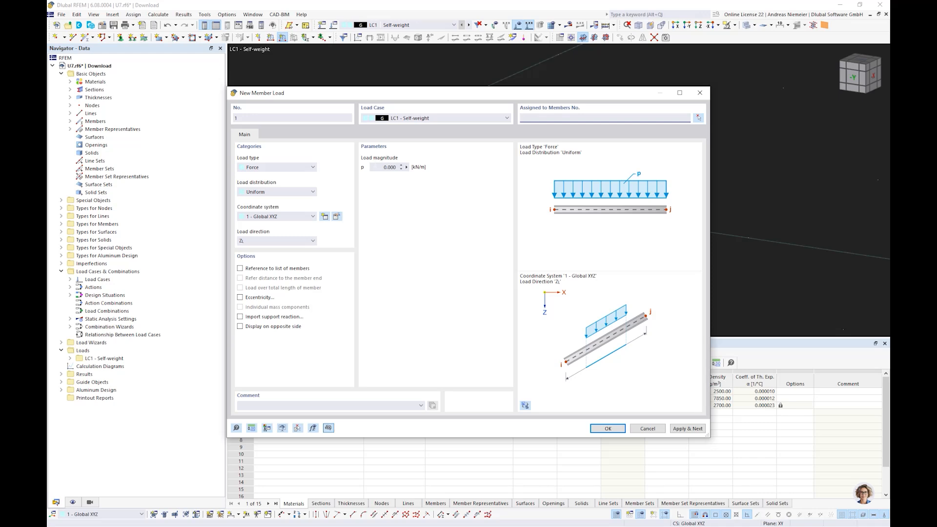
- Apply a uniform member load of 2 kN/m in the ZL direction to the beam in load case LC1
{"action": "left_click", "coordinate": [375, 167]}
{"action": "type", "text": "2"}
{"action": "left_click", "coordinate": [606, 428]}
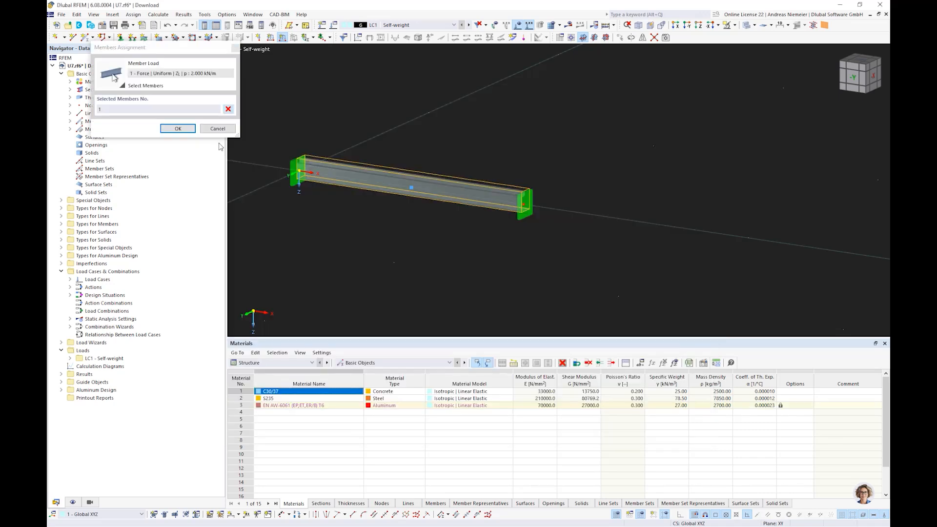
{"action": "key", "text": "Return"}
{"action": "scroll", "coordinate": [439, 268], "scroll_direction": "down", "scroll_amount": 3}
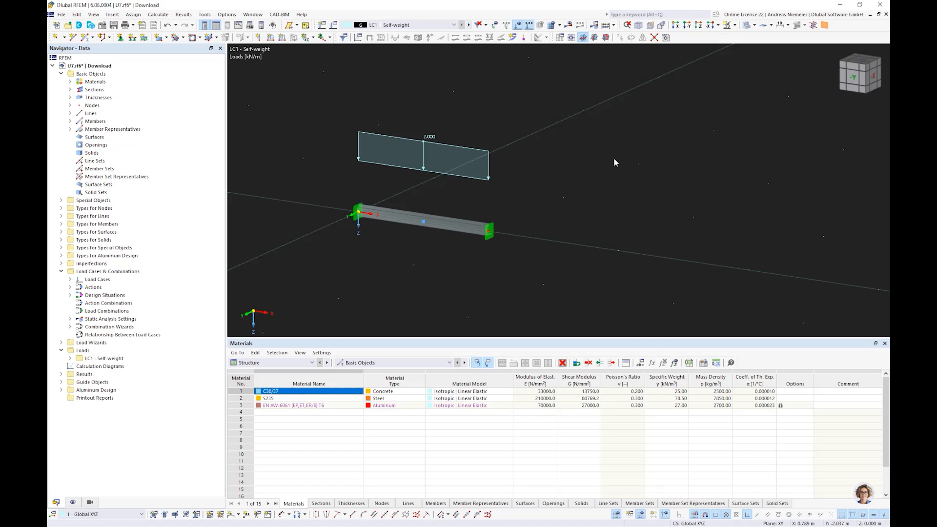
- Calculate the model and switch the displayed results from Static Analysis to Aluminum Design
{"action": "left_click", "coordinate": [605, 25]}
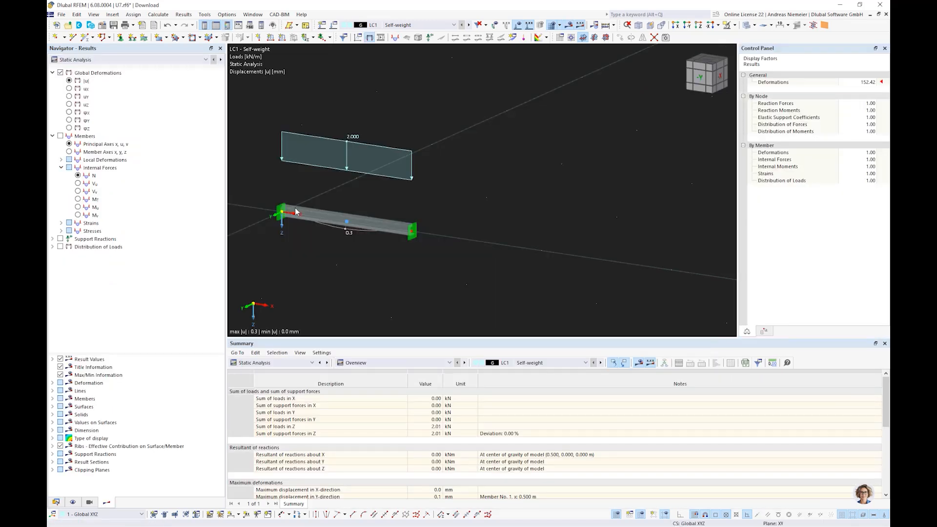
{"action": "middle_click_drag", "start_coordinate": [331, 251], "coordinate": [350, 251]}
{"action": "scroll", "coordinate": [456, 227], "scroll_direction": "up", "scroll_amount": 3}
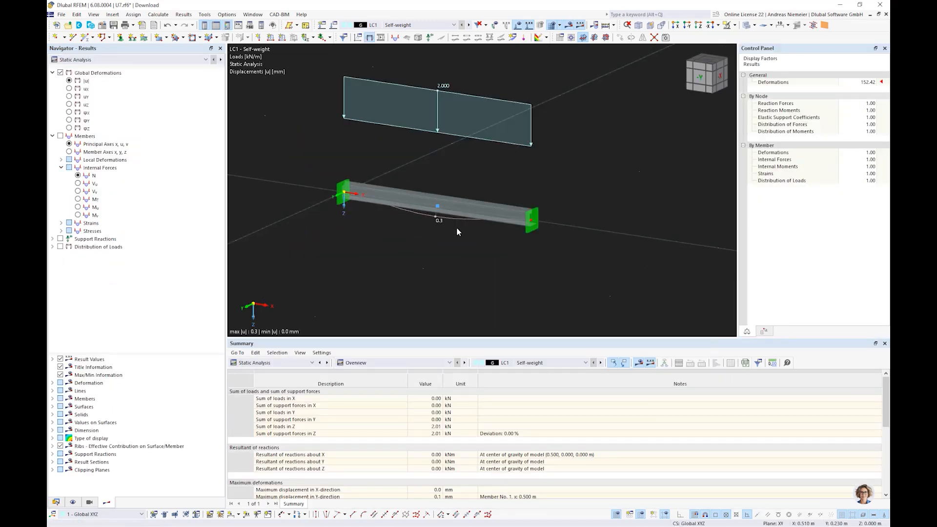
{"action": "scroll", "coordinate": [456, 227], "scroll_direction": "up", "scroll_amount": 1}
{"action": "left_click", "coordinate": [144, 61]}
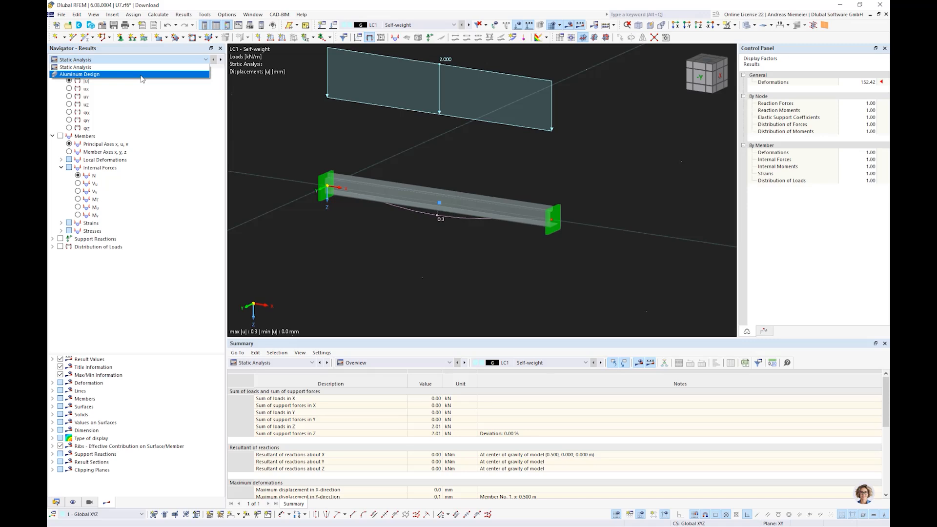
{"action": "left_click", "coordinate": [81, 74]}
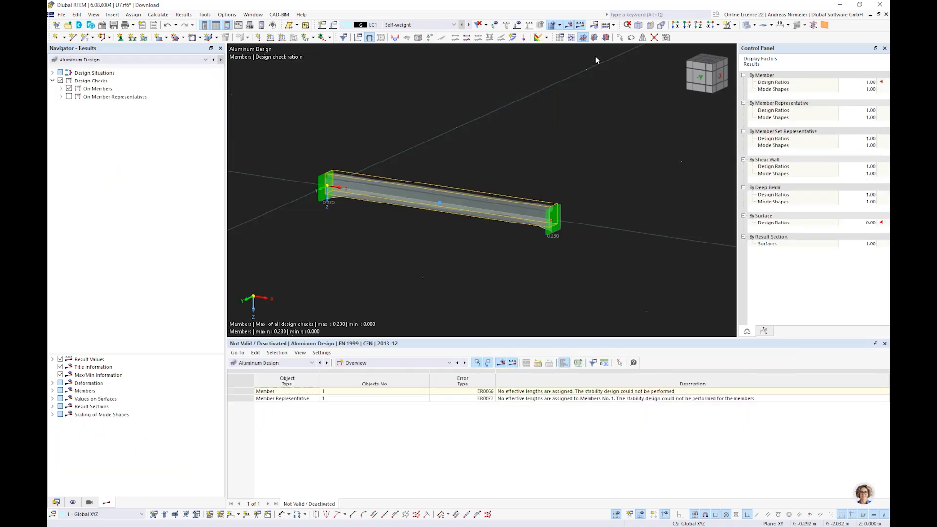
- Render the beam as a solid model and examine its end cross-section along with the design check ratios
{"action": "left_click", "coordinate": [749, 25]}
{"action": "left_click", "coordinate": [594, 192]}
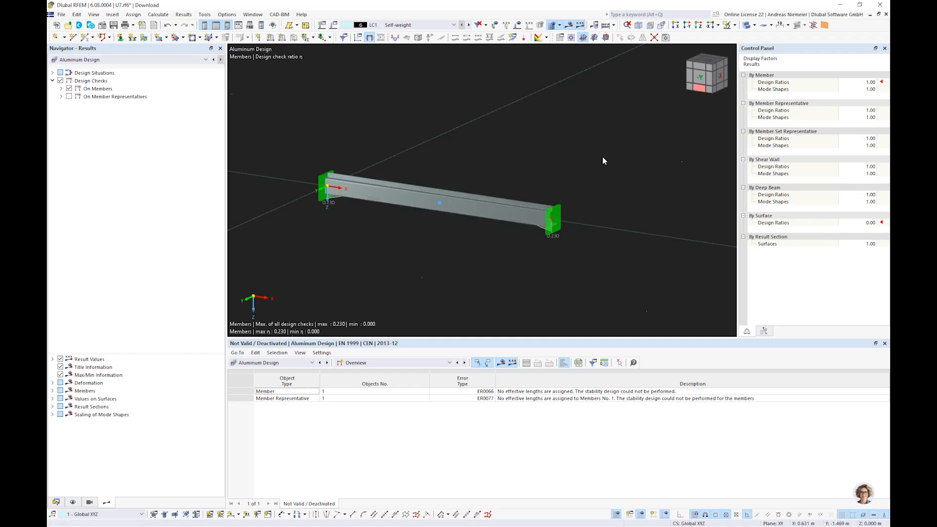
{"action": "scroll", "coordinate": [564, 190], "scroll_direction": "up", "scroll_amount": 5}
{"action": "middle_click_drag", "start_coordinate": [564, 190], "coordinate": [617, 199]}
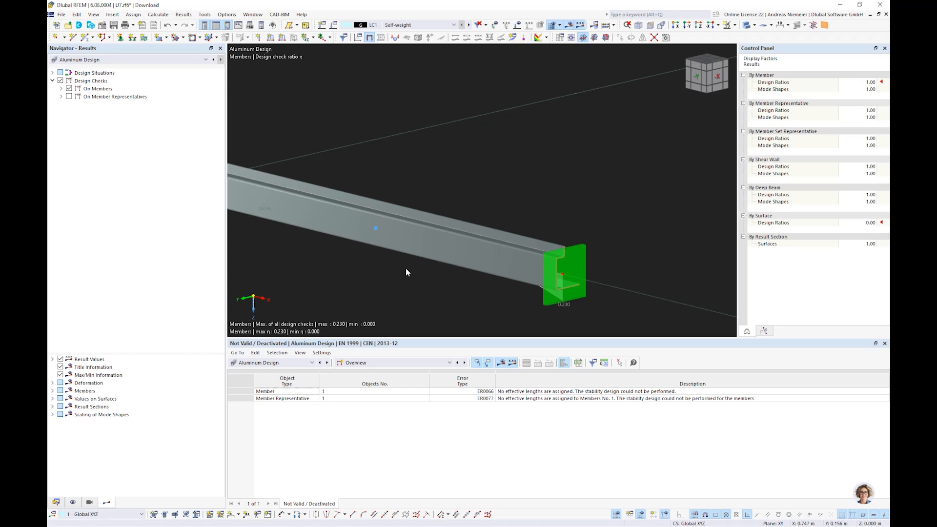
{"action": "scroll", "coordinate": [406, 268], "scroll_direction": "down", "scroll_amount": 3}
- Open the beam member's section UU1 in RSECTION for editing
{"action": "double_click", "coordinate": [432, 247]}
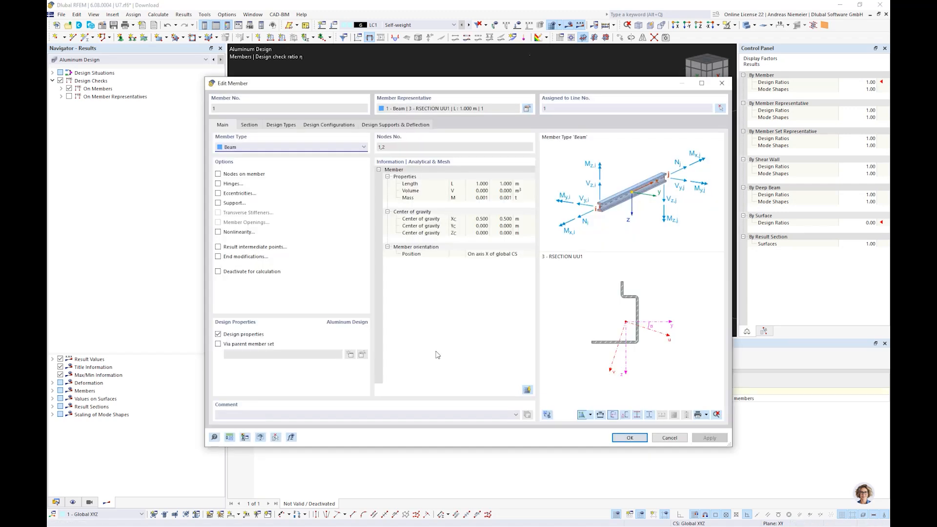
{"action": "left_click", "coordinate": [251, 125]}
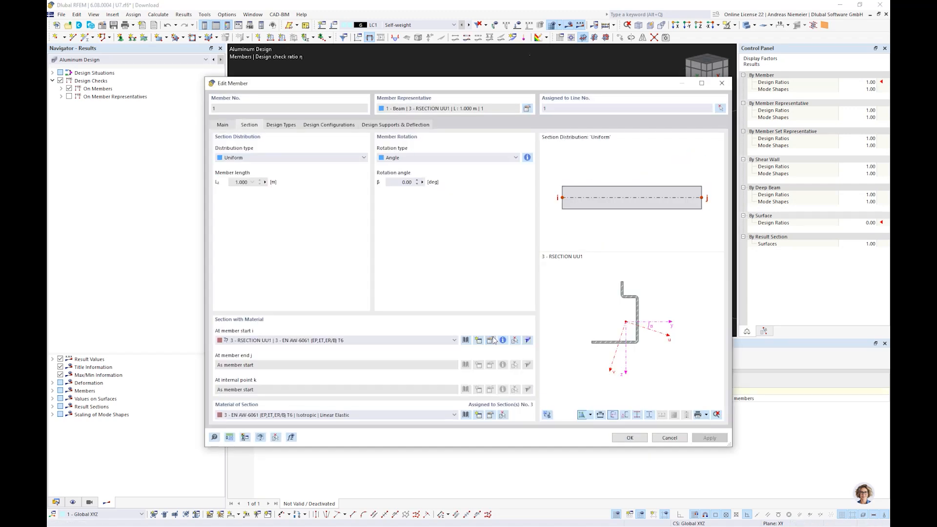
{"action": "left_click", "coordinate": [528, 340]}
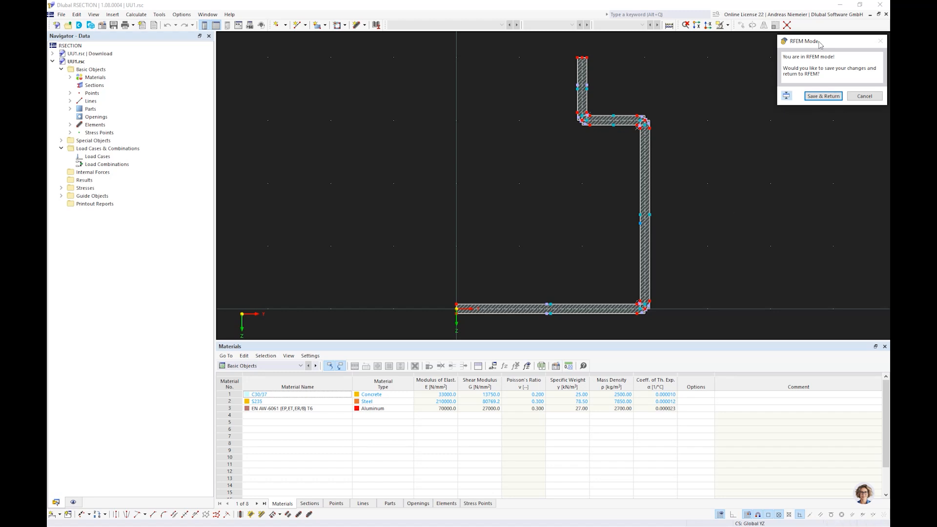
{"action": "left_click_drag", "start_coordinate": [820, 45], "coordinate": [804, 64]}
- Try to add a vertical single-line element in C30/37, 3 mm thick and 40 mm long, upward from the origin
{"action": "middle_click_drag", "start_coordinate": [482, 300], "coordinate": [397, 281]}
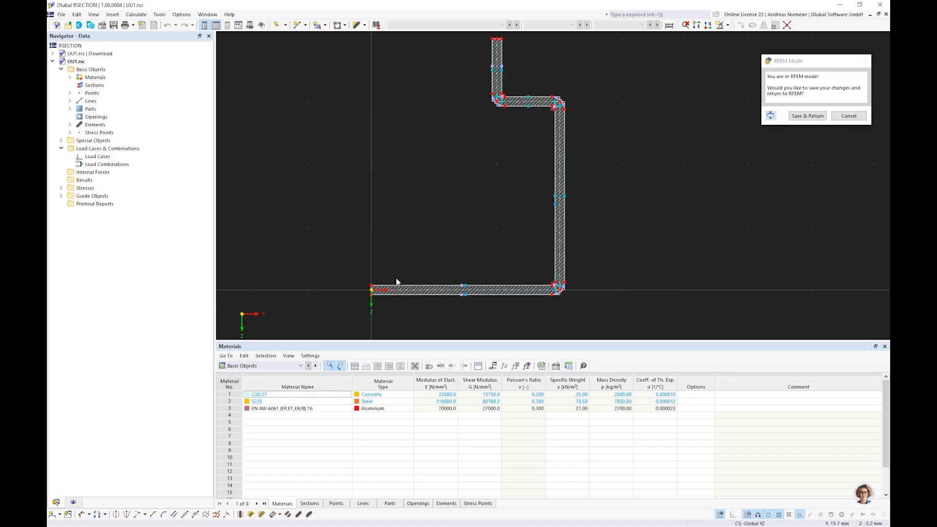
{"action": "left_click", "coordinate": [356, 26]}
{"action": "left_click", "coordinate": [225, 231]}
{"action": "type", "text": "3.7"}
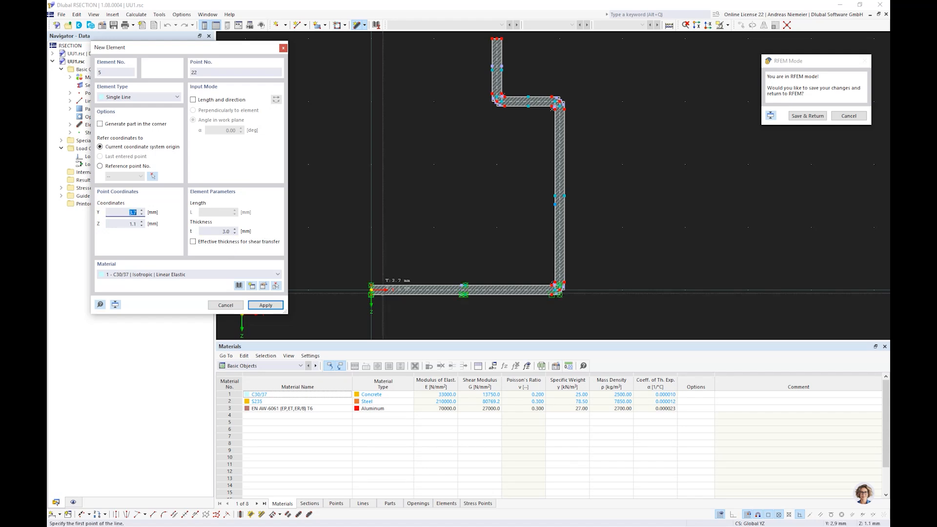
{"action": "scroll", "coordinate": [386, 290], "scroll_direction": "up", "scroll_amount": 3}
{"action": "left_click", "coordinate": [351, 278]}
{"action": "scroll", "coordinate": [356, 283], "scroll_direction": "down", "scroll_amount": 1}
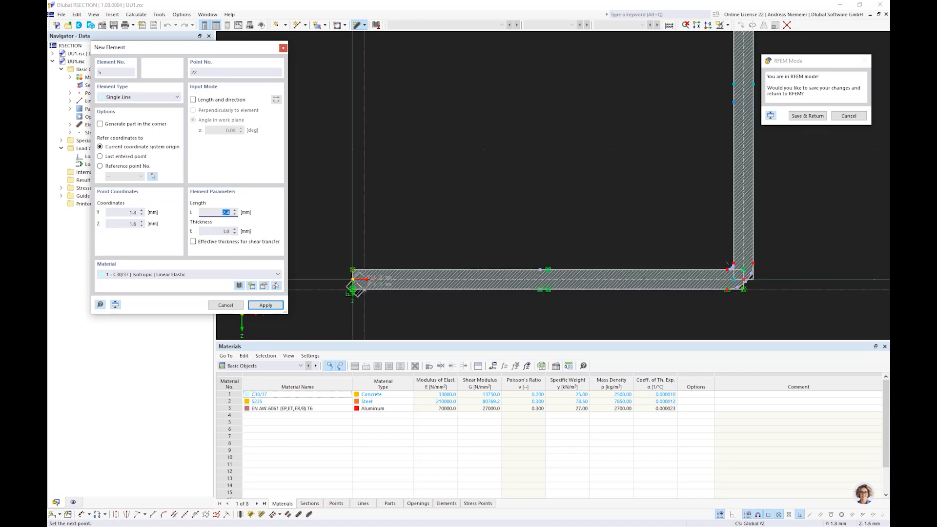
{"action": "scroll", "coordinate": [364, 290], "scroll_direction": "down", "scroll_amount": 4}
{"action": "left_click", "coordinate": [360, 197]}
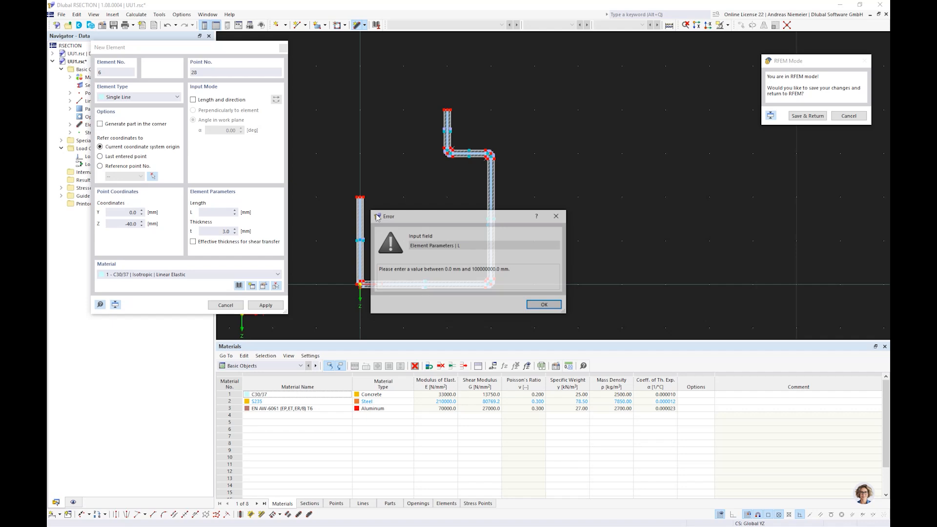
{"action": "left_click", "coordinate": [551, 306]}
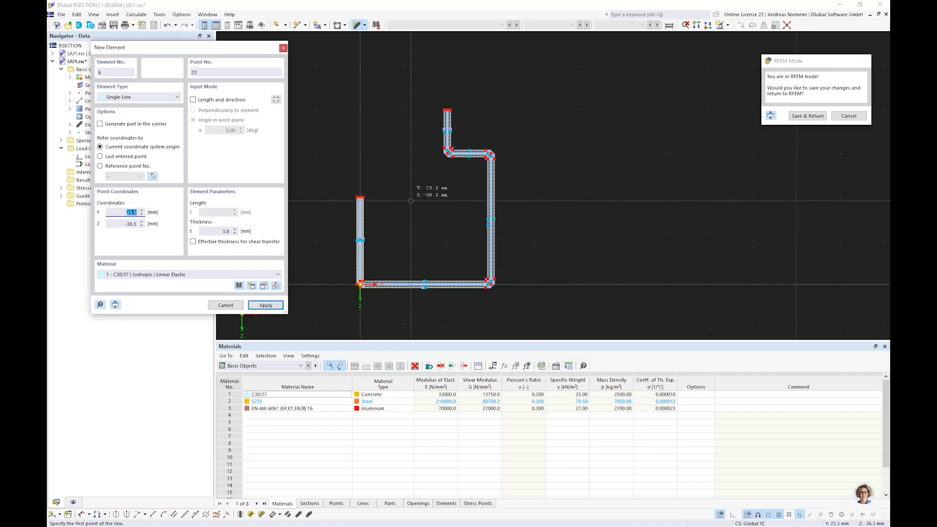
{"action": "key", "text": "Escape"}
- Check the corner at the origin and undo the new vertical element
{"action": "scroll", "coordinate": [358, 247], "scroll_direction": "up", "scroll_amount": 4}
{"action": "middle_click_drag", "start_coordinate": [381, 296], "coordinate": [402, 181]}
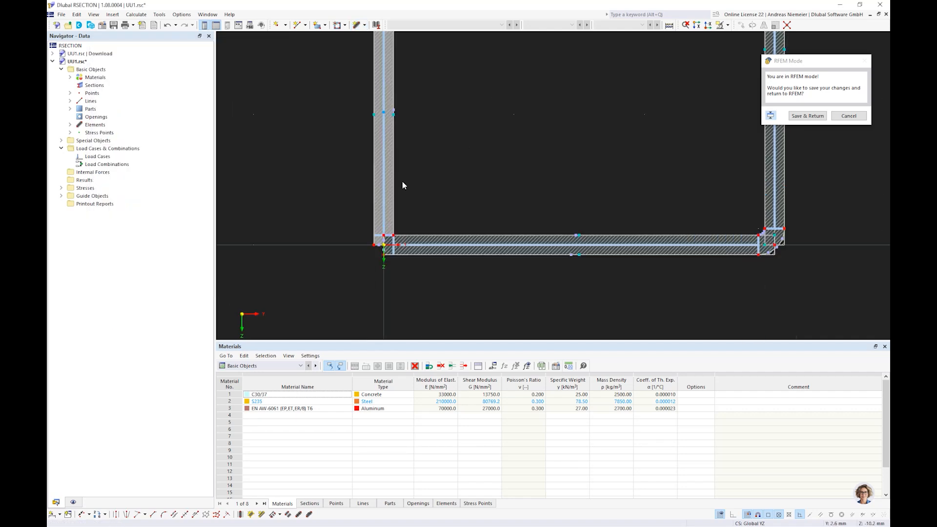
{"action": "scroll", "coordinate": [402, 180], "scroll_direction": "up", "scroll_amount": 2}
{"action": "left_click", "coordinate": [168, 24]}
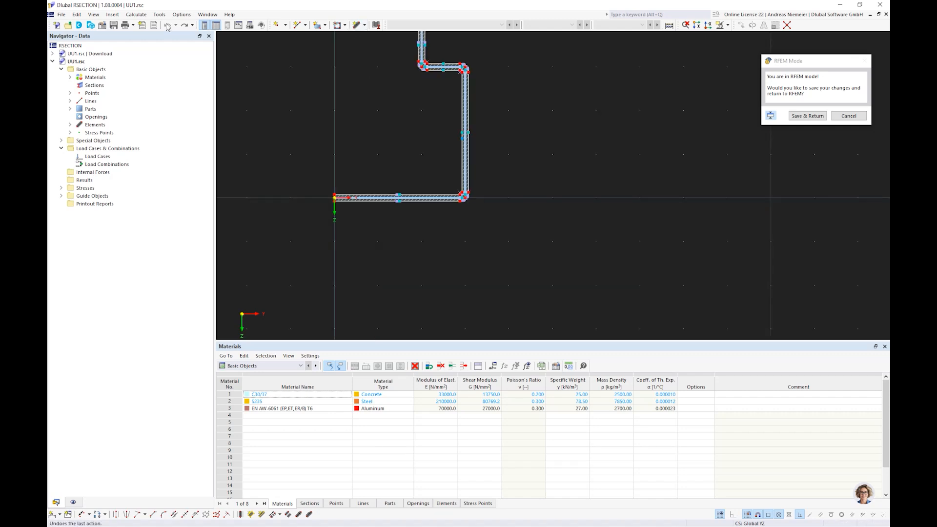
- Try again to draw the 40 mm vertical C30/37 element, starting exactly at the origin and ending at Y 0, Z -40 mm
{"action": "left_click", "coordinate": [357, 25]}
{"action": "scroll", "coordinate": [351, 148], "scroll_direction": "up", "scroll_amount": 5}
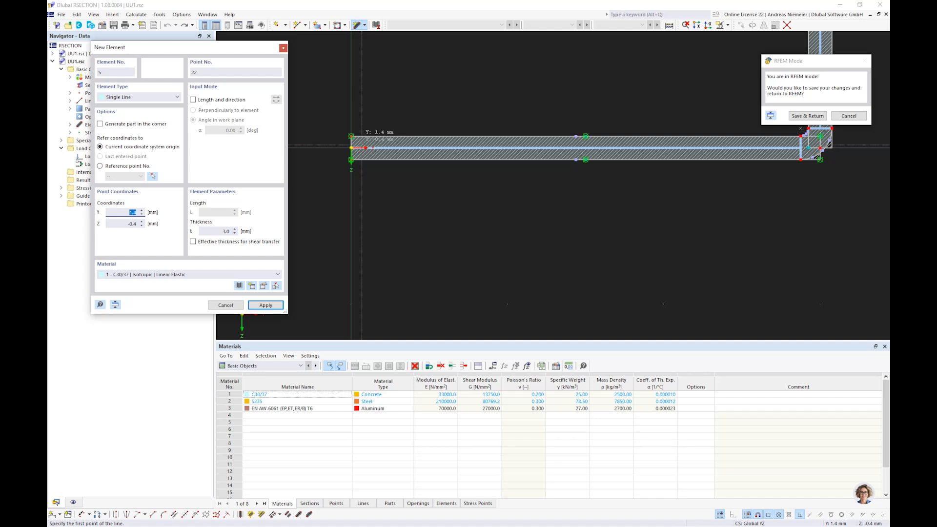
{"action": "left_click", "coordinate": [351, 147]}
{"action": "scroll", "coordinate": [357, 225], "scroll_direction": "down", "scroll_amount": 2}
{"action": "scroll", "coordinate": [357, 225], "scroll_direction": "down", "scroll_amount": 2}
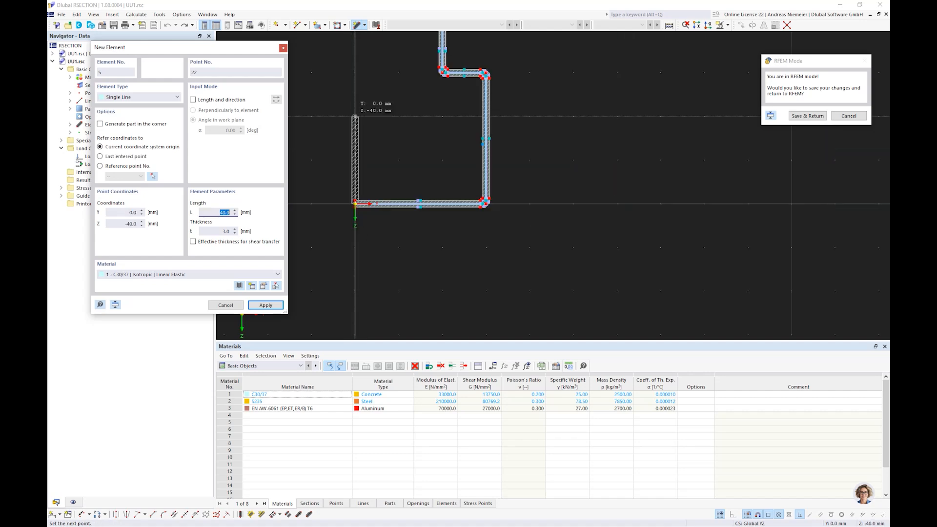
{"action": "left_click", "coordinate": [355, 118]}
{"action": "key", "text": "Escape"}
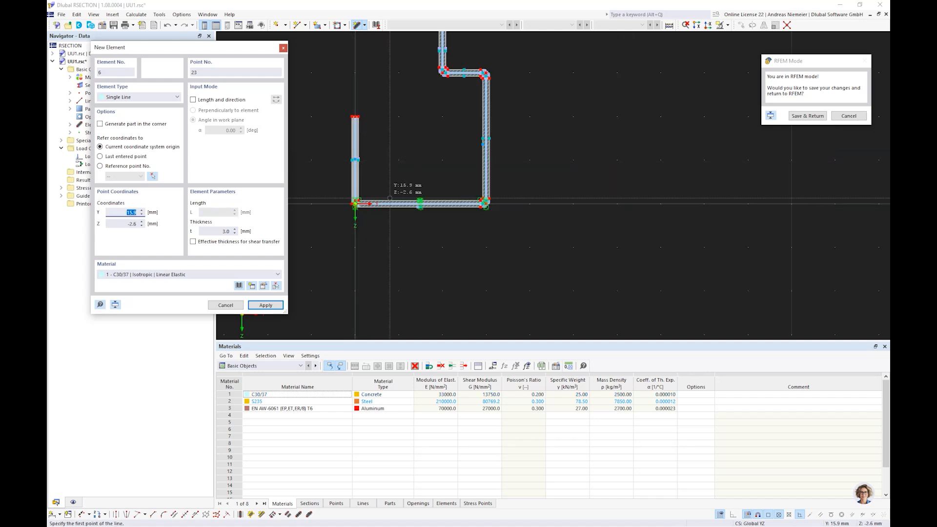
{"action": "scroll", "coordinate": [390, 199], "scroll_direction": "up", "scroll_amount": 4}
{"action": "key", "text": "Escape"}
- Check the material of the part generated for the vertical element and undo the element
{"action": "middle_click_drag", "start_coordinate": [239, 210], "coordinate": [316, 194]}
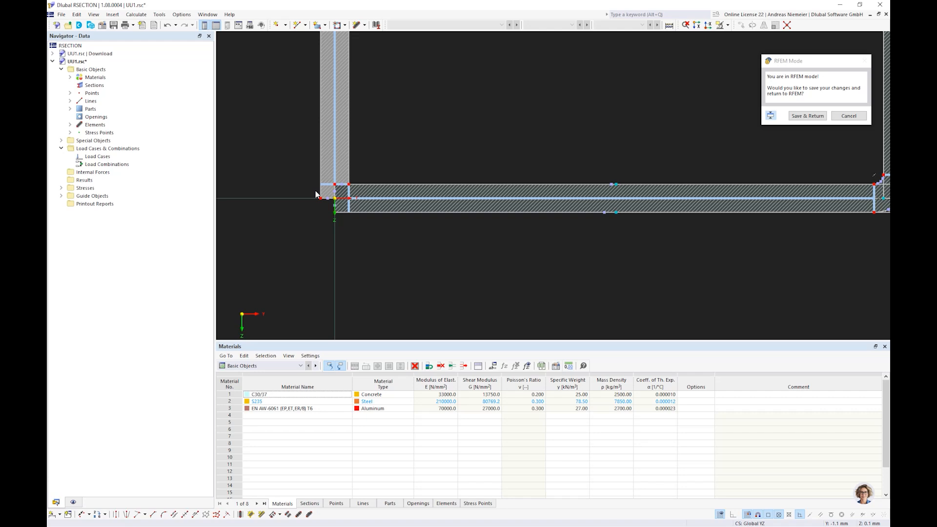
{"action": "scroll", "coordinate": [322, 194], "scroll_direction": "up", "scroll_amount": 2}
{"action": "left_click", "coordinate": [330, 194]}
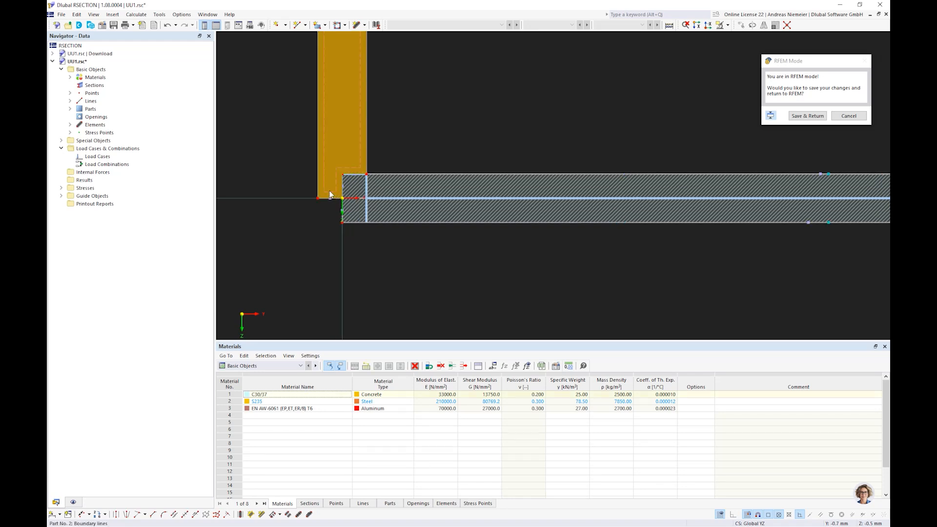
{"action": "double_click", "coordinate": [330, 195]}
{"action": "left_click", "coordinate": [664, 425]}
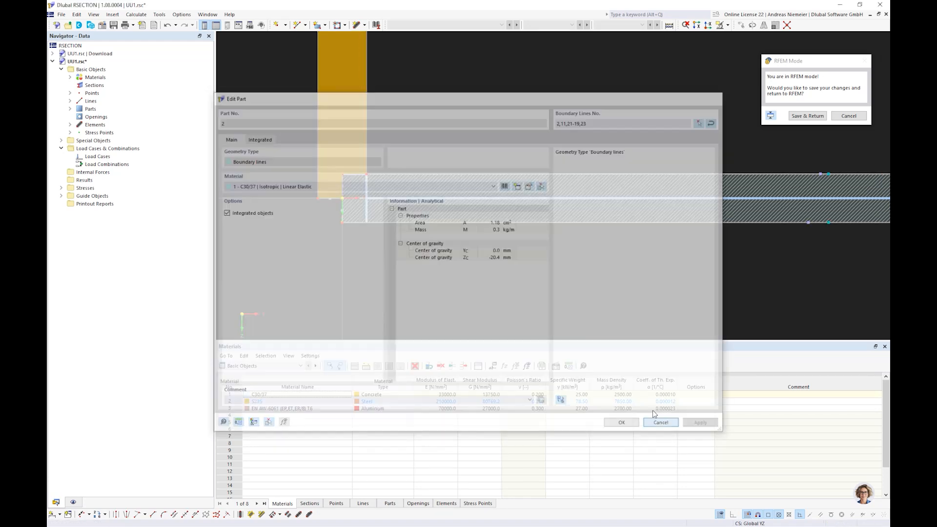
{"action": "left_click", "coordinate": [167, 27]}
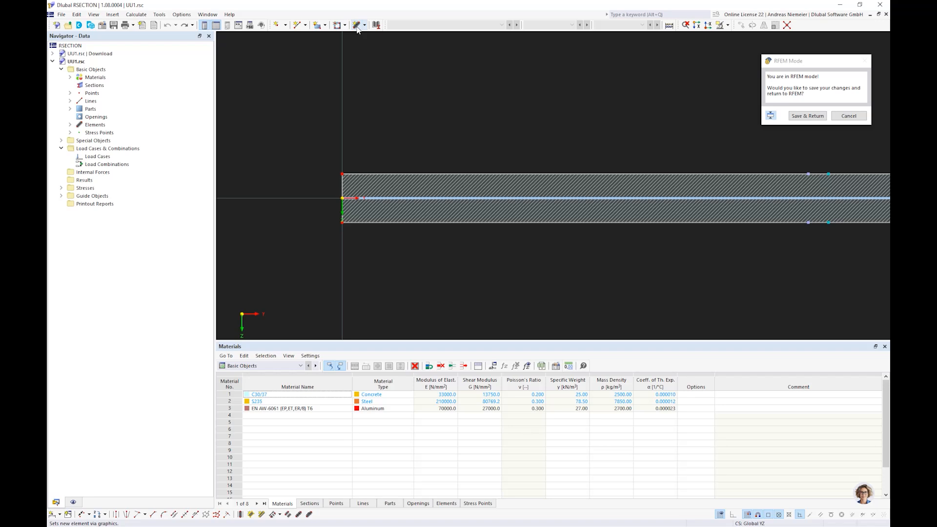
- Add a 40 mm long, 3 mm thick vertical element from the origin with material EN AW-6061 (EP,ET,ER/B) T6
{"action": "left_click", "coordinate": [358, 27]}
{"action": "left_click", "coordinate": [173, 273]}
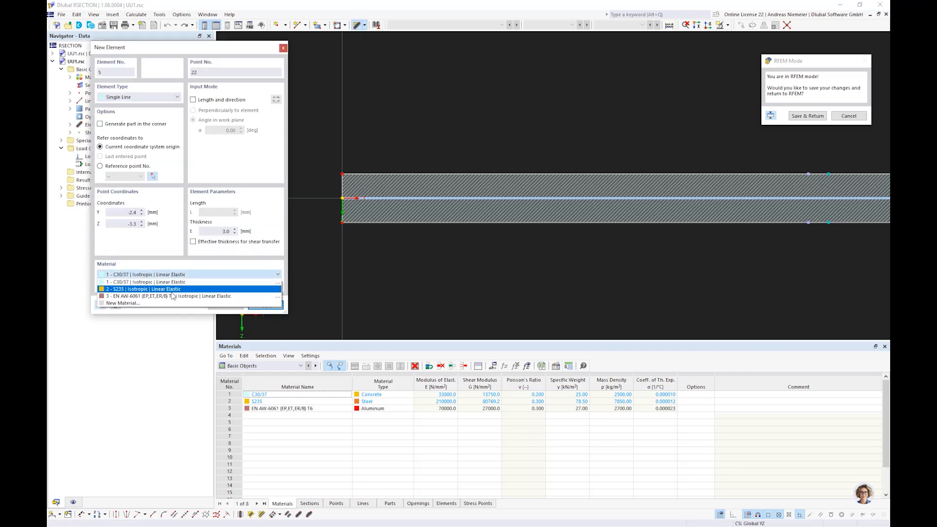
{"action": "left_click", "coordinate": [174, 296]}
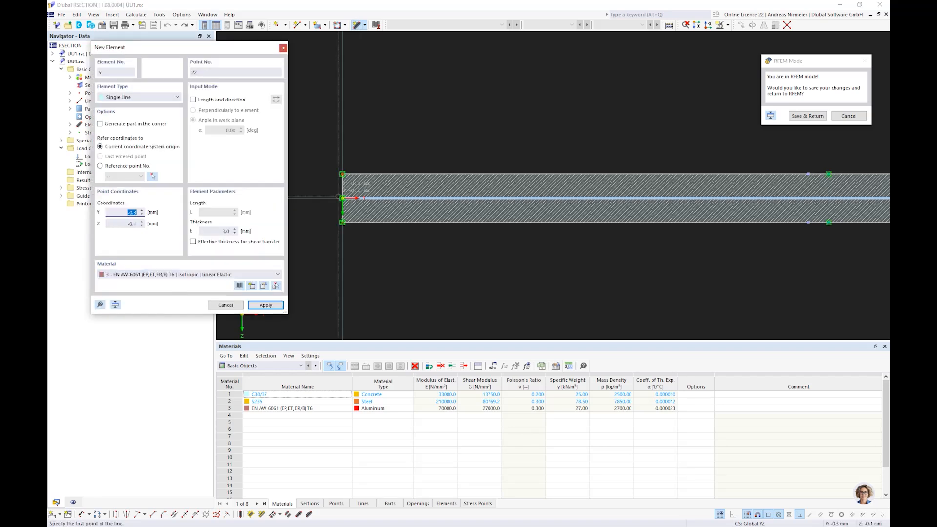
{"action": "left_click", "coordinate": [342, 198]}
{"action": "scroll", "coordinate": [388, 273], "scroll_direction": "down", "scroll_amount": 5}
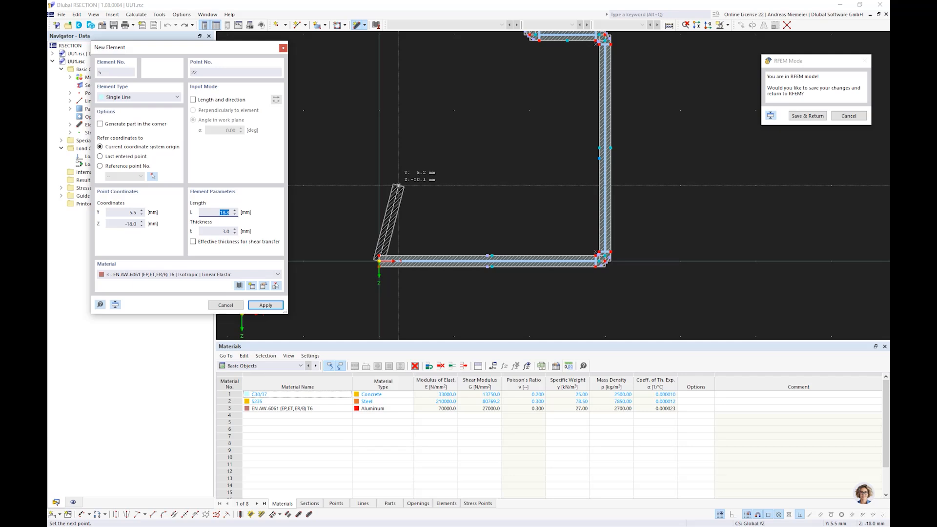
{"action": "left_click", "coordinate": [378, 111]}
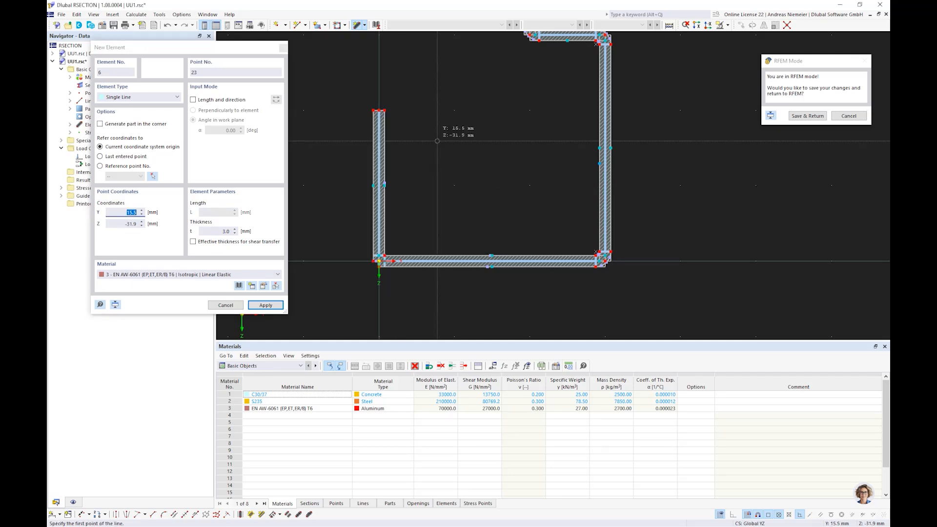
{"action": "key", "text": "Escape"}
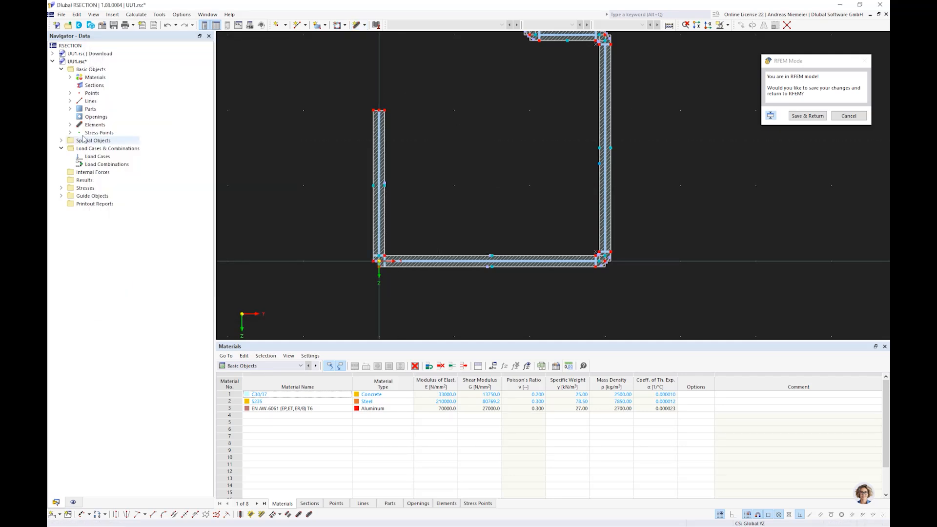
- Highlight part 1 of the section and examine how the elements meet in the corner at the origin
{"action": "left_click", "coordinate": [70, 109]}
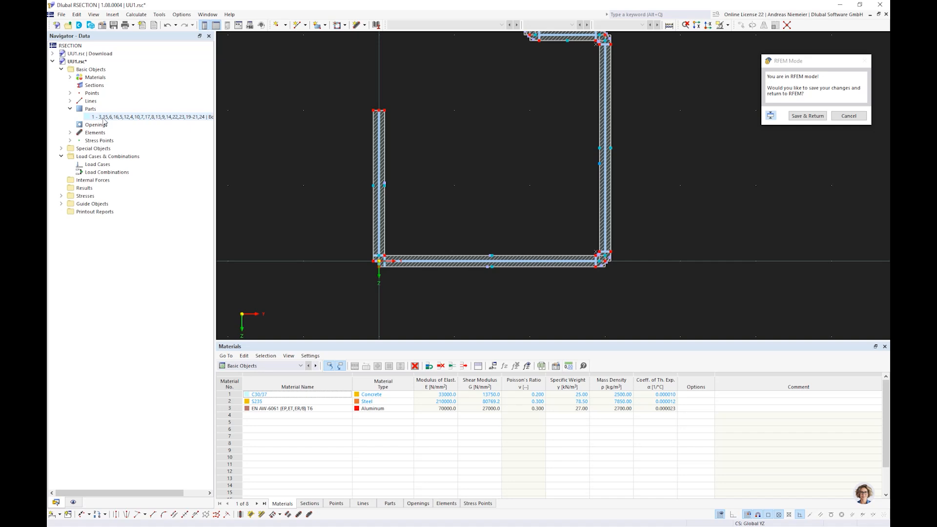
{"action": "left_click", "coordinate": [103, 118]}
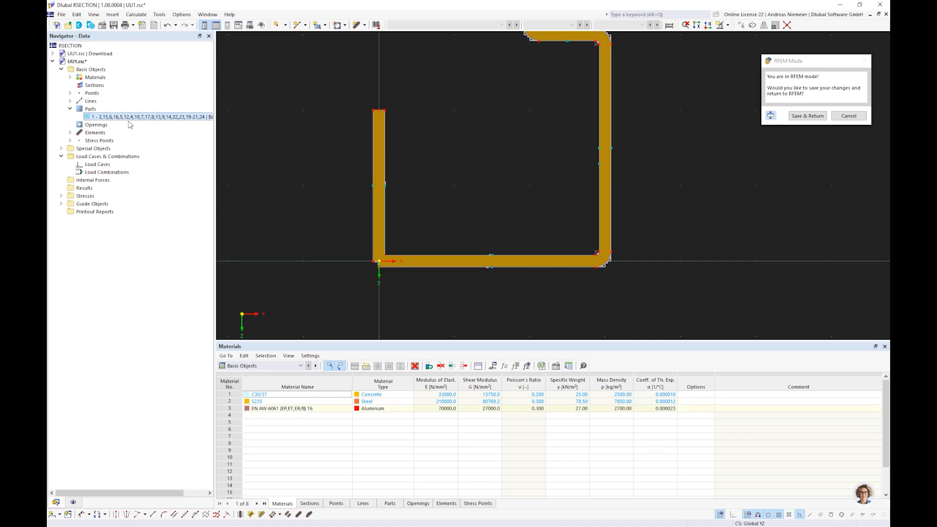
{"action": "scroll", "coordinate": [385, 270], "scroll_direction": "up", "scroll_amount": 3}
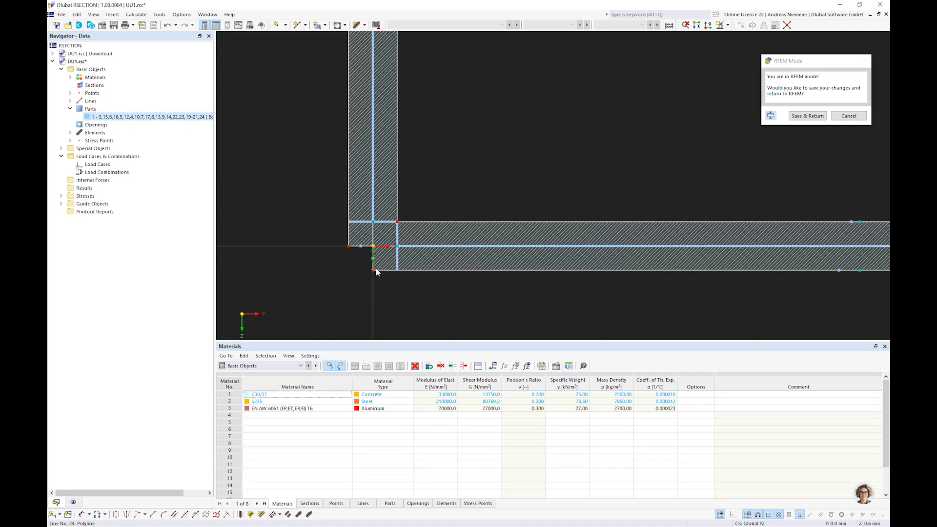
{"action": "scroll", "coordinate": [376, 297], "scroll_direction": "down", "scroll_amount": 1}
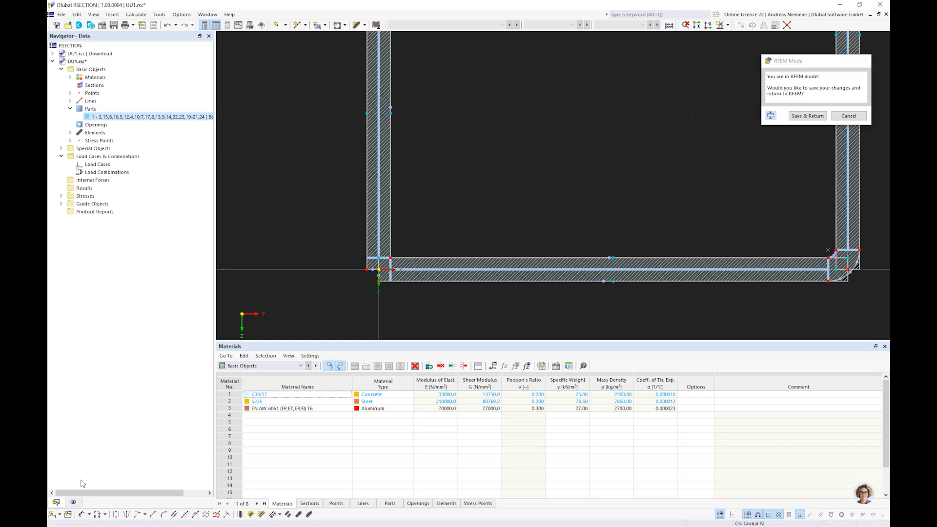
- Hide the subpanels and elements in the section display so that only the part geometry and its points remain
{"action": "left_click", "coordinate": [73, 502]}
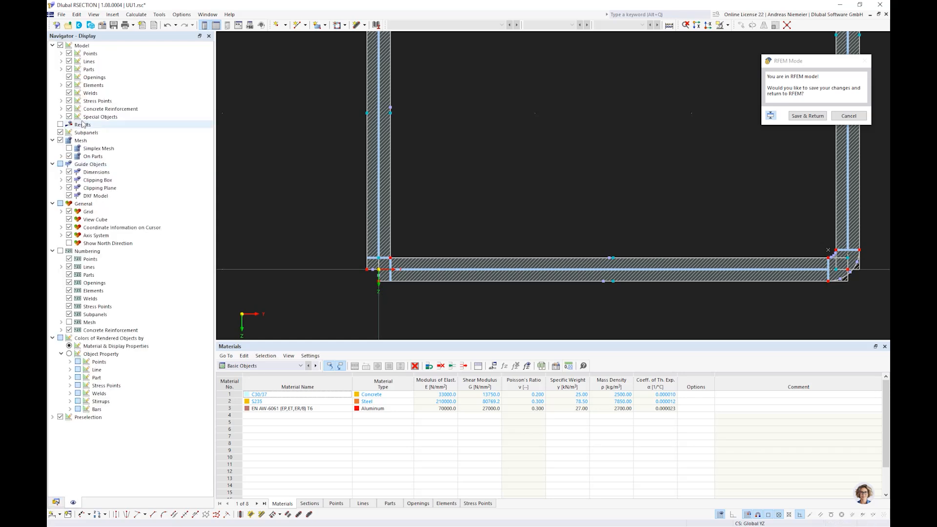
{"action": "left_click", "coordinate": [60, 132]}
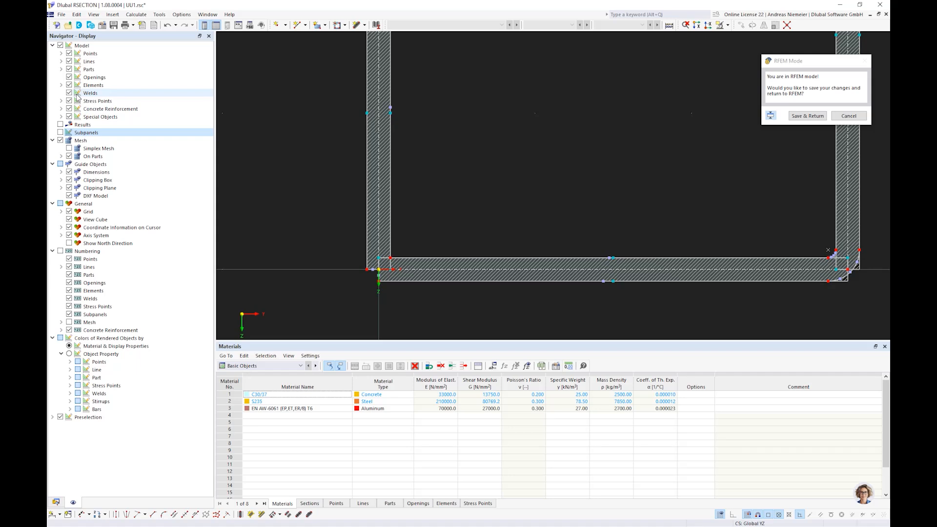
{"action": "left_click", "coordinate": [69, 85]}
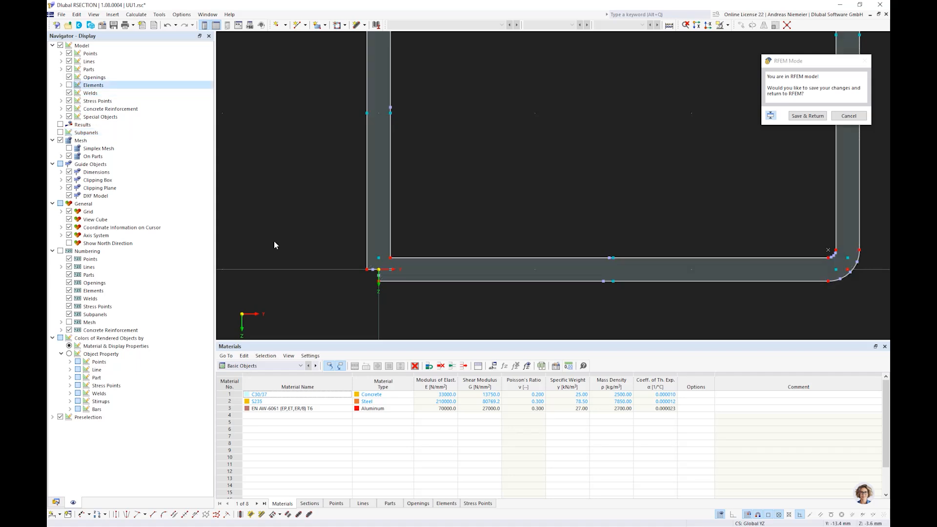
- Round the inner corner near the origin between the horizontal and vertical walls with a 1 mm radius
{"action": "left_click", "coordinate": [164, 515]}
{"action": "left_click", "coordinate": [203, 83]}
{"action": "type", "text": "1"}
{"action": "left_click", "coordinate": [417, 258]}
{"action": "left_click", "coordinate": [391, 247]}
- Round the outer corner at the origin between the horizontal and vertical walls with a 4 mm radius
{"action": "left_click", "coordinate": [201, 83]}
{"action": "type", "text": "4"}
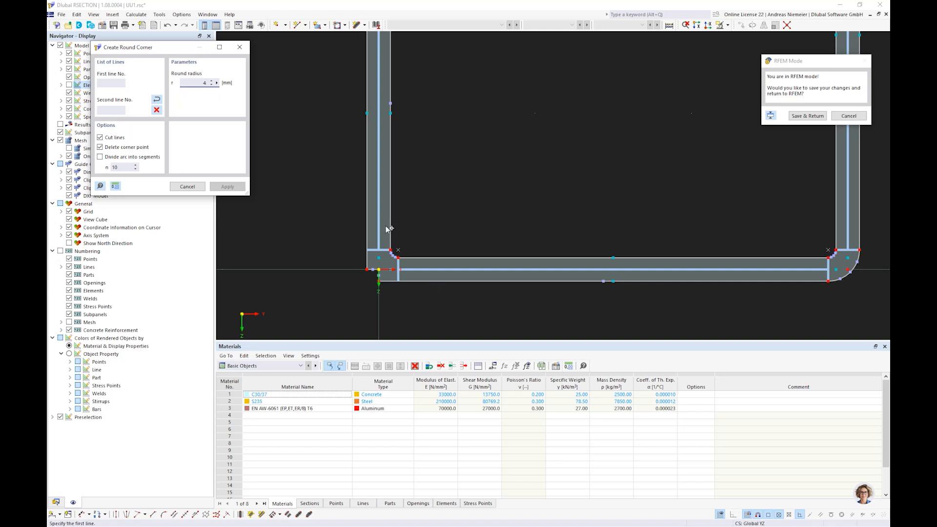
{"action": "left_click", "coordinate": [418, 280]}
{"action": "left_click", "coordinate": [366, 223]}
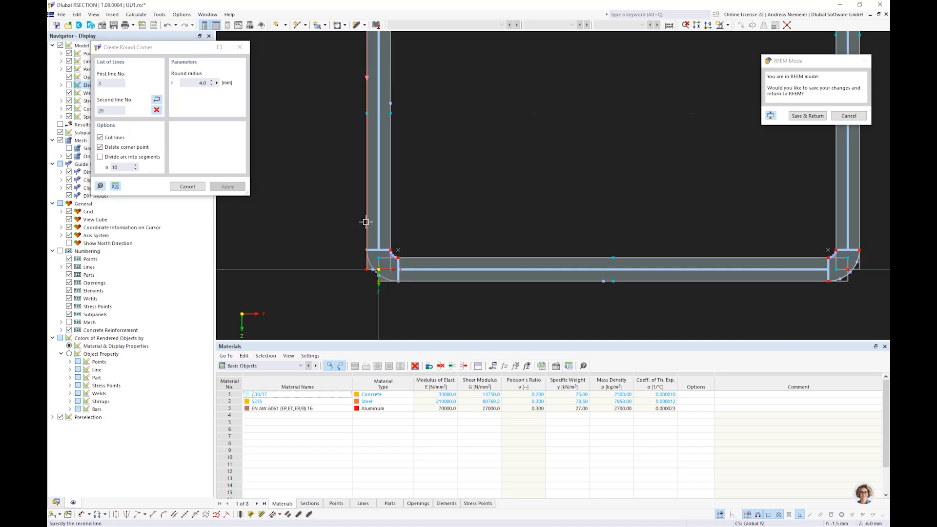
{"action": "scroll", "coordinate": [367, 294], "scroll_direction": "up", "scroll_amount": 3}
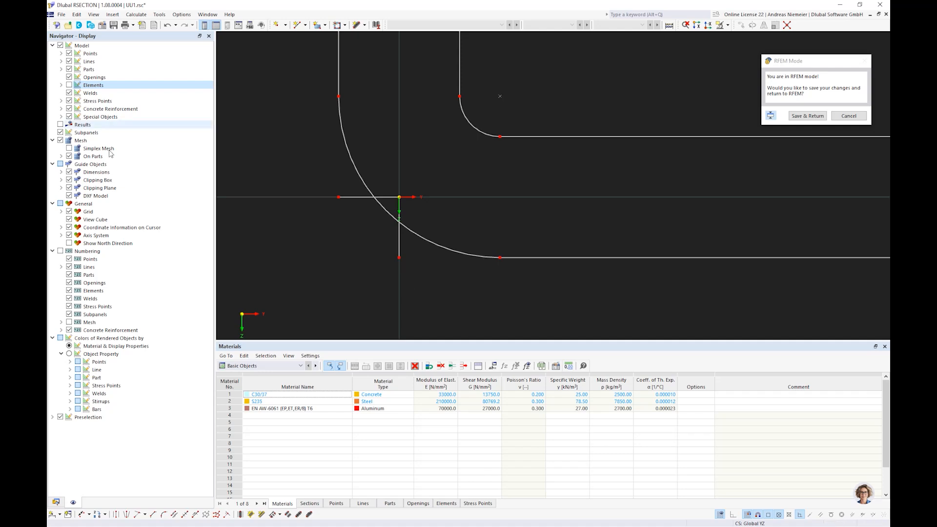
- Redefine part 1's boundary lines by removing the two short leftover lines at the origin and adding the new outer arc
{"action": "left_click", "coordinate": [57, 503]}
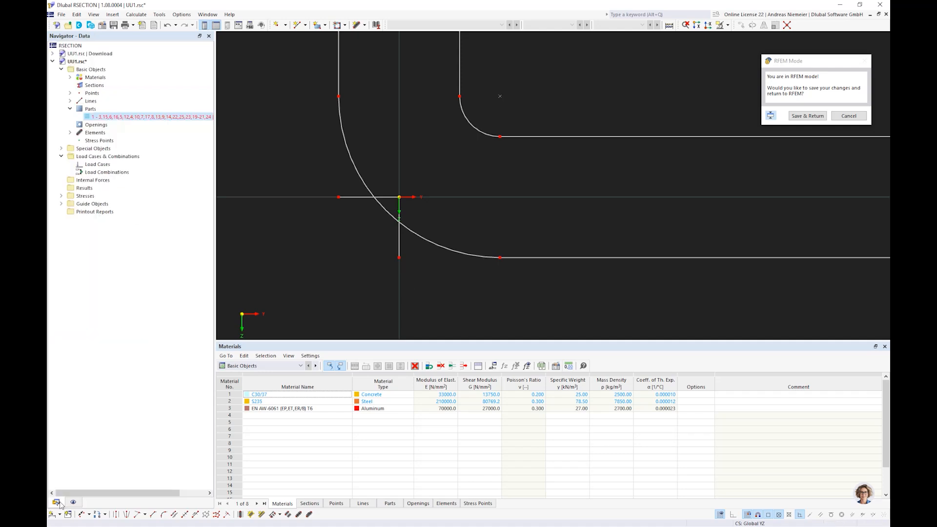
{"action": "double_click", "coordinate": [131, 117]}
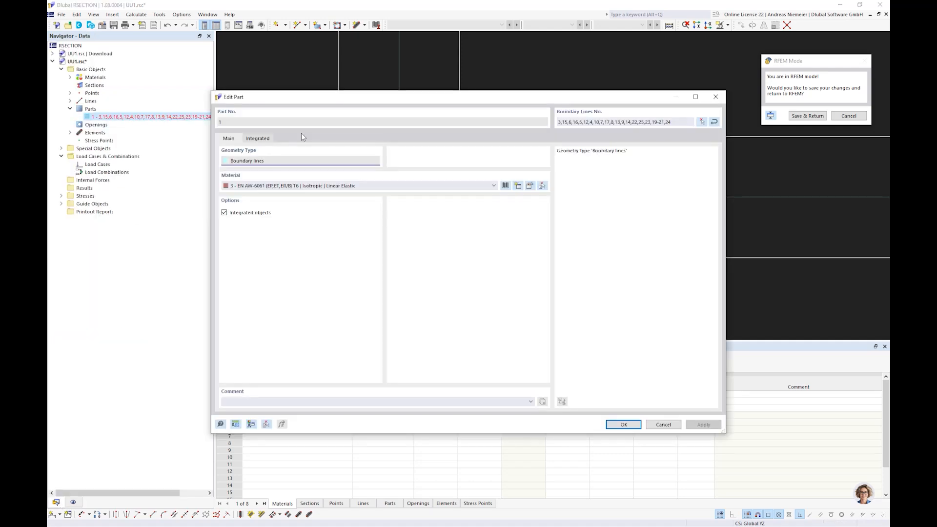
{"action": "left_click", "coordinate": [702, 122]}
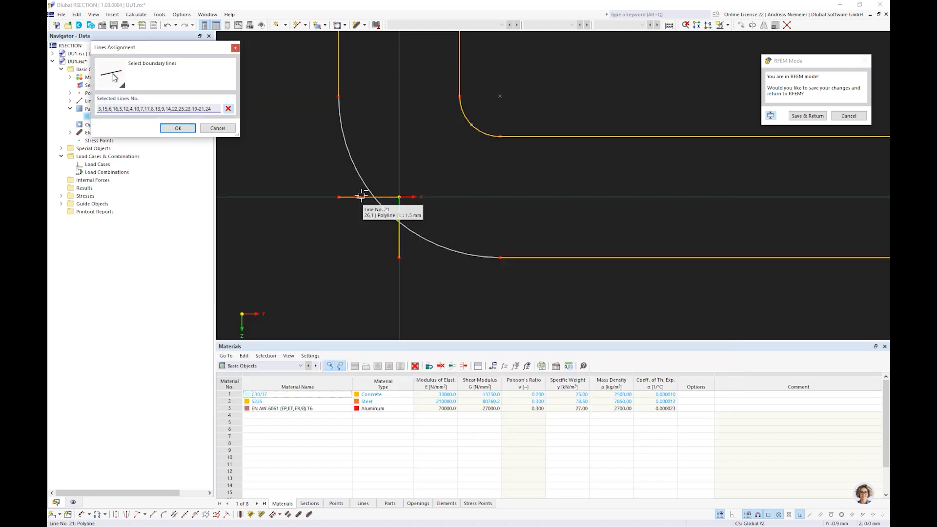
{"action": "left_click", "coordinate": [362, 197]}
{"action": "left_click", "coordinate": [363, 196]}
{"action": "left_click", "coordinate": [399, 237]}
{"action": "left_click", "coordinate": [414, 232]}
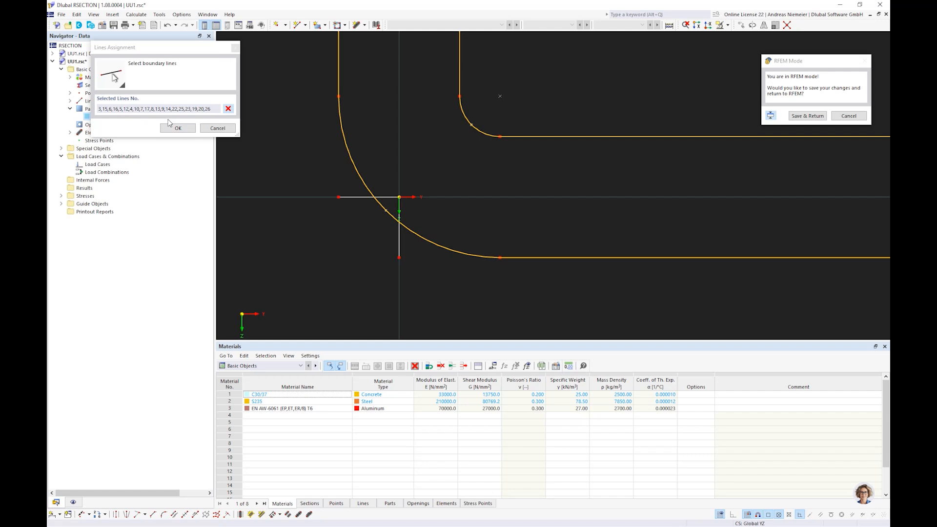
{"action": "left_click", "coordinate": [173, 127]}
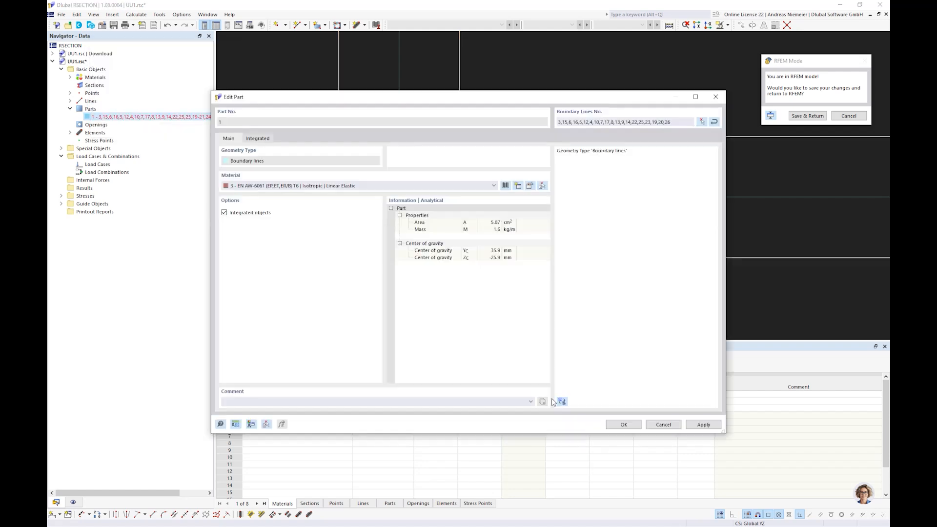
{"action": "left_click", "coordinate": [625, 425]}
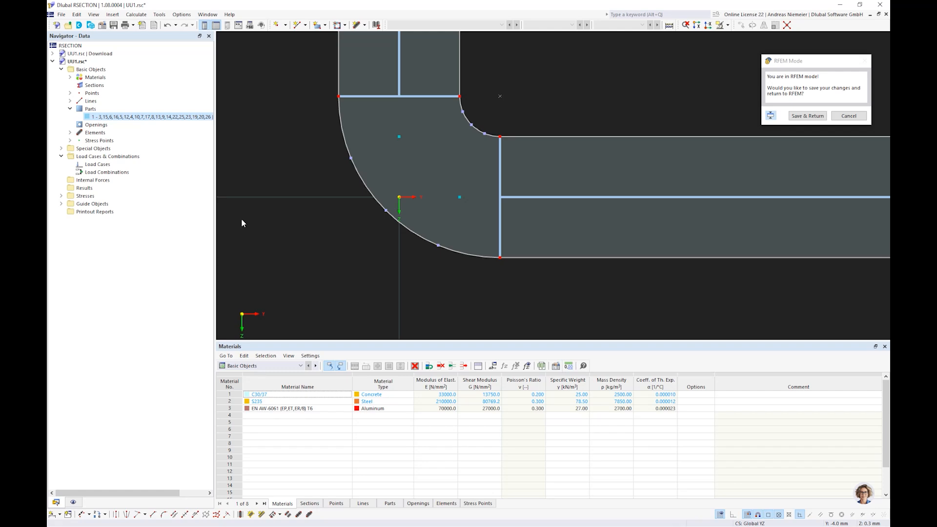
- Save the extended section back to RFEM, review RSECTION UU1 in the section dialog, and accept the member edit
{"action": "scroll", "coordinate": [241, 218], "scroll_direction": "down", "scroll_amount": 3}
{"action": "scroll", "coordinate": [256, 230], "scroll_direction": "down", "scroll_amount": 2}
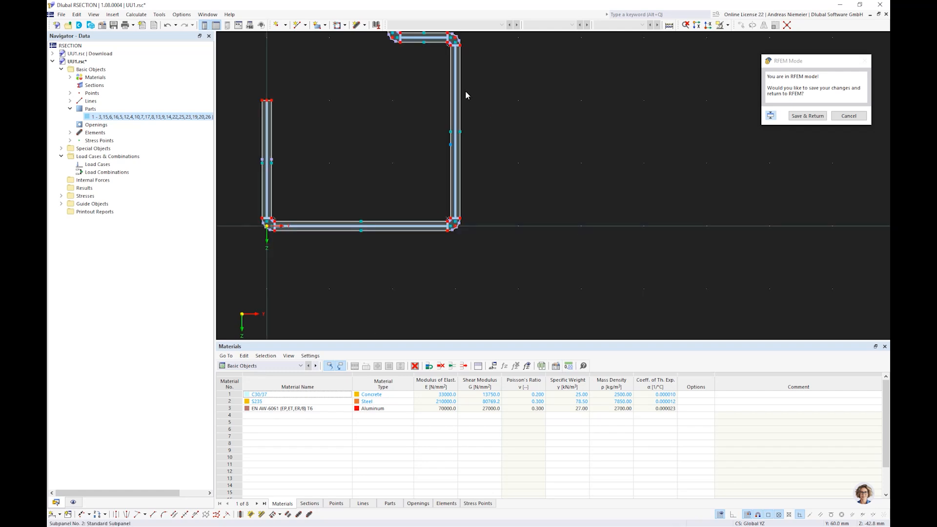
{"action": "left_click", "coordinate": [809, 117]}
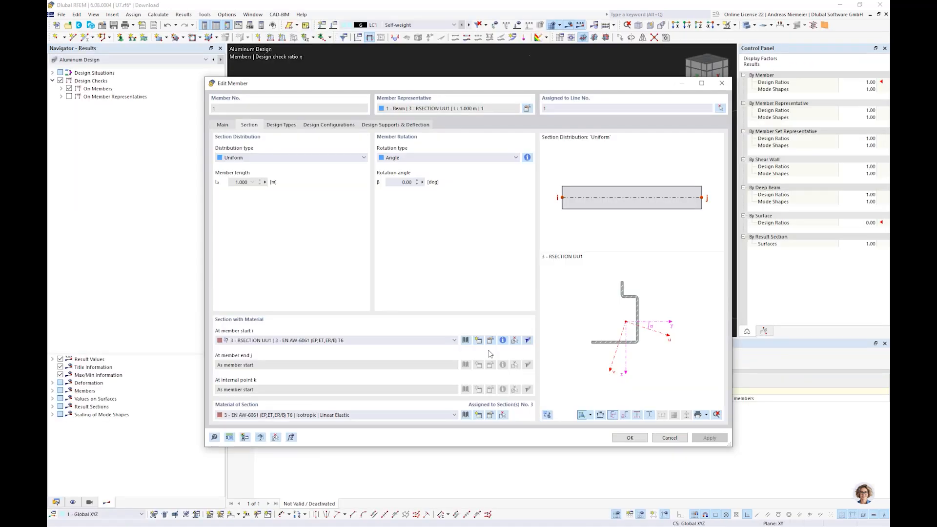
{"action": "left_click", "coordinate": [490, 341]}
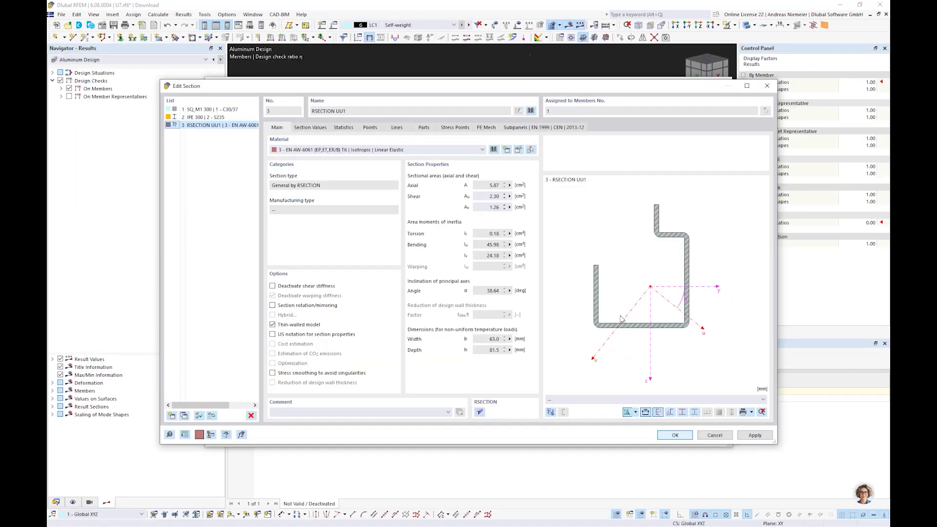
{"action": "left_click", "coordinate": [667, 439]}
{"action": "left_click", "coordinate": [634, 441]}
- Calculate the model and display the Aluminum Design check results for the beam
{"action": "middle_click_drag", "start_coordinate": [620, 250], "coordinate": [520, 227], "text": "ctrl"}
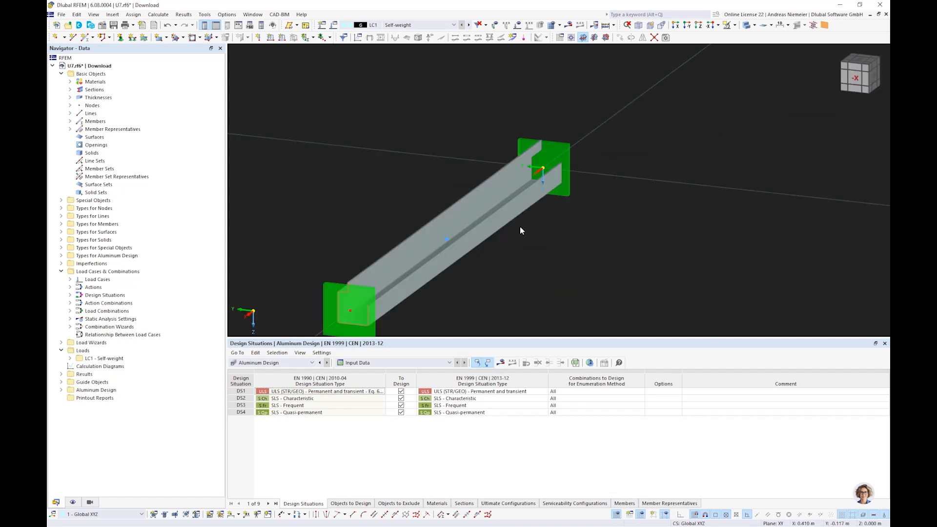
{"action": "scroll", "coordinate": [520, 227], "scroll_direction": "up", "scroll_amount": 3}
{"action": "left_click", "coordinate": [546, 35]}
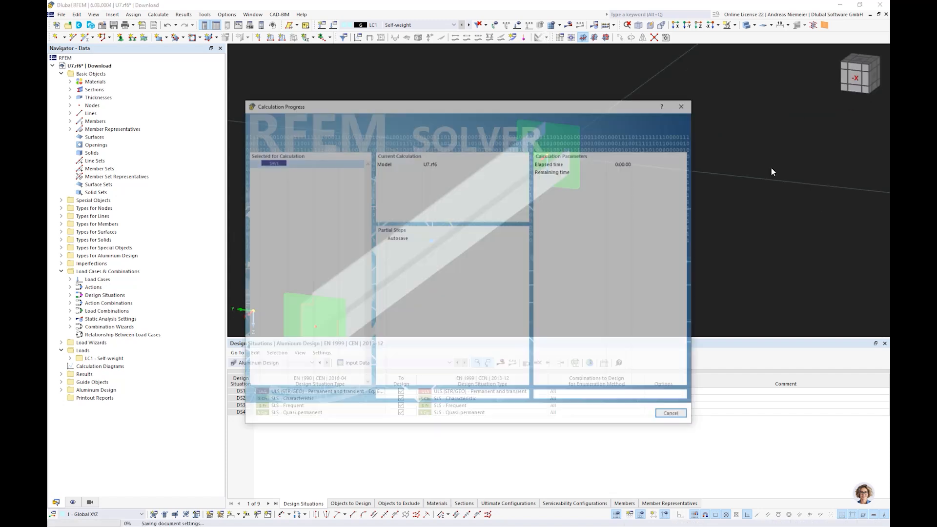
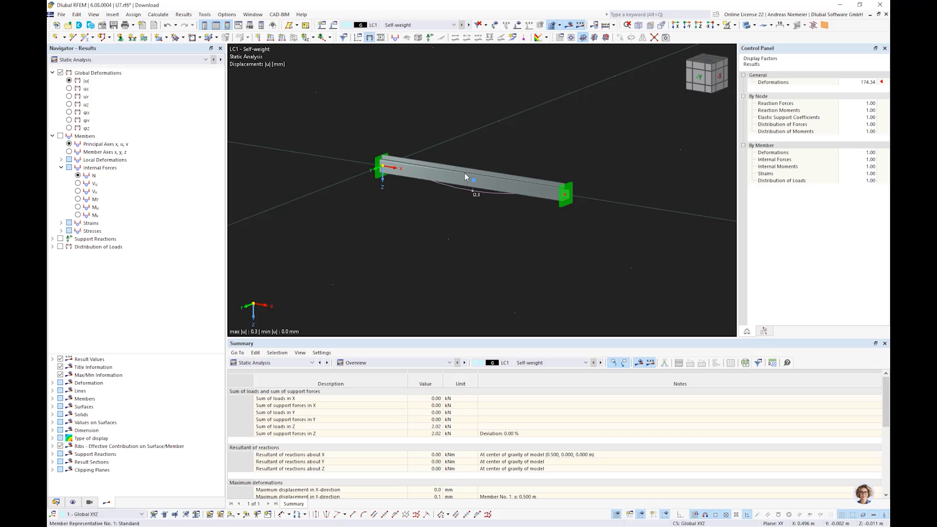
{"action": "left_click", "coordinate": [157, 59]}
{"action": "left_click", "coordinate": [157, 74]}
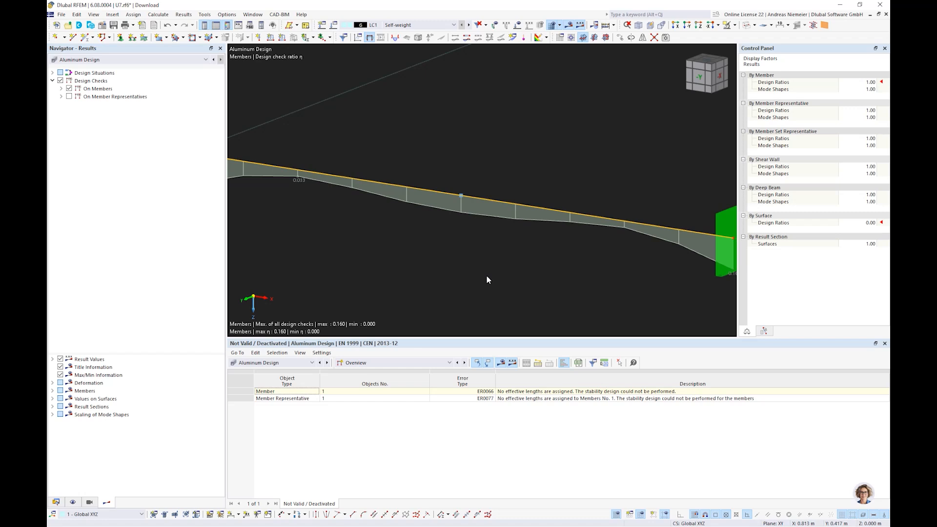
{"action": "scroll", "coordinate": [537, 278], "scroll_direction": "down", "scroll_amount": 2}
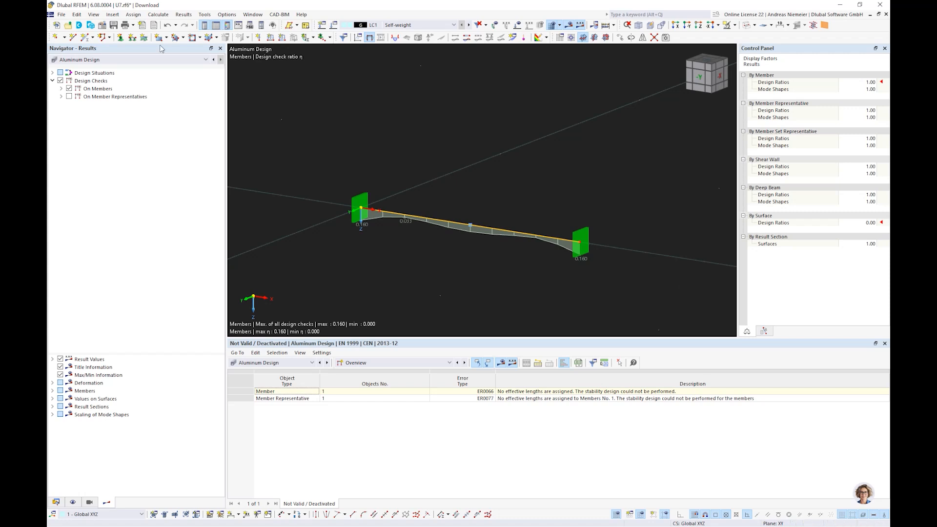
- Close the model U7 without saving its changes
{"action": "left_click", "coordinate": [62, 15]}
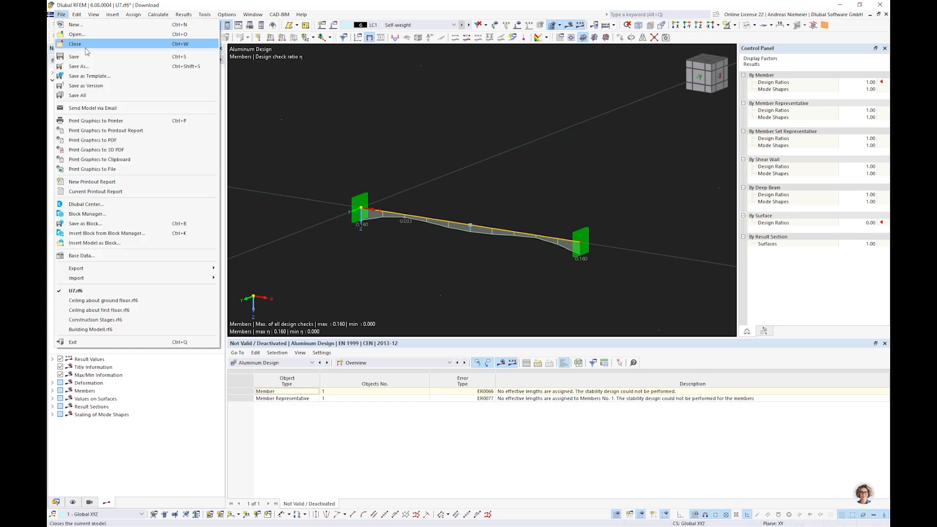
{"action": "left_click", "coordinate": [87, 47]}
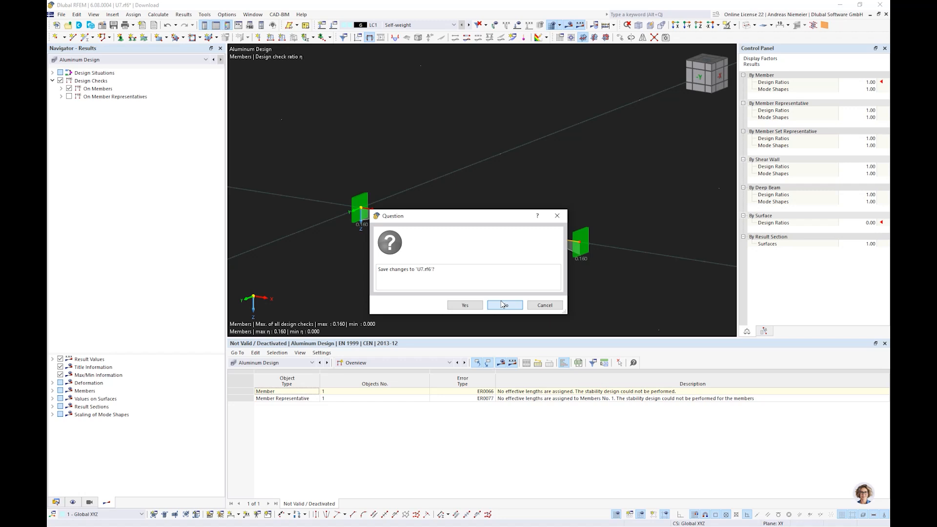
{"action": "left_click", "coordinate": [503, 305]}
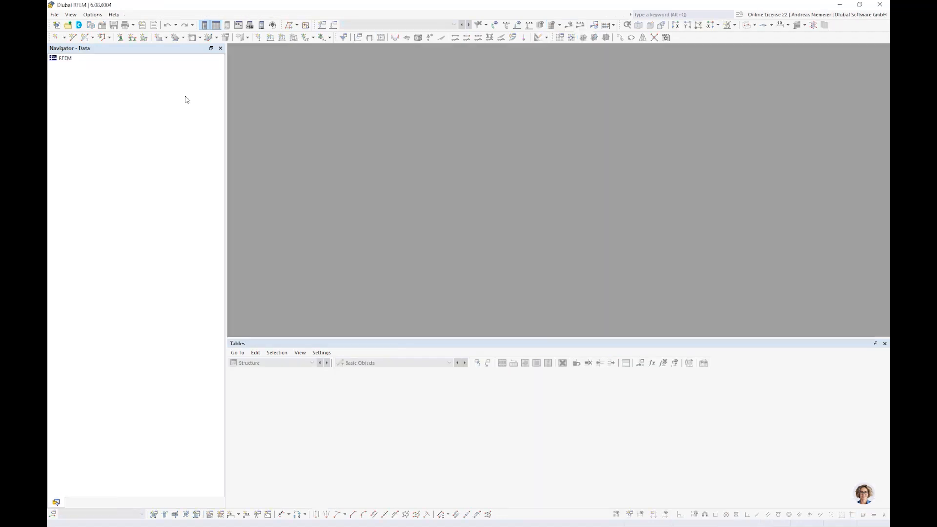
- Create a new 3D model named UU8 with the Multilayer Surfaces add-on activated
{"action": "left_click", "coordinate": [56, 25]}
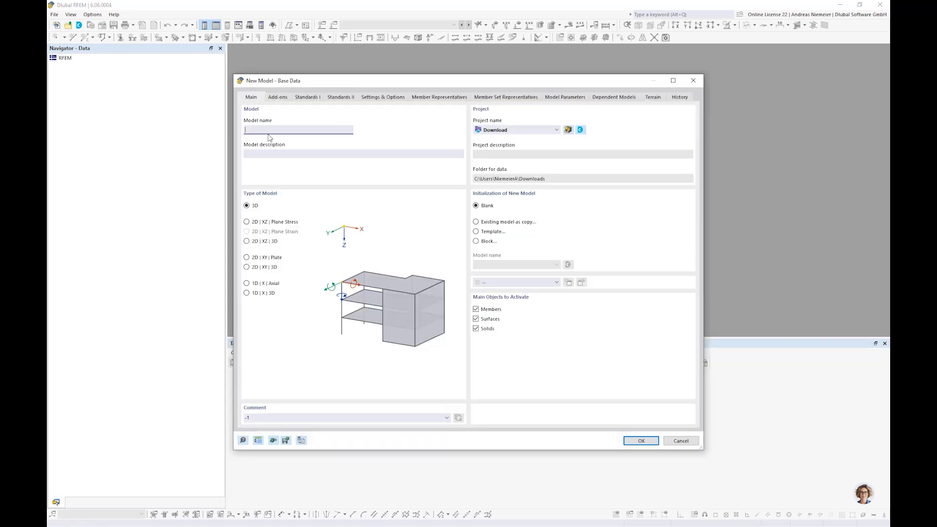
{"action": "type", "text": "UU8"}
{"action": "left_click", "coordinate": [277, 97]}
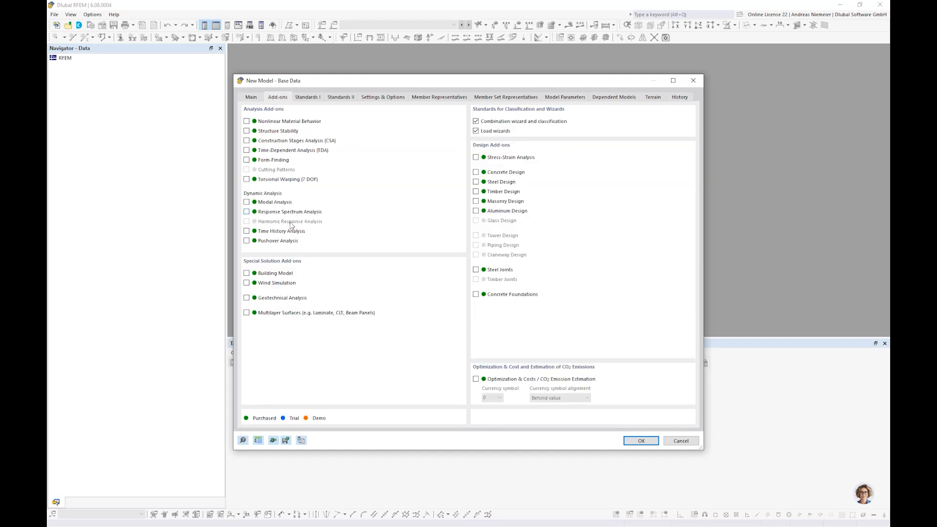
{"action": "left_click", "coordinate": [263, 315]}
{"action": "left_click", "coordinate": [642, 442]}
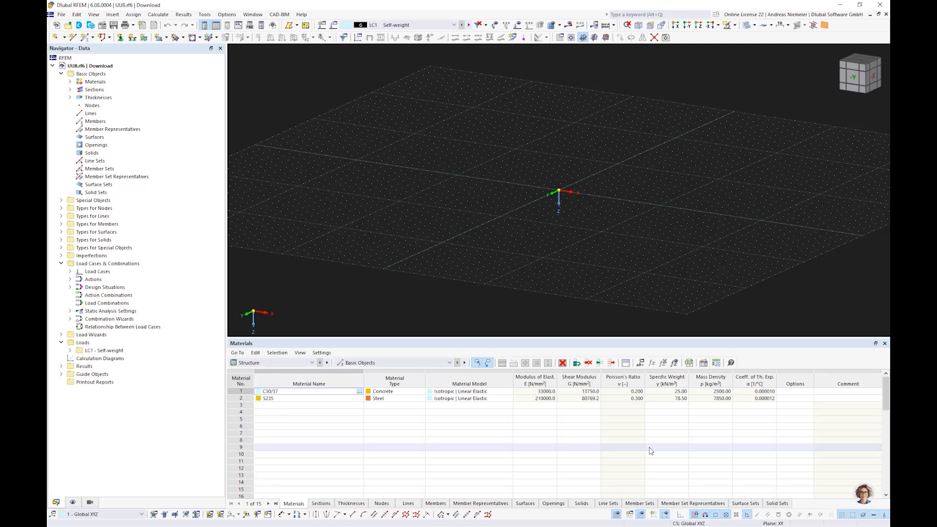
- Draw a closed rectangle of single lines in the XY plane, from the origin to X 12 m and Y -9 m
{"action": "middle_click_drag", "start_coordinate": [619, 90], "coordinate": [505, 147]}
{"action": "scroll", "coordinate": [486, 146], "scroll_direction": "up", "scroll_amount": 1}
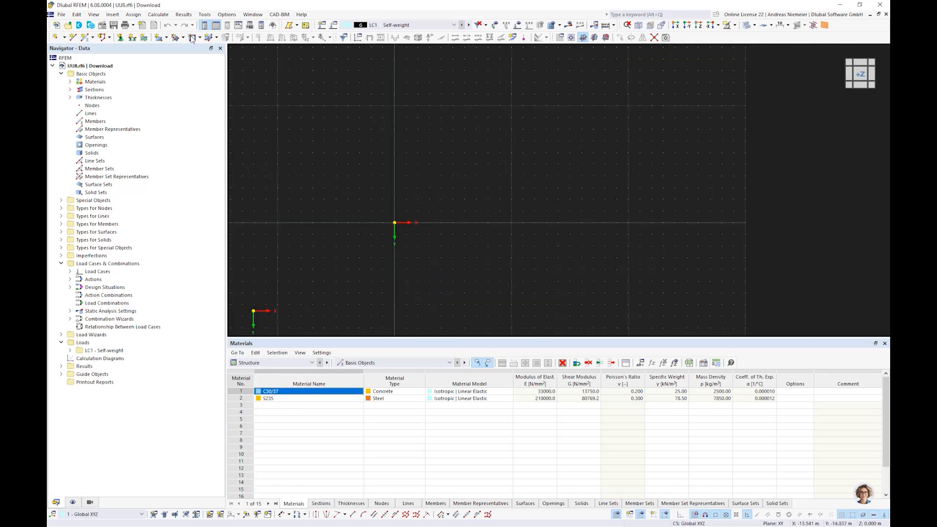
{"action": "left_click", "coordinate": [73, 38]}
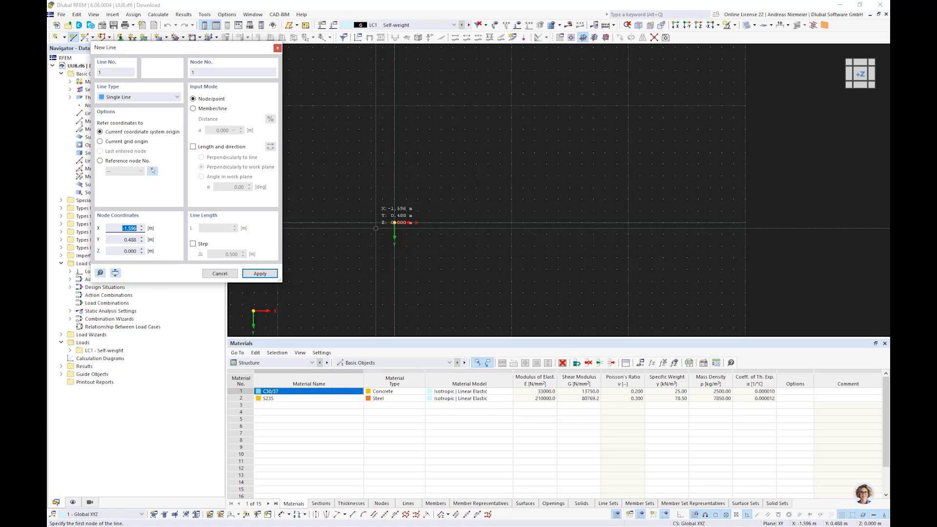
{"action": "left_click", "coordinate": [394, 222]}
{"action": "left_click", "coordinate": [534, 223]}
{"action": "left_click", "coordinate": [534, 118]}
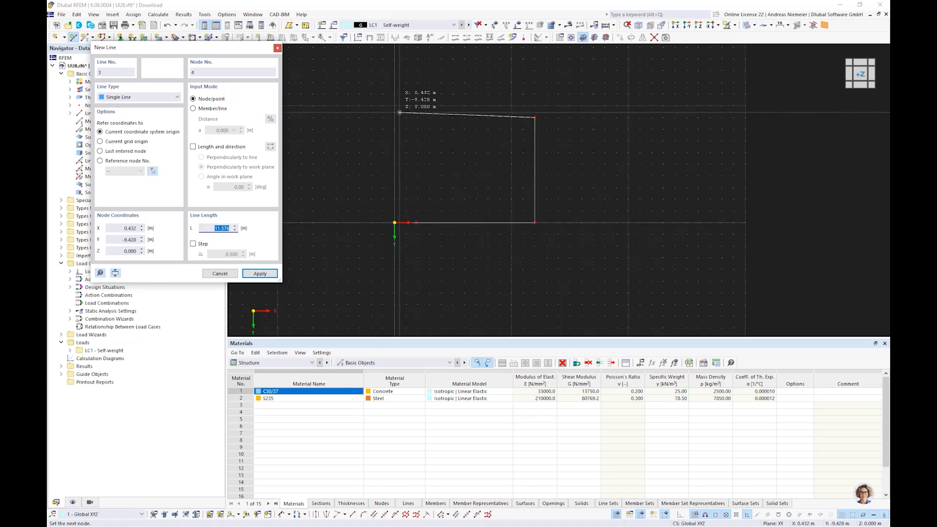
{"action": "left_click", "coordinate": [395, 118]}
{"action": "left_click", "coordinate": [395, 223]}
- Divide the rectangle with a lengthwise line at Y -4.5 m and two cross lines from Y -9 m to it, at X 8 m and 5 m
{"action": "left_click", "coordinate": [535, 171]}
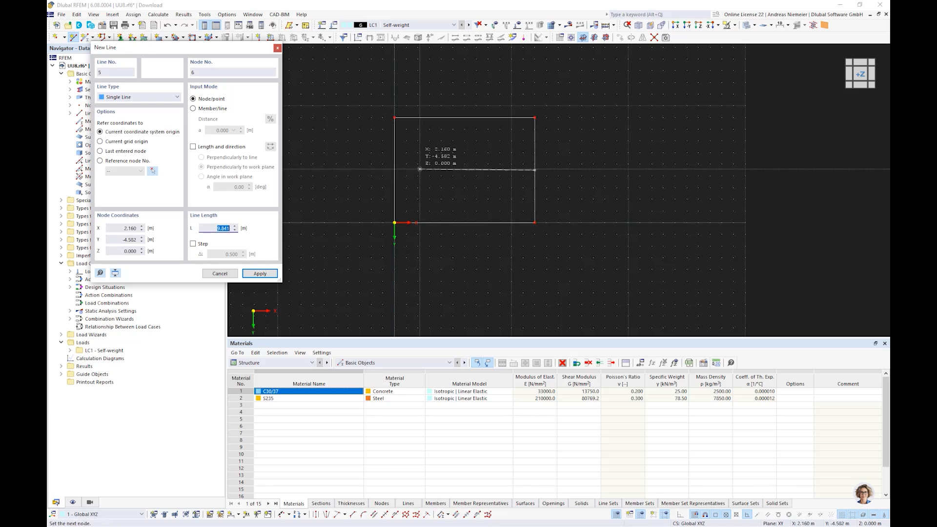
{"action": "left_click", "coordinate": [395, 171]}
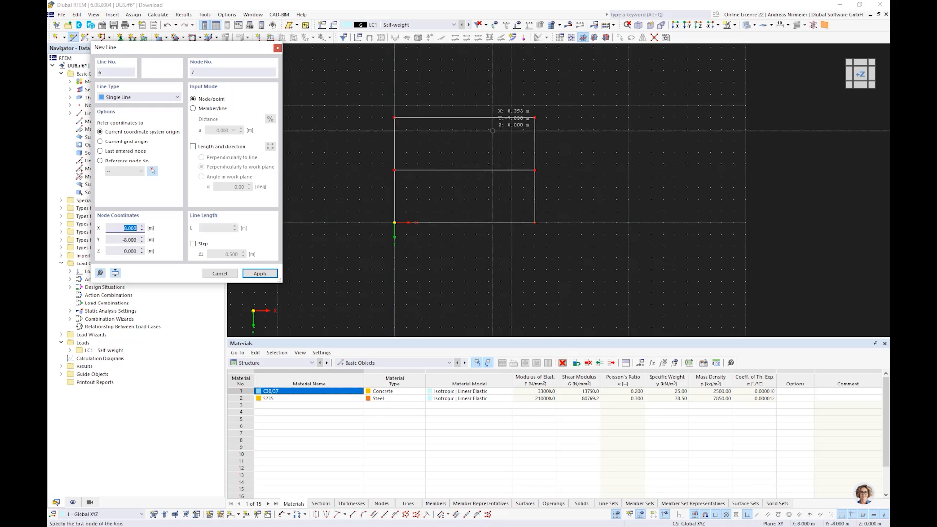
{"action": "left_click", "coordinate": [489, 118]}
{"action": "left_click", "coordinate": [488, 165]}
{"action": "right_click", "coordinate": [488, 164]}
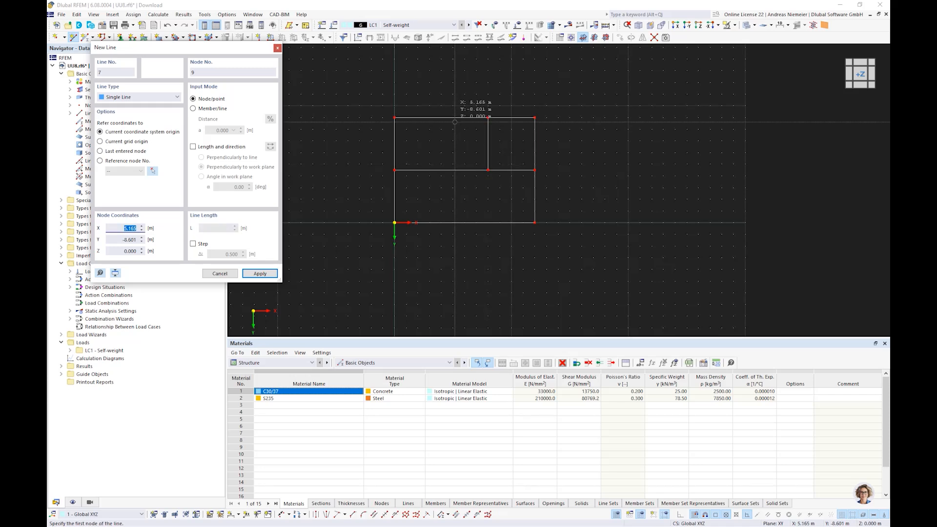
{"action": "left_click", "coordinate": [454, 118]}
{"action": "left_click", "coordinate": [455, 170]}
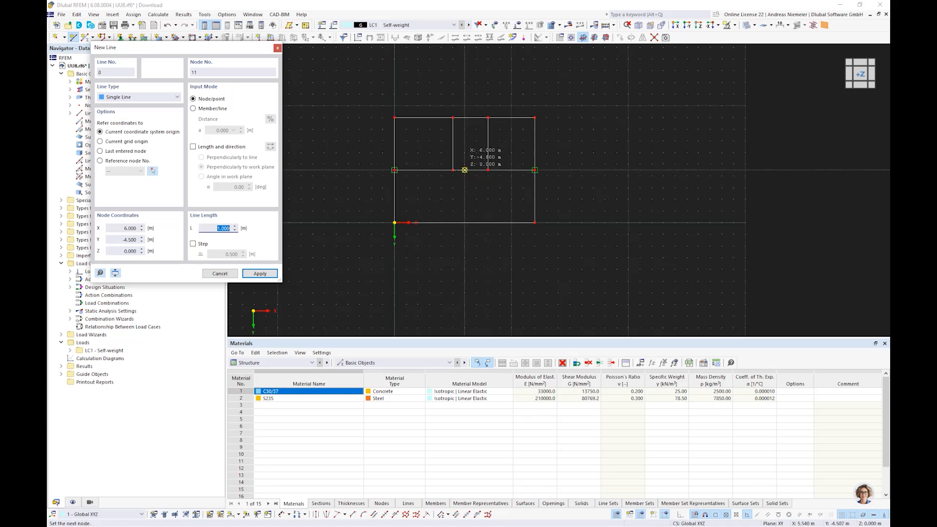
{"action": "key", "text": "Escape"}
- Set up a copy of all the drawn lines with a displacement of -3 m in Z
{"action": "left_click_drag", "start_coordinate": [593, 252], "coordinate": [287, 85]}
{"action": "middle_click_drag", "start_coordinate": [591, 216], "coordinate": [568, 223], "text": "ctrl"}
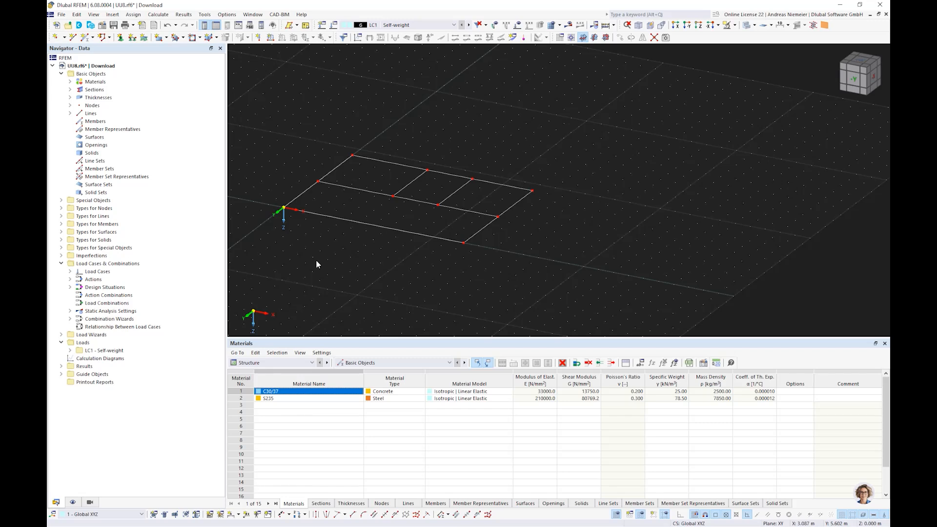
{"action": "left_click_drag", "start_coordinate": [273, 143], "coordinate": [571, 278]}
{"action": "left_click", "coordinate": [621, 37]}
{"action": "left_click", "coordinate": [367, 190]}
{"action": "left_click", "coordinate": [357, 314]}
{"action": "type", "text": "-3"}
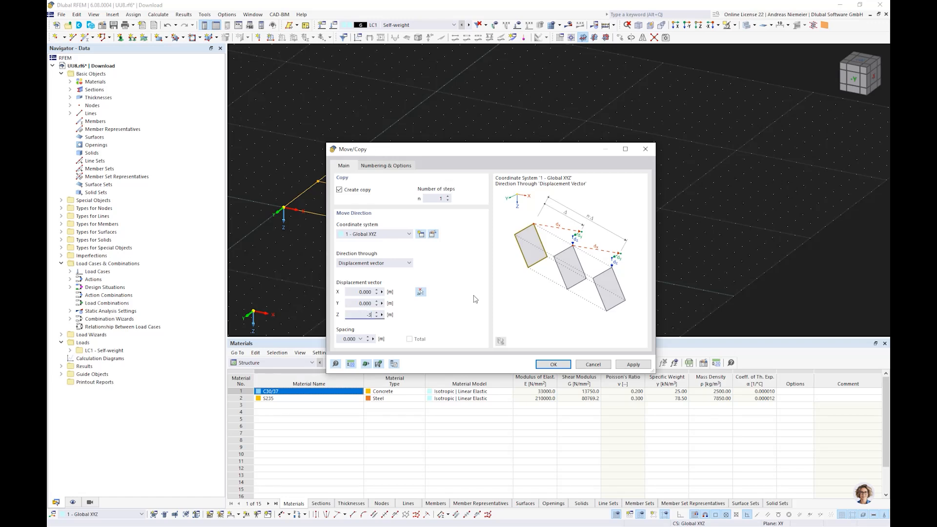
- Link the copied lines with surfaces and define a new template surface with Standard stiffness
{"action": "left_click", "coordinate": [379, 167]}
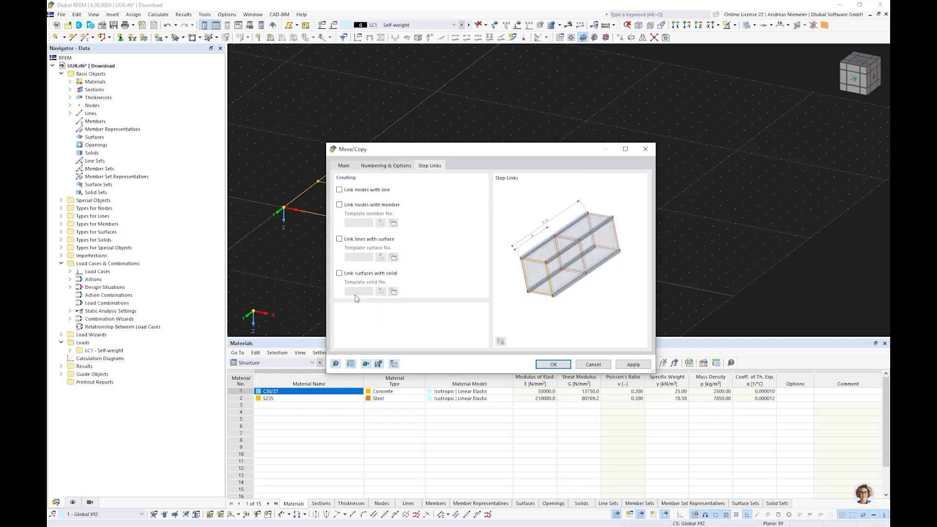
{"action": "left_click", "coordinate": [351, 240]}
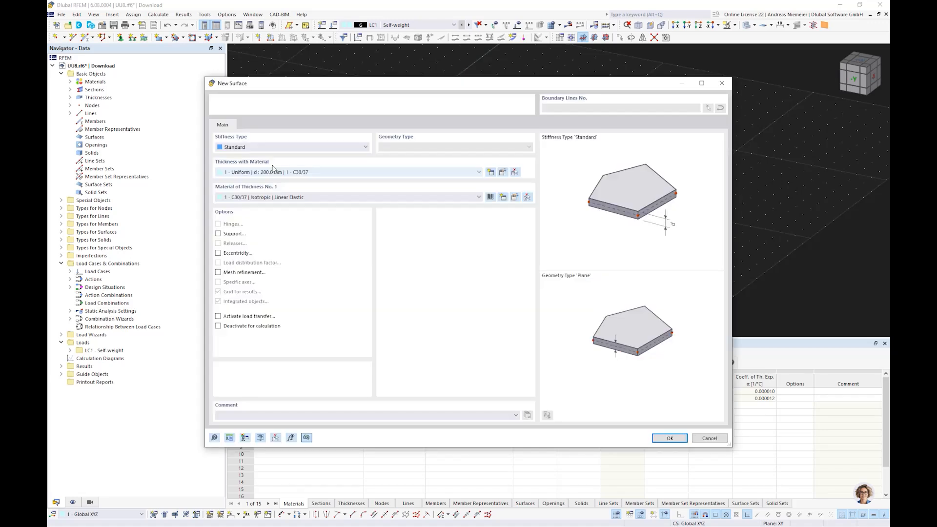
{"action": "left_click", "coordinate": [257, 148]}
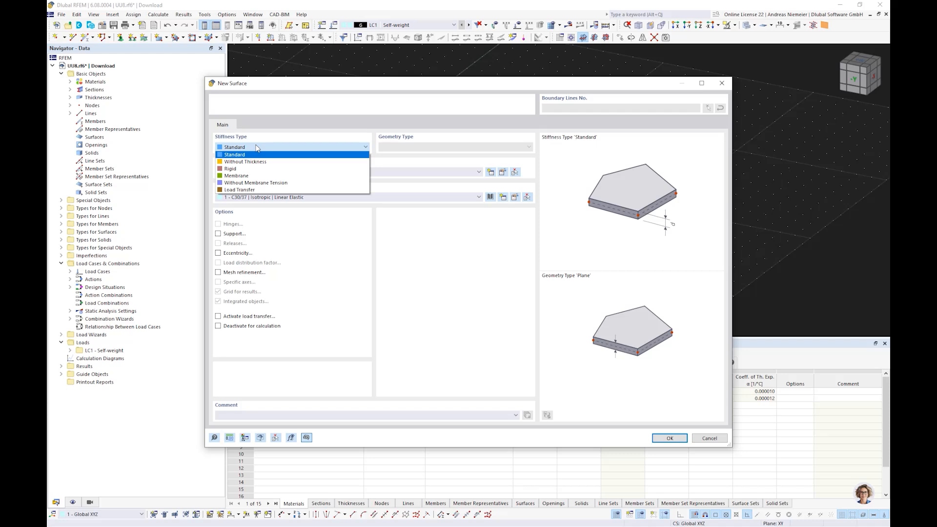
{"action": "left_click", "coordinate": [257, 148]}
- Create a new thickness of type Beam Panel for the template surface
{"action": "left_click", "coordinate": [489, 173]}
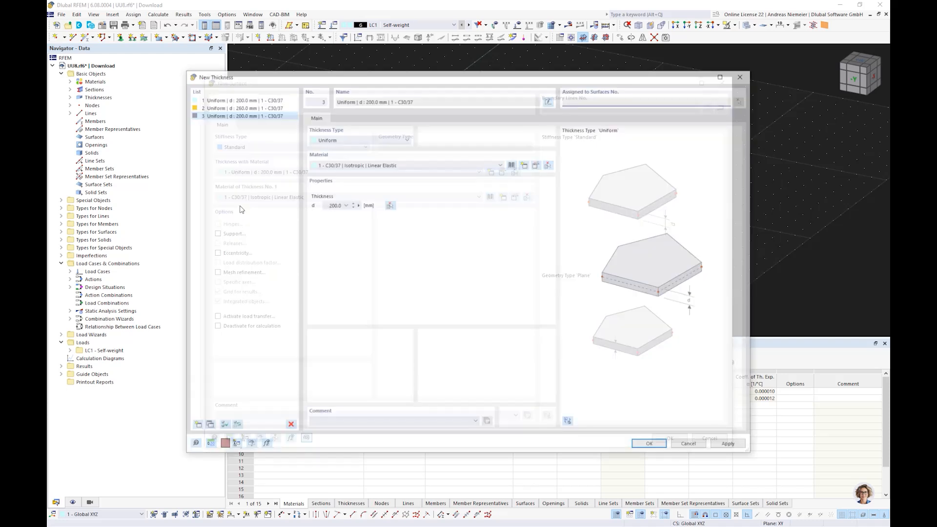
{"action": "left_click", "coordinate": [340, 140]}
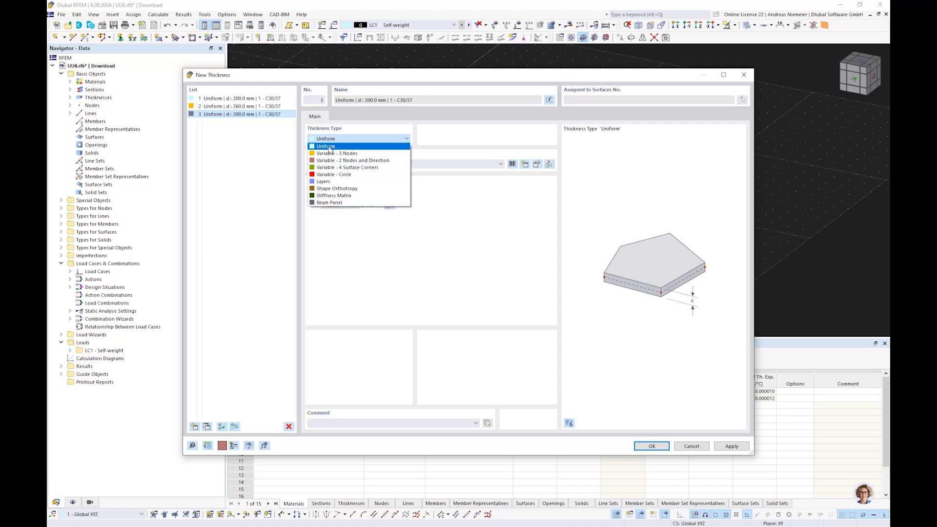
{"action": "left_click", "coordinate": [326, 203]}
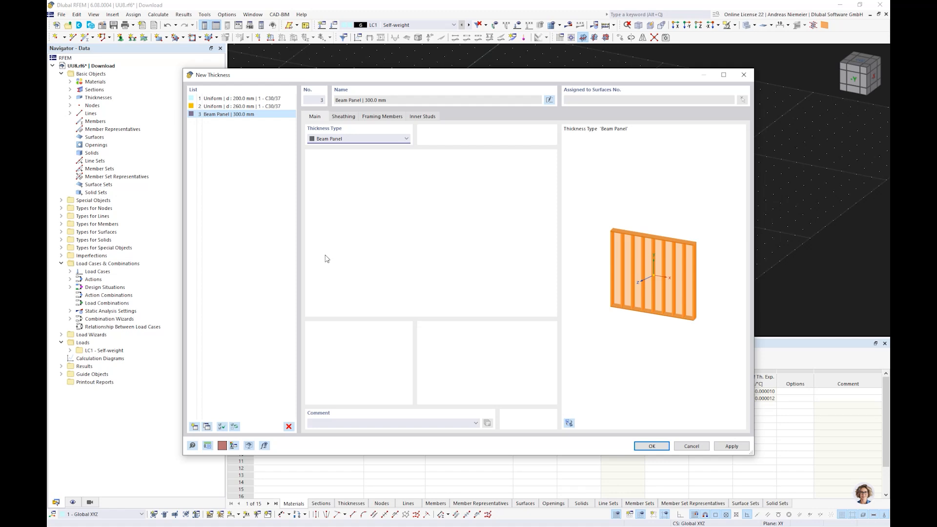
- Choose OSB (EN 300), OSB/2 and OSB/3 (> 10 - 18 mm) from the material library for the front sheathing
{"action": "left_click", "coordinate": [365, 118]}
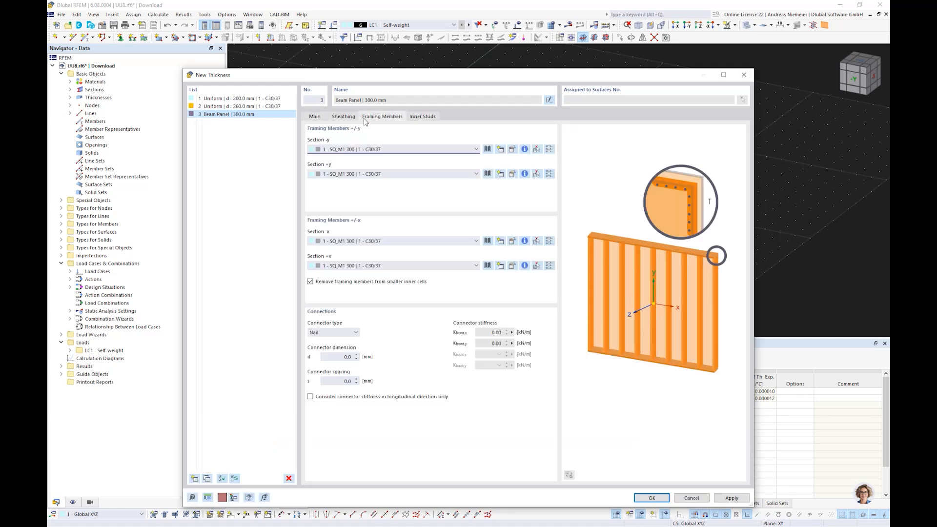
{"action": "left_click", "coordinate": [343, 116]}
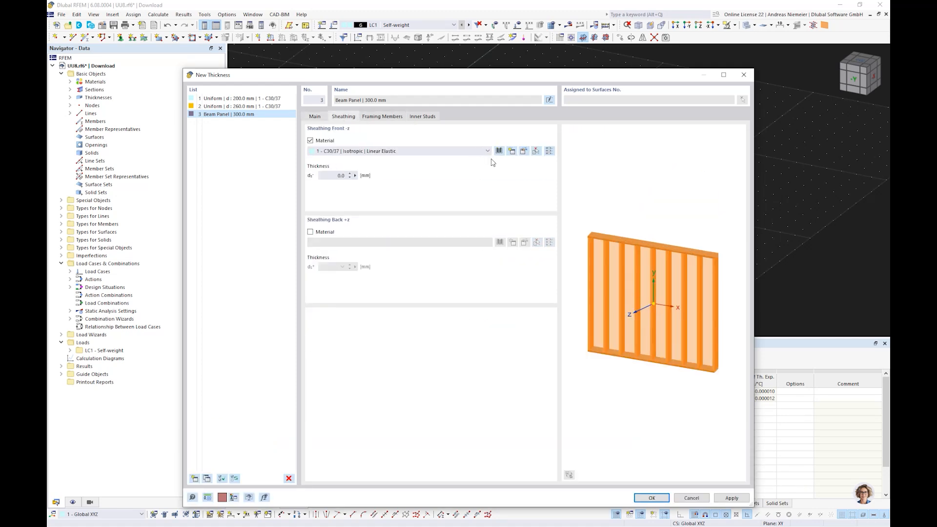
{"action": "left_click", "coordinate": [582, 107]}
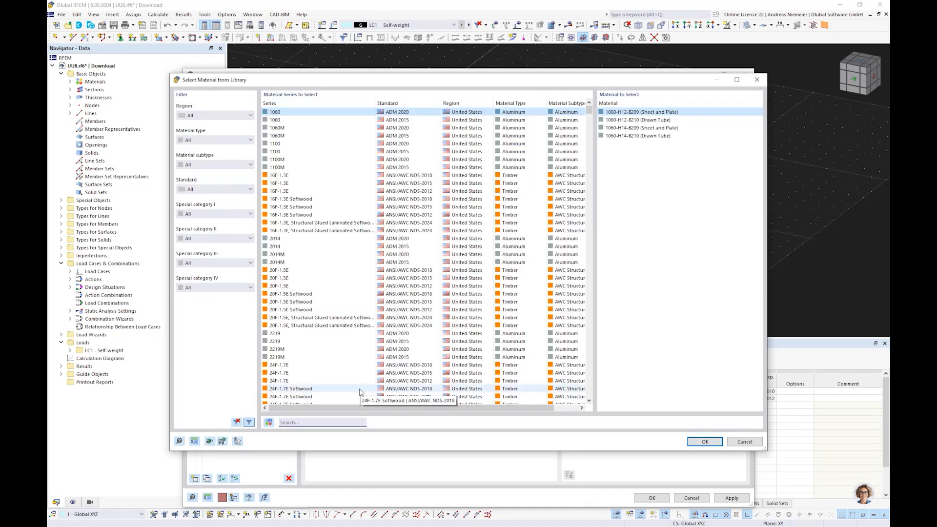
{"action": "type", "text": "OSB"}
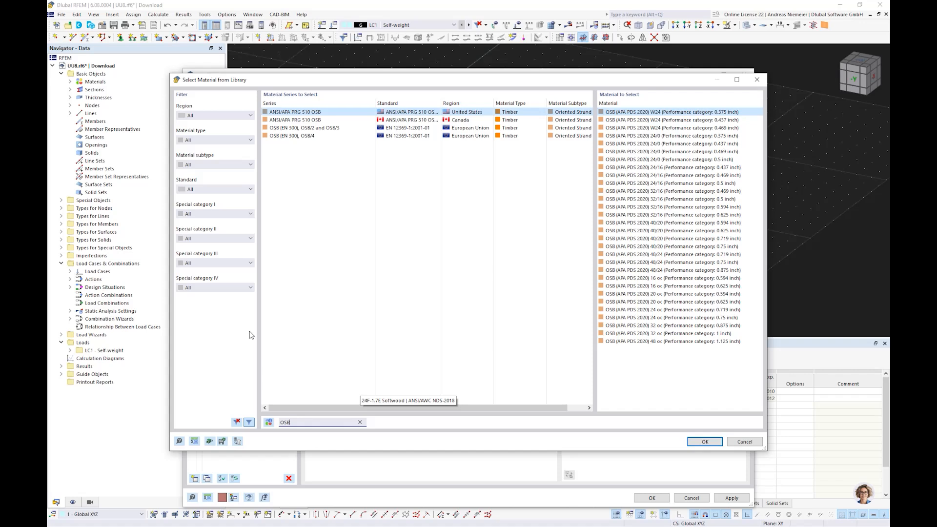
{"action": "left_click", "coordinate": [300, 128]}
{"action": "left_click", "coordinate": [616, 120]}
{"action": "left_click", "coordinate": [694, 442]}
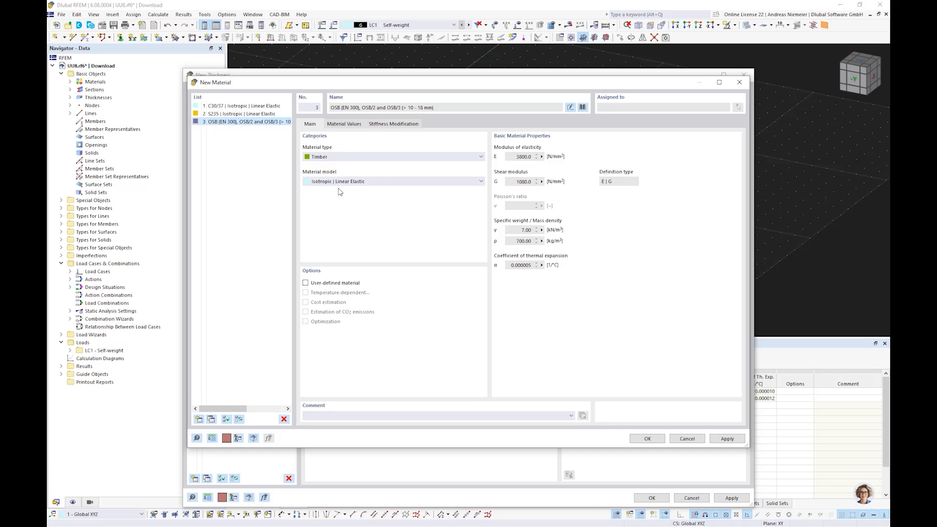
- Give the OSB material the Orthotropic | Linear Elastic (Surfaces) model and set the front sheathing thickness to 15 mm
{"action": "left_click", "coordinate": [341, 182]}
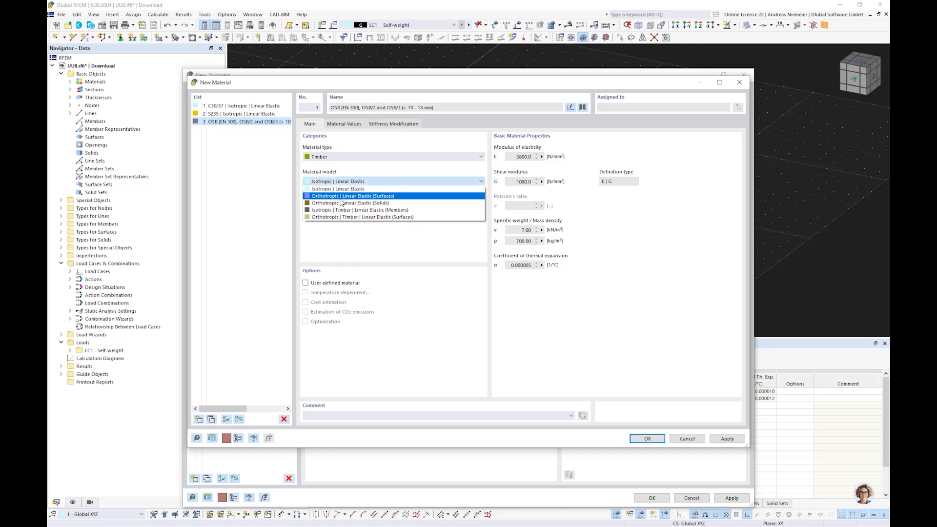
{"action": "left_click", "coordinate": [341, 201]}
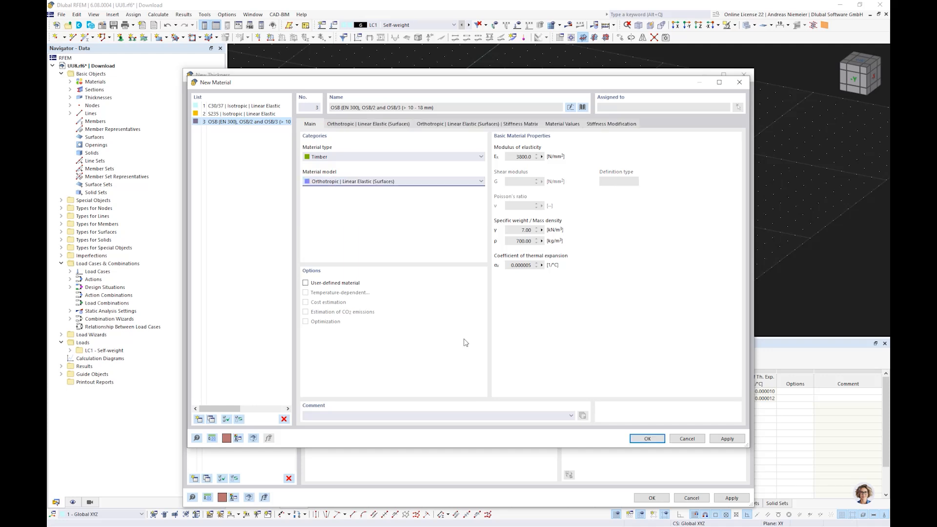
{"action": "left_click", "coordinate": [640, 439]}
{"action": "type", "text": "15"}
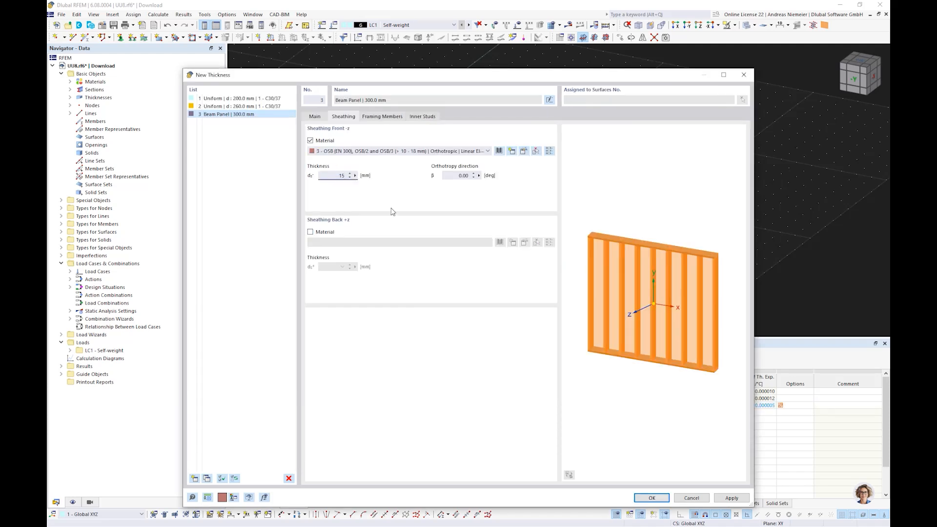
- Add back sheathing of the same OSB material with a thickness of 15 mm
{"action": "left_click", "coordinate": [323, 231]}
{"action": "left_click", "coordinate": [330, 242]}
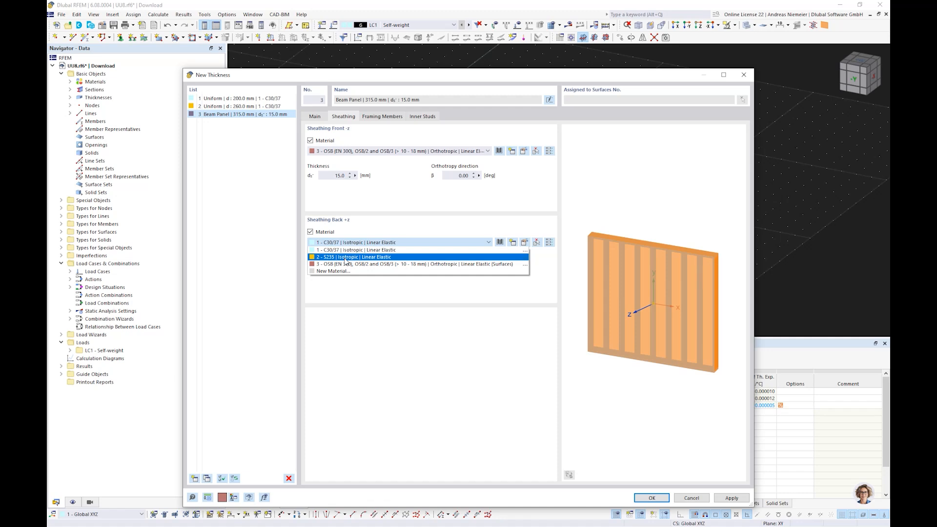
{"action": "left_click", "coordinate": [344, 264]}
{"action": "left_click", "coordinate": [338, 267]}
{"action": "type", "text": "15"}
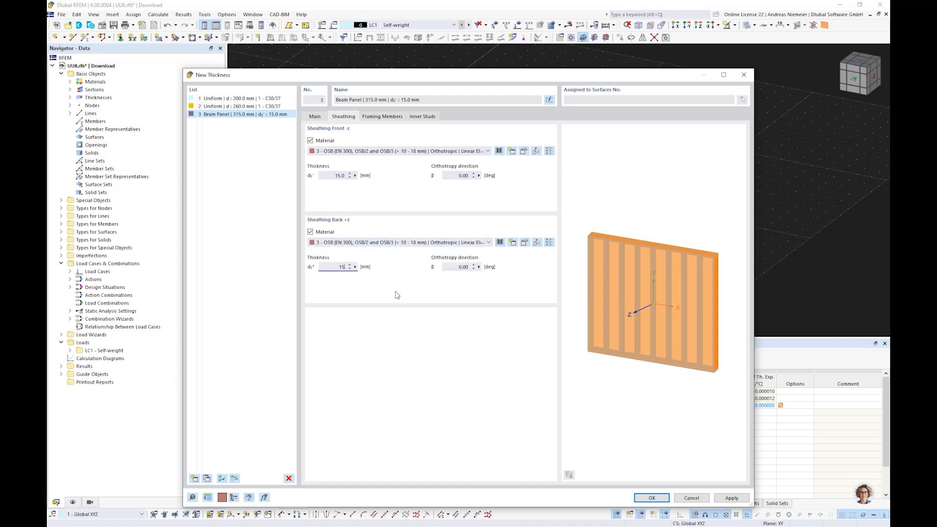
- Create a new rectangular section for the -y framing member and pick softwood C24 to EN 338 as its material
{"action": "left_click", "coordinate": [388, 117]}
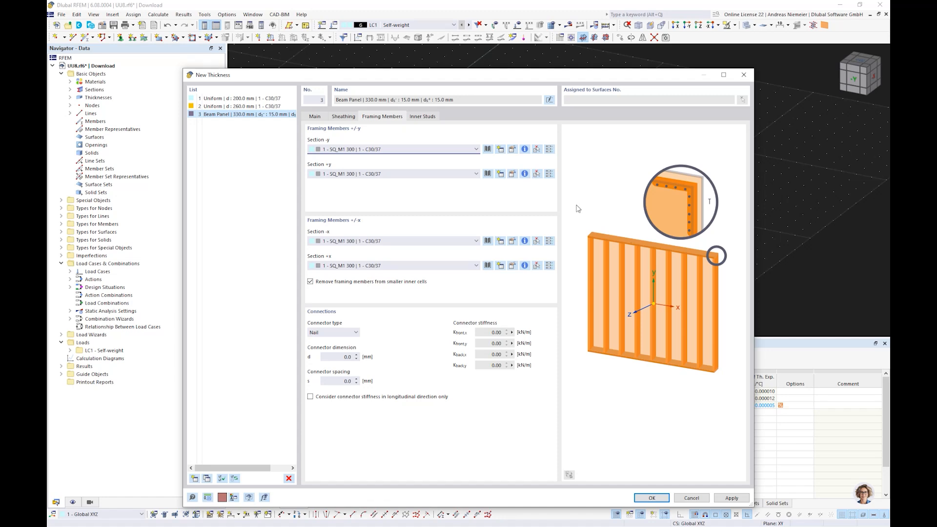
{"action": "left_click", "coordinate": [500, 150]}
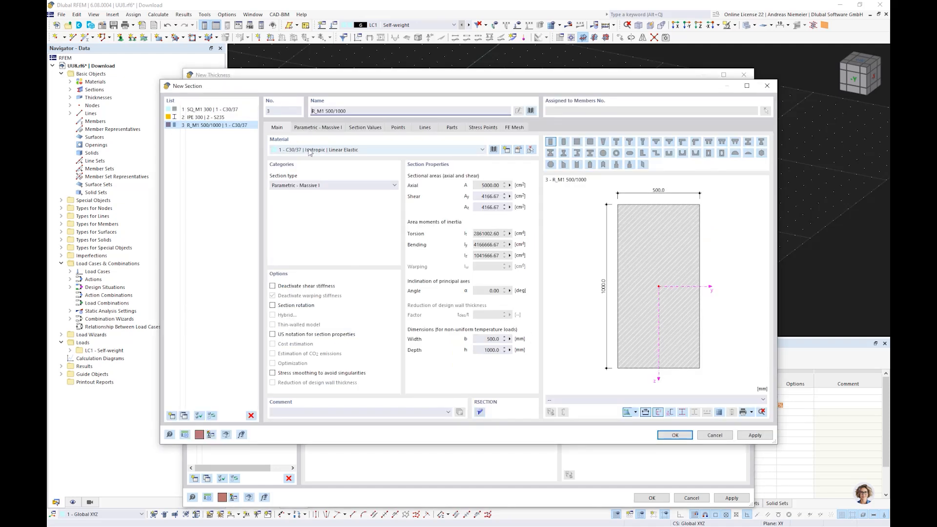
{"action": "left_click", "coordinate": [319, 128]}
{"action": "left_click", "coordinate": [277, 127]}
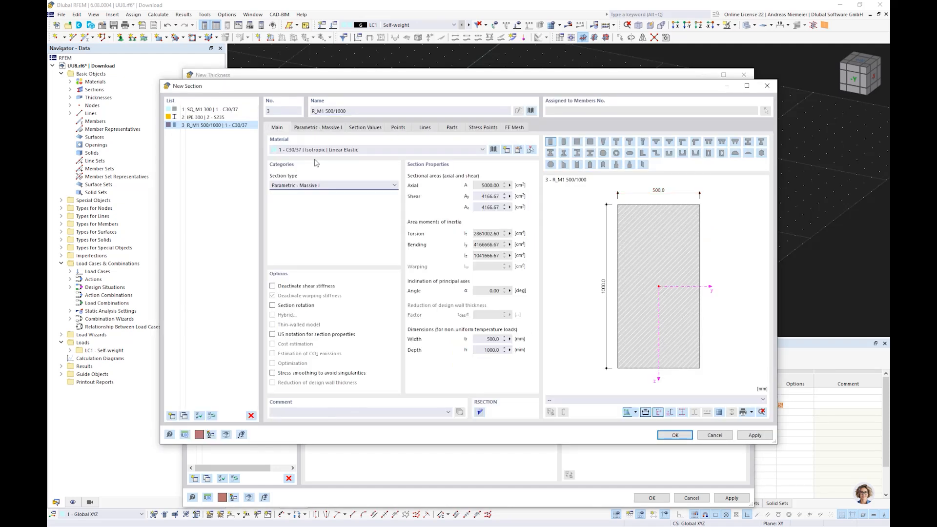
{"action": "left_click", "coordinate": [317, 150]}
{"action": "left_click", "coordinate": [317, 156]}
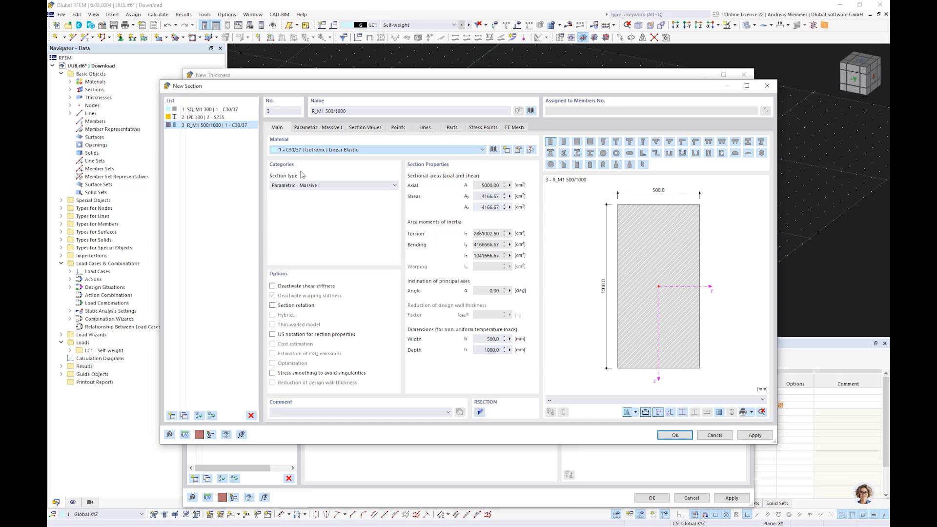
{"action": "left_click", "coordinate": [506, 150]}
{"action": "left_click", "coordinate": [582, 107]}
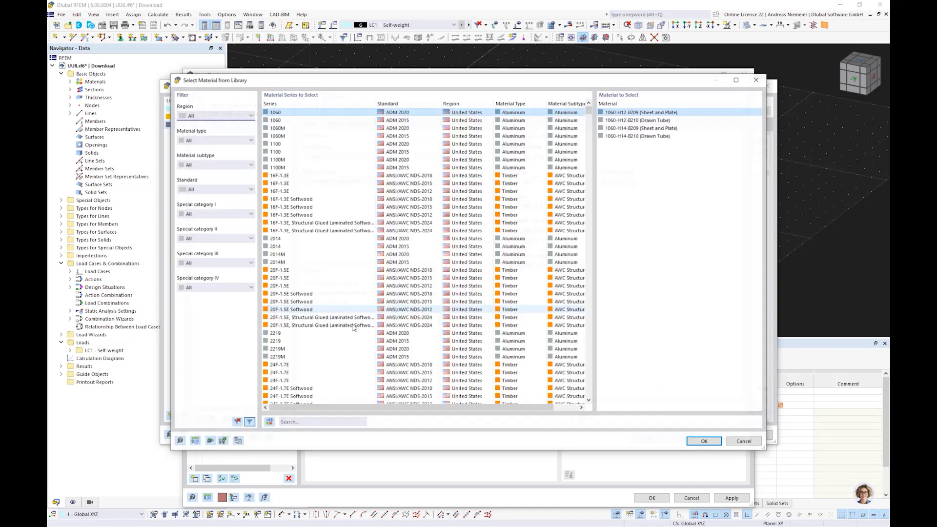
{"action": "type", "text": "c2"}
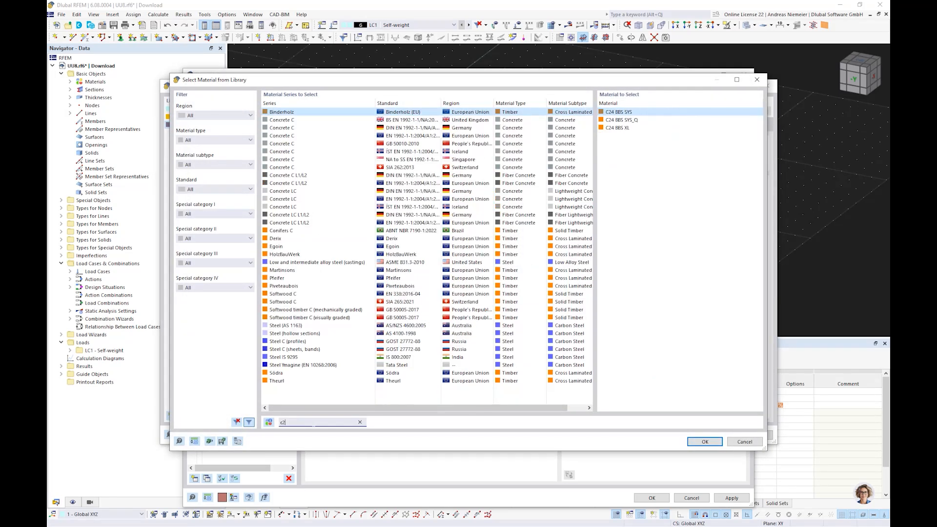
{"action": "type", "text": "4"}
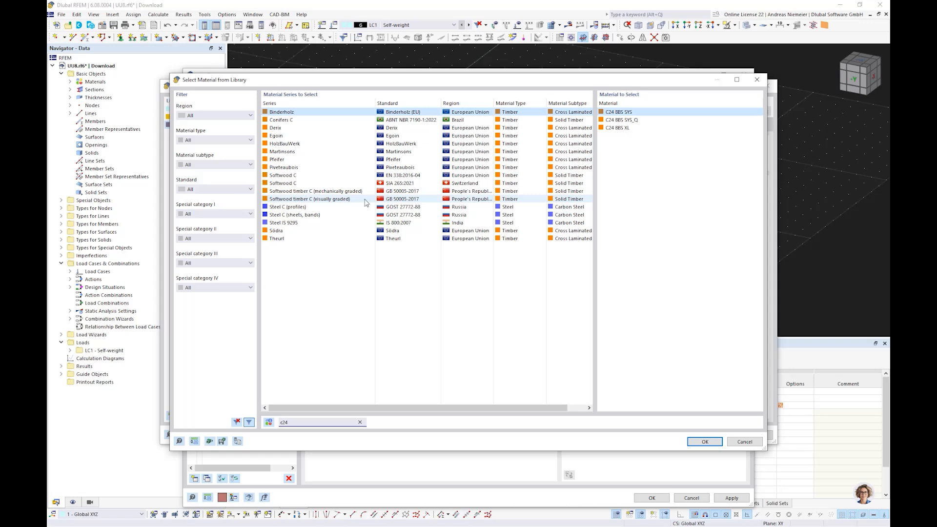
{"action": "left_click", "coordinate": [471, 175]}
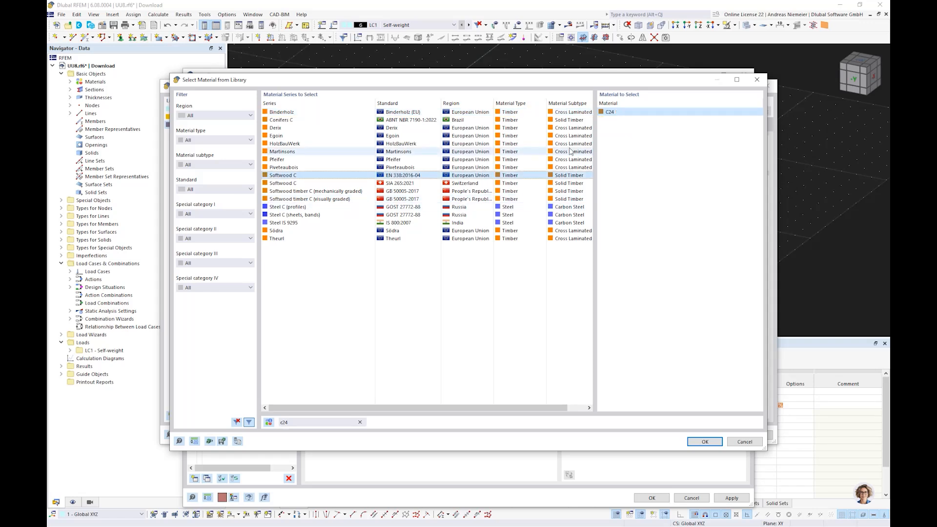
{"action": "left_click", "coordinate": [704, 442]}
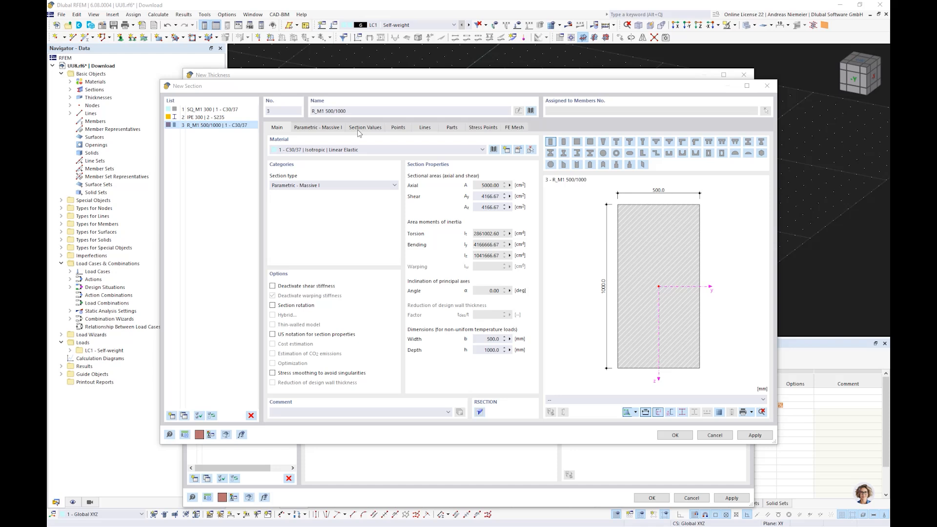
- Set the new framing section's width to 60 mm and height to 200 mm
{"action": "left_click", "coordinate": [316, 127]}
{"action": "type", "text": "60"}
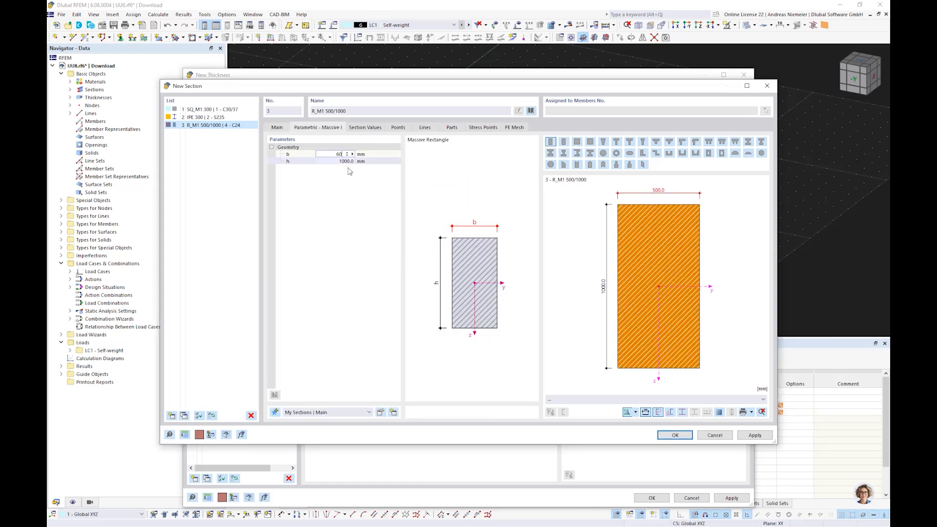
{"action": "key", "text": "Tab"}
{"action": "type", "text": "200"}
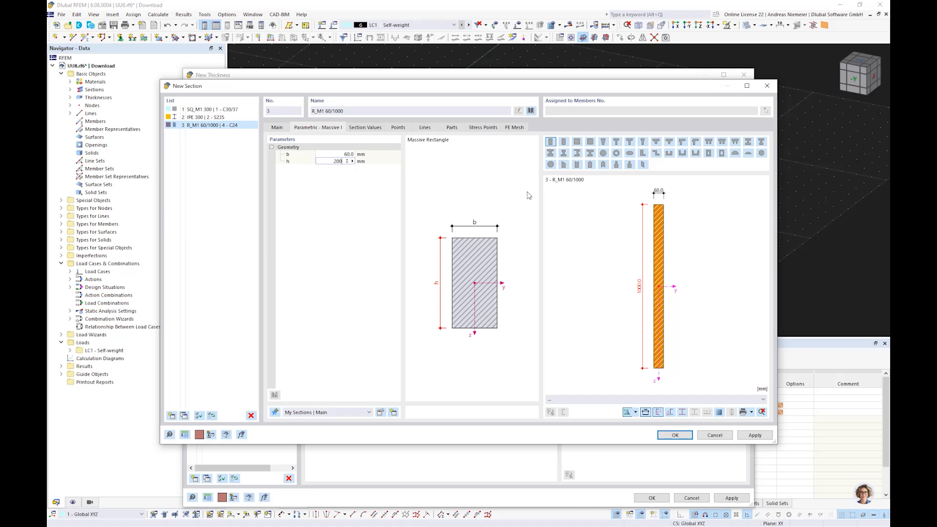
{"action": "key", "text": "Return"}
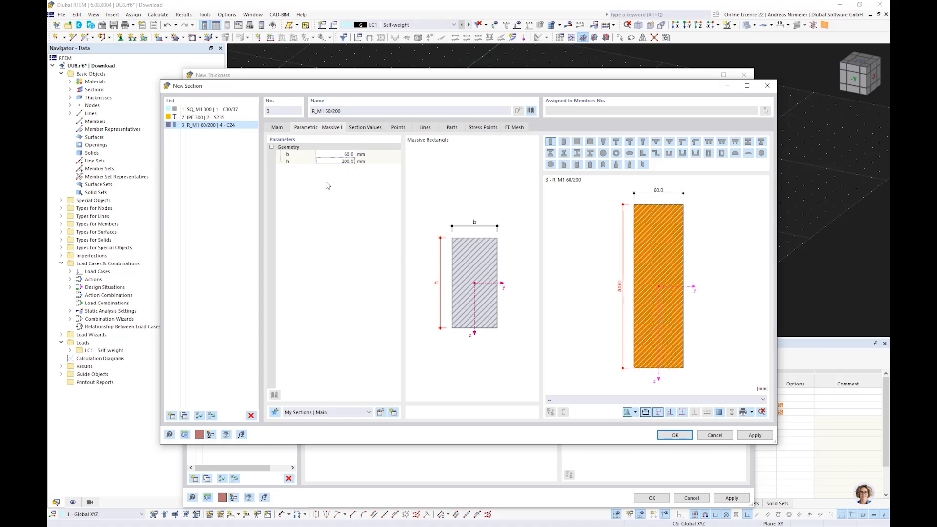
{"action": "left_click", "coordinate": [674, 436]}
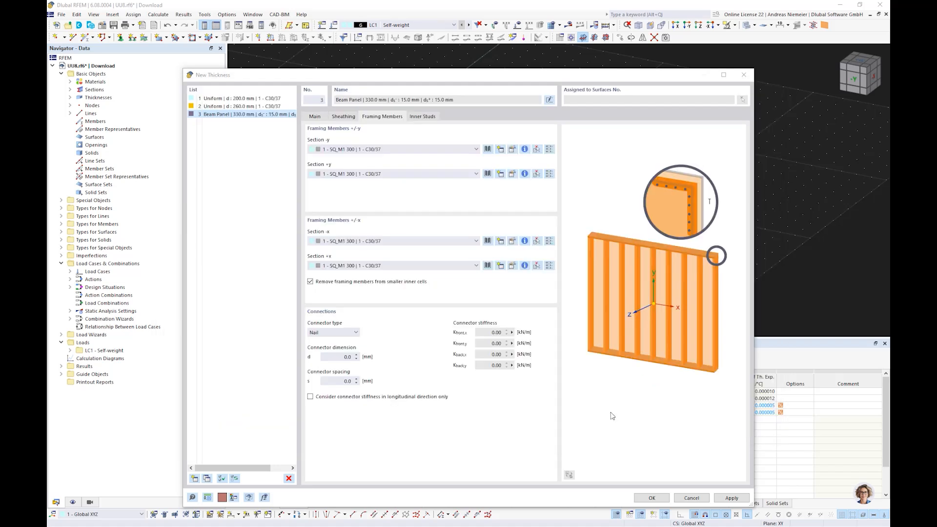
- Assign the R_M1 60/200 C24 section to the +y, -x and +x framing members
{"action": "left_click", "coordinate": [348, 174]}
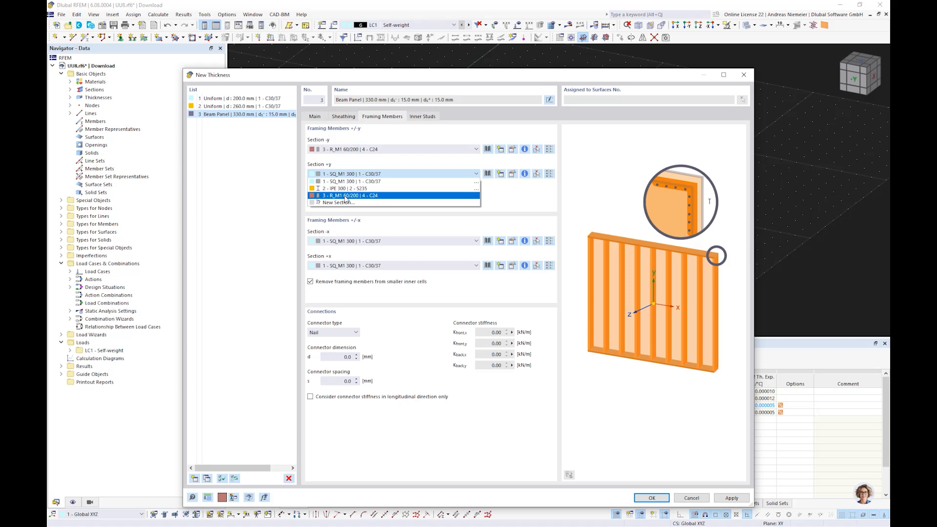
{"action": "left_click", "coordinate": [346, 196]}
{"action": "left_click", "coordinate": [340, 246]}
{"action": "left_click", "coordinate": [343, 263]}
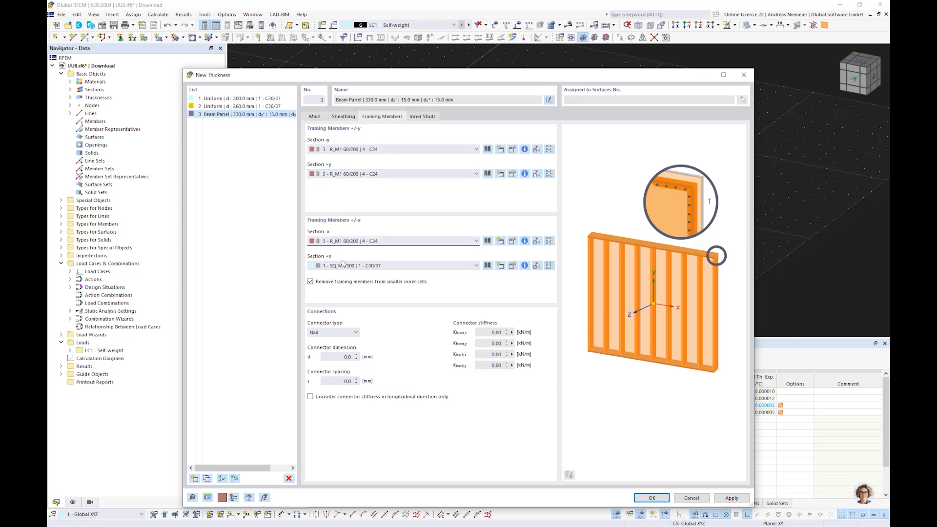
{"action": "left_click", "coordinate": [342, 265]}
{"action": "left_click", "coordinate": [342, 287]}
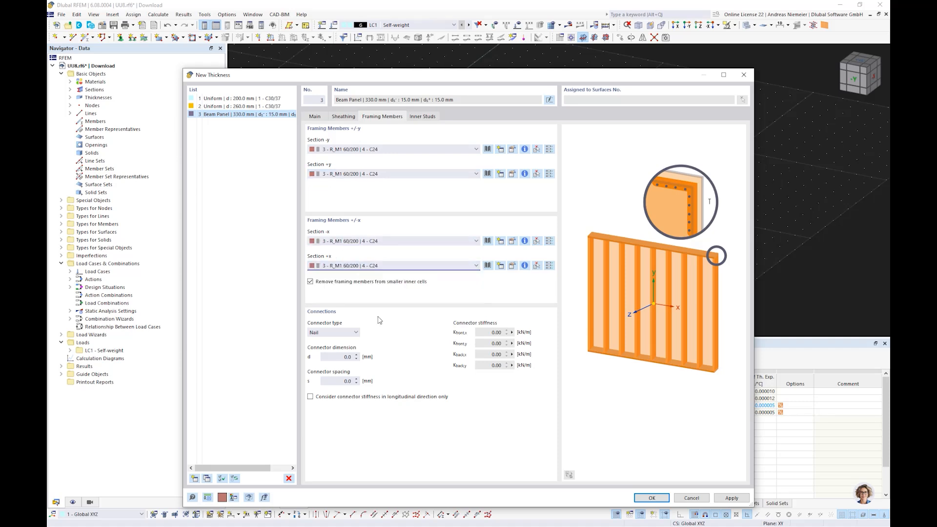
- Set the framing member connections to 1.5 x 40 mm staples with a spacing of 75 mm
{"action": "left_click", "coordinate": [351, 333]}
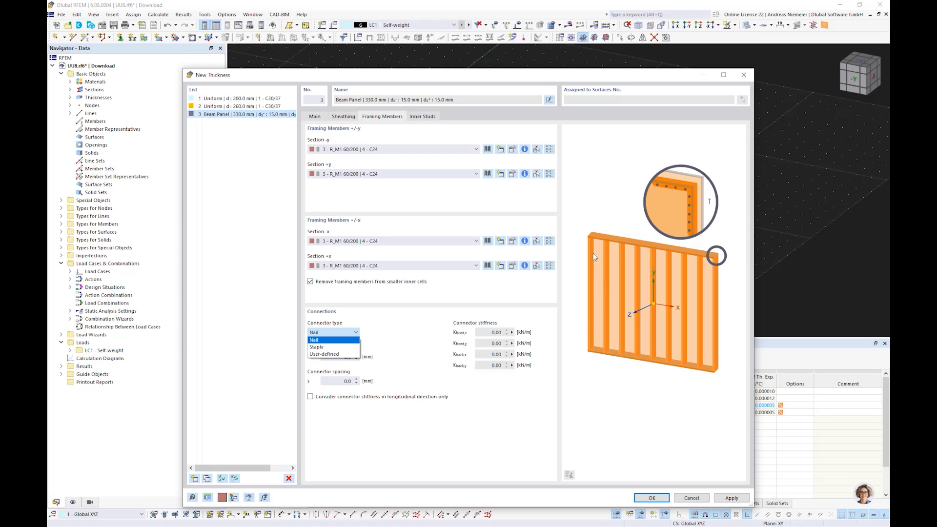
{"action": "left_click", "coordinate": [337, 347]}
{"action": "left_click", "coordinate": [328, 357]}
{"action": "double_click", "coordinate": [327, 357]}
{"action": "type", "text": "1,5"}
{"action": "key", "text": "Tab"}
{"action": "type", "text": "40"}
{"action": "key", "text": "Tab"}
{"action": "type", "text": "75"}
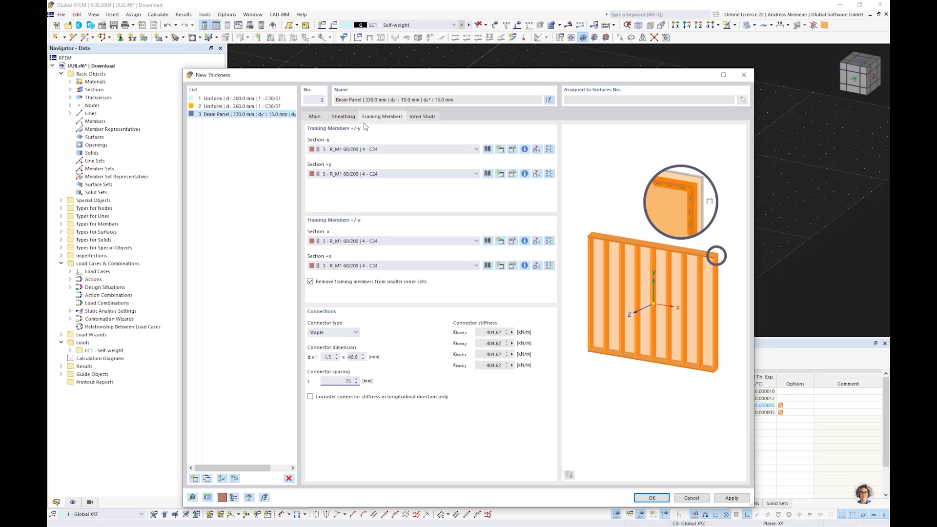
- Assign the R_M1 60/200 C24 section to the inner studs and set their center-to-center spacing to 625 mm
{"action": "left_click", "coordinate": [416, 117]}
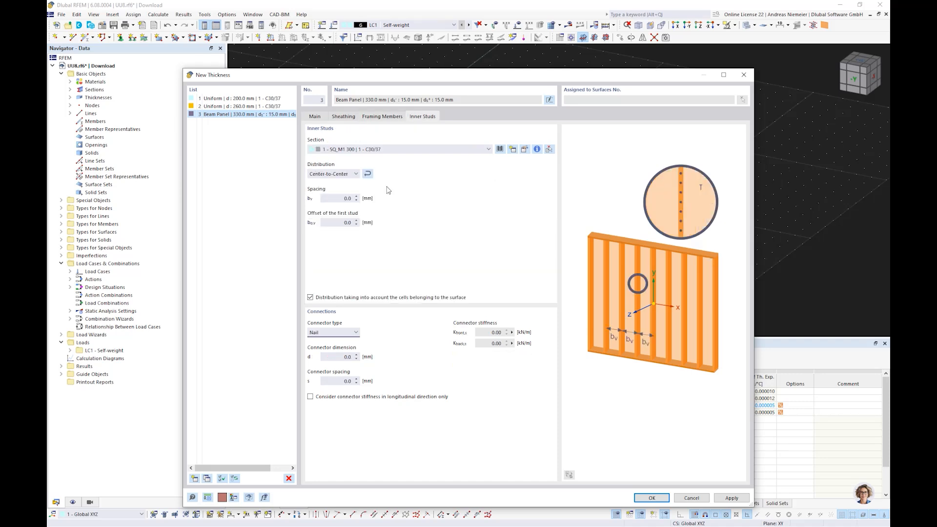
{"action": "left_click", "coordinate": [340, 149]}
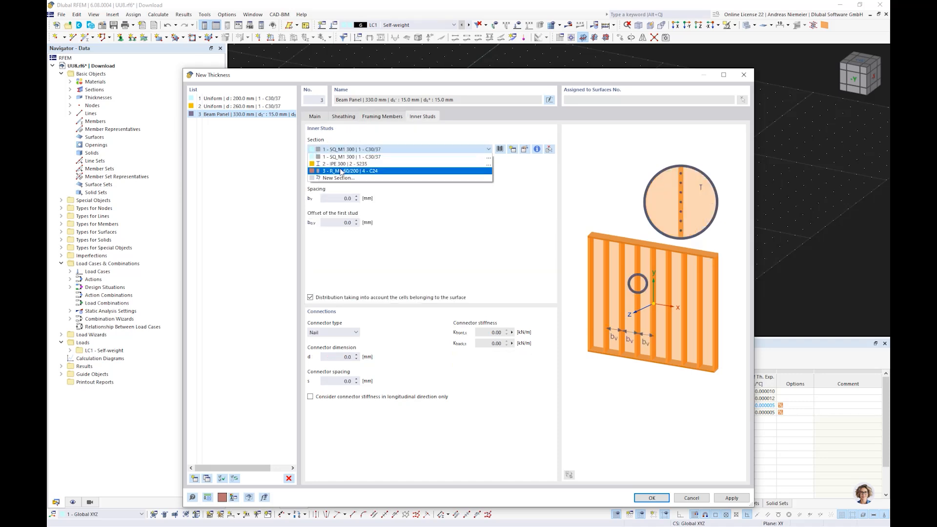
{"action": "left_click", "coordinate": [340, 171]}
{"action": "left_click", "coordinate": [341, 198]}
{"action": "type", "text": "625"}
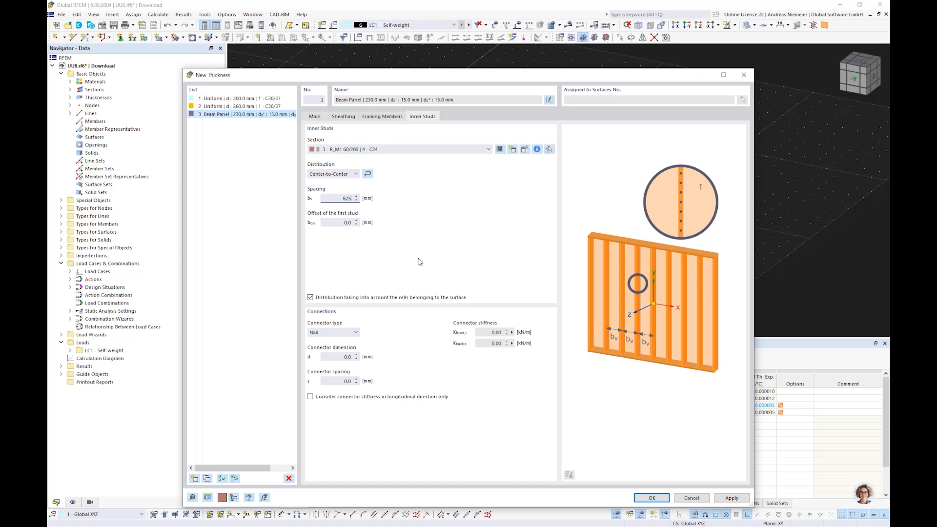
- Set the inner stud connections to 1.5 x 40 mm staples at 75 mm spacing and accept the beam panel thickness
{"action": "left_click", "coordinate": [332, 332]}
{"action": "left_click", "coordinate": [330, 348]}
{"action": "left_click", "coordinate": [328, 357]}
{"action": "type", "text": "1."}
{"action": "key", "text": "Tab"}
{"action": "type", "text": "75"}
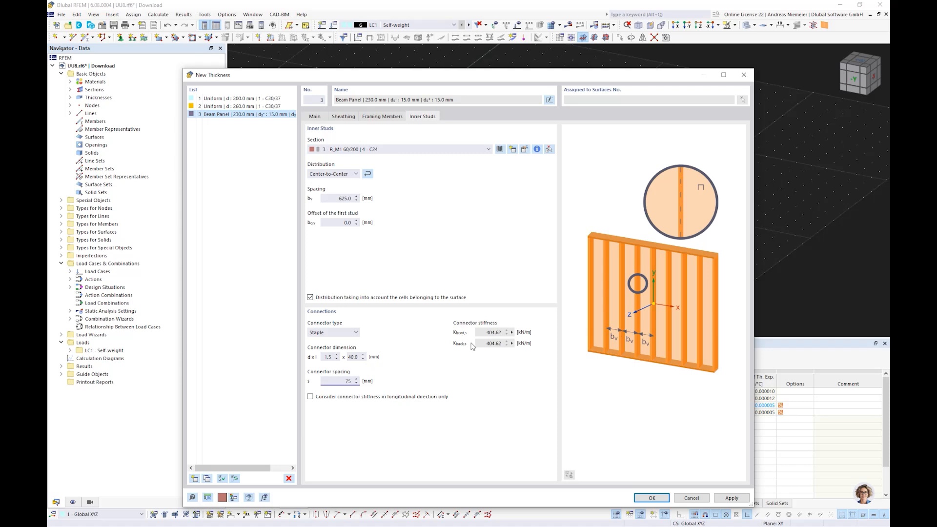
{"action": "left_click", "coordinate": [658, 498]}
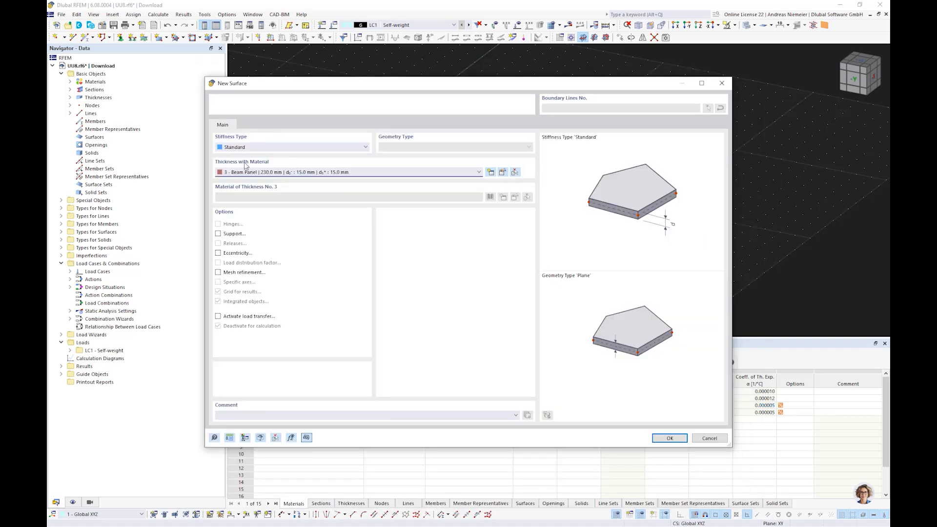
- Accept the beam panel template surface and complete the line copy to generate the linking wall surfaces
{"action": "left_click", "coordinate": [656, 439]}
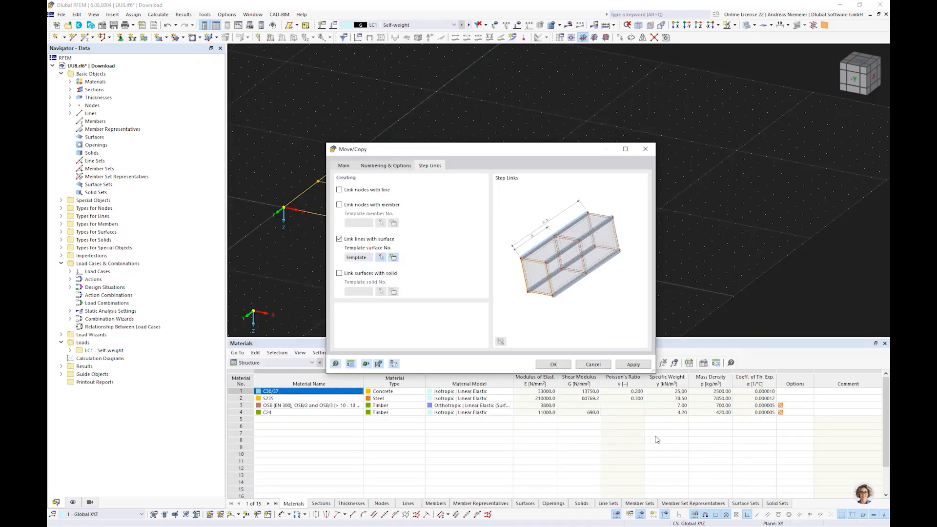
{"action": "left_click", "coordinate": [554, 365]}
{"action": "left_click", "coordinate": [563, 291]}
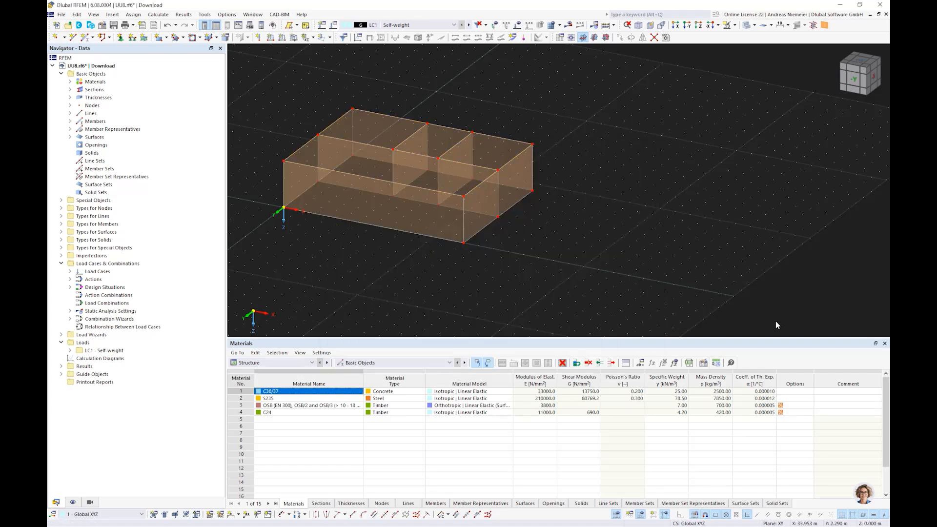
- Assign the hinged line support to all base lines of the walls
{"action": "middle_click_drag", "start_coordinate": [352, 257], "coordinate": [450, 318]}
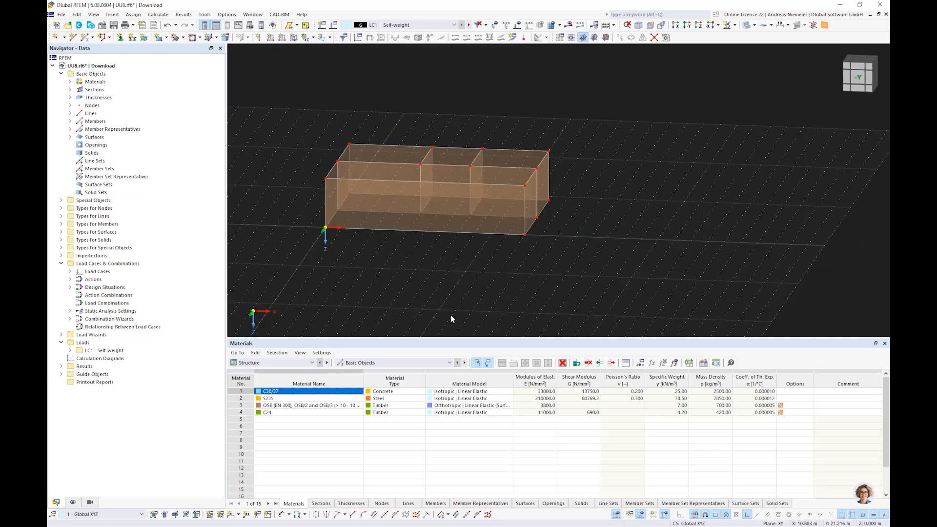
{"action": "left_click", "coordinate": [131, 37]}
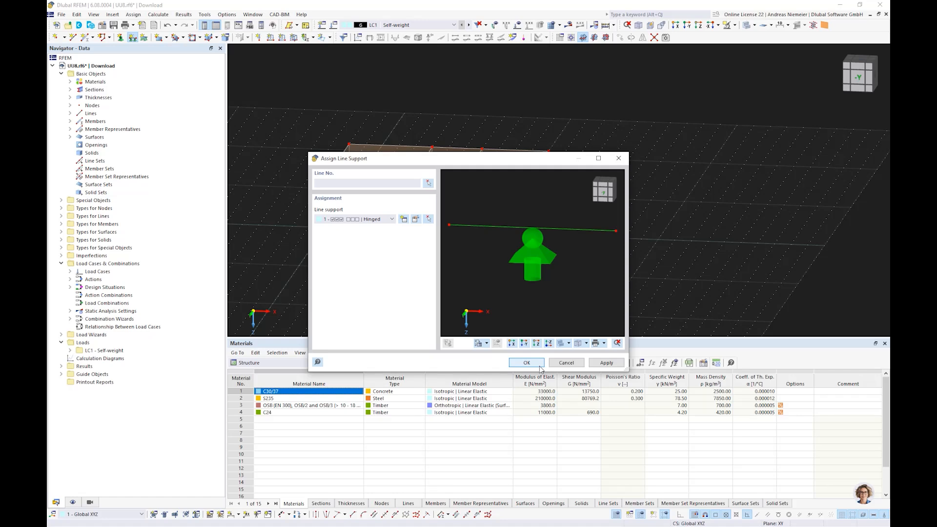
{"action": "left_click", "coordinate": [537, 365]}
{"action": "left_click_drag", "start_coordinate": [301, 183], "coordinate": [569, 257]}
- Calculate load case LC1 Self-weight and show its static analysis results
{"action": "middle_click_drag", "start_coordinate": [609, 210], "coordinate": [479, 258], "text": "ctrl"}
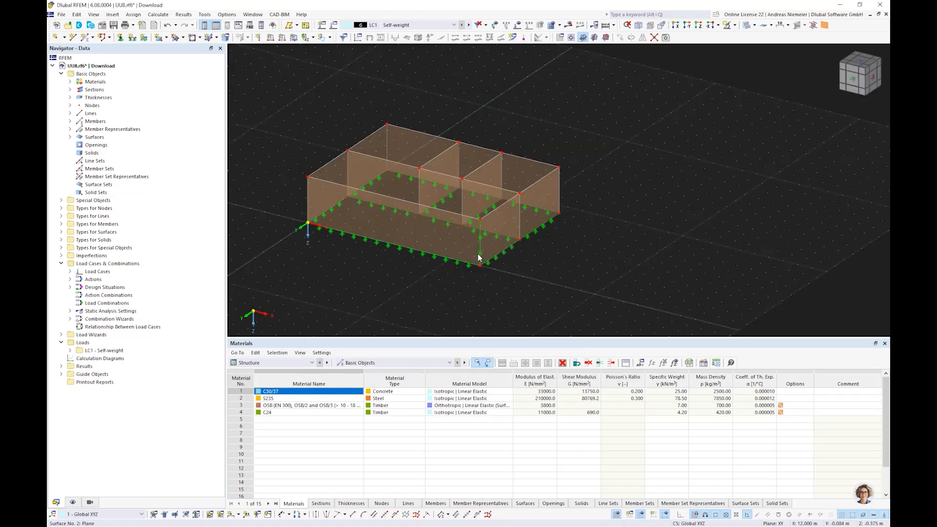
{"action": "scroll", "coordinate": [479, 255], "scroll_direction": "up", "scroll_amount": 3}
{"action": "scroll", "coordinate": [552, 279], "scroll_direction": "down", "scroll_amount": 3}
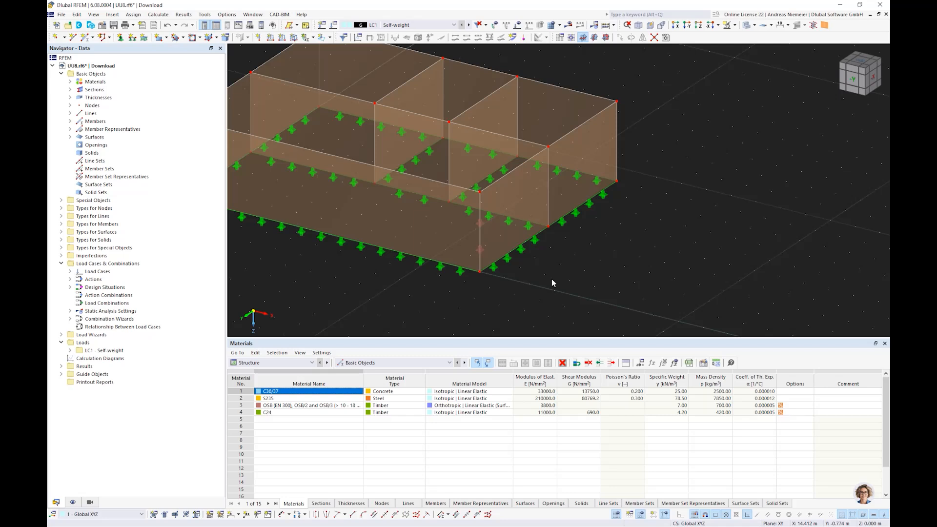
{"action": "scroll", "coordinate": [551, 279], "scroll_direction": "down", "scroll_amount": 2}
{"action": "middle_click_drag", "start_coordinate": [424, 301], "coordinate": [445, 279], "text": "ctrl"}
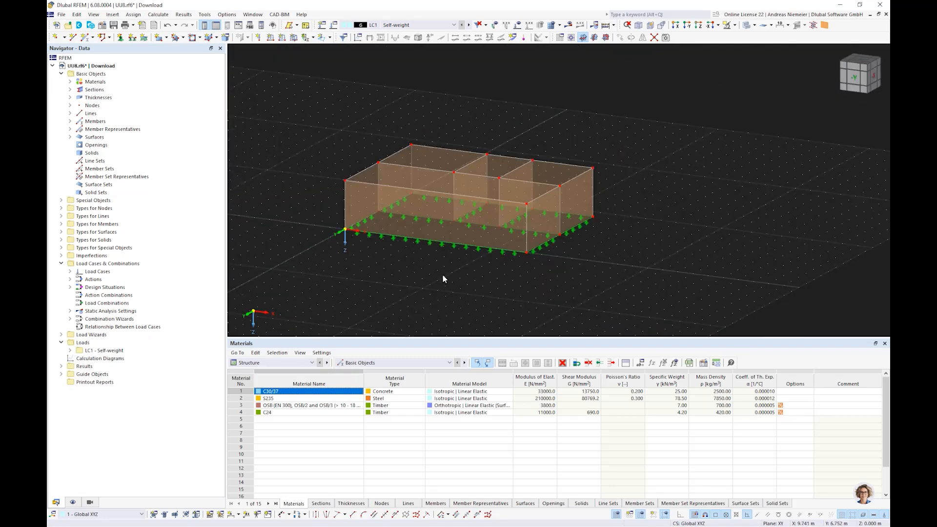
{"action": "left_click", "coordinate": [571, 25]}
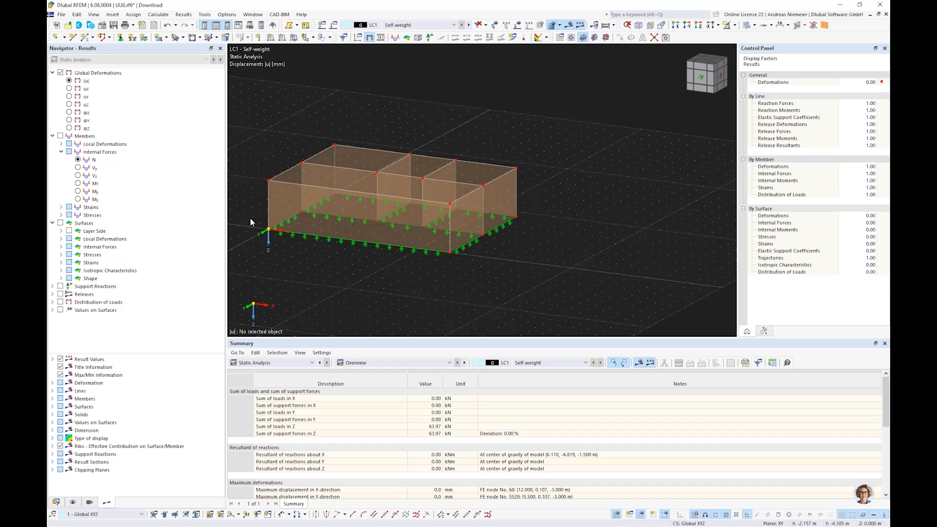
- Check the support reactions and surface results, leaving both result displays off
{"action": "left_click", "coordinate": [60, 286]}
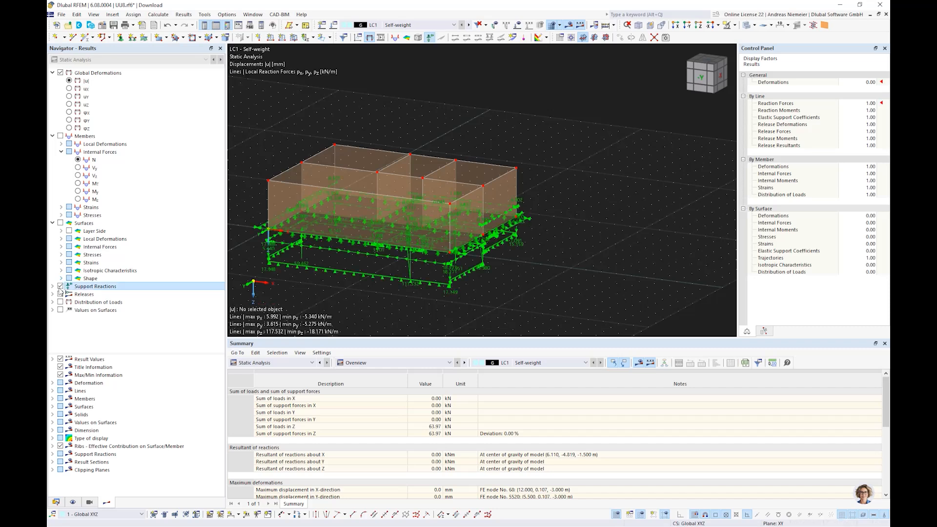
{"action": "left_click", "coordinate": [60, 286]}
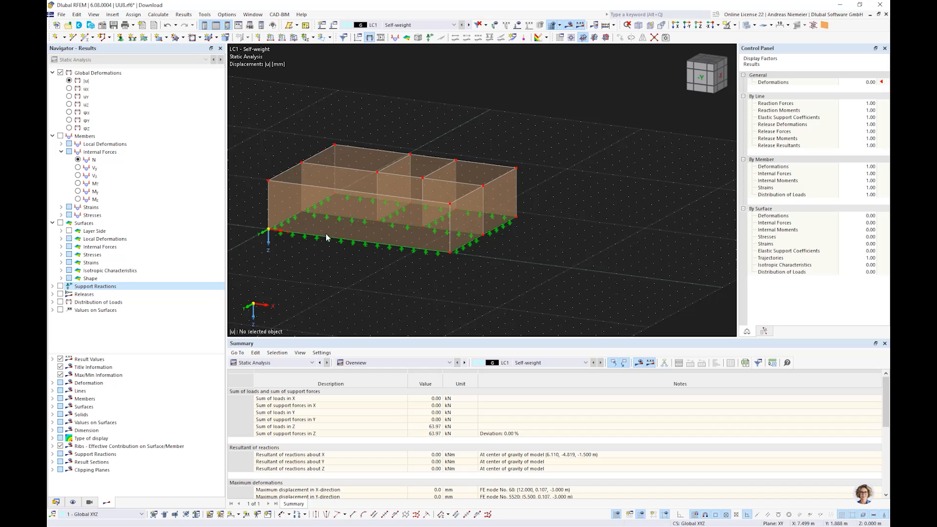
{"action": "left_click", "coordinate": [60, 223]}
{"action": "left_click", "coordinate": [60, 223]}
{"action": "middle_click_drag", "start_coordinate": [312, 266], "coordinate": [391, 273]}
{"action": "scroll", "coordinate": [389, 268], "scroll_direction": "up", "scroll_amount": 2}
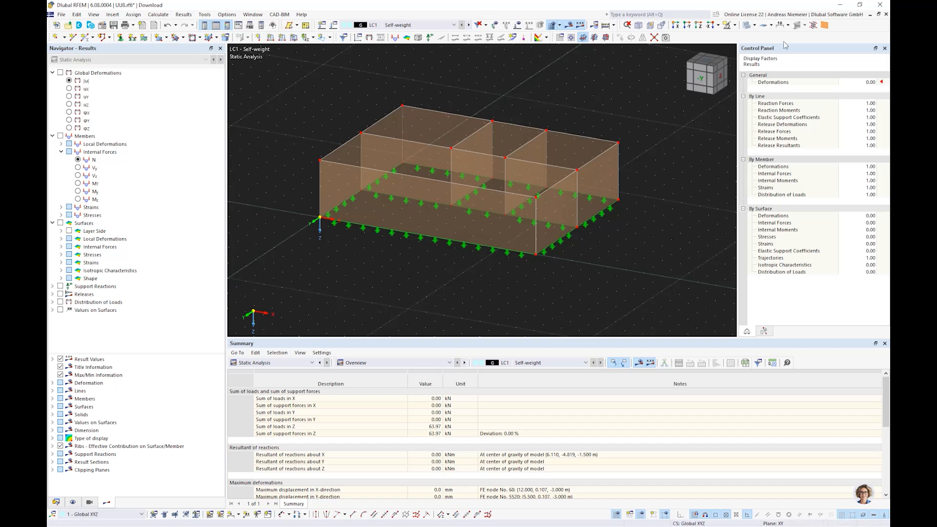
- Display the beam panel topology in wireframe and examine the studs and connections at the wall corner
{"action": "left_click", "coordinate": [824, 26]}
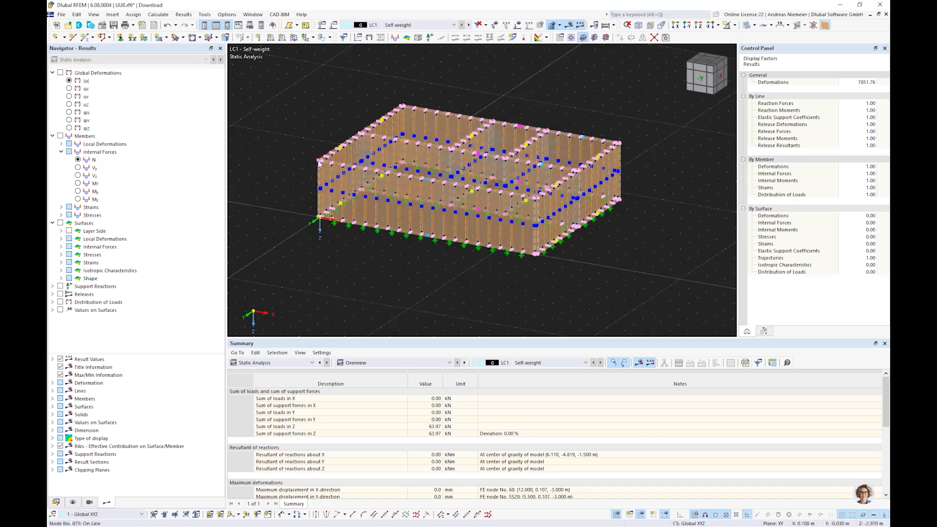
{"action": "scroll", "coordinate": [318, 164], "scroll_direction": "up", "scroll_amount": 5}
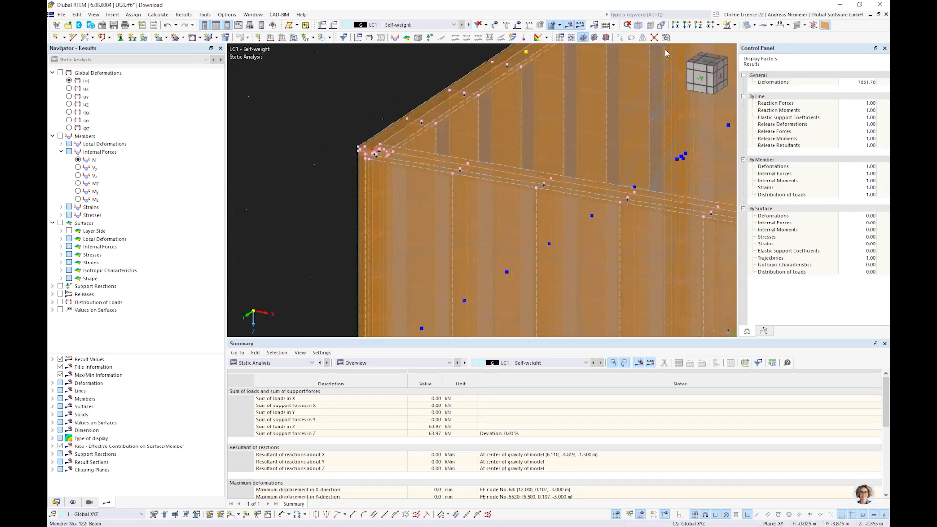
{"action": "left_click", "coordinate": [748, 27]}
{"action": "scroll", "coordinate": [400, 195], "scroll_direction": "up", "scroll_amount": 3}
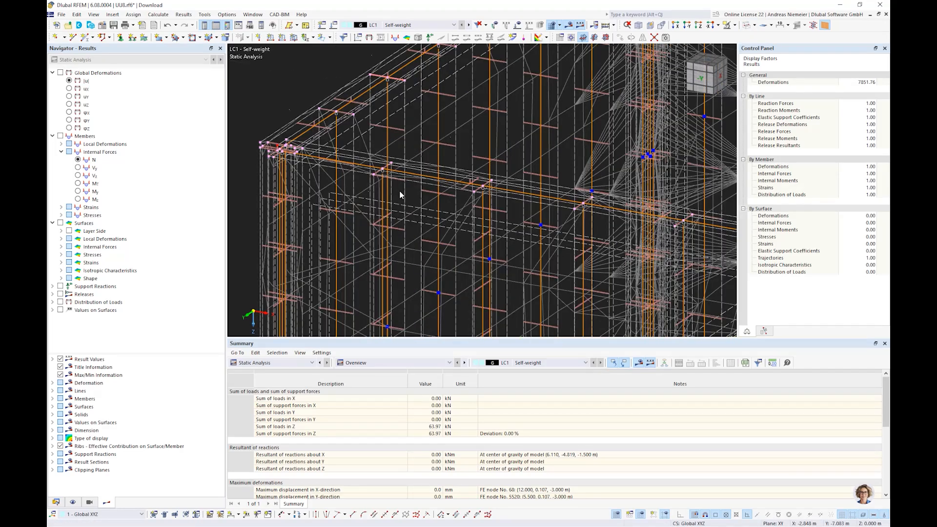
{"action": "scroll", "coordinate": [352, 188], "scroll_direction": "down", "scroll_amount": 2}
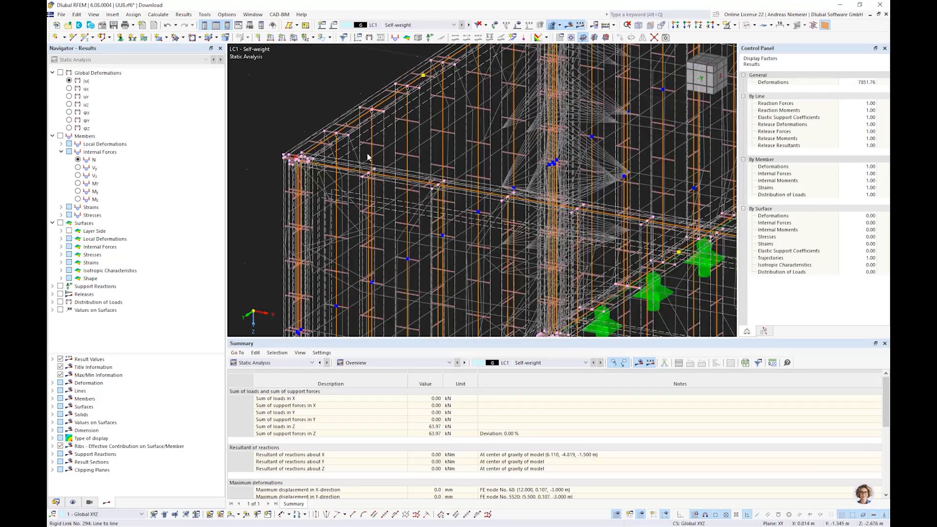
{"action": "scroll", "coordinate": [368, 154], "scroll_direction": "down", "scroll_amount": 5}
{"action": "middle_click_drag", "start_coordinate": [293, 136], "coordinate": [272, 103]}
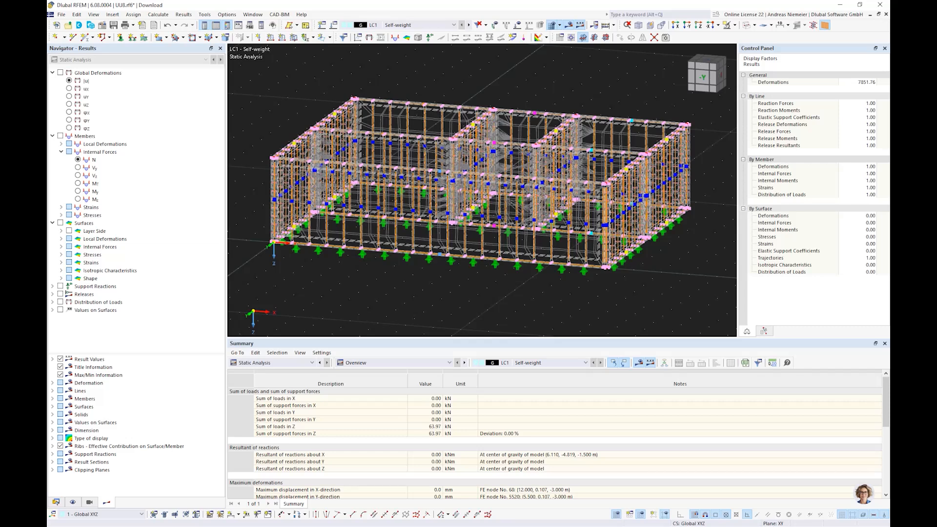
- Examine the axial forces N in the framing members, and turn off the beam panel topology display
{"action": "left_click", "coordinate": [60, 136]}
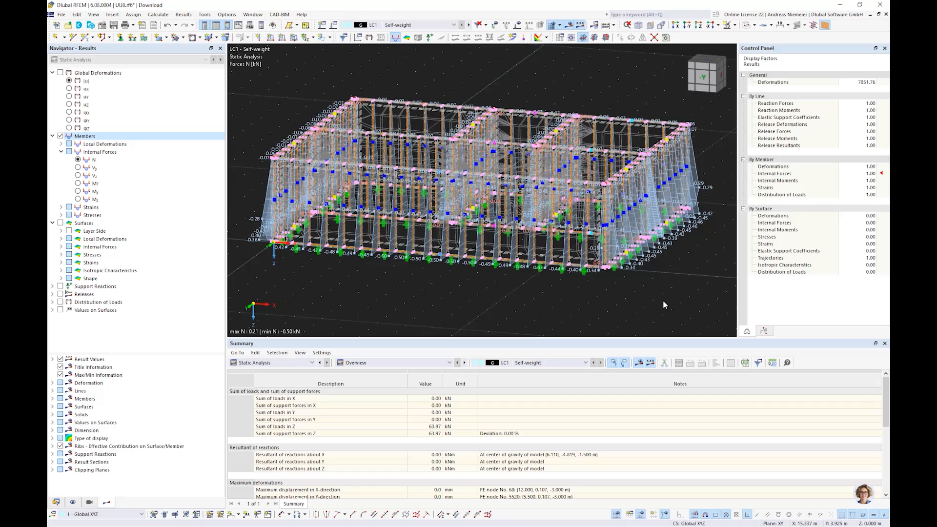
{"action": "left_click", "coordinate": [61, 136]}
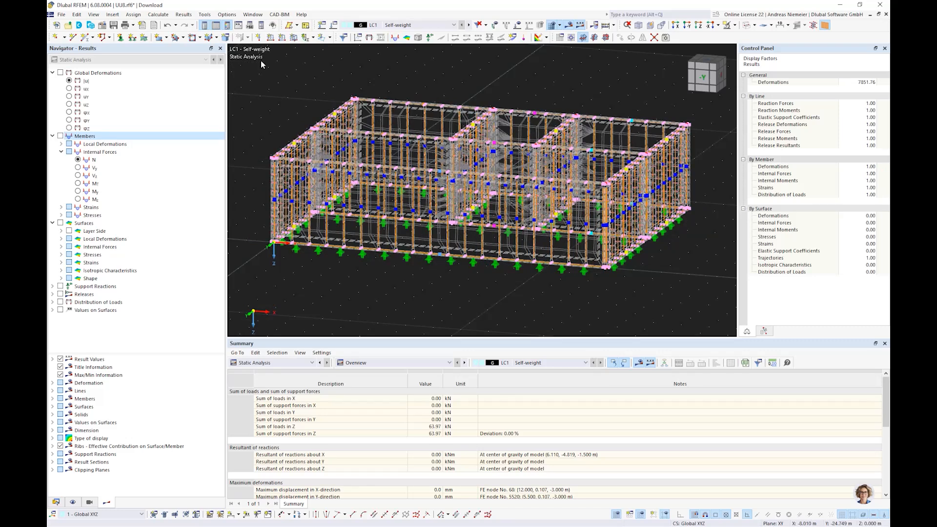
{"action": "left_click", "coordinate": [824, 27]}
- Set the work plane to XZ, in the plane of the long front wall
{"action": "scroll", "coordinate": [459, 271], "scroll_direction": "down", "scroll_amount": 1}
{"action": "middle_click_drag", "start_coordinate": [458, 271], "coordinate": [334, 309], "text": "ctrl"}
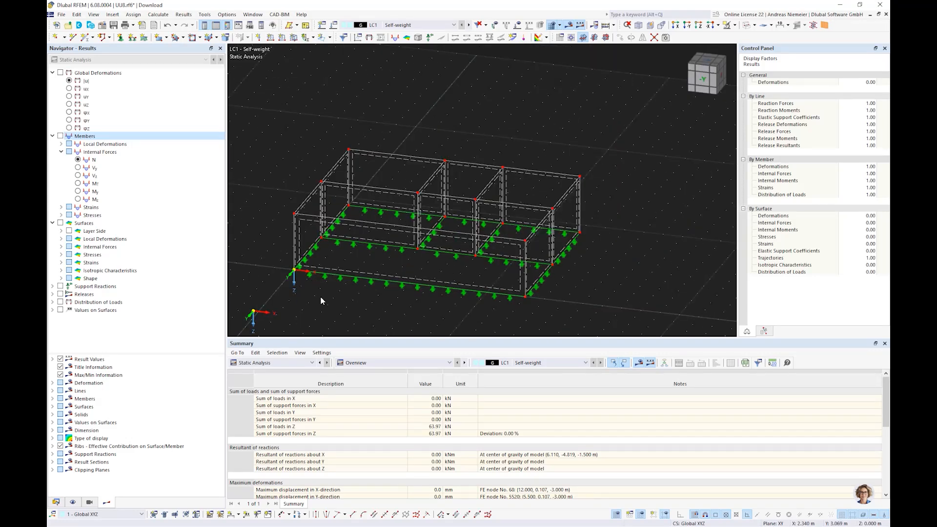
{"action": "left_click", "coordinate": [595, 37]}
{"action": "left_click", "coordinate": [606, 38]}
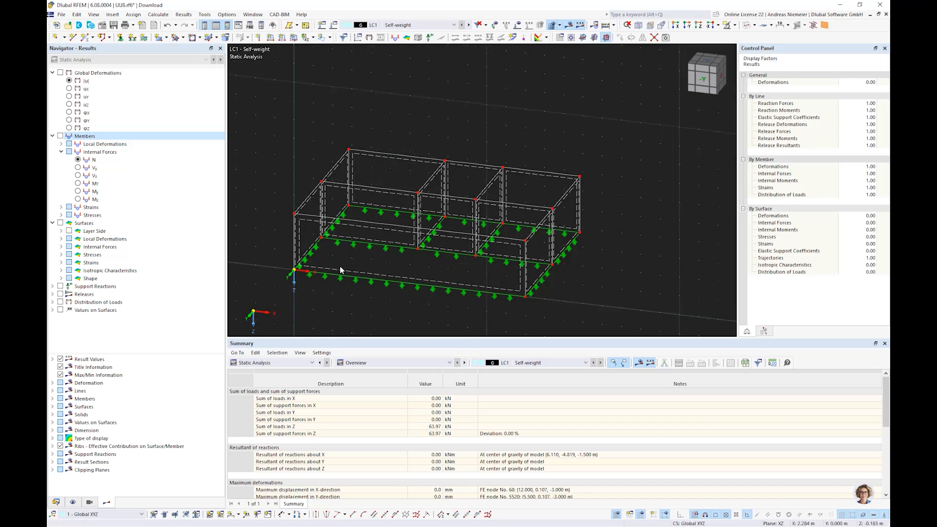
{"action": "scroll", "coordinate": [341, 270], "scroll_direction": "up", "scroll_amount": 2}
{"action": "middle_click_drag", "start_coordinate": [366, 272], "coordinate": [310, 219], "text": "ctrl"}
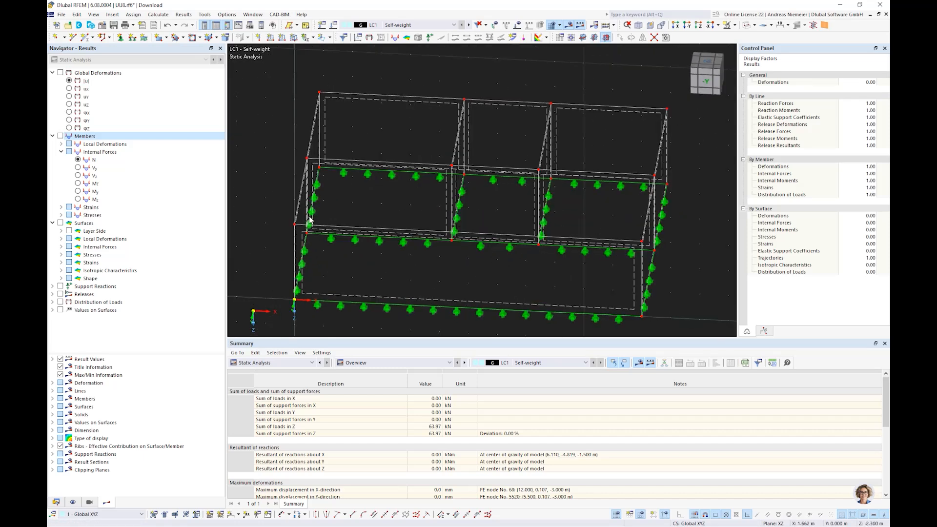
- Draw two separate rectangular window openings of similar size in the long front wall
{"action": "left_click", "coordinate": [191, 38]}
{"action": "left_click", "coordinate": [351, 253]}
{"action": "left_click", "coordinate": [410, 280]}
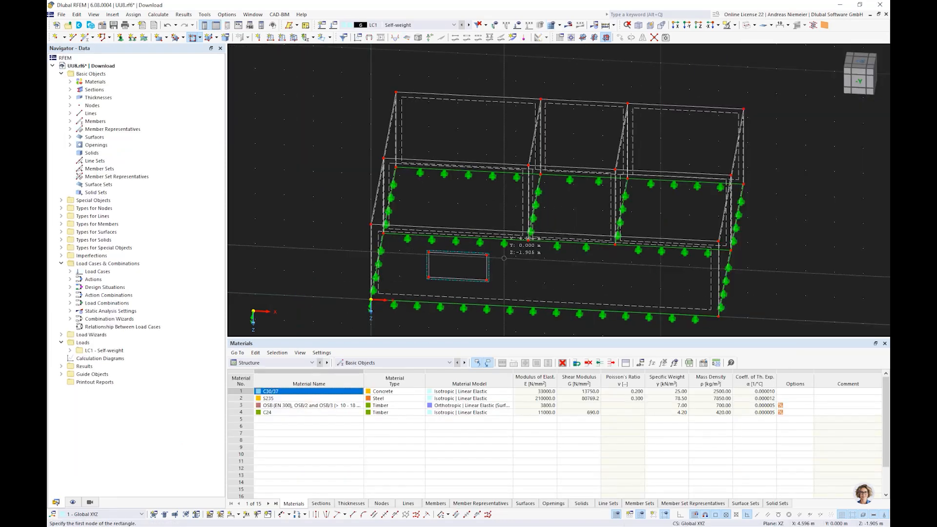
{"action": "left_click", "coordinate": [574, 259]}
{"action": "left_click", "coordinate": [631, 286]}
{"action": "key", "text": "Escape"}
- Check the stud layout around the two openings by briefly displaying the beam panel topology
{"action": "middle_click_drag", "start_coordinate": [790, 261], "coordinate": [714, 213]}
{"action": "scroll", "coordinate": [717, 216], "scroll_direction": "up", "scroll_amount": 1}
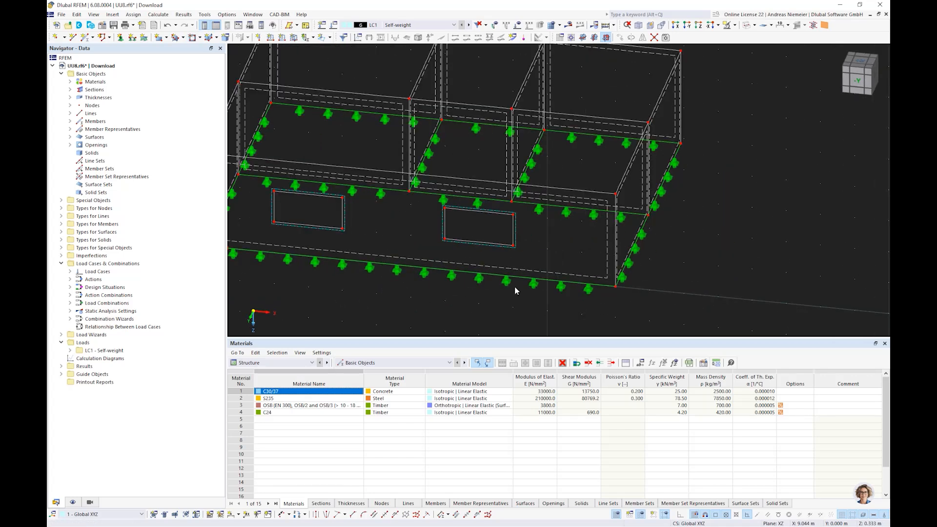
{"action": "left_click", "coordinate": [824, 26]}
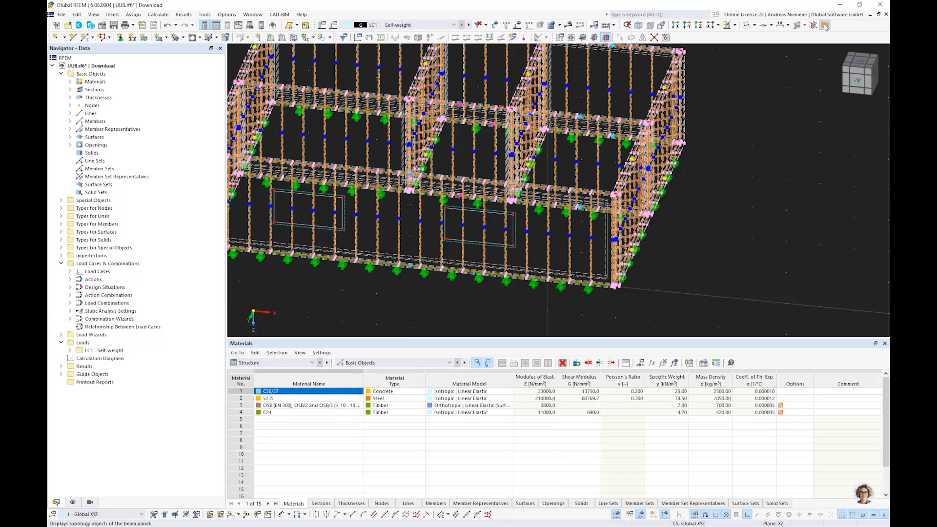
{"action": "left_click", "coordinate": [825, 26]}
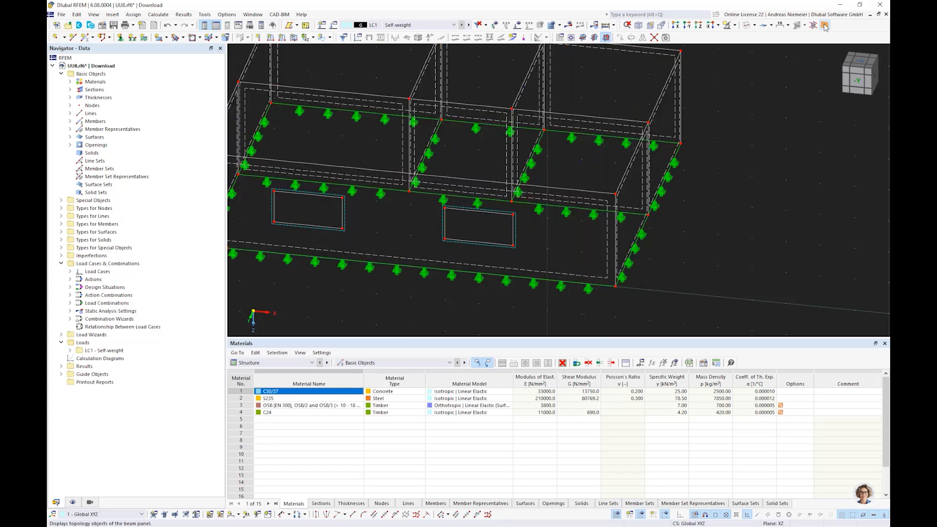
- Create surface cells due to the openings in the front wall, with vertical division lines along the opening edges
{"action": "right_click", "coordinate": [451, 266]}
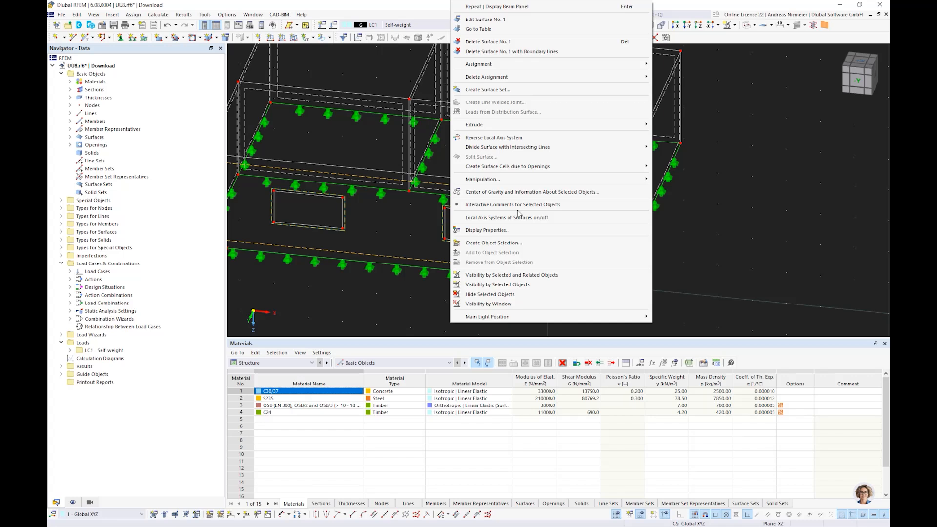
{"action": "mouse_move", "coordinate": [522, 179]}
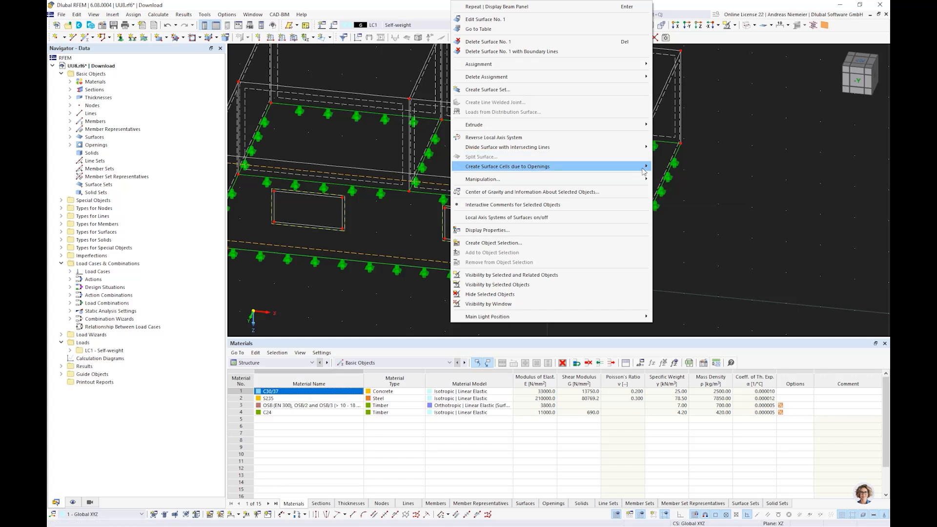
{"action": "mouse_move", "coordinate": [645, 170]}
{"action": "left_click", "coordinate": [687, 177]}
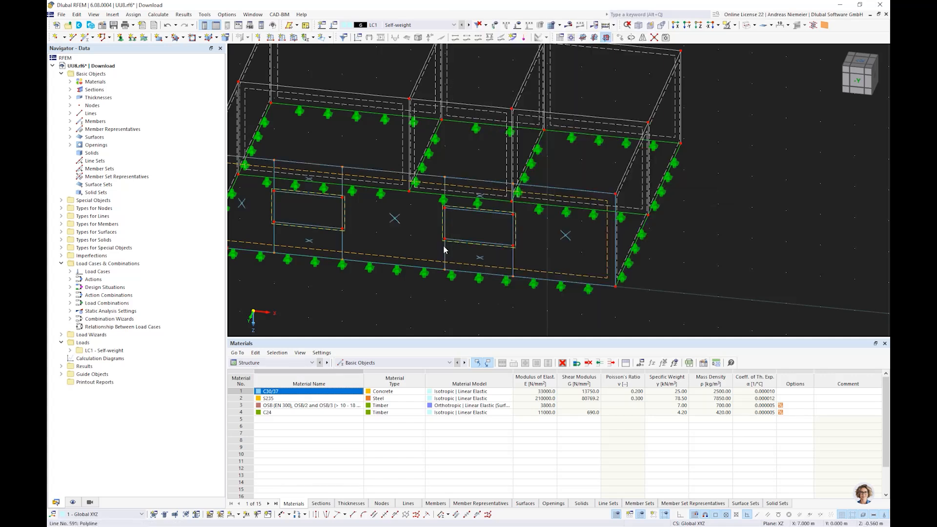
- Examine the stud layout around the front wall's openings by briefly displaying the beam panel topology, and look through the list of thicknesses
{"action": "scroll", "coordinate": [400, 314], "scroll_direction": "down", "scroll_amount": 3}
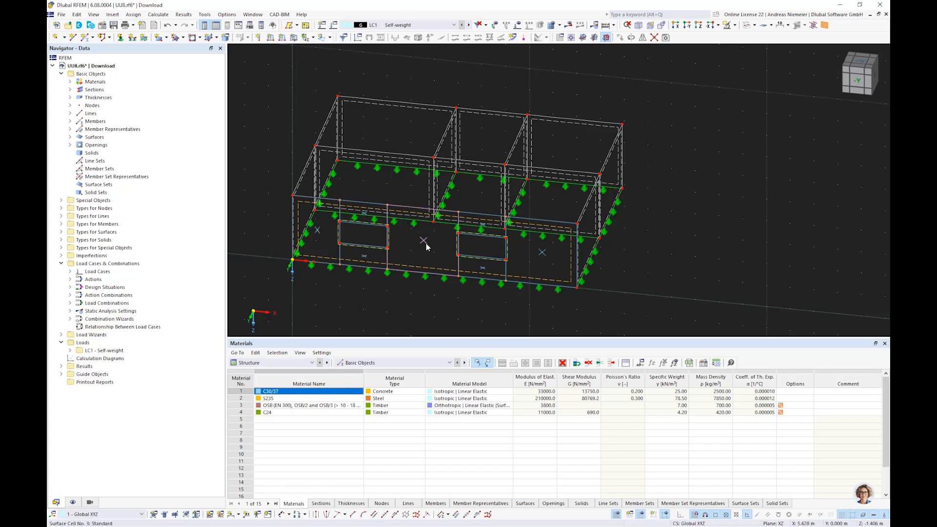
{"action": "left_click", "coordinate": [826, 25]}
{"action": "middle_click_drag", "start_coordinate": [466, 292], "coordinate": [456, 300], "text": "ctrl"}
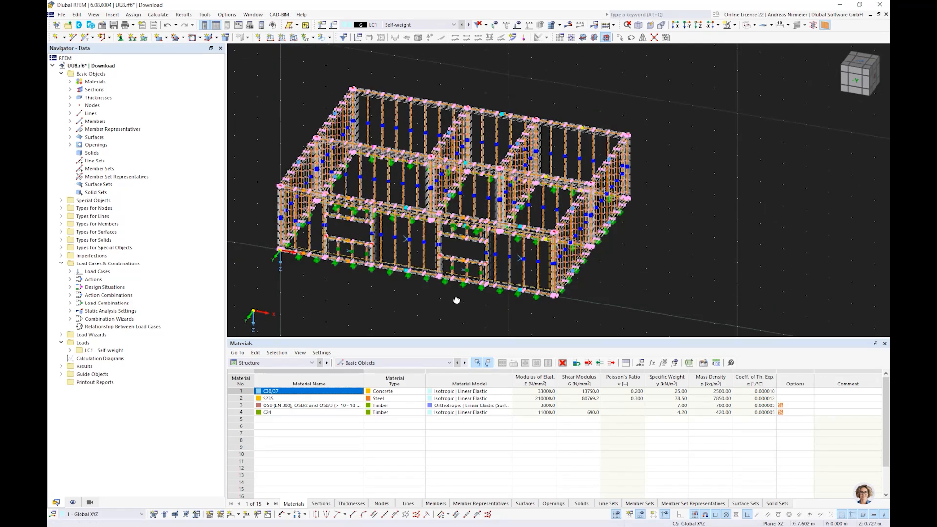
{"action": "scroll", "coordinate": [332, 225], "scroll_direction": "up", "scroll_amount": 5}
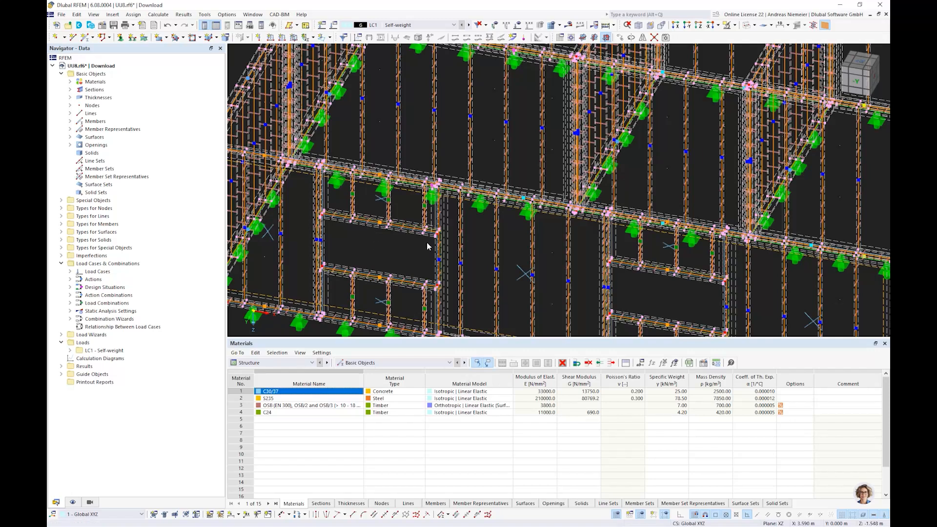
{"action": "scroll", "coordinate": [428, 246], "scroll_direction": "down", "scroll_amount": 5}
{"action": "scroll", "coordinate": [451, 247], "scroll_direction": "up", "scroll_amount": 3}
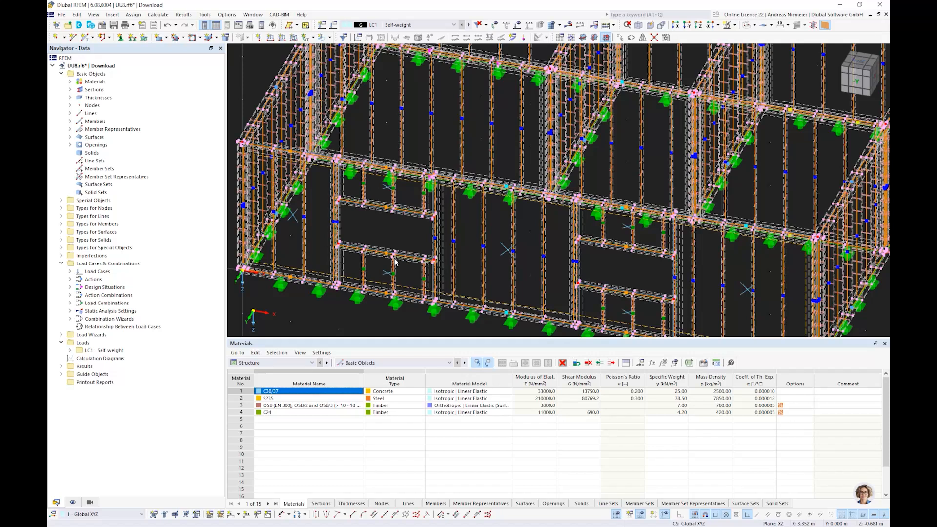
{"action": "scroll", "coordinate": [313, 304], "scroll_direction": "down", "scroll_amount": 3}
{"action": "middle_click_drag", "start_coordinate": [700, 231], "coordinate": [729, 143]}
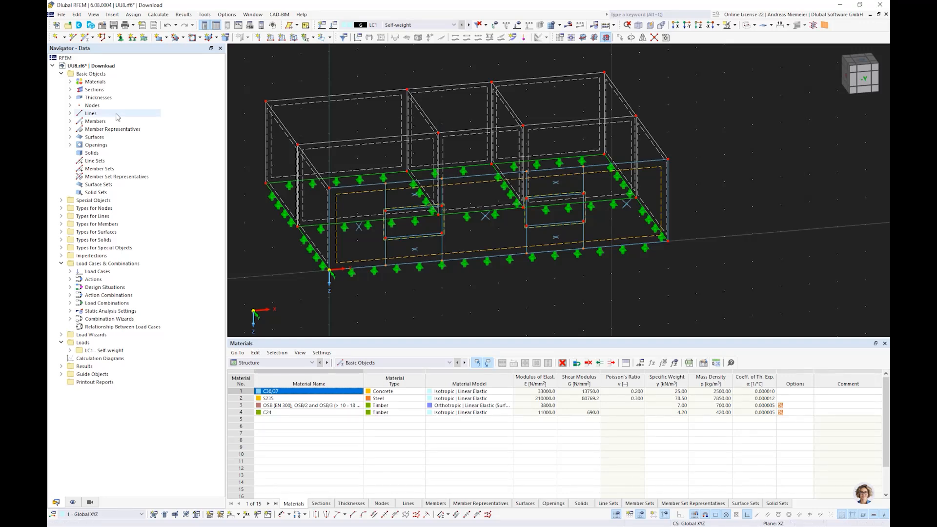
{"action": "left_click", "coordinate": [71, 97]}
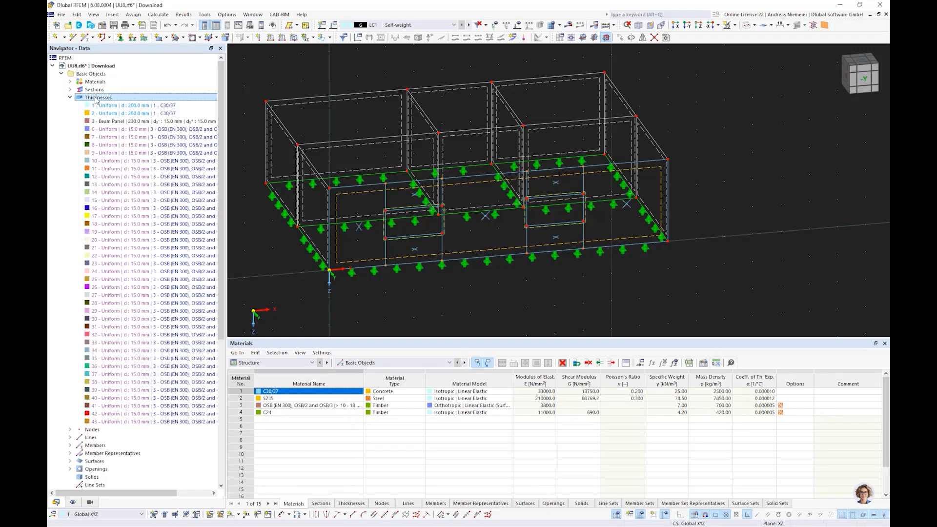
{"action": "double_click", "coordinate": [121, 97]}
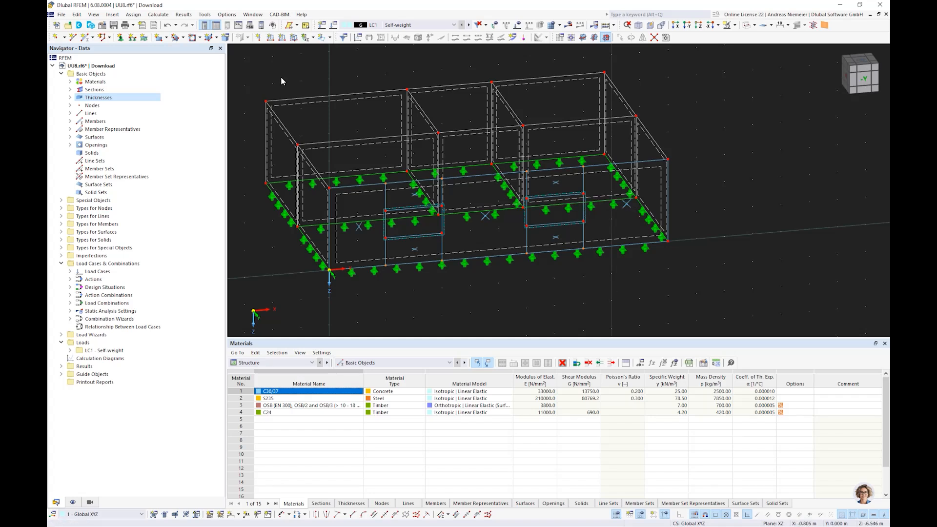
- Close the model UU8.rf6
{"action": "left_click", "coordinate": [61, 14]}
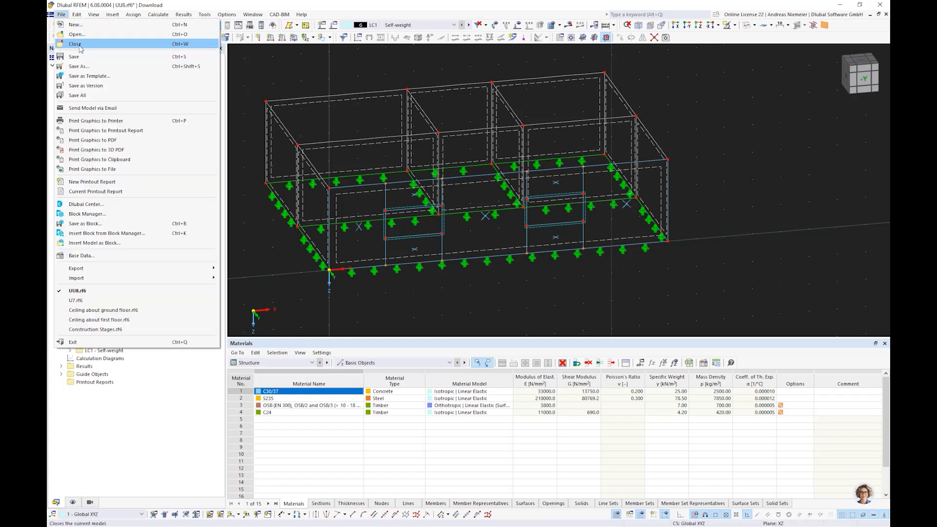
{"action": "left_click", "coordinate": [79, 45]}
{"action": "left_click", "coordinate": [505, 307]}
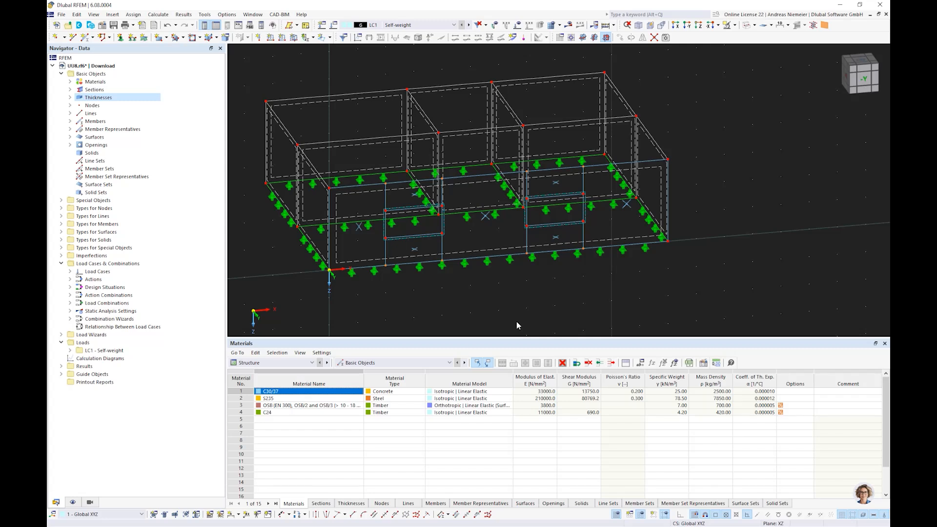
- Open the model Load distribution.rf6 from the Umstieg folder on the desktop
{"action": "left_click", "coordinate": [55, 14]}
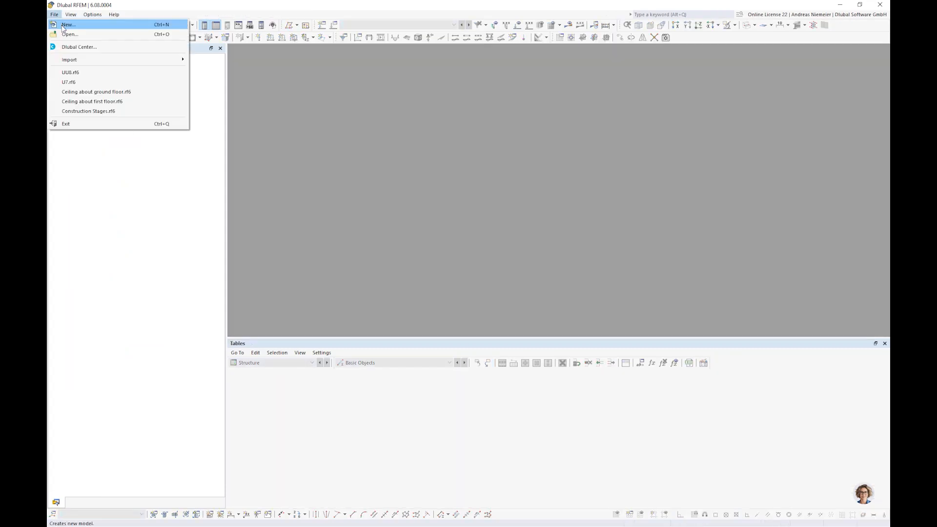
{"action": "left_click", "coordinate": [83, 37]}
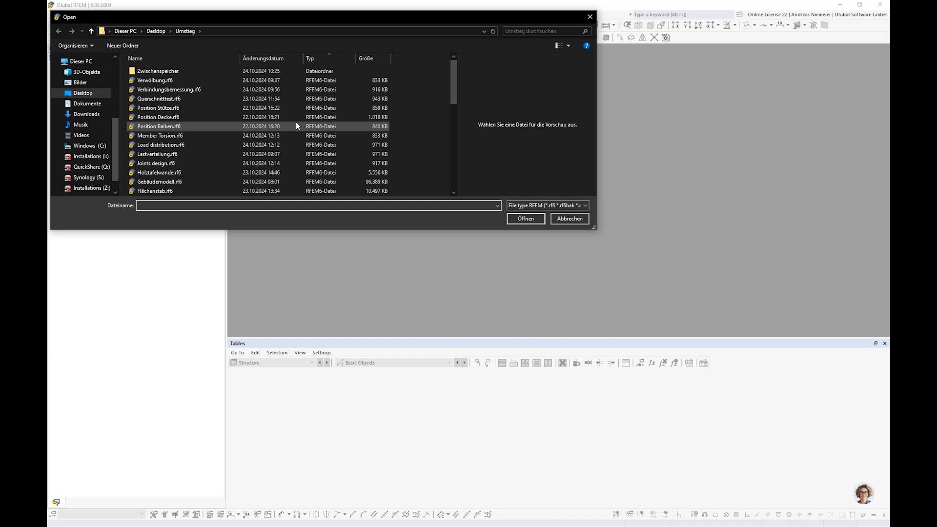
{"action": "left_click", "coordinate": [175, 154]}
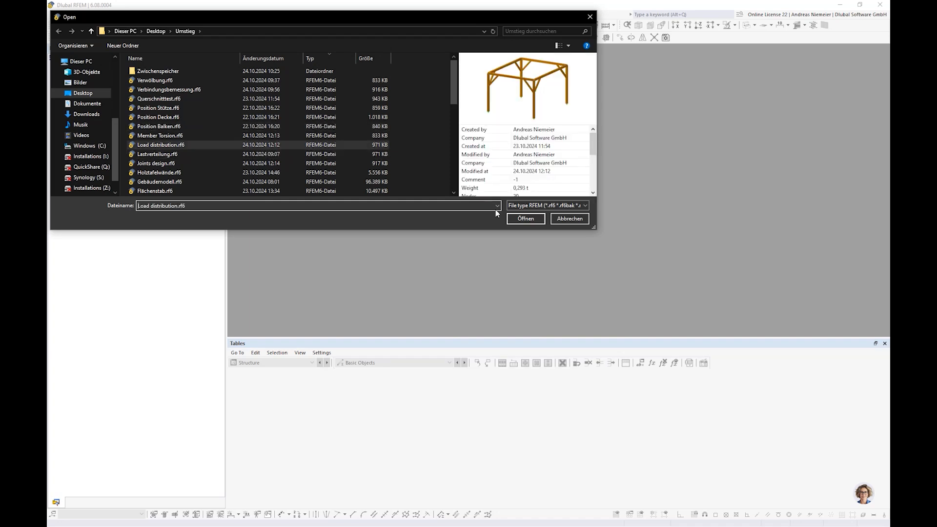
{"action": "left_click", "coordinate": [525, 219]}
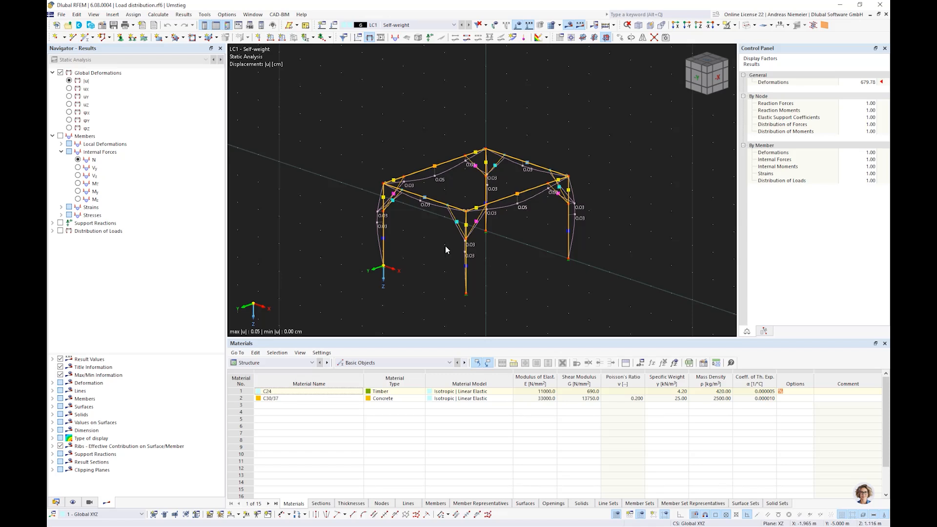
{"action": "middle_click_drag", "start_coordinate": [530, 249], "coordinate": [517, 264], "text": "ctrl"}
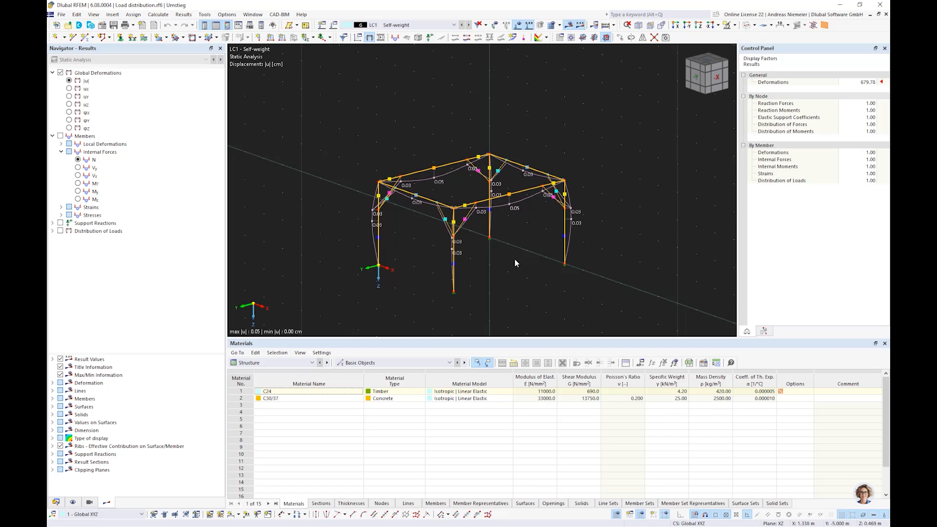
- Create load case LC2 named S with the action category Snow/Ice loads - H <= 1000 m
{"action": "left_click", "coordinate": [323, 26]}
{"action": "type", "text": "S"}
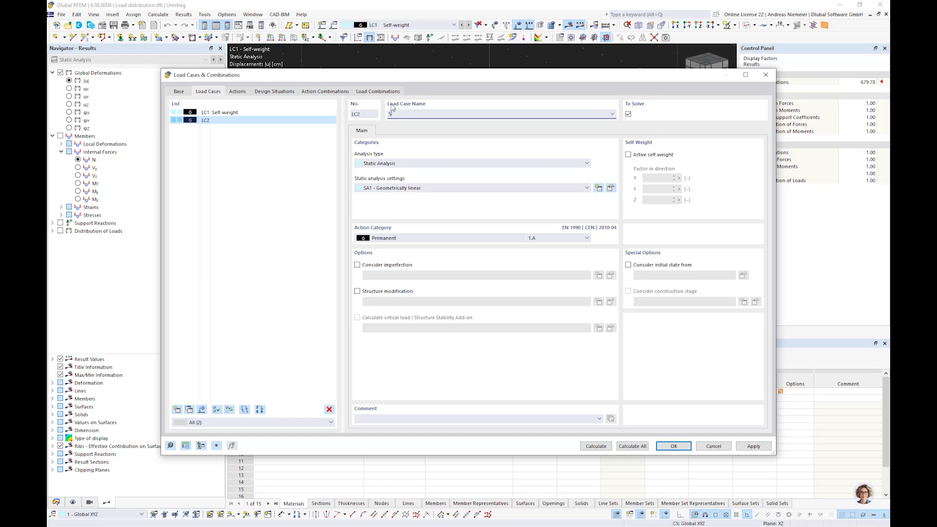
{"action": "left_click", "coordinate": [389, 238]}
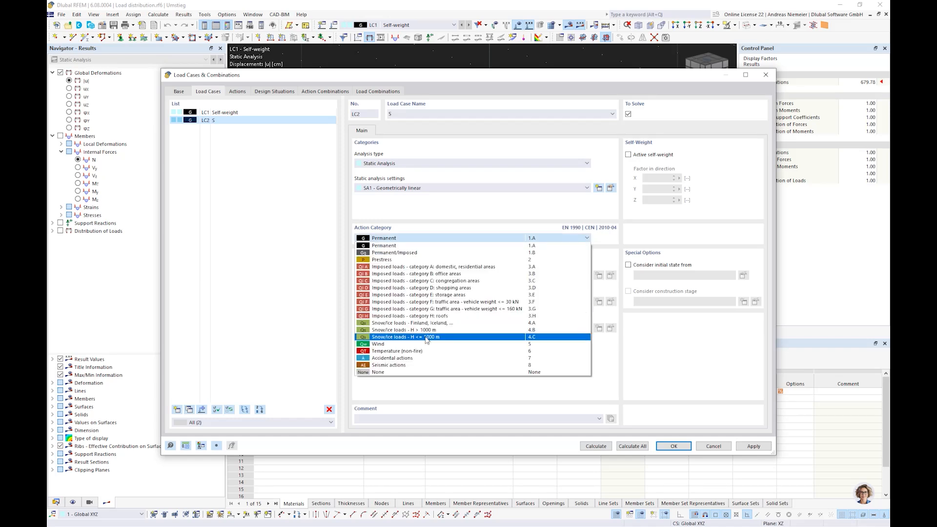
{"action": "left_click", "coordinate": [427, 338]}
{"action": "left_click", "coordinate": [670, 446]}
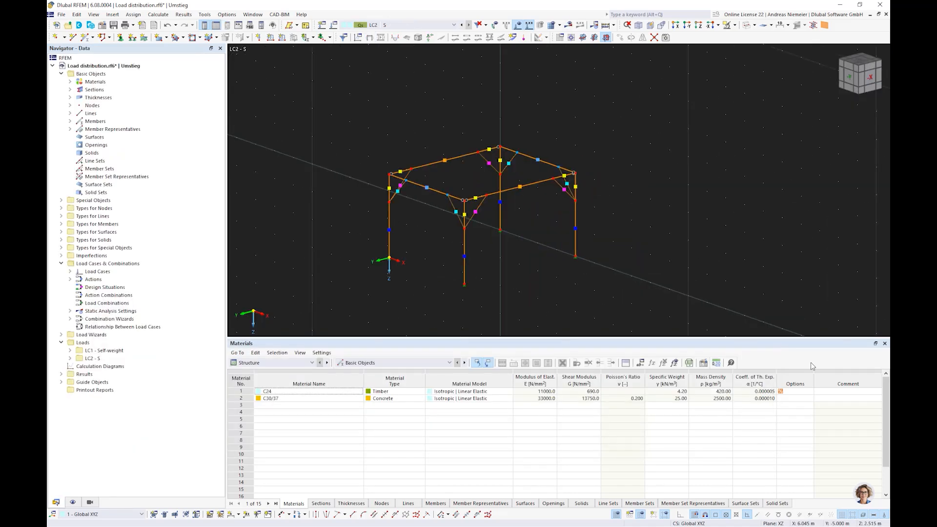
- Create a plane load transfer surface from the boundary lines of the four top beams and display the model as transparent solids
{"action": "left_click", "coordinate": [884, 344]}
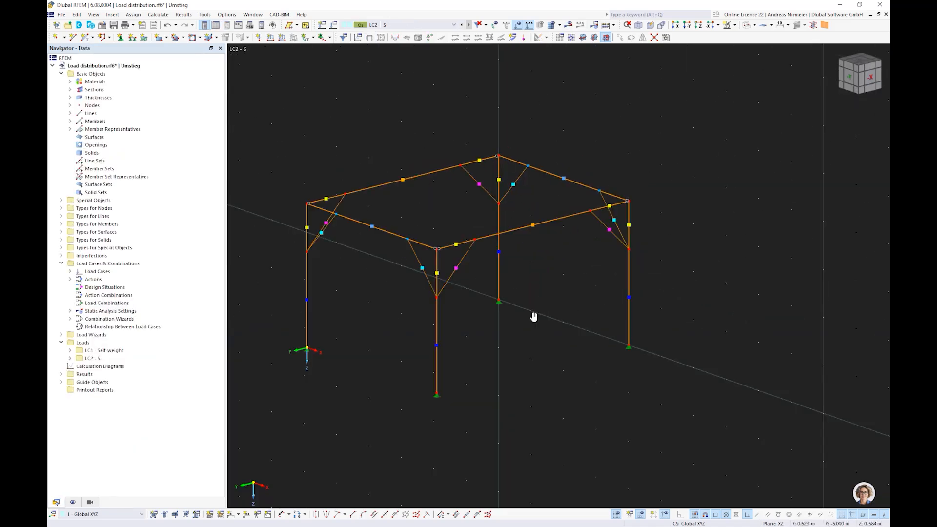
{"action": "middle_click_drag", "start_coordinate": [533, 317], "coordinate": [544, 296]}
{"action": "scroll", "coordinate": [544, 297], "scroll_direction": "down", "scroll_amount": 1}
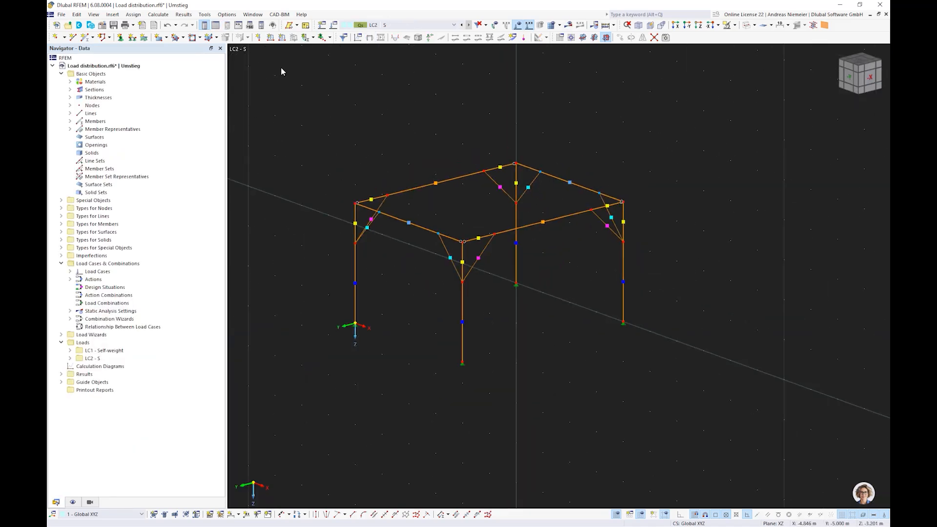
{"action": "left_click", "coordinate": [166, 38]}
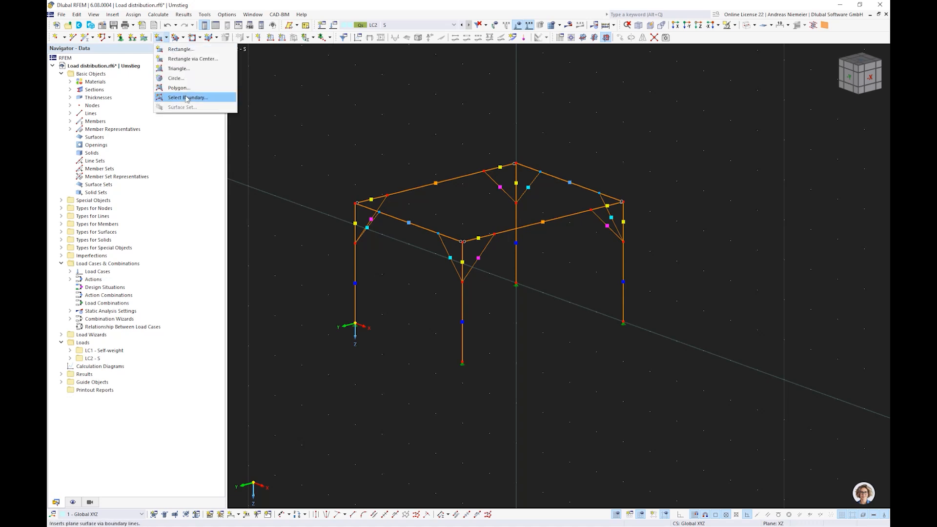
{"action": "left_click", "coordinate": [187, 98]}
{"action": "left_click", "coordinate": [241, 146]}
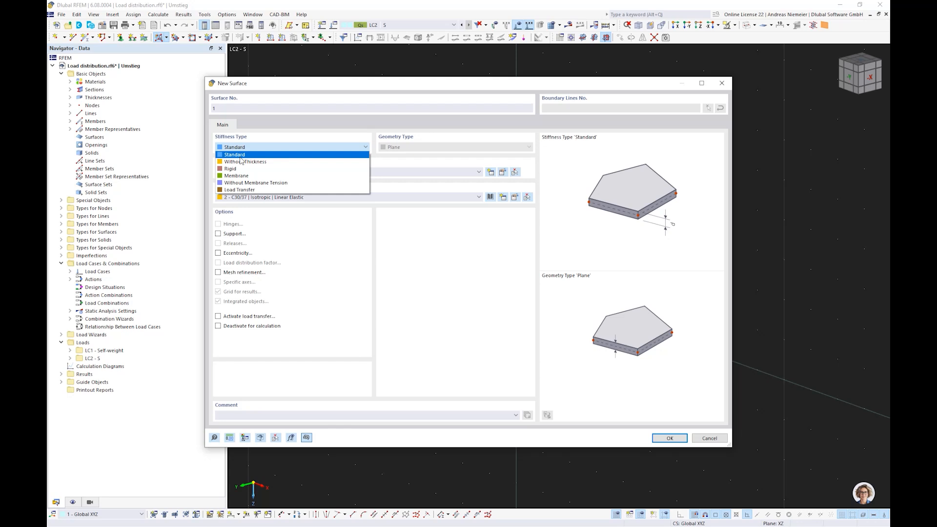
{"action": "left_click", "coordinate": [232, 190]}
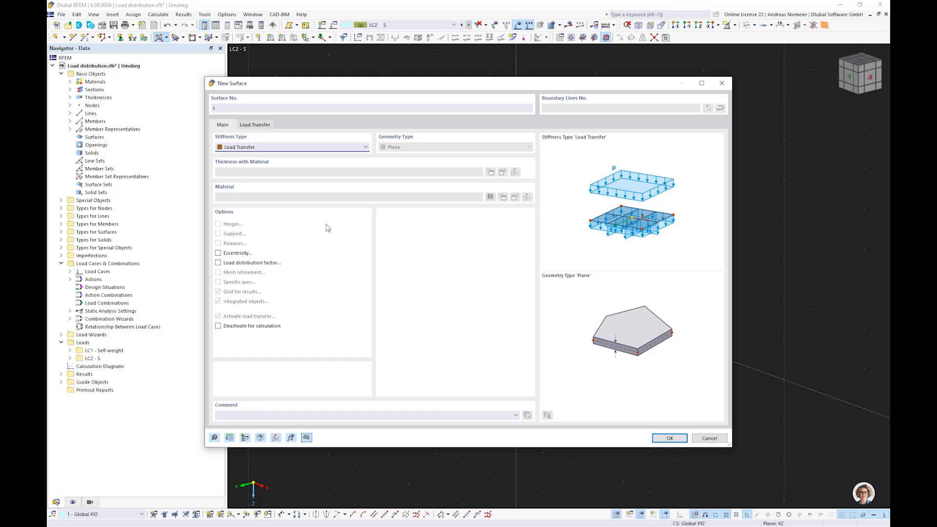
{"action": "left_click", "coordinate": [669, 439]}
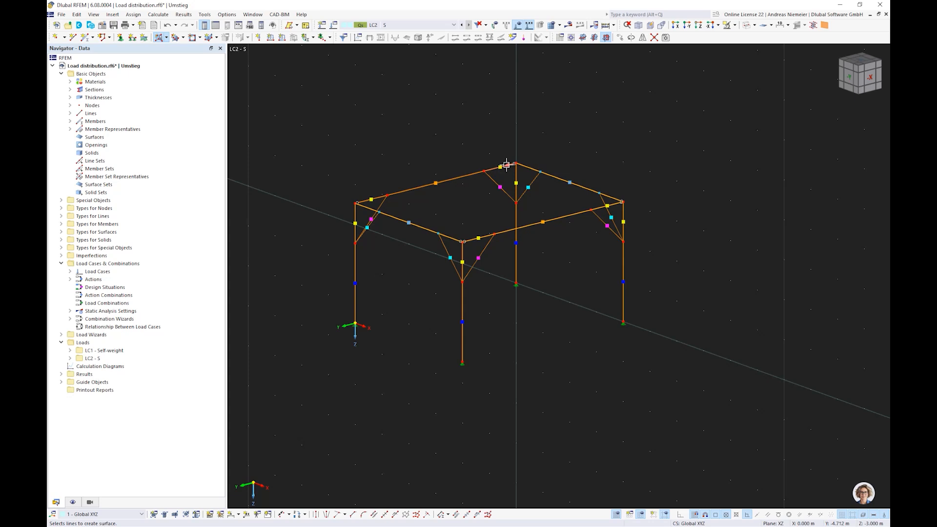
{"action": "left_click", "coordinate": [378, 198]}
{"action": "key", "text": "Escape"}
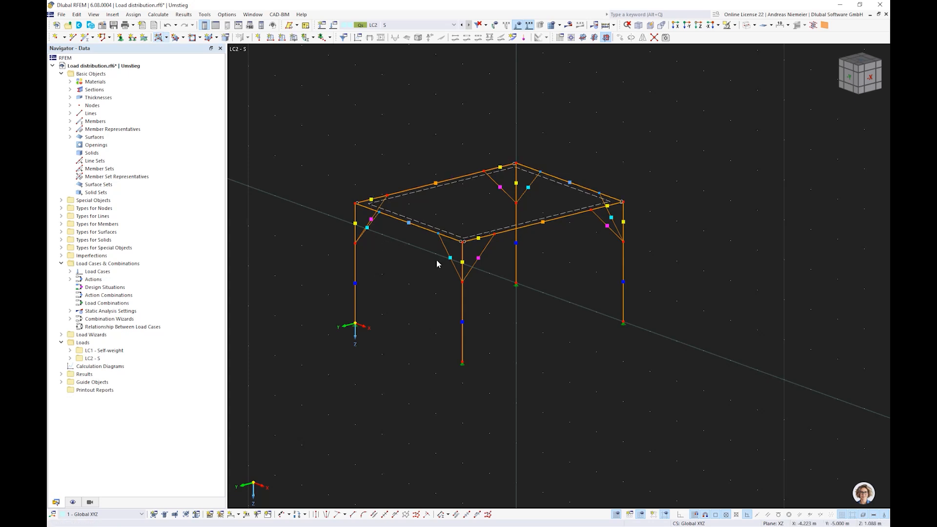
{"action": "left_click", "coordinate": [747, 26]}
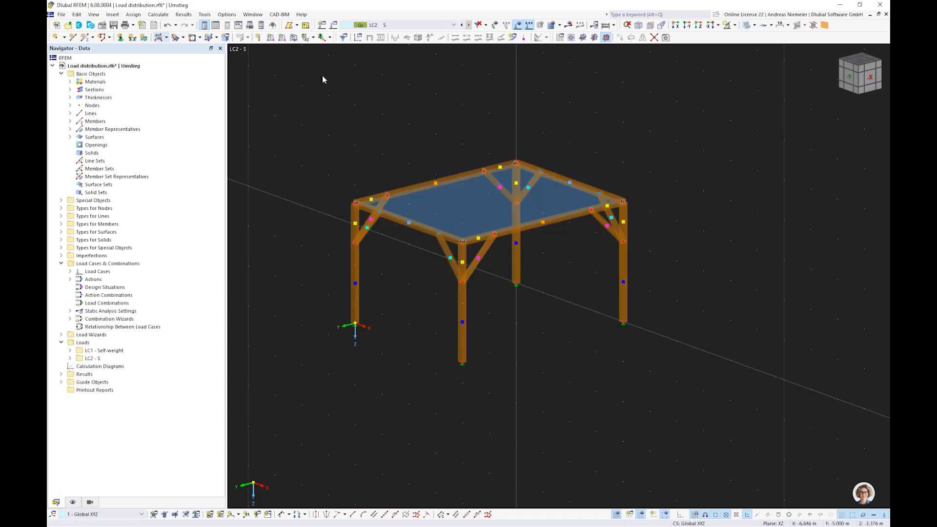
- Apply a uniform surface load of 1 kN/m² to the roof surface in LC2, acting global in Z on projected area
{"action": "left_click", "coordinate": [294, 38]}
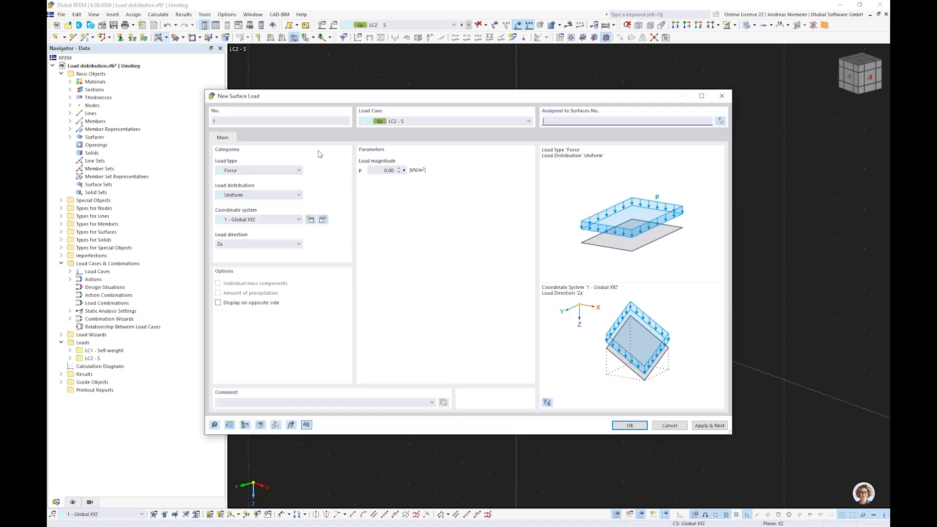
{"action": "left_click", "coordinate": [254, 244]}
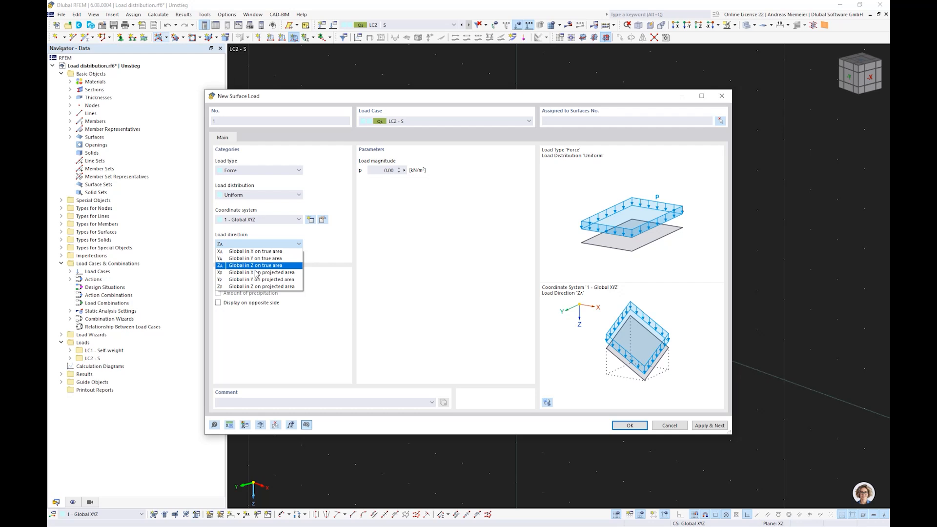
{"action": "left_click", "coordinate": [253, 286]}
{"action": "key", "text": "Tab"}
{"action": "type", "text": "1"}
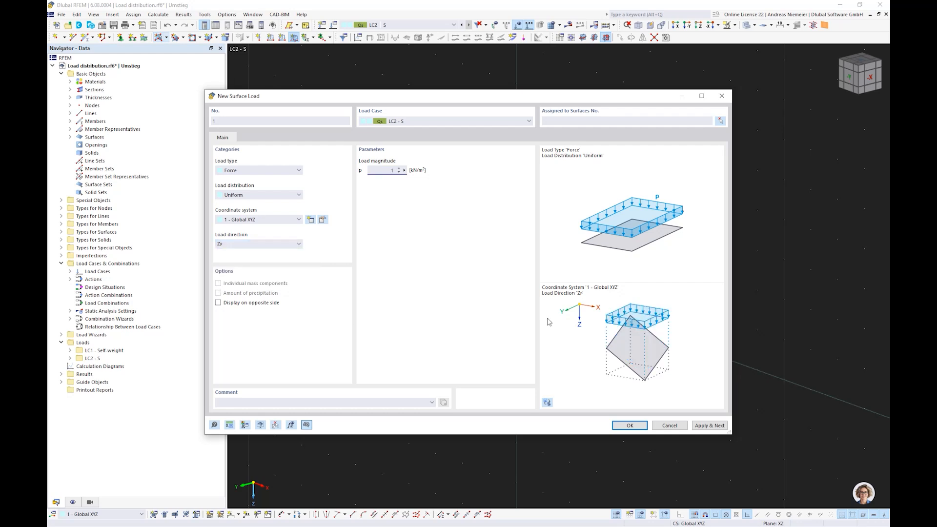
{"action": "left_click", "coordinate": [627, 425]}
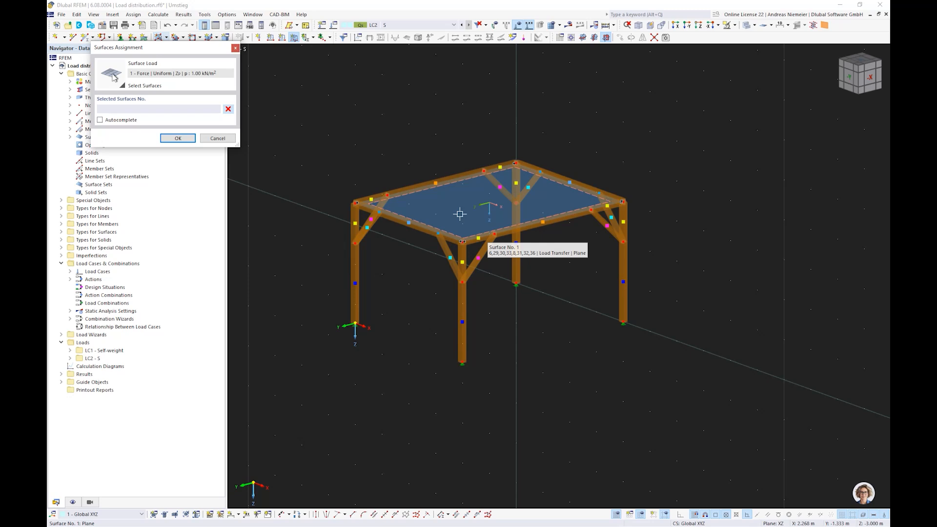
{"action": "left_click", "coordinate": [459, 214]}
{"action": "left_click", "coordinate": [177, 138]}
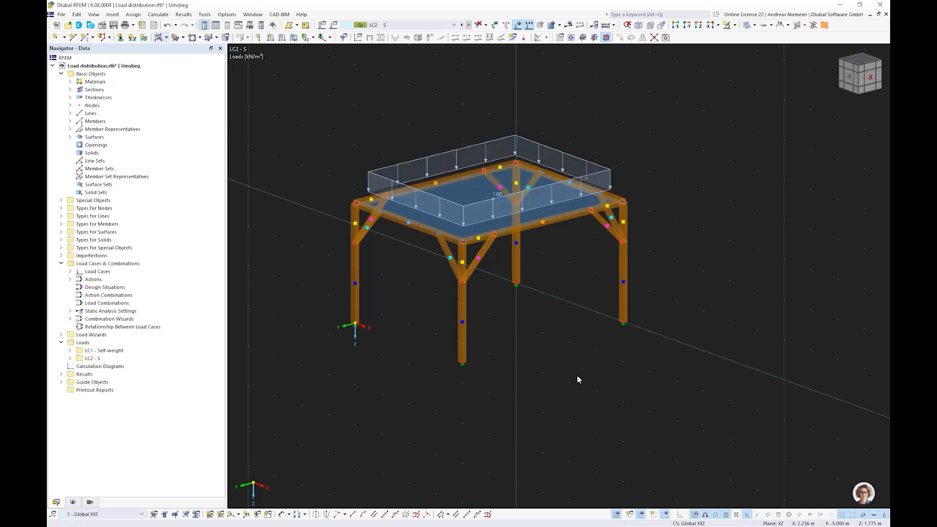
- Calculate the LC2 results and turn on the display of loads from the distribution surface
{"action": "left_click", "coordinate": [569, 25]}
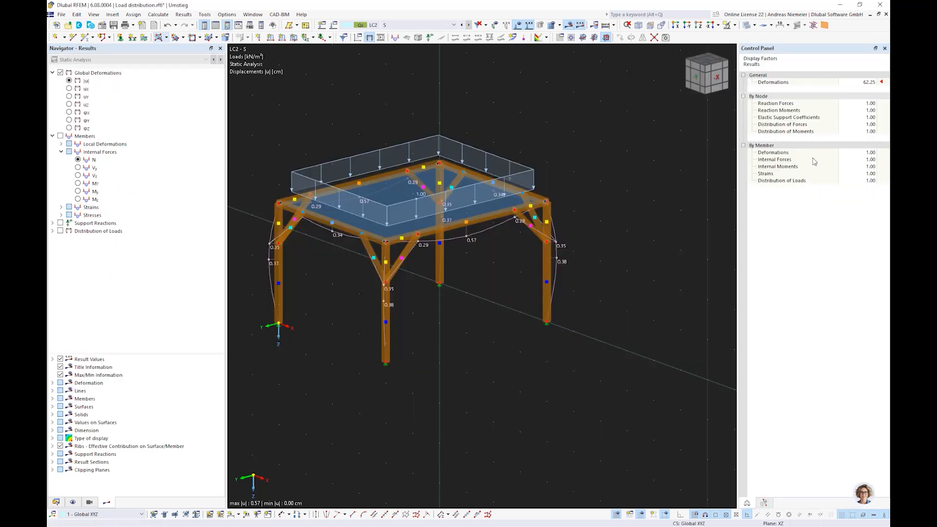
{"action": "middle_click_drag", "start_coordinate": [607, 261], "coordinate": [444, 300], "text": "ctrl"}
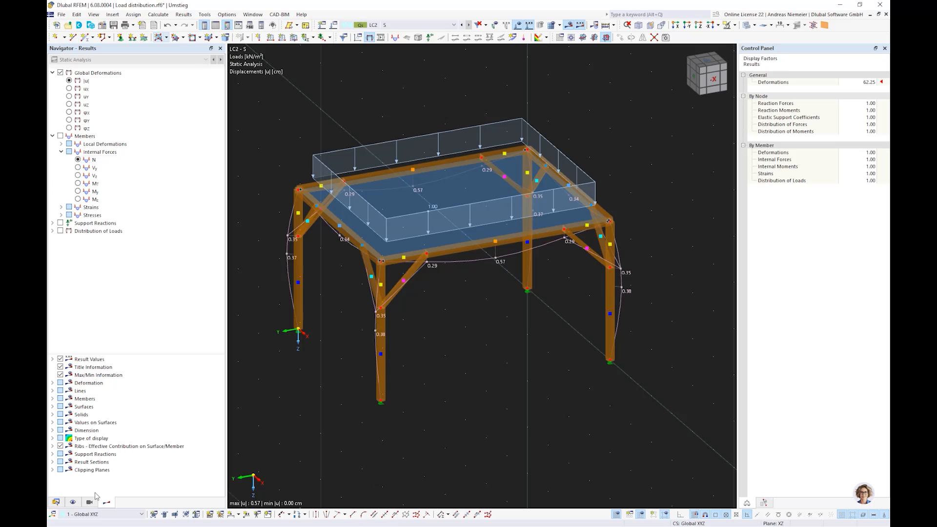
{"action": "left_click", "coordinate": [73, 502]}
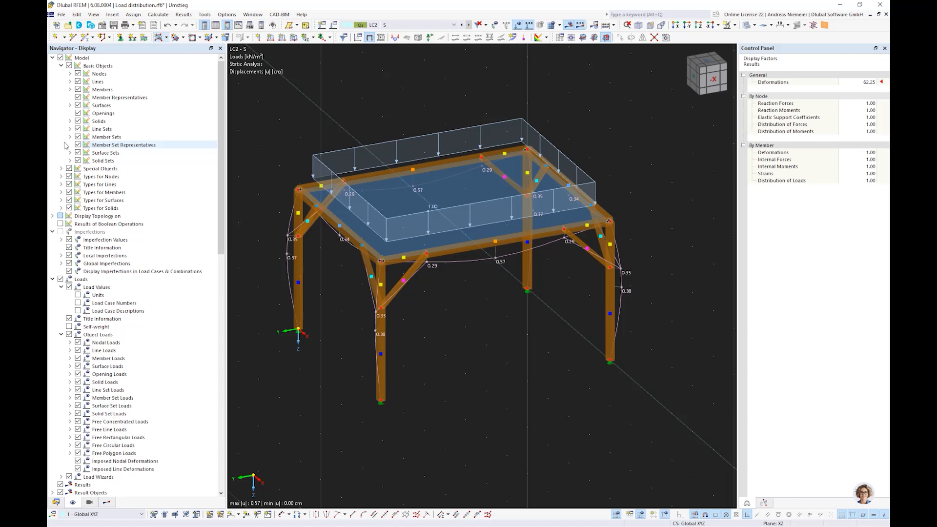
{"action": "left_click", "coordinate": [71, 105]}
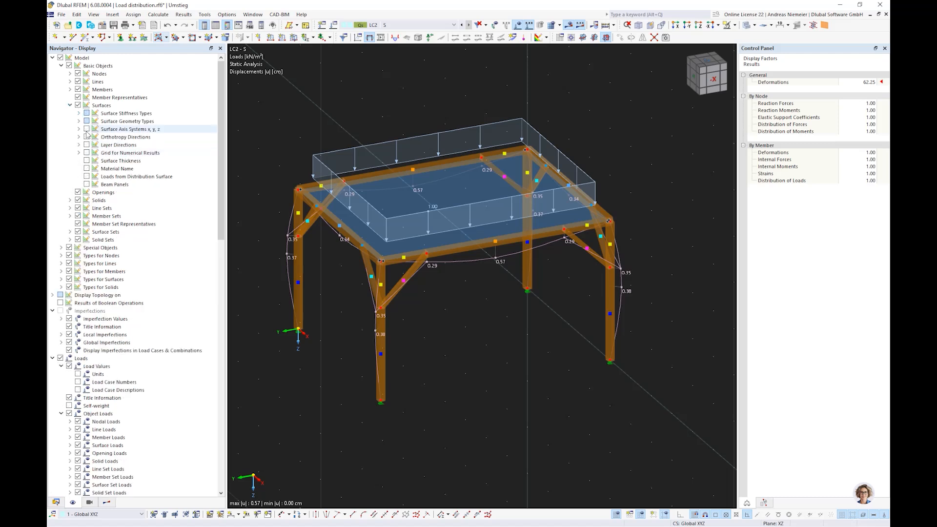
{"action": "left_click", "coordinate": [87, 176]}
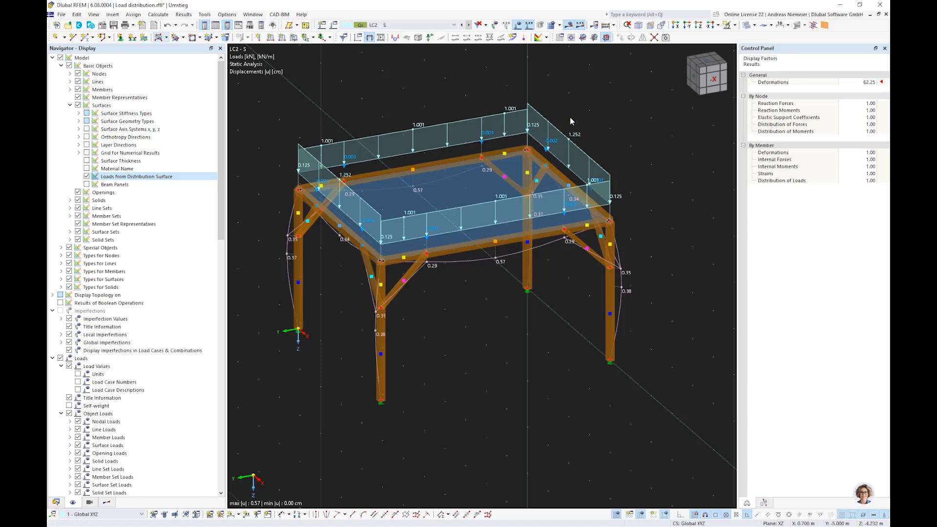
{"action": "left_click", "coordinate": [443, 199]}
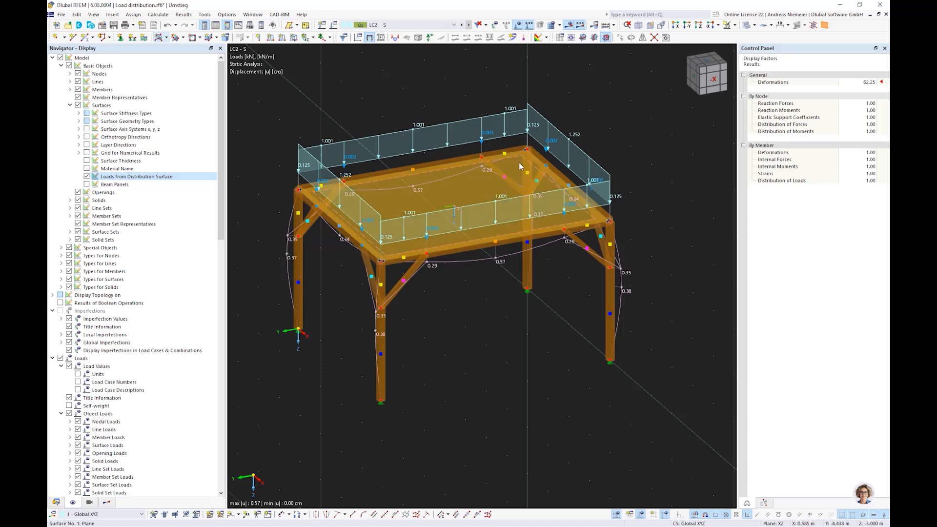
{"action": "left_click", "coordinate": [472, 345]}
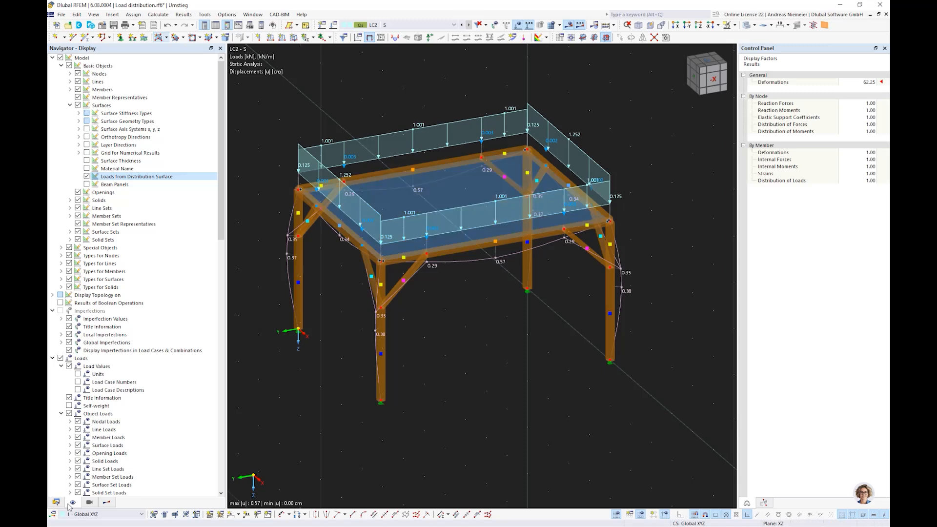
- Set the roof surface's load transfer direction to y | Stripes
{"action": "double_click", "coordinate": [453, 188]}
{"action": "left_click", "coordinate": [269, 126]}
{"action": "left_click", "coordinate": [252, 157]}
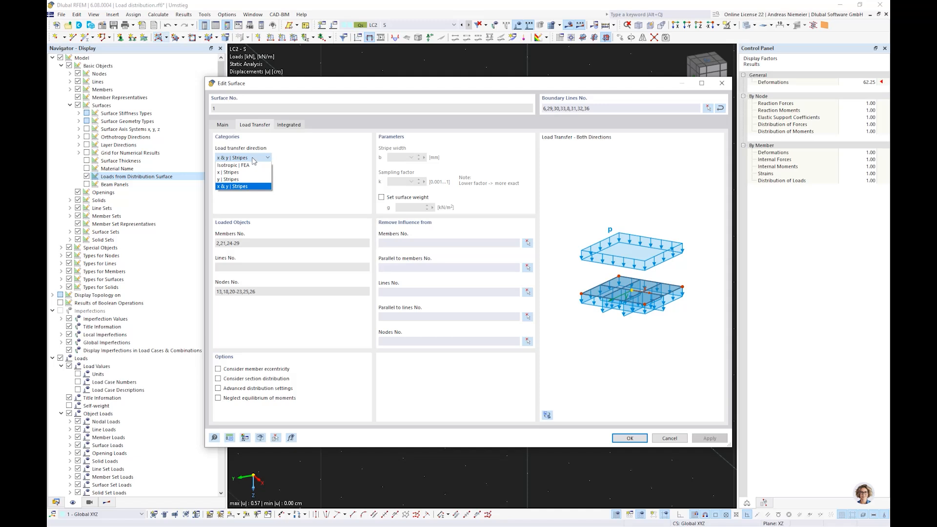
{"action": "left_click", "coordinate": [231, 179]}
{"action": "left_click", "coordinate": [627, 439]}
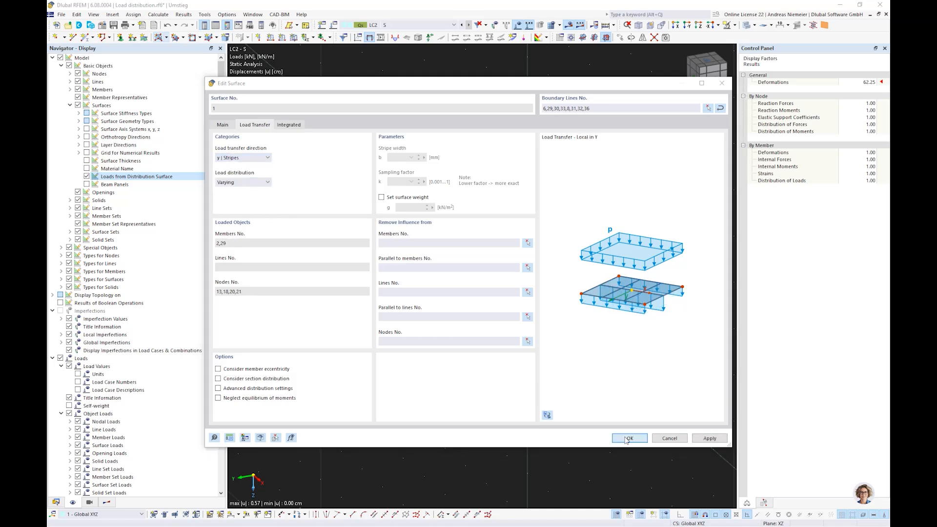
{"action": "left_click", "coordinate": [505, 311]}
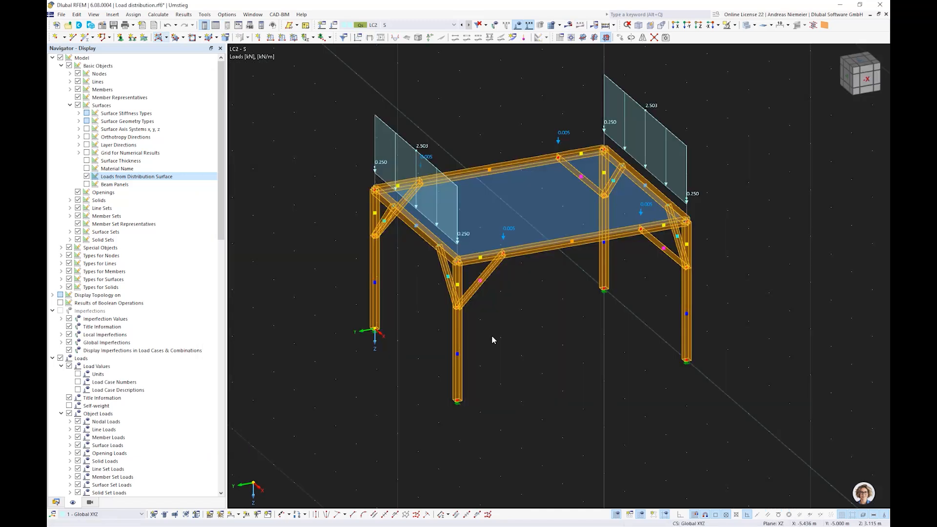
- Set the roof surface's load transfer direction to Isotropic | FEA
{"action": "double_click", "coordinate": [538, 221]}
{"action": "left_click", "coordinate": [254, 125]}
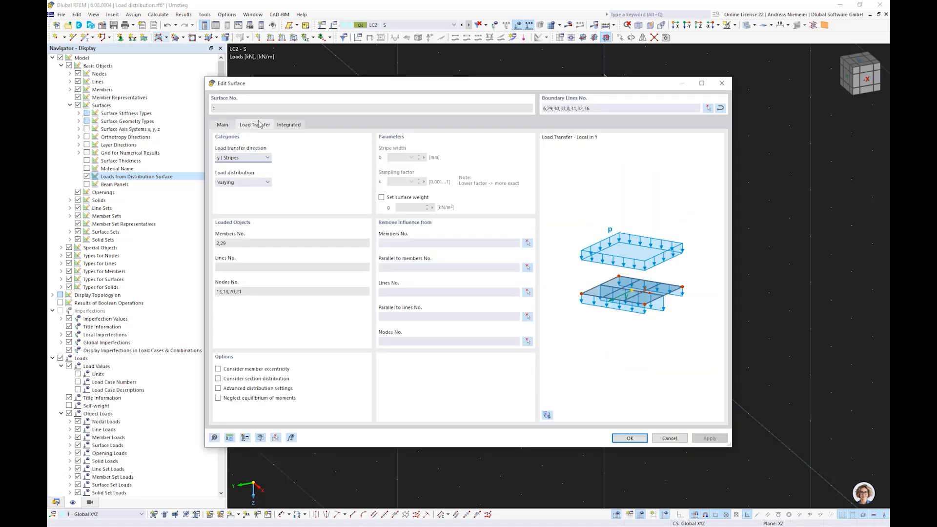
{"action": "left_click", "coordinate": [246, 157]}
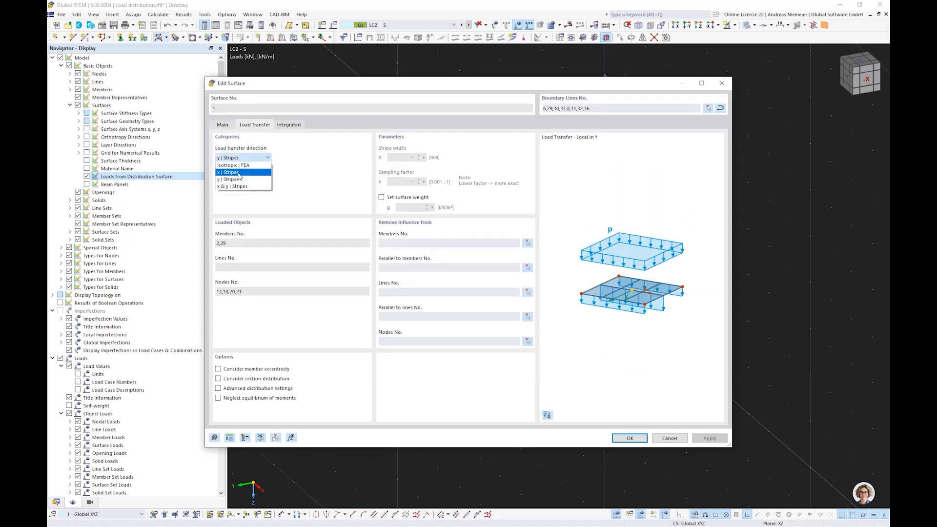
{"action": "left_click", "coordinate": [234, 166]}
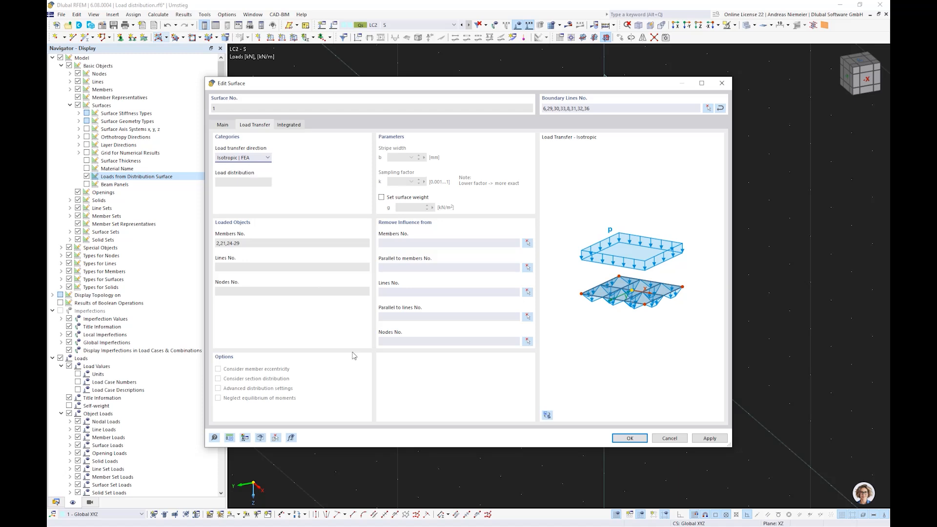
{"action": "left_click", "coordinate": [629, 438]}
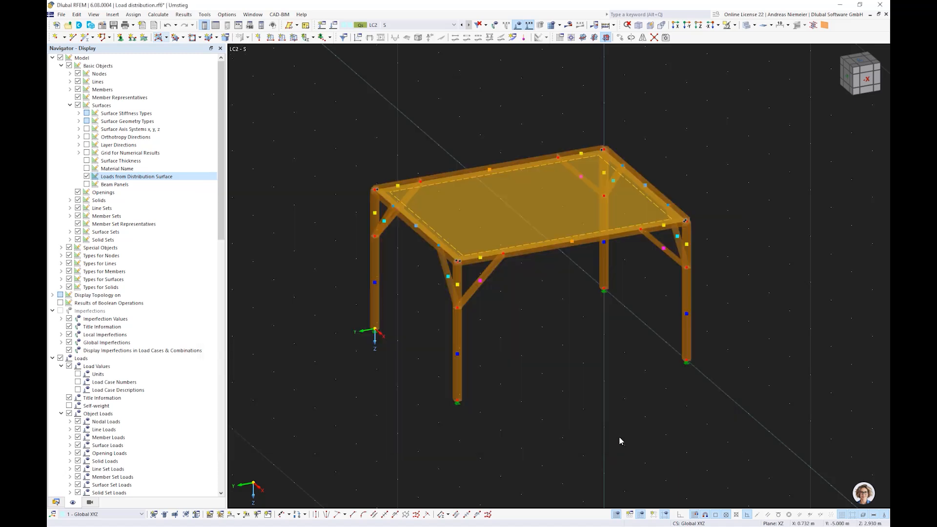
{"action": "left_click", "coordinate": [582, 389]}
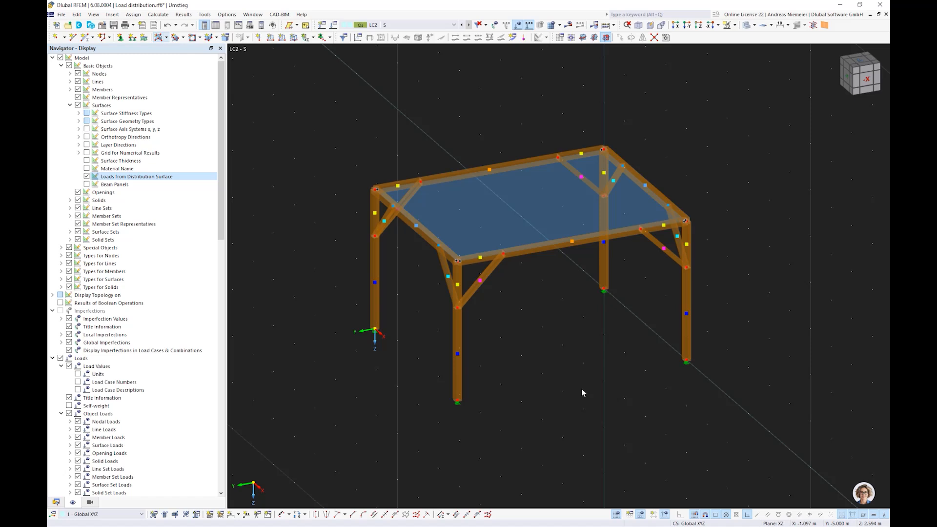
- Recalculate LC2 with results shown, inspect the distributed loads on the beams from several sides, and select the roof surface
{"action": "left_click", "coordinate": [568, 25]}
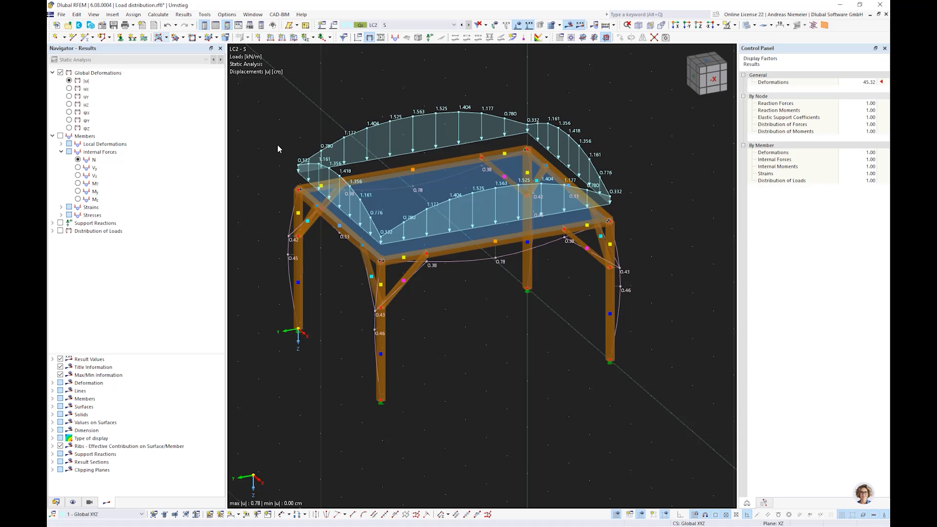
{"action": "middle_click_drag", "start_coordinate": [398, 209], "coordinate": [401, 329], "text": "ctrl"}
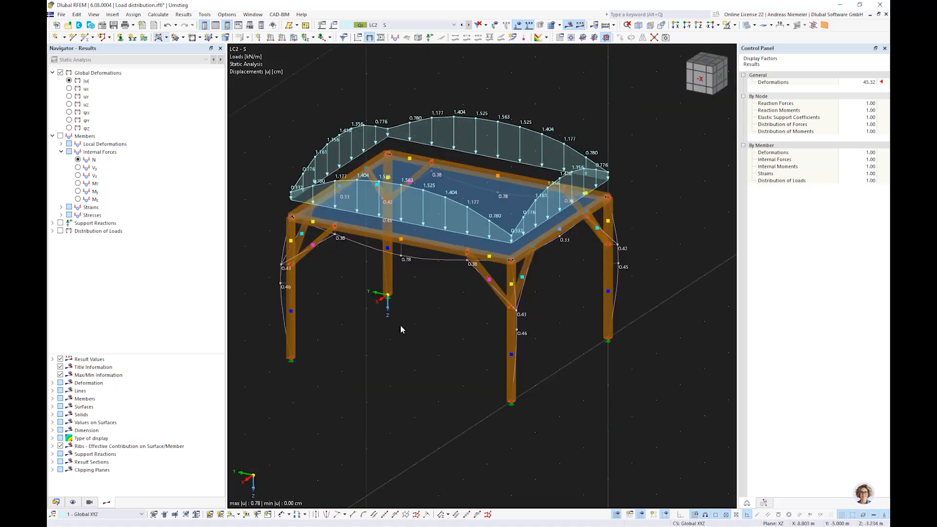
{"action": "scroll", "coordinate": [401, 329], "scroll_direction": "down", "scroll_amount": 1}
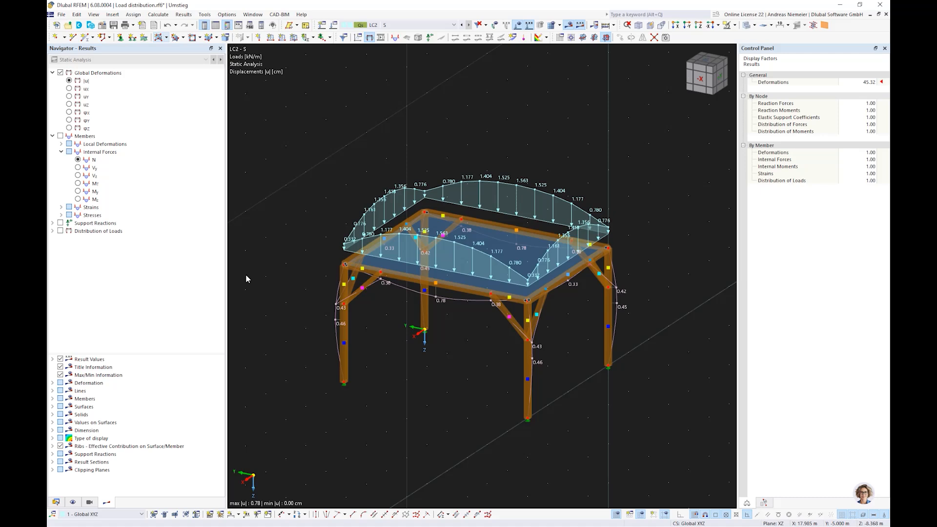
{"action": "left_click", "coordinate": [486, 242]}
{"action": "middle_click_drag", "start_coordinate": [446, 348], "coordinate": [471, 396]}
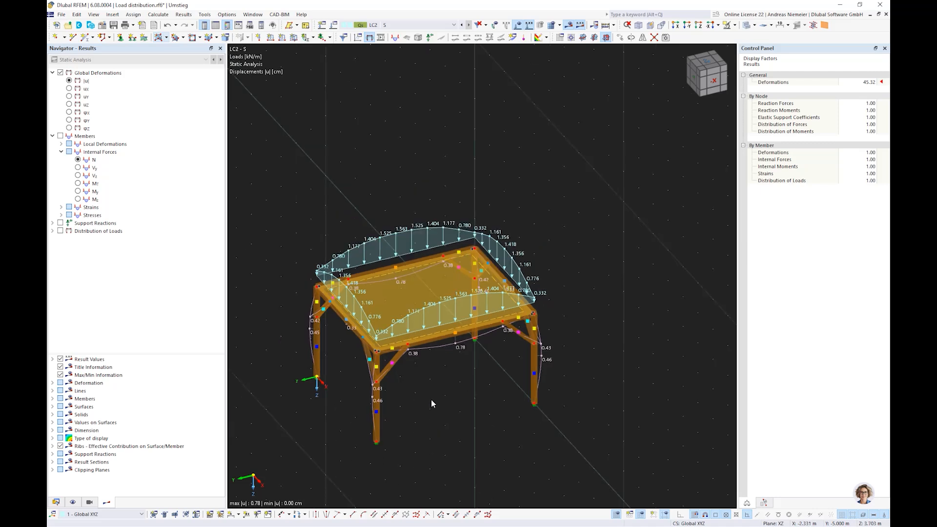
- Hide the loads and draw an arc via three nodes, about 4.64 m long, above the roof beam at Y = -5 m, ending at its corner nodes
{"action": "left_click", "coordinate": [467, 395]}
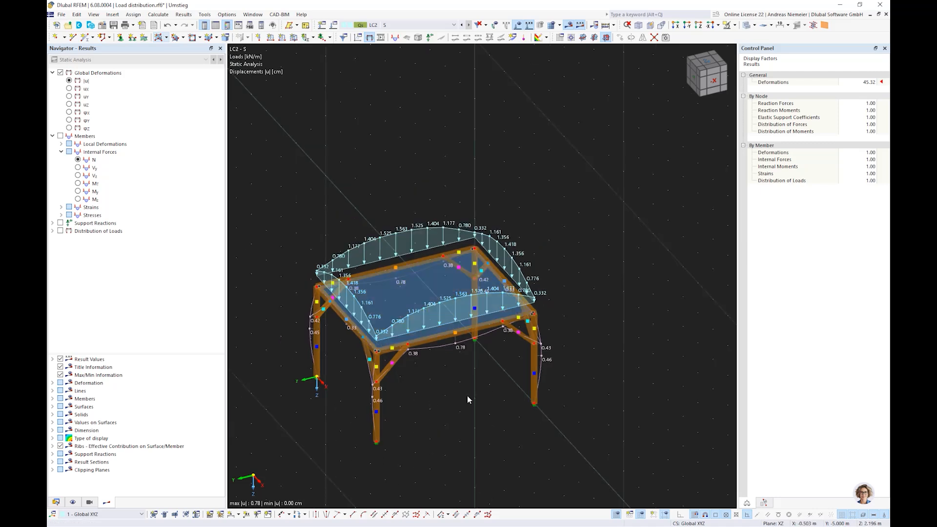
{"action": "left_click", "coordinate": [517, 25]}
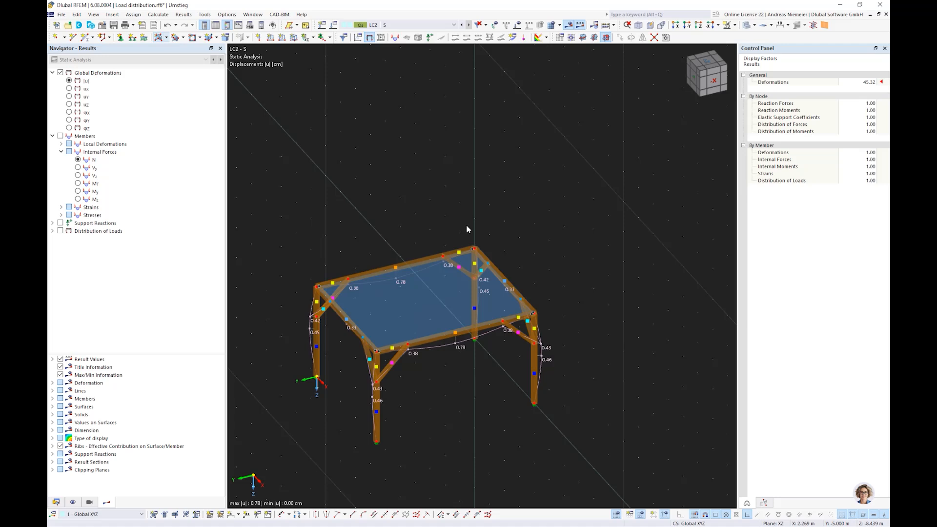
{"action": "scroll", "coordinate": [337, 358], "scroll_direction": "up", "scroll_amount": 2}
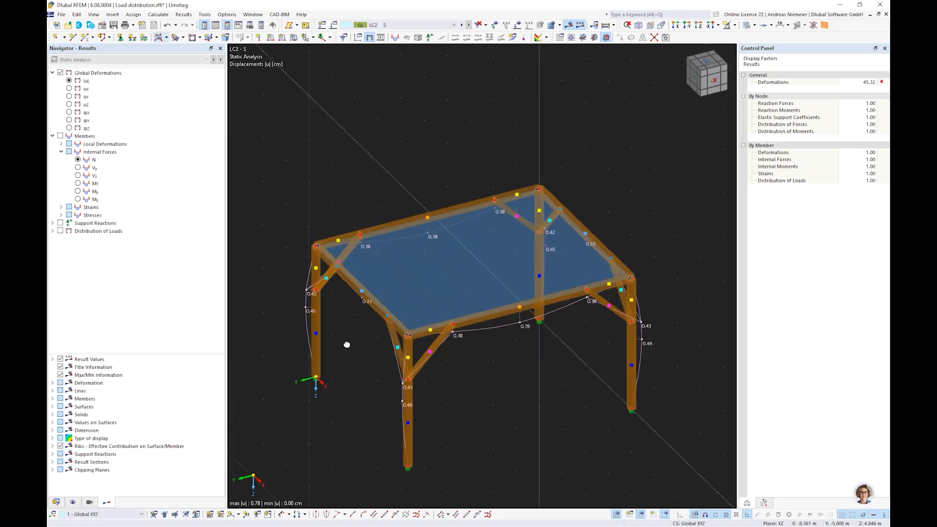
{"action": "middle_click_drag", "start_coordinate": [346, 345], "coordinate": [354, 329], "text": "ctrl"}
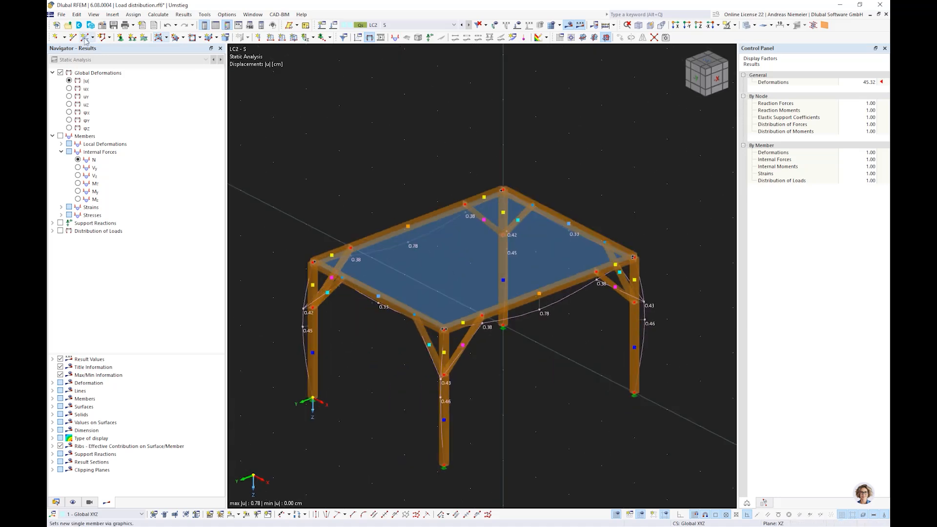
{"action": "left_click", "coordinate": [109, 37]}
{"action": "left_click", "coordinate": [115, 61]}
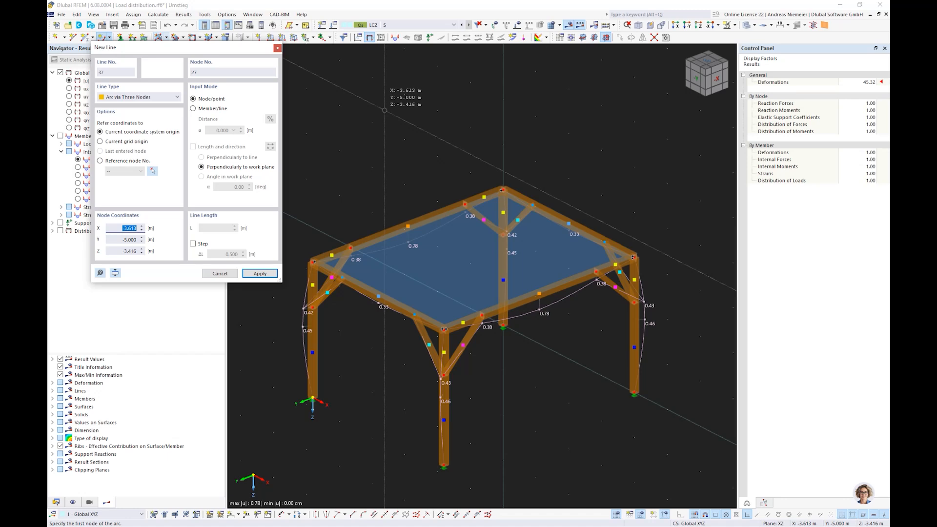
{"action": "left_click", "coordinate": [503, 190]}
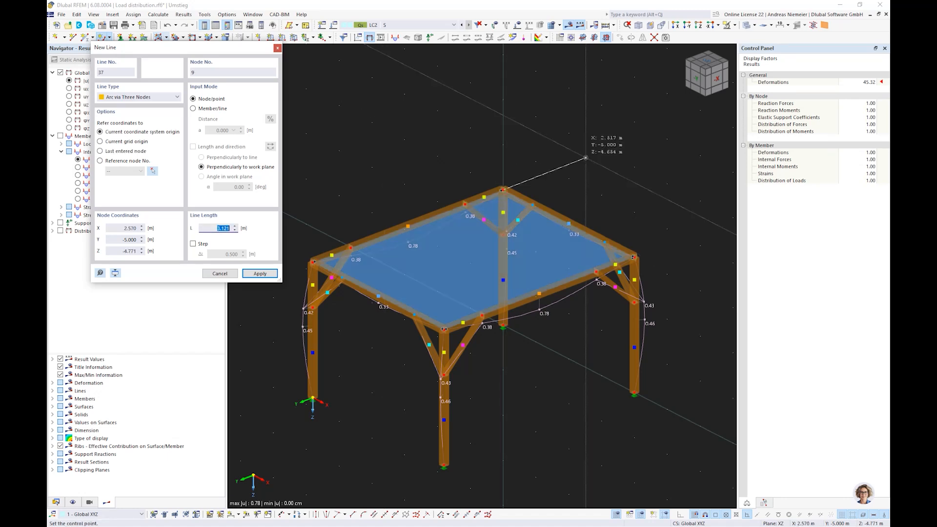
{"action": "scroll", "coordinate": [591, 165], "scroll_direction": "down", "scroll_amount": 3}
{"action": "left_click", "coordinate": [582, 171]}
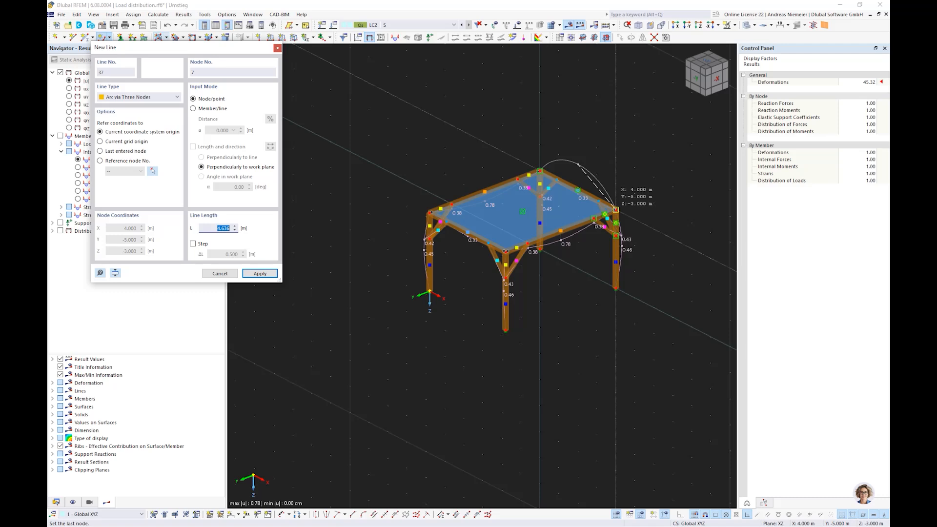
{"action": "left_click", "coordinate": [616, 210]}
{"action": "right_click", "coordinate": [650, 309]}
- Reverse the line orientation of the new arc
{"action": "middle_click_drag", "start_coordinate": [652, 310], "coordinate": [472, 270], "text": "ctrl"}
{"action": "scroll", "coordinate": [471, 270], "scroll_direction": "up", "scroll_amount": 5}
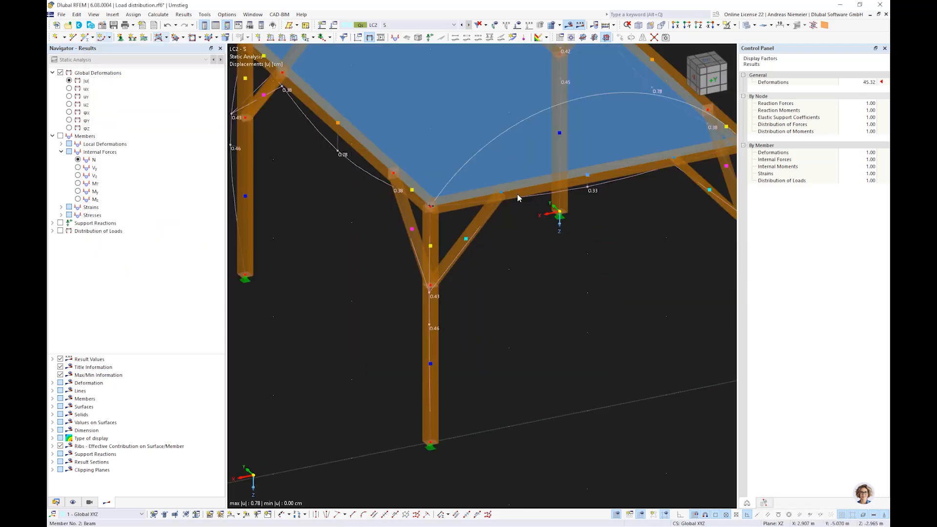
{"action": "right_click", "coordinate": [490, 145]}
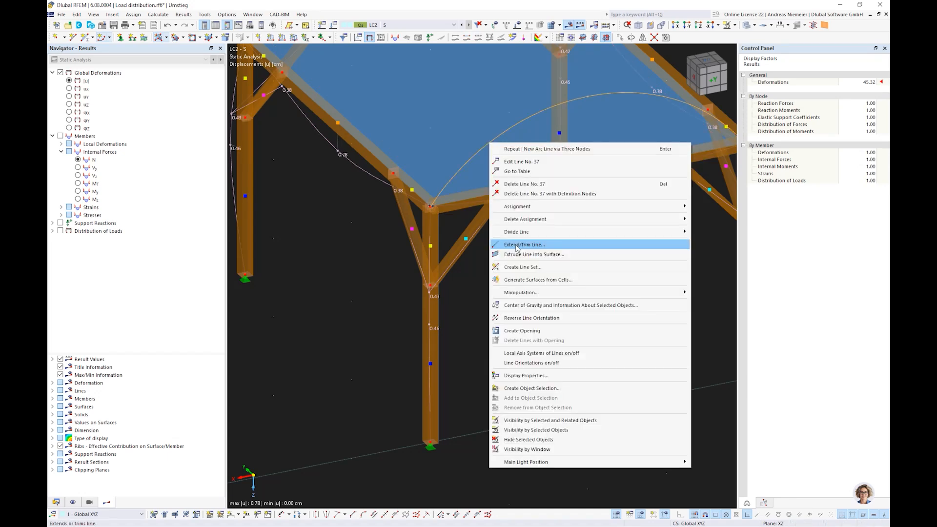
{"action": "left_click", "coordinate": [548, 318]}
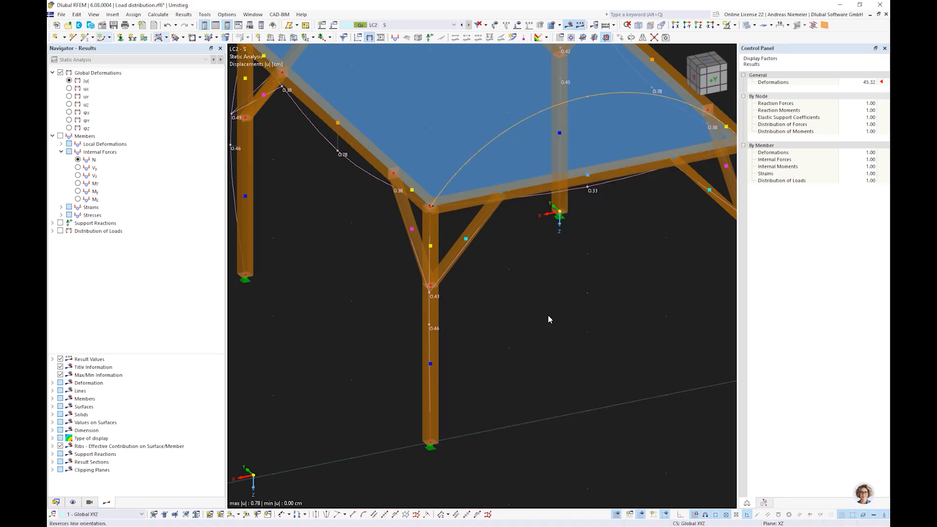
- Try to reassign the straight roof beam at Y = -5 m to the arc line, accepting deletion of the results
{"action": "double_click", "coordinate": [522, 196]}
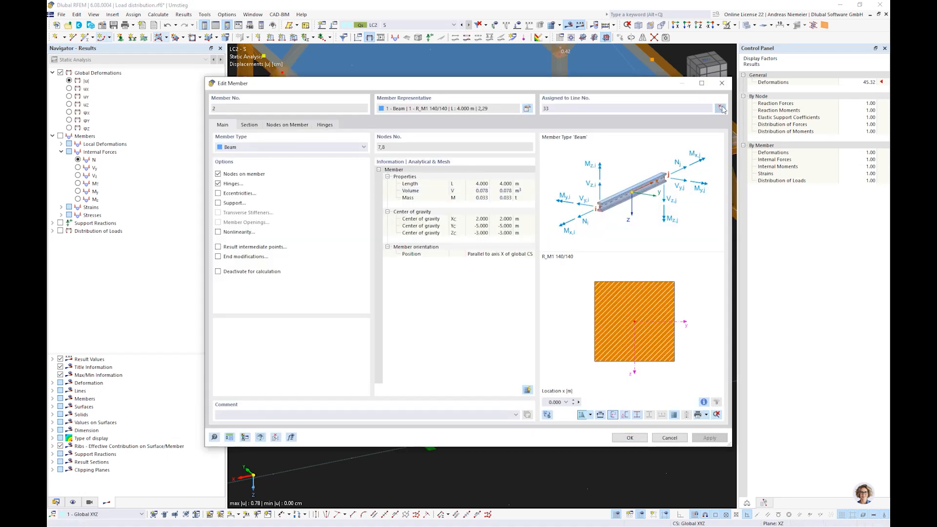
{"action": "left_click", "coordinate": [721, 108]}
{"action": "left_click", "coordinate": [615, 92]}
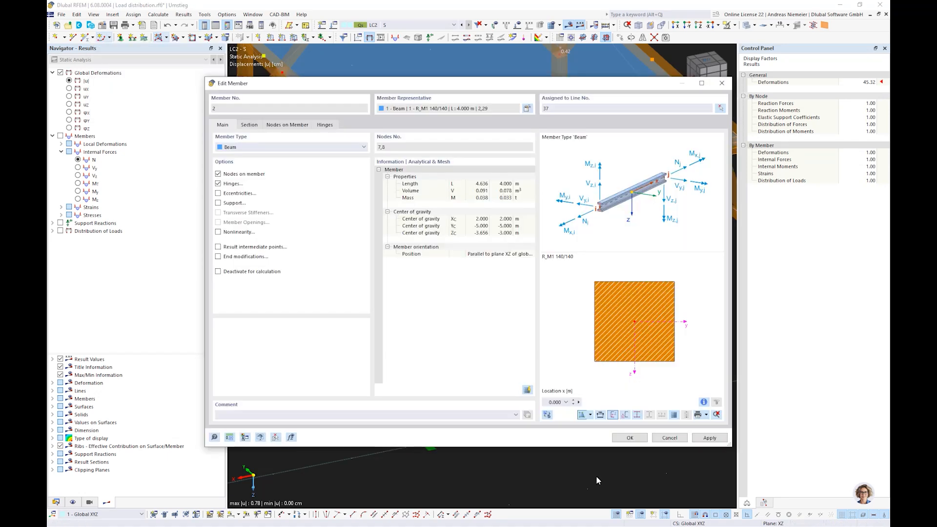
{"action": "left_click", "coordinate": [629, 438]}
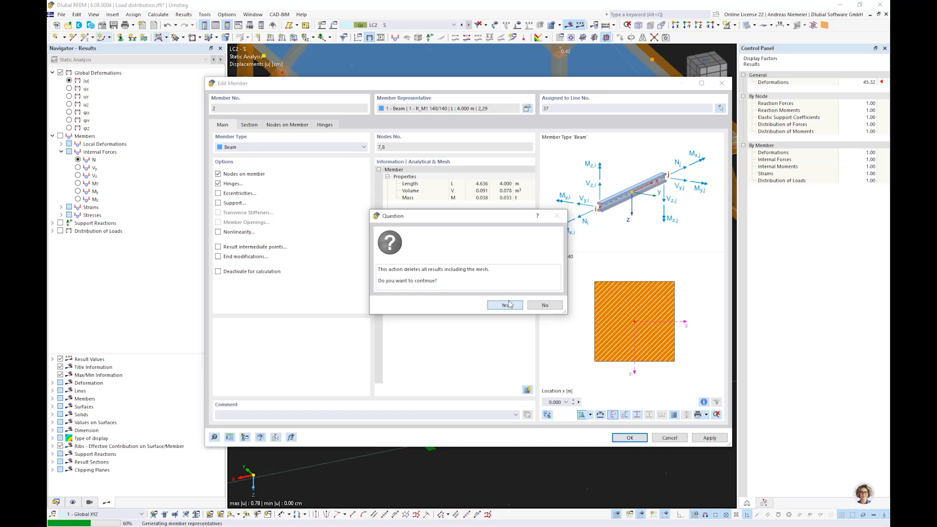
{"action": "left_click", "coordinate": [505, 305]}
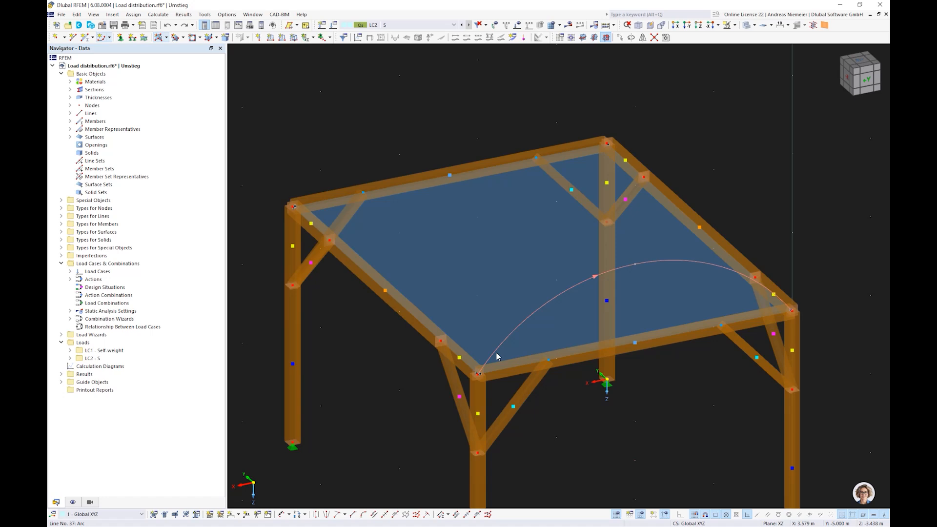
- Copy the arc line from the frame corner to the matching corner on the opposite side of the roof
{"action": "left_click", "coordinate": [479, 375]}
{"action": "left_click", "coordinate": [300, 207]}
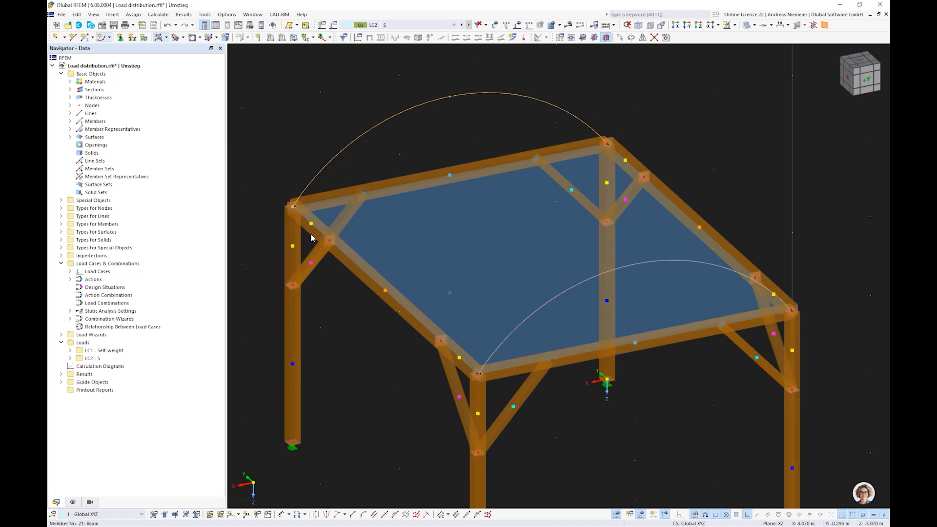
- Reassign the two straight 4 m roof beams, members 2 and 29, to the arc lines 37 and 38 above them
{"action": "double_click", "coordinate": [584, 361]}
{"action": "left_click", "coordinate": [720, 108]}
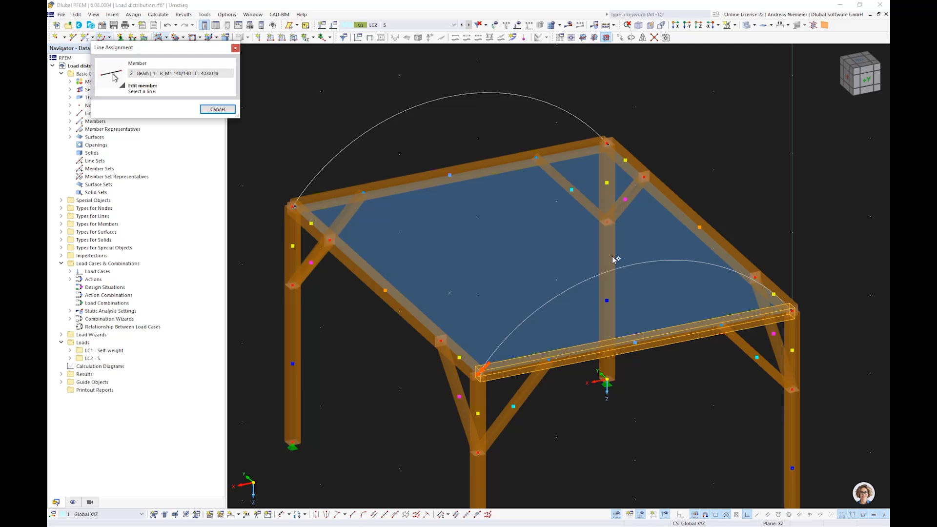
{"action": "left_click", "coordinate": [613, 258]}
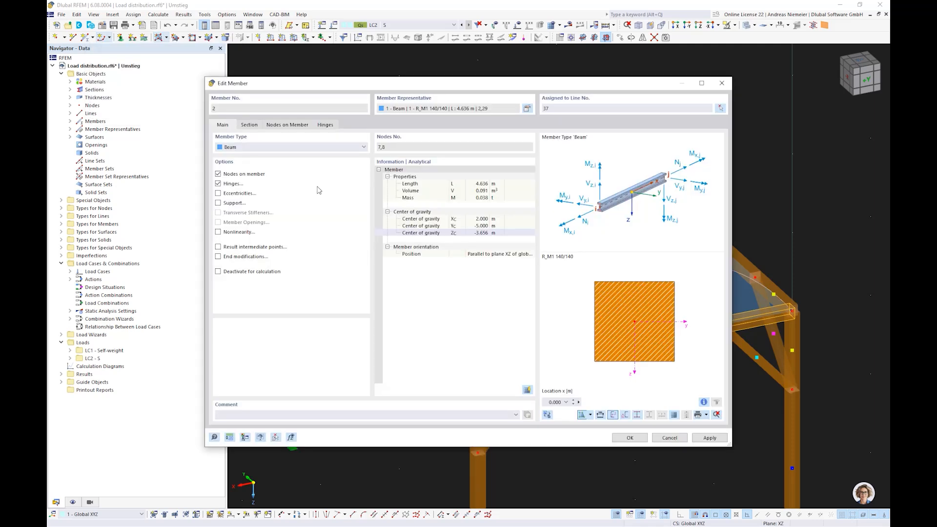
{"action": "left_click", "coordinate": [630, 438]}
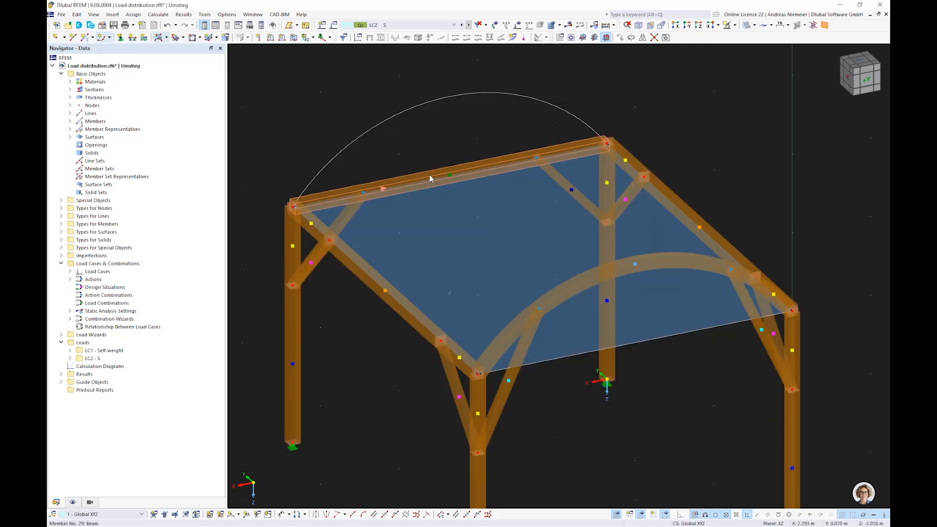
{"action": "double_click", "coordinate": [430, 176]}
{"action": "left_click", "coordinate": [720, 108]}
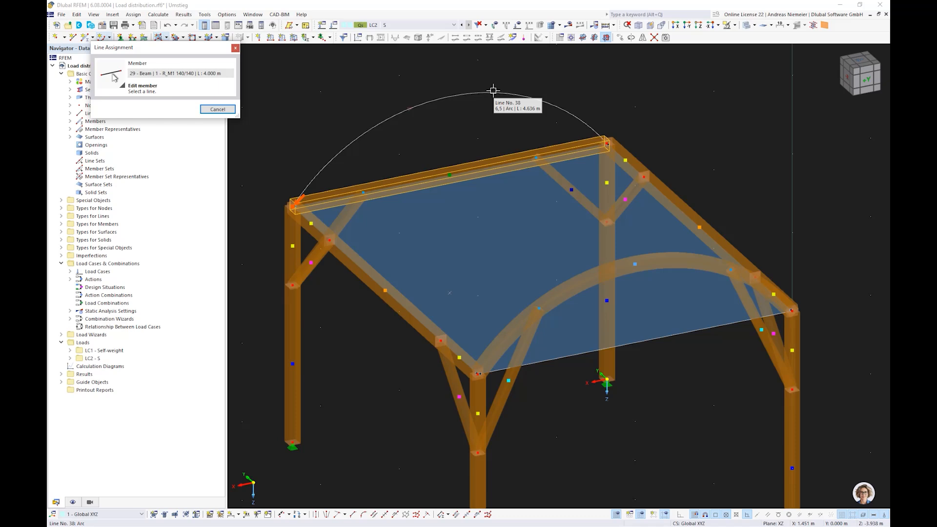
{"action": "left_click", "coordinate": [478, 92]}
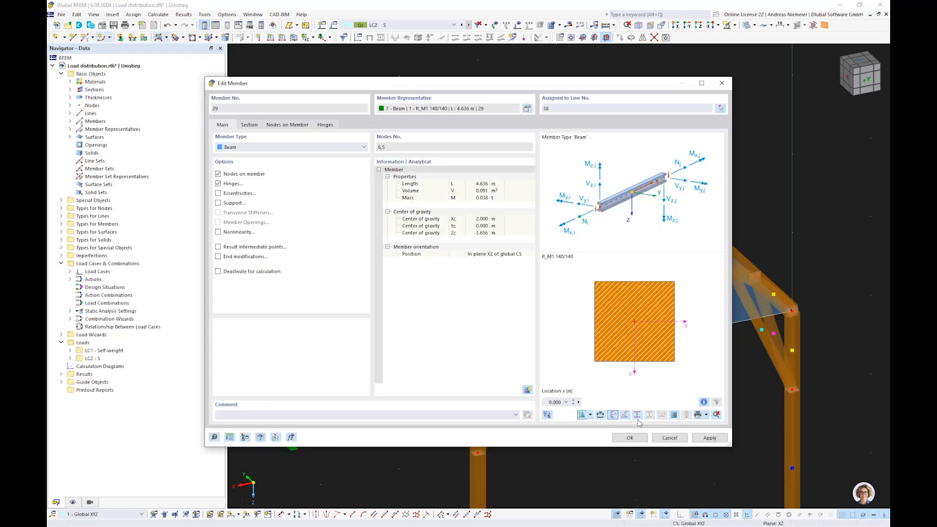
{"action": "left_click", "coordinate": [634, 437]}
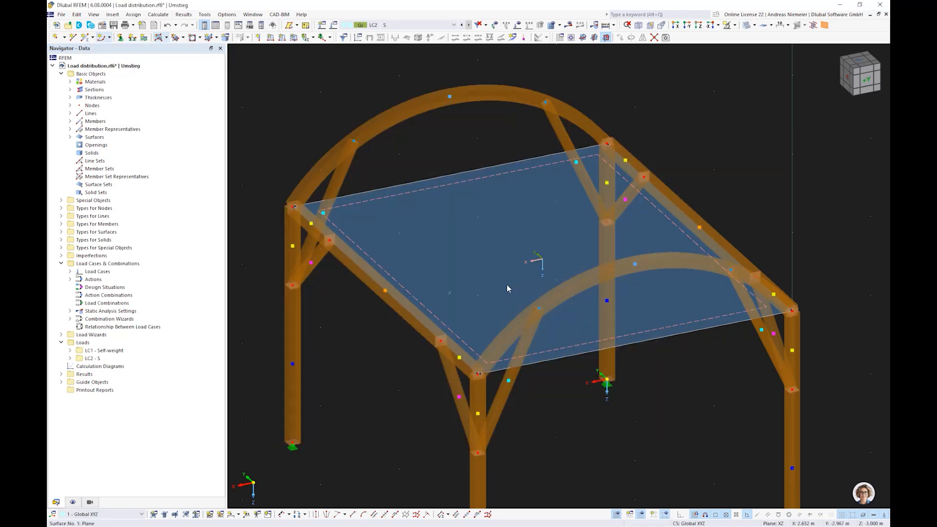
- Change the load transfer surface's geometry type to Quadrangle and replace its two straight 4 m boundary lines with the arc lines 37 and 38
{"action": "double_click", "coordinate": [506, 285]}
{"action": "left_click", "coordinate": [403, 148]}
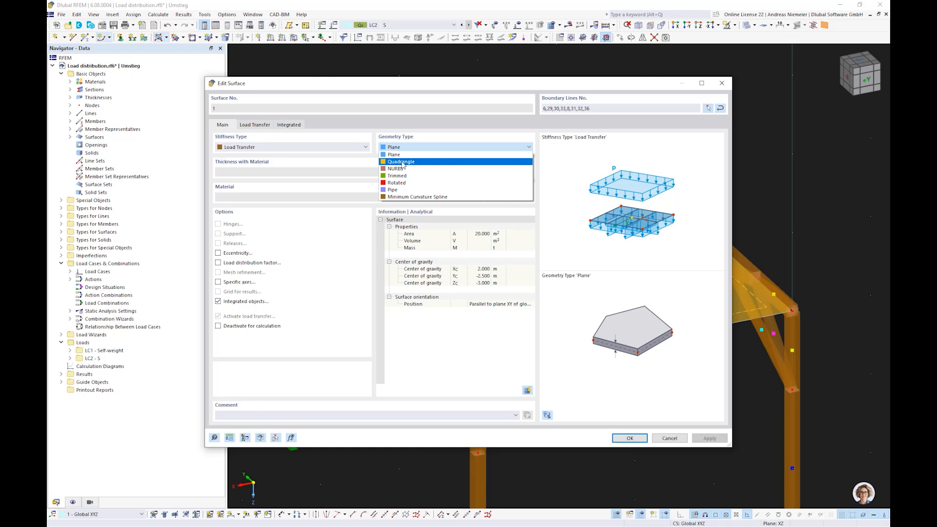
{"action": "left_click", "coordinate": [402, 163]}
{"action": "left_click", "coordinate": [707, 108]}
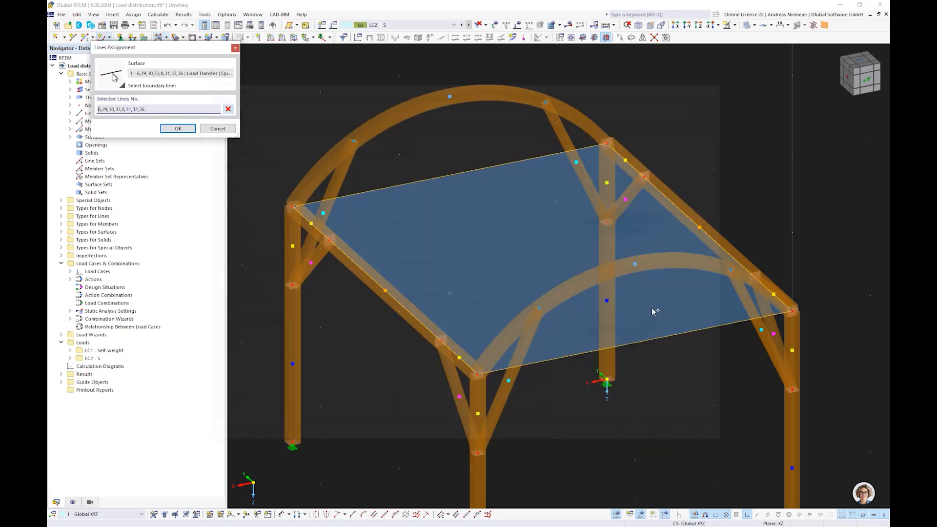
{"action": "left_click", "coordinate": [649, 339]}
{"action": "left_click", "coordinate": [489, 175]}
{"action": "left_click", "coordinate": [509, 96]}
{"action": "left_click", "coordinate": [585, 281]}
{"action": "left_click", "coordinate": [178, 128]}
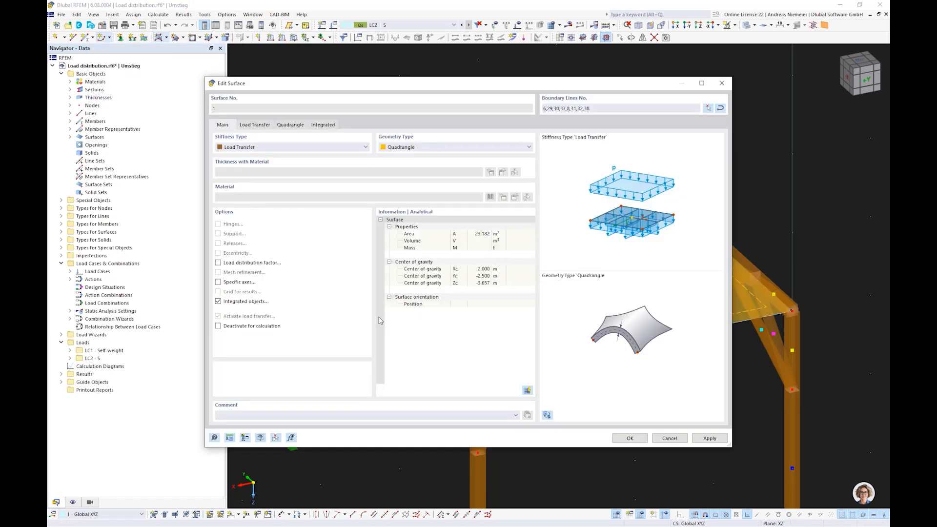
{"action": "left_click", "coordinate": [630, 438]}
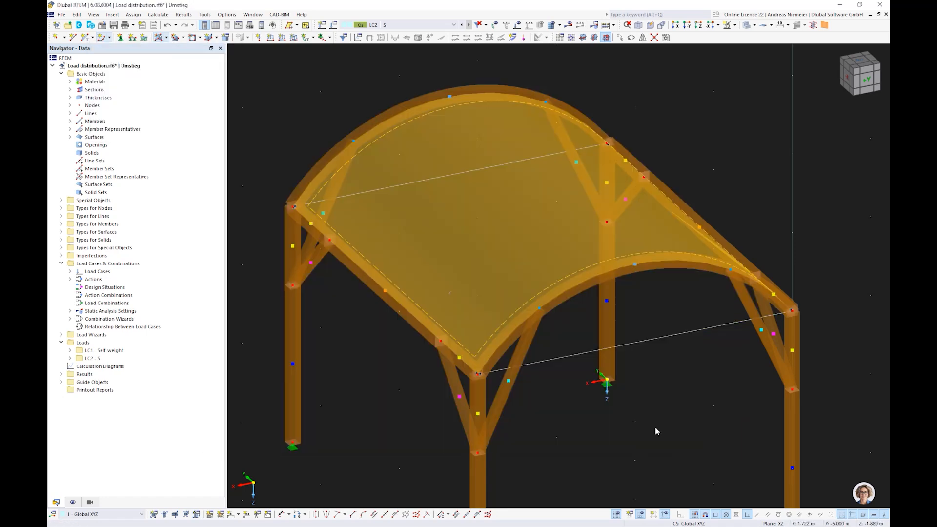
- Calculate LC2 for the curved roof, display the loads together with the results, and inspect their distribution on the arched and straight members
{"action": "scroll", "coordinate": [457, 411], "scroll_direction": "up", "scroll_amount": 3}
{"action": "middle_click_drag", "start_coordinate": [458, 411], "coordinate": [606, 398], "text": "ctrl"}
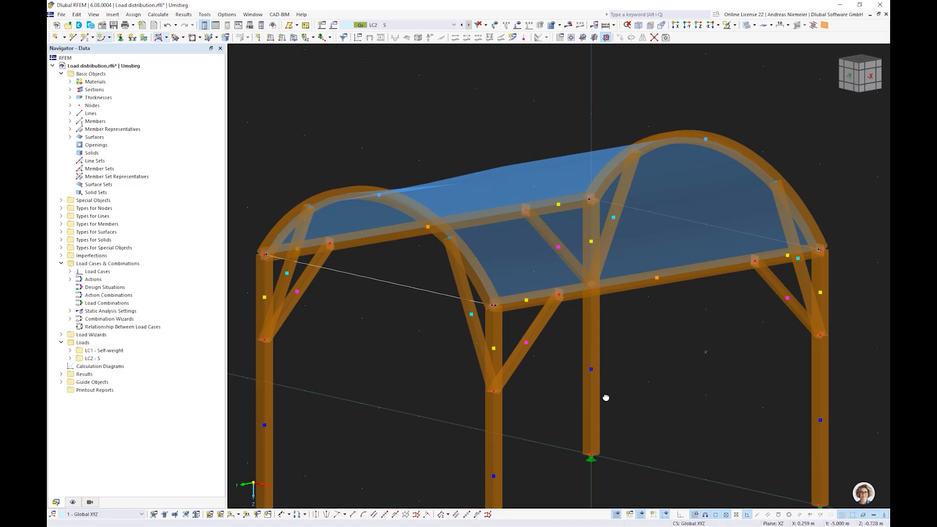
{"action": "scroll", "coordinate": [606, 397], "scroll_direction": "down", "scroll_amount": 3}
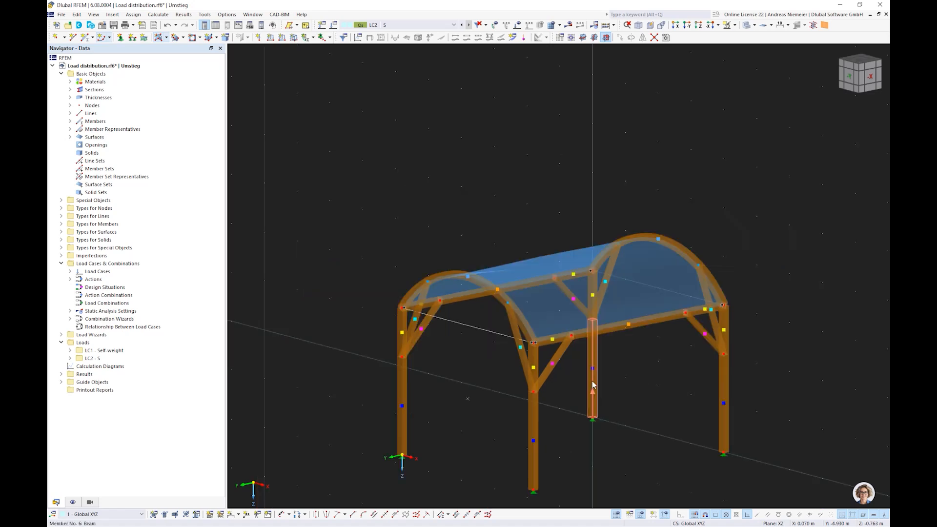
{"action": "left_click", "coordinate": [569, 25]}
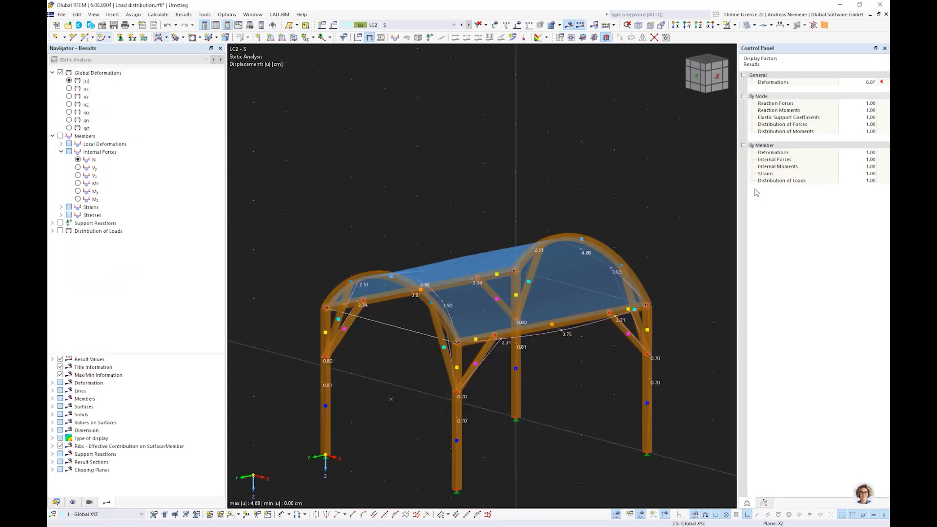
{"action": "left_click", "coordinate": [519, 25]}
{"action": "middle_click_drag", "start_coordinate": [521, 71], "coordinate": [457, 127], "text": "ctrl"}
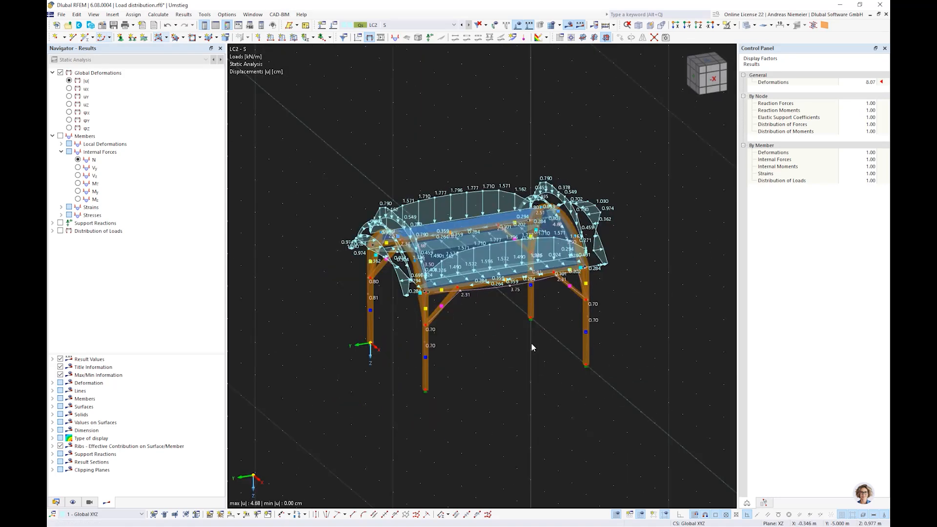
{"action": "scroll", "coordinate": [532, 343], "scroll_direction": "up", "scroll_amount": 2}
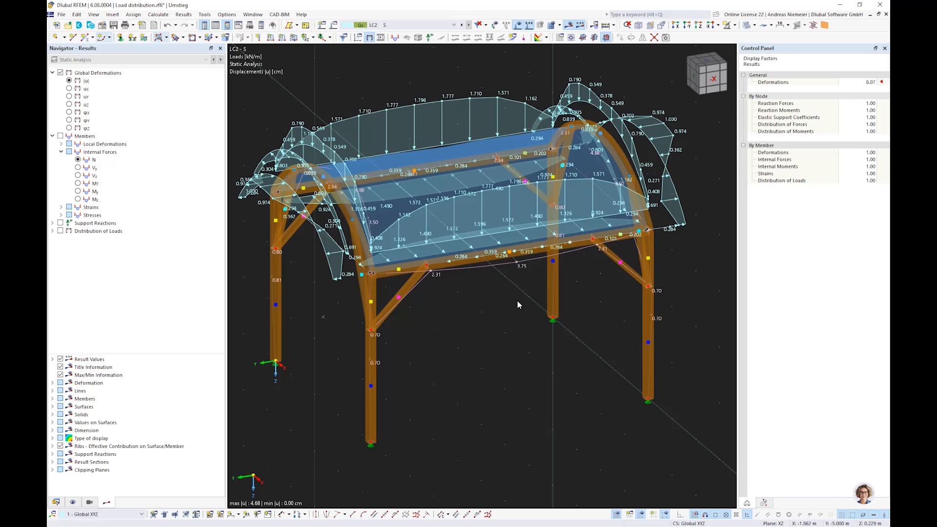
{"action": "scroll", "coordinate": [518, 305], "scroll_direction": "down", "scroll_amount": 2}
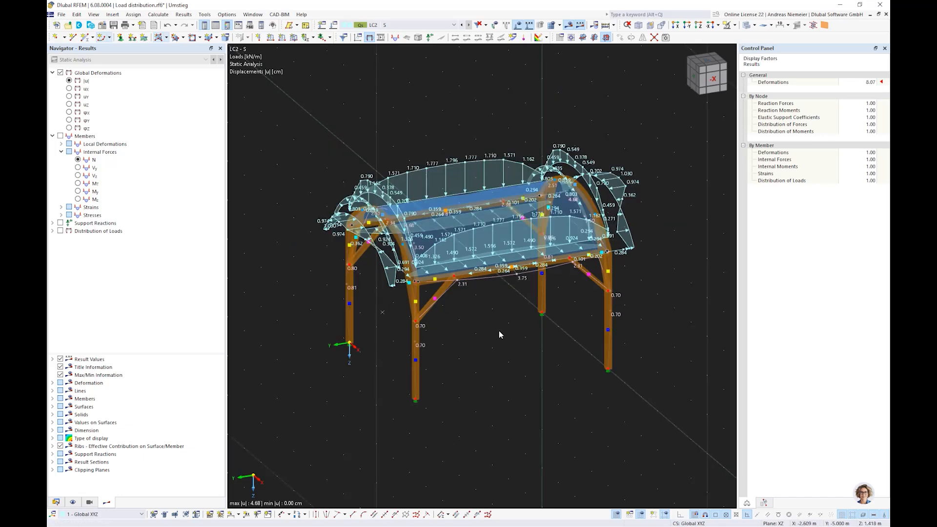
{"action": "scroll", "coordinate": [499, 331], "scroll_direction": "up", "scroll_amount": 1}
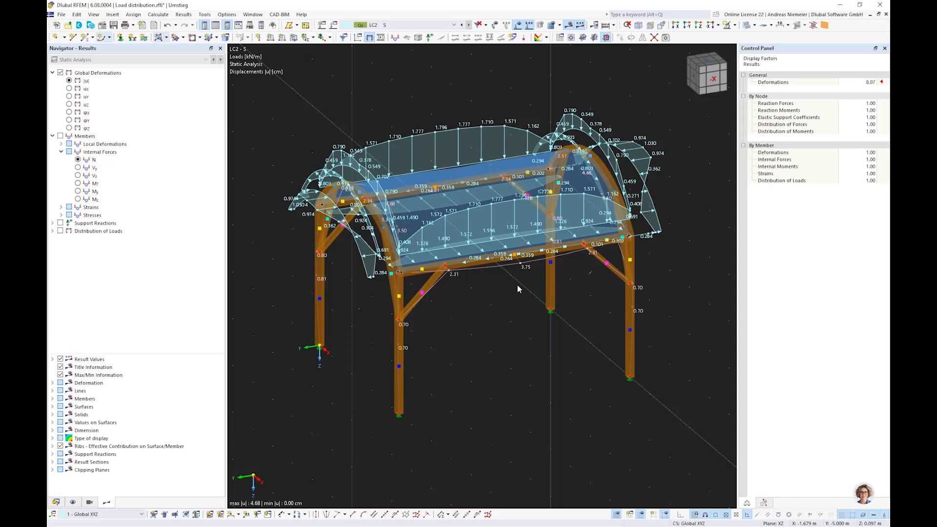
{"action": "mouse_move", "coordinate": [528, 245]}
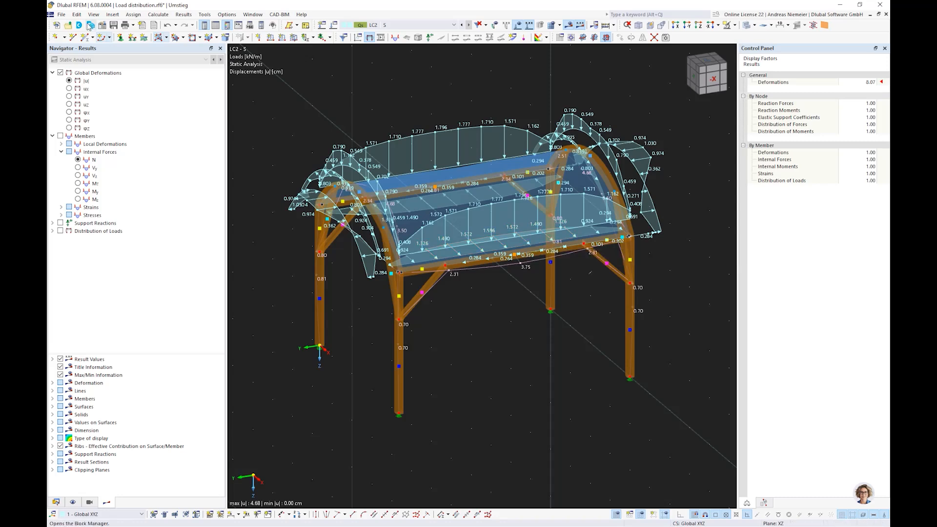
- Close the Load distribution model without saving the changes
{"action": "left_click", "coordinate": [62, 14]}
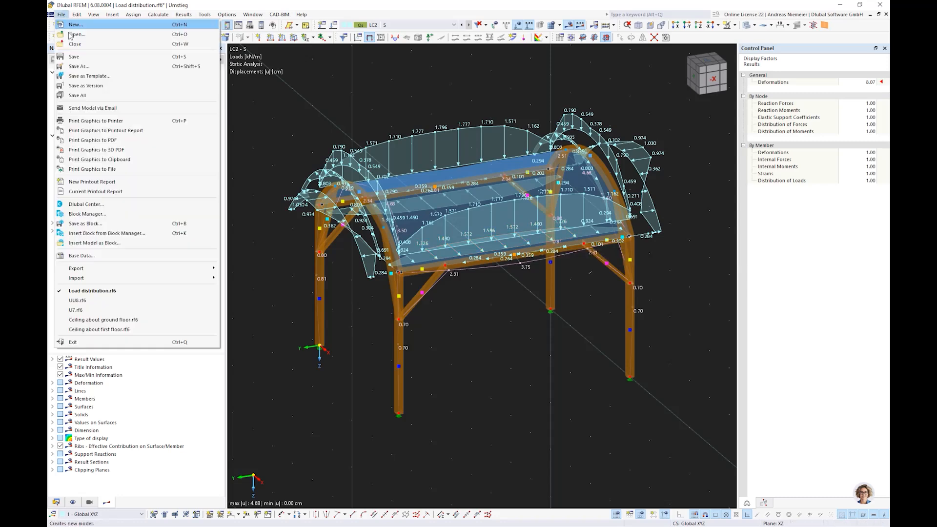
{"action": "left_click", "coordinate": [93, 48]}
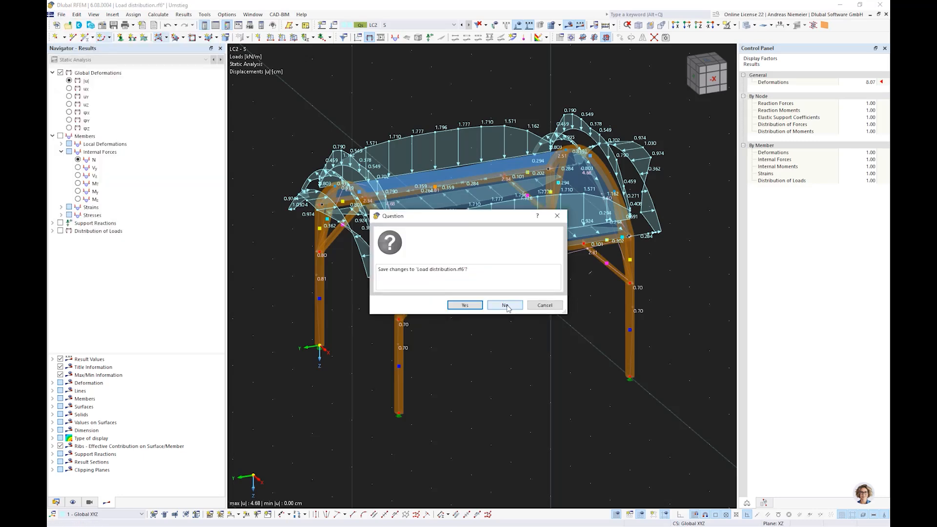
{"action": "left_click", "coordinate": [506, 306]}
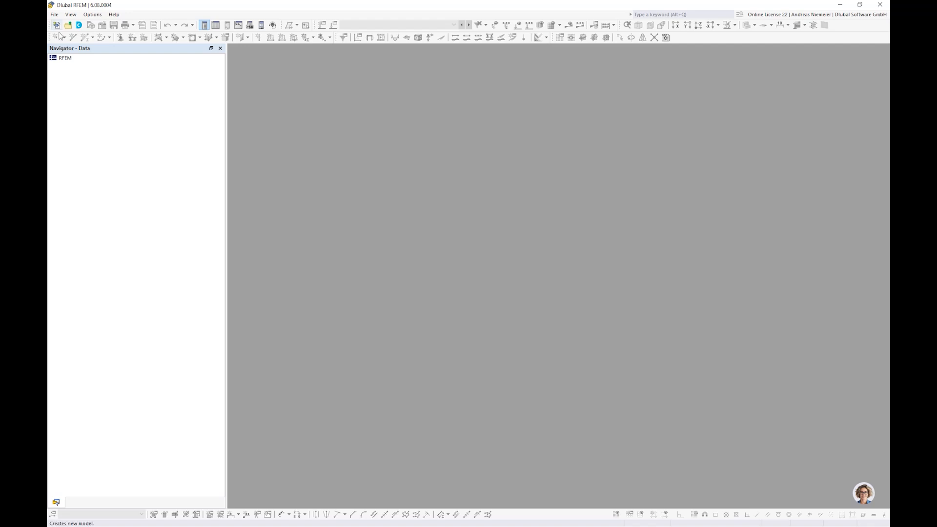
- Start opening a model and look through the Umstieg folder for the member torsion file
{"action": "left_click", "coordinate": [55, 14]}
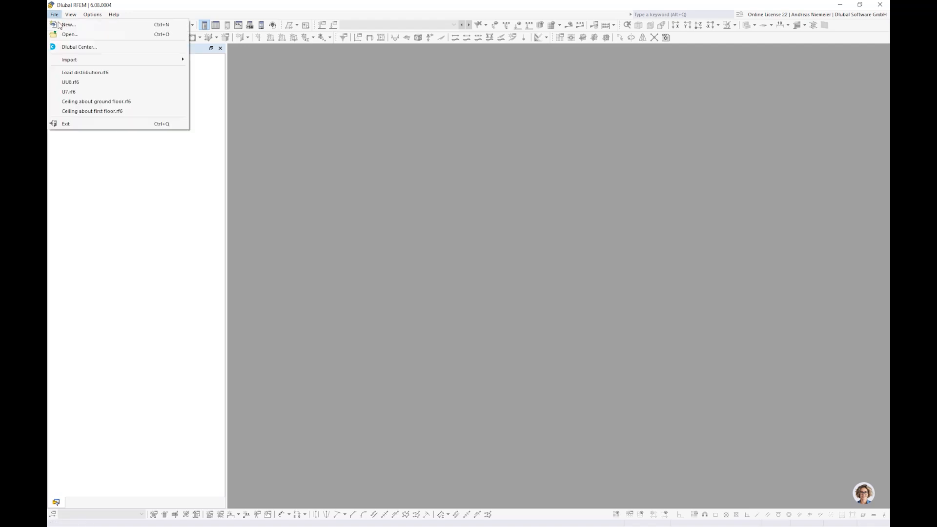
{"action": "left_click", "coordinate": [70, 35]}
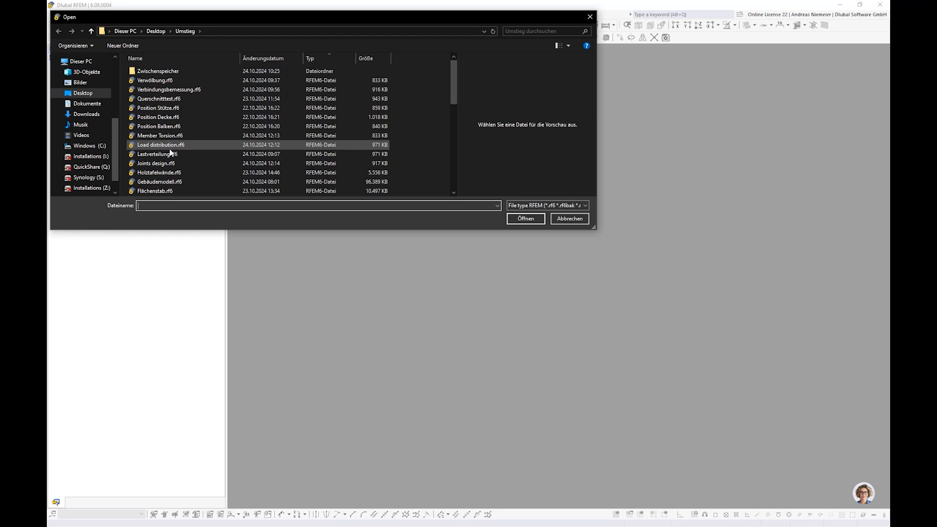
{"action": "left_click", "coordinate": [163, 191]}
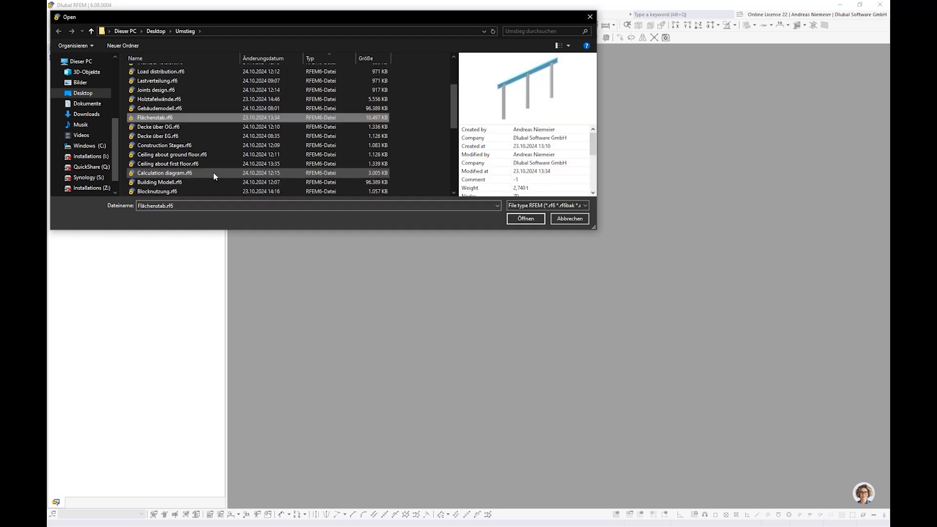
{"action": "scroll", "coordinate": [213, 172], "scroll_direction": "down", "scroll_amount": 4}
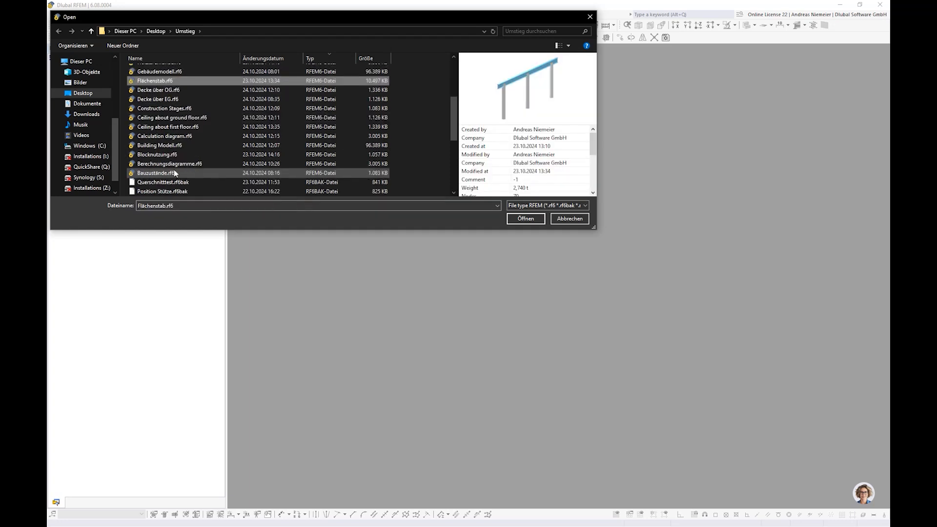
{"action": "scroll", "coordinate": [174, 169], "scroll_direction": "up", "scroll_amount": 4}
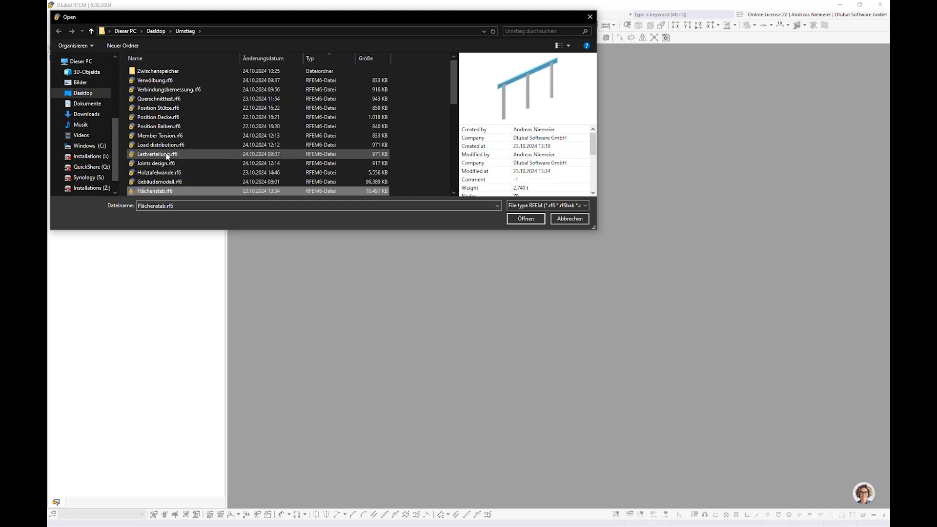
{"action": "scroll", "coordinate": [165, 116], "scroll_direction": "down", "scroll_amount": 1}
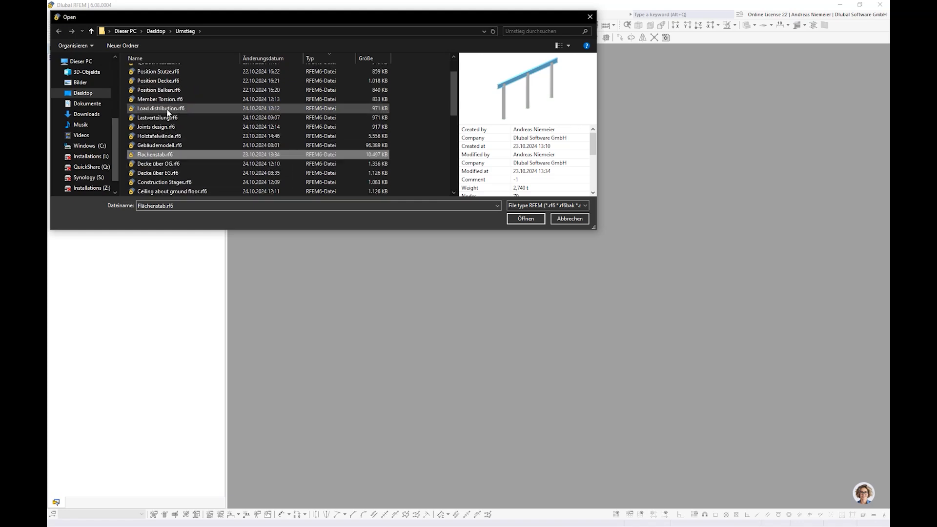
{"action": "scroll", "coordinate": [168, 112], "scroll_direction": "down", "scroll_amount": 1}
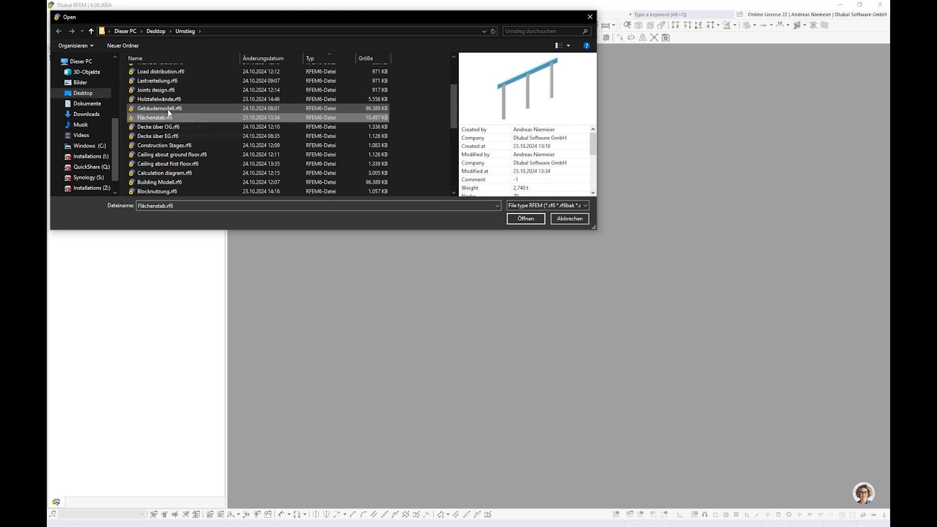
{"action": "scroll", "coordinate": [168, 113], "scroll_direction": "down", "scroll_amount": 1}
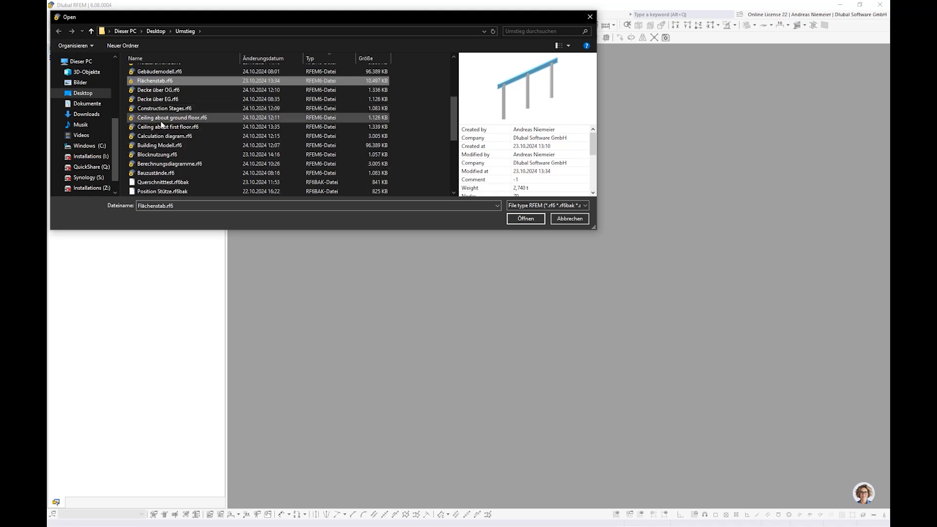
{"action": "scroll", "coordinate": [161, 125], "scroll_direction": "up", "scroll_amount": 1}
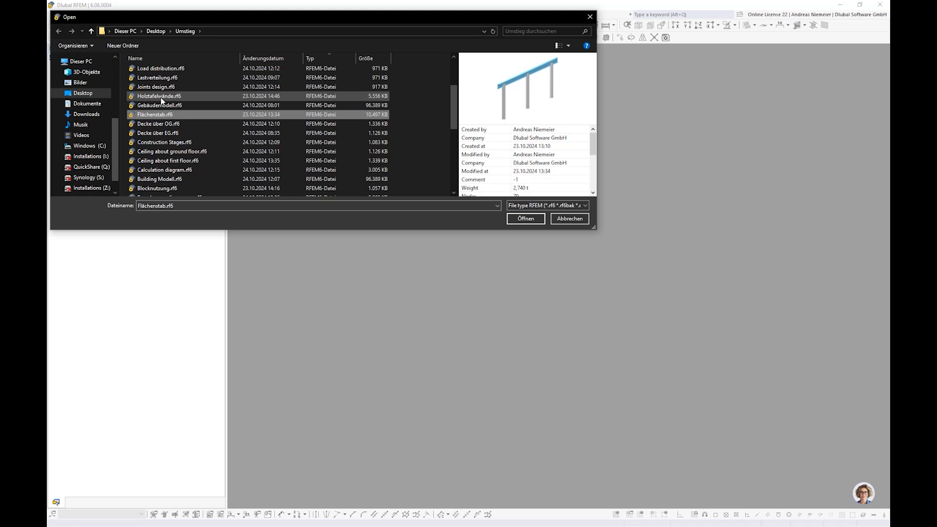
{"action": "scroll", "coordinate": [163, 92], "scroll_direction": "up", "scroll_amount": 1}
{"action": "scroll", "coordinate": [164, 86], "scroll_direction": "up", "scroll_amount": 1}
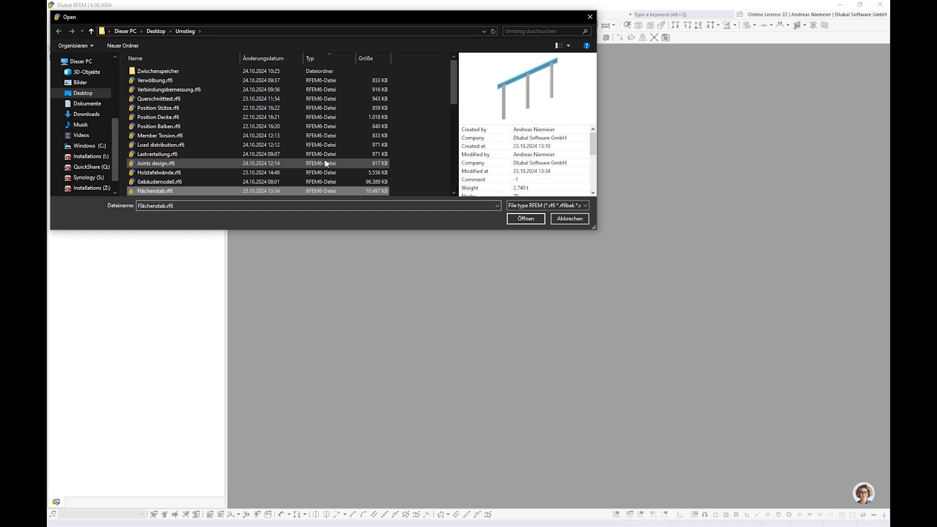
- Search the folder for "tor" and open Member Torsion.rf6
{"action": "left_click", "coordinate": [533, 30]}
{"action": "type", "text": "to"}
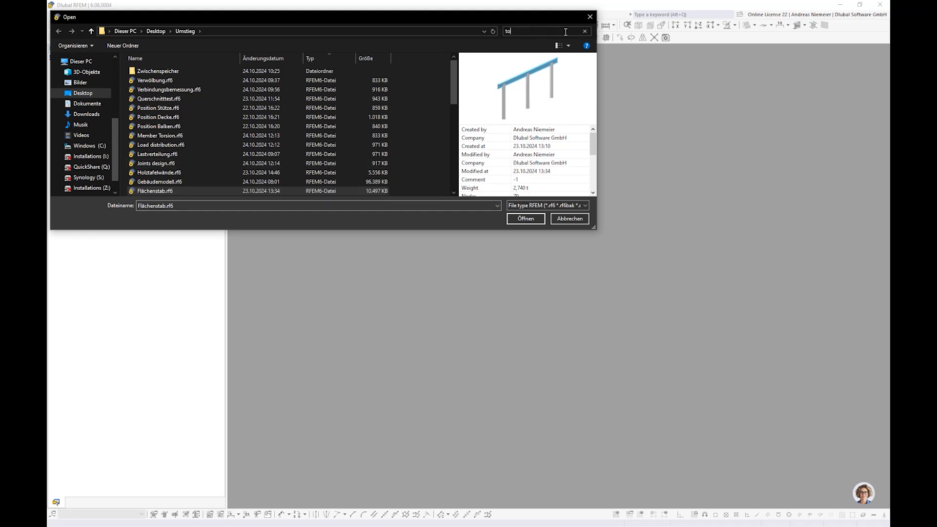
{"action": "type", "text": "r"}
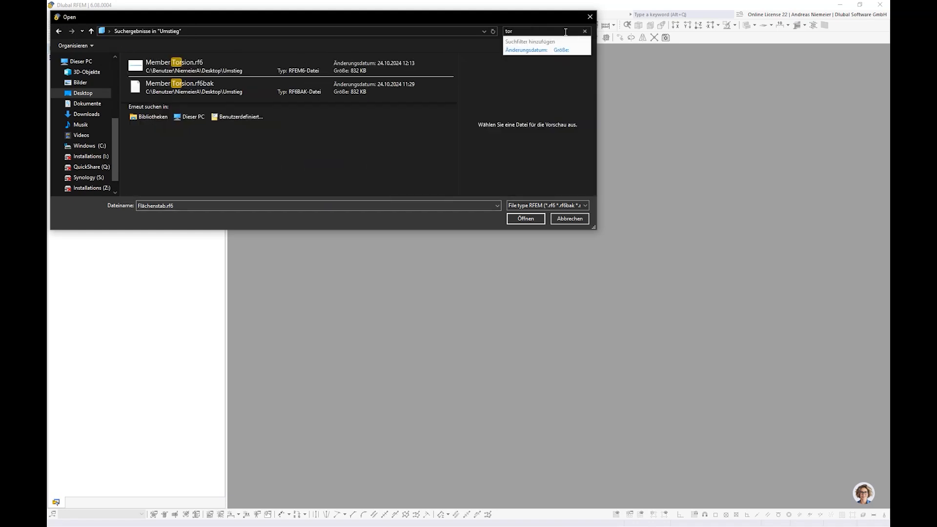
{"action": "left_click", "coordinate": [393, 65]}
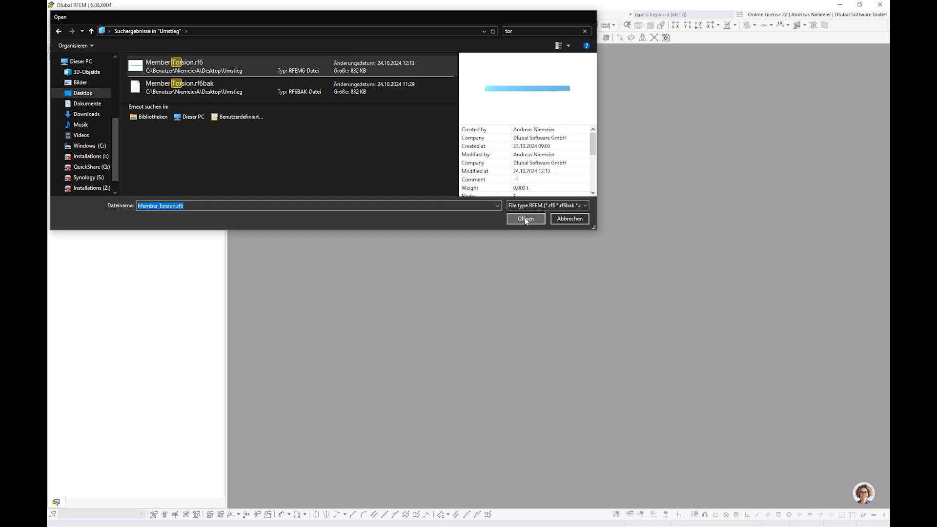
{"action": "left_click", "coordinate": [526, 220]}
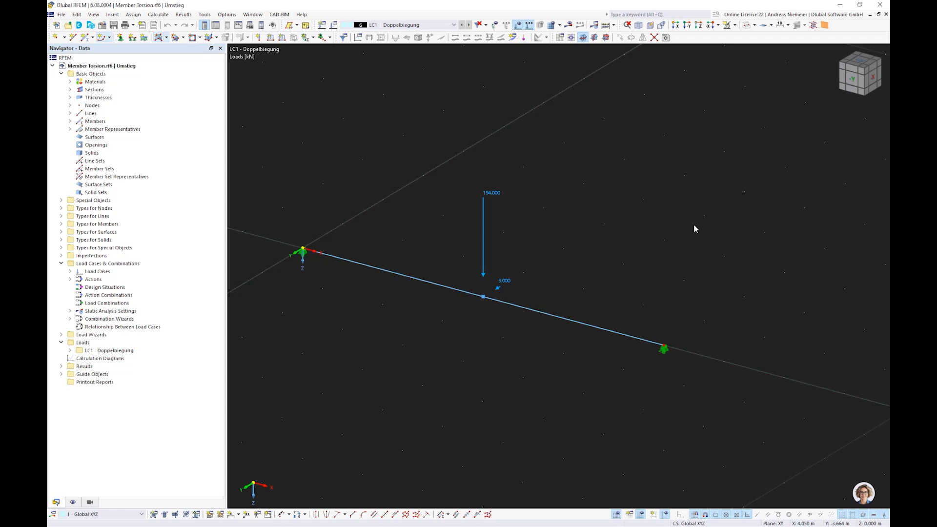
- Examine the beam's section and end support in solid display, and return the model to wireframe
{"action": "left_click", "coordinate": [746, 25]}
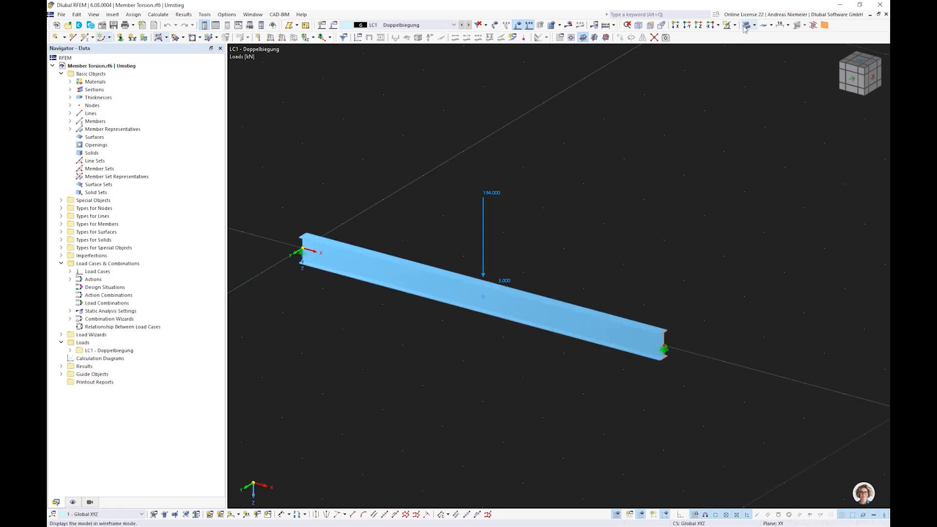
{"action": "scroll", "coordinate": [668, 346], "scroll_direction": "up", "scroll_amount": 3}
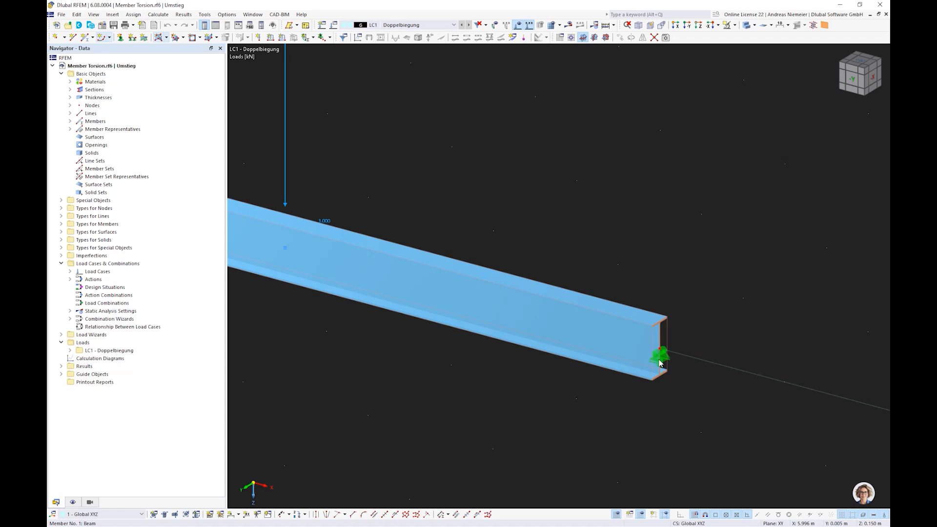
{"action": "scroll", "coordinate": [660, 364], "scroll_direction": "down", "scroll_amount": 3}
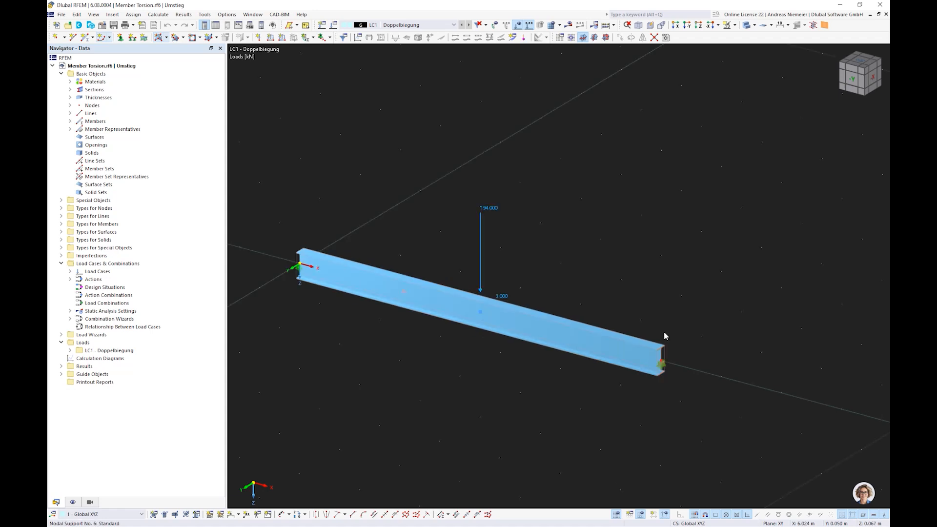
{"action": "left_click", "coordinate": [749, 26]}
{"action": "left_click", "coordinate": [749, 27]}
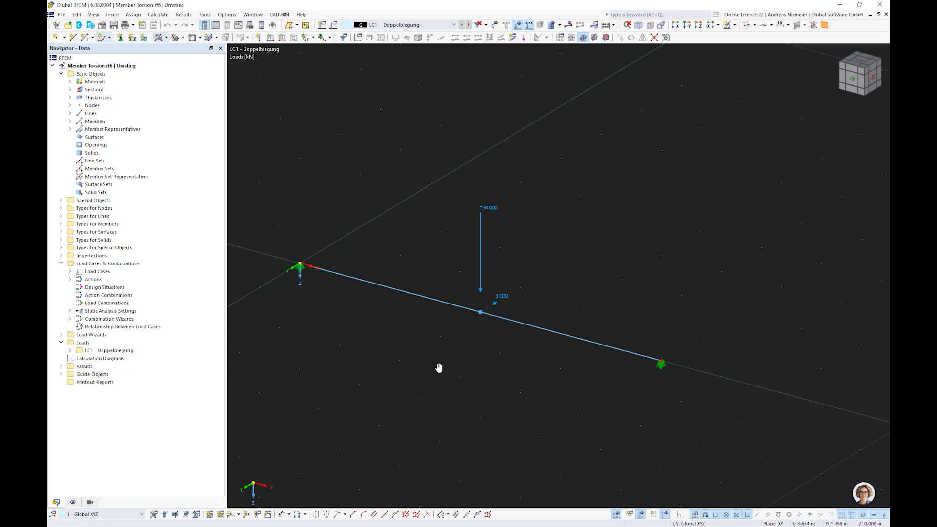
- Calculate LC1 and display the member's local deformations uz and uy
{"action": "middle_click_drag", "start_coordinate": [438, 367], "coordinate": [455, 342]}
{"action": "left_click", "coordinate": [568, 25]}
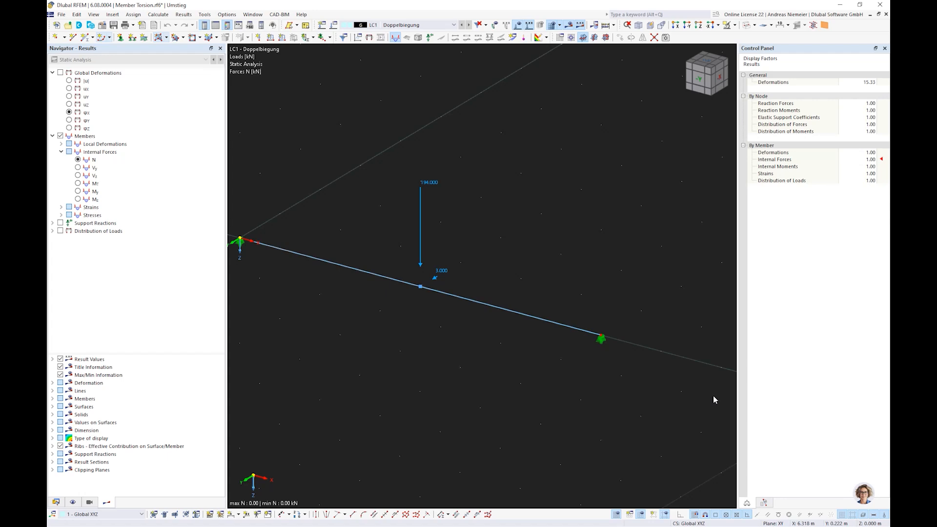
{"action": "left_click", "coordinate": [61, 72]}
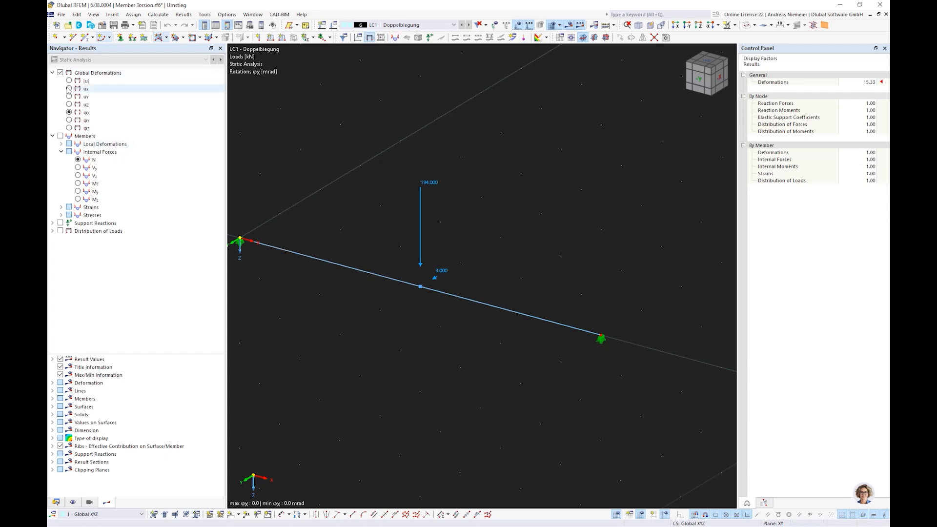
{"action": "left_click", "coordinate": [61, 144]}
{"action": "left_click", "coordinate": [78, 168]}
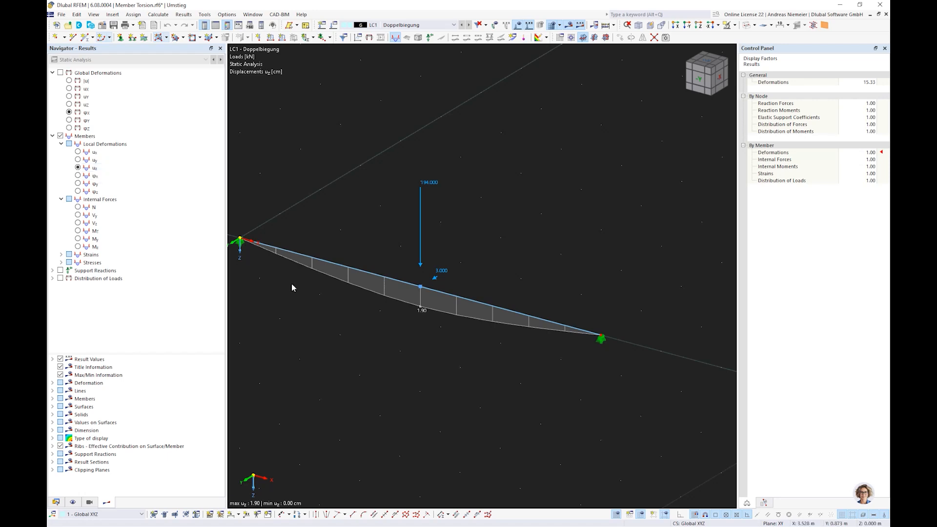
{"action": "left_click", "coordinate": [78, 160]}
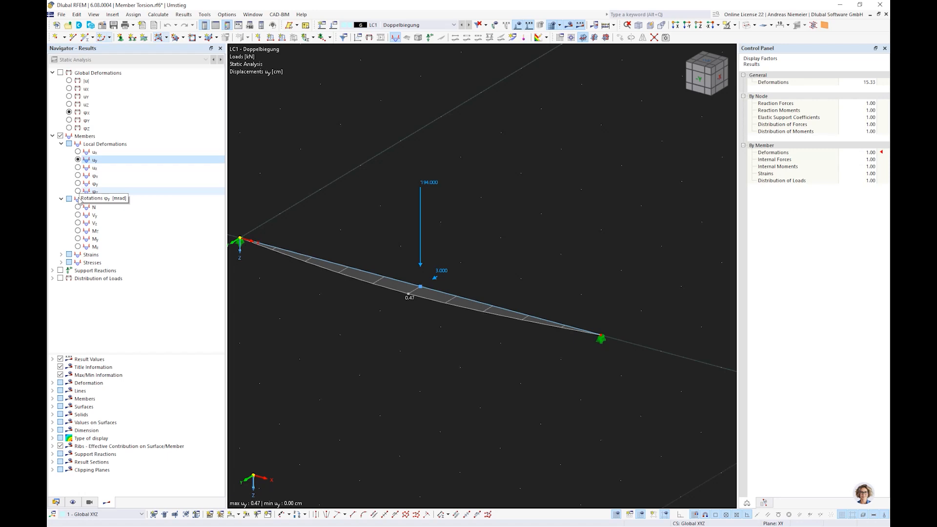
- Display the member's bending moments My and Mz and examine the diagrams along the beam
{"action": "left_click", "coordinate": [78, 239]}
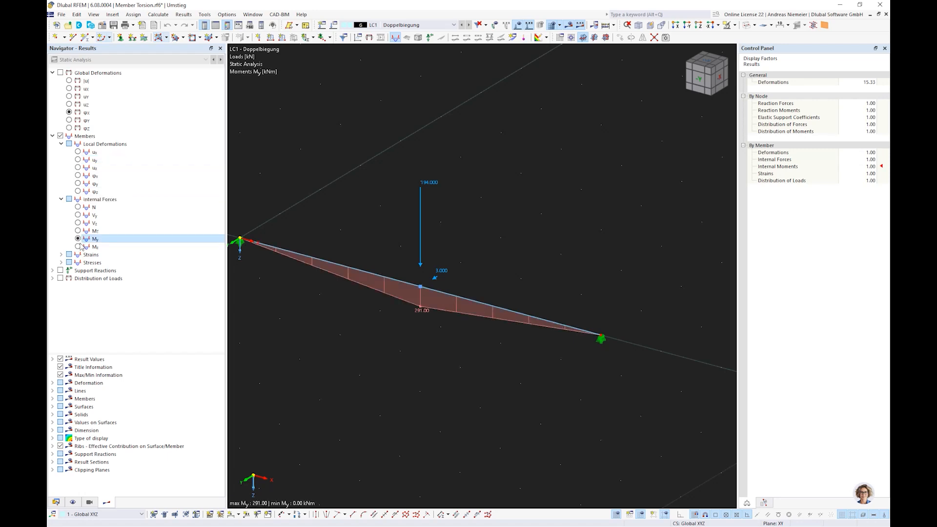
{"action": "left_click", "coordinate": [78, 247]}
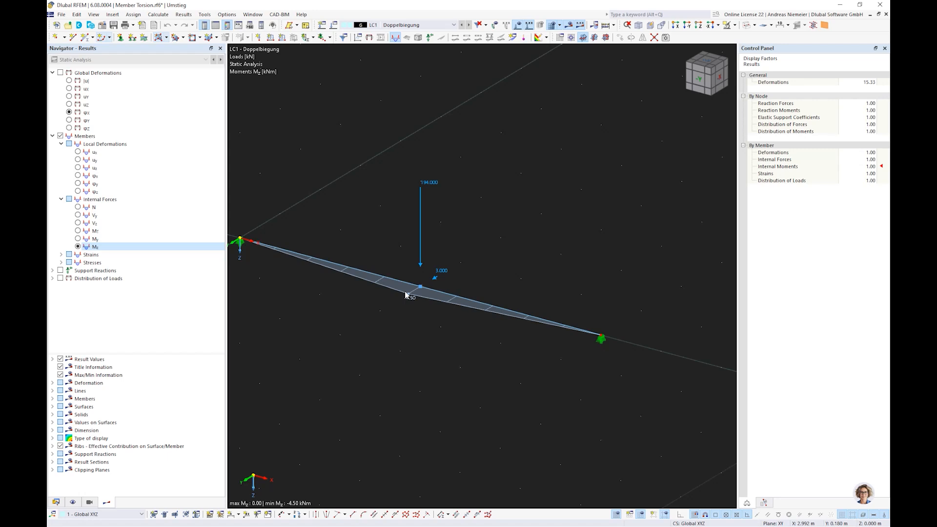
{"action": "scroll", "coordinate": [409, 343], "scroll_direction": "up", "scroll_amount": 1}
{"action": "middle_click_drag", "start_coordinate": [409, 343], "coordinate": [432, 310]}
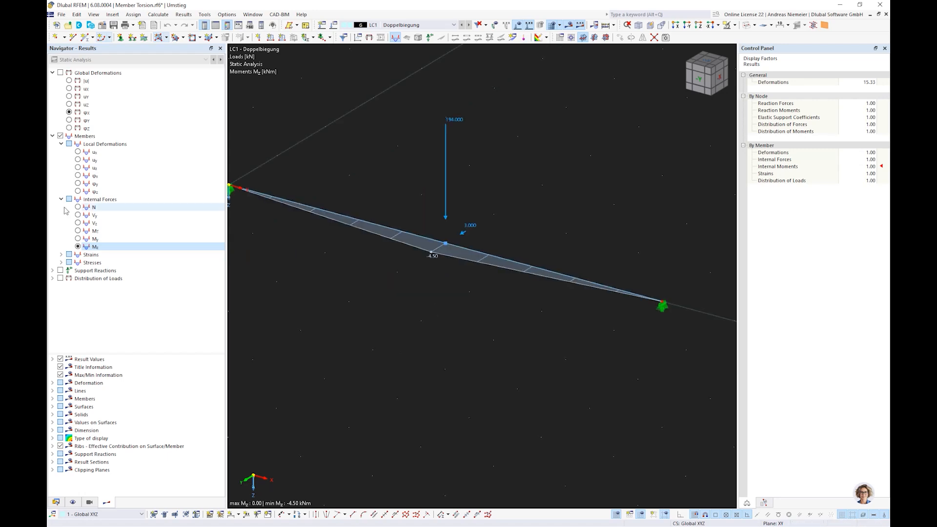
- Display the member's elastic von Mises equivalent stress and view its distribution over the section from another angle
{"action": "left_click", "coordinate": [61, 262]}
{"action": "left_click", "coordinate": [70, 293]}
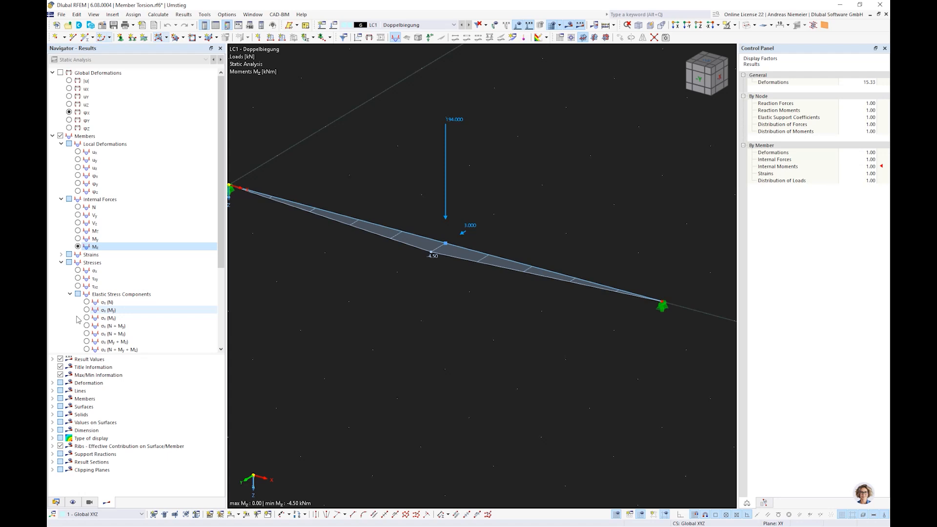
{"action": "scroll", "coordinate": [77, 320], "scroll_direction": "down", "scroll_amount": 5}
{"action": "left_click", "coordinate": [70, 325]}
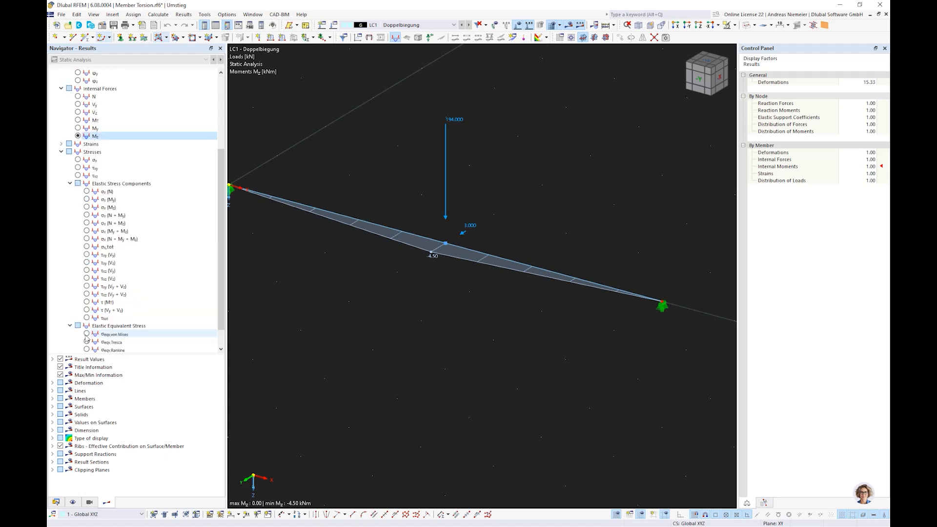
{"action": "left_click", "coordinate": [86, 334]}
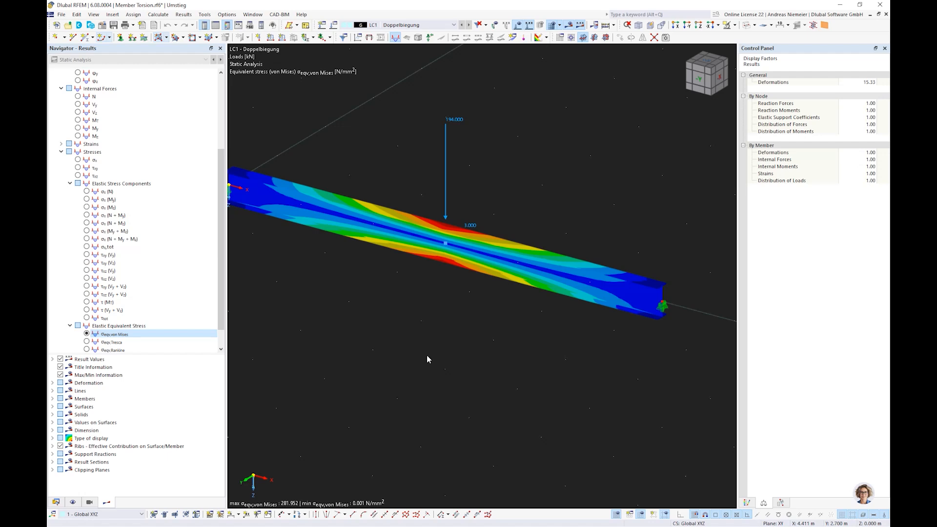
{"action": "middle_click_drag", "start_coordinate": [494, 336], "coordinate": [431, 353], "text": "ctrl"}
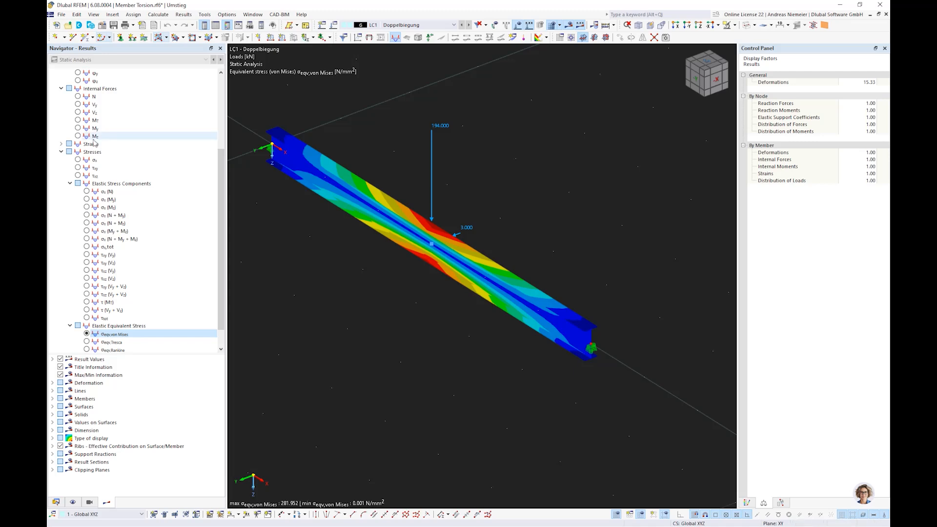
- Display the member's local rotation φx and recalculate LC1 with the static analysis setting SA3 - Large deformations | Newton-Raphson | 100 | 10
{"action": "scroll", "coordinate": [94, 142], "scroll_direction": "up", "scroll_amount": 4}
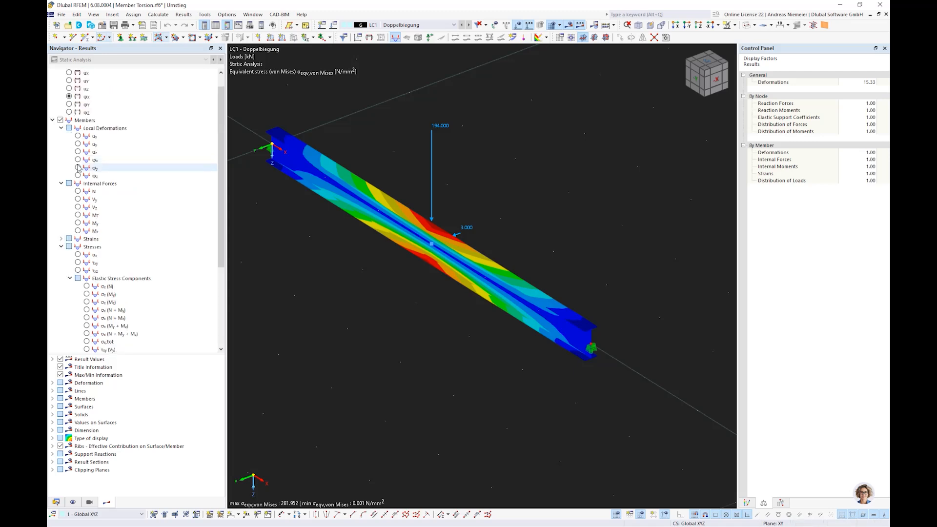
{"action": "left_click", "coordinate": [79, 160]}
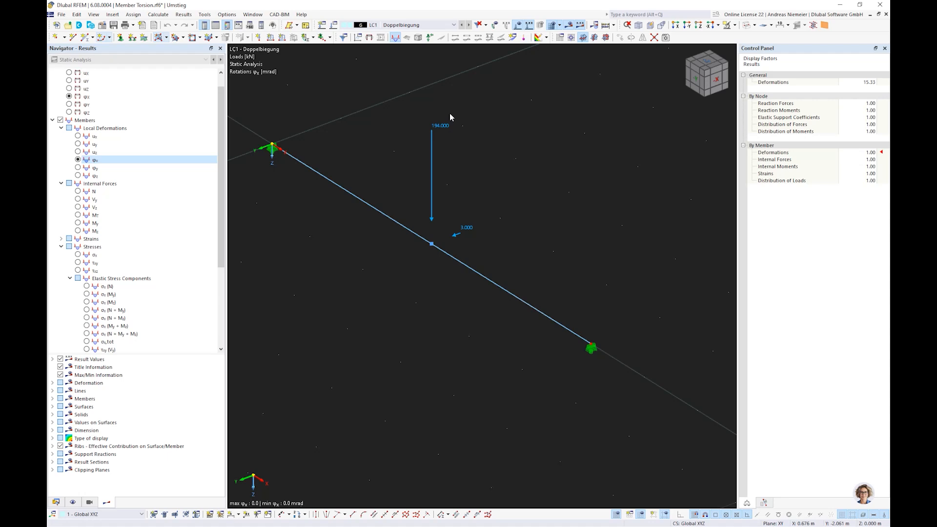
{"action": "left_click", "coordinate": [335, 27]}
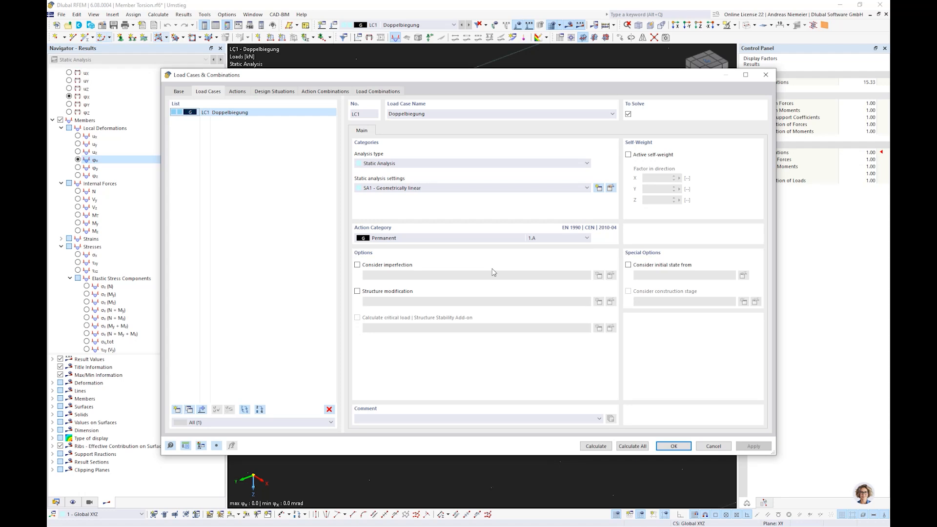
{"action": "left_click", "coordinate": [469, 188]}
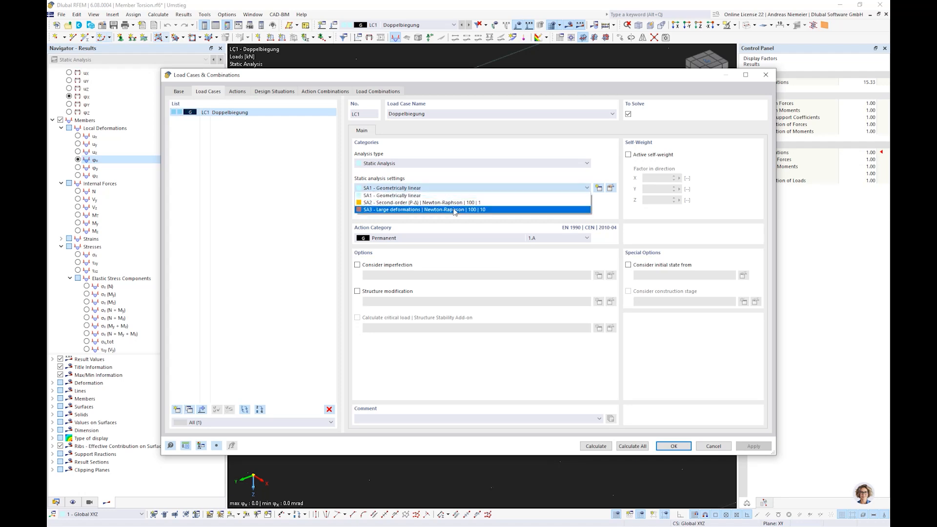
{"action": "left_click", "coordinate": [454, 210]}
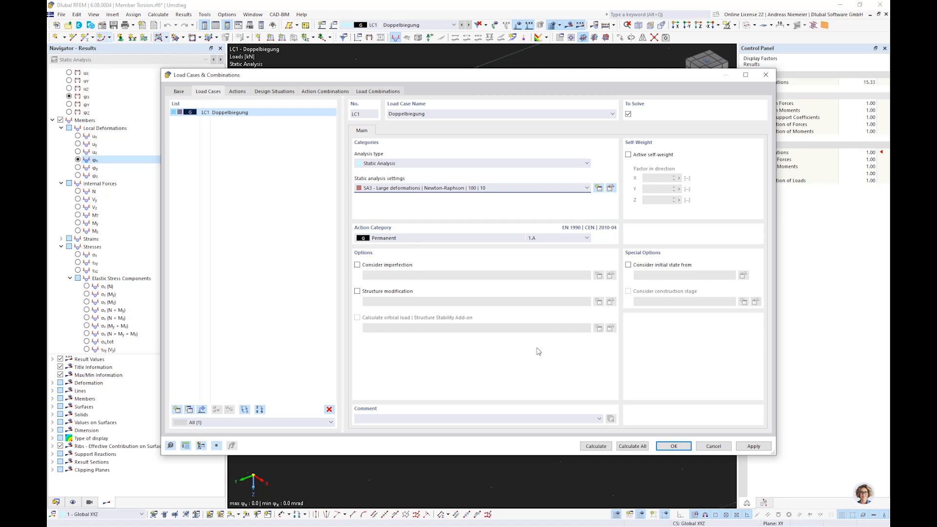
{"action": "left_click", "coordinate": [596, 446]}
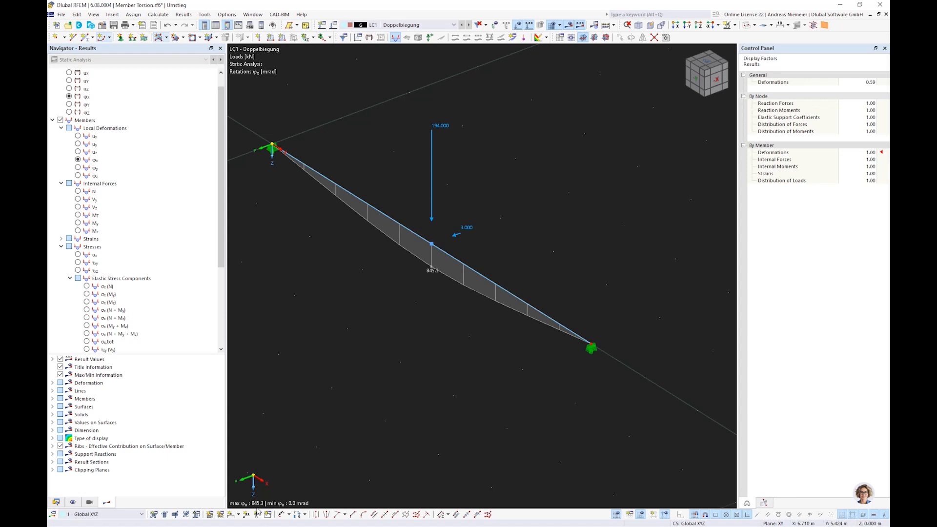
{"action": "middle_click_drag", "start_coordinate": [418, 295], "coordinate": [452, 297], "text": "ctrl"}
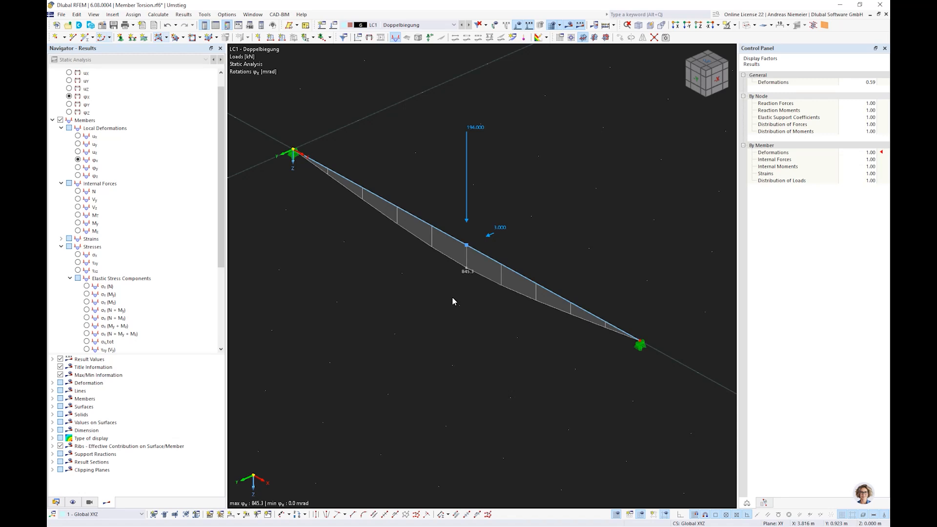
- Display the large-deformation bending moments My and Mz of the member, followed by its elastic von Mises equivalent stress
{"action": "left_click", "coordinate": [77, 223]}
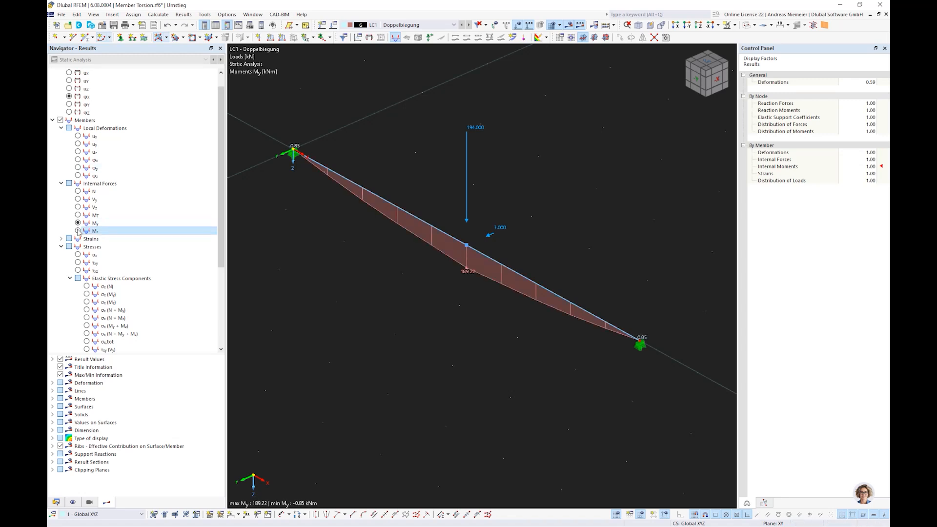
{"action": "left_click", "coordinate": [78, 231]}
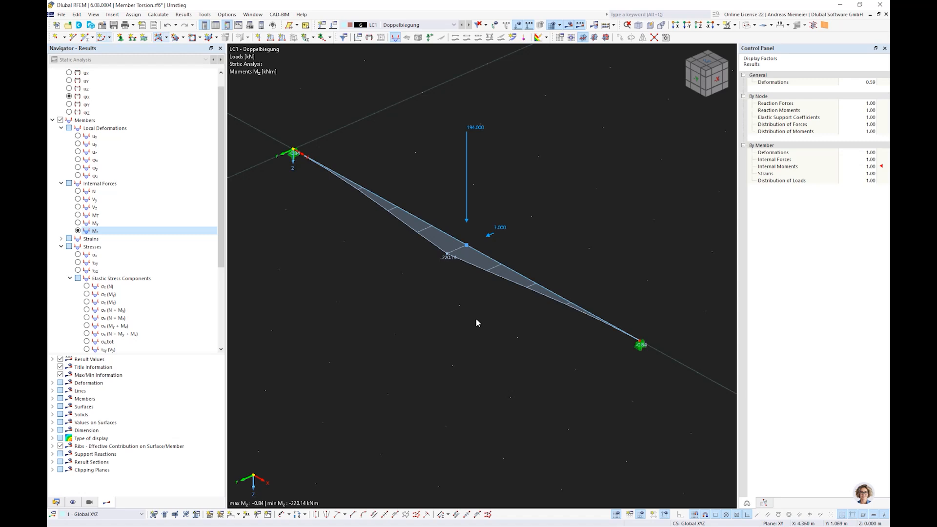
{"action": "scroll", "coordinate": [88, 340], "scroll_direction": "down", "scroll_amount": 5}
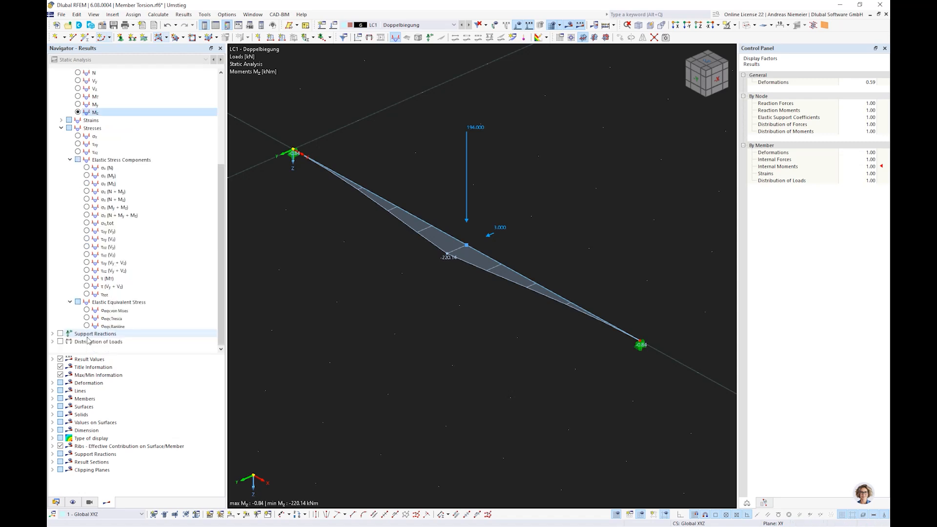
{"action": "left_click", "coordinate": [86, 310]}
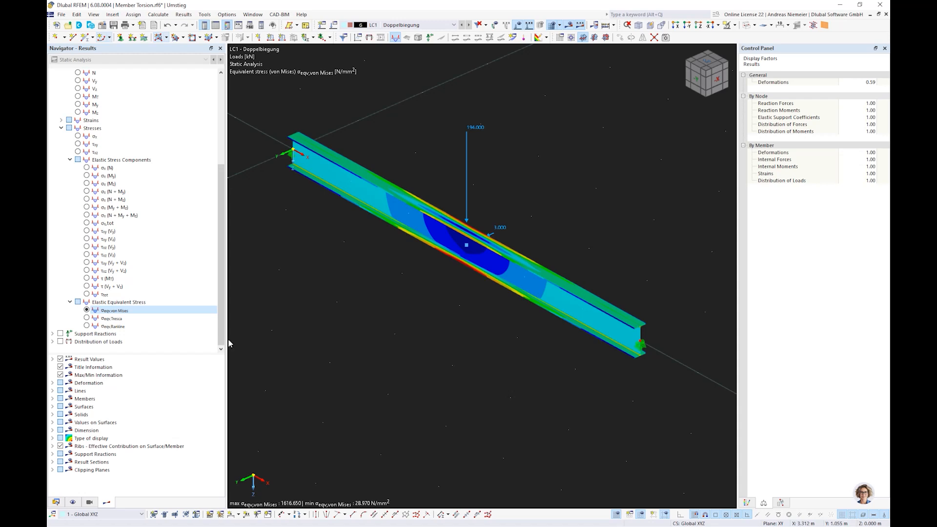
{"action": "scroll", "coordinate": [205, 277], "scroll_direction": "up", "scroll_amount": 6}
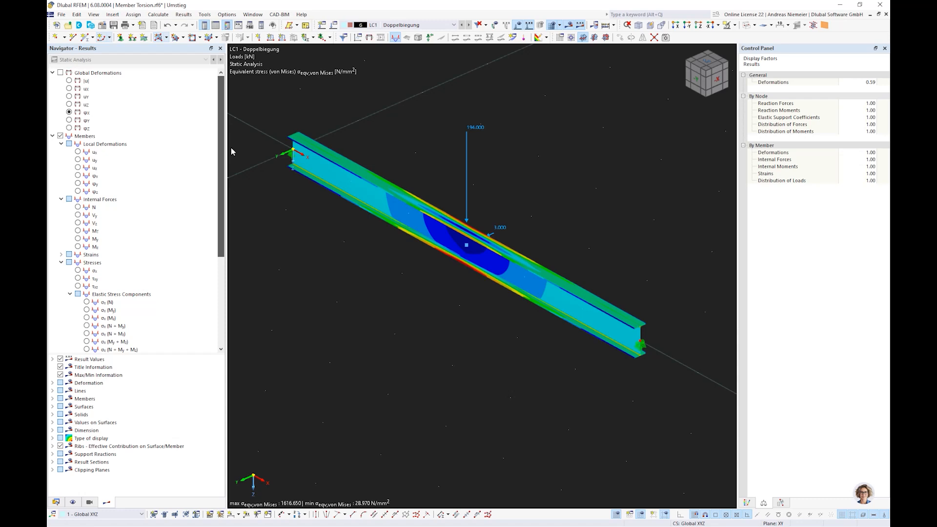
- Activate the Torsional Warping (7 DOF) add-on in the model's base data and recalculate LC1 to show its results
{"action": "left_click", "coordinate": [102, 27]}
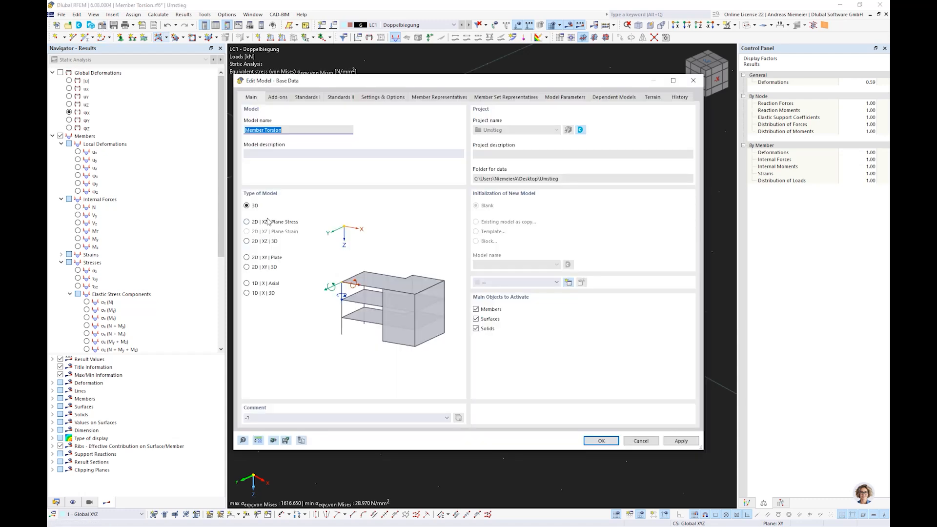
{"action": "left_click", "coordinate": [278, 97]}
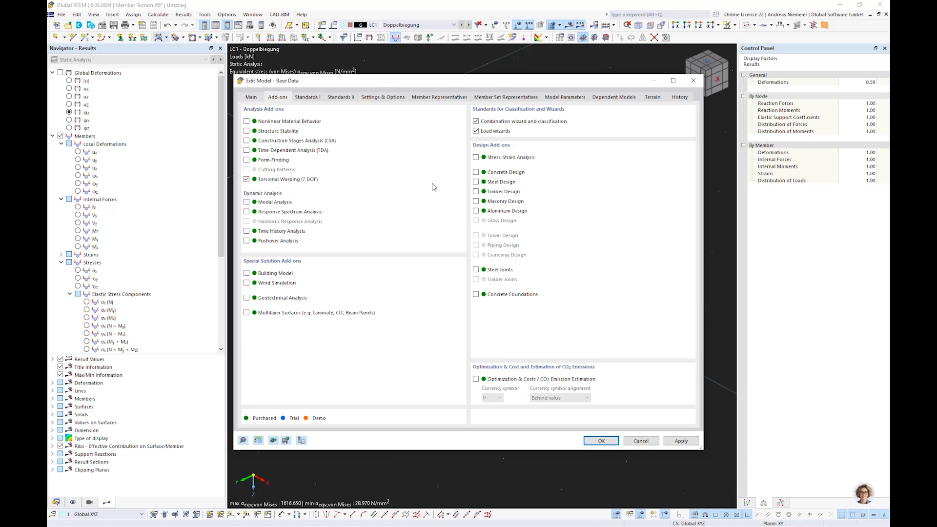
{"action": "left_click", "coordinate": [600, 441]}
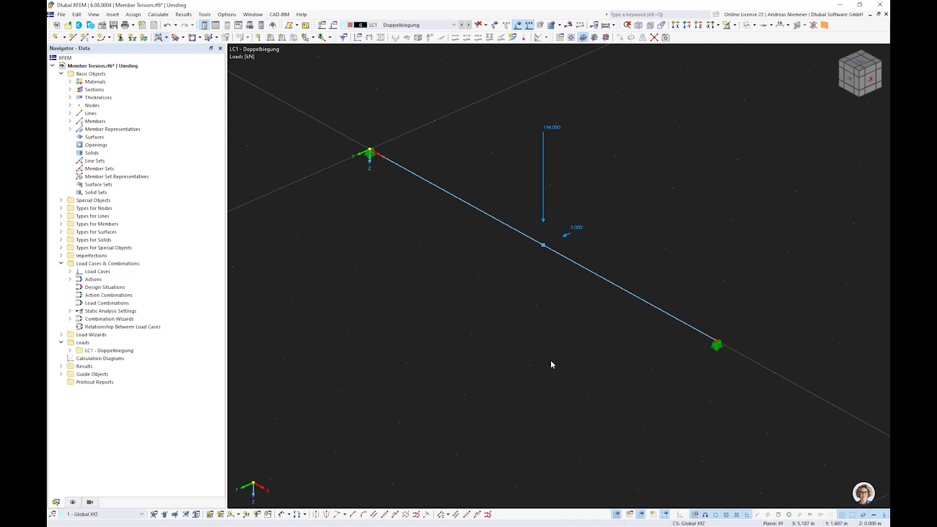
{"action": "scroll", "coordinate": [481, 282], "scroll_direction": "down", "scroll_amount": 1}
{"action": "scroll", "coordinate": [482, 282], "scroll_direction": "up", "scroll_amount": 1}
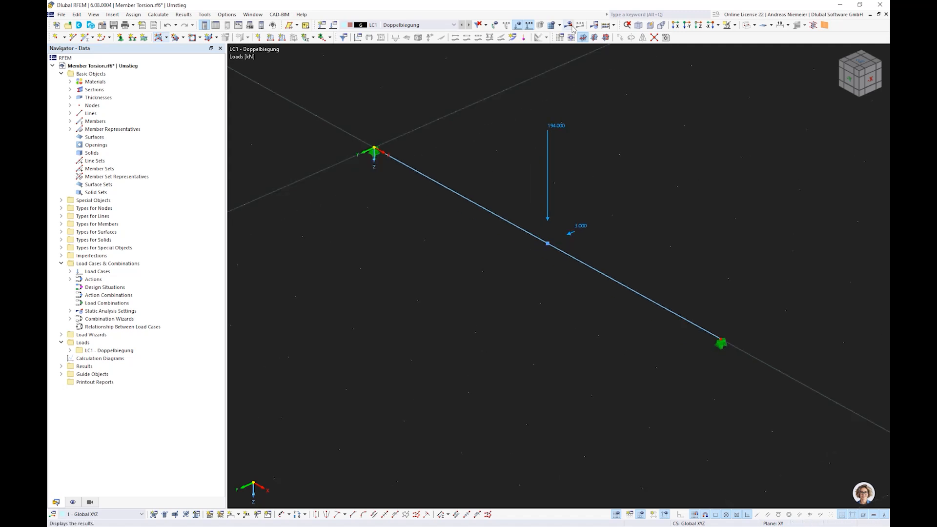
{"action": "left_click", "coordinate": [572, 27]}
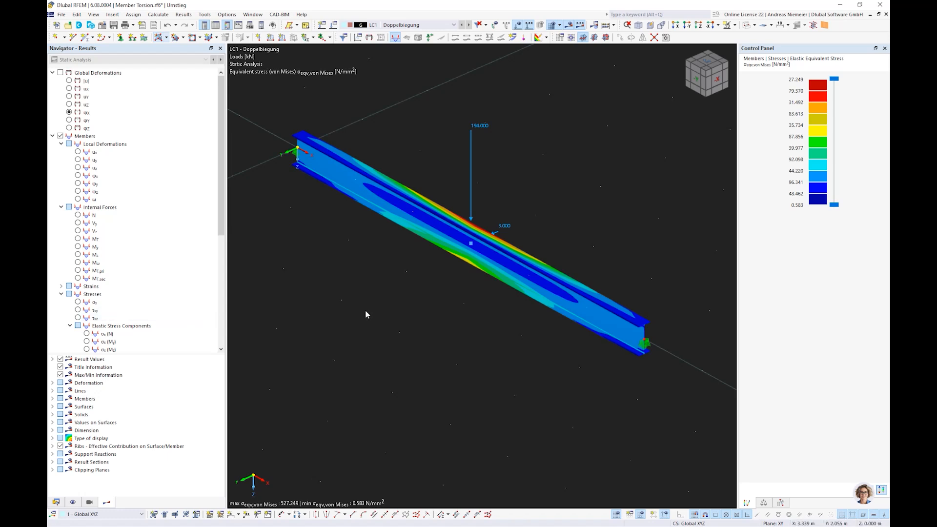
- Display the member's rotation φx and bending moments My and Mz calculated with torsional warping
{"action": "scroll", "coordinate": [365, 309], "scroll_direction": "down", "scroll_amount": 2}
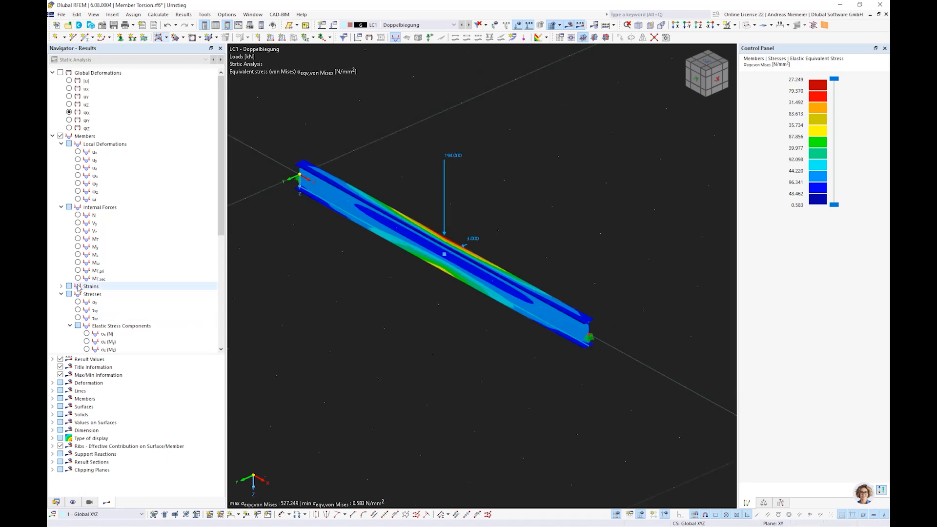
{"action": "left_click", "coordinate": [79, 176]}
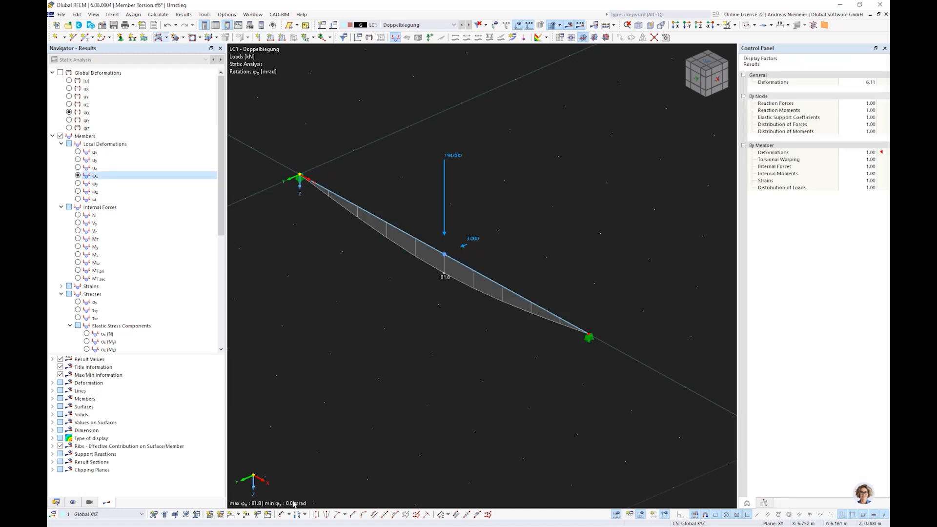
{"action": "left_click", "coordinate": [78, 247]}
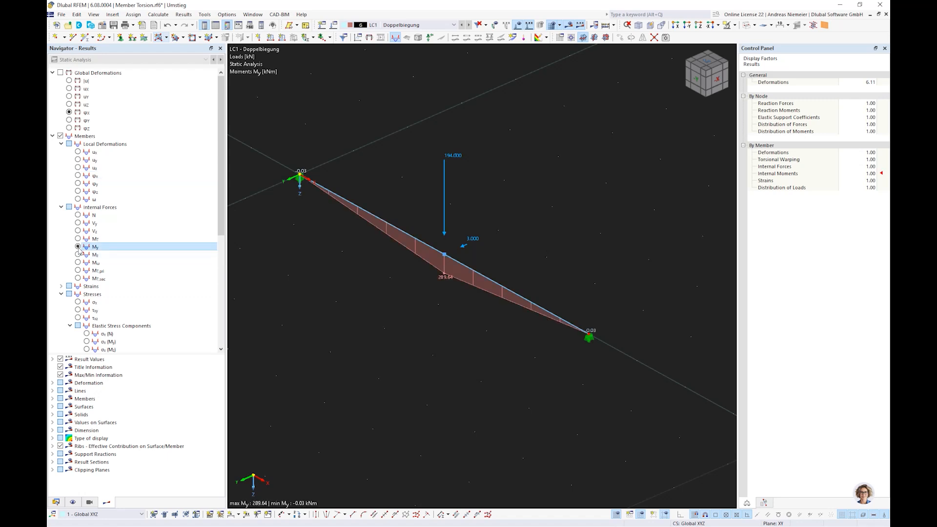
{"action": "left_click", "coordinate": [78, 255]}
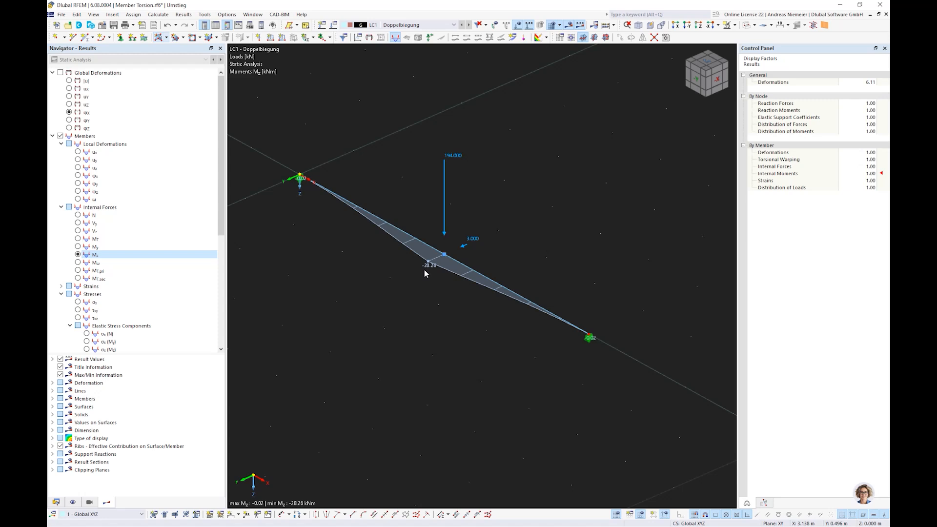
- Display the member's warping ω, primary and secondary torsional moments MT,pri and MT,sec, and warping moment Mω
{"action": "scroll", "coordinate": [118, 225], "scroll_direction": "down", "scroll_amount": 3}
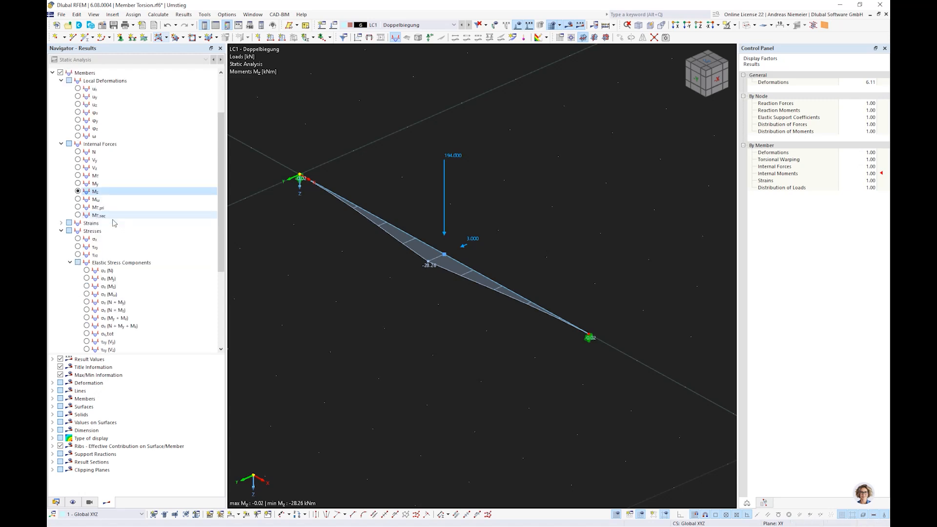
{"action": "left_click", "coordinate": [78, 136]}
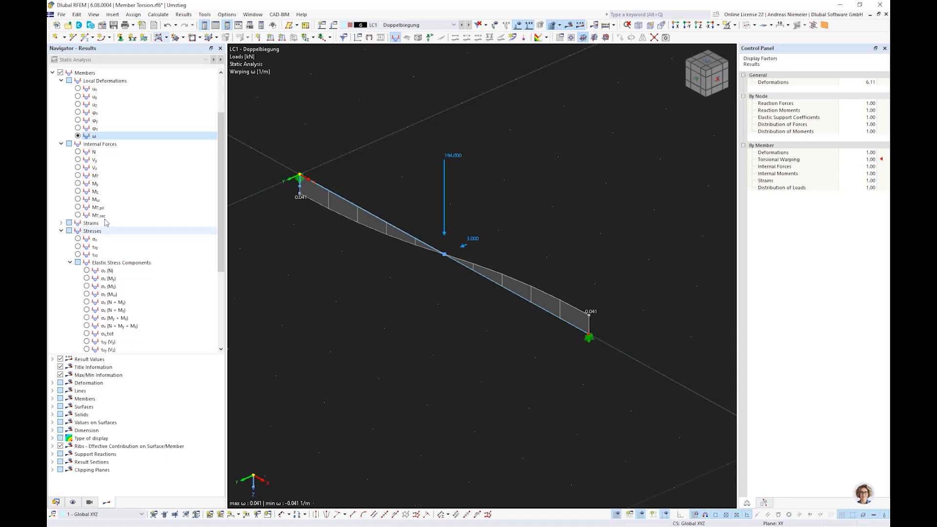
{"action": "scroll", "coordinate": [106, 223], "scroll_direction": "down", "scroll_amount": 2}
{"action": "left_click", "coordinate": [78, 176]}
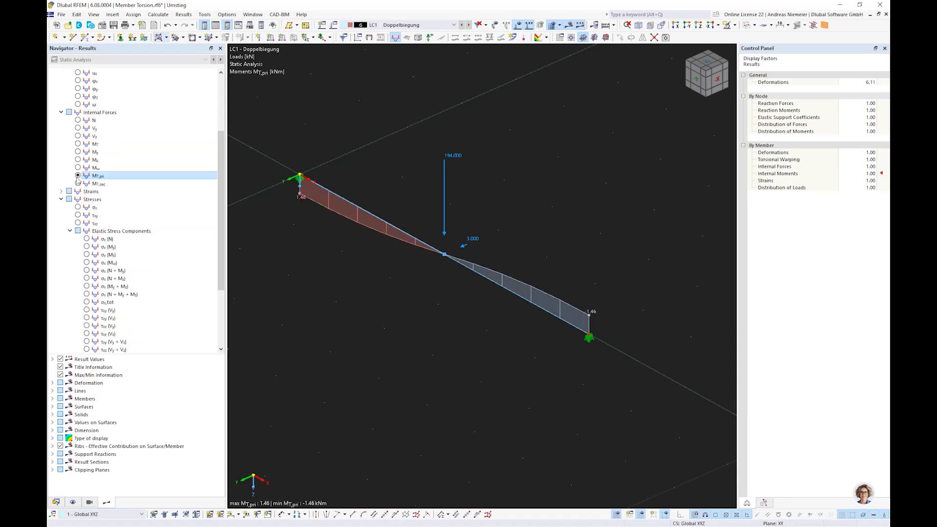
{"action": "left_click", "coordinate": [78, 183]}
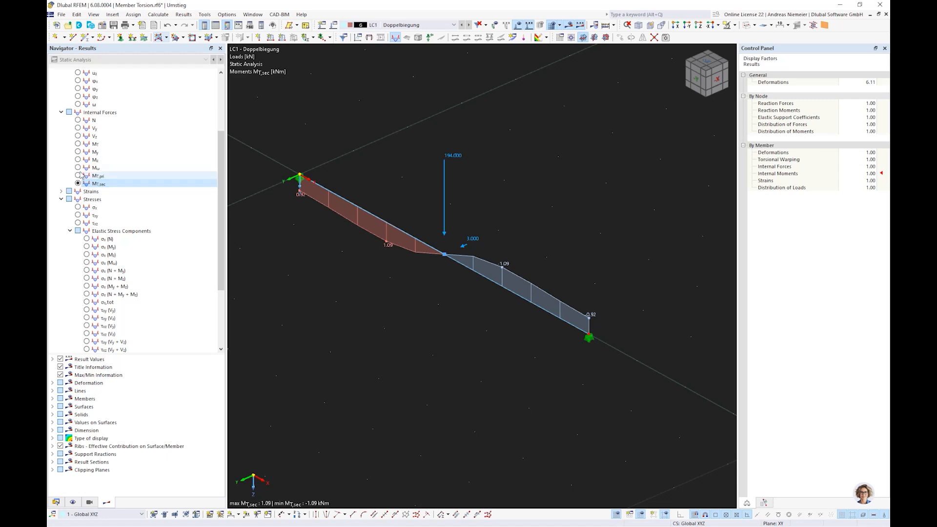
{"action": "left_click", "coordinate": [78, 167]}
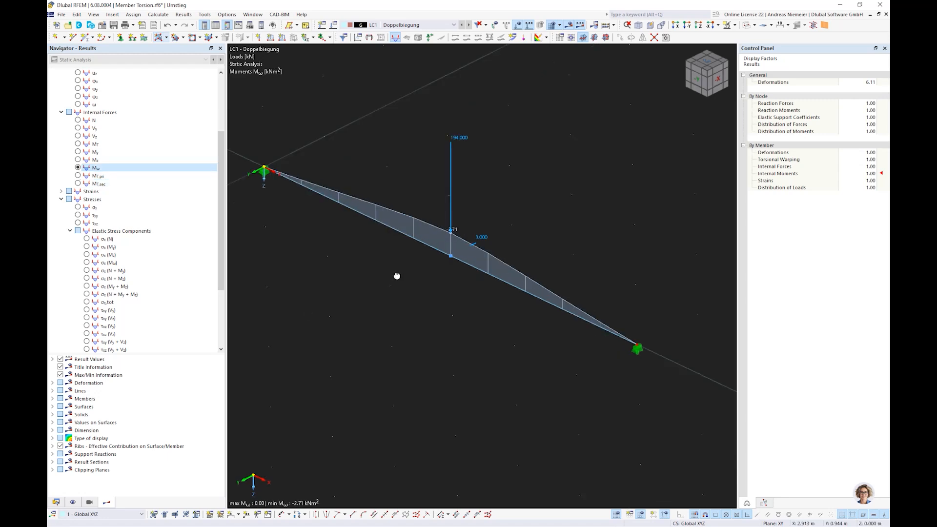
{"action": "middle_click_drag", "start_coordinate": [397, 277], "coordinate": [455, 229], "text": "ctrl"}
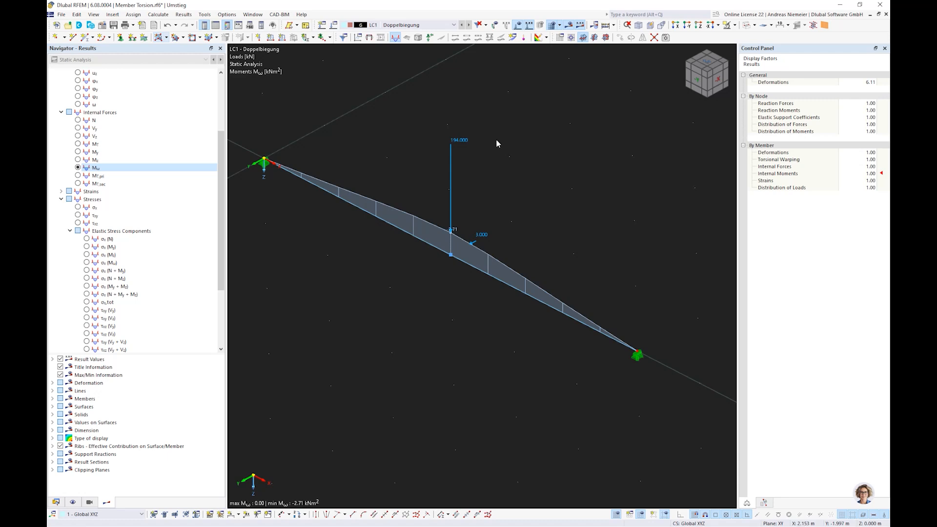
- Close the Member Torsion model and open Joints design.rf6 from the Umstieg folder
{"action": "left_click", "coordinate": [61, 15]}
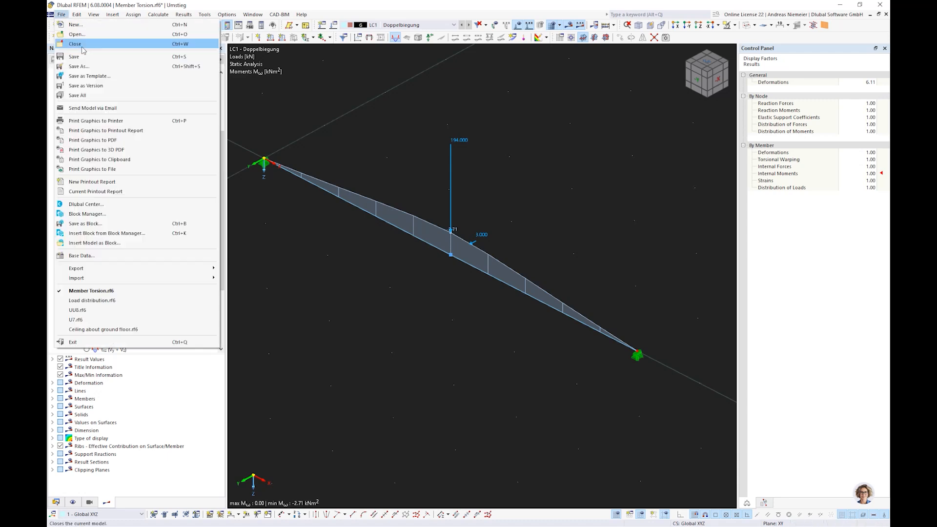
{"action": "left_click", "coordinate": [76, 44]}
{"action": "left_click", "coordinate": [506, 307]}
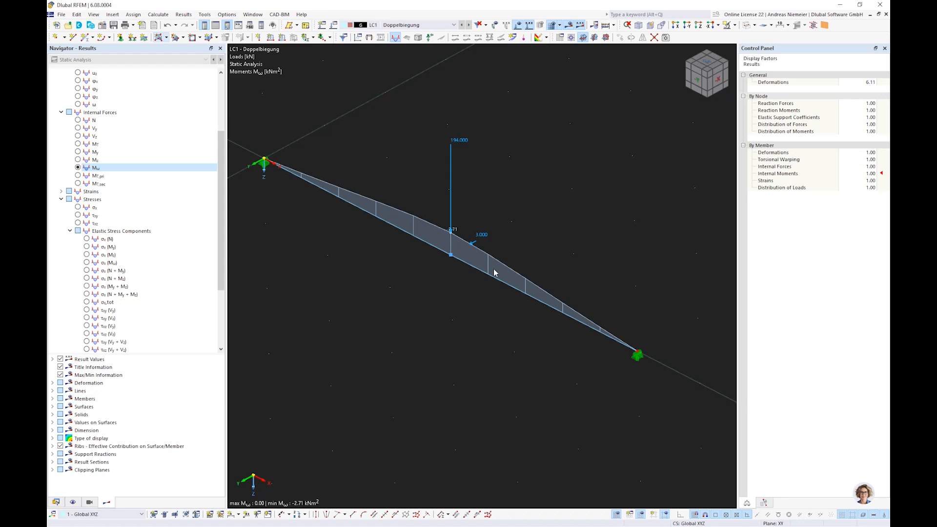
{"action": "left_click", "coordinate": [54, 15]}
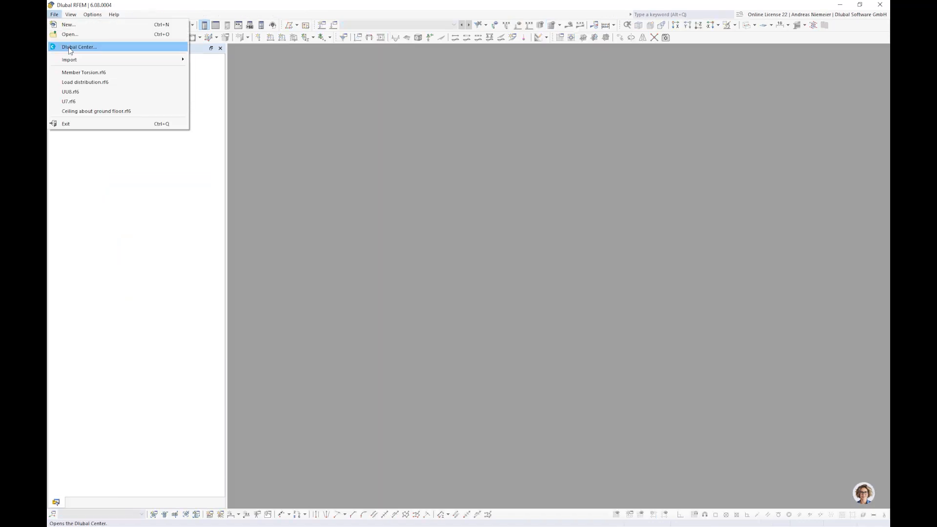
{"action": "mouse_move", "coordinate": [76, 61]}
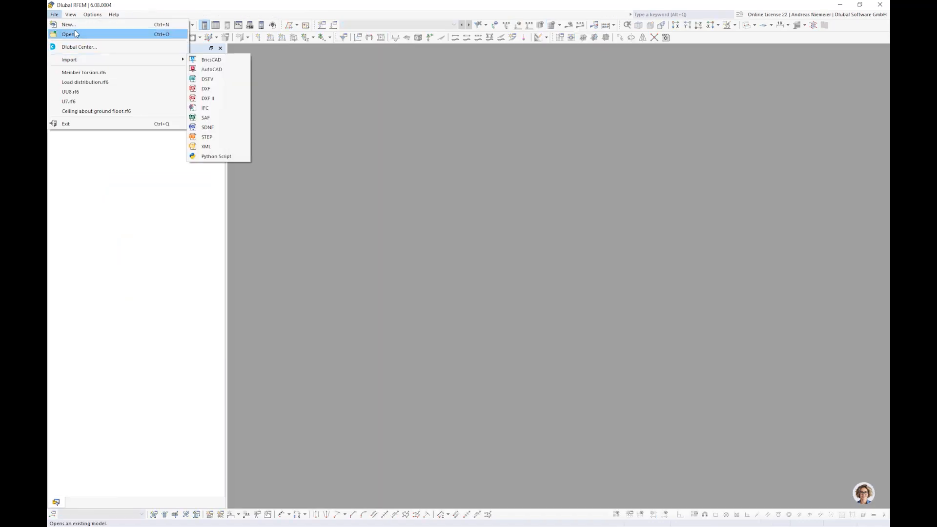
{"action": "left_click", "coordinate": [76, 34]}
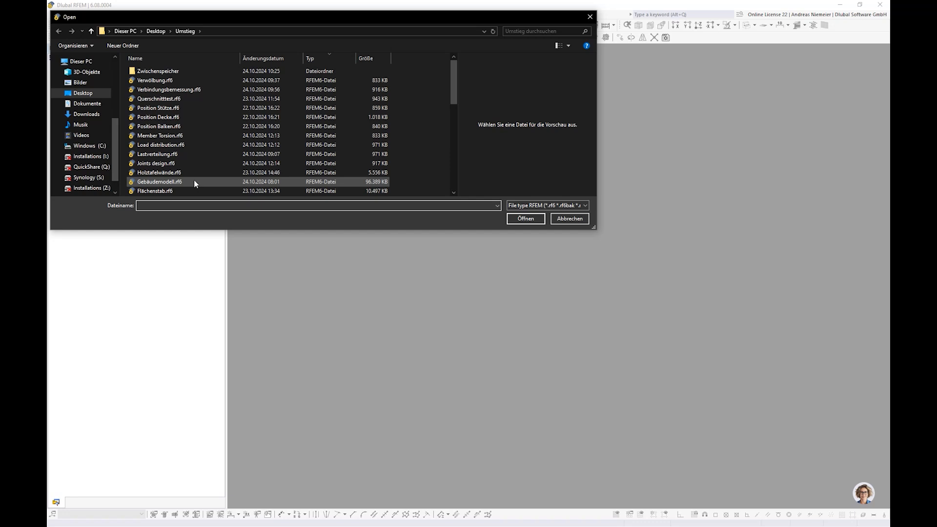
{"action": "left_click", "coordinate": [166, 163]}
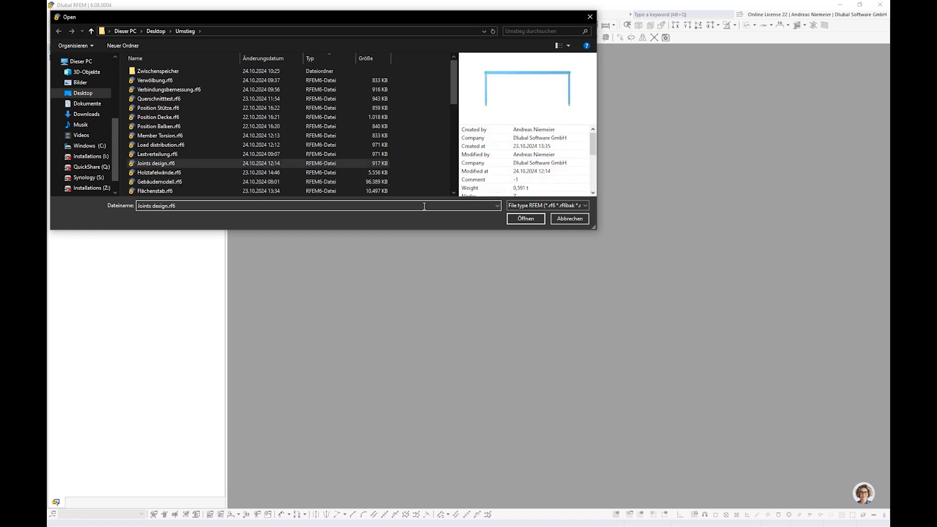
{"action": "left_click", "coordinate": [525, 219]}
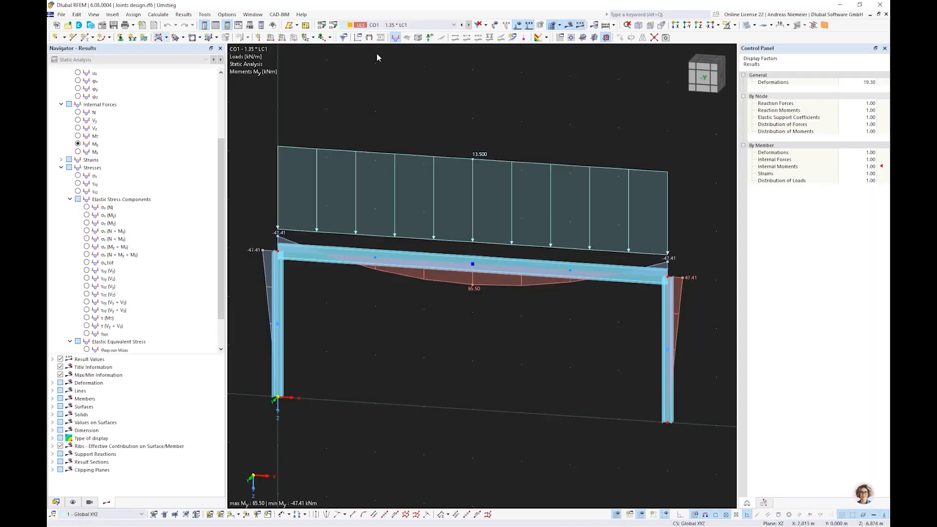
{"action": "left_click", "coordinate": [407, 25]}
{"action": "left_click", "coordinate": [406, 24]}
{"action": "left_click", "coordinate": [414, 25]}
{"action": "left_click", "coordinate": [413, 25]}
{"action": "middle_click_drag", "start_coordinate": [463, 299], "coordinate": [449, 272]}
{"action": "scroll", "coordinate": [452, 272], "scroll_direction": "down", "scroll_amount": 2}
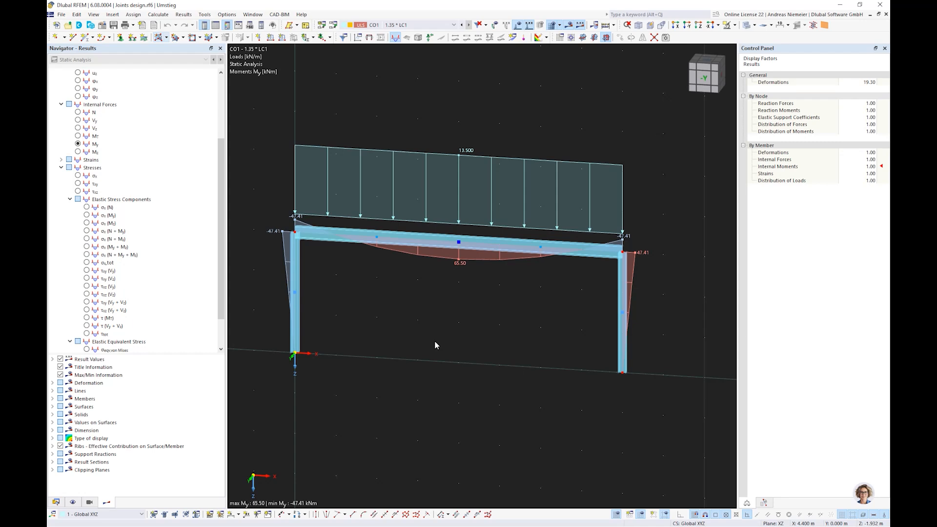
- Display the frame's von Mises equivalent stresses with their colour scale and return to the bending moments My
{"action": "scroll", "coordinate": [133, 225], "scroll_direction": "down", "scroll_amount": 2}
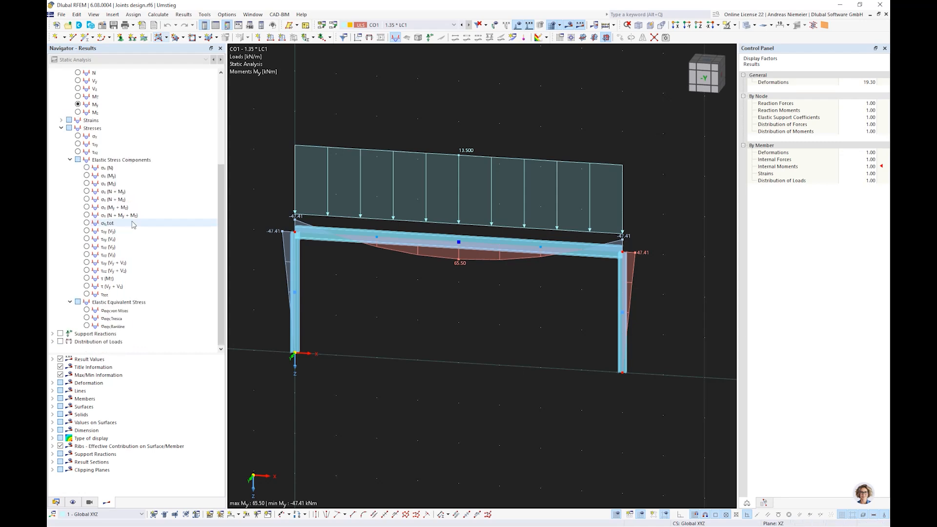
{"action": "left_click", "coordinate": [89, 312]}
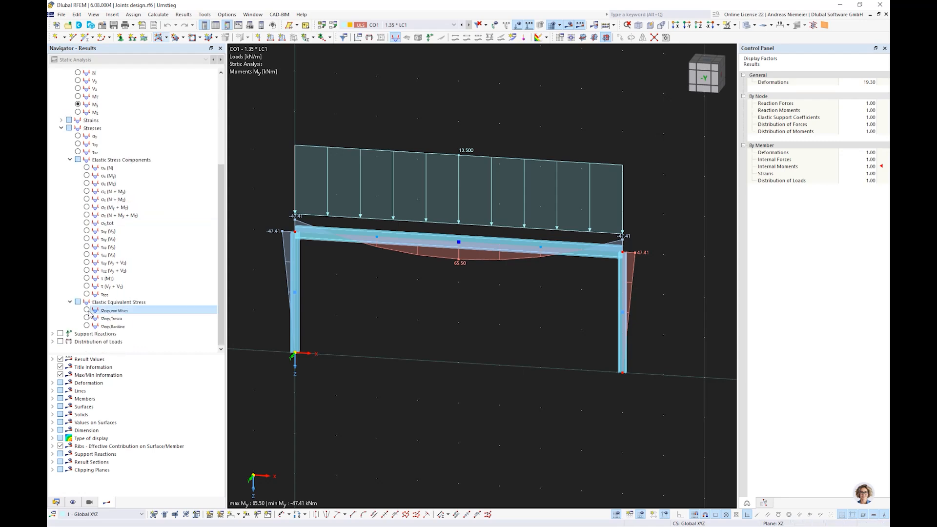
{"action": "left_click", "coordinate": [88, 311]}
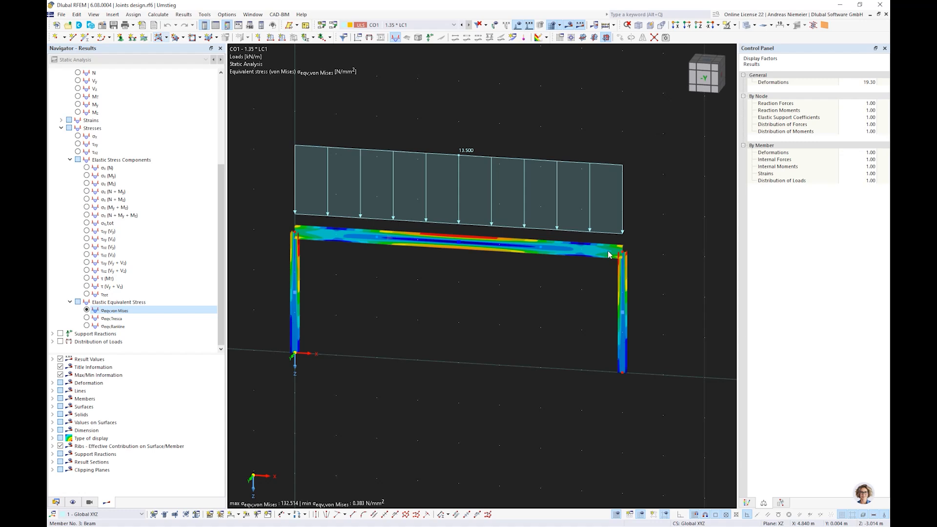
{"action": "left_click", "coordinate": [748, 503]}
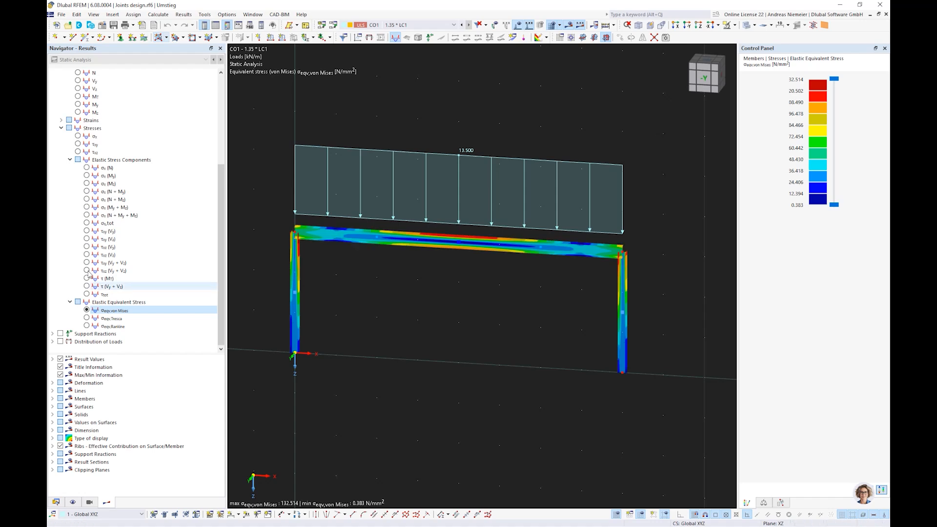
{"action": "scroll", "coordinate": [87, 126], "scroll_direction": "up", "scroll_amount": 5}
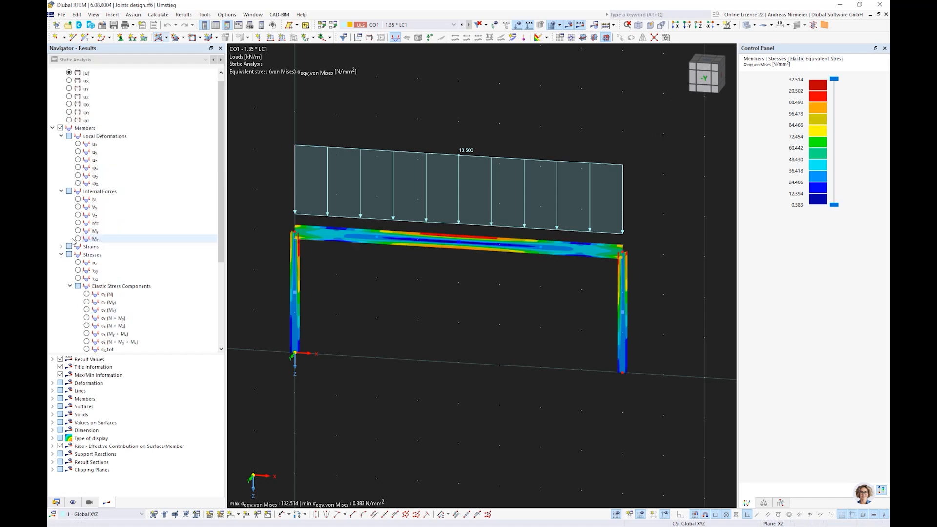
{"action": "left_click", "coordinate": [77, 231]}
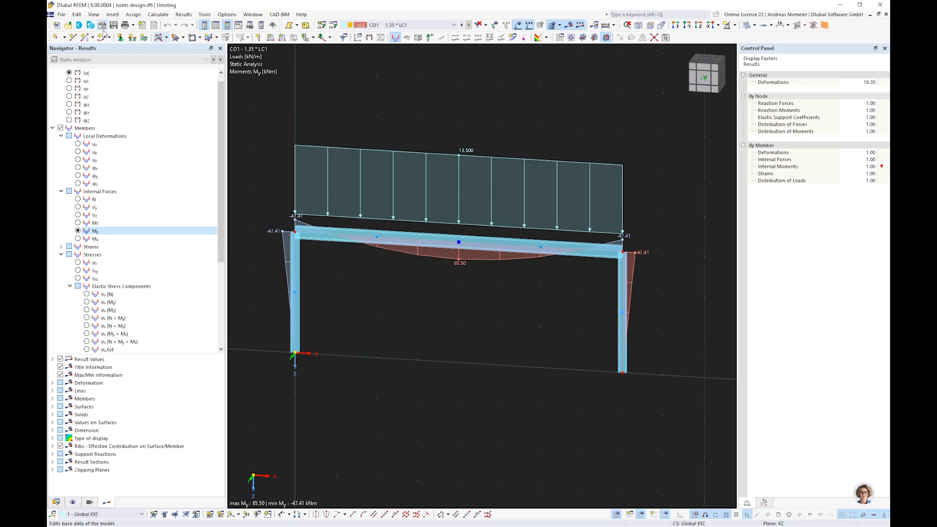
- Activate the Steel Joints add-on in the model's base data
{"action": "left_click", "coordinate": [102, 27]}
{"action": "left_click", "coordinate": [274, 97]}
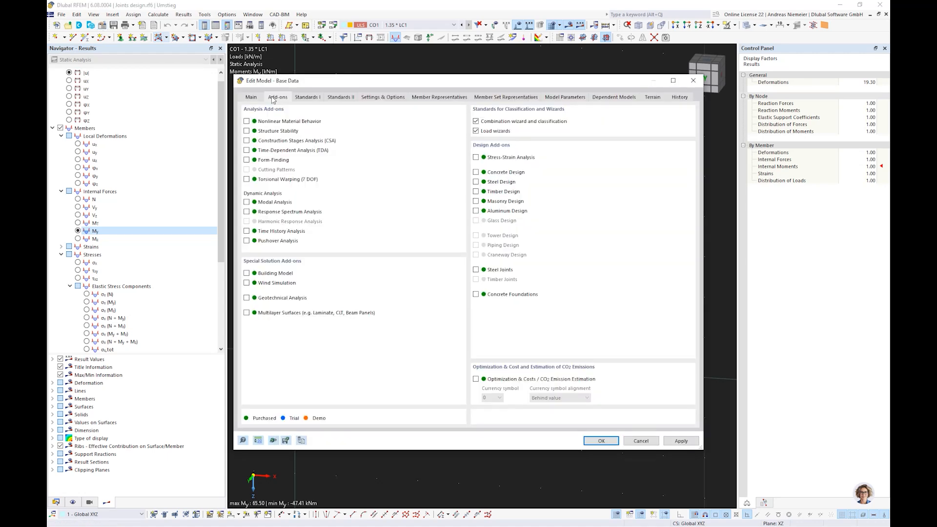
{"action": "left_click", "coordinate": [485, 272]}
{"action": "left_click", "coordinate": [603, 442]}
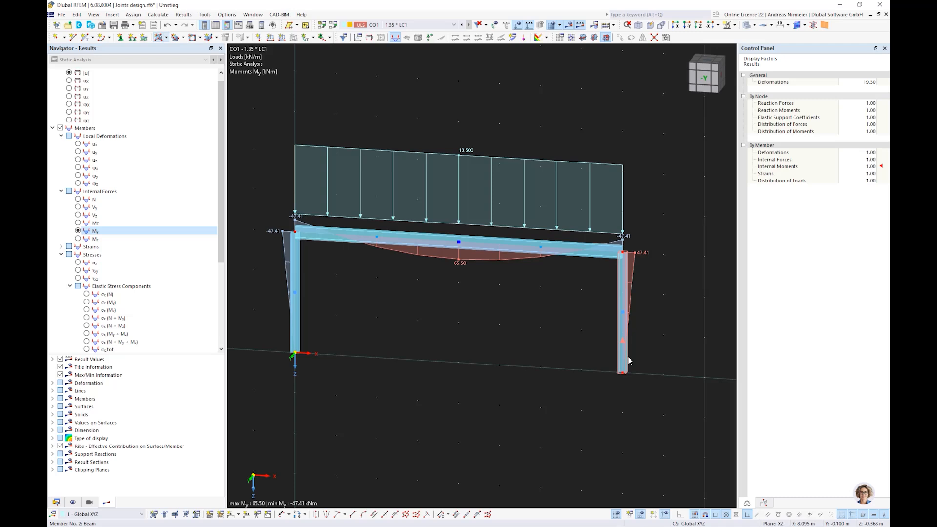
{"action": "left_click_drag", "start_coordinate": [265, 203], "coordinate": [630, 261]}
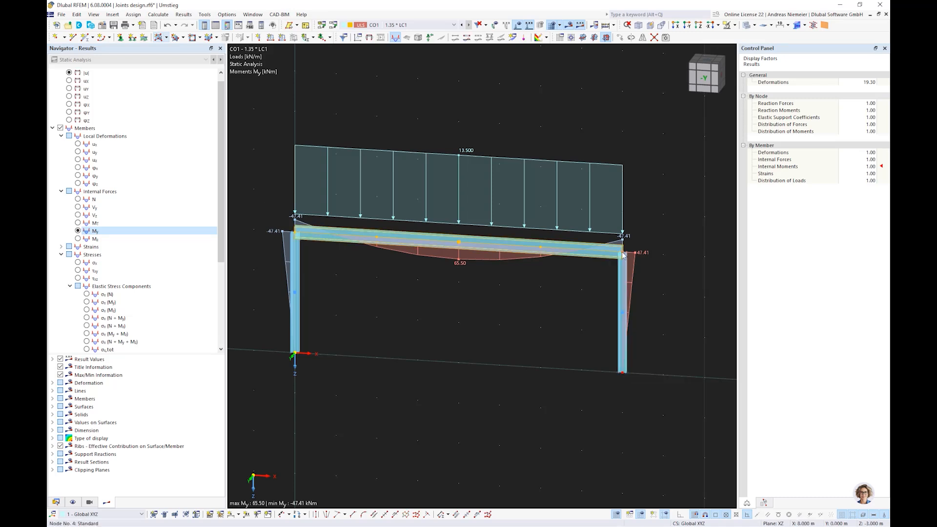
{"action": "right_click", "coordinate": [623, 255]}
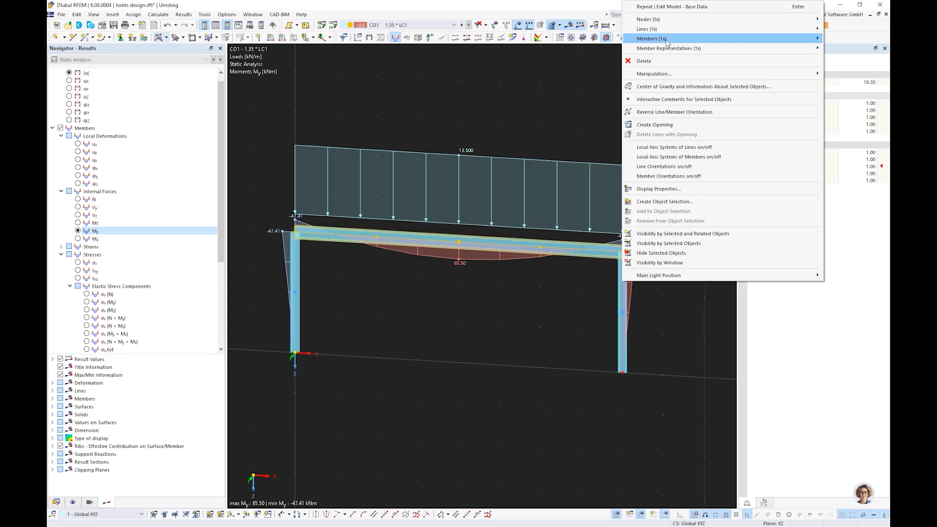
{"action": "mouse_move", "coordinate": [634, 22]}
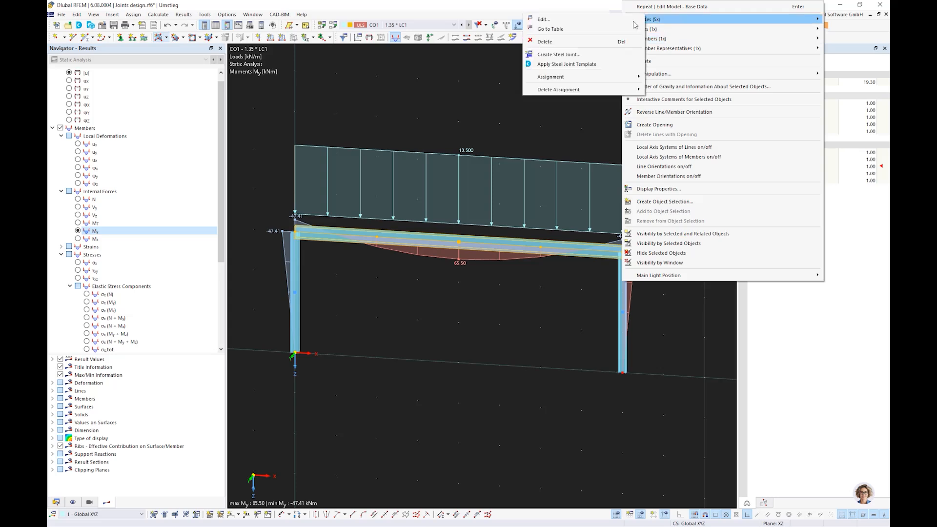
{"action": "left_click", "coordinate": [561, 66]}
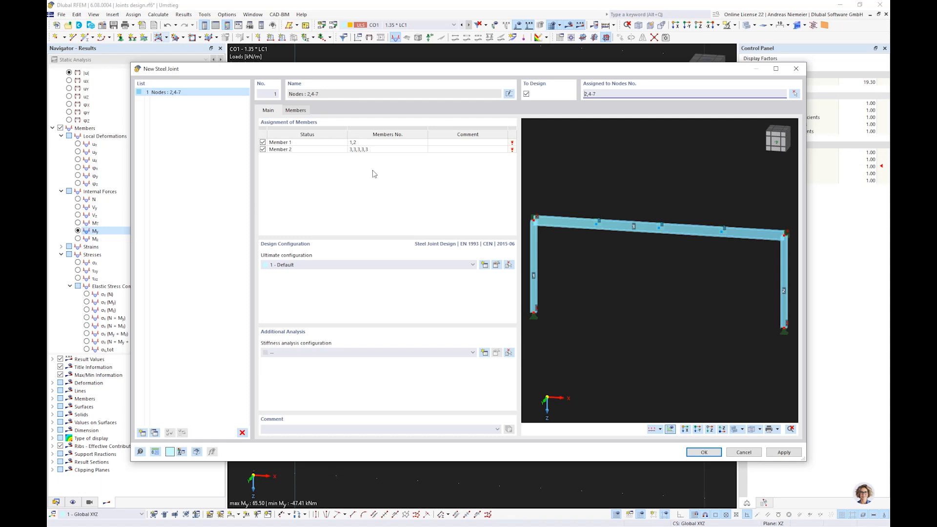
{"action": "left_click", "coordinate": [702, 452]}
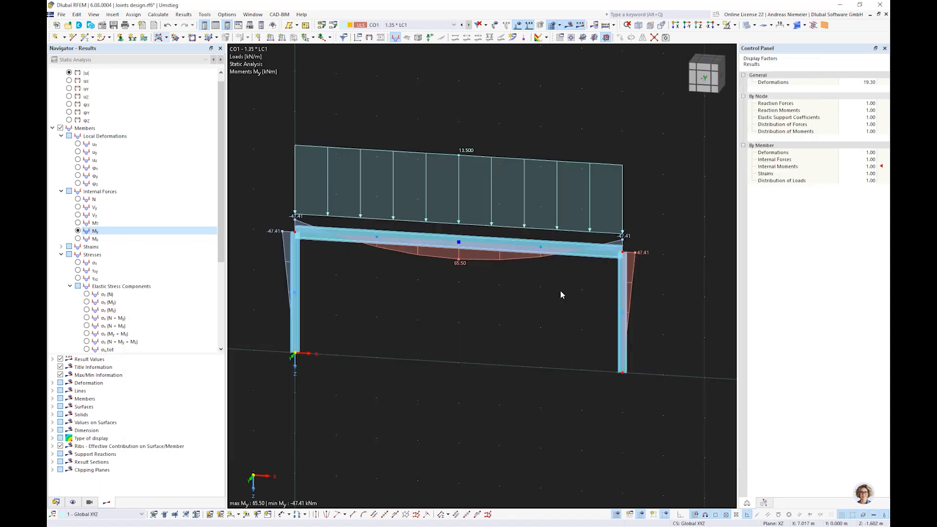
{"action": "right_click", "coordinate": [620, 256]}
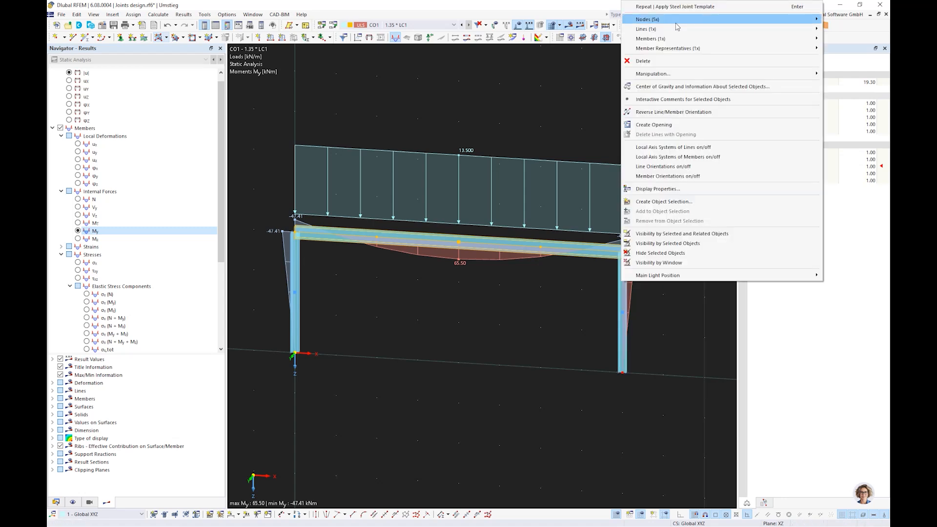
{"action": "mouse_move", "coordinate": [676, 22]}
{"action": "left_click", "coordinate": [579, 66]}
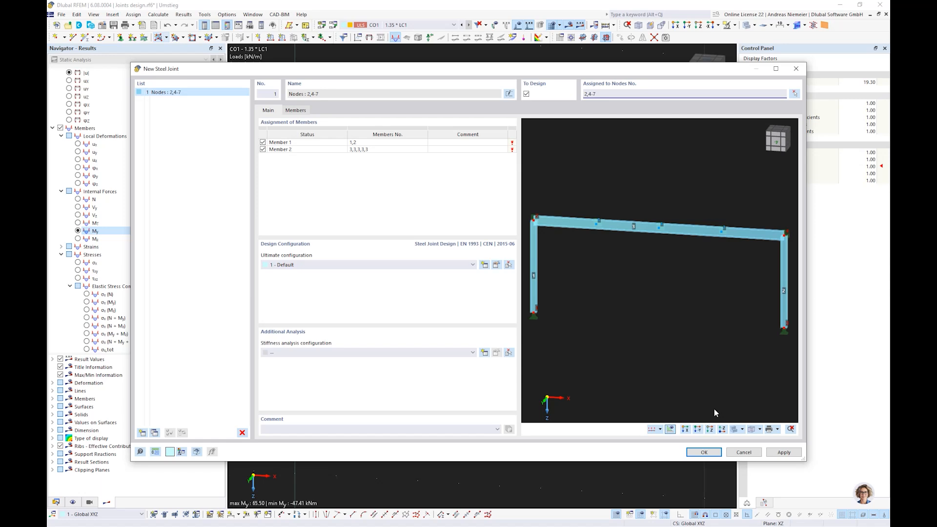
{"action": "key", "text": "Escape"}
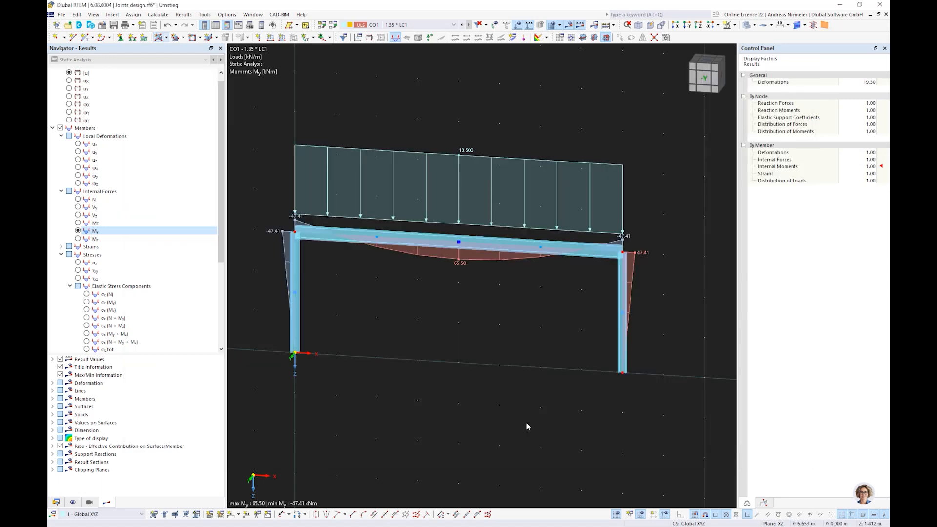
- Apply the rigid beam-to-column end plate joint template with column stiffeners to frame corner nodes 2 and 4
{"action": "left_click", "coordinate": [56, 503]}
{"action": "left_click", "coordinate": [61, 256]}
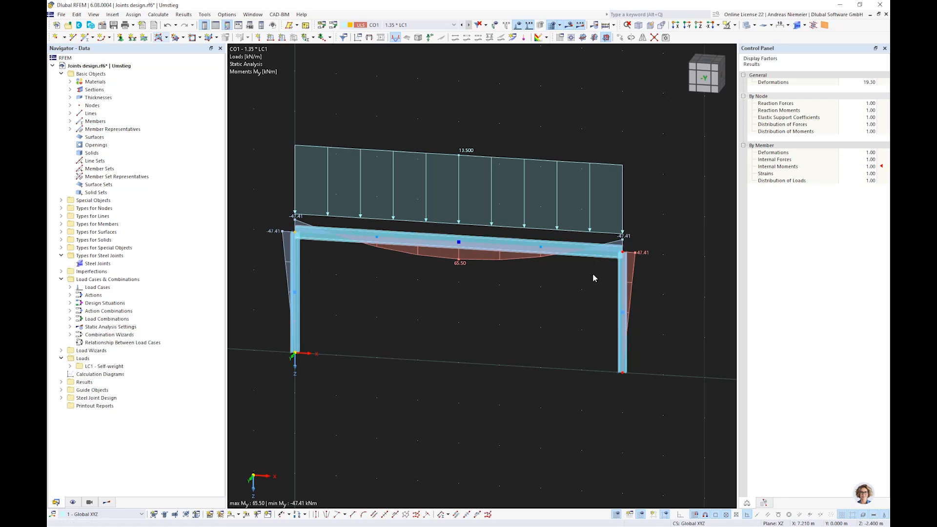
{"action": "right_click", "coordinate": [624, 255]}
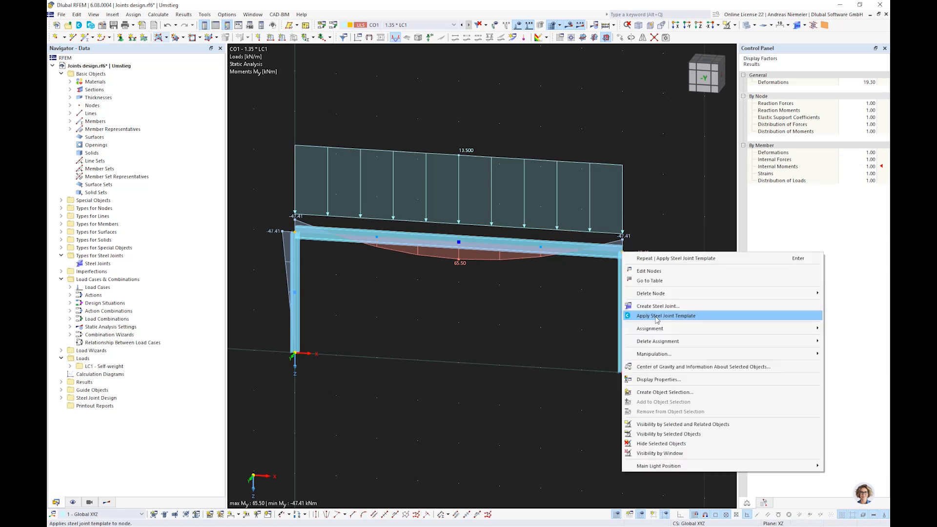
{"action": "left_click", "coordinate": [657, 318]}
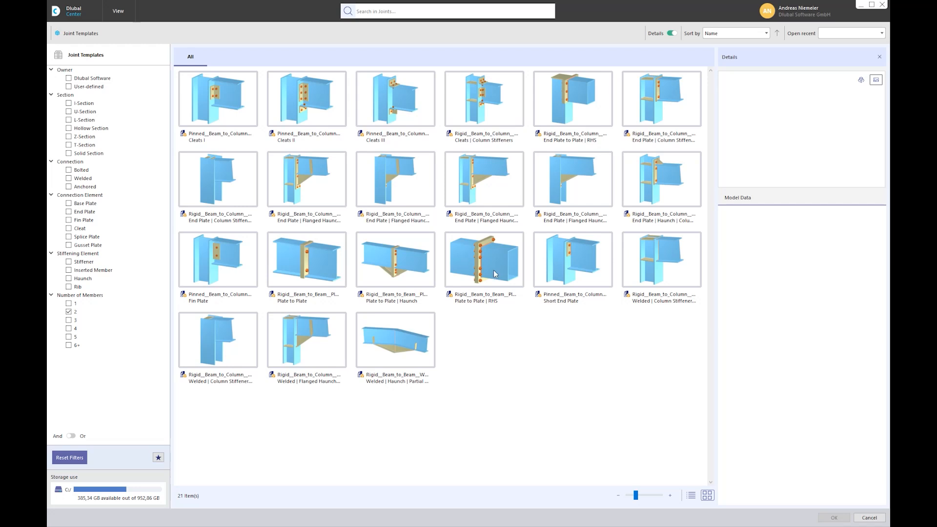
{"action": "left_click", "coordinate": [646, 121]}
{"action": "double_click", "coordinate": [670, 106]}
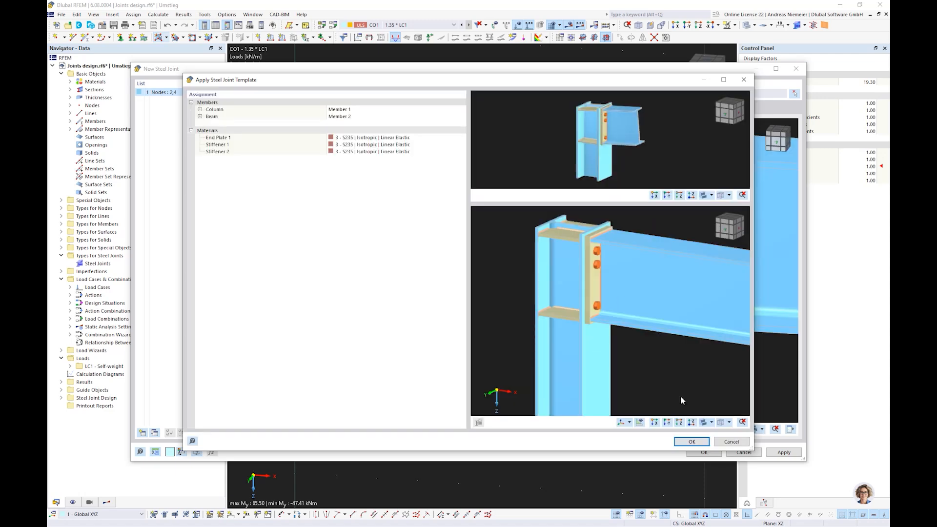
{"action": "left_click", "coordinate": [690, 442]}
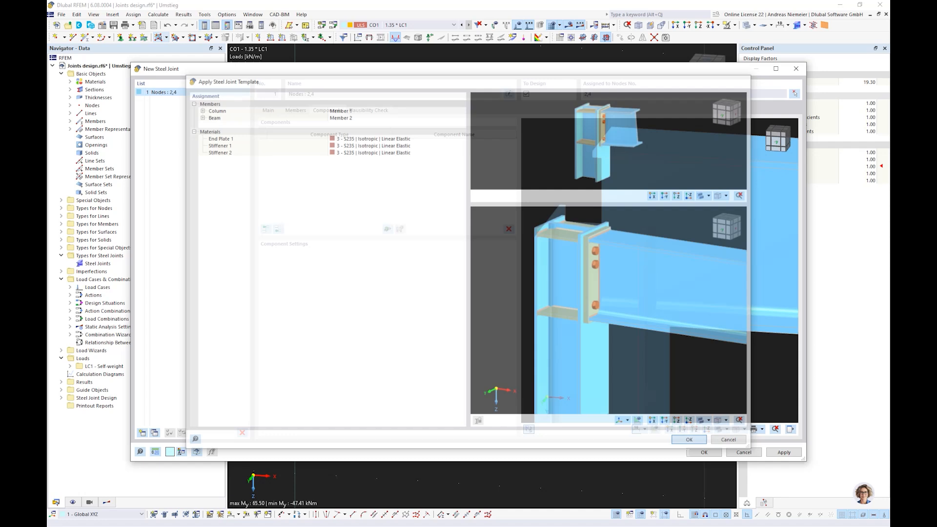
- Delete the upper column stiffener, Stiffener 1, from the steel joint's components
{"action": "scroll", "coordinate": [595, 293], "scroll_direction": "down", "scroll_amount": 3}
{"action": "middle_click_drag", "start_coordinate": [594, 293], "coordinate": [547, 172], "text": "ctrl"}
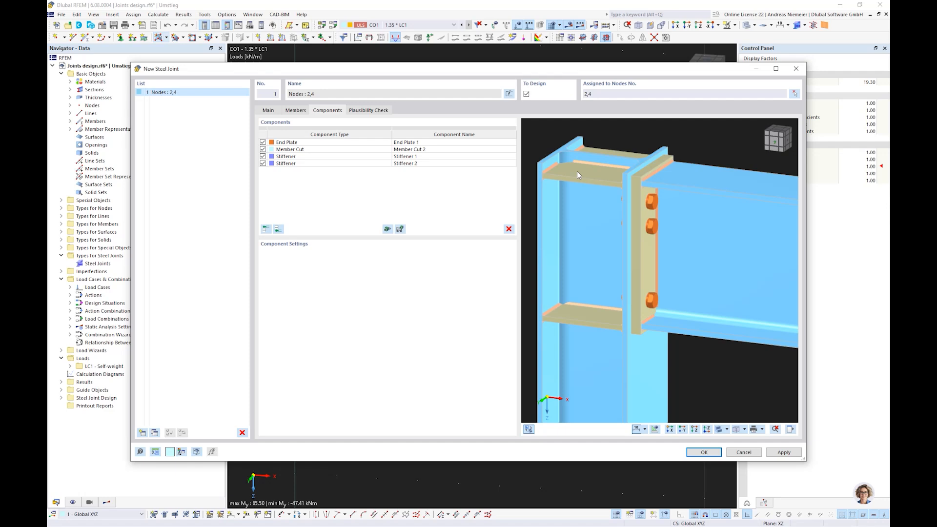
{"action": "left_click", "coordinate": [280, 156]}
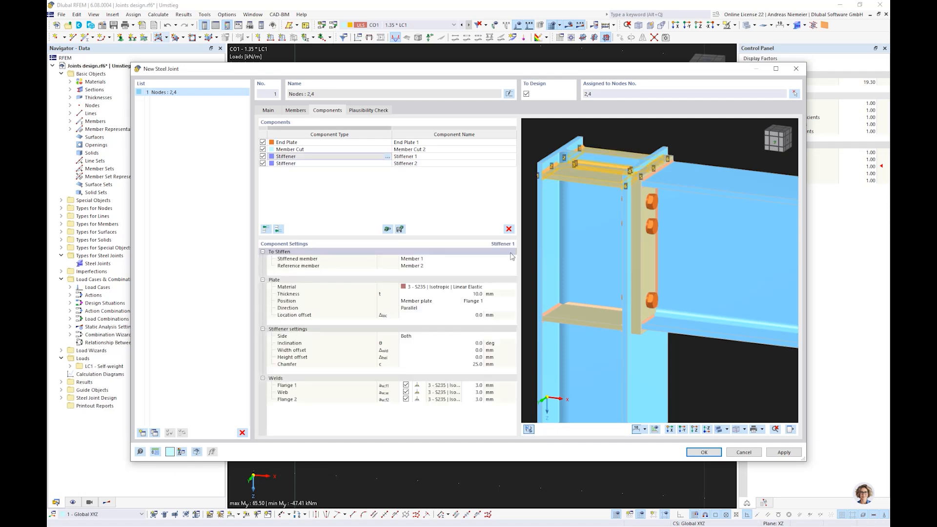
{"action": "left_click", "coordinate": [509, 229]}
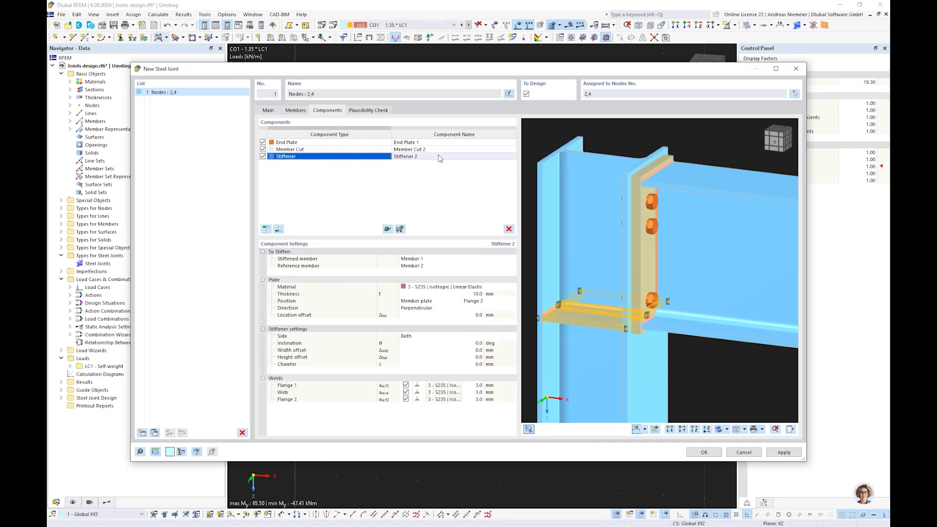
- Add a cap plate component to the steel joint with Member 1, the column, as its stiffened member
{"action": "left_click", "coordinate": [277, 230]}
{"action": "left_click", "coordinate": [390, 270]}
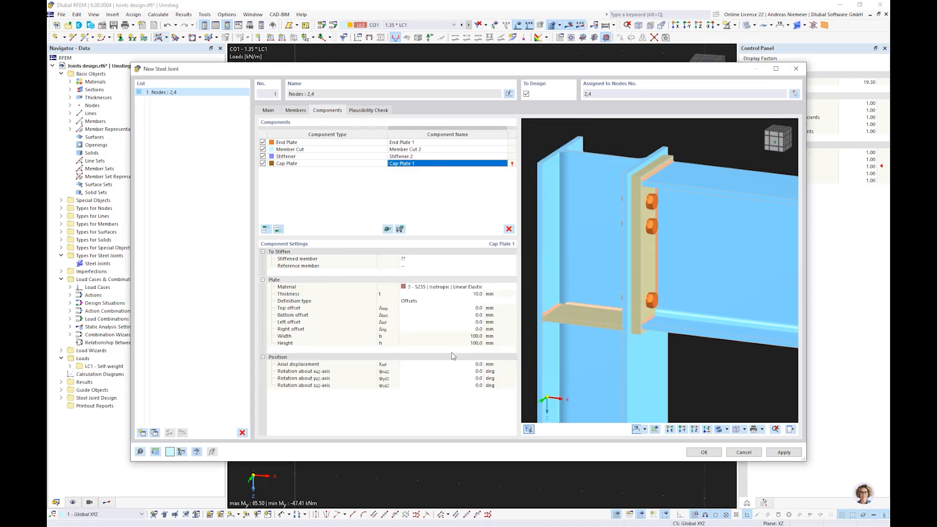
{"action": "left_click", "coordinate": [443, 258]}
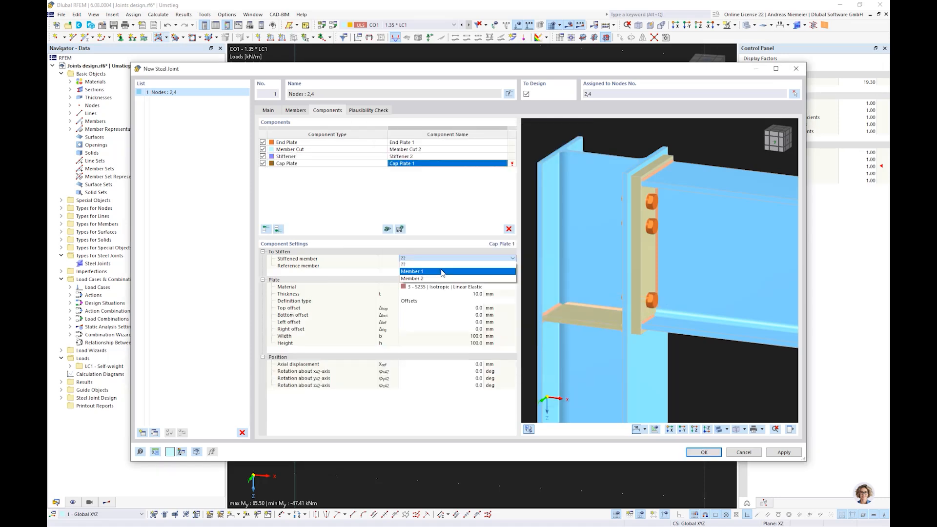
{"action": "left_click", "coordinate": [443, 271]}
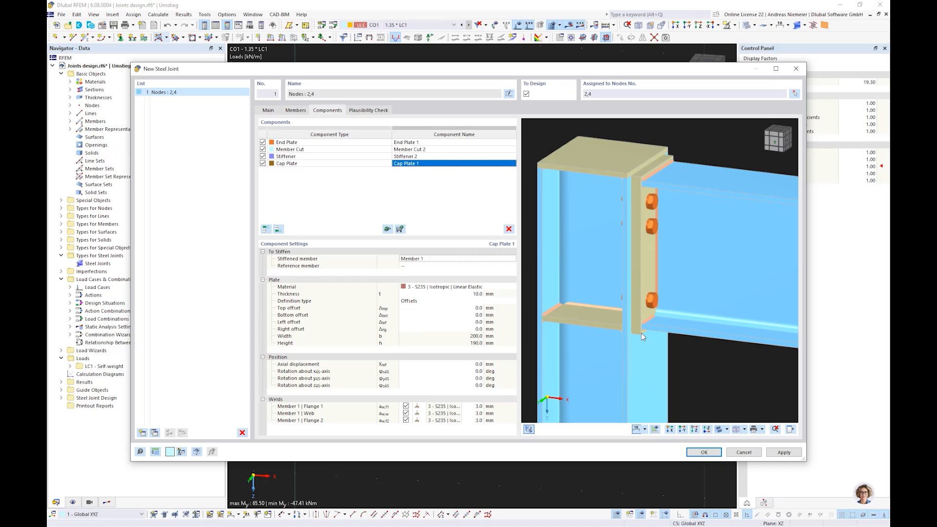
{"action": "middle_click_drag", "start_coordinate": [697, 348], "coordinate": [717, 349]}
{"action": "scroll", "coordinate": [716, 350], "scroll_direction": "up", "scroll_amount": 1}
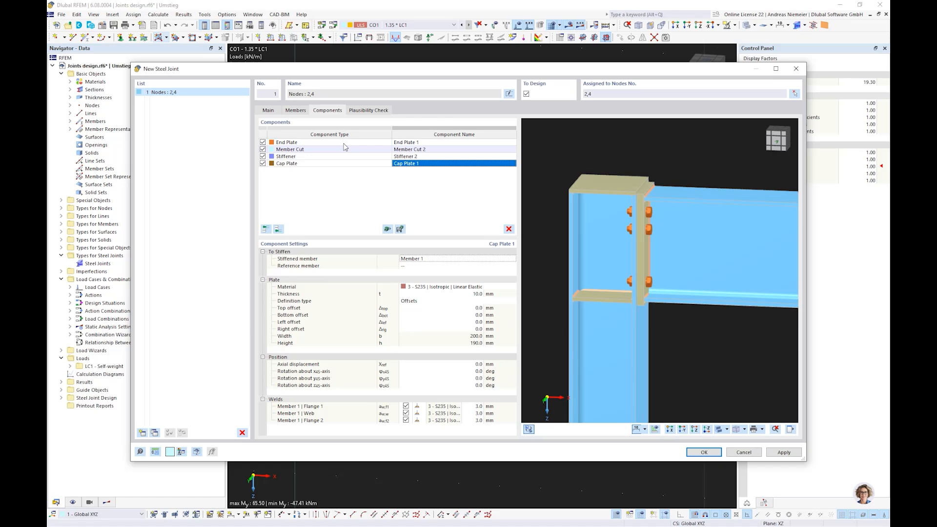
- Assign stiffness analysis configuration 2 - Initial stiffness | Joint-structure interaction to the joint and review its design parameters
{"action": "left_click", "coordinate": [295, 111]}
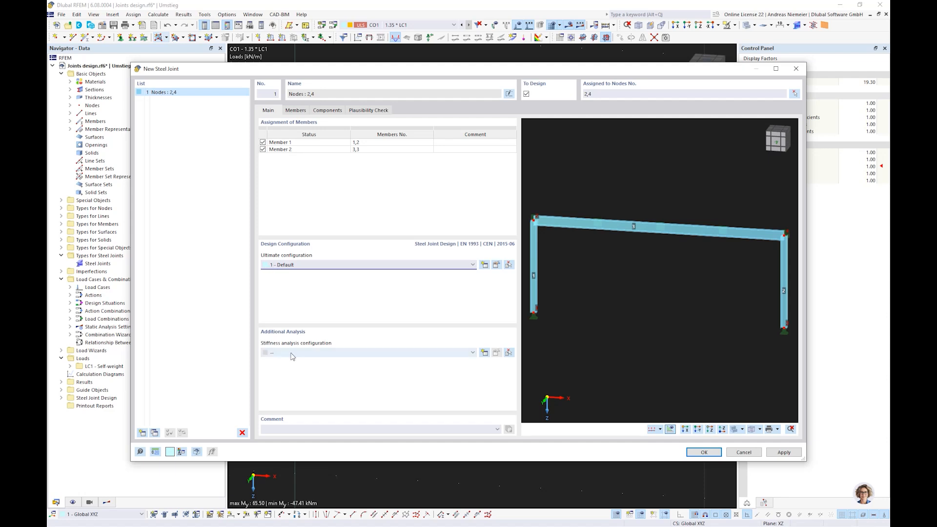
{"action": "left_click", "coordinate": [427, 356]}
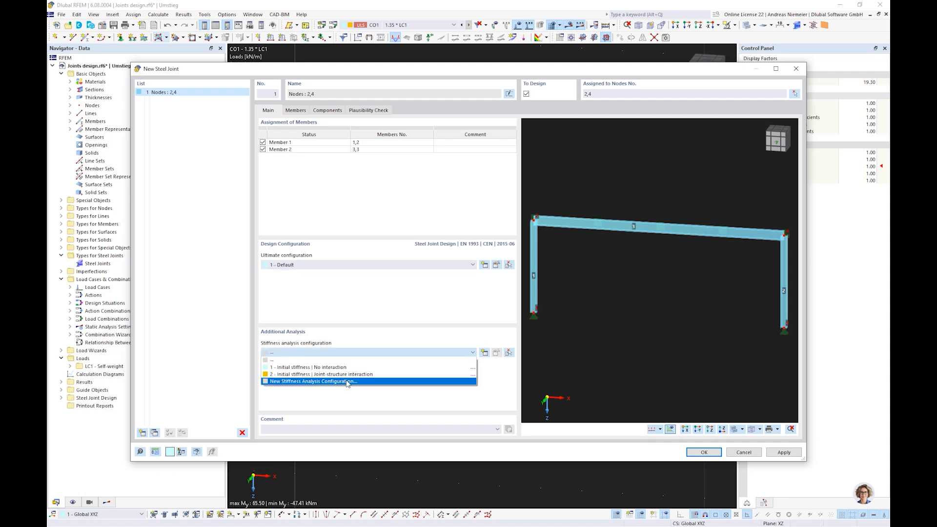
{"action": "left_click", "coordinate": [300, 374]}
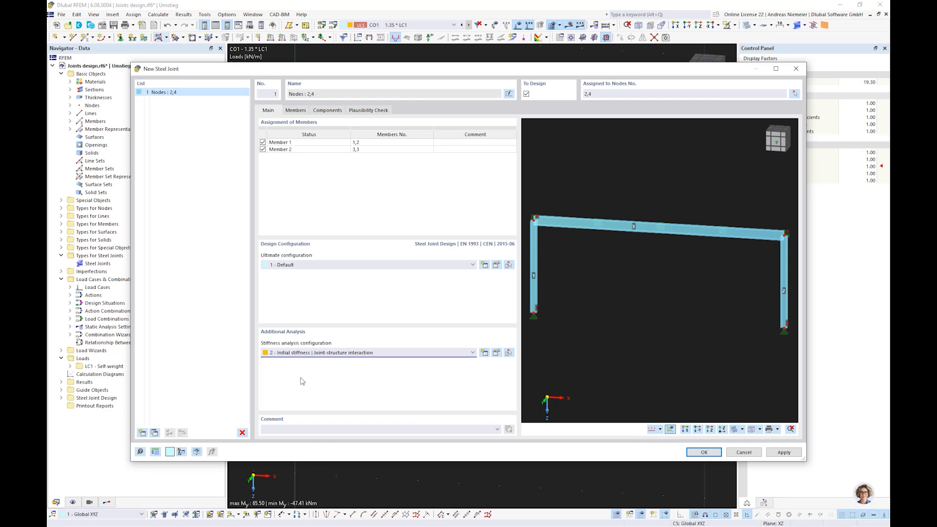
{"action": "left_click", "coordinate": [496, 352]}
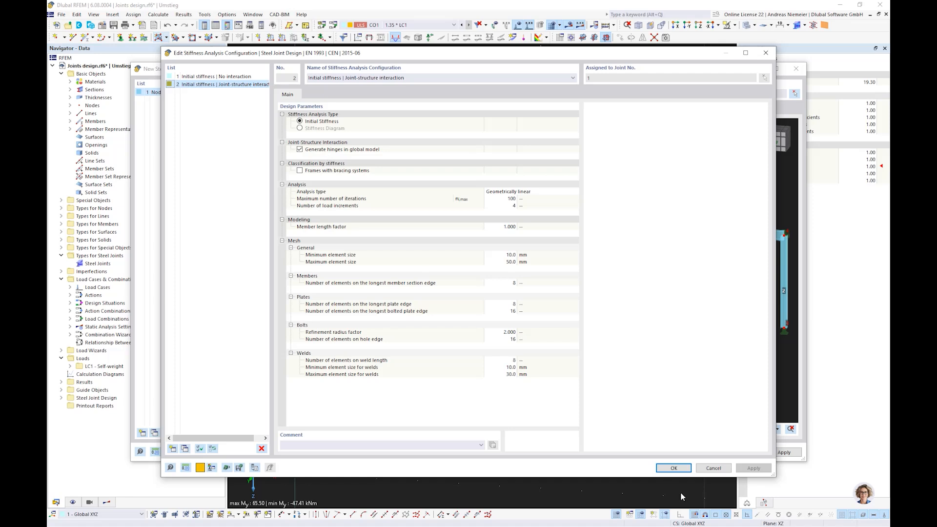
{"action": "left_click", "coordinate": [673, 468]}
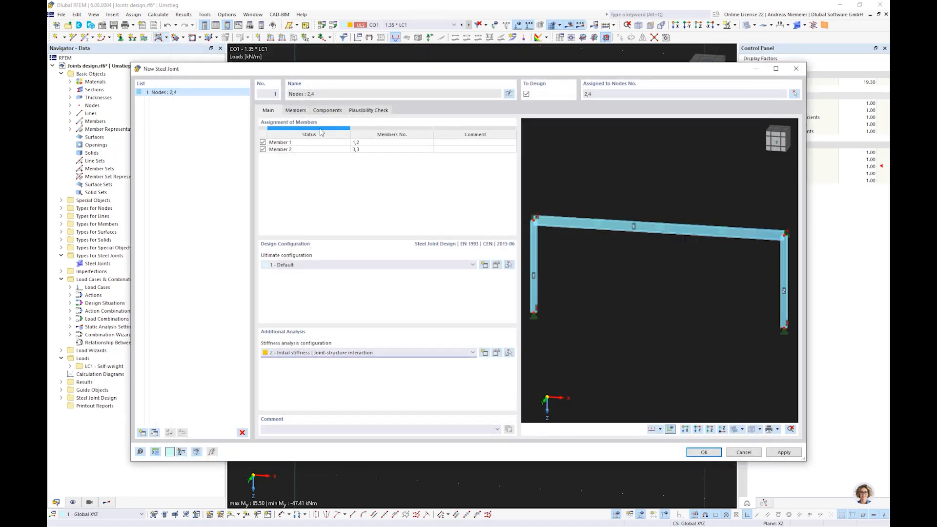
- Activate the My stiffness analysis for Member 2, the beam, and save the new steel joint
{"action": "left_click", "coordinate": [295, 110]}
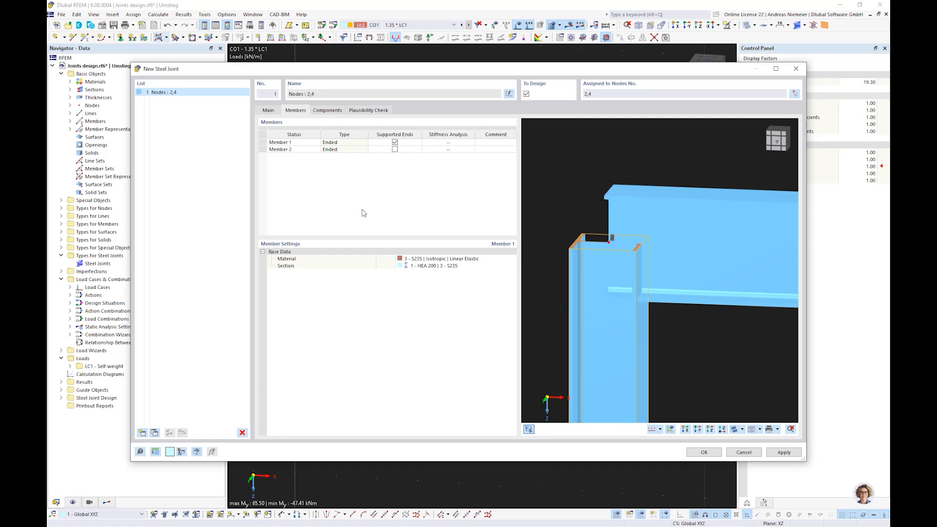
{"action": "left_click", "coordinate": [301, 149]}
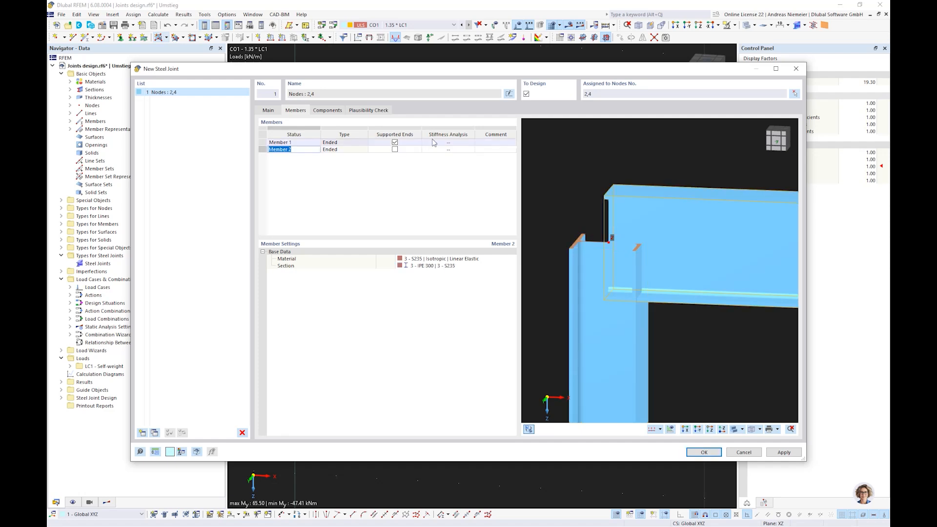
{"action": "left_click", "coordinate": [434, 142]}
{"action": "left_click", "coordinate": [447, 149]}
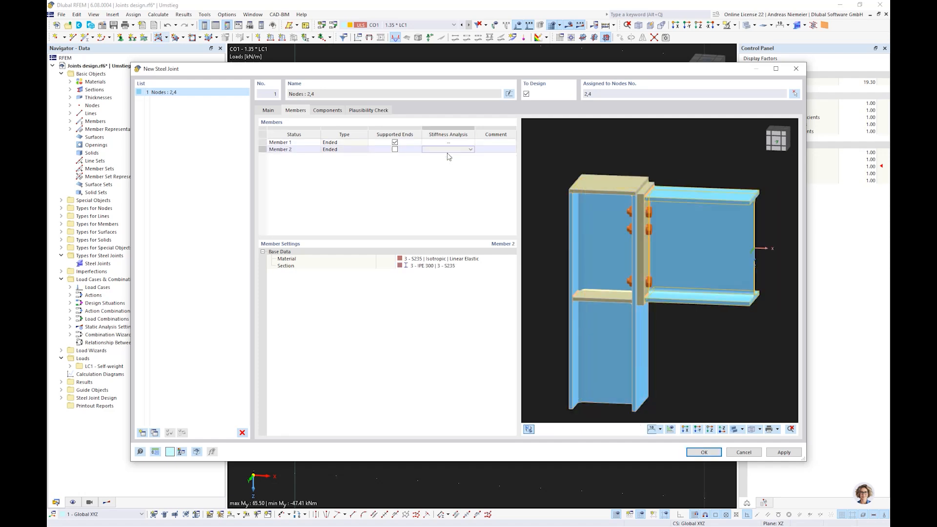
{"action": "left_click", "coordinate": [448, 149]}
{"action": "left_click", "coordinate": [427, 162]}
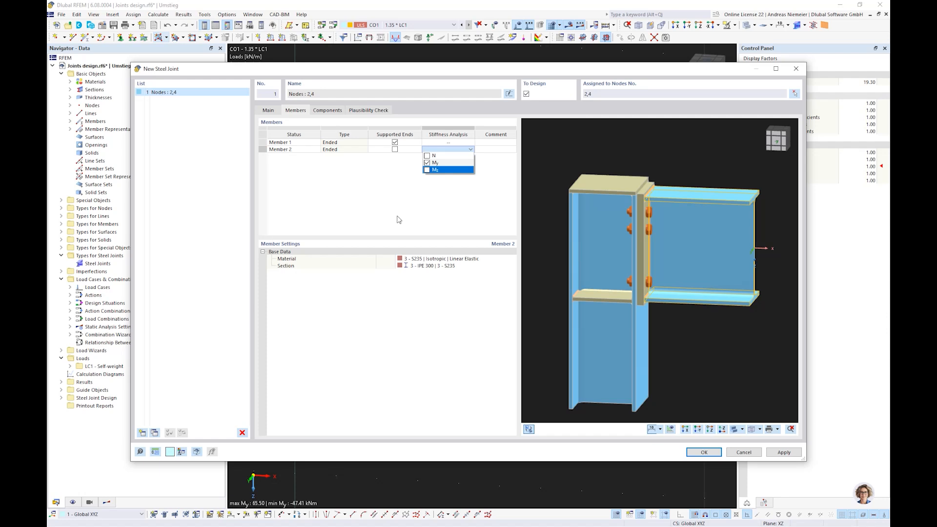
{"action": "left_click", "coordinate": [397, 216]}
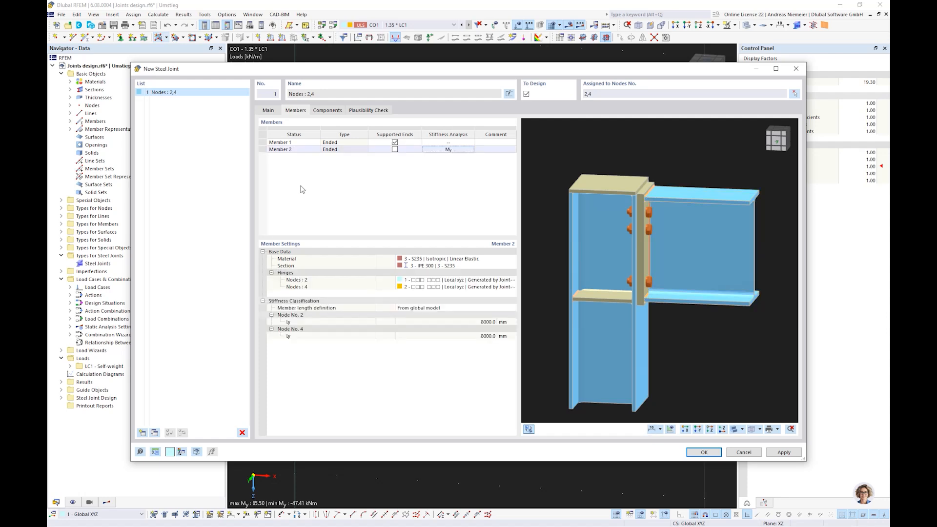
{"action": "left_click", "coordinate": [705, 453]}
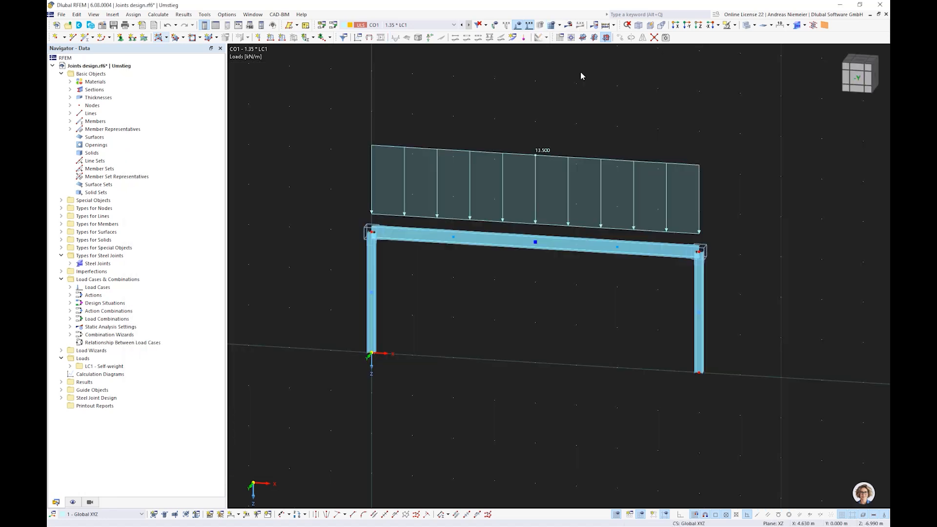
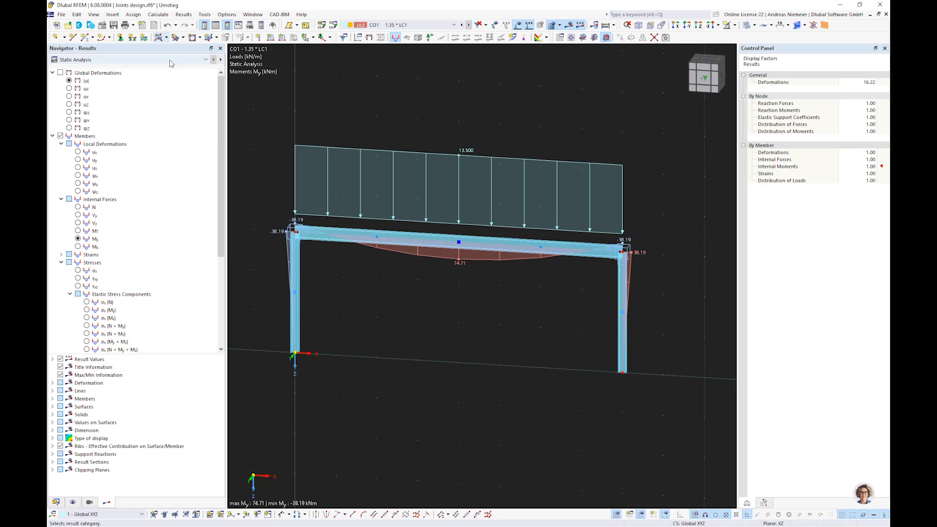
- Show the steel joint design result tables and view the check details of the fillet weld End Plate 1 | Weld 3
{"action": "left_click", "coordinate": [216, 25]}
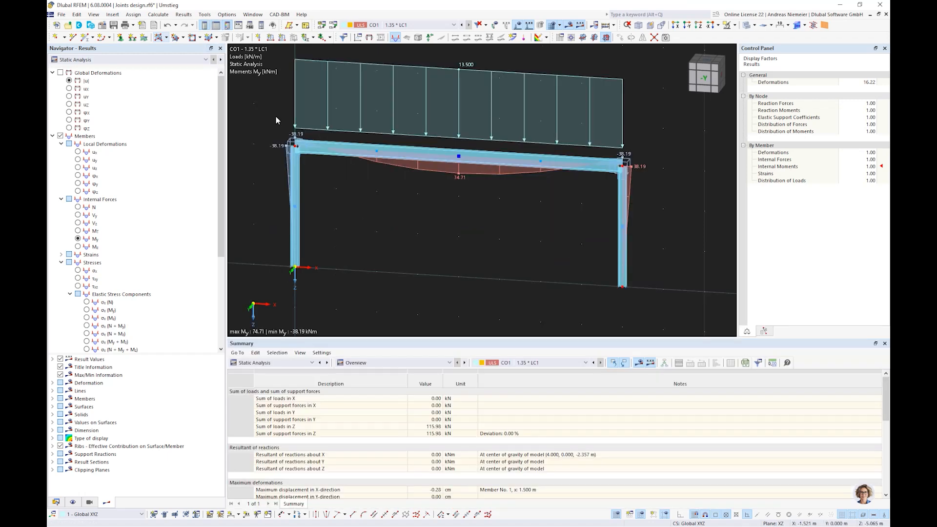
{"action": "left_click", "coordinate": [283, 363]}
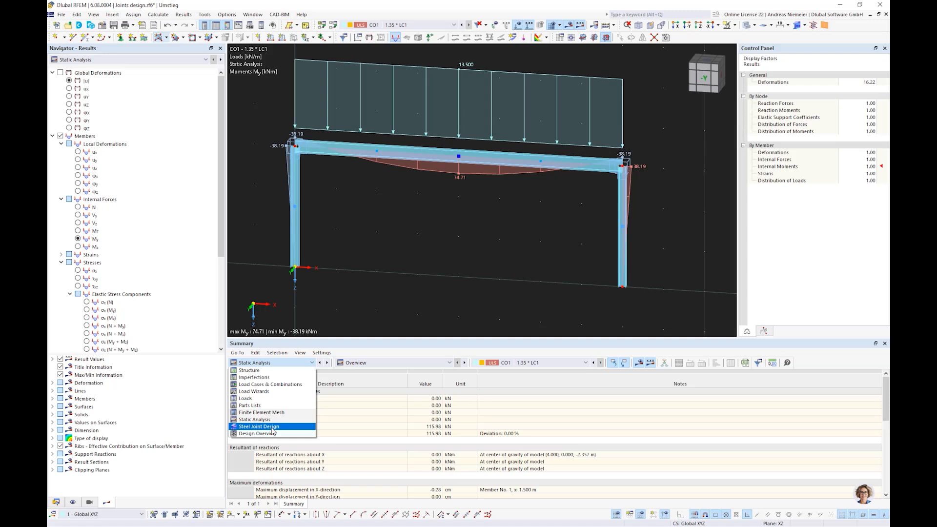
{"action": "left_click", "coordinate": [273, 427]}
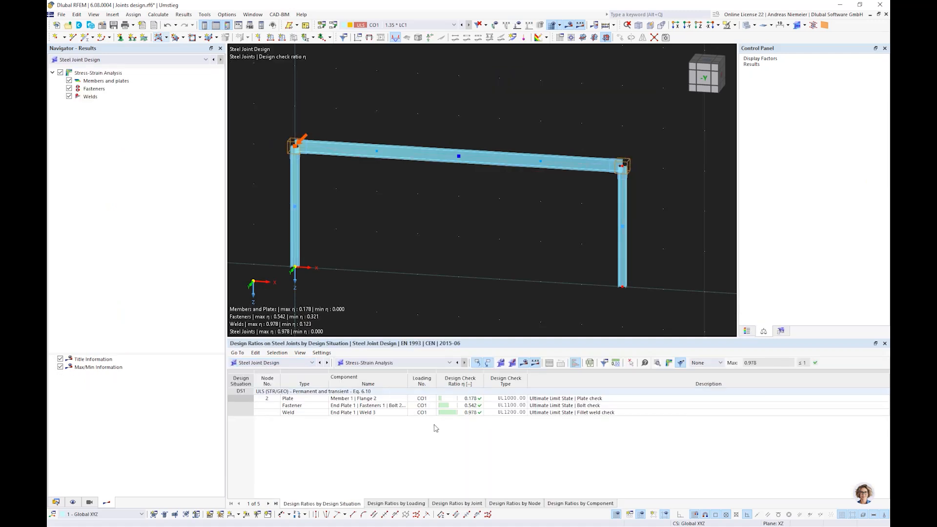
{"action": "left_click", "coordinate": [471, 414]}
{"action": "left_click", "coordinate": [537, 413]}
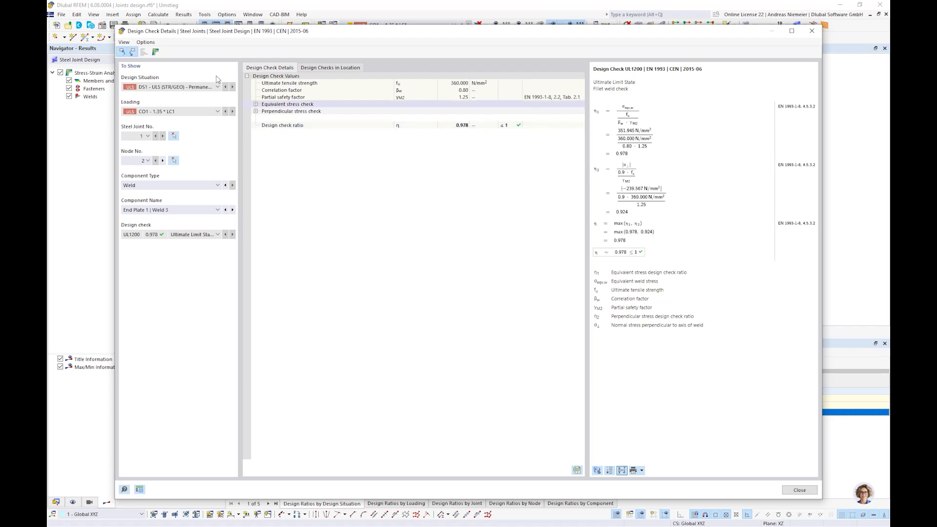
- Examine the equivalent stresses on the surfaces of the steel joint at node 2, then close the result and check details
{"action": "left_click", "coordinate": [156, 52]}
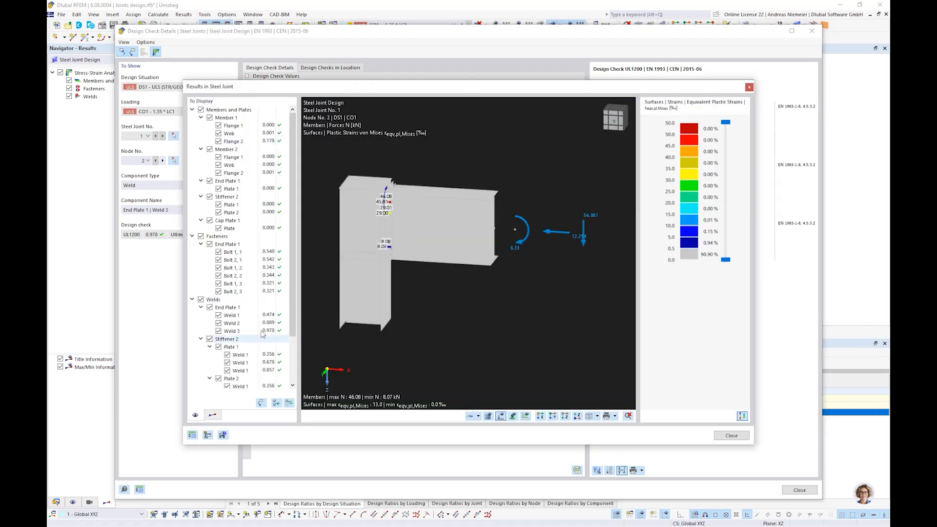
{"action": "left_click", "coordinate": [224, 434]}
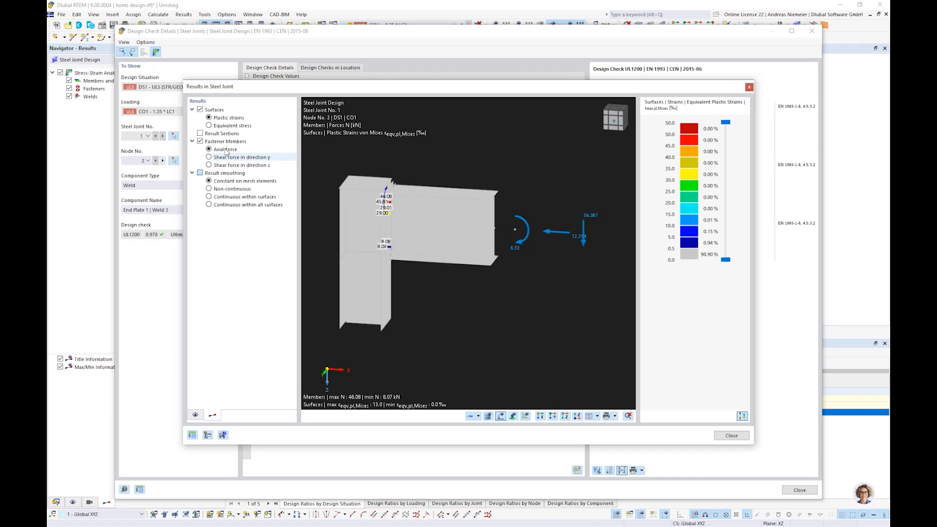
{"action": "left_click", "coordinate": [211, 126]}
{"action": "mouse_move", "coordinate": [410, 288]}
{"action": "middle_mouse_down", "text": "ctrl"}
{"action": "mouse_move", "coordinate": [376, 290]}
{"action": "mouse_move", "coordinate": [409, 285]}
{"action": "middle_mouse_up", "text": "ctrl"}
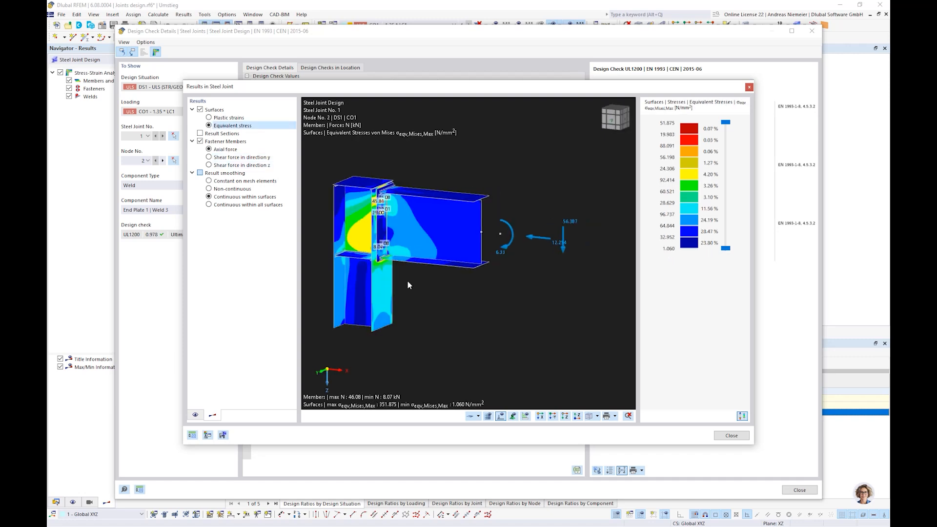
{"action": "left_click", "coordinate": [730, 436]}
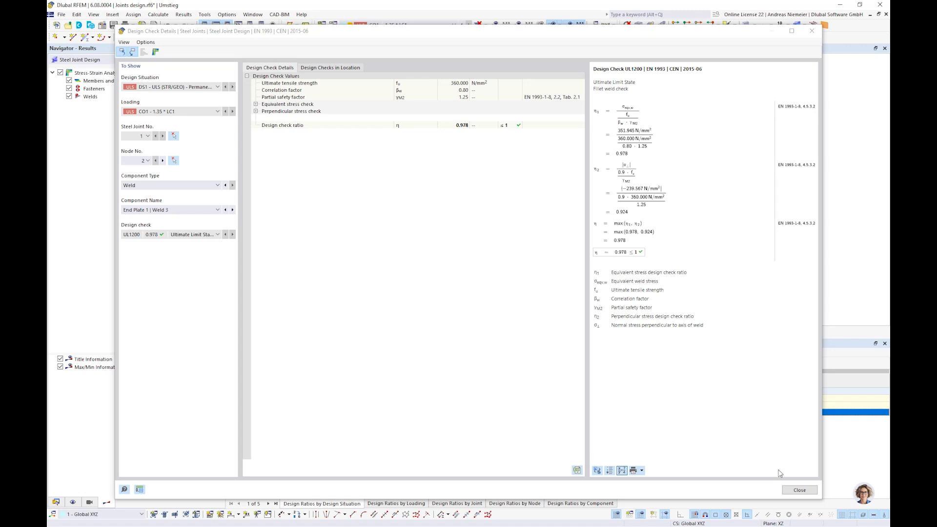
{"action": "left_click", "coordinate": [798, 491]}
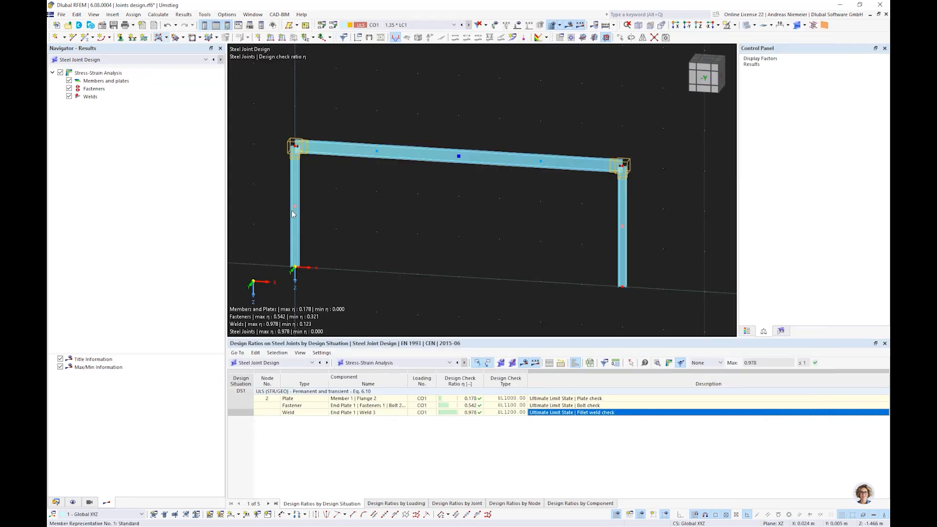
- Examine the moment-rotation diagram of member hinge 1 generated by the joint-structure interaction, leaving the hinge unmodified
{"action": "left_click", "coordinate": [56, 502]}
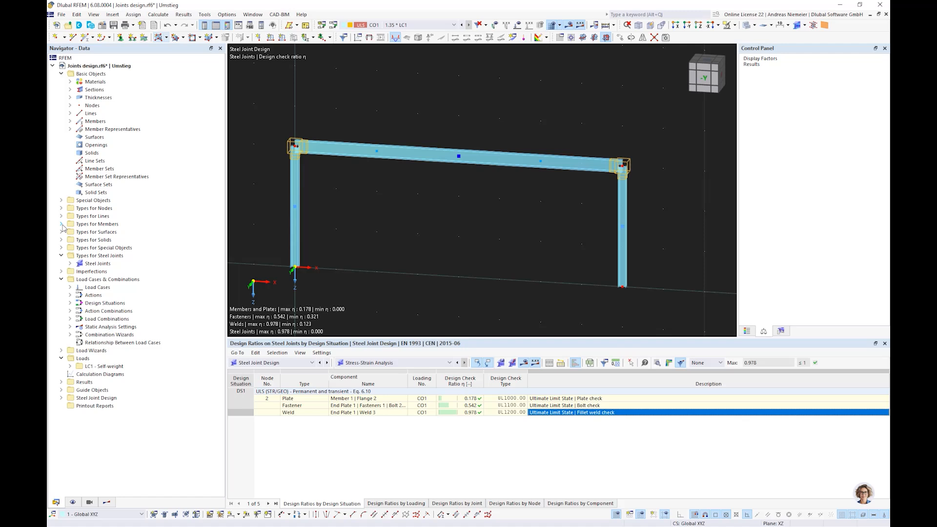
{"action": "left_click", "coordinate": [62, 224]}
{"action": "left_click", "coordinate": [70, 233]}
{"action": "double_click", "coordinate": [120, 243]}
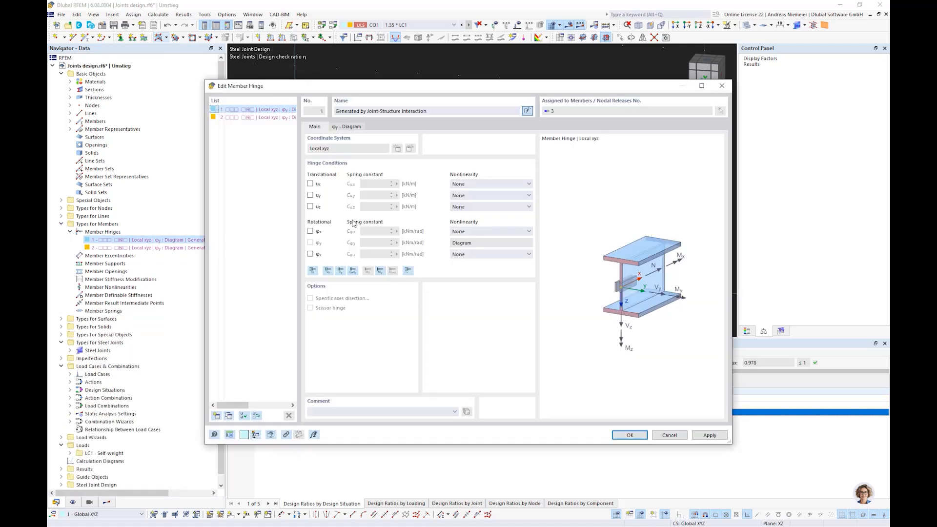
{"action": "left_click", "coordinate": [350, 128]}
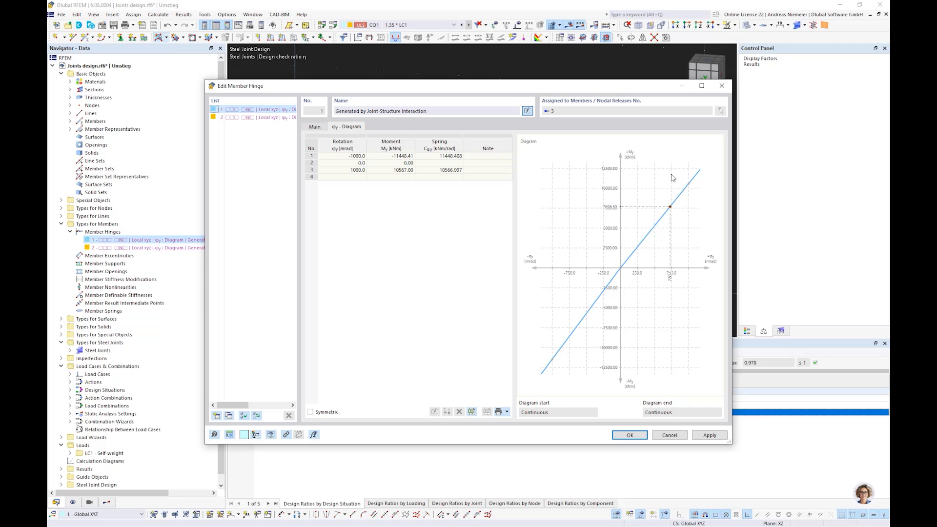
{"action": "left_click", "coordinate": [669, 436]}
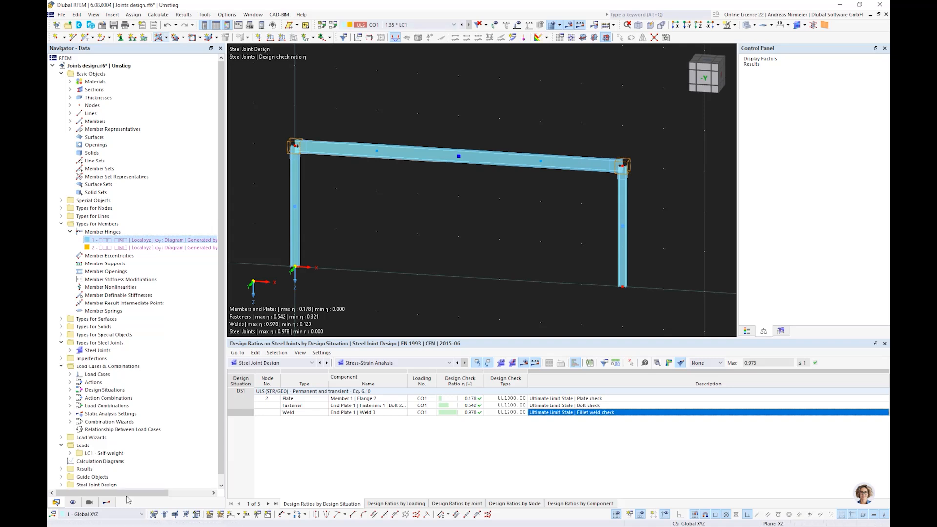
- Switch the displayed results from Steel Joint Design to Static Analysis to view the frame's My moments
{"action": "left_click", "coordinate": [107, 502]}
{"action": "left_click", "coordinate": [119, 59]}
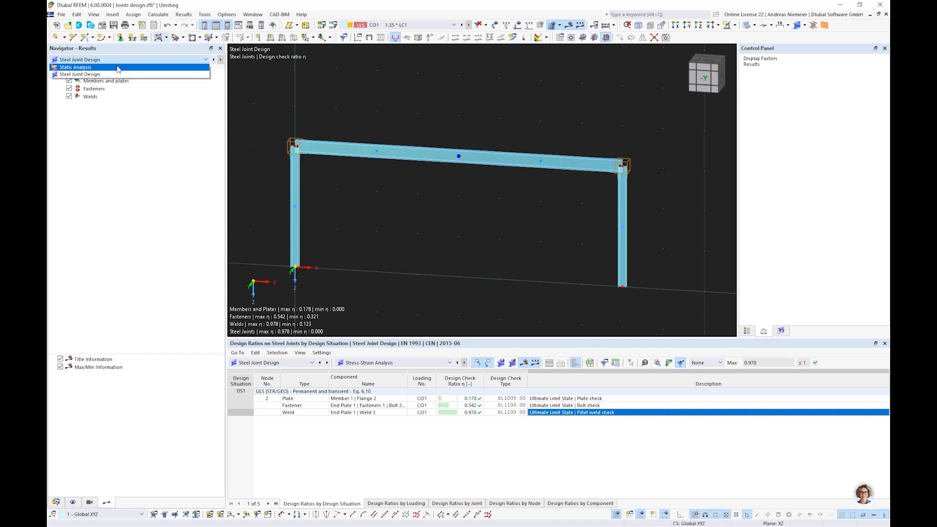
{"action": "left_click", "coordinate": [118, 68]}
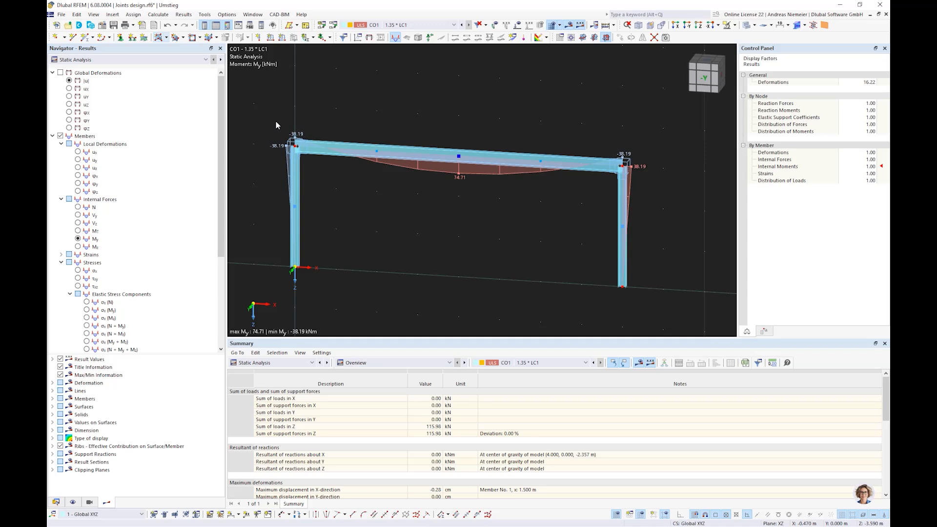
- Close the Joints design.rf6 model without saving its changes
{"action": "left_click", "coordinate": [66, 16]}
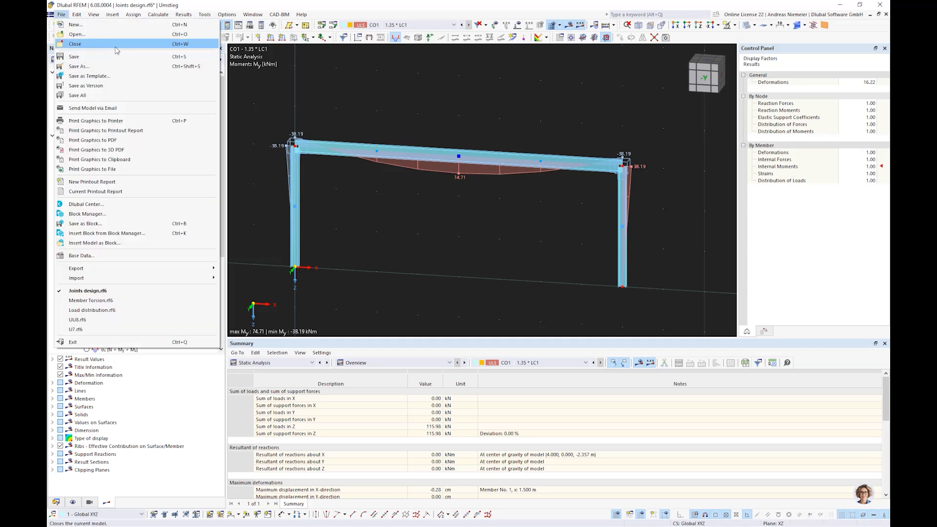
{"action": "left_click", "coordinate": [108, 50]}
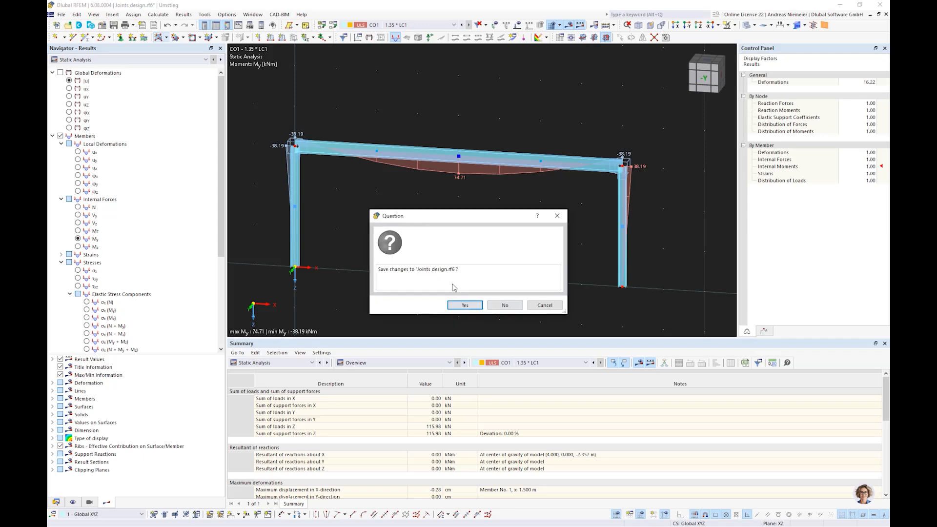
{"action": "left_click", "coordinate": [520, 306]}
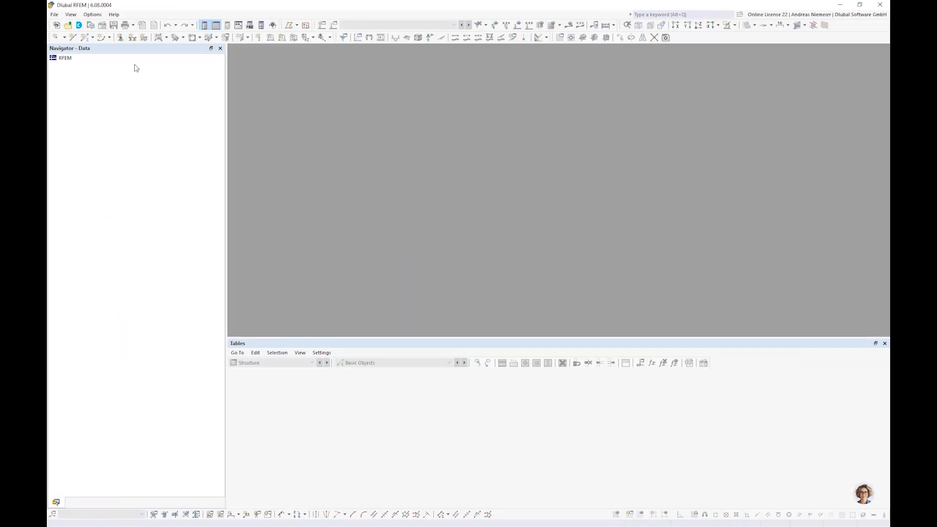
- Open the model Calculation diagram.rf6 from the Umstieg folder
{"action": "left_click", "coordinate": [55, 15]}
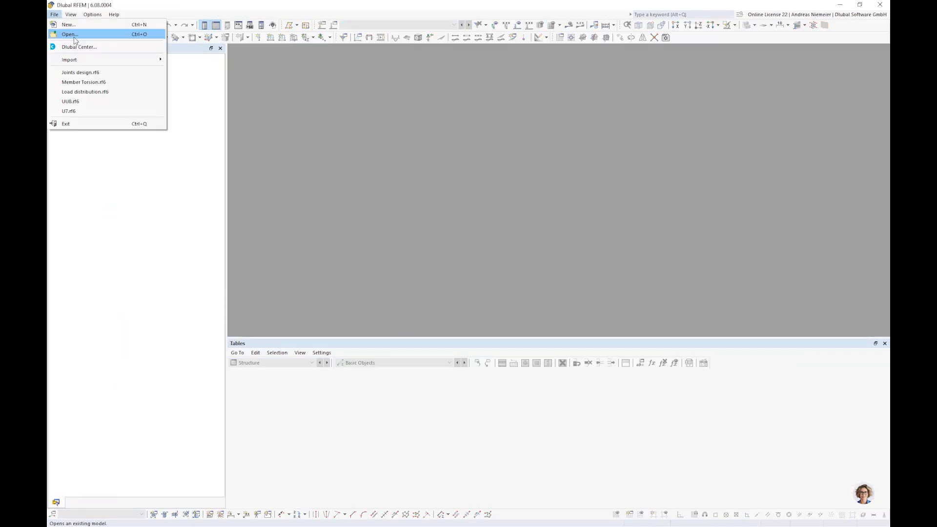
{"action": "left_click", "coordinate": [71, 35]}
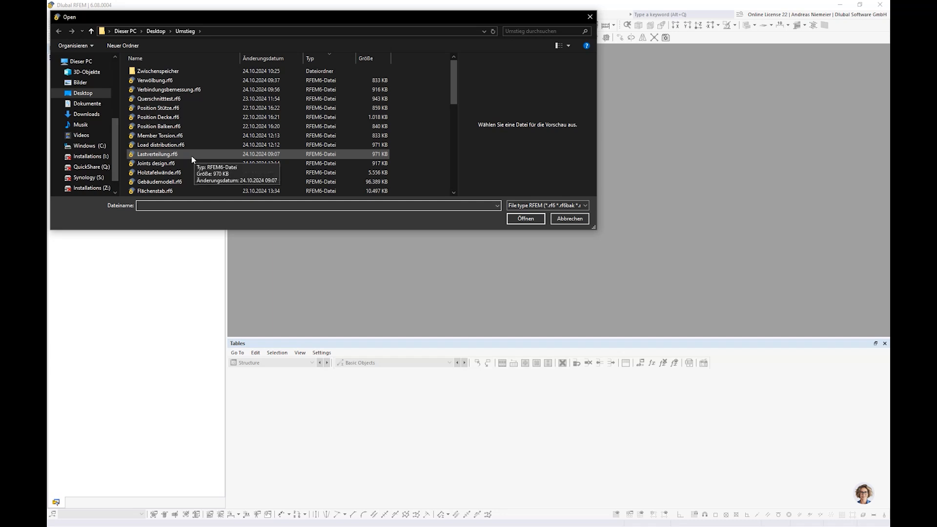
{"action": "scroll", "coordinate": [172, 108], "scroll_direction": "down", "scroll_amount": 2}
{"action": "scroll", "coordinate": [172, 109], "scroll_direction": "down", "scroll_amount": 3}
{"action": "scroll", "coordinate": [182, 168], "scroll_direction": "up", "scroll_amount": 3}
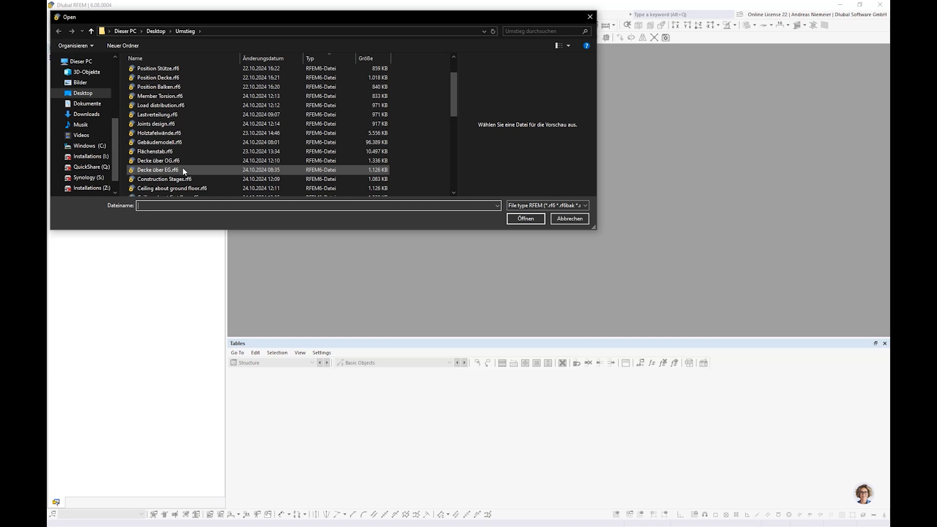
{"action": "scroll", "coordinate": [182, 168], "scroll_direction": "up", "scroll_amount": 2}
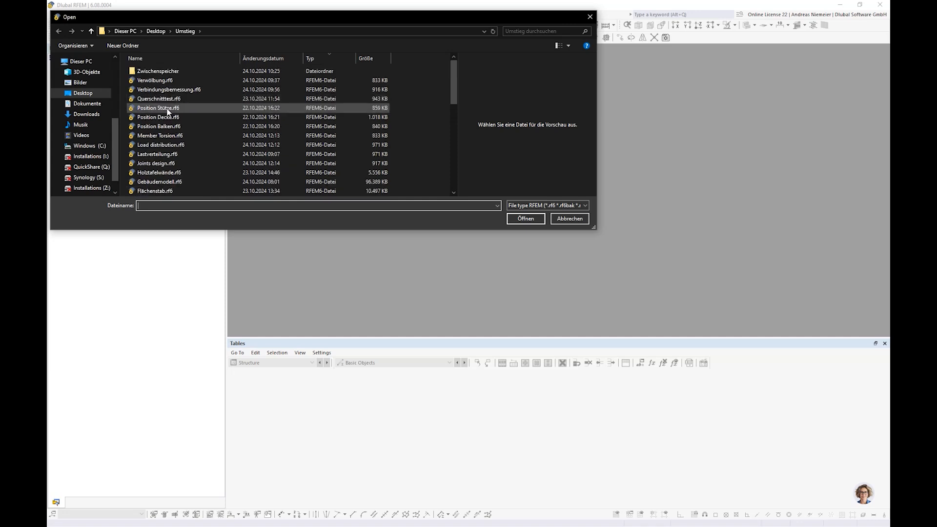
{"action": "scroll", "coordinate": [180, 188], "scroll_direction": "down", "scroll_amount": 10}
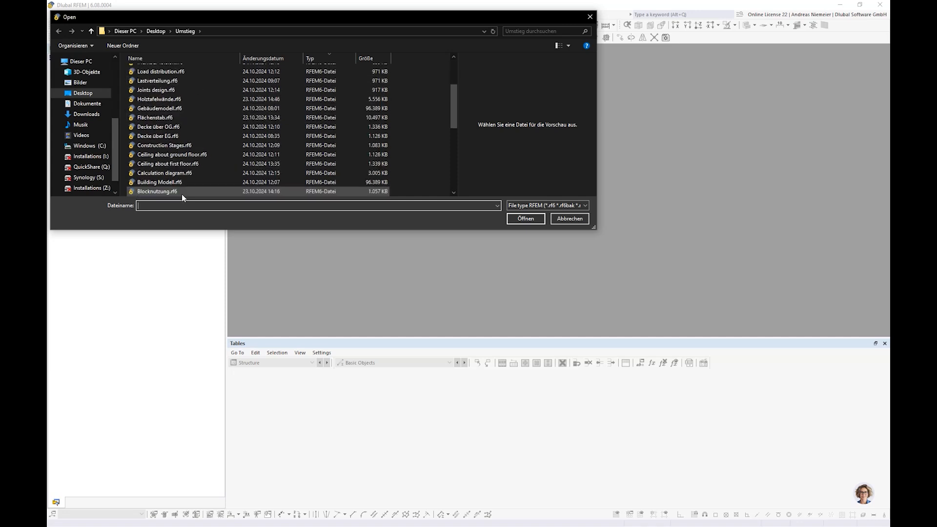
{"action": "scroll", "coordinate": [191, 188], "scroll_direction": "up", "scroll_amount": 6}
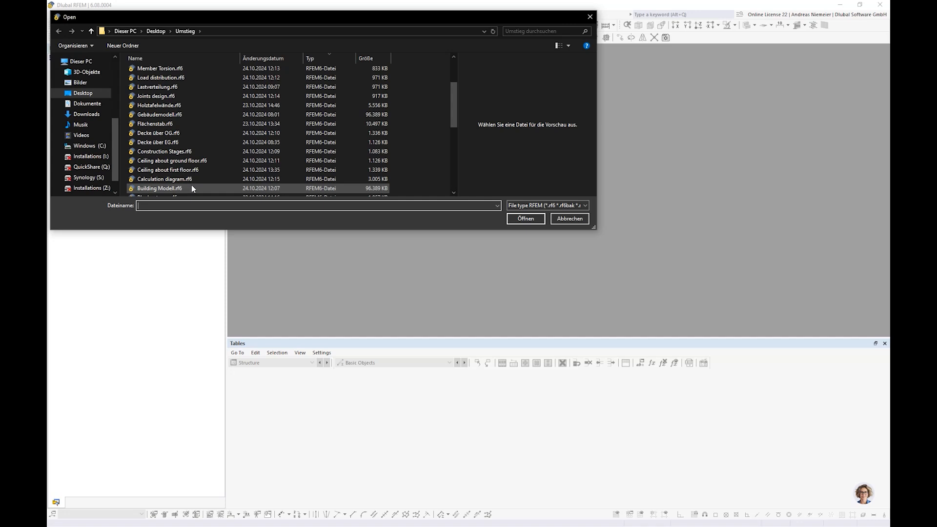
{"action": "scroll", "coordinate": [188, 176], "scroll_direction": "down", "scroll_amount": 2}
{"action": "left_click", "coordinate": [219, 108]}
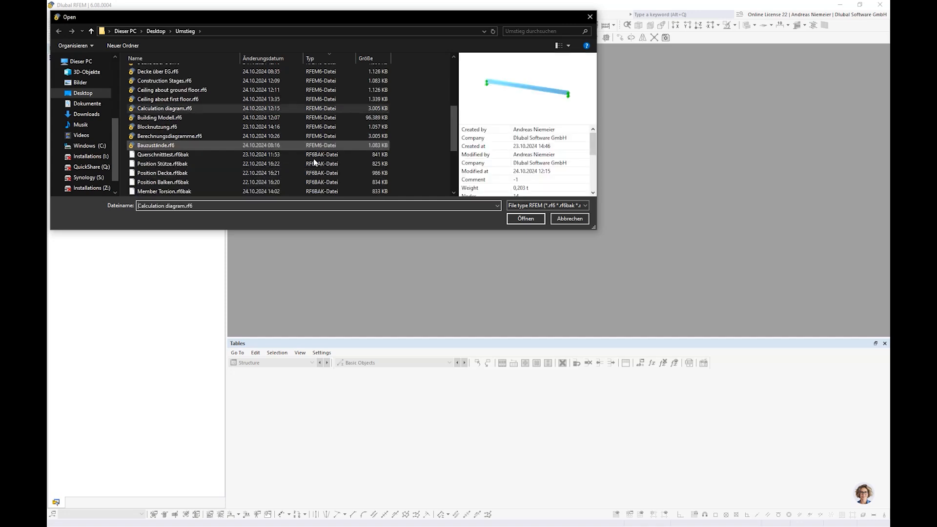
{"action": "key", "text": "Return"}
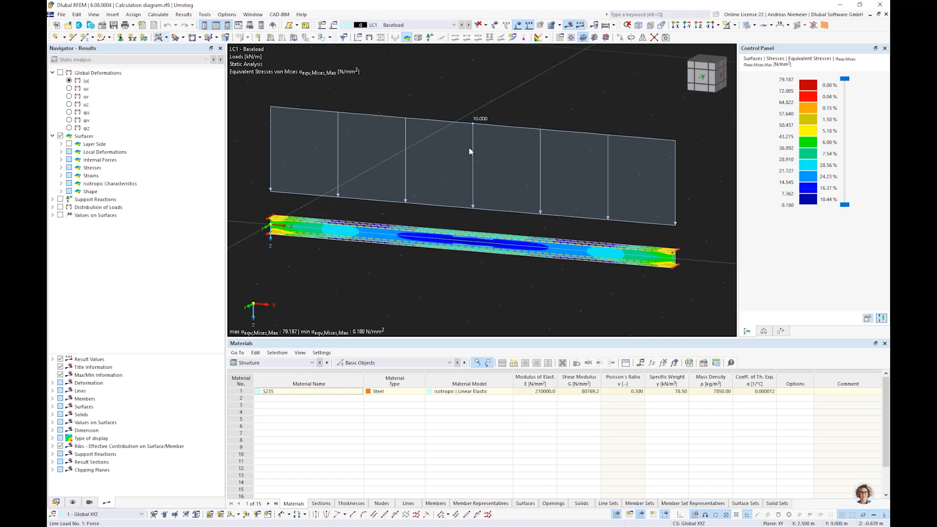
- Hide the loads and the analysis results so that only the beam model is displayed
{"action": "left_click", "coordinate": [524, 24]}
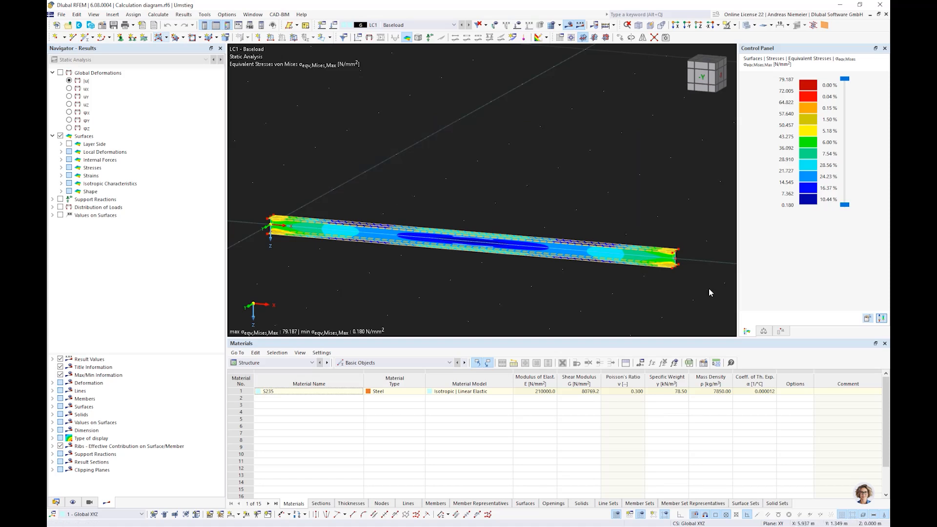
{"action": "left_click", "coordinate": [608, 26]}
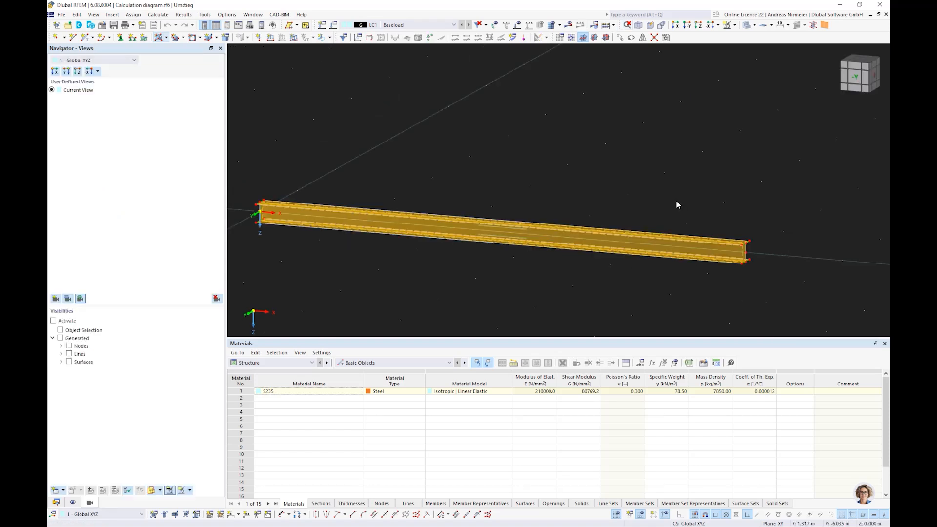
- Inspect the thickness and material of the beam's web surface and top flange surface without changing them
{"action": "scroll", "coordinate": [739, 236], "scroll_direction": "up", "scroll_amount": 3}
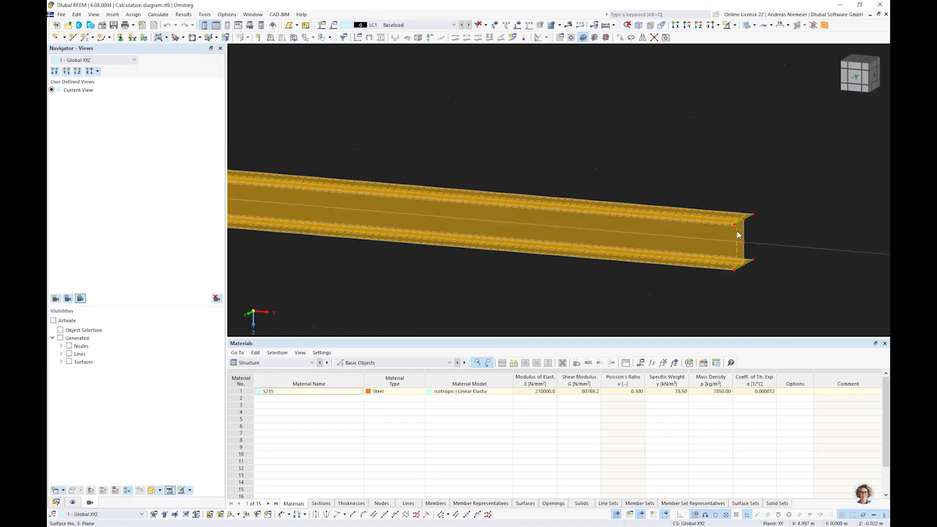
{"action": "double_click", "coordinate": [742, 236]}
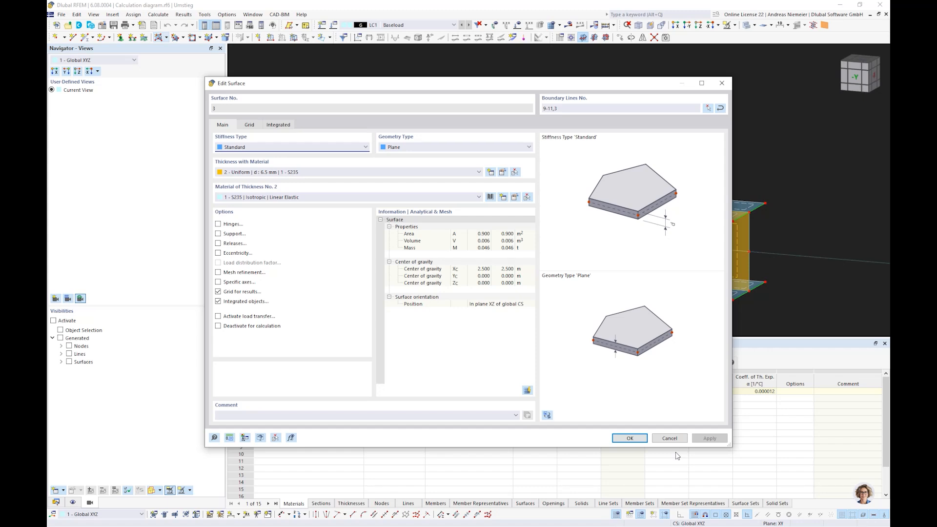
{"action": "left_click", "coordinate": [681, 439]}
{"action": "scroll", "coordinate": [781, 229], "scroll_direction": "up", "scroll_amount": 3}
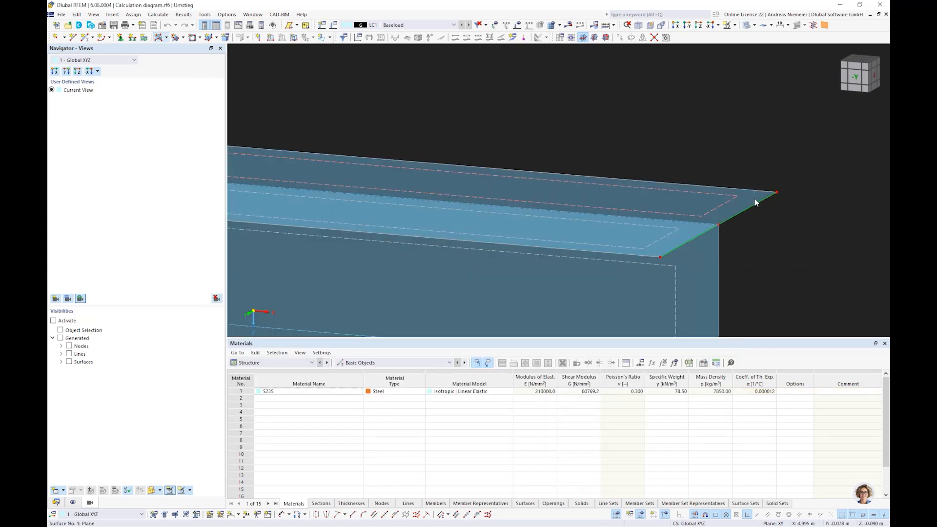
{"action": "double_click", "coordinate": [755, 202]}
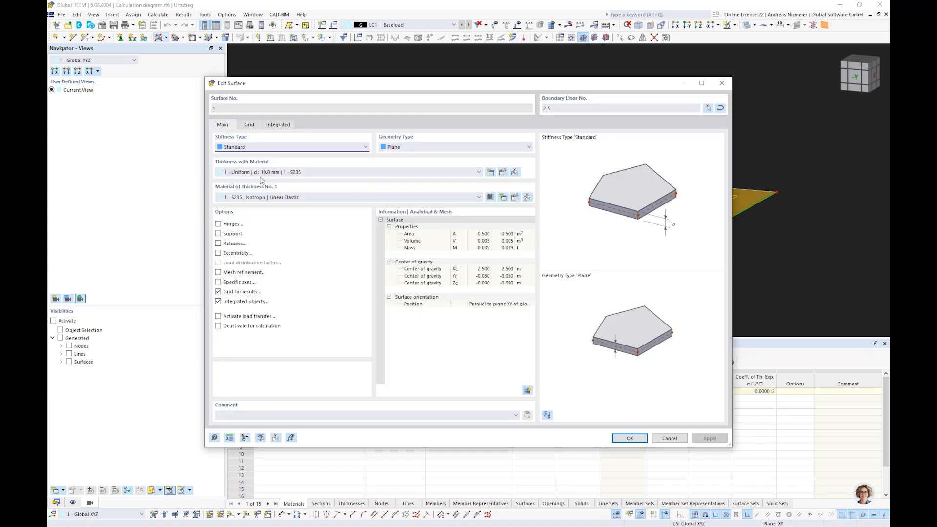
{"action": "left_click", "coordinate": [673, 438]}
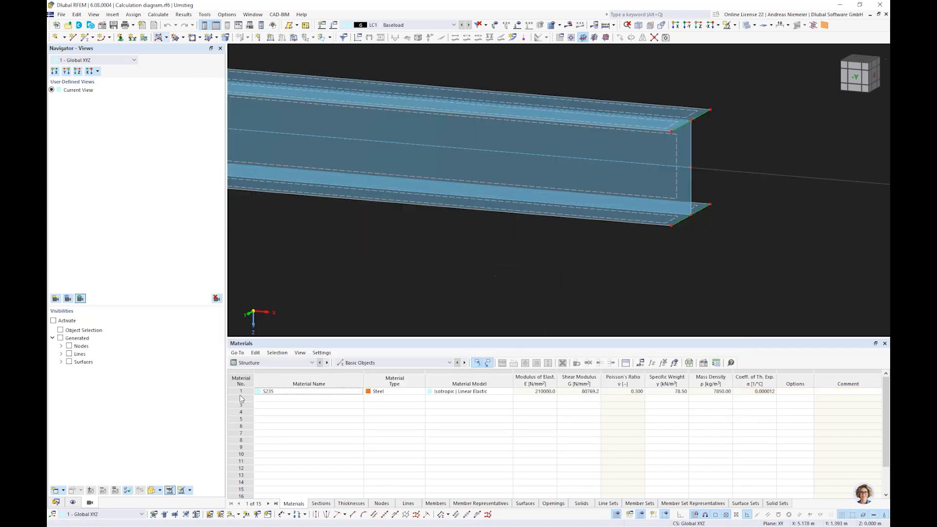
- Display the types for lines to view the line supports at both beam ends, and hide them again
{"action": "left_click", "coordinate": [72, 503]}
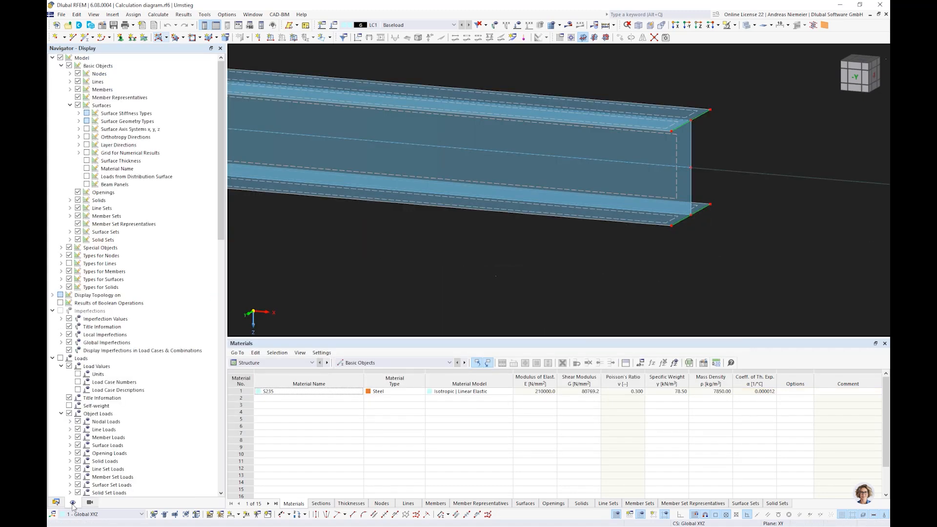
{"action": "left_click", "coordinate": [69, 264]}
{"action": "scroll", "coordinate": [586, 218], "scroll_direction": "down", "scroll_amount": 4}
{"action": "middle_click_drag", "start_coordinate": [586, 218], "coordinate": [694, 262]}
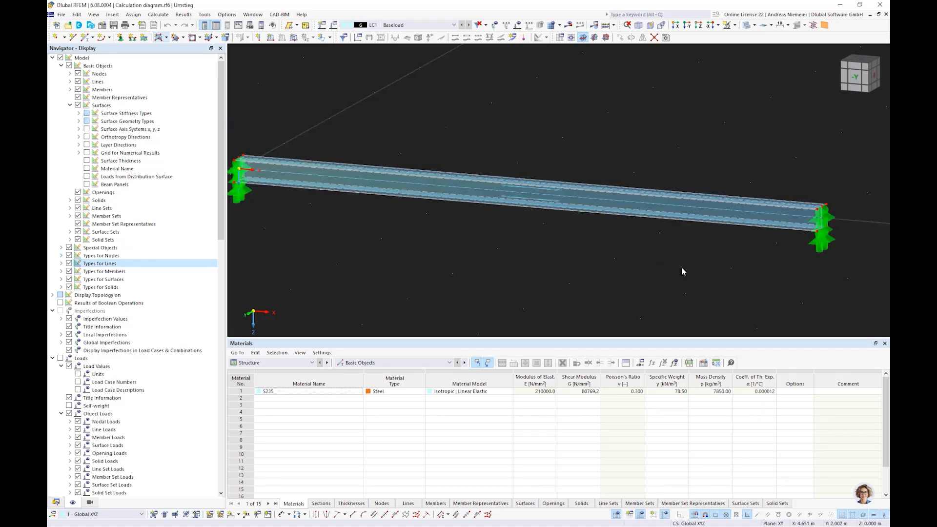
{"action": "left_click", "coordinate": [69, 263]}
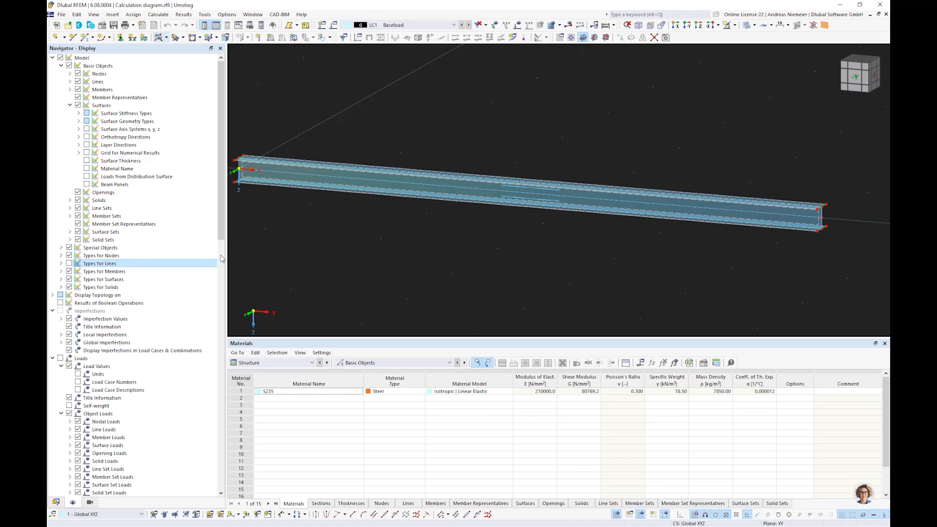
- Display the LC1 results as equivalent von Mises stresses on the beam together with the applied load
{"action": "left_click", "coordinate": [570, 24]}
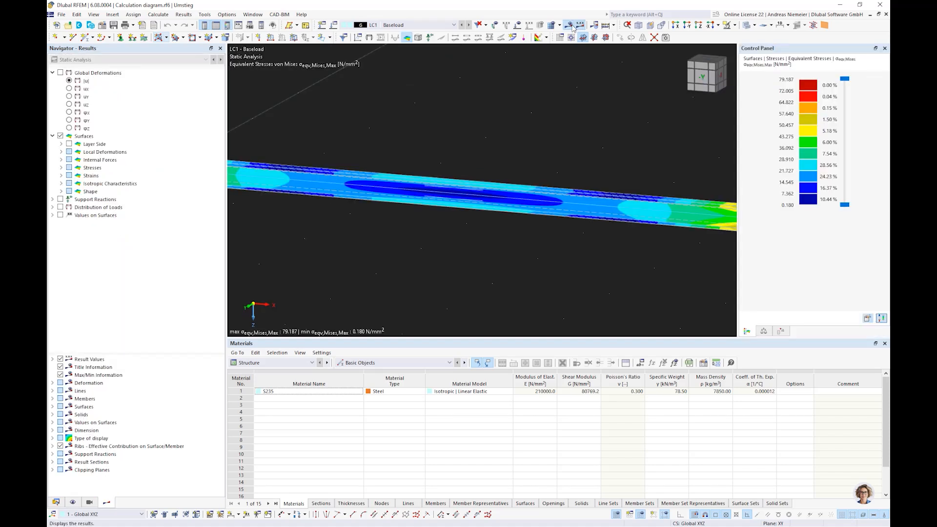
{"action": "scroll", "coordinate": [488, 212], "scroll_direction": "down", "scroll_amount": 3}
{"action": "scroll", "coordinate": [488, 212], "scroll_direction": "up", "scroll_amount": 2}
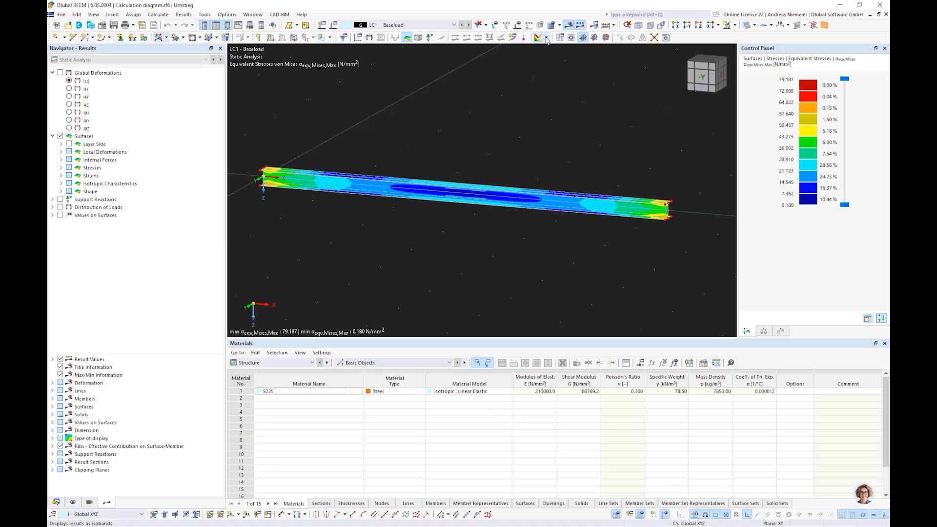
{"action": "left_click", "coordinate": [518, 25]}
{"action": "scroll", "coordinate": [552, 276], "scroll_direction": "down", "scroll_amount": 2}
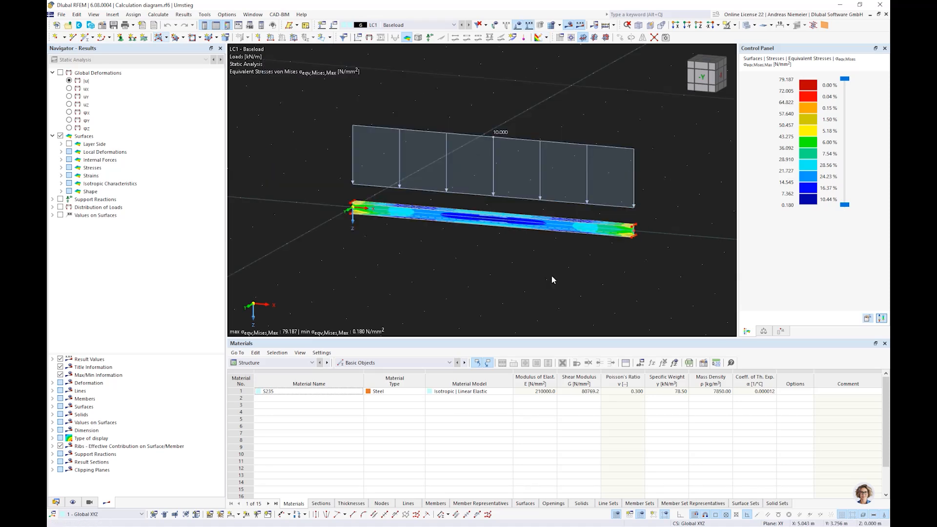
{"action": "scroll", "coordinate": [552, 276], "scroll_direction": "up", "scroll_amount": 1}
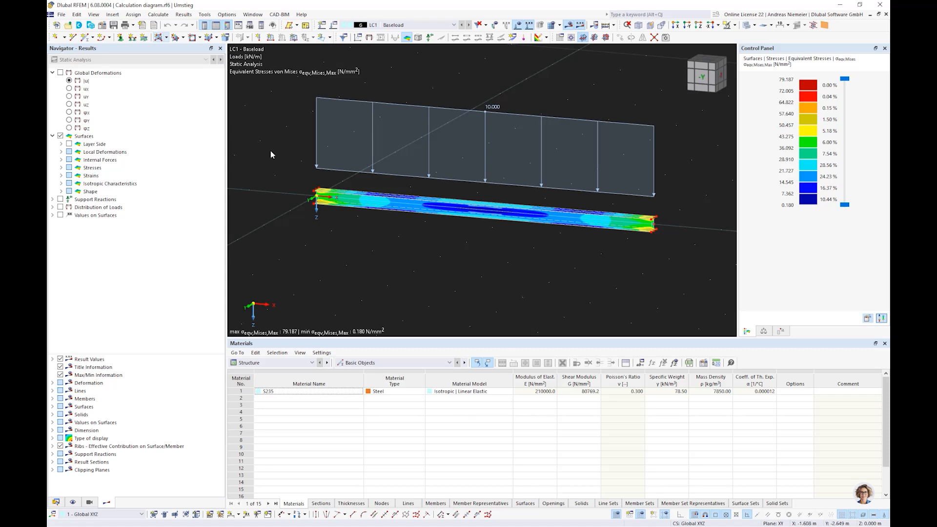
- Activate the Nonlinear Material Behavior and Structure Stability add-ons in the model's base data
{"action": "left_click", "coordinate": [104, 26]}
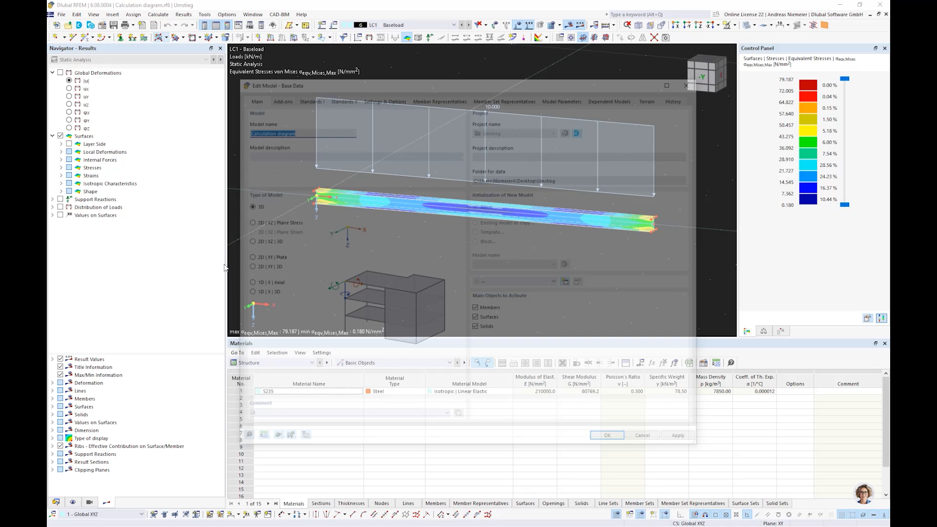
{"action": "left_click", "coordinate": [277, 97]}
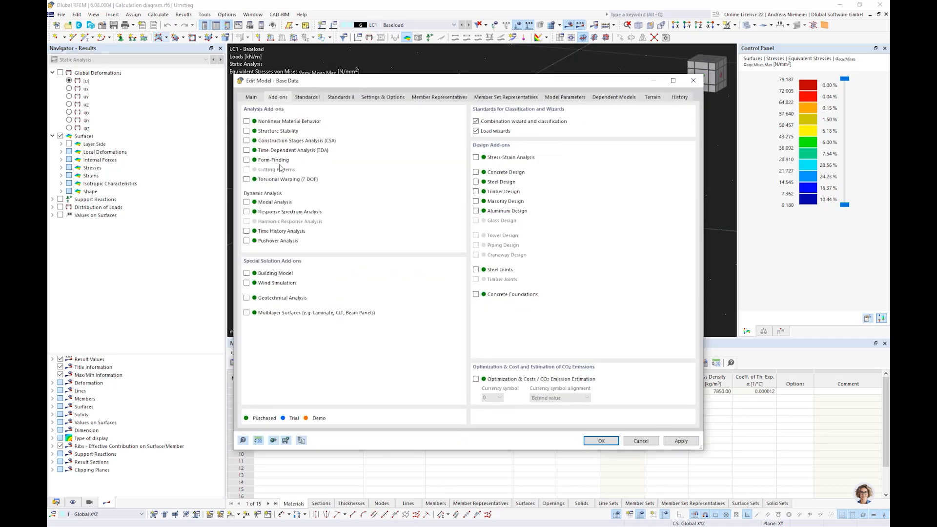
{"action": "left_click", "coordinate": [259, 121]}
{"action": "left_click", "coordinate": [247, 132]}
{"action": "left_click", "coordinate": [602, 440]}
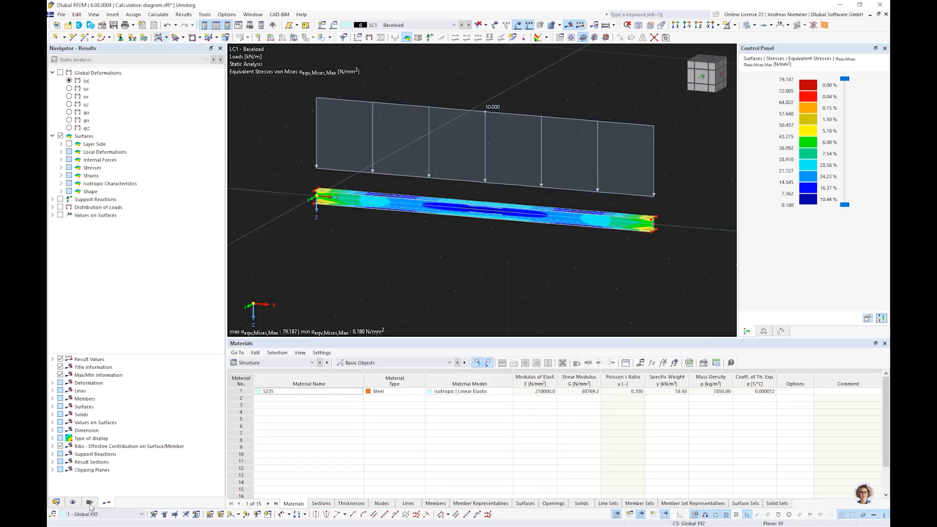
- Change the material model of S235 to Isotropic | Nonlinear Elastic (Surfaces/Solids)
{"action": "left_click", "coordinate": [57, 503]}
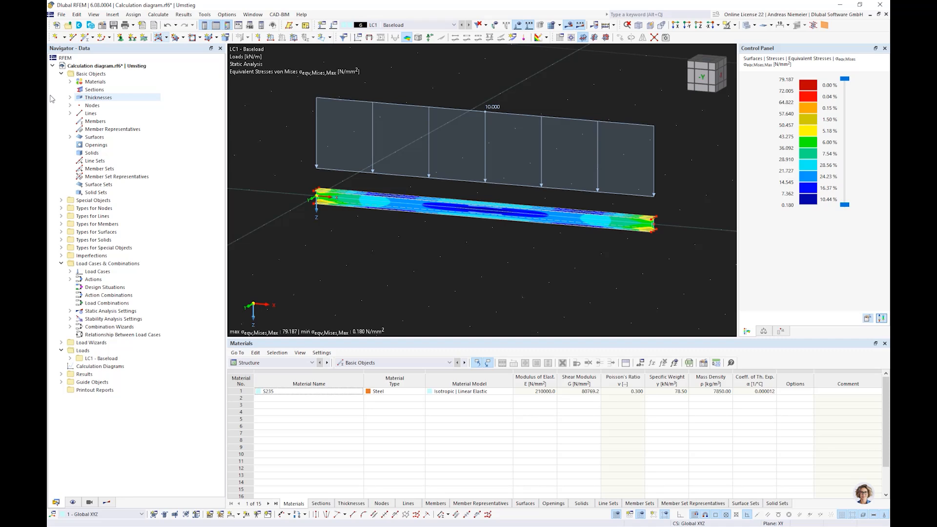
{"action": "double_click", "coordinate": [82, 83]}
{"action": "double_click", "coordinate": [100, 89]}
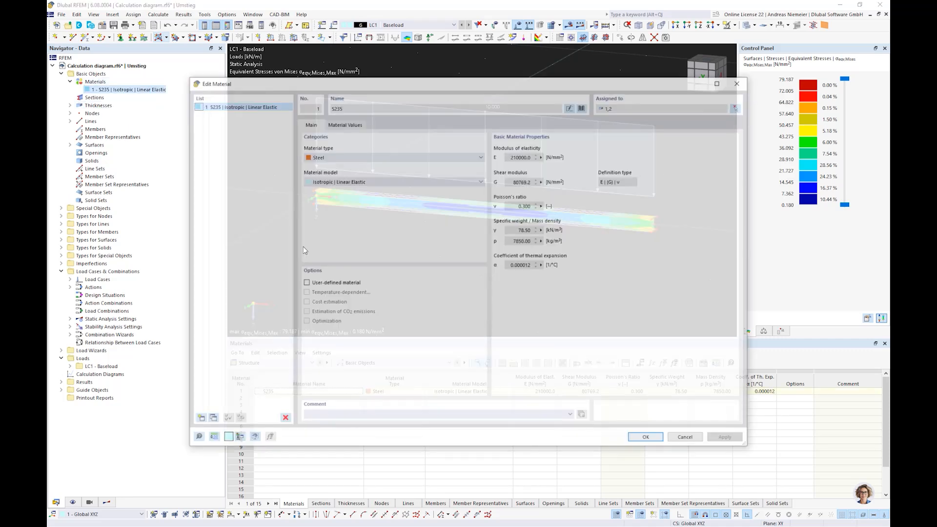
{"action": "left_click", "coordinate": [391, 181]}
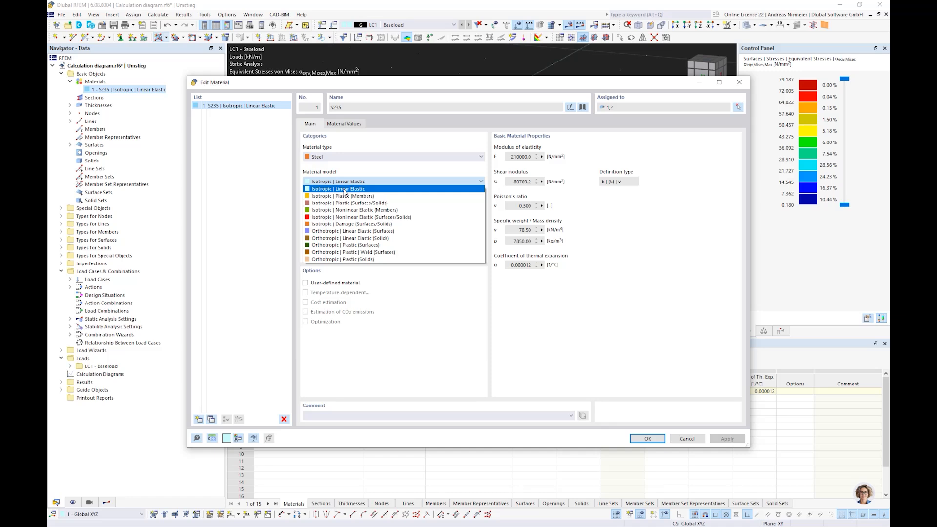
{"action": "left_click", "coordinate": [349, 218]}
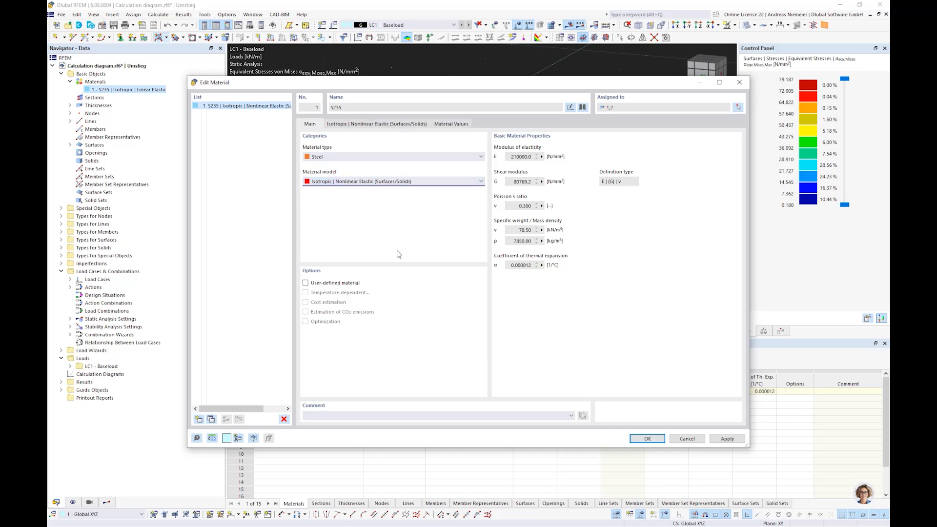
- Review the moduli of elasticity and yield strengths of the nonlinear elastic material model and accept the material change
{"action": "left_click", "coordinate": [378, 125]}
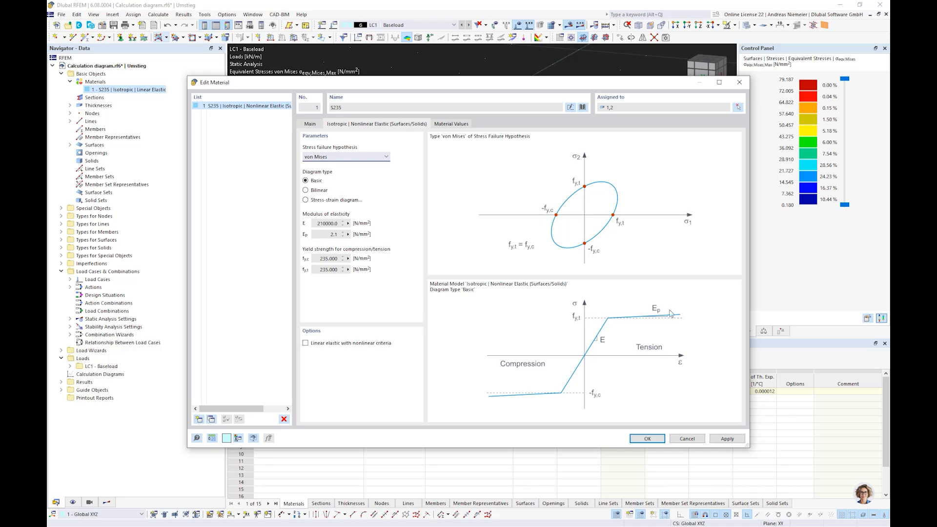
{"action": "left_click_drag", "start_coordinate": [323, 223], "coordinate": [336, 224]}
{"action": "left_click", "coordinate": [331, 237]}
{"action": "double_click", "coordinate": [324, 259]}
{"action": "left_click", "coordinate": [648, 439]}
{"action": "left_click", "coordinate": [505, 315]}
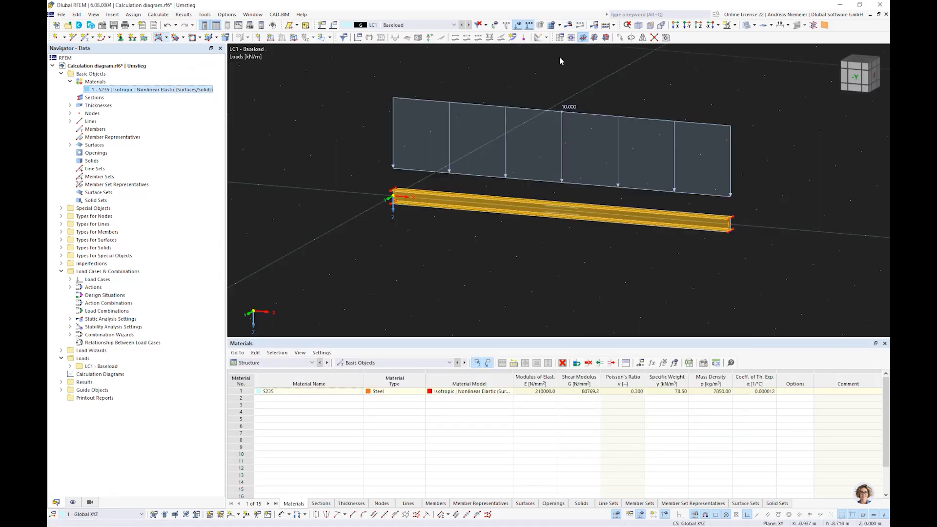
- Calculate LC1 with the nonlinear material and close the results summary table to view the beam stresses
{"action": "left_click", "coordinate": [568, 24]}
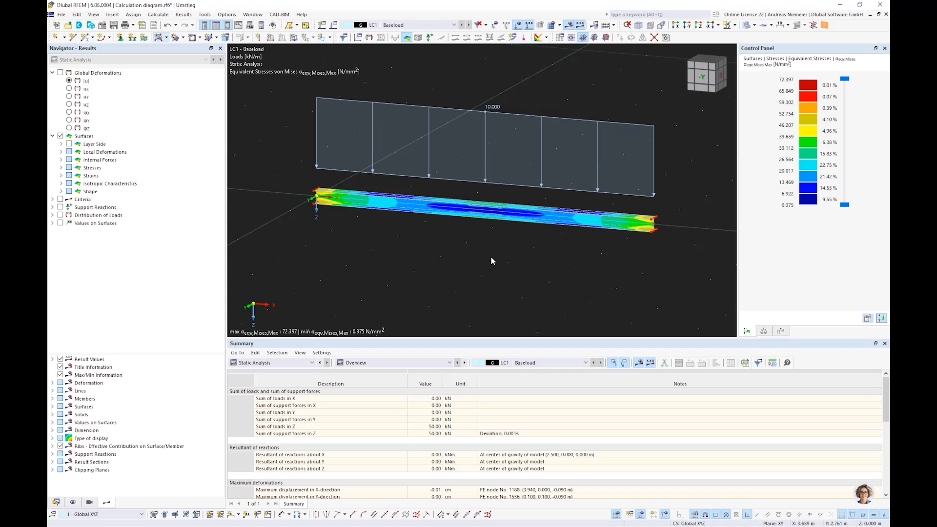
{"action": "left_click", "coordinate": [885, 344]}
{"action": "scroll", "coordinate": [495, 328], "scroll_direction": "up", "scroll_amount": 1}
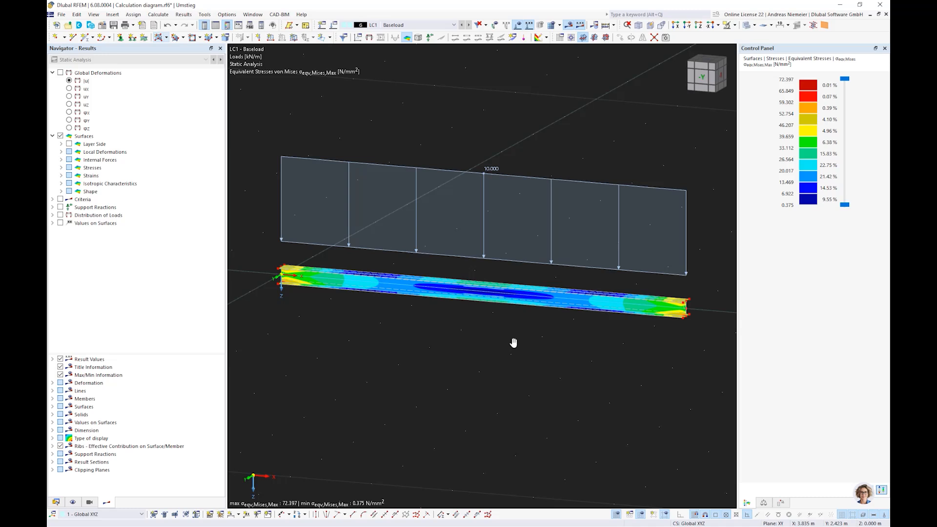
{"action": "middle_click_drag", "start_coordinate": [514, 343], "coordinate": [494, 328]}
{"action": "scroll", "coordinate": [493, 328], "scroll_direction": "up", "scroll_amount": 1}
{"action": "scroll", "coordinate": [493, 329], "scroll_direction": "down", "scroll_amount": 2}
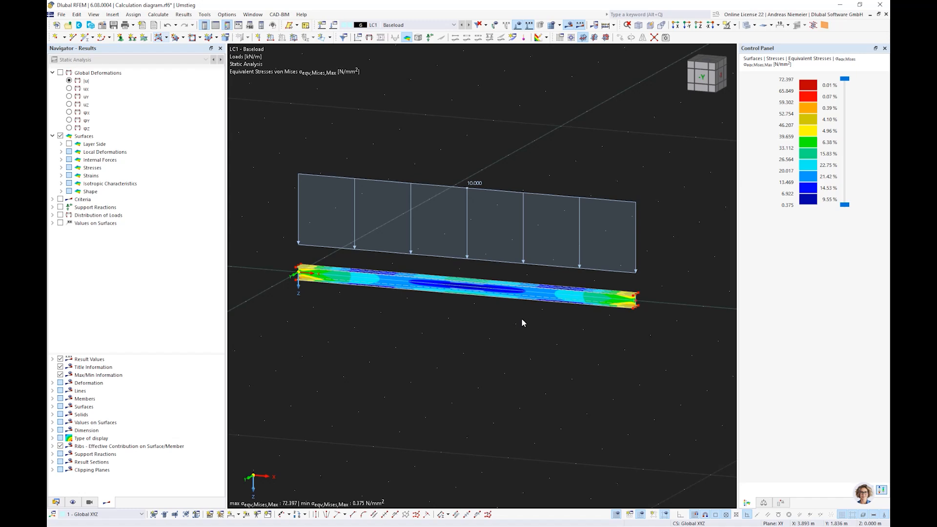
- Activate the critical load calculation for LC1 and set ST1's stability analysis type to Incremental method without eigenvalue analysis (non-linear)
{"action": "left_click", "coordinate": [336, 26]}
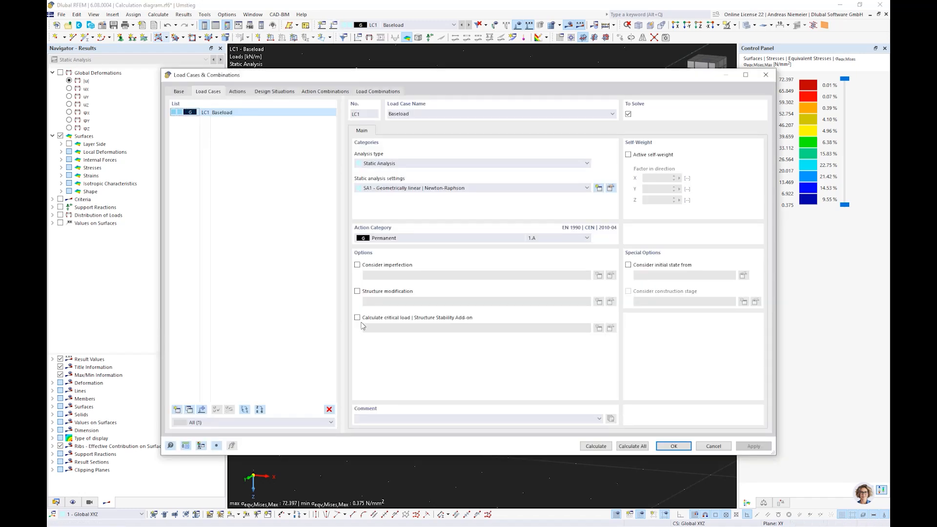
{"action": "left_click", "coordinate": [364, 318]}
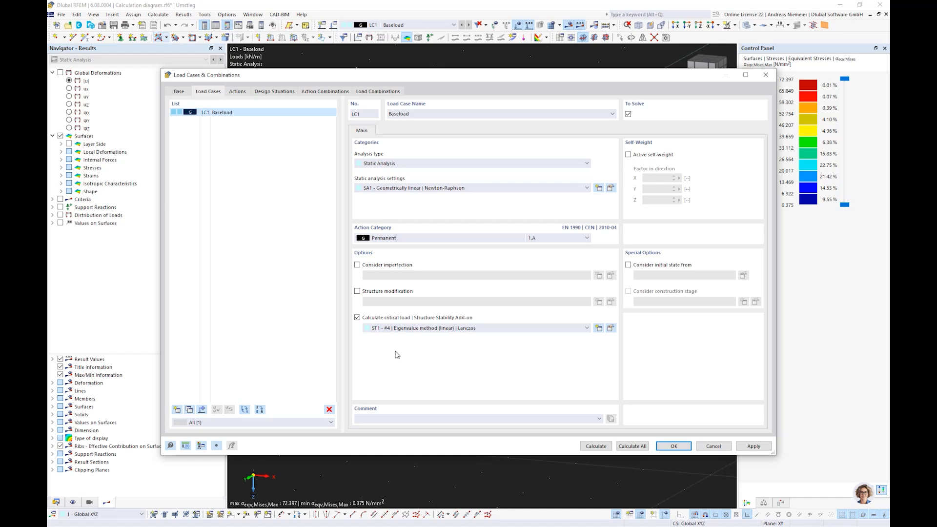
{"action": "left_click", "coordinate": [611, 328]}
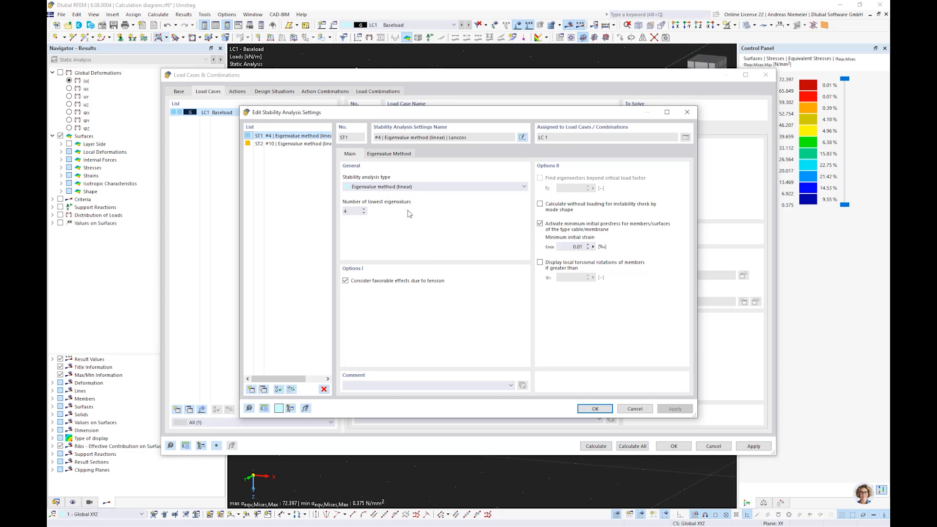
{"action": "left_click", "coordinate": [406, 187]}
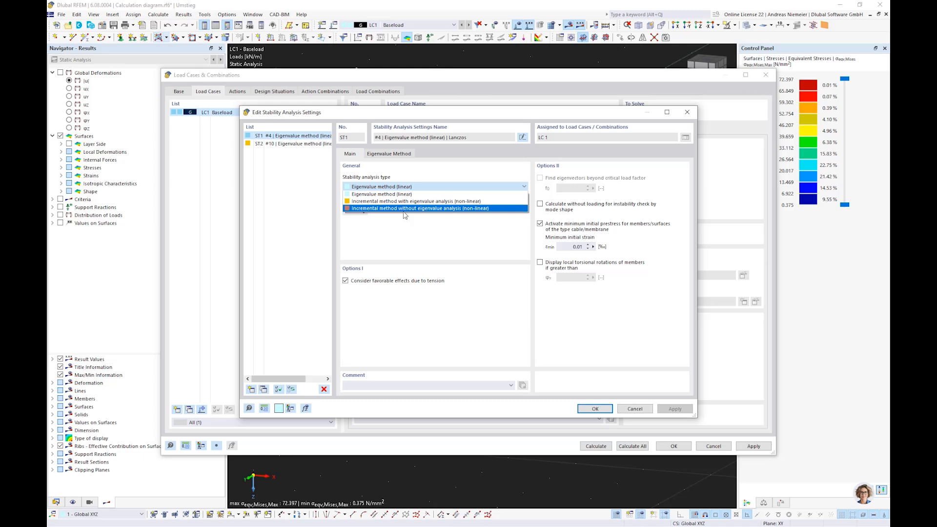
{"action": "left_click", "coordinate": [404, 208]}
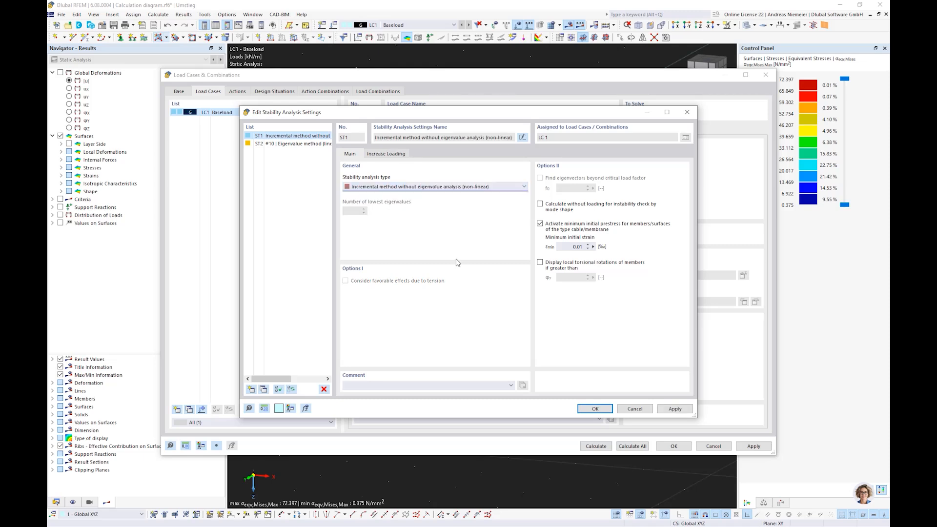
- Set ST1's load factor increment to 1, refinement of the last load increment to 5 and maximum number of load increments to 10
{"action": "left_click", "coordinate": [390, 154]}
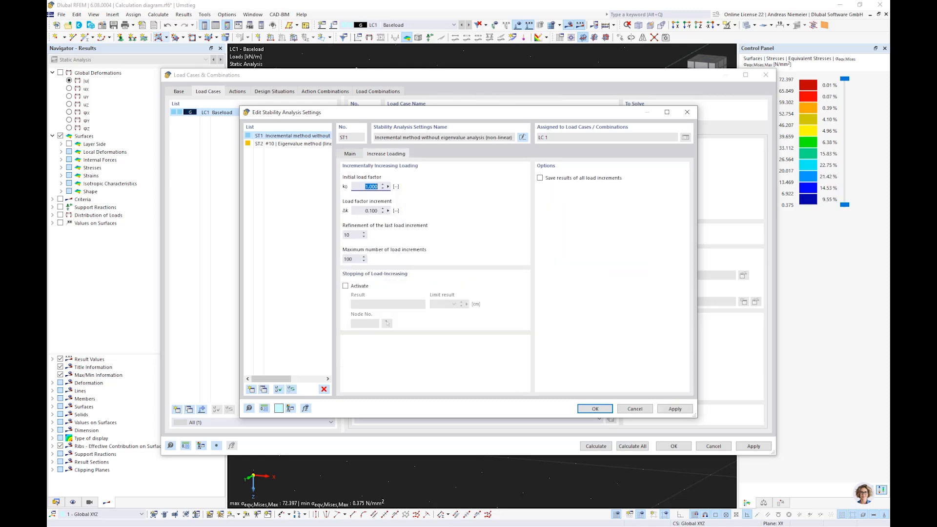
{"action": "key", "text": "Tab"}
{"action": "type", "text": "1"}
{"action": "key", "text": "Tab"}
{"action": "type", "text": "5"}
{"action": "key", "text": "Tab"}
{"action": "type", "text": "10"}
- Stop the load increase at a displacement u of 15 cm and save the results of all load increments
{"action": "left_click", "coordinate": [360, 286]}
{"action": "left_click", "coordinate": [449, 304]}
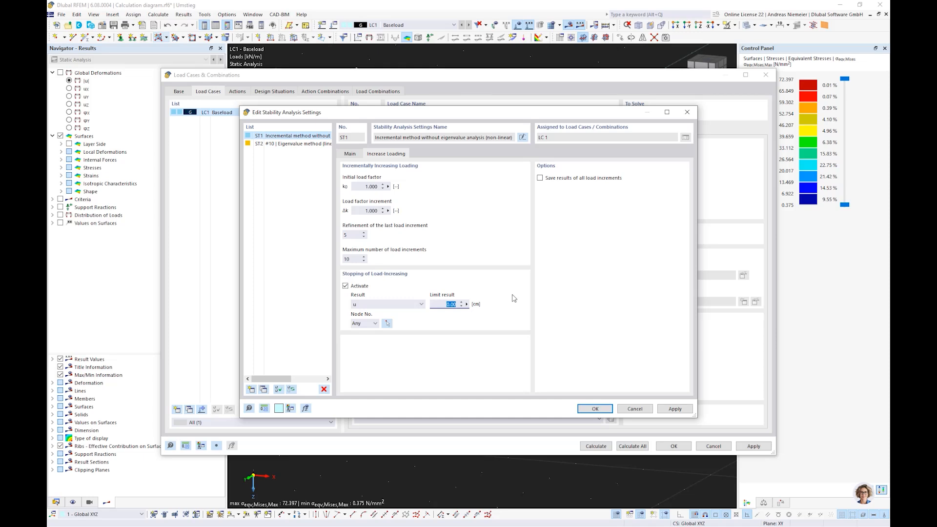
{"action": "type", "text": "15"}
{"action": "left_click", "coordinate": [547, 179]}
{"action": "left_click", "coordinate": [578, 406]}
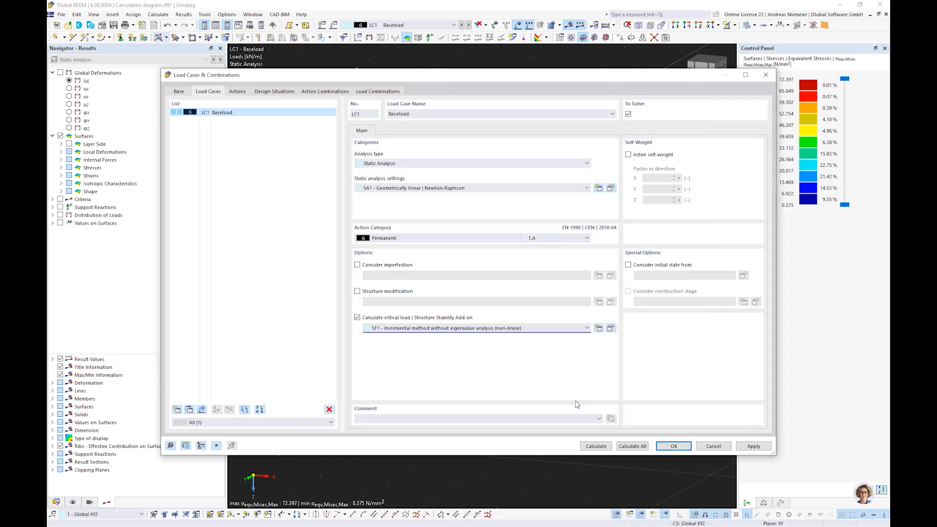
- Calculate load case LC1 with the incremental stability analysis and dismiss the calculation message
{"action": "left_click", "coordinate": [590, 446]}
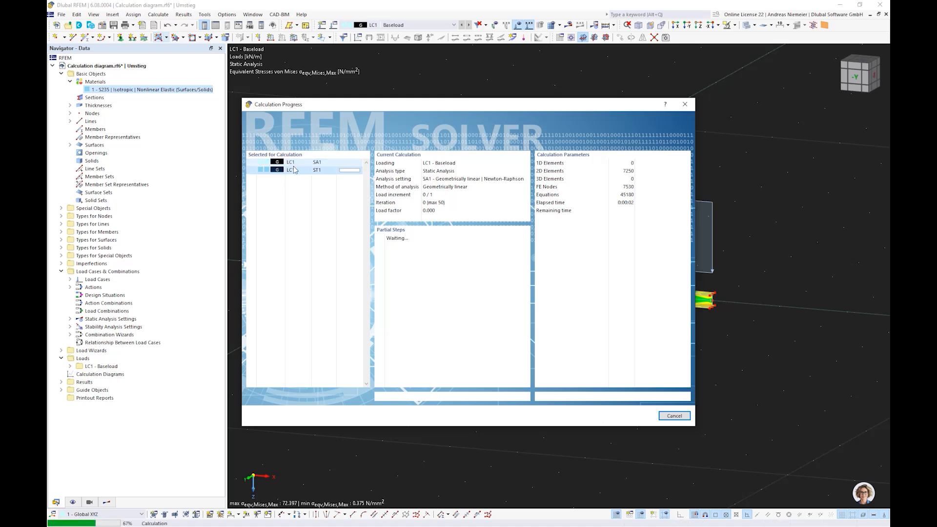
{"action": "left_click_drag", "start_coordinate": [438, 148], "coordinate": [409, 171]}
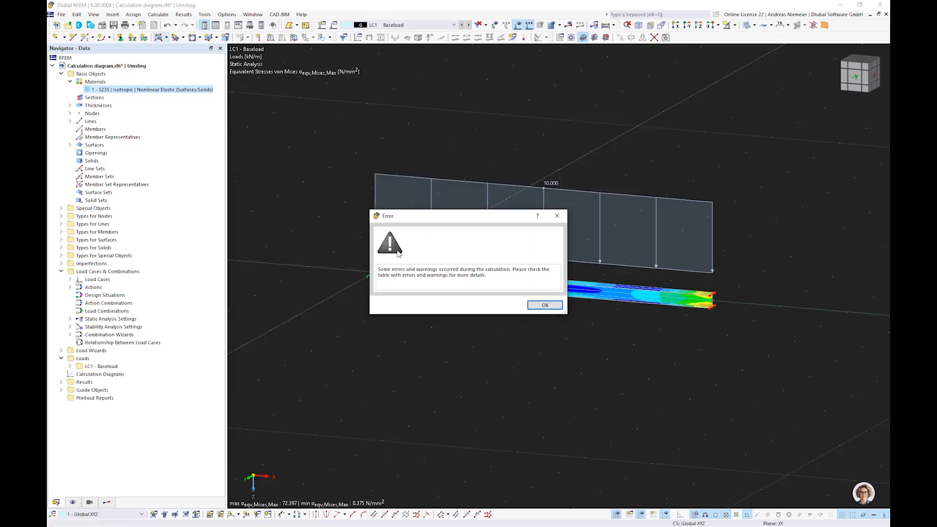
{"action": "left_click", "coordinate": [545, 306]}
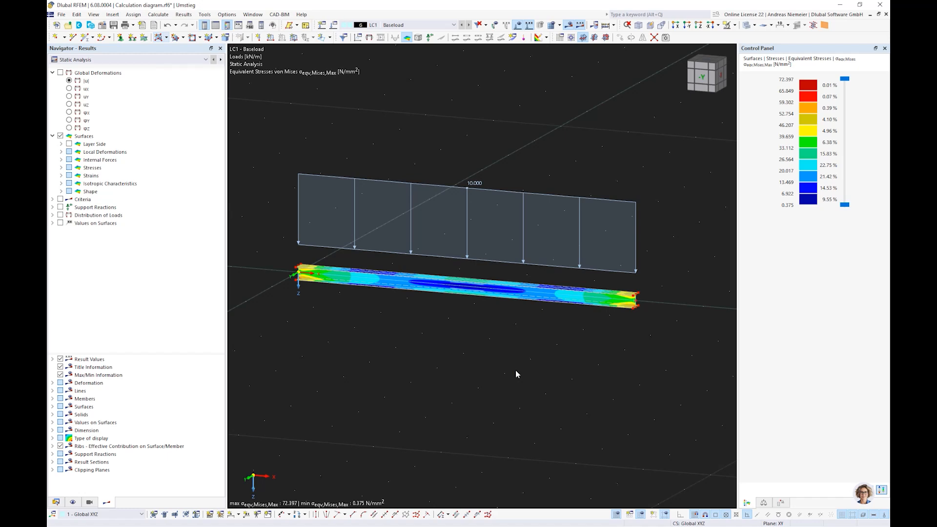
- Display the incremental stability analysis results and examine the equivalent stresses at the beam's midspan and end
{"action": "left_click", "coordinate": [154, 59]}
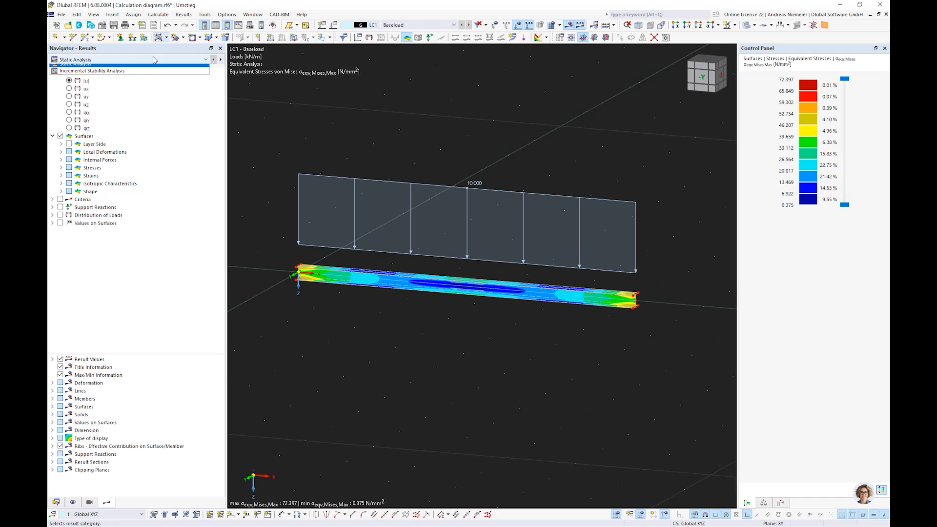
{"action": "left_click", "coordinate": [151, 75]}
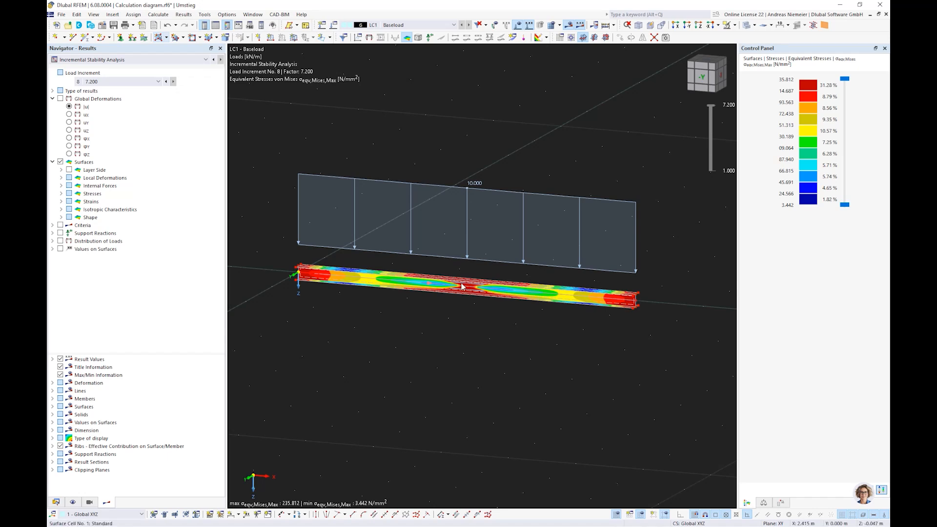
{"action": "scroll", "coordinate": [459, 295], "scroll_direction": "up", "scroll_amount": 1}
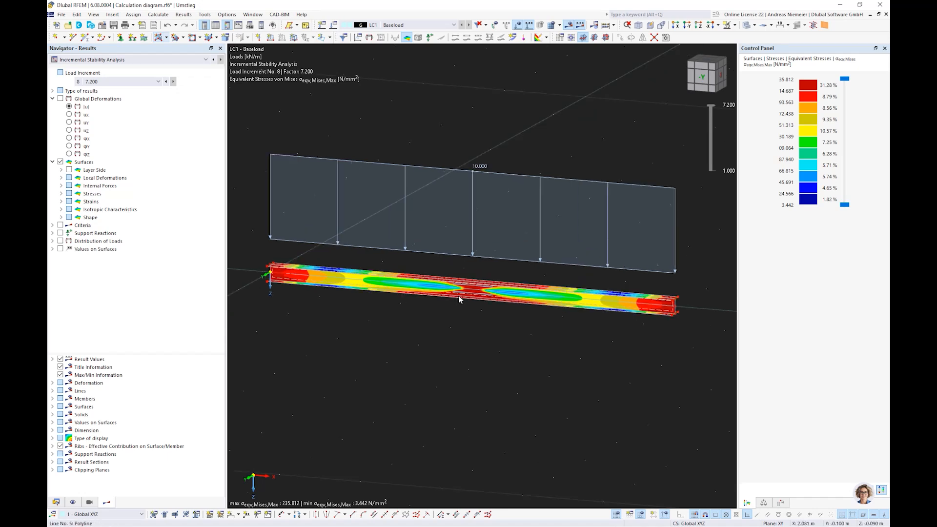
{"action": "scroll", "coordinate": [498, 306], "scroll_direction": "up", "scroll_amount": 4}
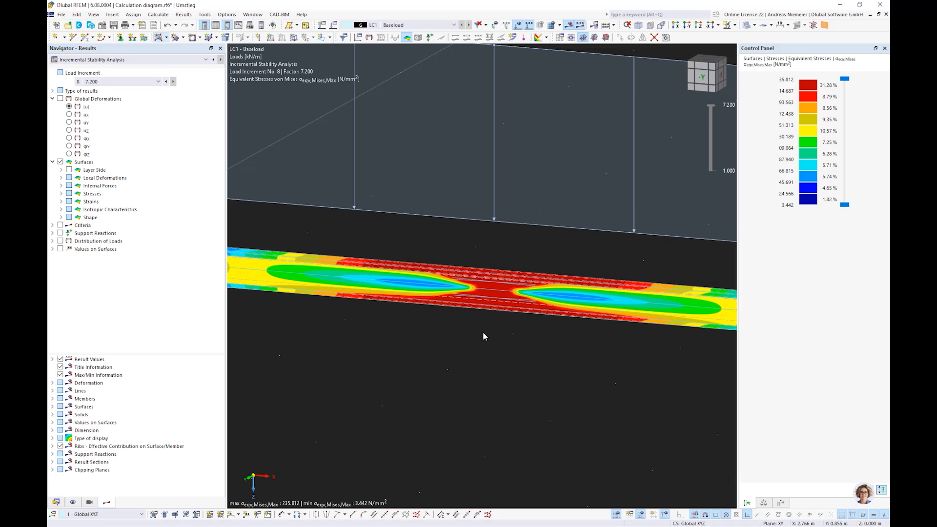
{"action": "scroll", "coordinate": [492, 279], "scroll_direction": "down", "scroll_amount": 1}
{"action": "scroll", "coordinate": [491, 279], "scroll_direction": "down", "scroll_amount": 3}
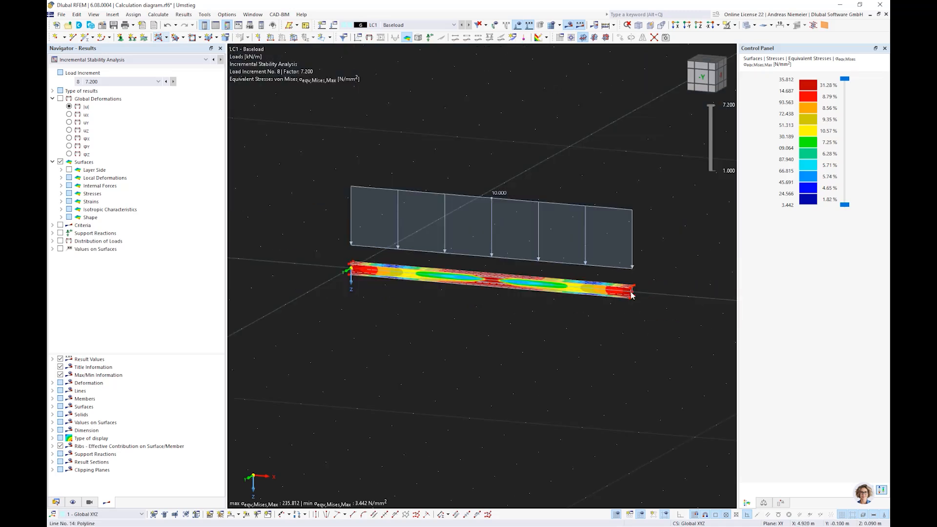
{"action": "scroll", "coordinate": [632, 295], "scroll_direction": "up", "scroll_amount": 3}
{"action": "scroll", "coordinate": [602, 303], "scroll_direction": "down", "scroll_amount": 1}
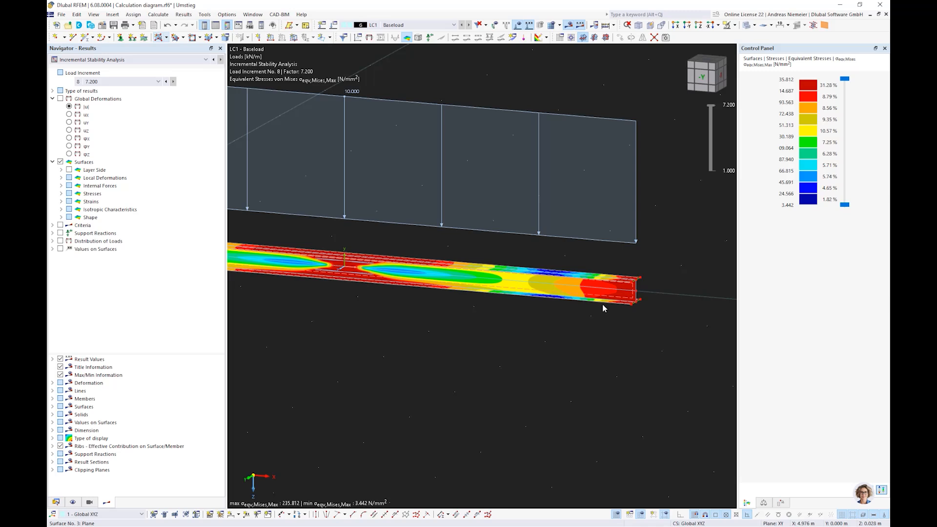
{"action": "scroll", "coordinate": [602, 304], "scroll_direction": "down", "scroll_amount": 1}
{"action": "middle_click_drag", "start_coordinate": [409, 365], "coordinate": [438, 363]}
{"action": "scroll", "coordinate": [438, 363], "scroll_direction": "down", "scroll_amount": 1}
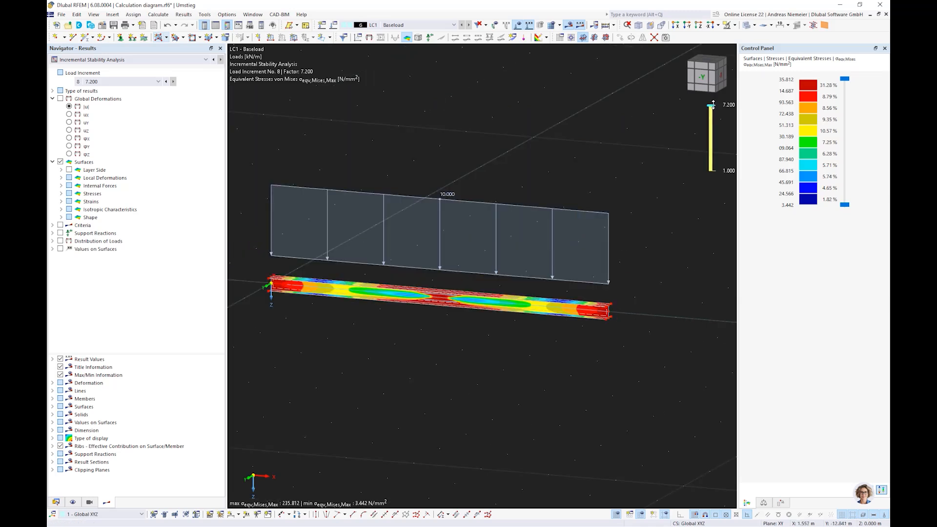
- Compare the stress results at load factors 1.000, 5.000 and 7.200
{"action": "left_click_drag", "start_coordinate": [713, 105], "coordinate": [714, 172]}
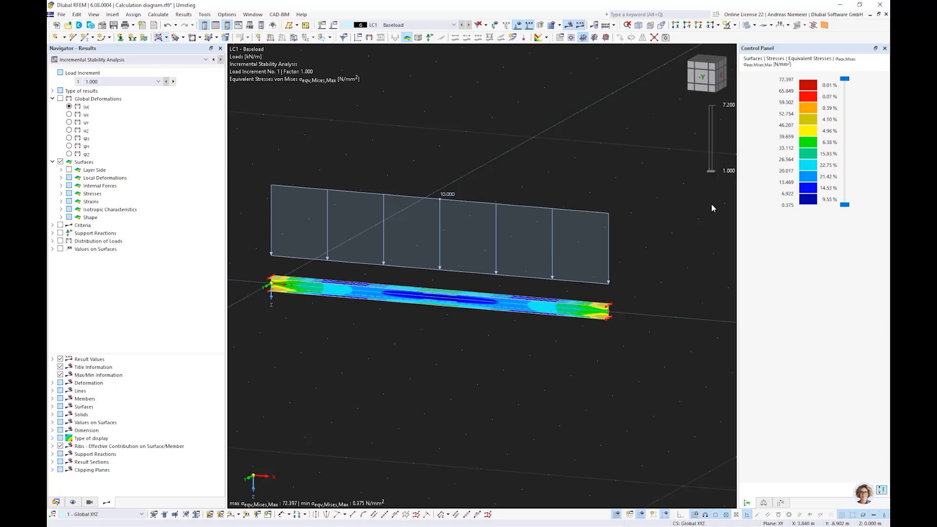
{"action": "left_click_drag", "start_coordinate": [711, 171], "coordinate": [712, 134]}
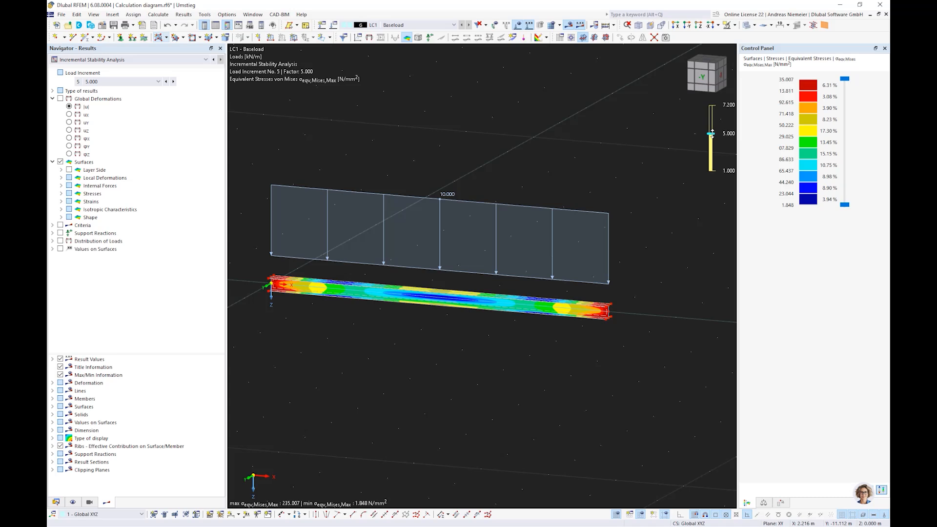
{"action": "left_click_drag", "start_coordinate": [712, 135], "coordinate": [711, 105]}
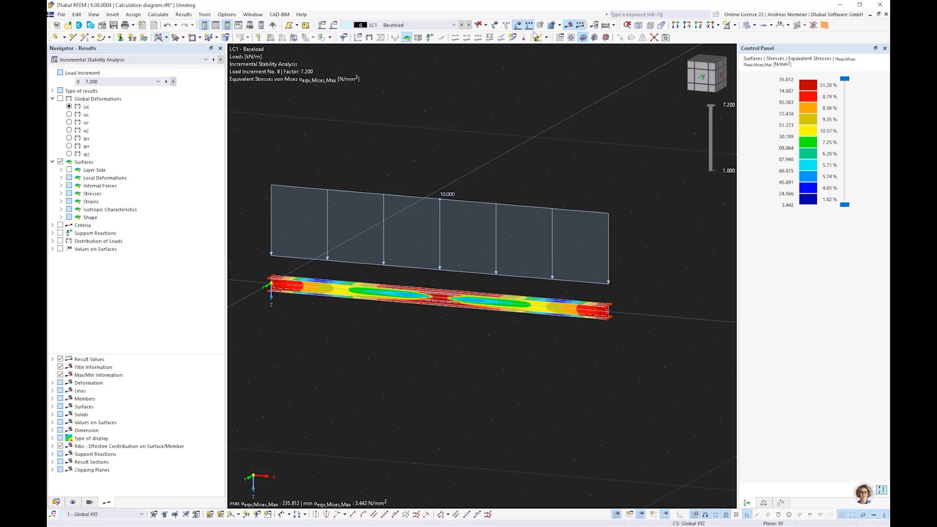
- Hide the loads in the model view and look through the list of available load increments
{"action": "left_click", "coordinate": [529, 25]}
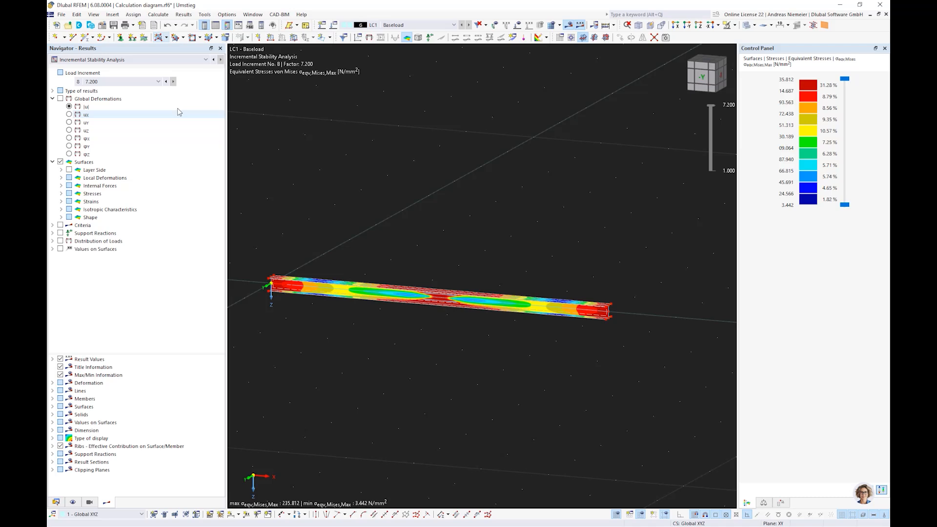
{"action": "left_click", "coordinate": [158, 81]}
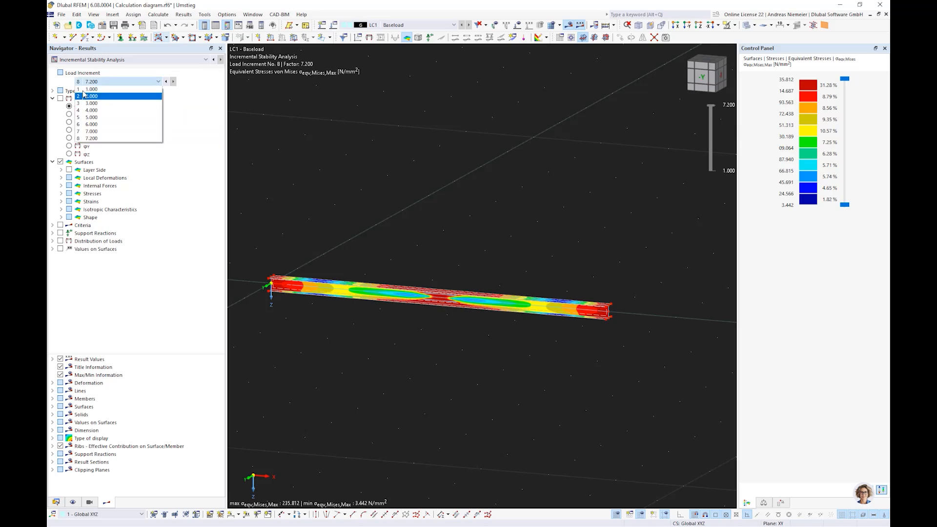
{"action": "left_click", "coordinate": [185, 98]}
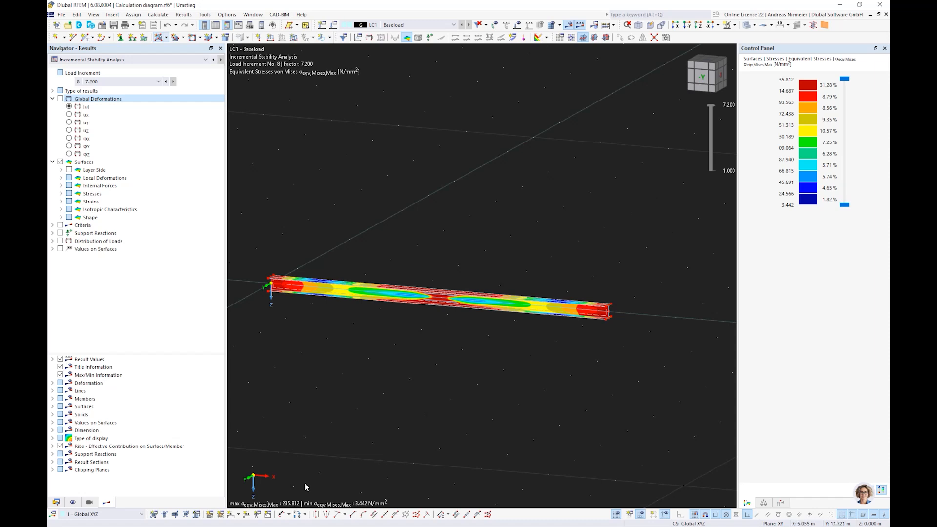
- Display the Criteria results on the beam and expand the group to view the design ratio ηy
{"action": "left_click", "coordinate": [60, 226]}
{"action": "left_click", "coordinate": [53, 226]}
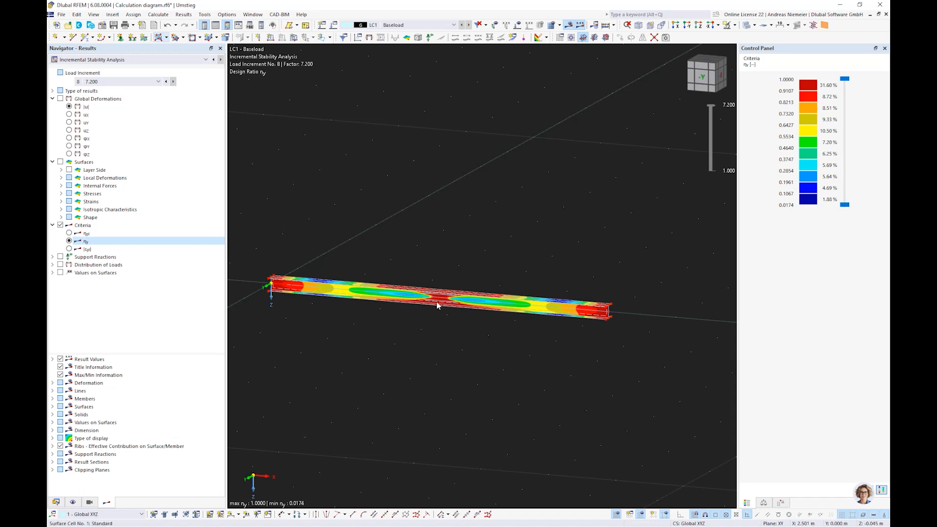
{"action": "middle_click_drag", "start_coordinate": [279, 302], "coordinate": [280, 307]}
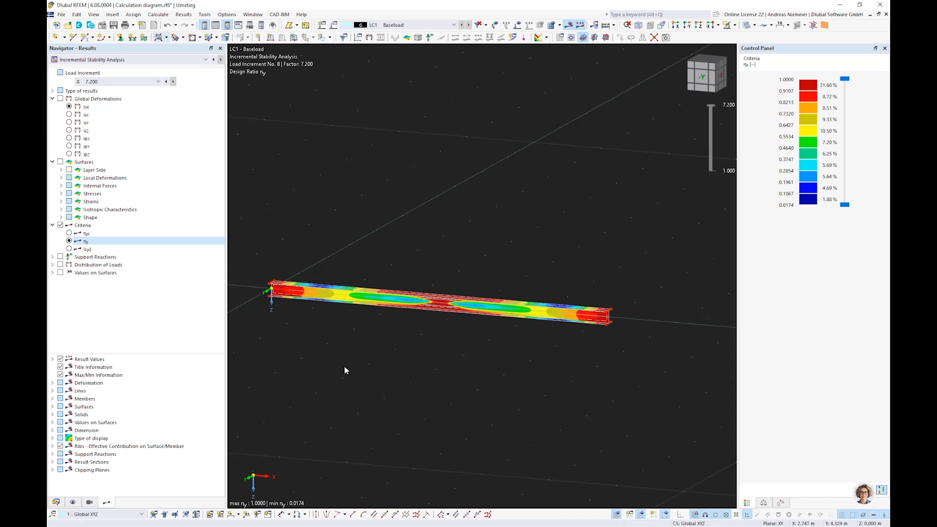
{"action": "middle_click_drag", "start_coordinate": [345, 367], "coordinate": [438, 346], "text": "ctrl"}
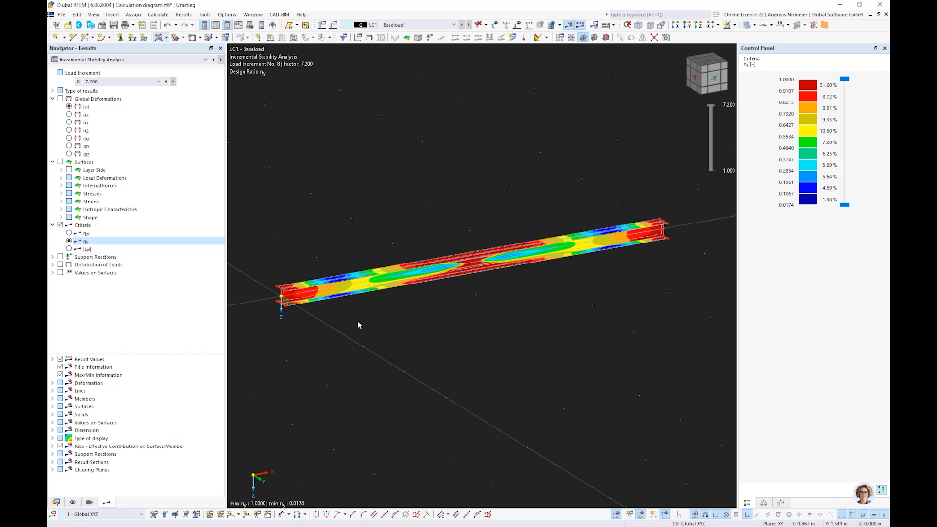
- Start a new result section and assign it to surface 3, the beam's web
{"action": "left_click", "coordinate": [513, 38]}
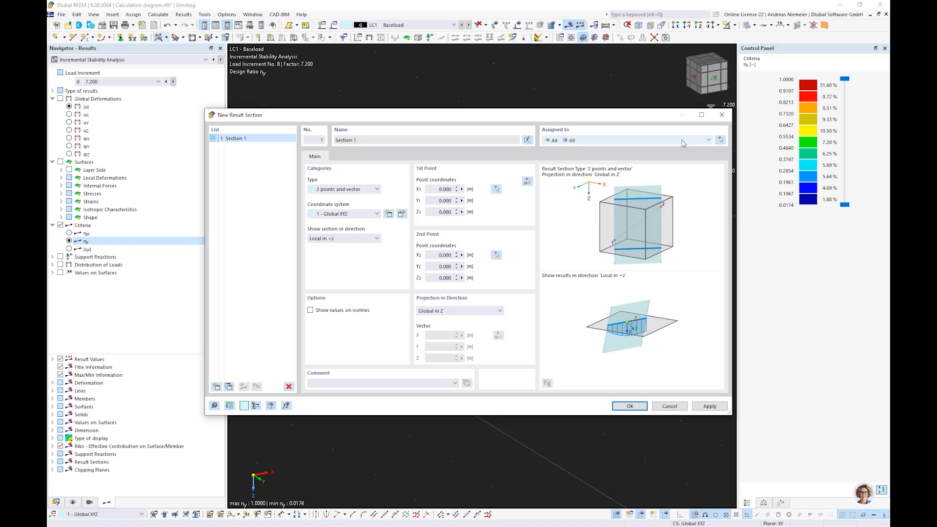
{"action": "left_click", "coordinate": [720, 140]}
{"action": "scroll", "coordinate": [293, 307], "scroll_direction": "up", "scroll_amount": 4}
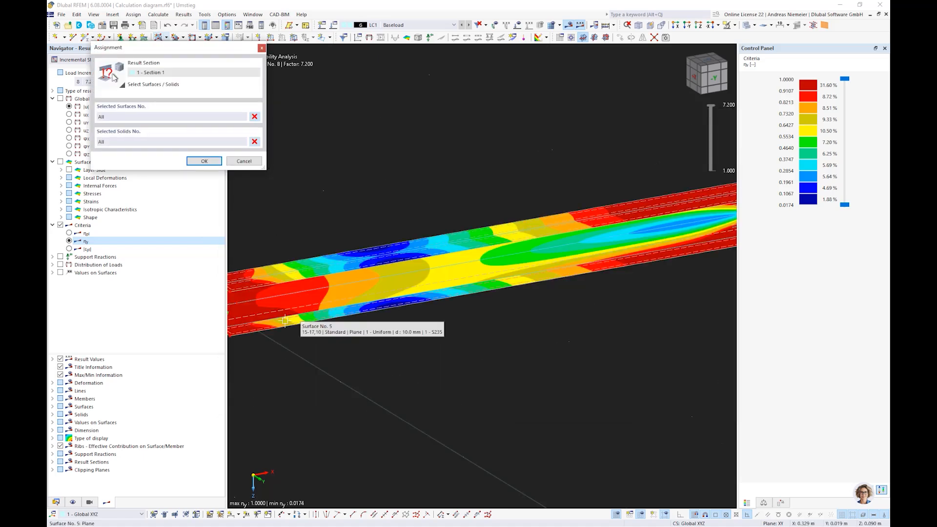
{"action": "left_click", "coordinate": [288, 310]}
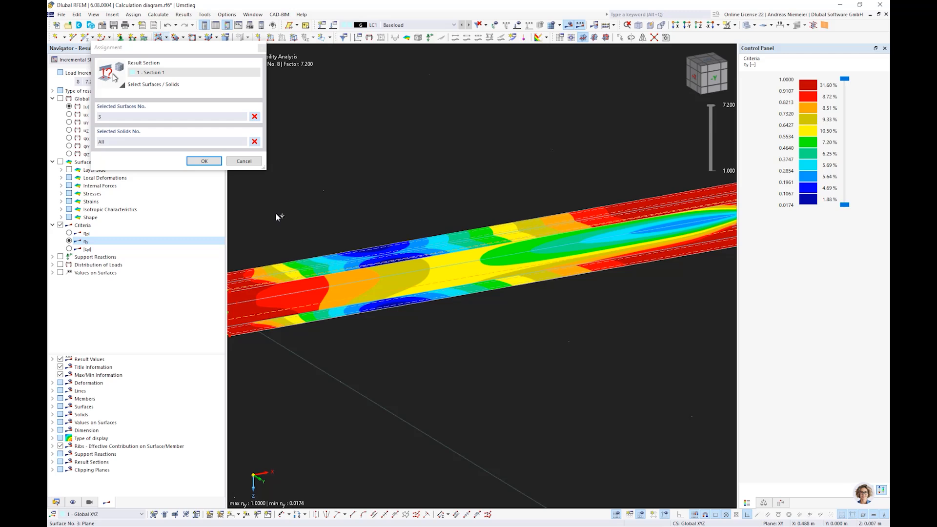
{"action": "left_click", "coordinate": [209, 161]}
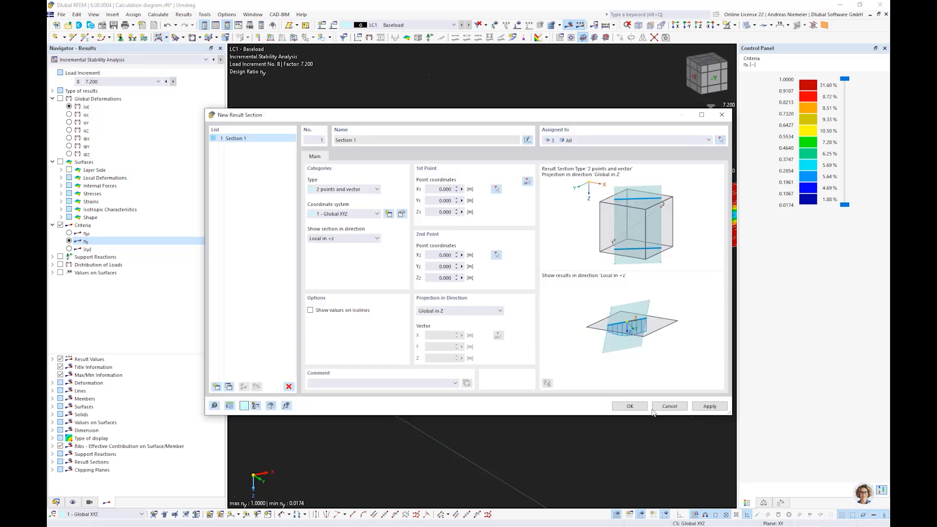
{"action": "left_click", "coordinate": [630, 407]}
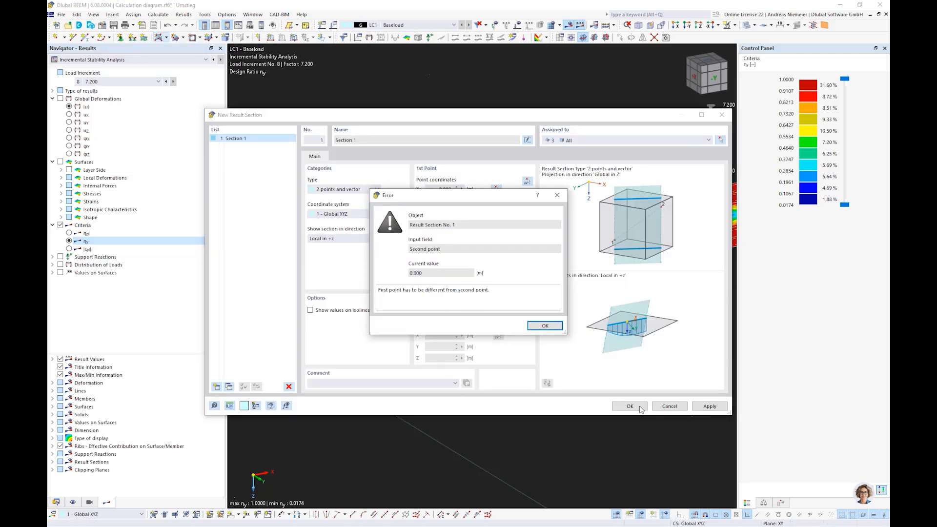
{"action": "left_click", "coordinate": [545, 326]}
- Define the result section from the beam's start point to X 5.000 m at its far end, projected in Global Y
{"action": "left_click", "coordinate": [527, 183]}
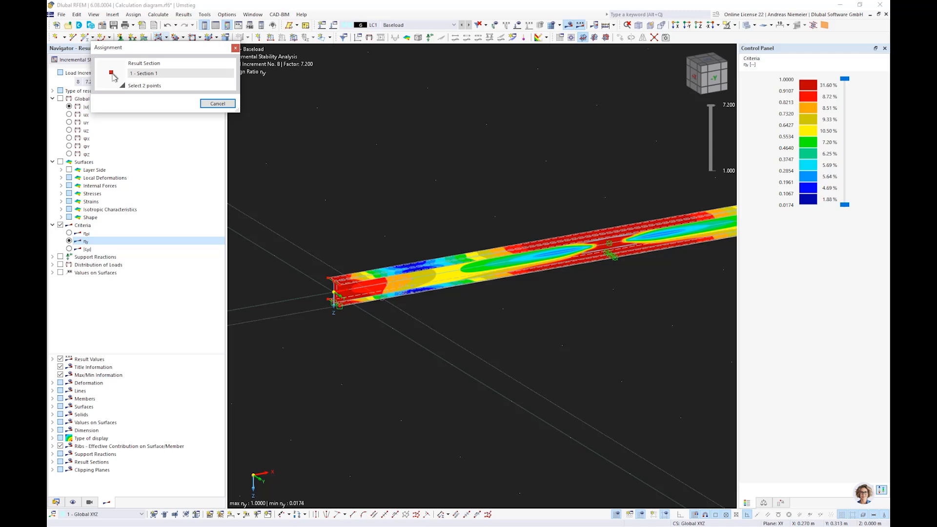
{"action": "scroll", "coordinate": [334, 295], "scroll_direction": "up", "scroll_amount": 3}
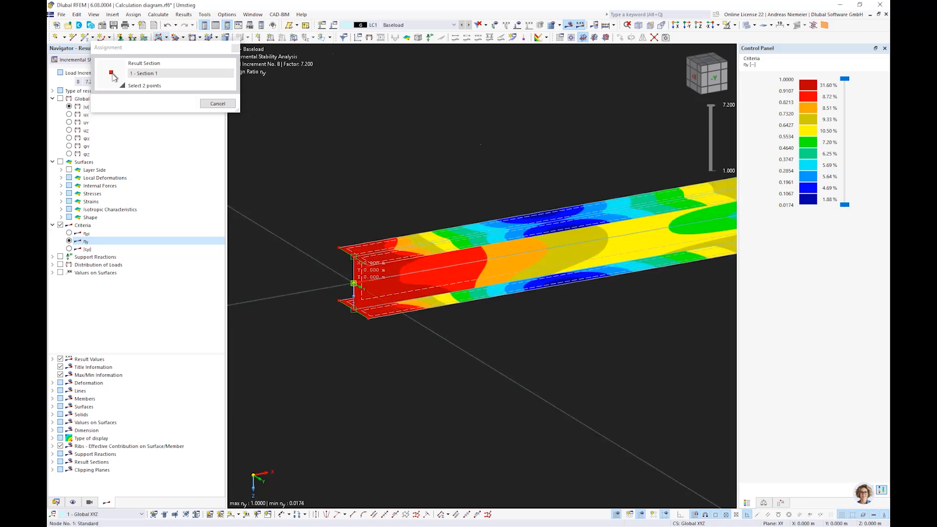
{"action": "scroll", "coordinate": [353, 284], "scroll_direction": "down", "scroll_amount": 5}
{"action": "scroll", "coordinate": [592, 275], "scroll_direction": "up", "scroll_amount": 4}
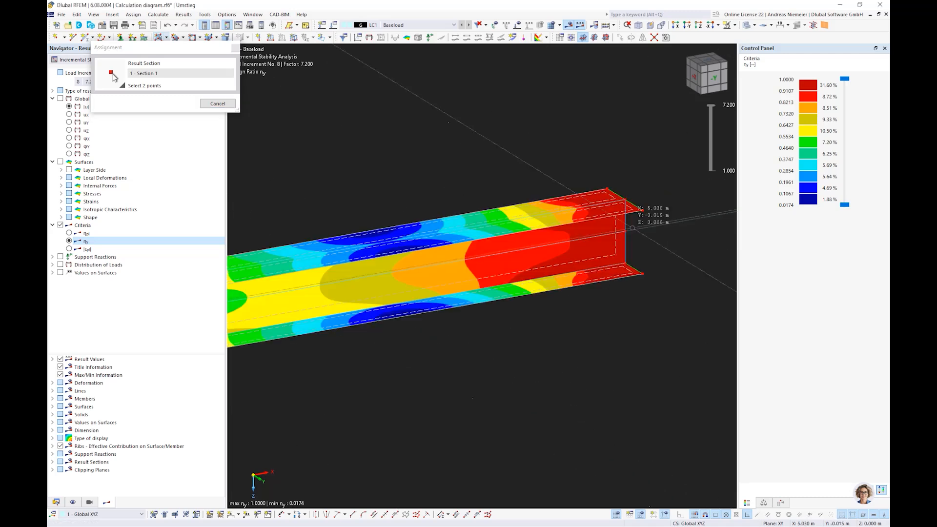
{"action": "left_click", "coordinate": [632, 228]}
{"action": "left_click", "coordinate": [459, 311]}
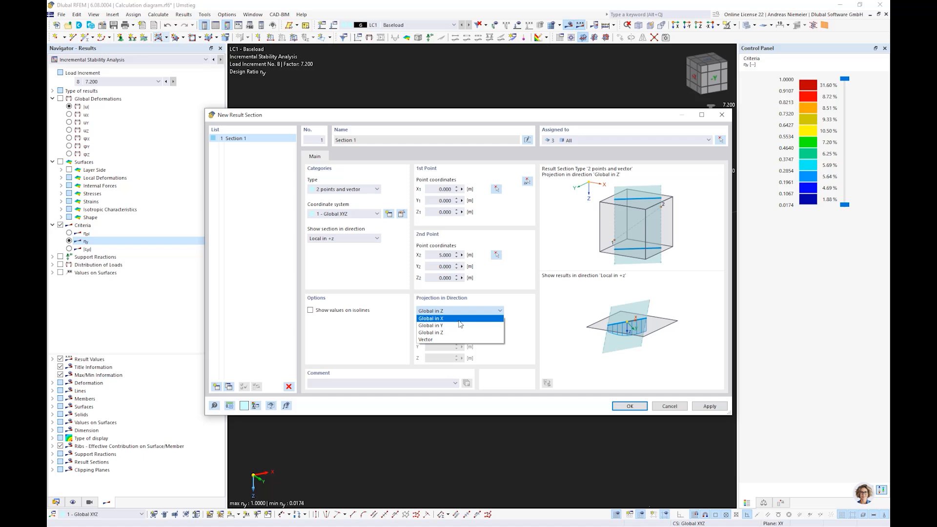
{"action": "left_click", "coordinate": [459, 325]}
{"action": "left_click", "coordinate": [641, 409]}
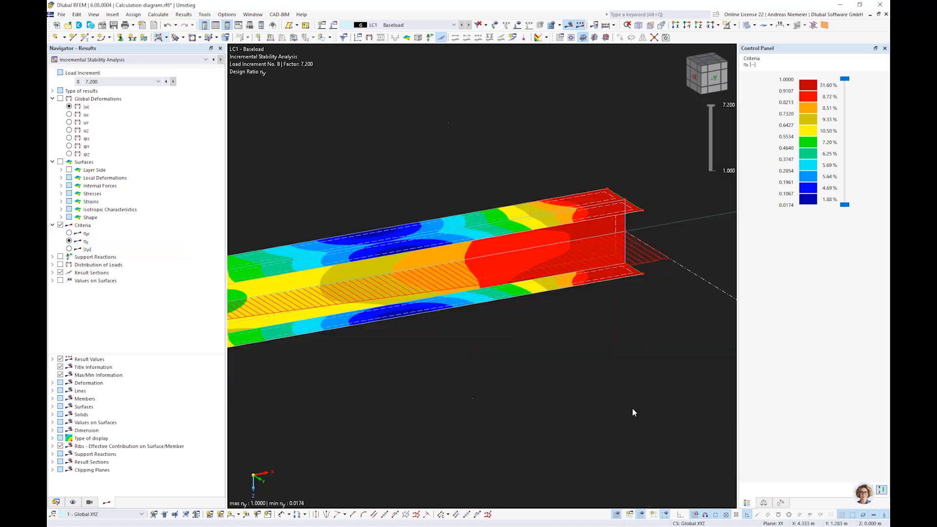
- Examine the result section along the beam with the criteria results temporarily hidden
{"action": "scroll", "coordinate": [598, 351], "scroll_direction": "down", "scroll_amount": 3}
{"action": "middle_click_drag", "start_coordinate": [597, 352], "coordinate": [567, 369], "text": "ctrl"}
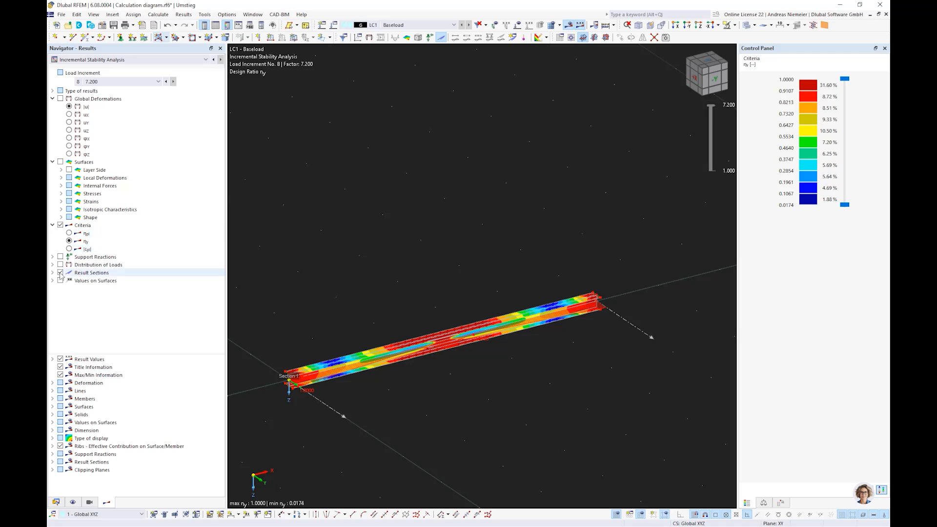
{"action": "left_click", "coordinate": [60, 225]}
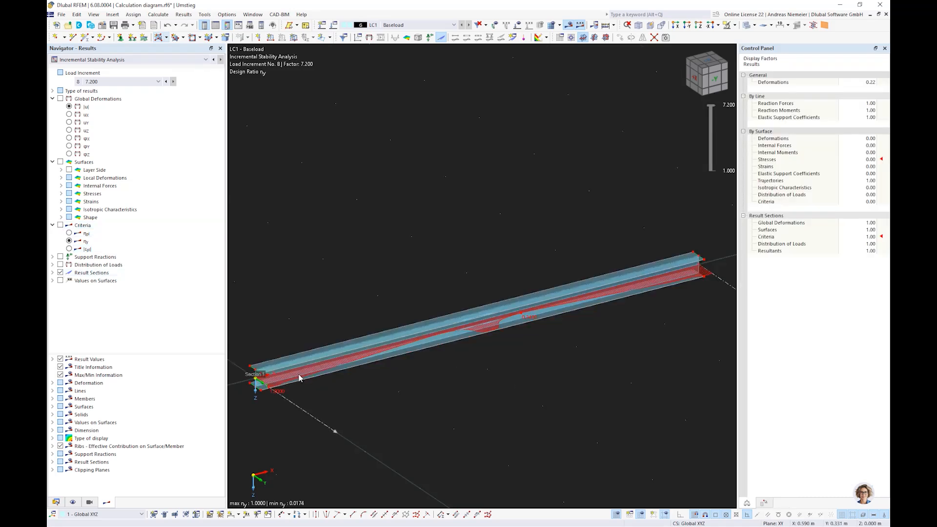
{"action": "left_click", "coordinate": [60, 225]}
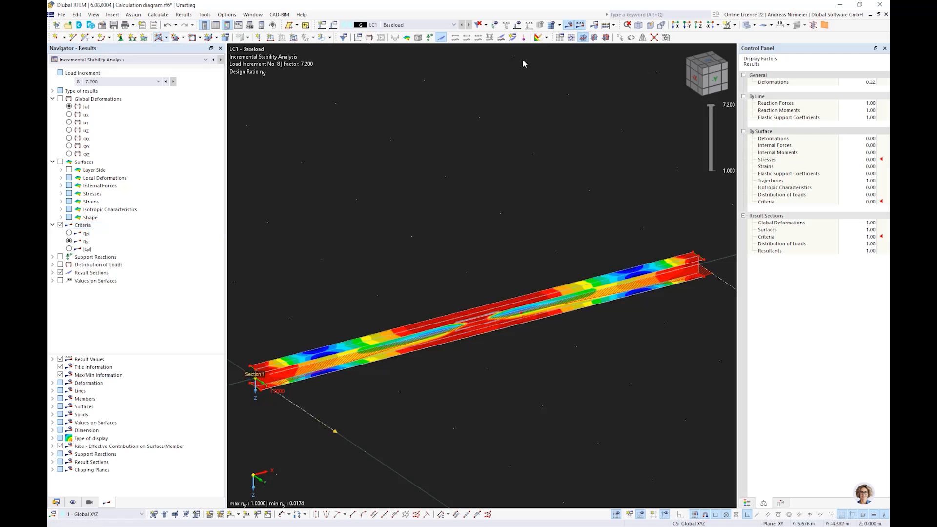
- Open the result diagrams for the result section and reposition their window over the model
{"action": "left_click", "coordinate": [502, 40]}
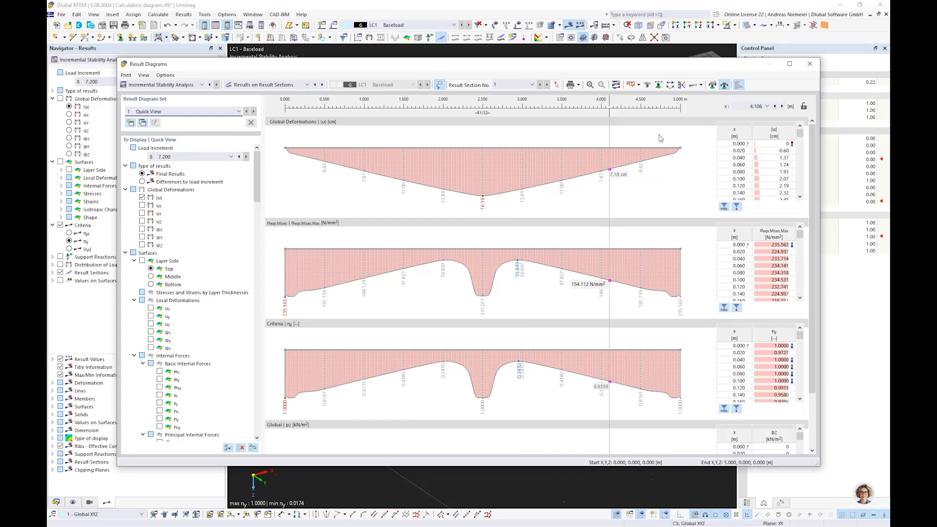
{"action": "left_click_drag", "start_coordinate": [585, 60], "coordinate": [560, 109]}
{"action": "left_click", "coordinate": [584, 67]}
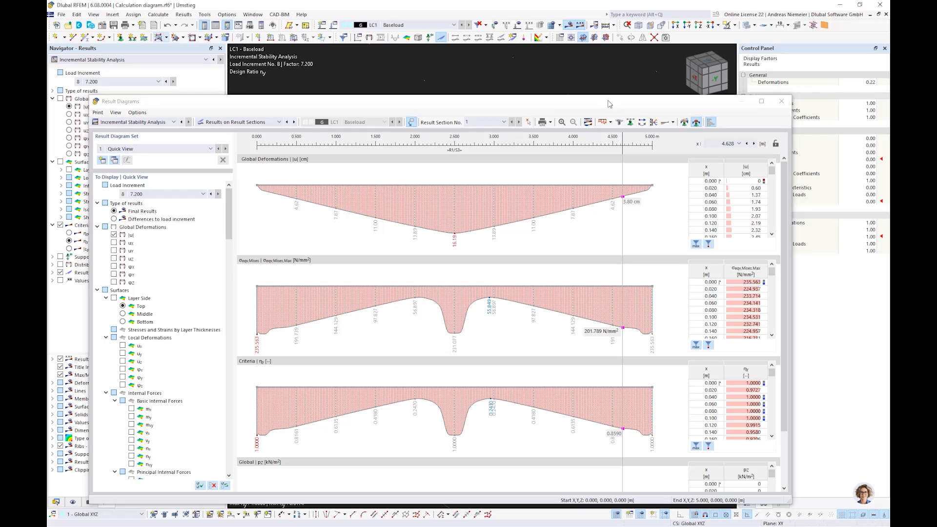
{"action": "left_click_drag", "start_coordinate": [608, 104], "coordinate": [87, 72]}
{"action": "mouse_move", "coordinate": [550, 311]}
{"action": "middle_mouse_down", "text": "ctrl"}
{"action": "mouse_move", "coordinate": [533, 279]}
{"action": "mouse_move", "coordinate": [549, 311]}
{"action": "middle_mouse_up", "text": "ctrl"}
{"action": "left_click_drag", "start_coordinate": [206, 76], "coordinate": [742, 76]}
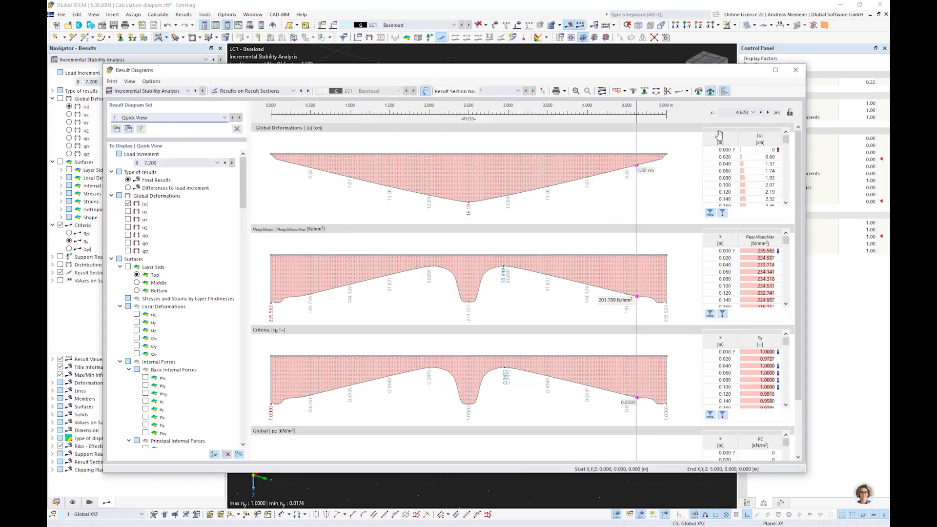
- Clear all displayed result diagrams and show only the global deformation |u| and the criteria ηy
{"action": "left_click", "coordinate": [228, 455]}
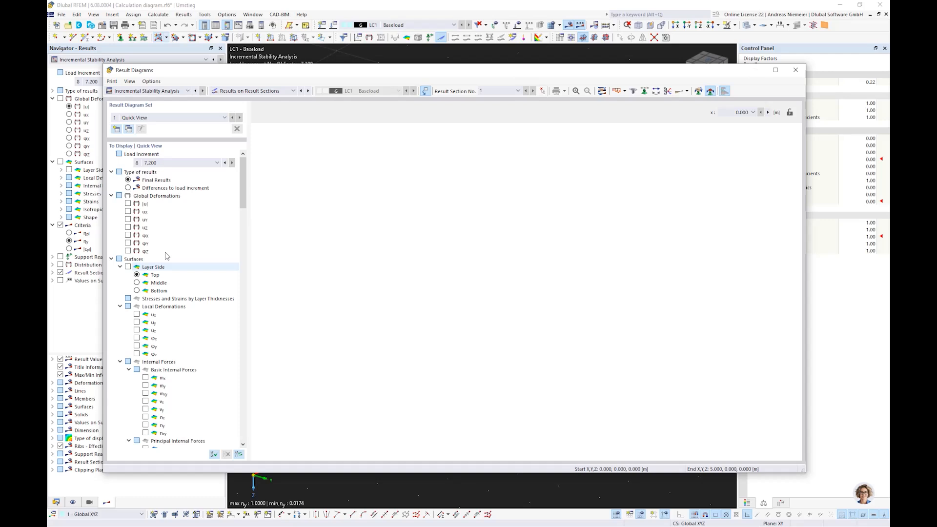
{"action": "left_click", "coordinate": [111, 197]}
{"action": "left_click", "coordinate": [111, 204]}
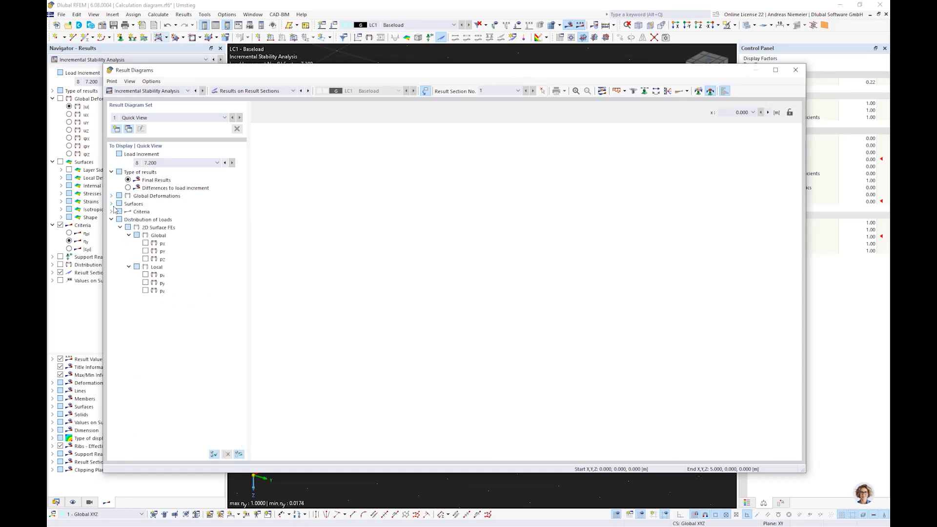
{"action": "left_click", "coordinate": [111, 196]}
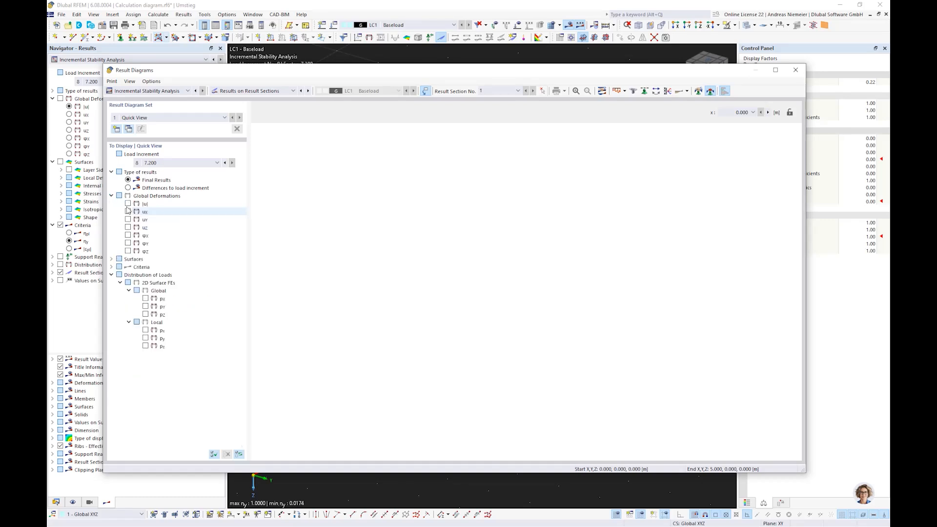
{"action": "left_click", "coordinate": [128, 204]}
{"action": "left_click", "coordinate": [112, 276]}
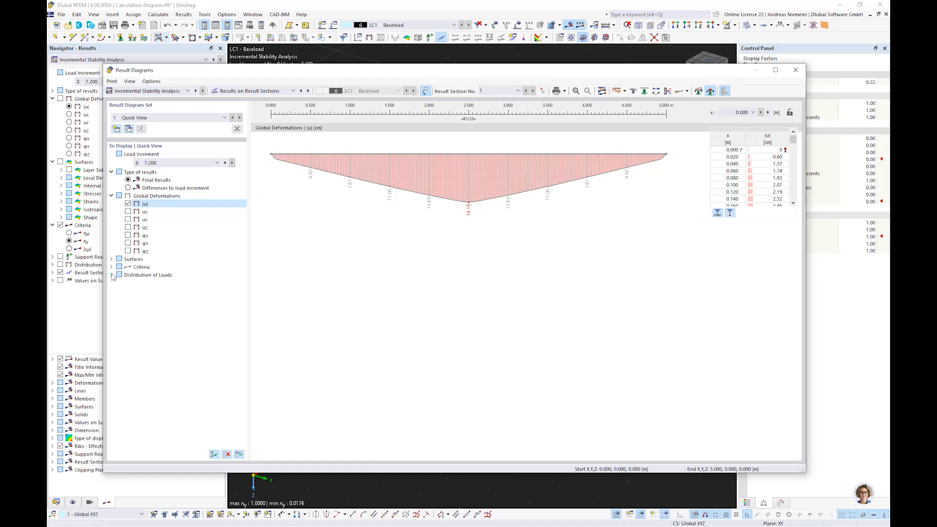
{"action": "left_click", "coordinate": [112, 267]}
{"action": "left_click", "coordinate": [128, 283]}
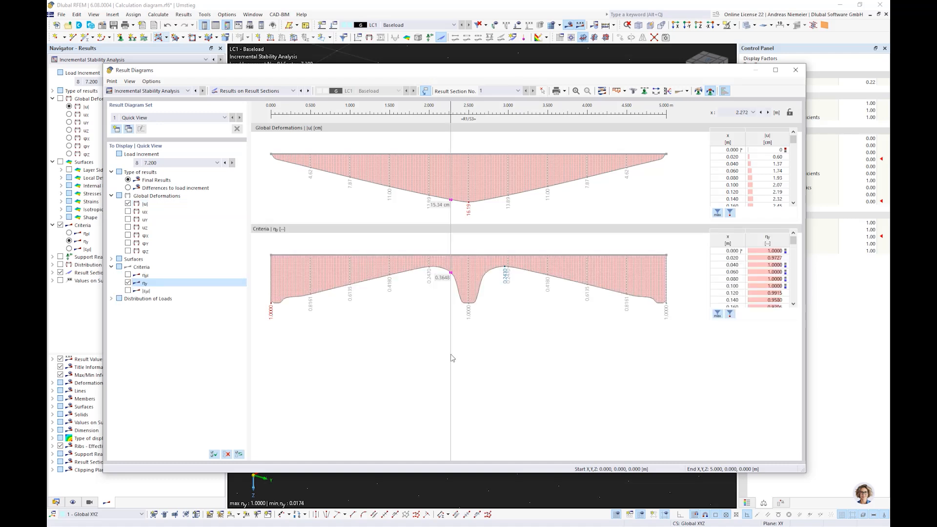
- Review the |u| and ηy diagrams across the load increments from 1.000 up to 7.200
{"action": "left_click", "coordinate": [161, 163]}
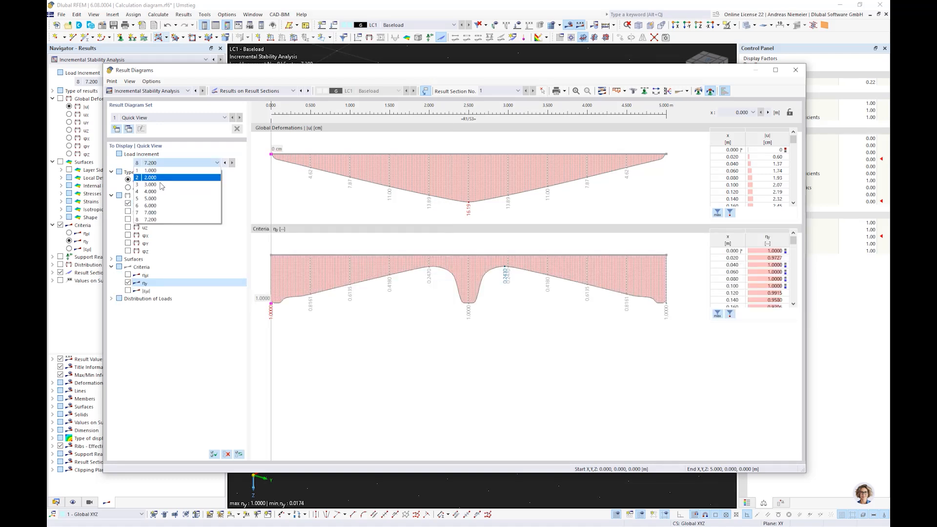
{"action": "left_click", "coordinate": [156, 171]}
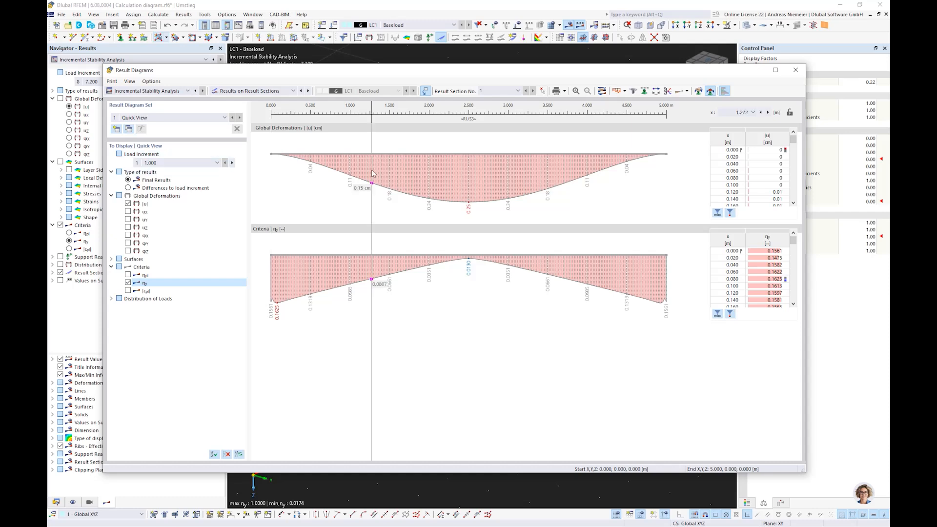
{"action": "left_click", "coordinate": [232, 162]}
{"action": "left_click", "coordinate": [232, 162]}
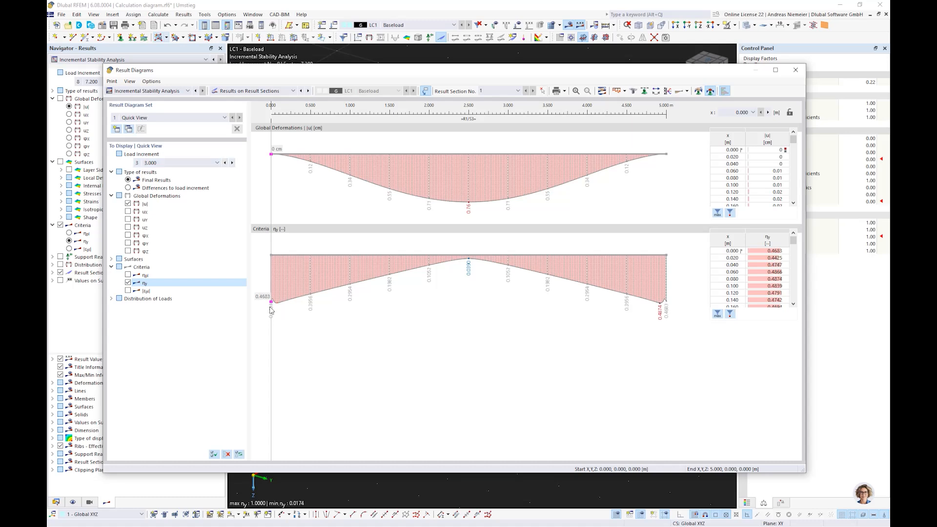
{"action": "left_click", "coordinate": [232, 162]}
{"action": "left_click", "coordinate": [232, 162]}
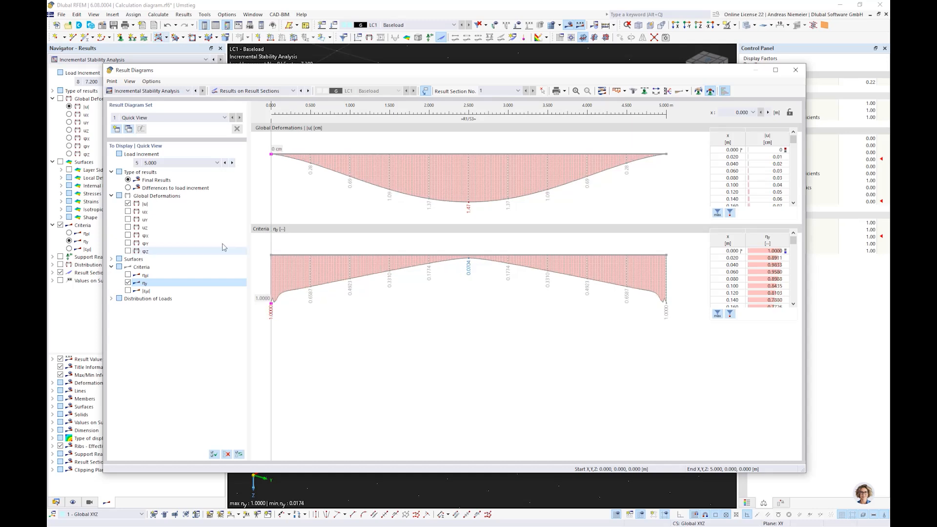
{"action": "double_click", "coordinate": [233, 165]}
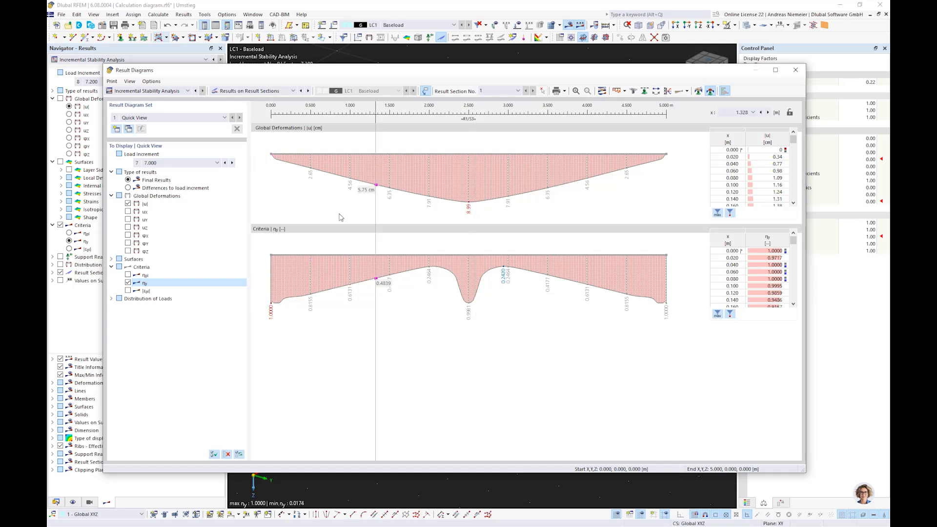
{"action": "left_click", "coordinate": [233, 163]}
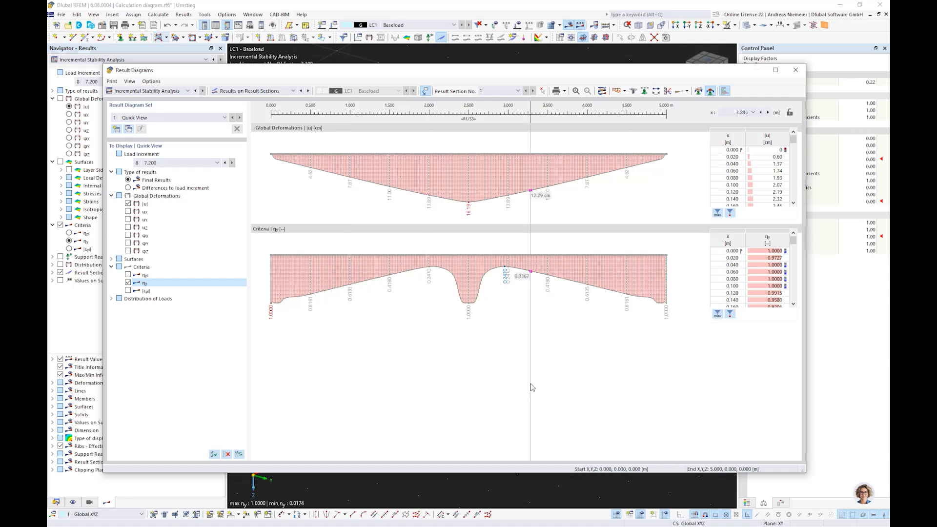
- Close the result diagrams and save the model
{"action": "left_click", "coordinate": [796, 70]}
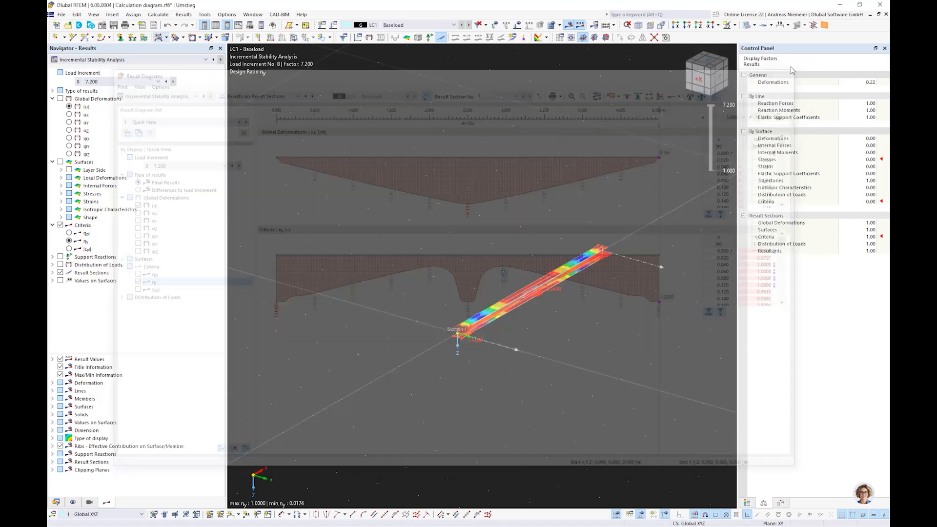
{"action": "left_click", "coordinate": [114, 25]}
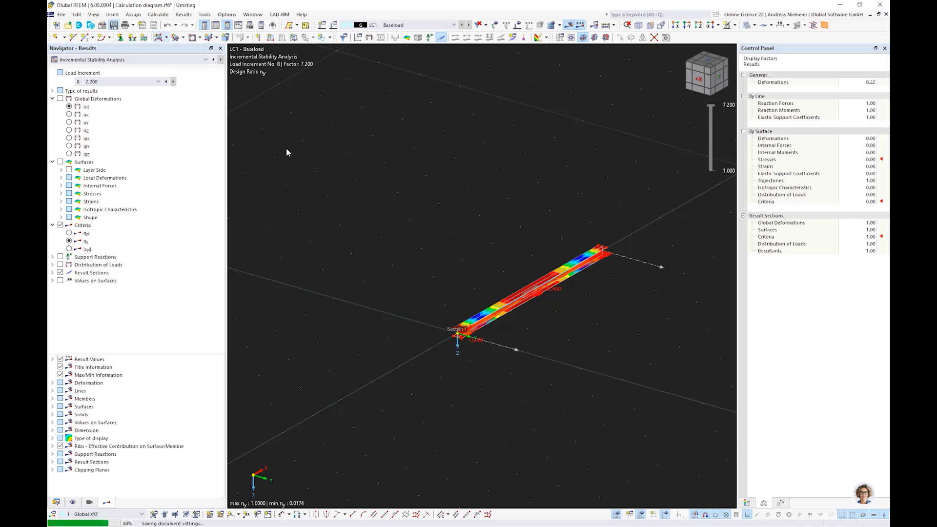
- Place two additional result points on the web, surface 3, at about X 0.081 m near the start and about X 2.124 m near midspan
{"action": "middle_click_drag", "start_coordinate": [452, 249], "coordinate": [389, 230], "text": "ctrl"}
{"action": "scroll", "coordinate": [446, 268], "scroll_direction": "up", "scroll_amount": 2}
{"action": "scroll", "coordinate": [446, 268], "scroll_direction": "up", "scroll_amount": 1}
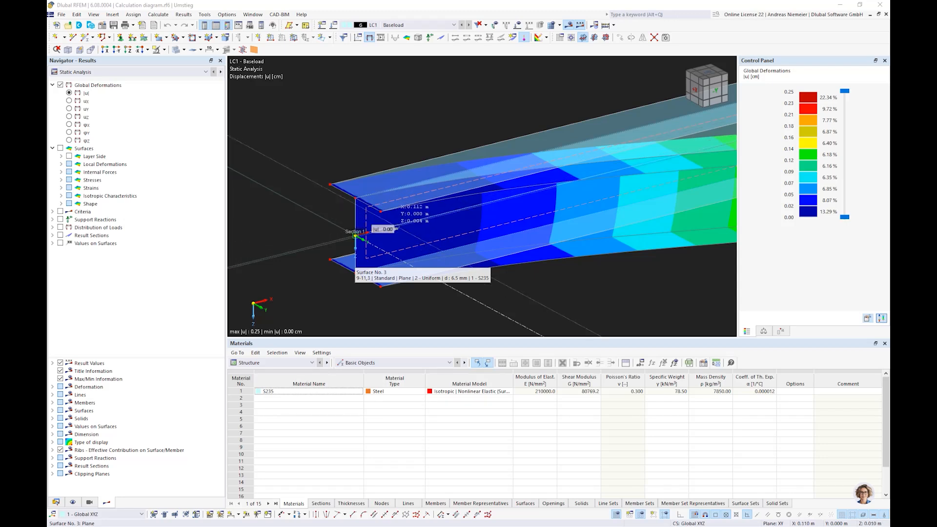
{"action": "left_click", "coordinate": [386, 230]}
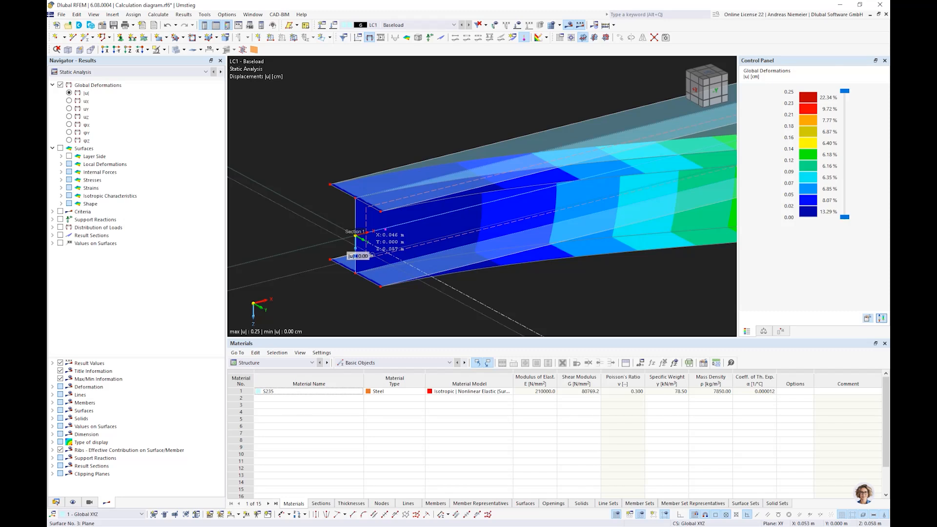
{"action": "scroll", "coordinate": [369, 252], "scroll_direction": "down", "scroll_amount": 3}
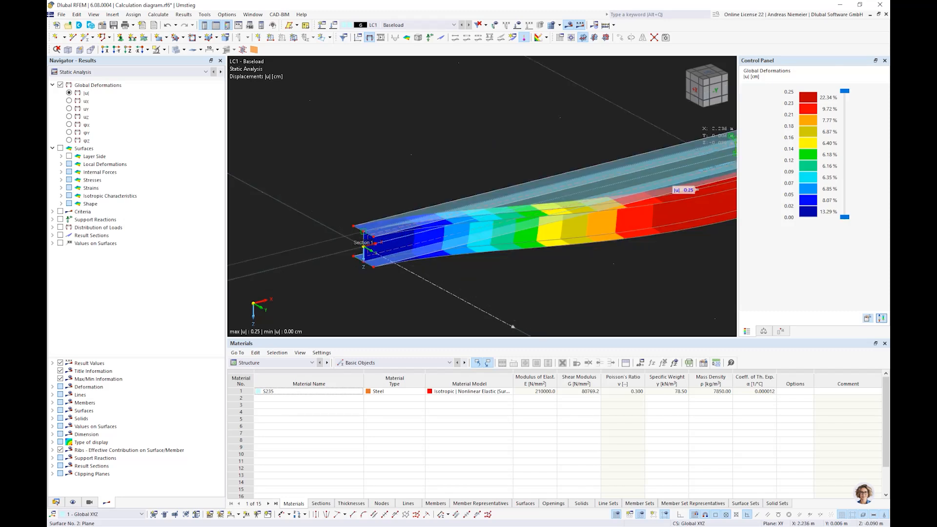
{"action": "middle_click_drag", "start_coordinate": [681, 208], "coordinate": [676, 206]}
{"action": "key", "text": "Escape"}
{"action": "middle_click_drag", "start_coordinate": [525, 271], "coordinate": [532, 228]}
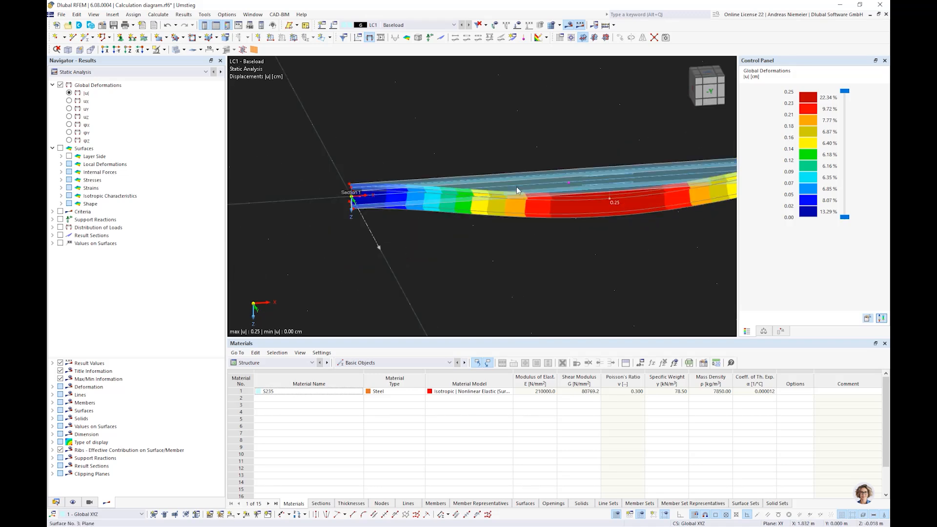
- Edit the additional surface result point near the beam's start, setting X to 0.01 m and Z to 0
{"action": "left_click", "coordinate": [56, 503]}
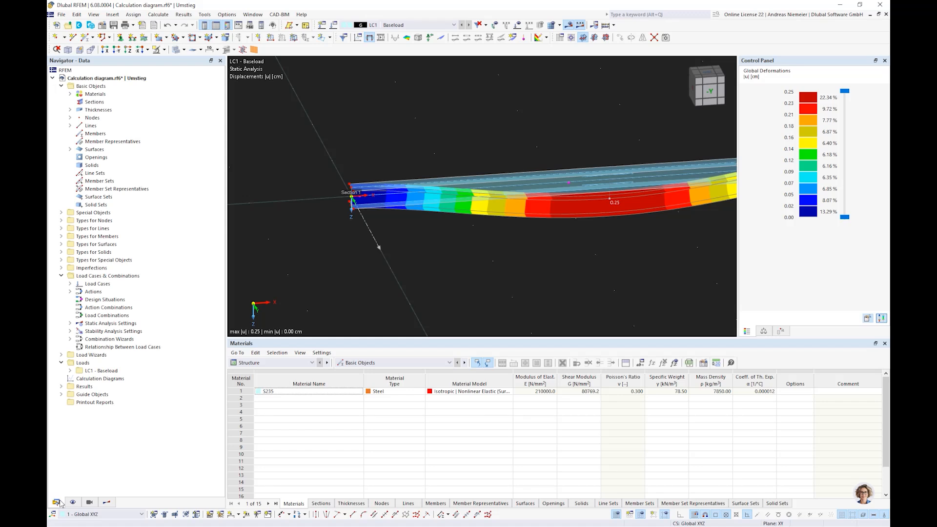
{"action": "left_click", "coordinate": [61, 274]}
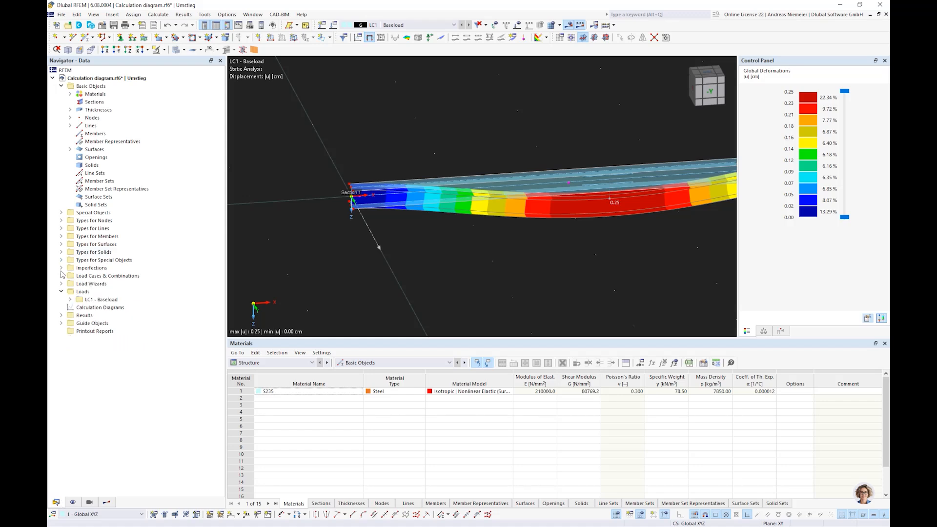
{"action": "left_click", "coordinate": [61, 246]}
{"action": "double_click", "coordinate": [81, 286]}
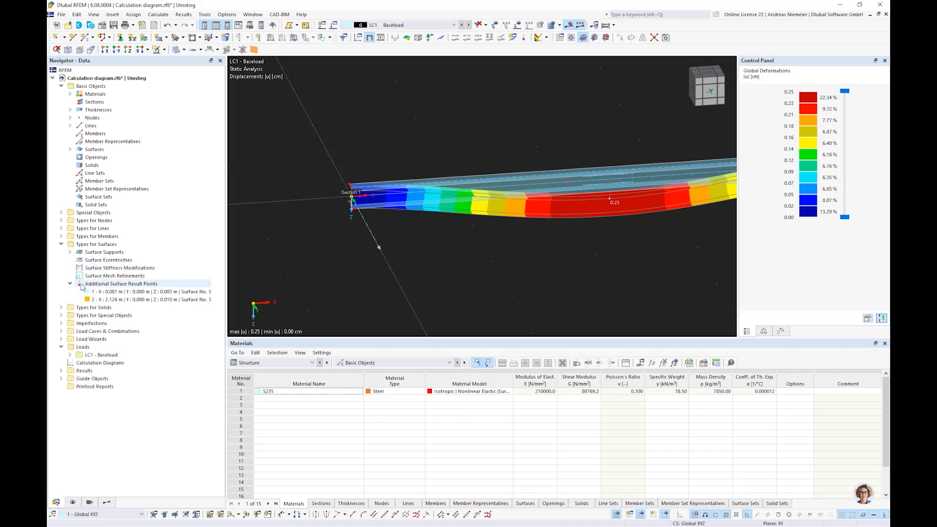
{"action": "double_click", "coordinate": [112, 299]}
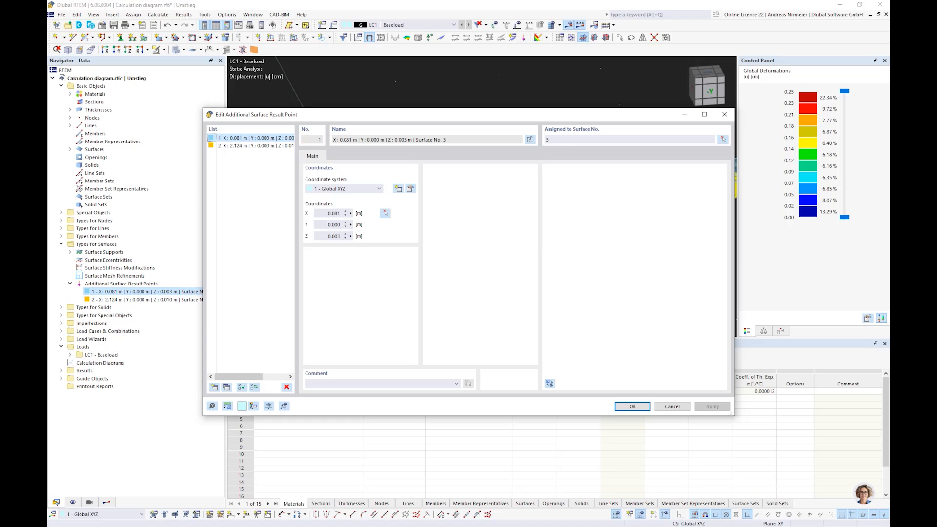
{"action": "type", "text": "0,01"}
{"action": "key", "text": "Tab"}
{"action": "key", "text": "Tab"}
{"action": "type", "text": "0"}
- Set the second additional surface result point to X 2.5 m and Z 0, and accept the changes to both points
{"action": "left_click", "coordinate": [258, 145]}
{"action": "left_click", "coordinate": [334, 214]}
{"action": "type", "text": "2.5"}
{"action": "left_click", "coordinate": [322, 235]}
{"action": "type", "text": "0"}
{"action": "left_click", "coordinate": [633, 407]}
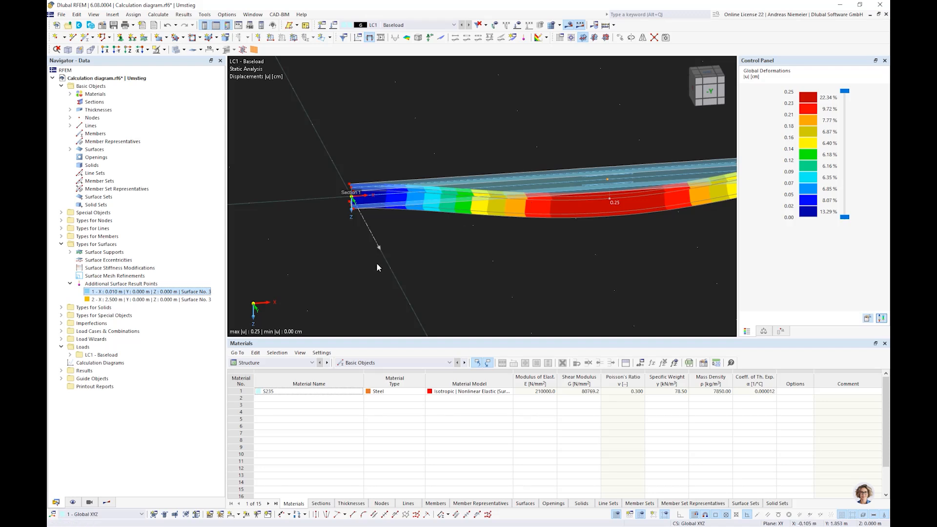
- Show the Incremental Stability Analysis results with their values displayed on the surfaces
{"action": "left_click", "coordinate": [107, 502]}
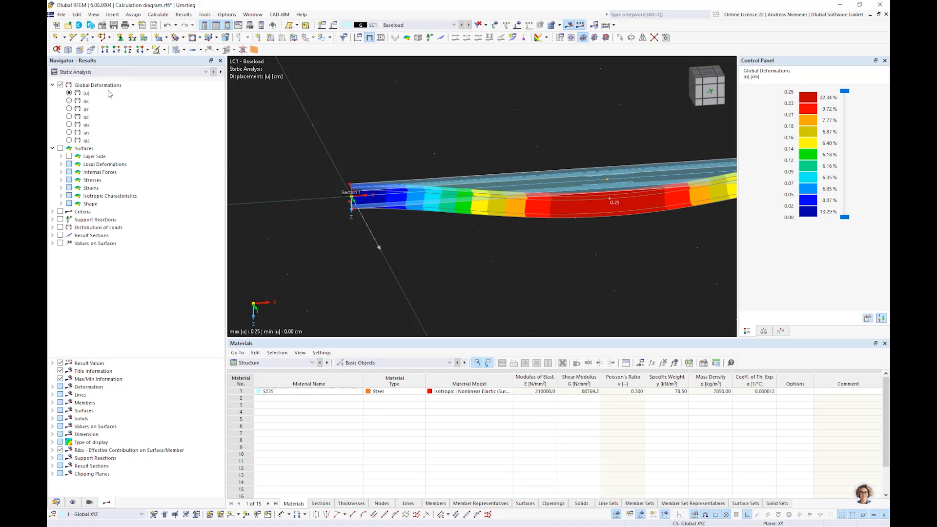
{"action": "left_click", "coordinate": [112, 72]}
{"action": "left_click", "coordinate": [115, 86]}
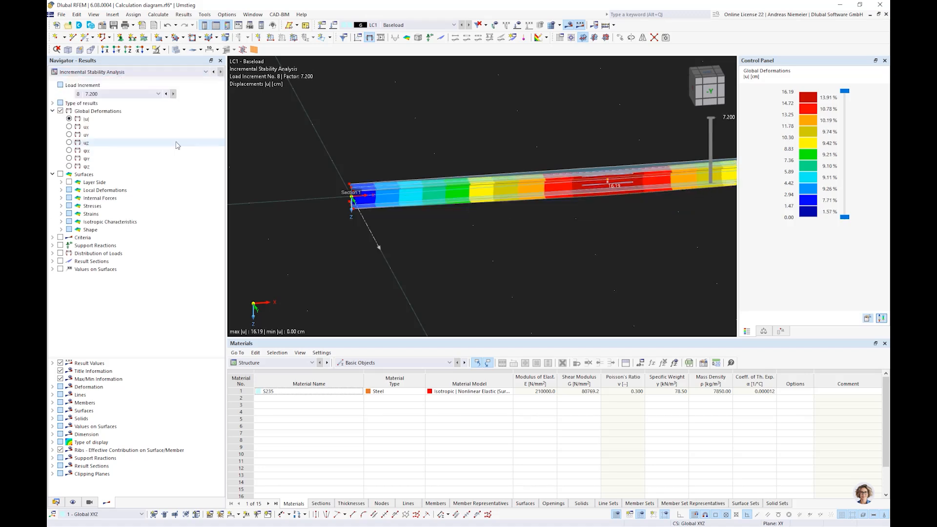
{"action": "left_click", "coordinate": [64, 272]}
{"action": "left_click", "coordinate": [61, 269]}
- Examine the displacement values at the result points on the web, at the beam's start and at midspan
{"action": "scroll", "coordinate": [374, 198], "scroll_direction": "up", "scroll_amount": 3}
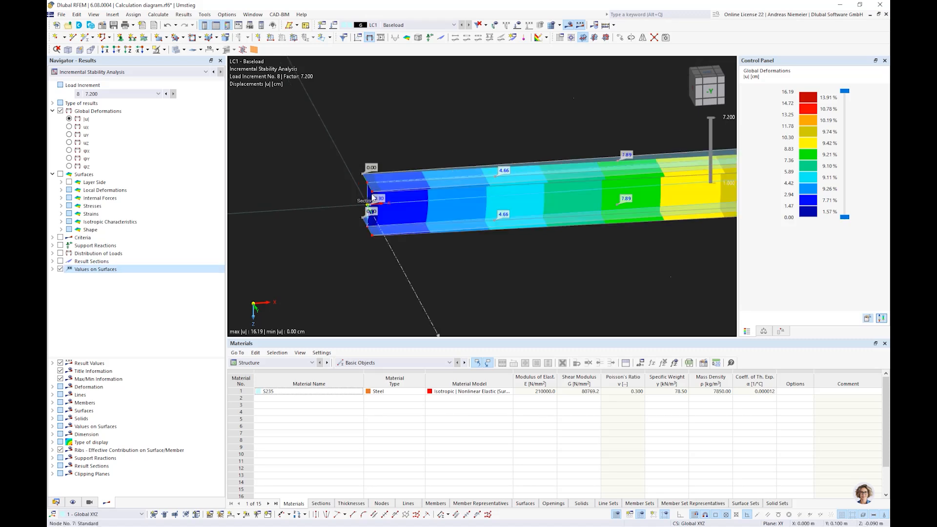
{"action": "scroll", "coordinate": [374, 197], "scroll_direction": "up", "scroll_amount": 5}
{"action": "scroll", "coordinate": [370, 230], "scroll_direction": "down", "scroll_amount": 4}
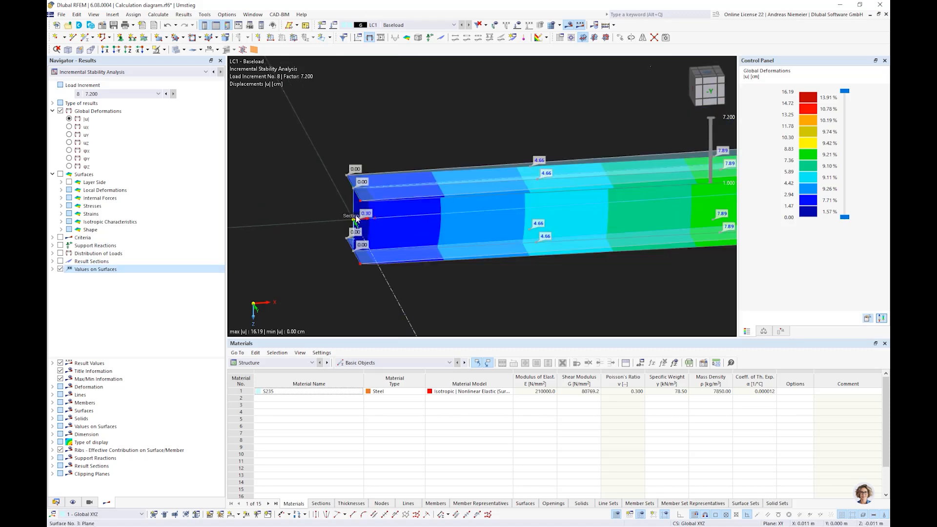
{"action": "scroll", "coordinate": [357, 219], "scroll_direction": "down", "scroll_amount": 4}
{"action": "scroll", "coordinate": [559, 205], "scroll_direction": "up", "scroll_amount": 5}
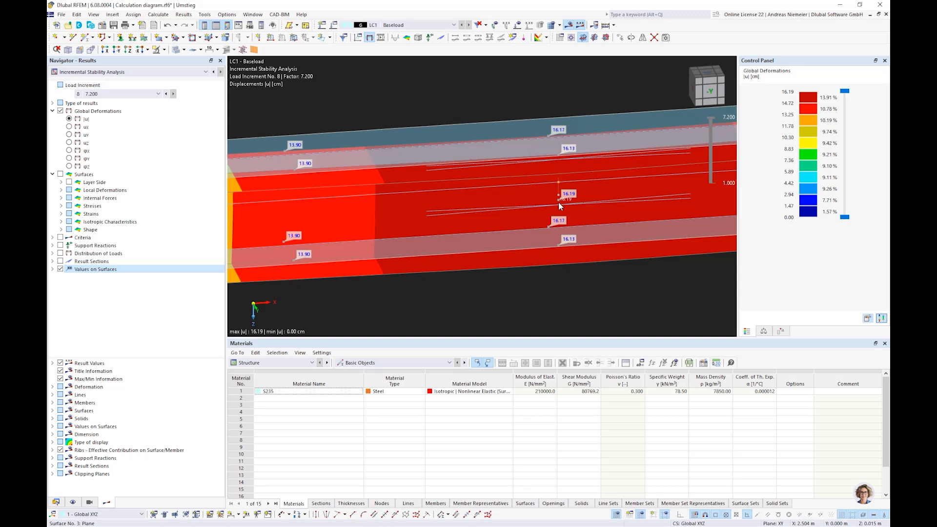
{"action": "scroll", "coordinate": [567, 290], "scroll_direction": "down", "scroll_amount": 4}
{"action": "middle_click_drag", "start_coordinate": [566, 300], "coordinate": [522, 221]}
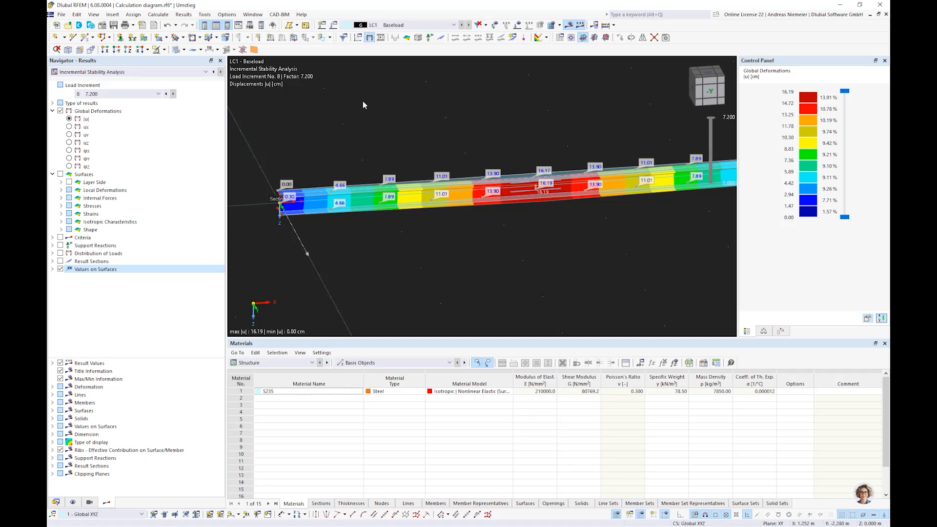
- Start a new calculation diagram of type 2D | Basic with Incremental Stability Analysis as its source
{"action": "left_click", "coordinate": [358, 38]}
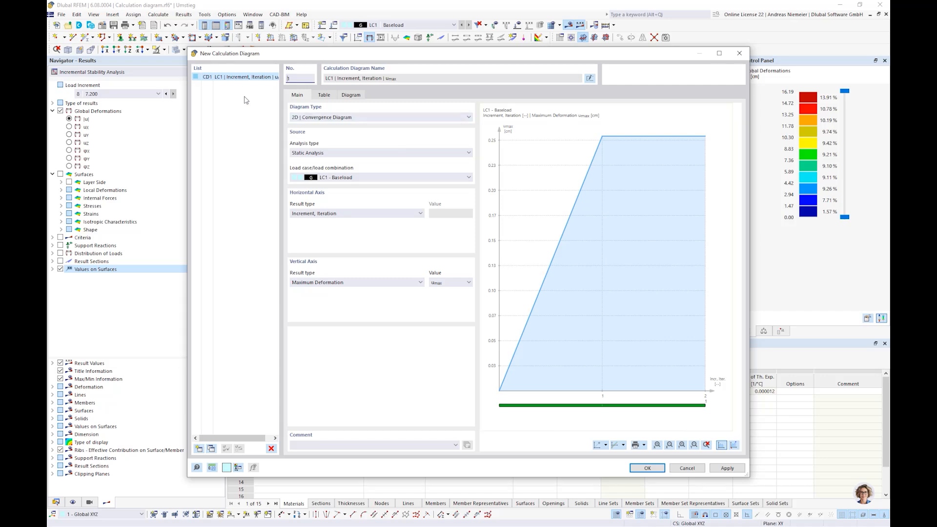
{"action": "left_click", "coordinate": [333, 117]}
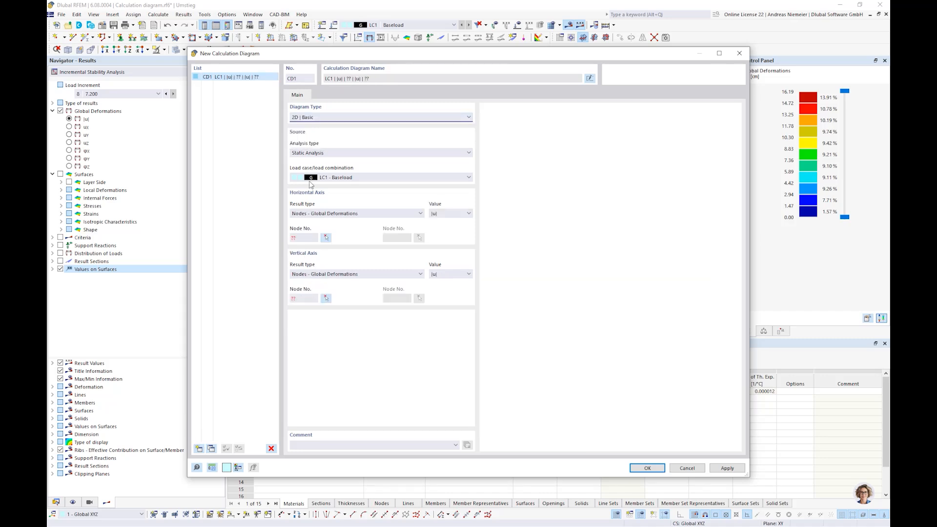
{"action": "left_click", "coordinate": [318, 153]}
{"action": "left_click", "coordinate": [323, 168]}
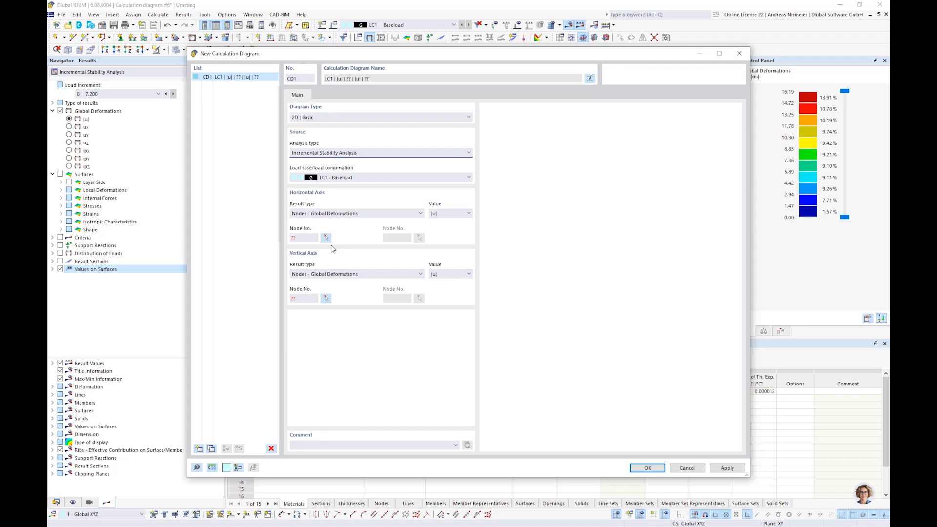
- Set the calculation diagram's horizontal axis result type to Load Factor
{"action": "left_click", "coordinate": [343, 213]}
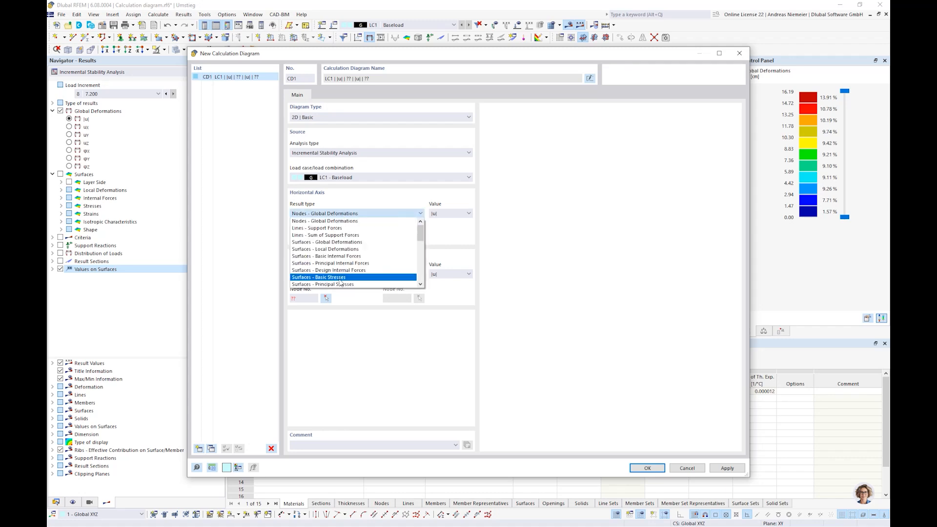
{"action": "scroll", "coordinate": [347, 282], "scroll_direction": "down", "scroll_amount": 6}
{"action": "scroll", "coordinate": [344, 285], "scroll_direction": "down", "scroll_amount": 2}
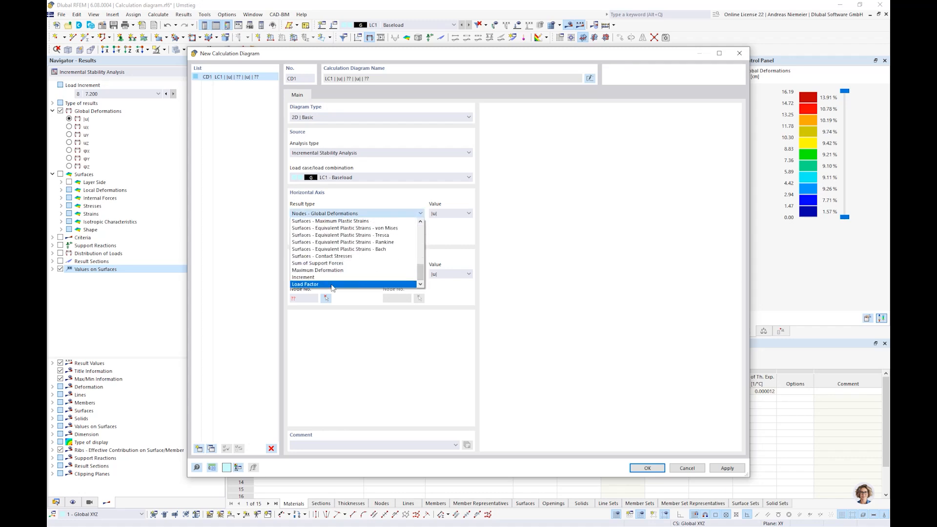
{"action": "left_click", "coordinate": [331, 284]}
- Set the vertical axis result type to Surfaces - Equivalent Stresses - von Mises and pick the beam's web, surface No. 3, as its object
{"action": "left_click", "coordinate": [307, 275]}
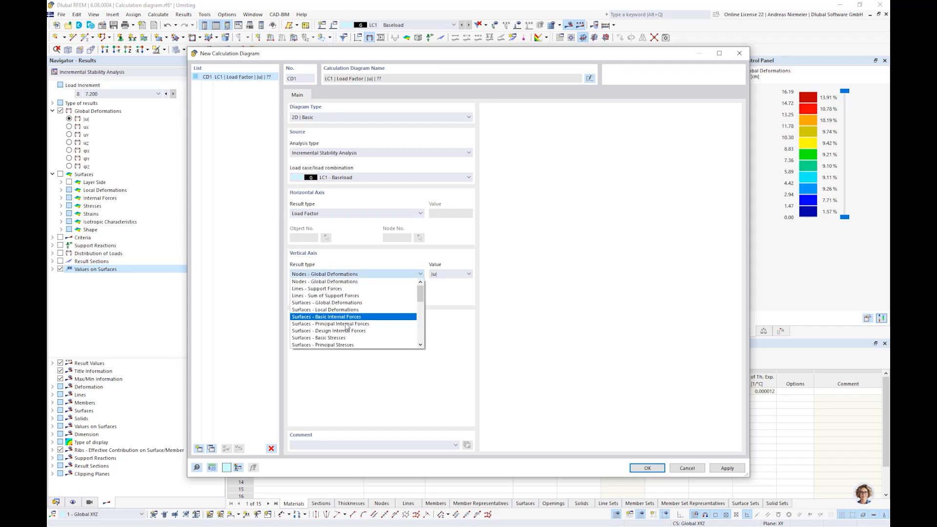
{"action": "scroll", "coordinate": [347, 326], "scroll_direction": "down", "scroll_amount": 2}
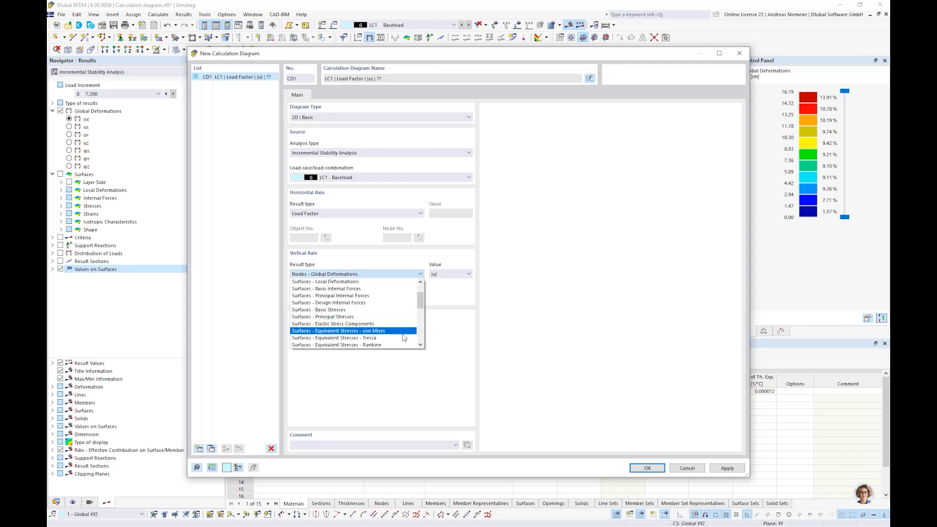
{"action": "left_click", "coordinate": [371, 331]}
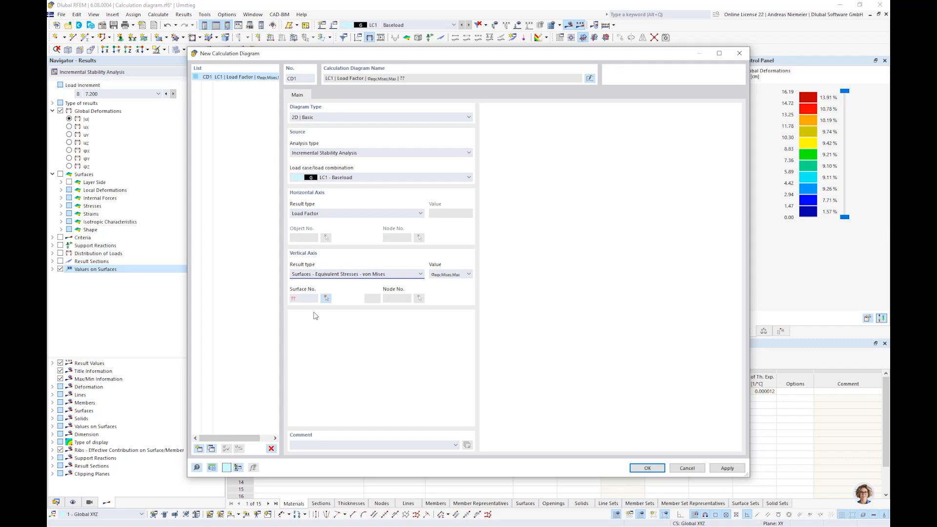
{"action": "left_click", "coordinate": [326, 298]}
{"action": "scroll", "coordinate": [282, 223], "scroll_direction": "up", "scroll_amount": 3}
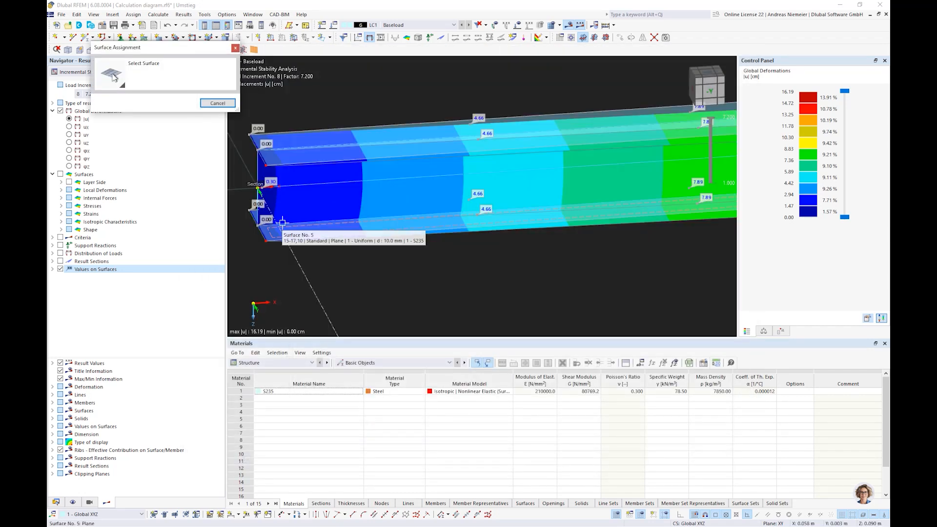
{"action": "scroll", "coordinate": [268, 160], "scroll_direction": "up", "scroll_amount": 2}
{"action": "left_click", "coordinate": [268, 160]}
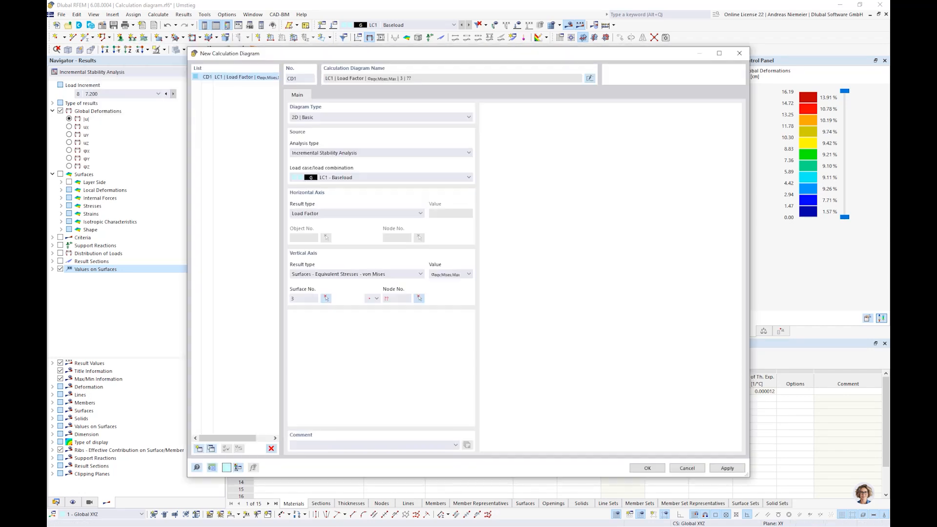
- Switch the vertical axis location to a result point and pick point No. 1 on the web at the beam's start
{"action": "left_click", "coordinate": [376, 298]}
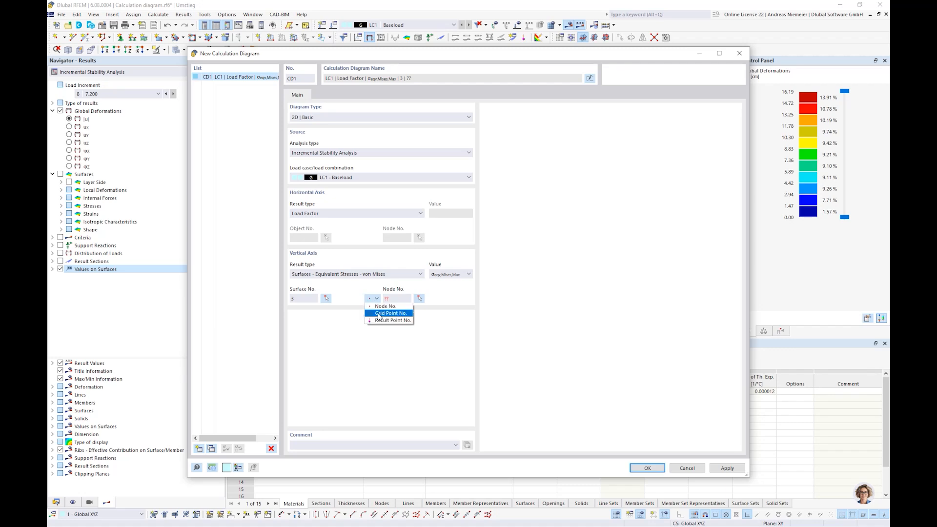
{"action": "left_click", "coordinate": [386, 321]}
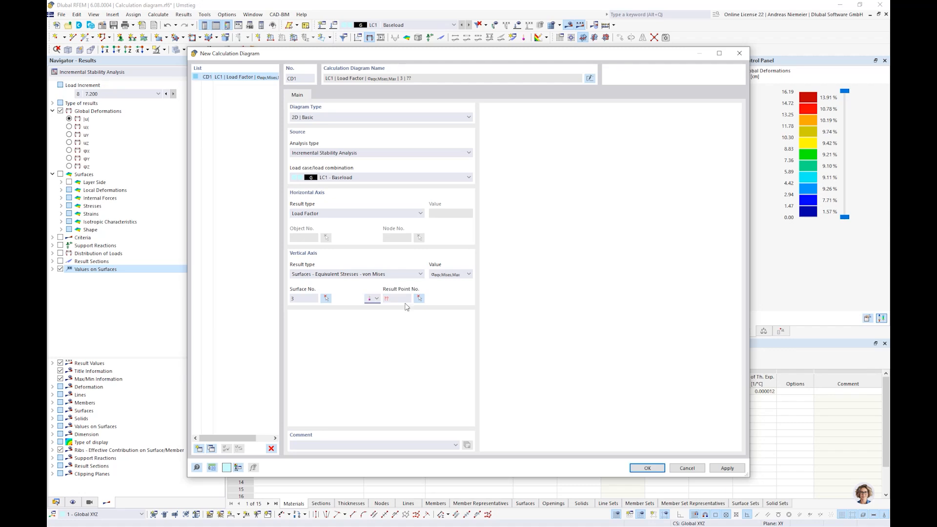
{"action": "left_click", "coordinate": [419, 298]}
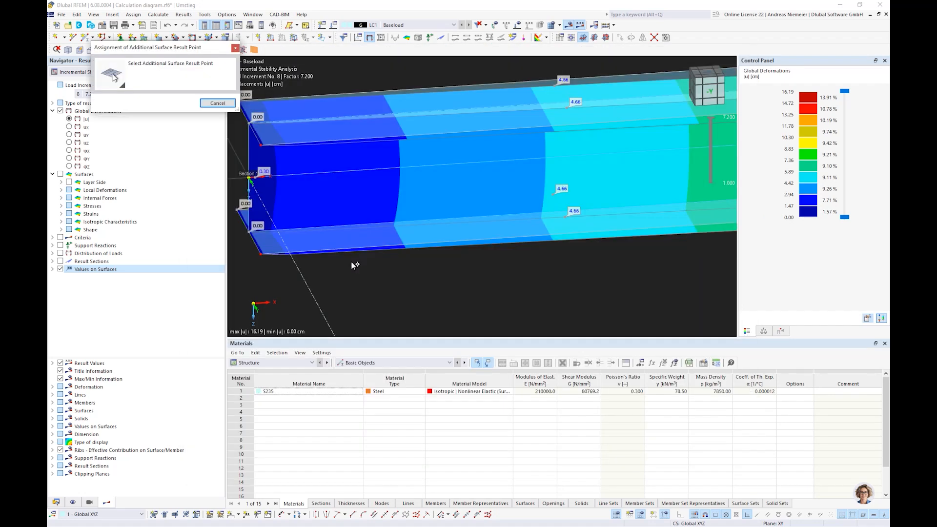
{"action": "left_click", "coordinate": [255, 179]}
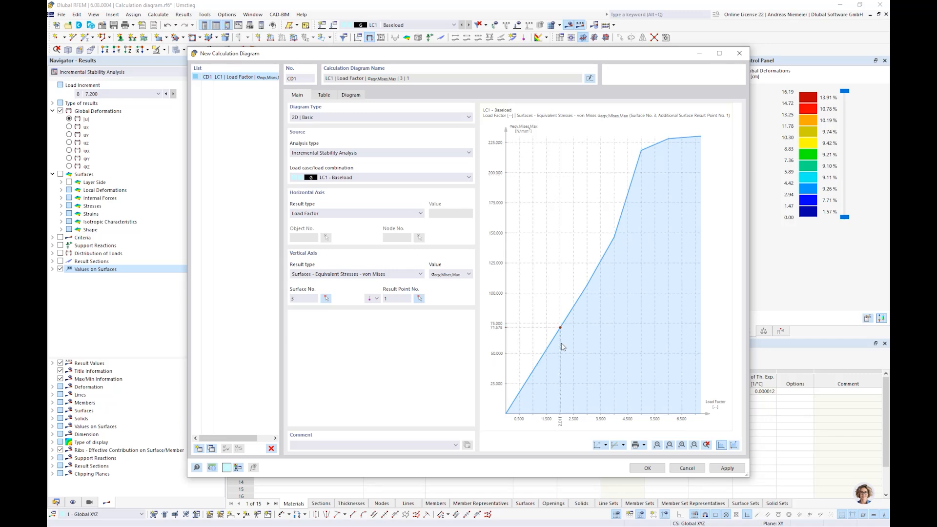
- Copy calculation diagram CD1 and set the copy's result point number to 2
{"action": "left_click", "coordinate": [245, 80]}
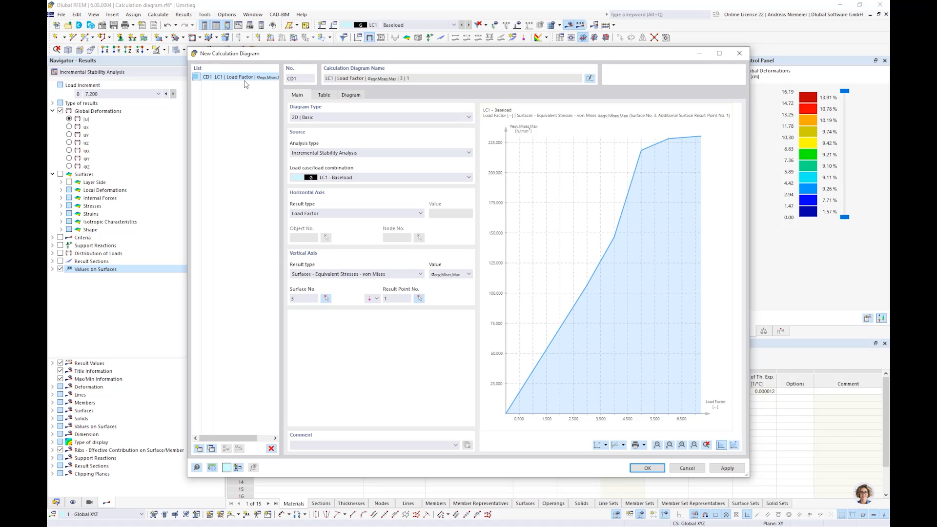
{"action": "left_click", "coordinate": [212, 448]}
{"action": "left_click", "coordinate": [396, 299]}
{"action": "type", "text": "2"}
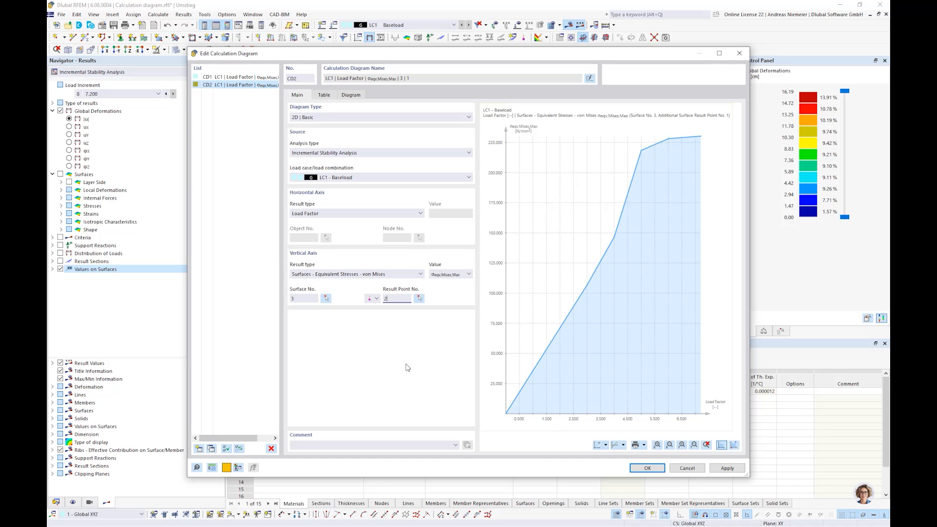
{"action": "left_click", "coordinate": [291, 445]}
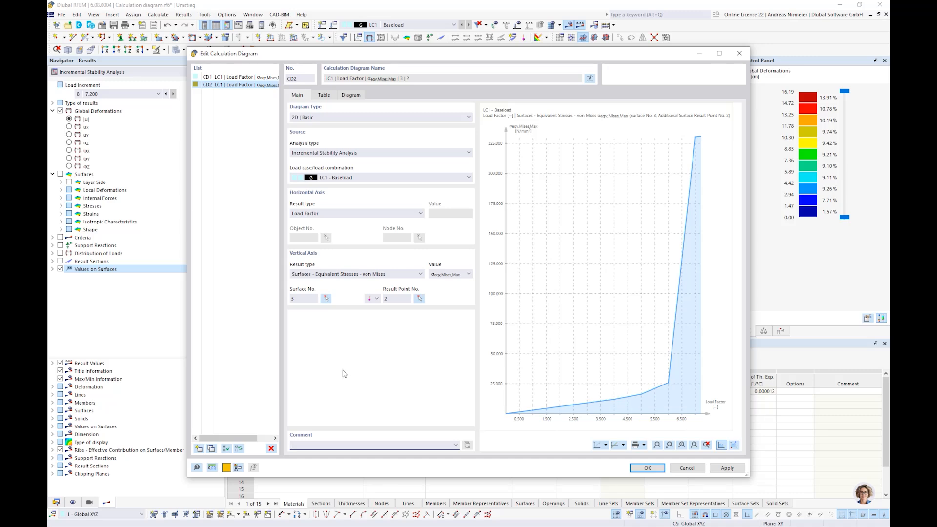
- Add a new calculation diagram of type 2D | Group with CD1 as master diagram and assign CD2 to it
{"action": "left_click", "coordinate": [199, 449]}
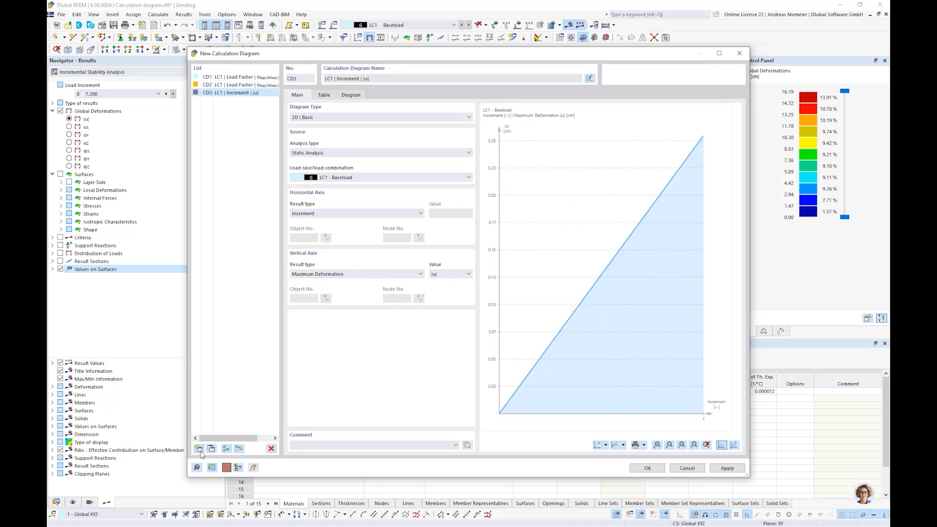
{"action": "left_click", "coordinate": [312, 116]}
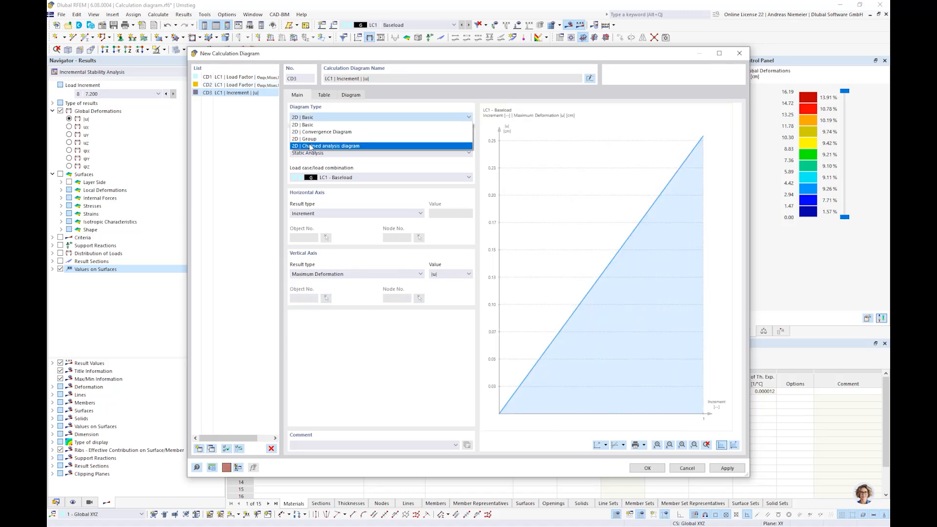
{"action": "left_click", "coordinate": [309, 139]}
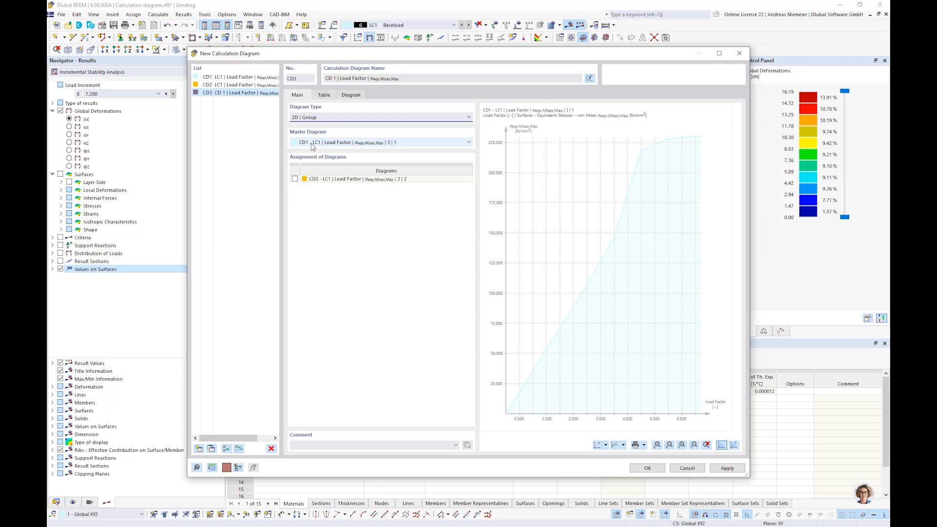
{"action": "left_click", "coordinate": [295, 179]}
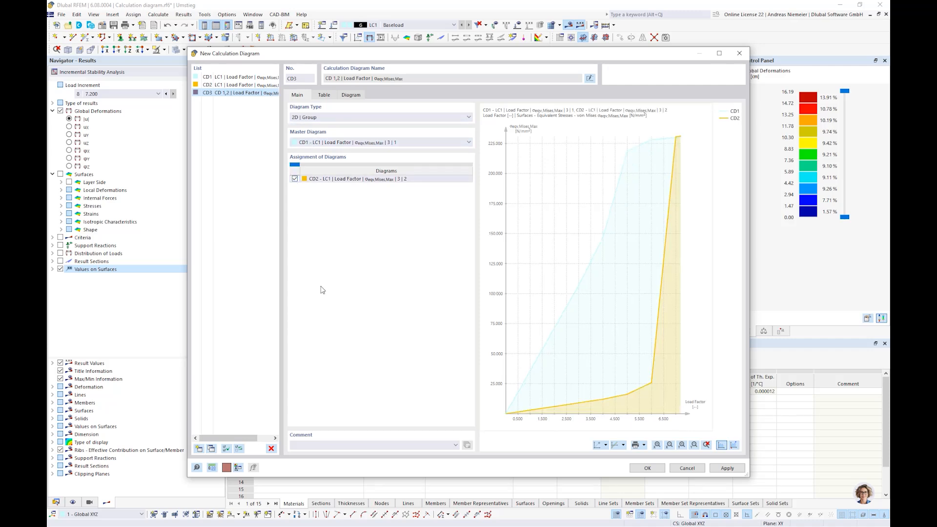